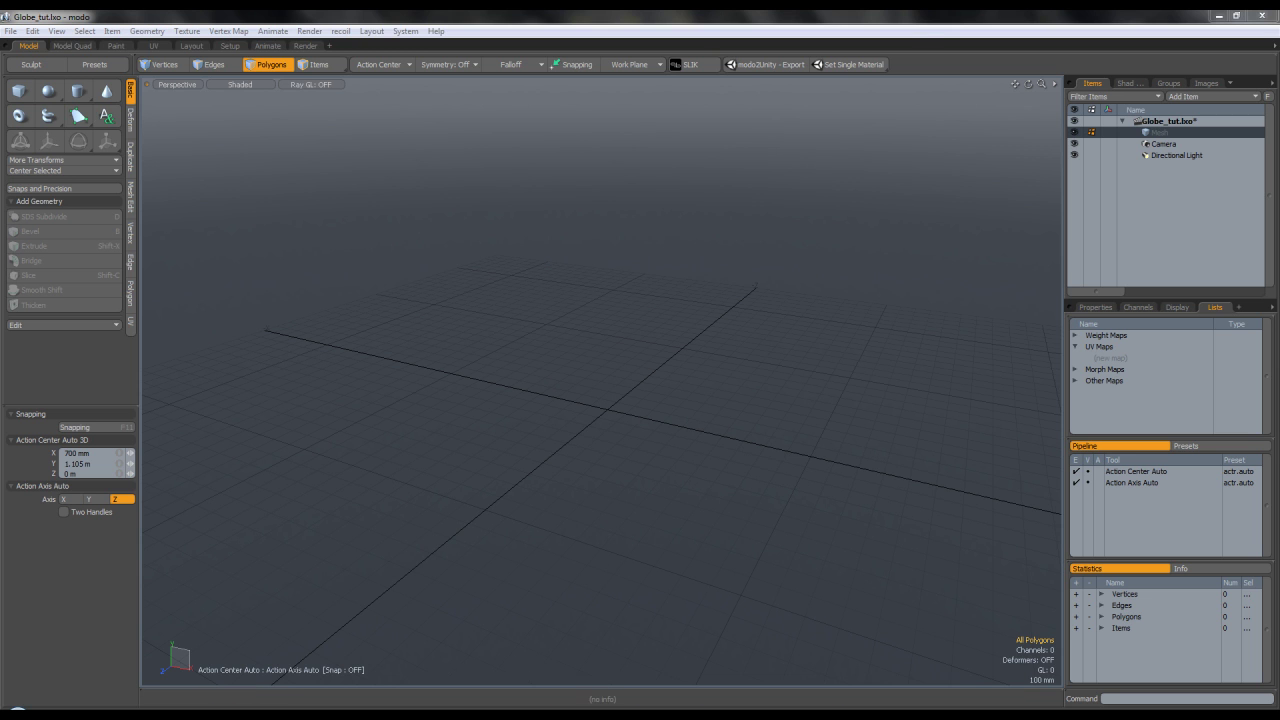
Switch to the tutorial folder in Windows Explorer and open the Header image to examine the finished Christmas globes
click(506, 708)
click(10, 35)
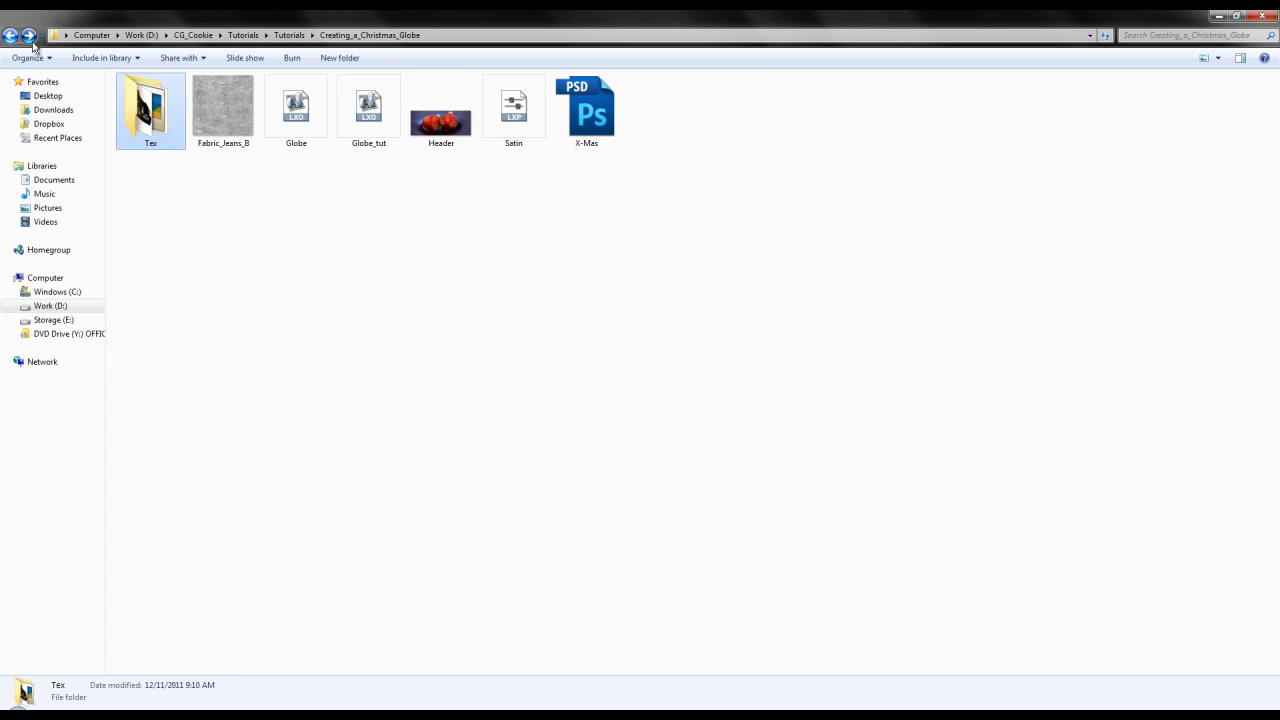
double_click(441, 110)
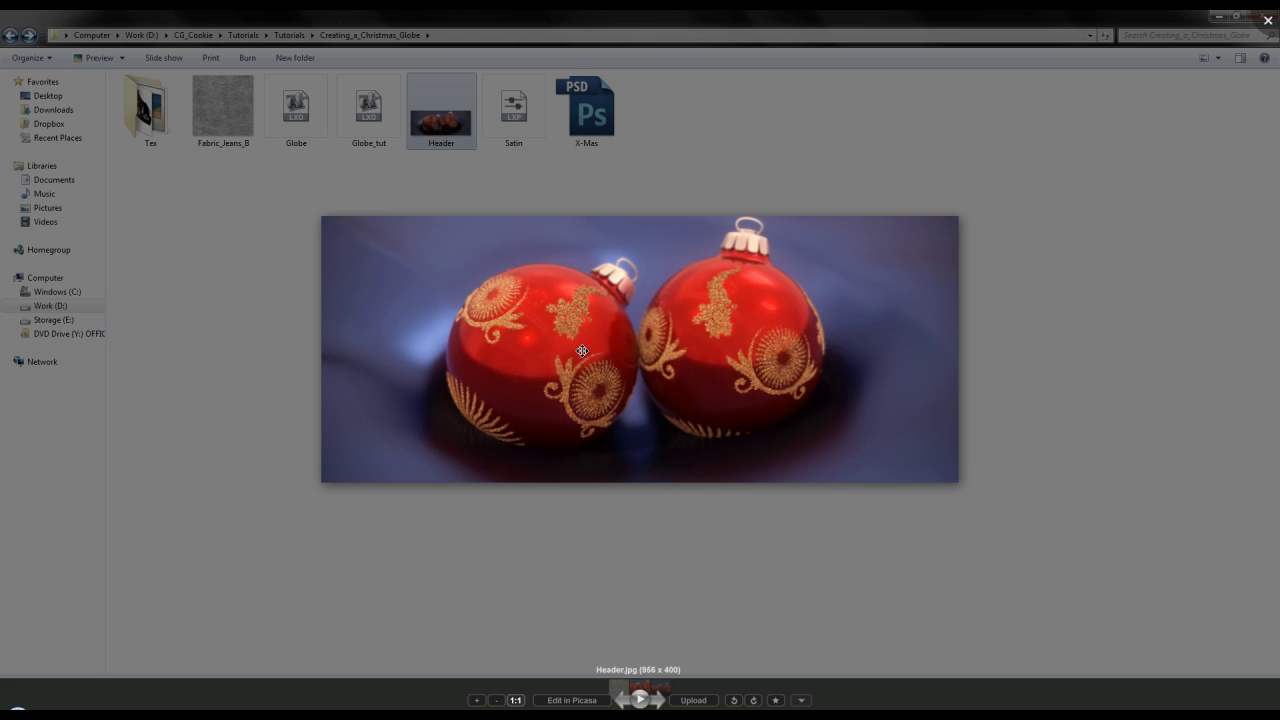
key(Escape)
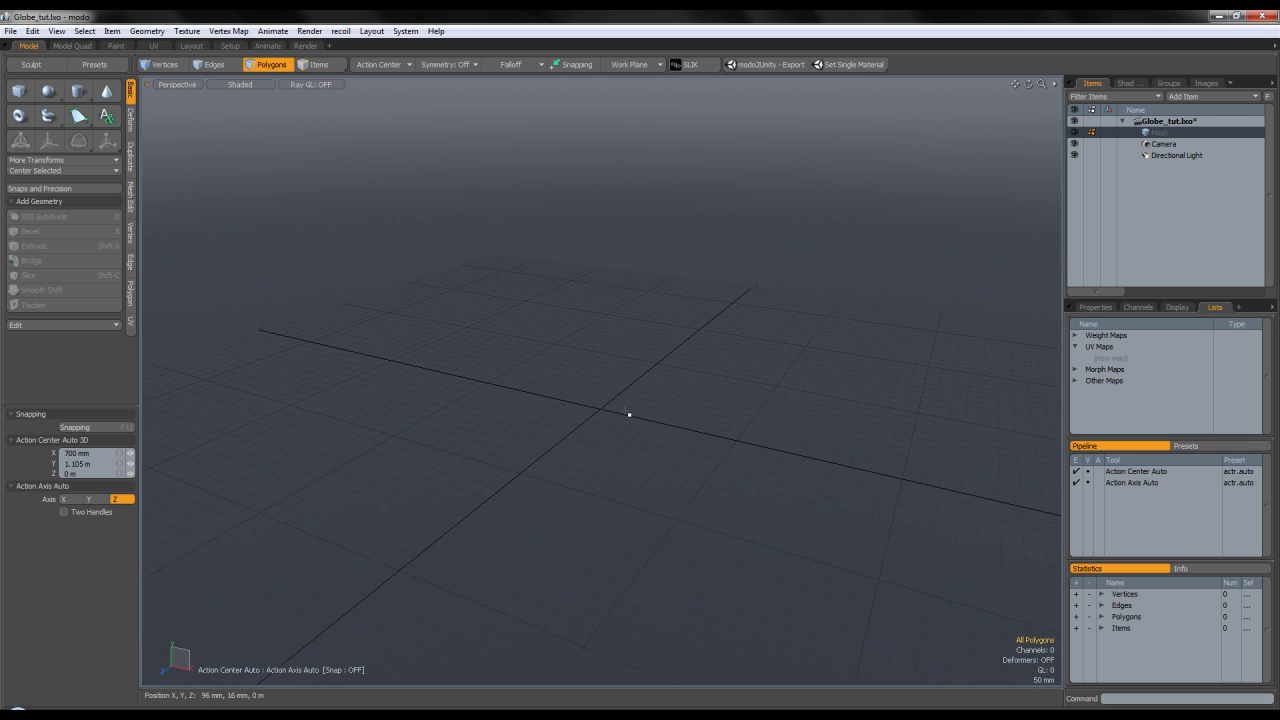
Draw a sphere primitive on the ground grid in modo and set its X, Y and Z radius to 300 mm
scroll(606, 411, up, 3)
click(48, 91)
alt+drag(437, 274, 640, 525)
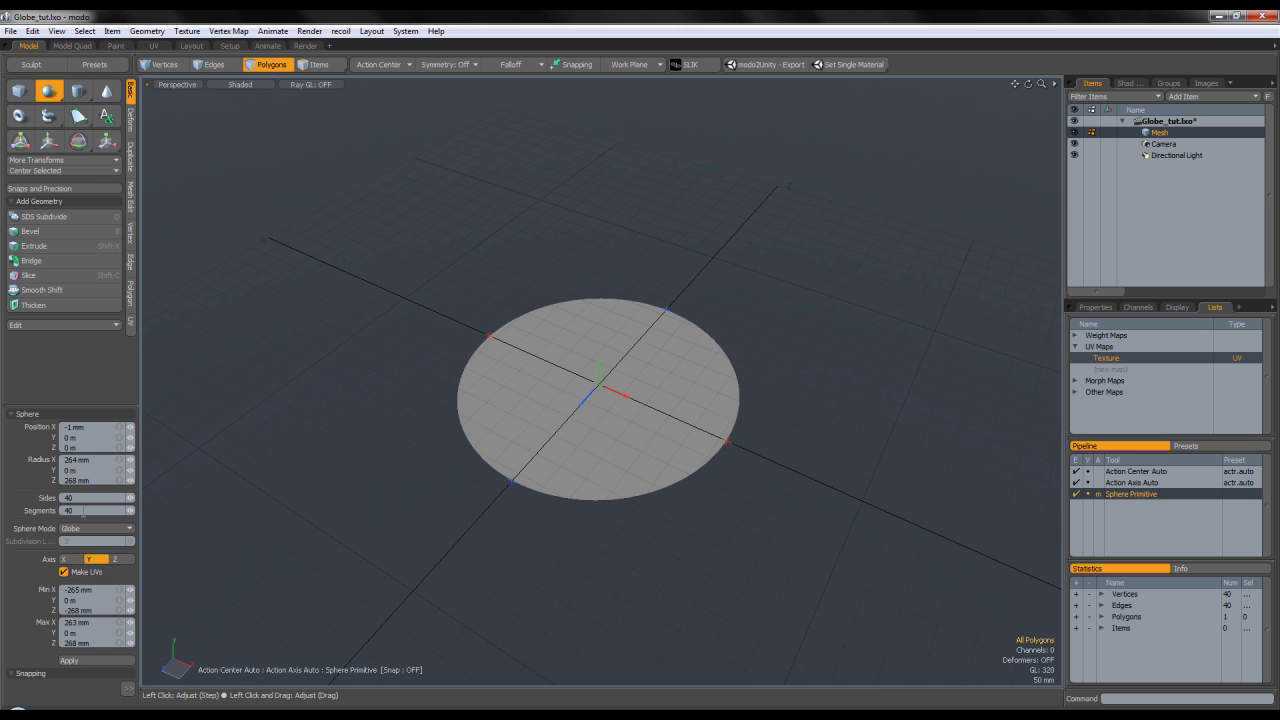
click(72, 460)
text(300)
key(Return)
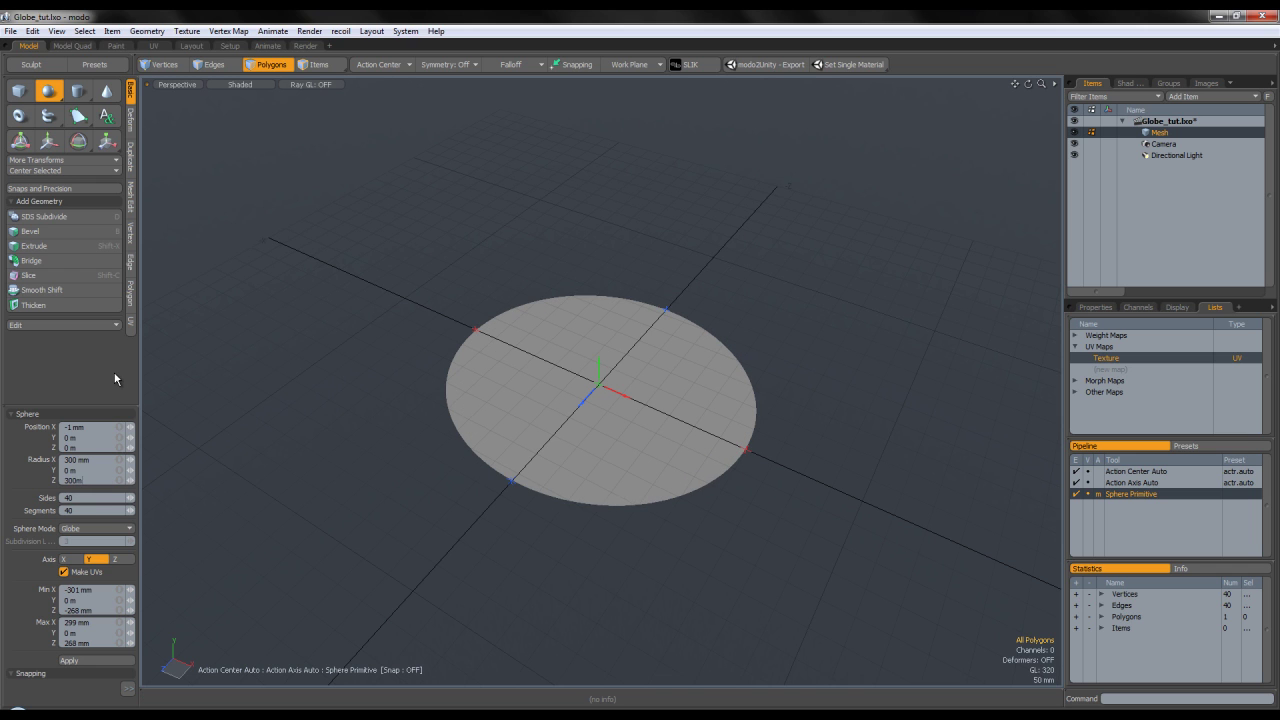
key(Return)
click(90, 470)
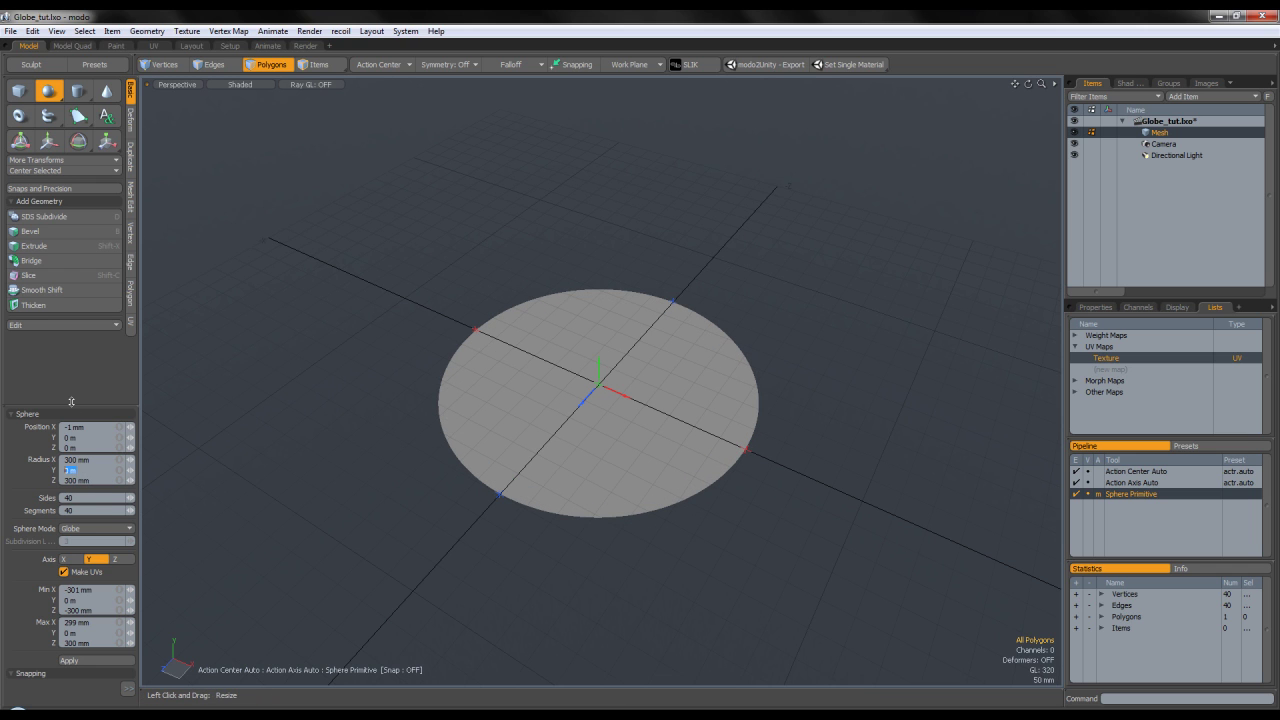
text(300)
key(Return)
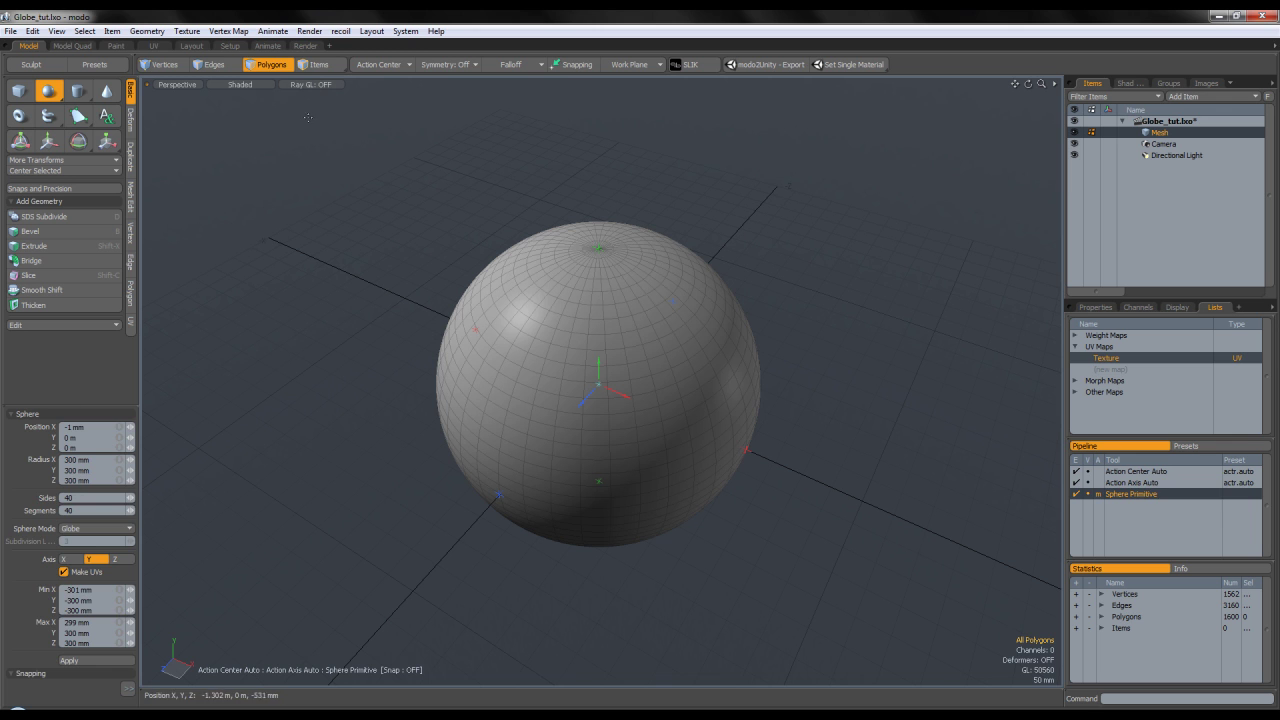
key(space)
Select all polygons of the sphere, center them at the origin and raise them along the Y axis
click(679, 230)
alt+drag(679, 230, 700, 195)
double_click(600, 306)
key(w)
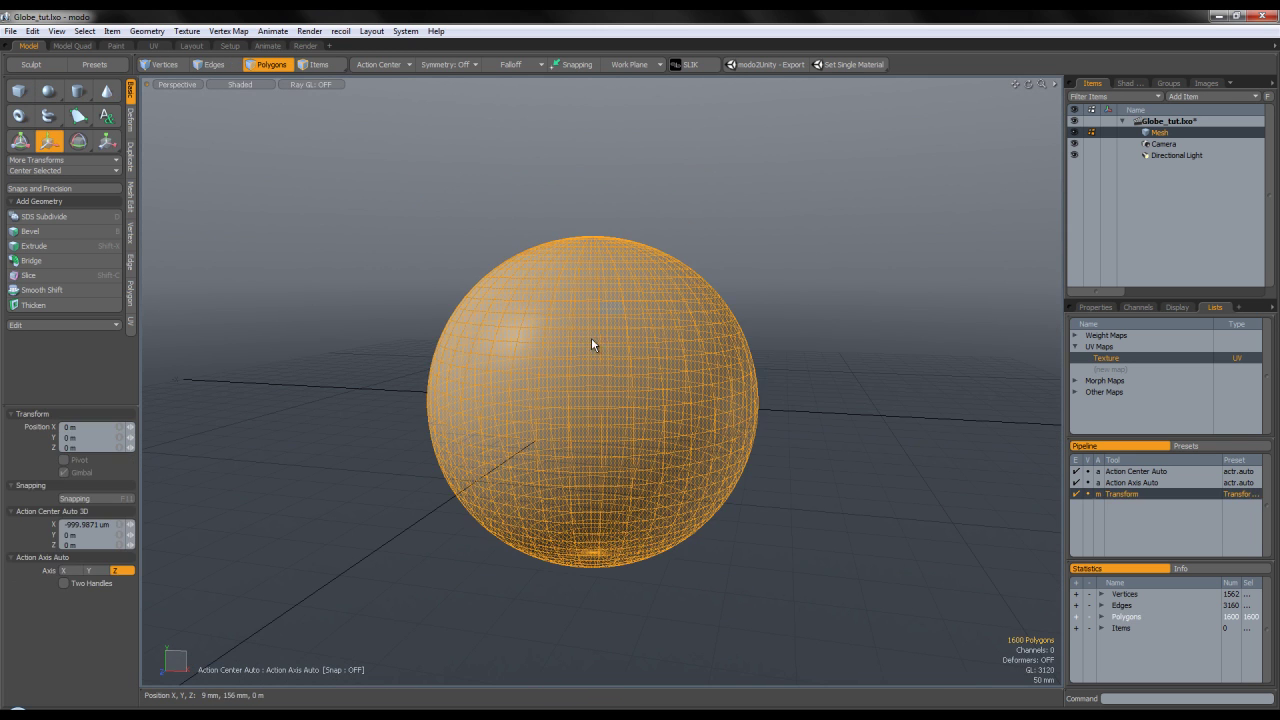
click(84, 174)
click(84, 174)
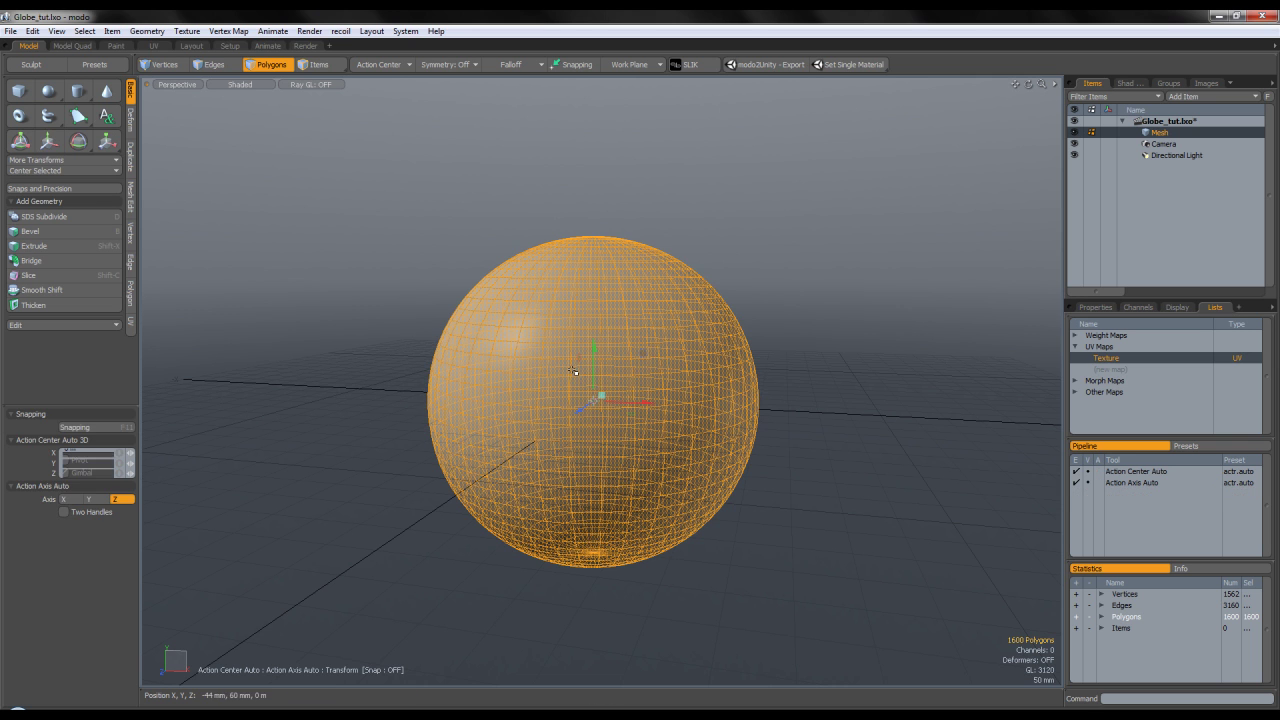
drag(591, 374, 591, 306)
key(space)
click(825, 235)
Select the polygons at the sphere's top pole, grow the selection three times and delete it to open the sphere
alt+shift+drag(825, 235, 828, 365)
mouse_move(680, 217)
alt+mouse_down()
mouse_move(587, 374)
mouse_move(623, 260)
mouse_move(609, 191)
mouse_move(611, 233)
alt+mouse_up()
scroll(614, 312, up, 4)
scroll(598, 358, down, 5)
key(shift+Up)
key(shift+Up)
key(shift+Up)
key(Delete)
Select the edge loop around the sphere's opening and raise it slightly
key(2)
scroll(672, 367, up, 5)
double_click(665, 331)
alt+drag(665, 331, 595, 428)
key(y)
key(w)
drag(585, 359, 584, 351)
key(space)
Extend the opening's border edges, scale them inward and raise them 42 mm to start the neck
key(z)
click(603, 409)
key(r)
drag(619, 417, 587, 418)
key(w)
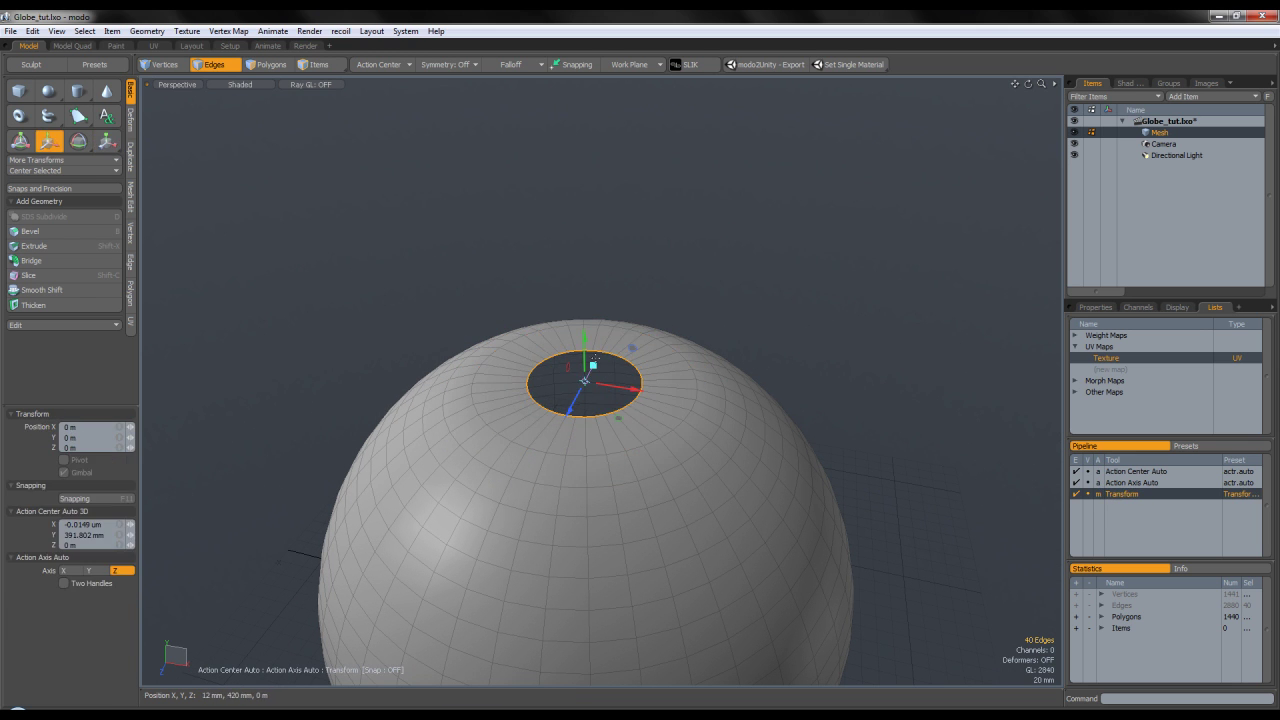
drag(584, 345, 584, 307)
key(r)
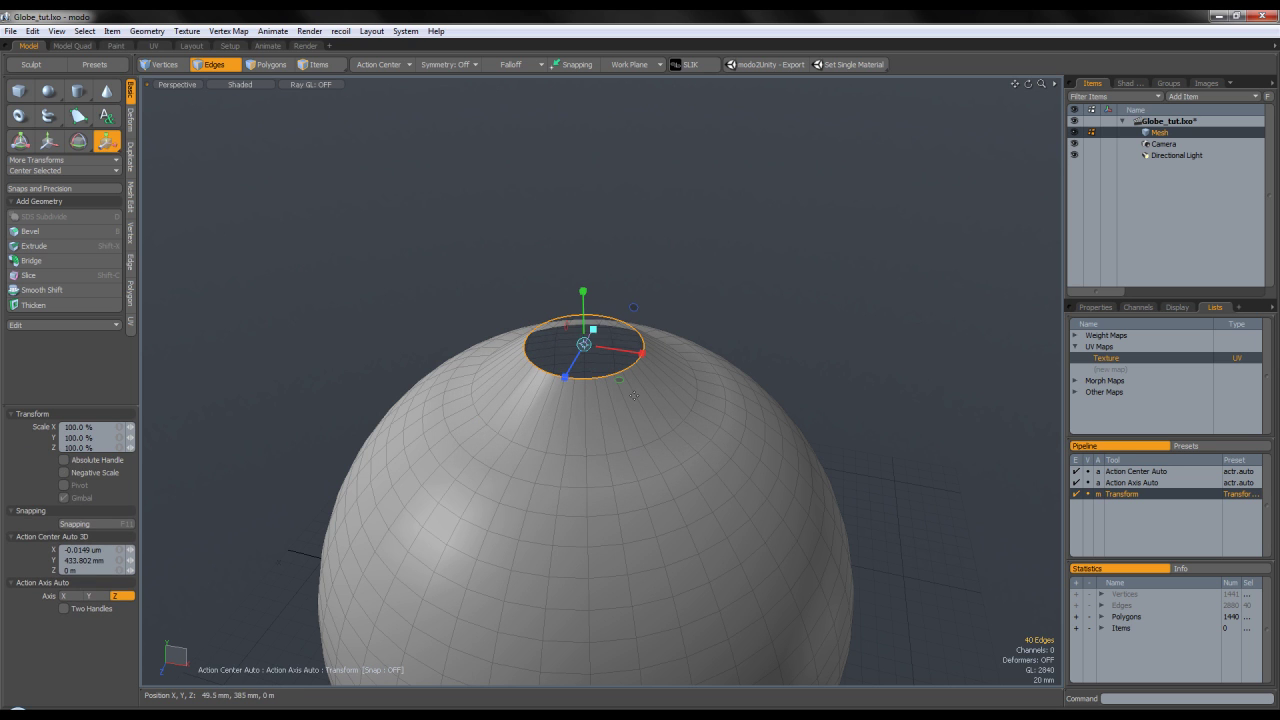
Extend the neck's border edges again, scale them inward and raise them 35 mm
key(space)
key(z)
click(611, 384)
key(r)
drag(631, 388, 610, 388)
key(w)
drag(584, 300, 584, 267)
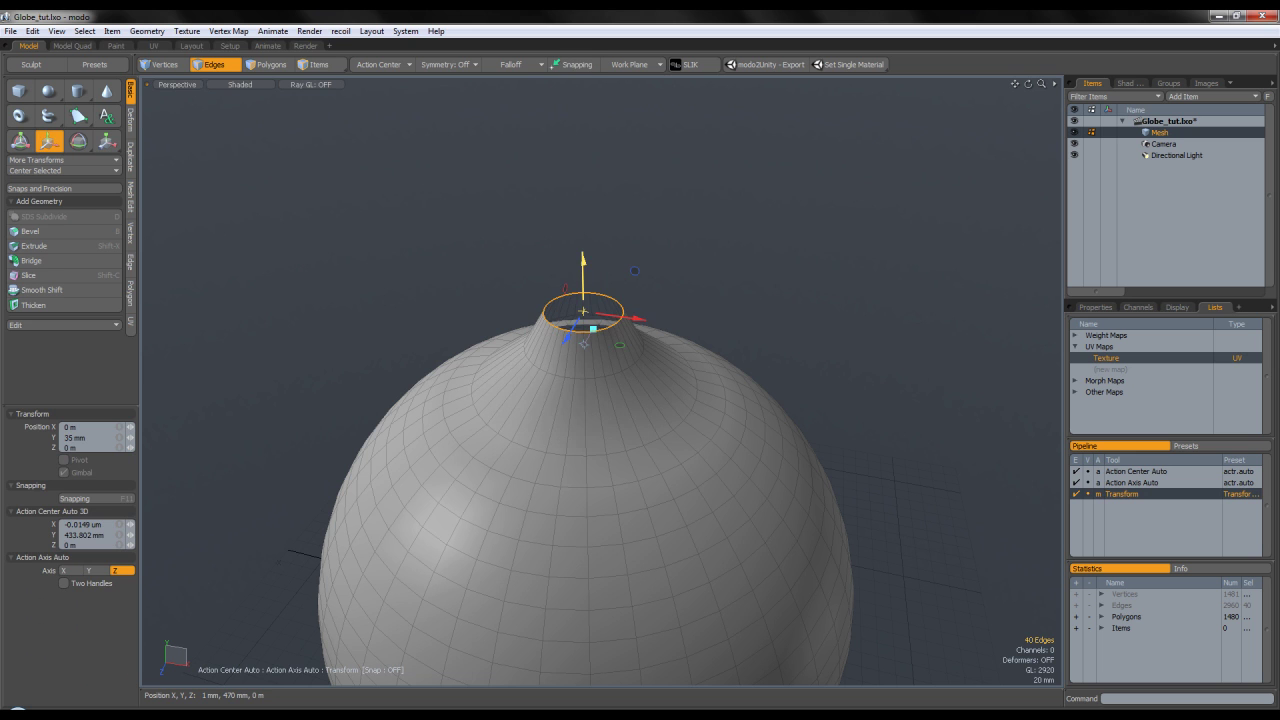
key(space)
Adjust the neck's top edge loop and the edge loop below it with the Transform tool
alt+drag(652, 306, 661, 262)
key(y)
key(space)
double_click(603, 338)
key(y)
key(space)
click(722, 291)
scroll(680, 335, down, 4)
scroll(662, 296, up, 5)
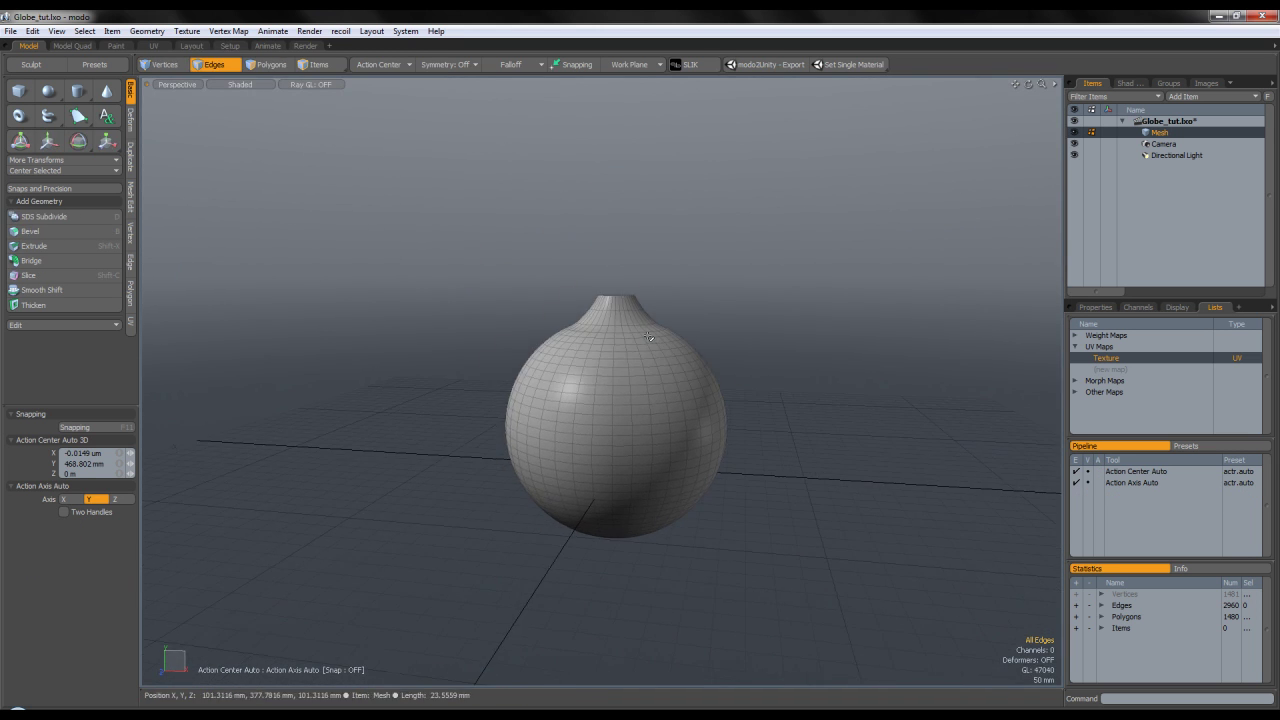
Select an edge loop at the base of the neck and transform it slightly to refine the transition into the globe
scroll(662, 296, down, 1)
click(271, 64)
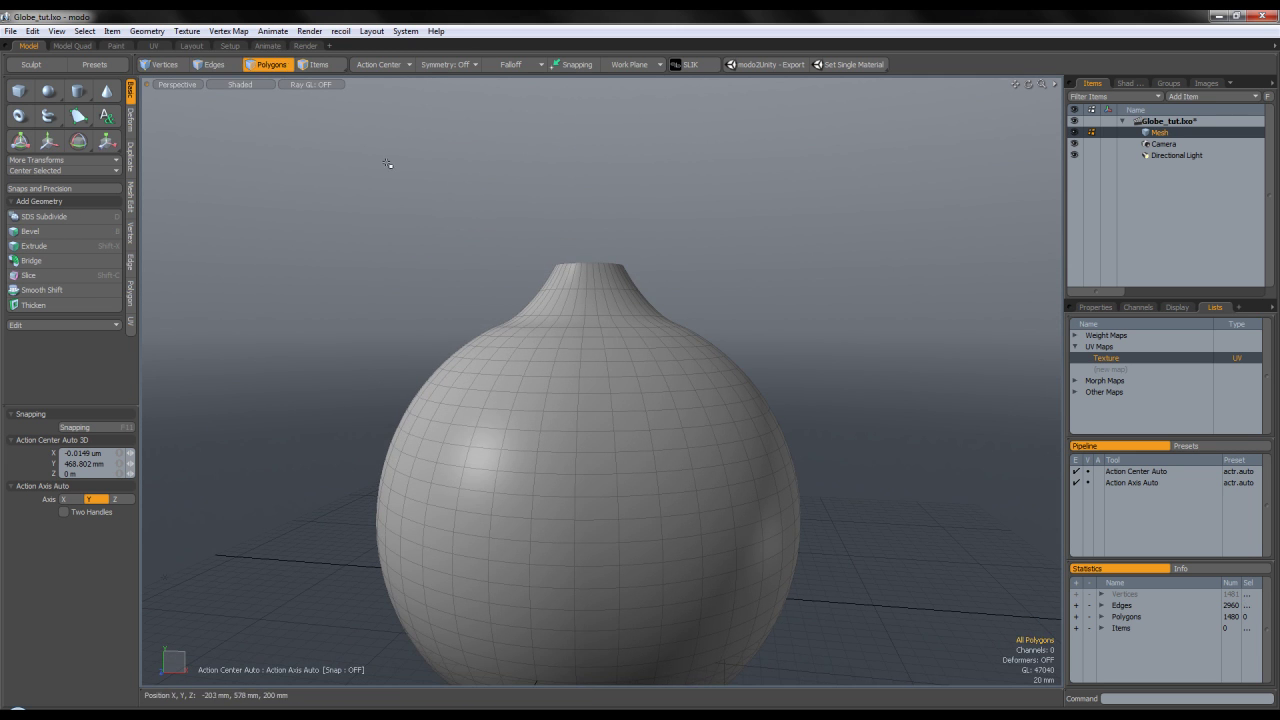
scroll(528, 305, down, 3)
ctrl+alt+drag(528, 305, 666, 294)
double_click(623, 265)
key(y)
drag(616, 417, 612, 417)
key(space)
click(403, 294)
ctrl+alt+drag(403, 294, 472, 258)
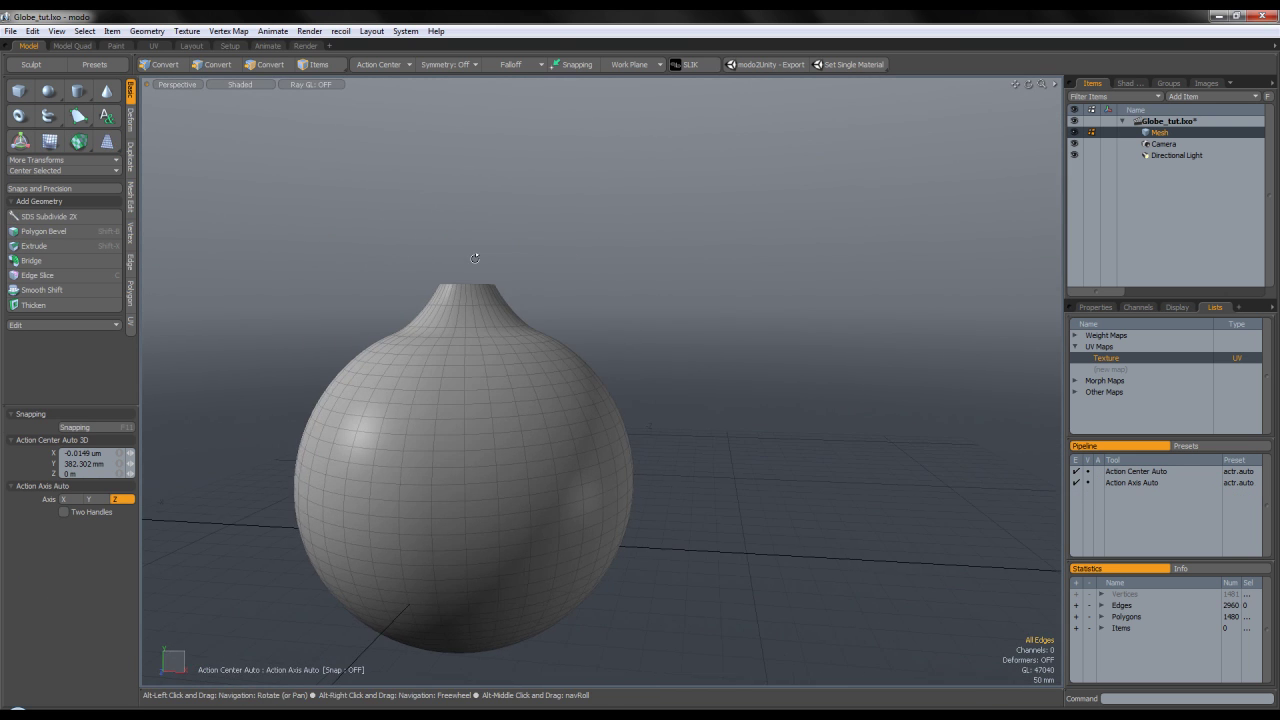
Select a polygon loop around the neck, grow the selection once and adjust it with the Transform tool
scroll(483, 315, up, 5)
click(270, 64)
mouse_move(377, 294)
alt+shift+mouse_down()
mouse_move(477, 290)
mouse_move(580, 250)
mouse_move(555, 309)
mouse_move(631, 292)
alt+shift+mouse_up()
key(l)
key(shift+Up)
key(y)
key(q)
click(891, 214)
Select the uppermost polygon loop of the neck and adjust its shape with the Transform tool
scroll(891, 214, down, 5)
alt+drag(873, 254, 854, 190)
scroll(862, 262, up, 6)
mouse_move(604, 250)
alt+mouse_down()
mouse_move(576, 266)
mouse_move(616, 261)
alt+mouse_up()
double_click(577, 267)
key(l)
scroll(594, 261, down, 5)
key(y)
click(612, 306)
key(q)
click(740, 214)
alt+drag(738, 212, 753, 236)
double_click(589, 262)
click(754, 237)
Add a new mesh item and draw a flat 12-sided cylinder over the neck opening in top view, about 42 by 38 mm in radius
key(ctrl+space)
click(652, 207)
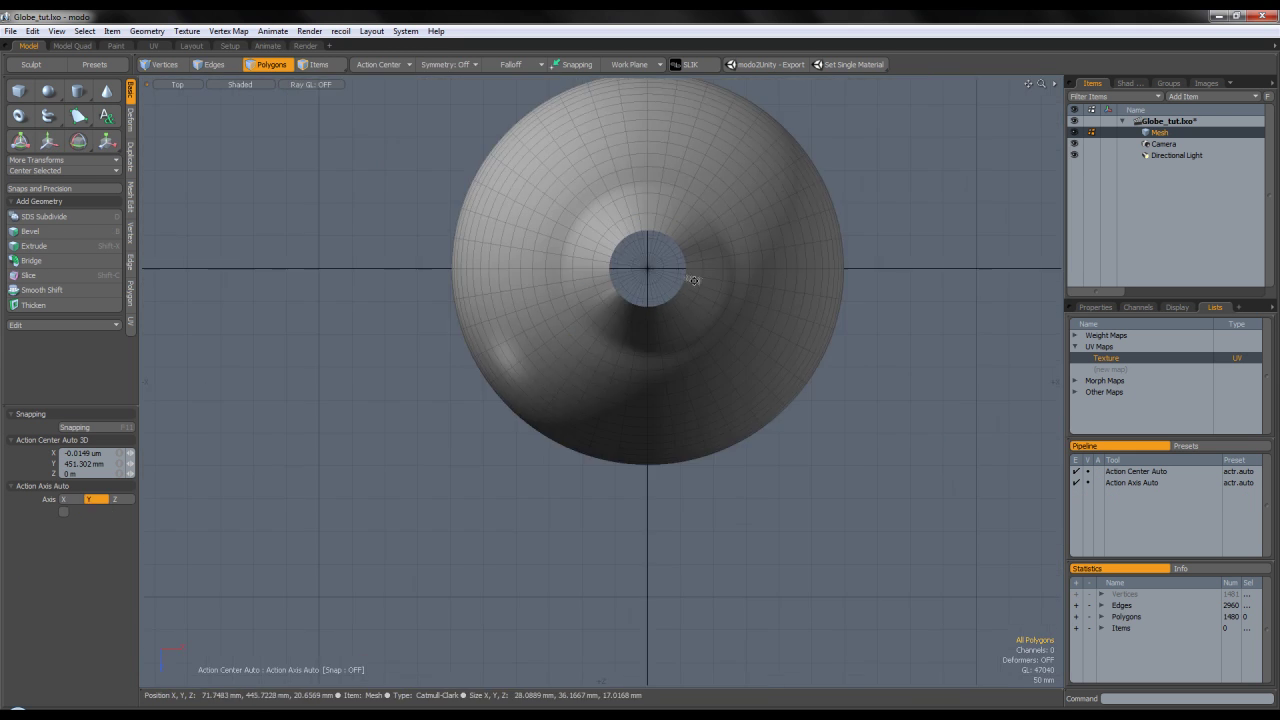
click(80, 93)
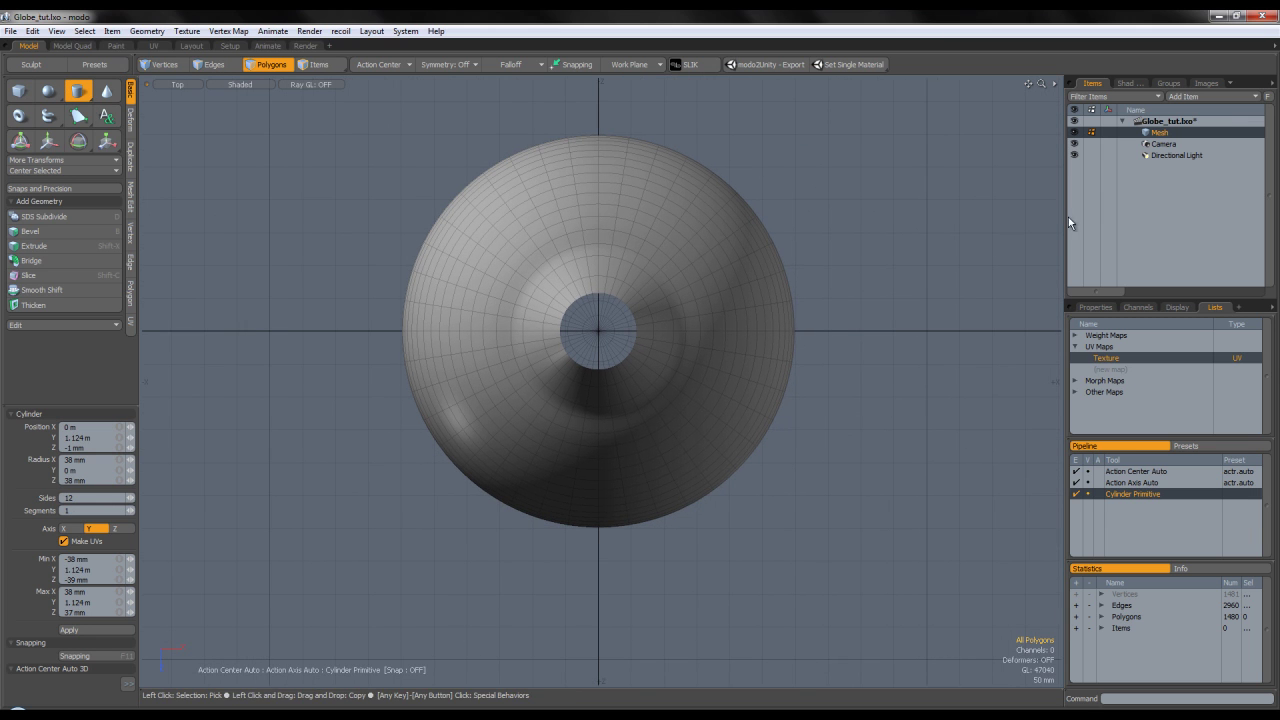
click(1153, 167)
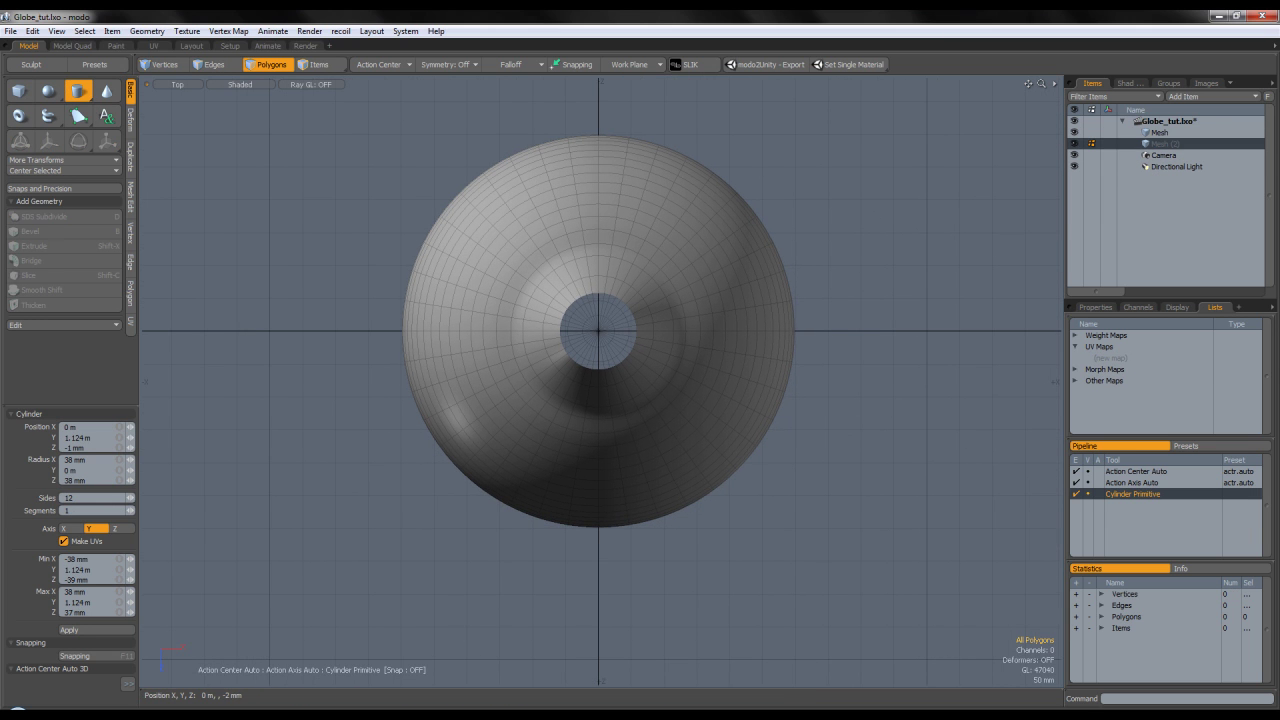
drag(598, 330, 619, 341)
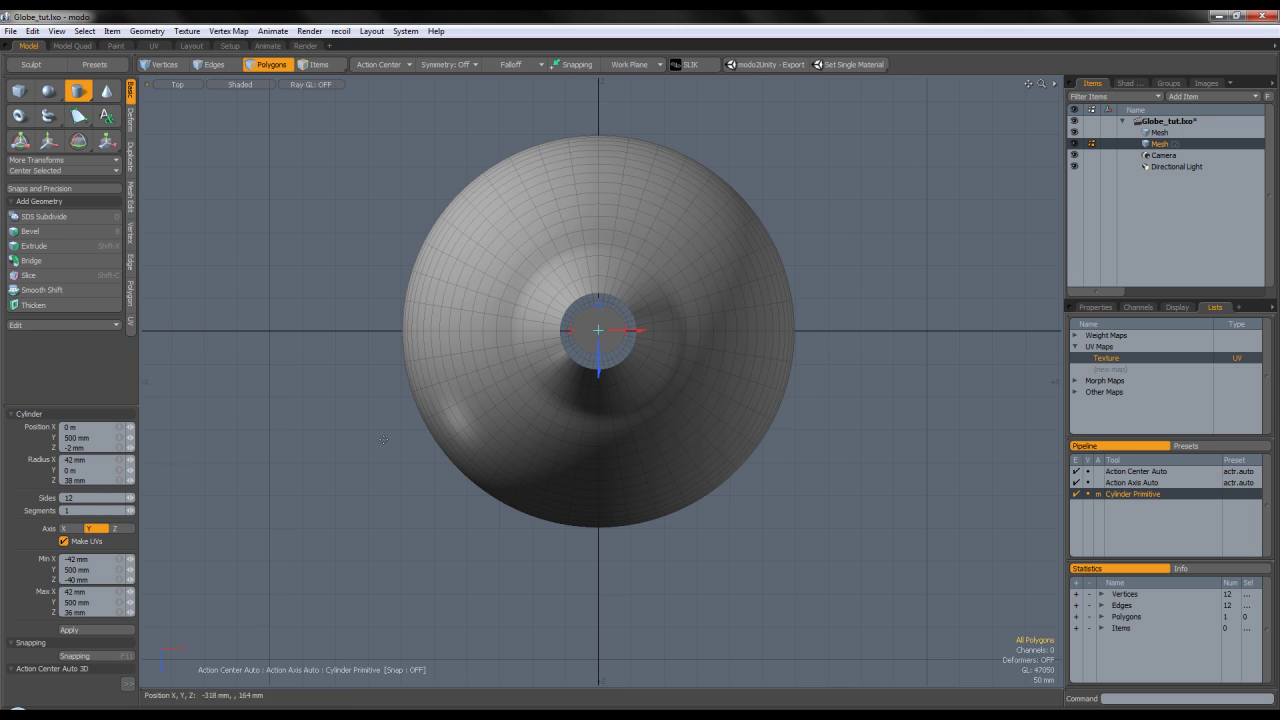
Set the flat cylinder's X and Z radius to 40 mm
click(64, 459)
text(40)
key(Tab)
key(Tab)
text(400mm)
key(BackSpace)
key(BackSpace)
key(BackSpace)
text(mm)
key(Return)
Extrude the cylinder's disc polygon downward in perspective view to about 397 mm in Y, enclosing the globe's neck
key(ctrl+space)
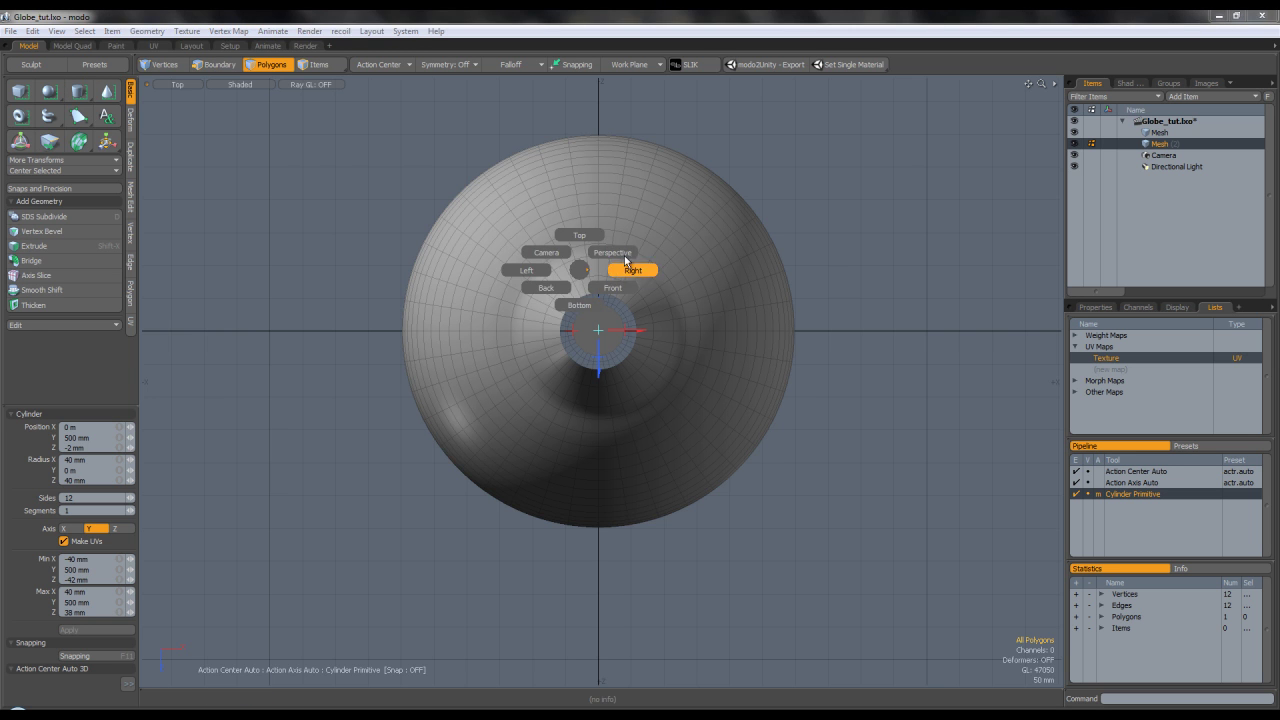
click(628, 255)
scroll(617, 311, up, 5)
key(q)
click(612, 318)
mouse_move(645, 328)
alt+mouse_down()
mouse_move(654, 366)
mouse_move(670, 331)
alt+mouse_up()
key(r)
key(q)
alt+drag(642, 266, 632, 372)
key(shift+x)
drag(621, 287, 634, 551)
key(q)
Scale the extruded cap's bottom polygon to 178% in X and Z
click(634, 551)
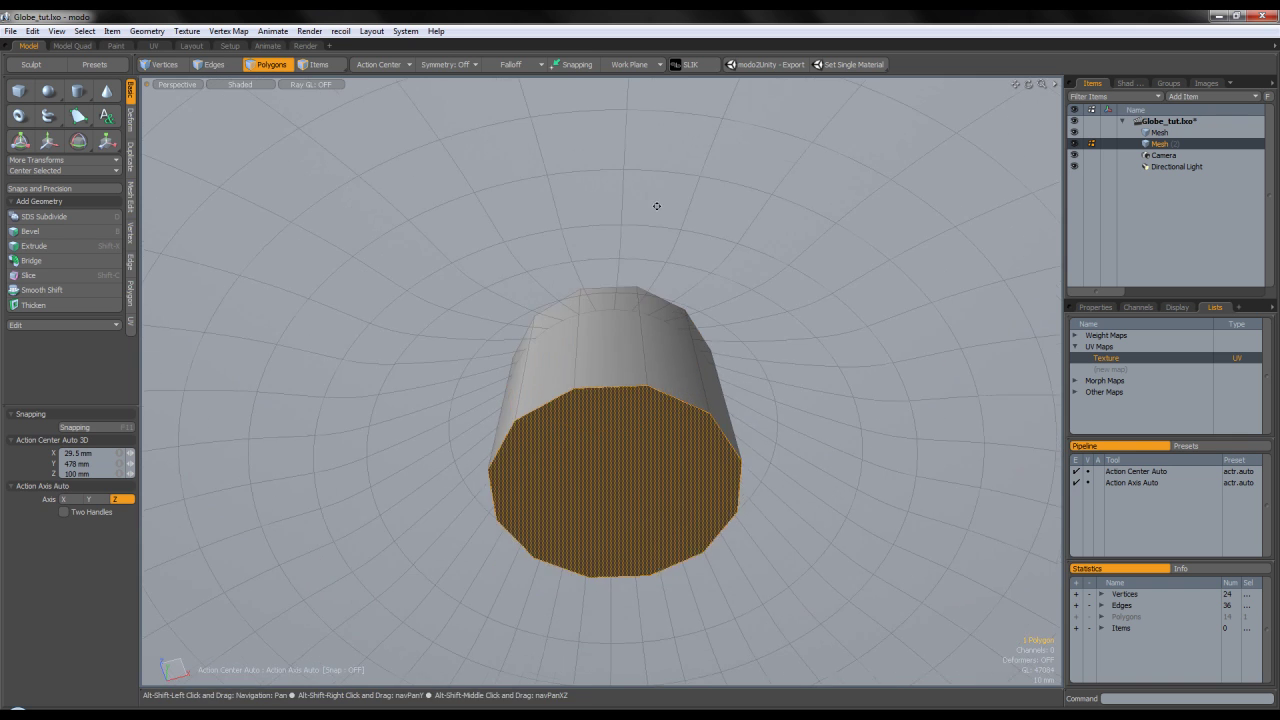
alt+drag(657, 209, 677, 453)
key(r)
drag(644, 402, 710, 425)
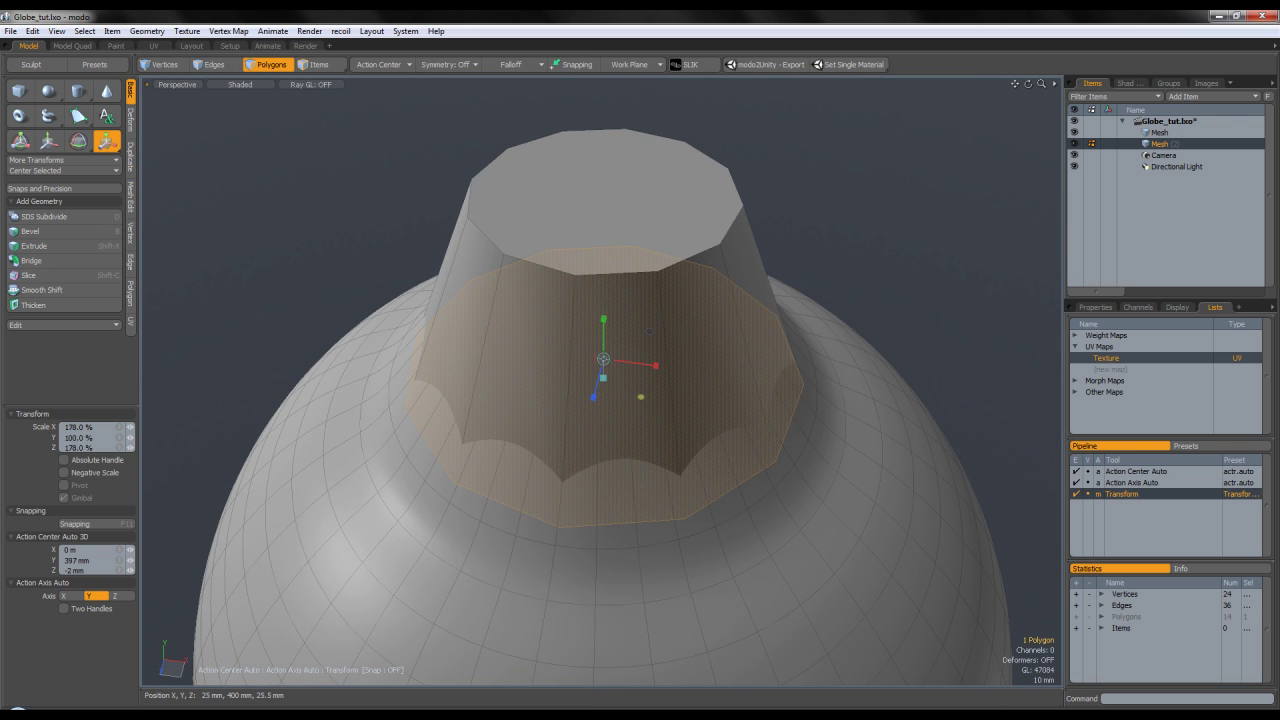
key(q)
Make the globe mesh active and adjust the edge loops around the base of its neck with the Transform tool
click(1190, 133)
alt+drag(651, 289, 620, 360)
click(573, 445)
click(208, 64)
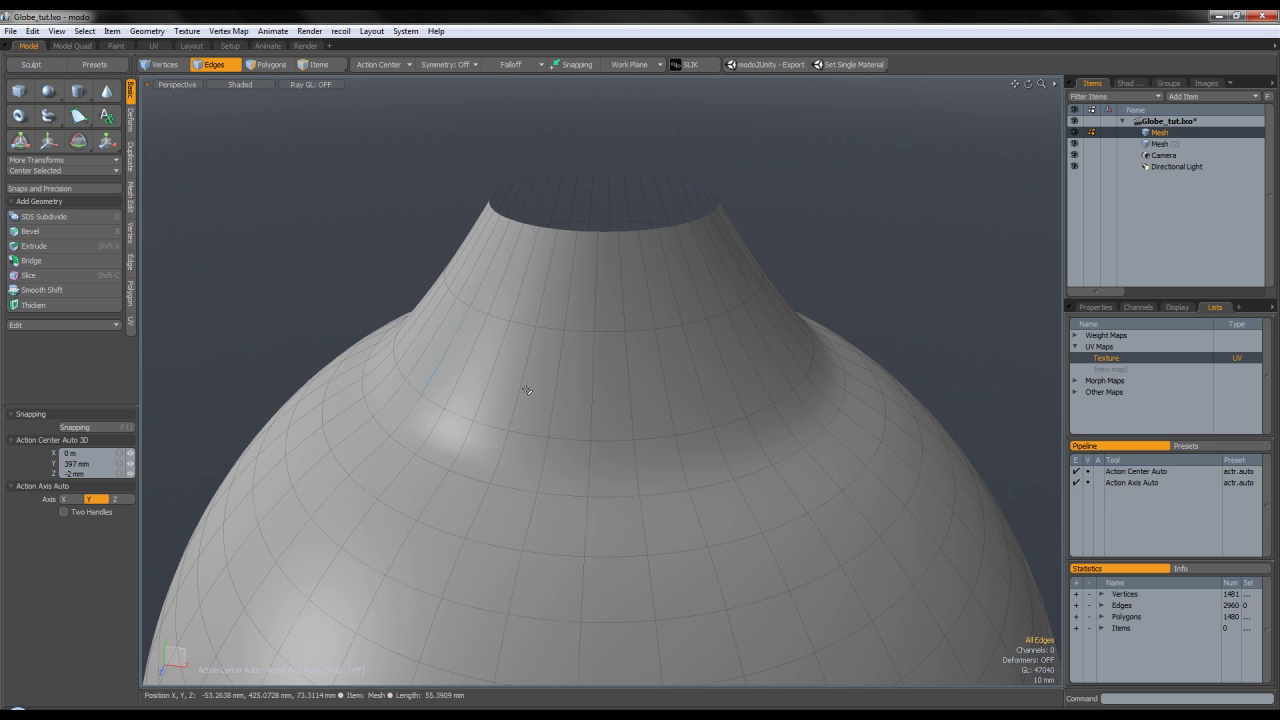
double_click(565, 440)
key(y)
drag(638, 358, 641, 282)
key(q)
key(y)
key(q)
click(814, 252)
scroll(812, 268, down, 5)
alt+drag(809, 318, 783, 283)
Make the cap mesh active, select all its polygons and scale them to 81.5% in X and Z
click(1160, 143)
click(252, 62)
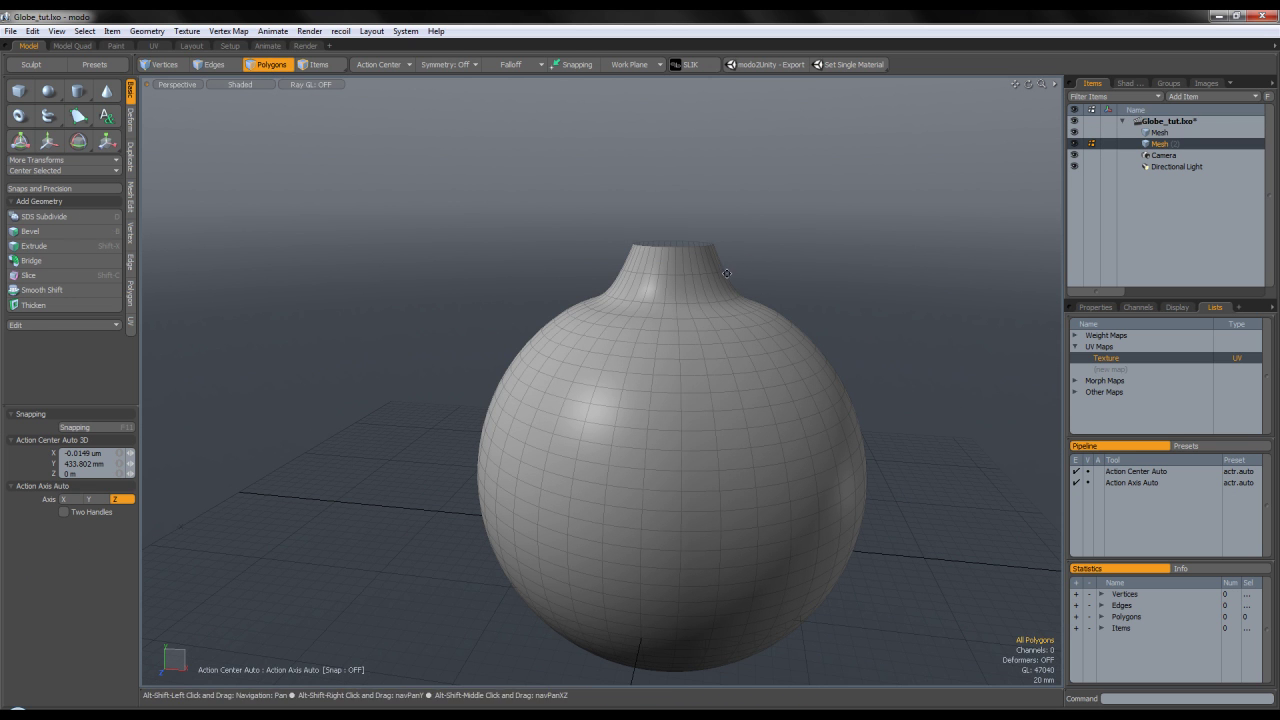
scroll(745, 275, up, 5)
double_click(680, 251)
alt+drag(680, 251, 687, 156)
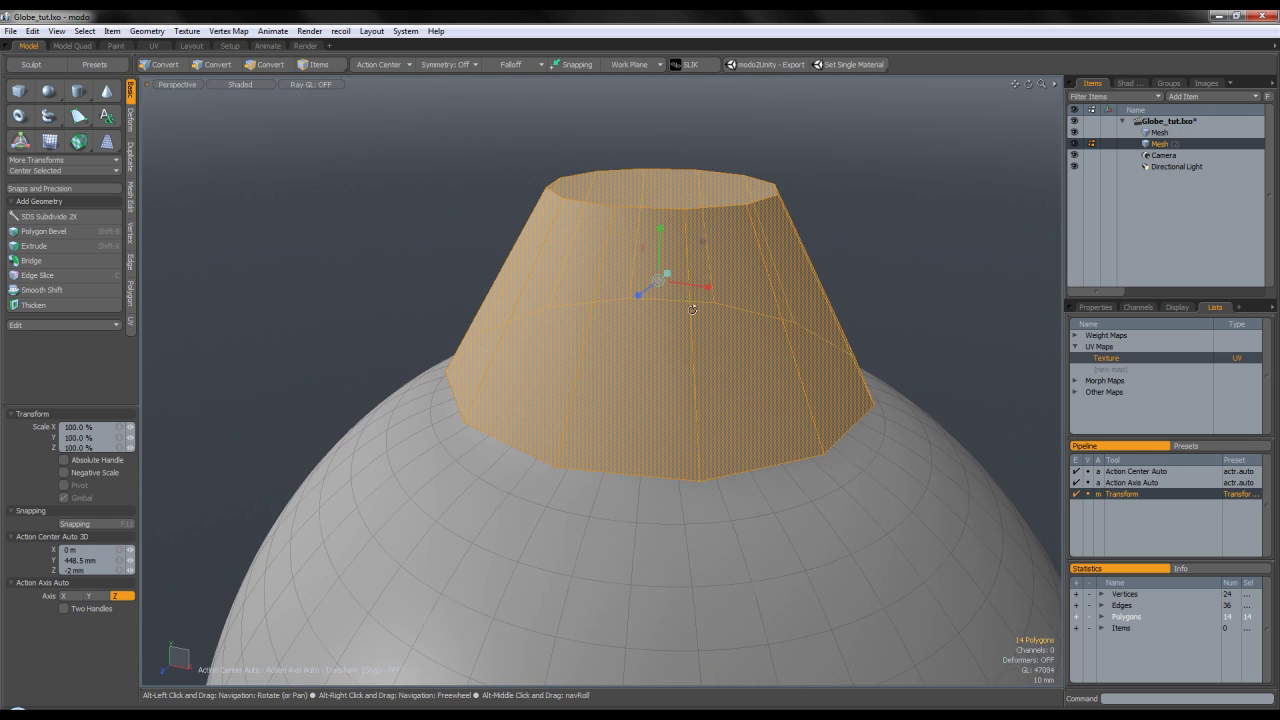
alt+drag(657, 272, 660, 262)
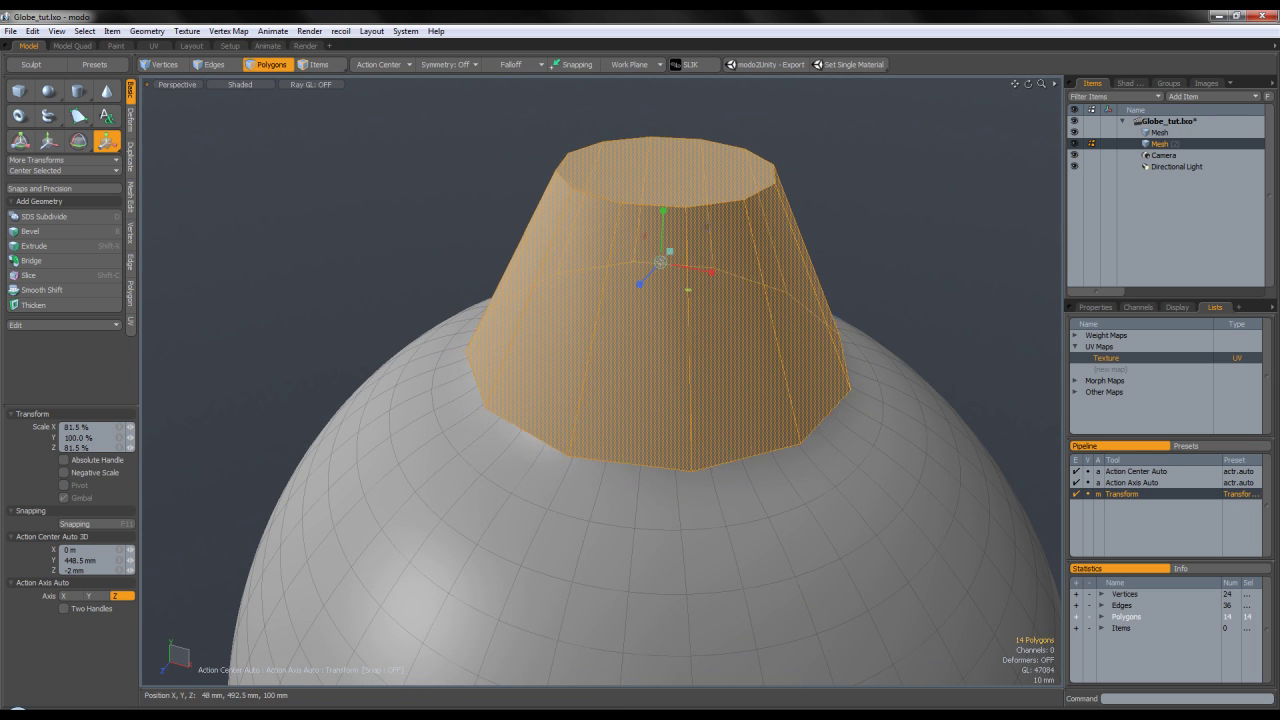
key(space)
Select the cap's top polygon and move it slightly
click(680, 204)
key(w)
drag(666, 175, 661, 183)
key(space)
Hide the globe mesh and delete the cap's top and bottom polygons
click(690, 195)
alt+drag(766, 314, 724, 342)
double_click(720, 349)
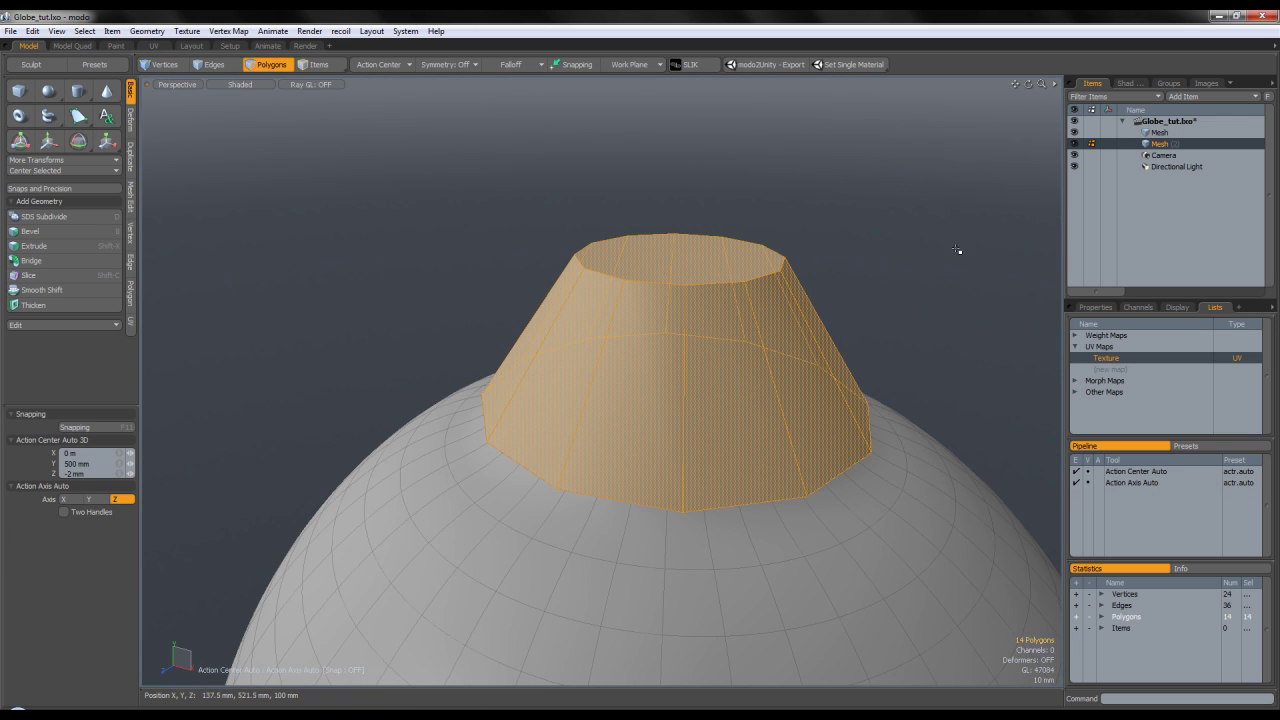
click(1074, 134)
alt+shift+drag(802, 352, 754, 257)
click(806, 457)
alt+drag(804, 450, 654, 246)
click(720, 385)
shift+click(648, 189)
key(Delete)
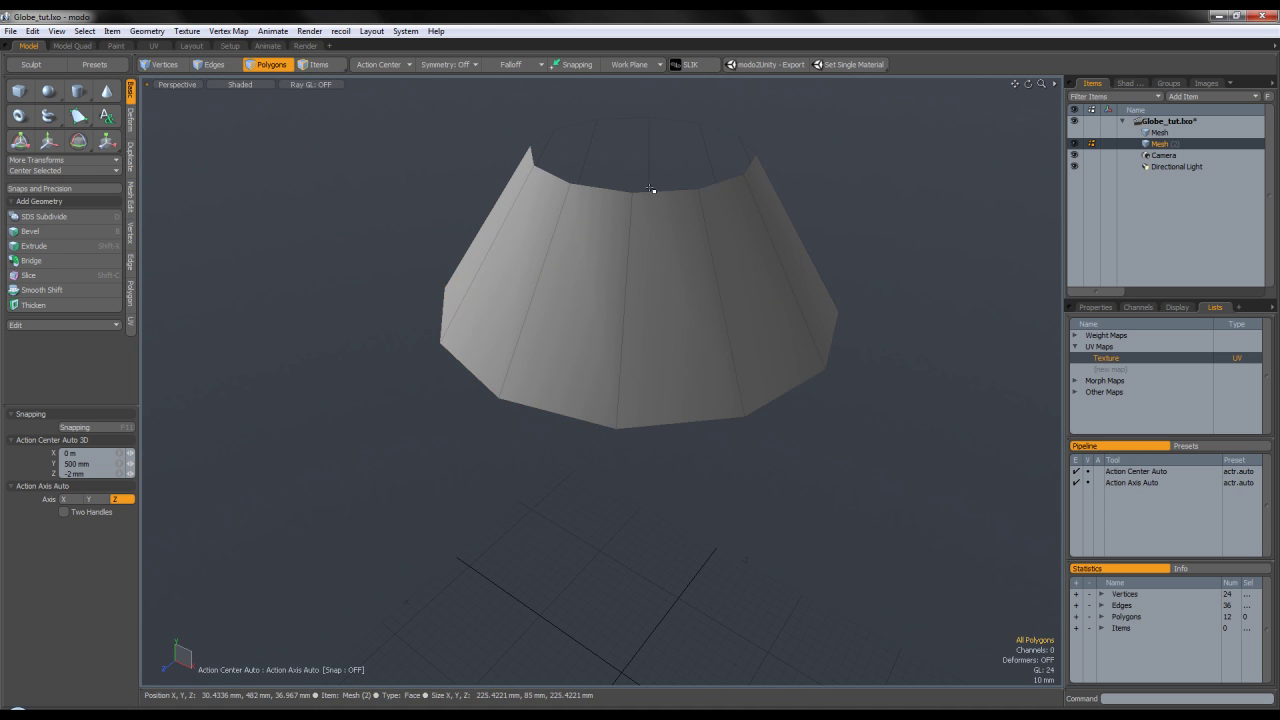
Slice the cap horizontally just below its top rim, working in the left view
click(205, 71)
alt+shift+drag(415, 284, 437, 266)
key(ctrl+space)
click(386, 266)
alt+shift+drag(712, 341, 746, 347)
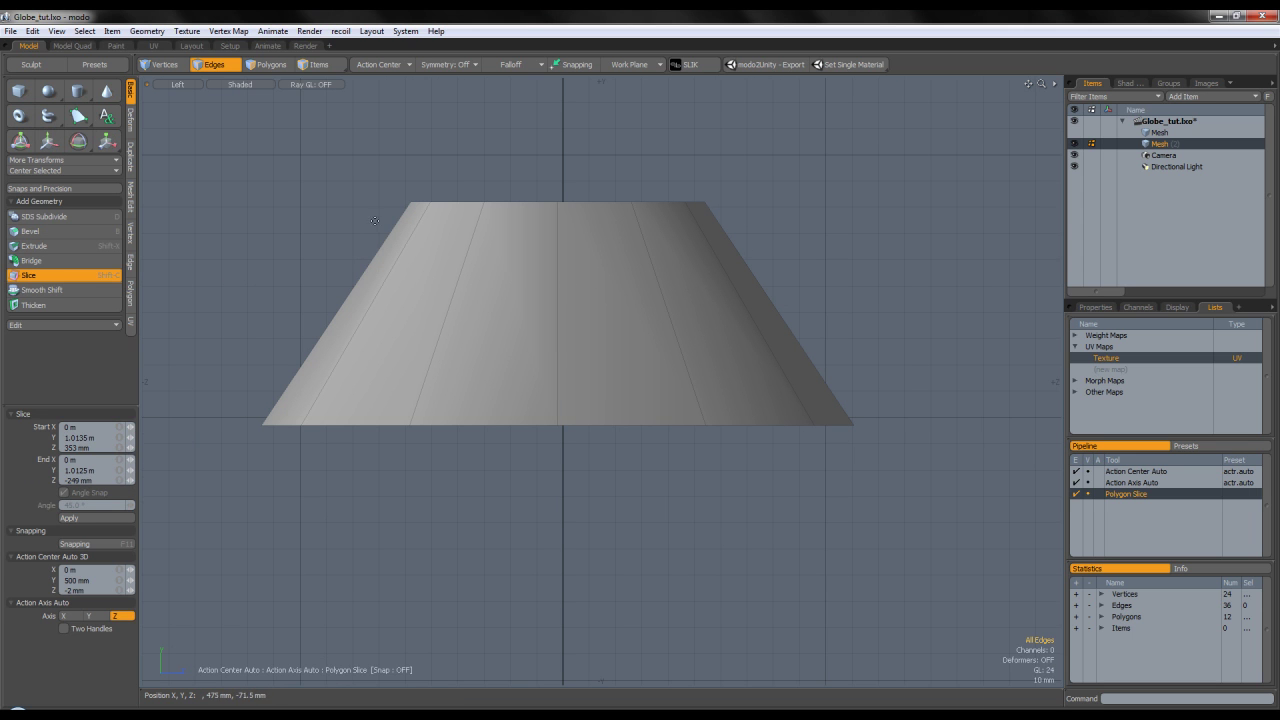
key(space)
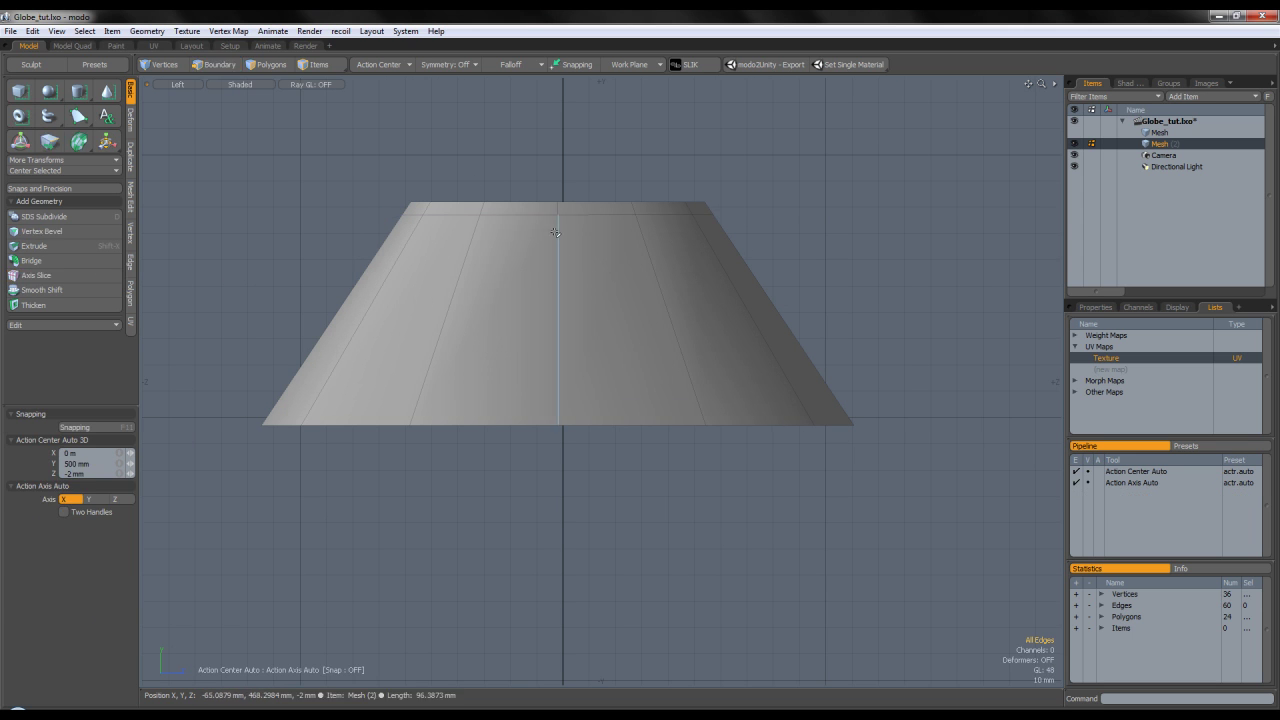
Select the edge loop made by the slice and scale it slightly
double_click(531, 215)
key(r)
key(ctrl+space)
click(644, 233)
click(272, 66)
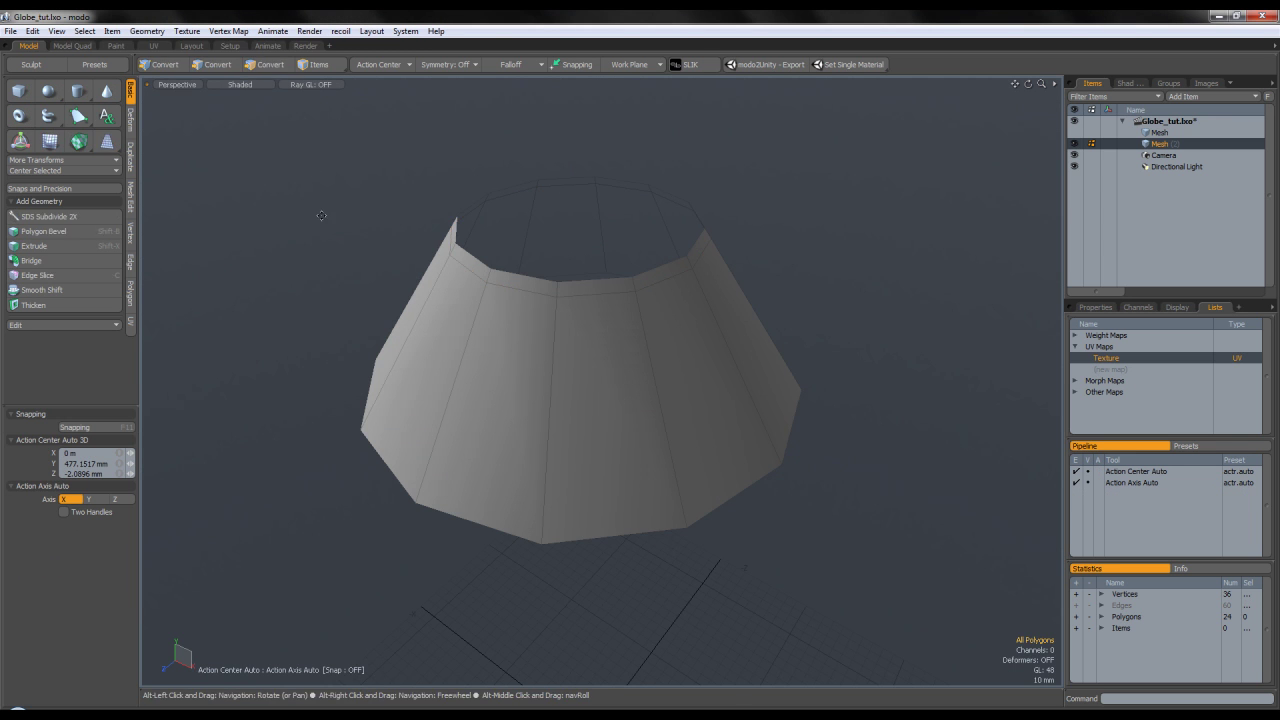
Select all the vertical edges below the sliced loop around the cap and bevel them into narrow strips
alt+shift+drag(323, 217, 350, 203)
click(216, 65)
alt+shift+drag(346, 263, 386, 315)
click(688, 488)
alt+drag(688, 488, 666, 363)
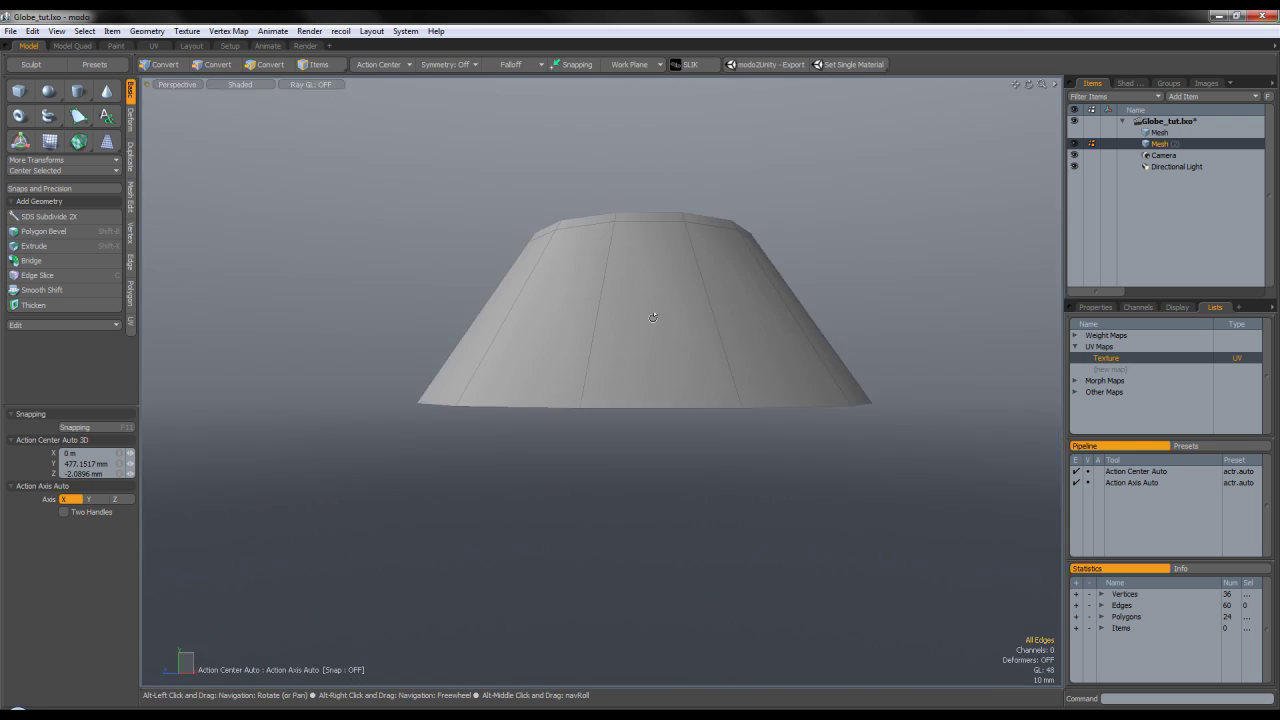
double_click(583, 390)
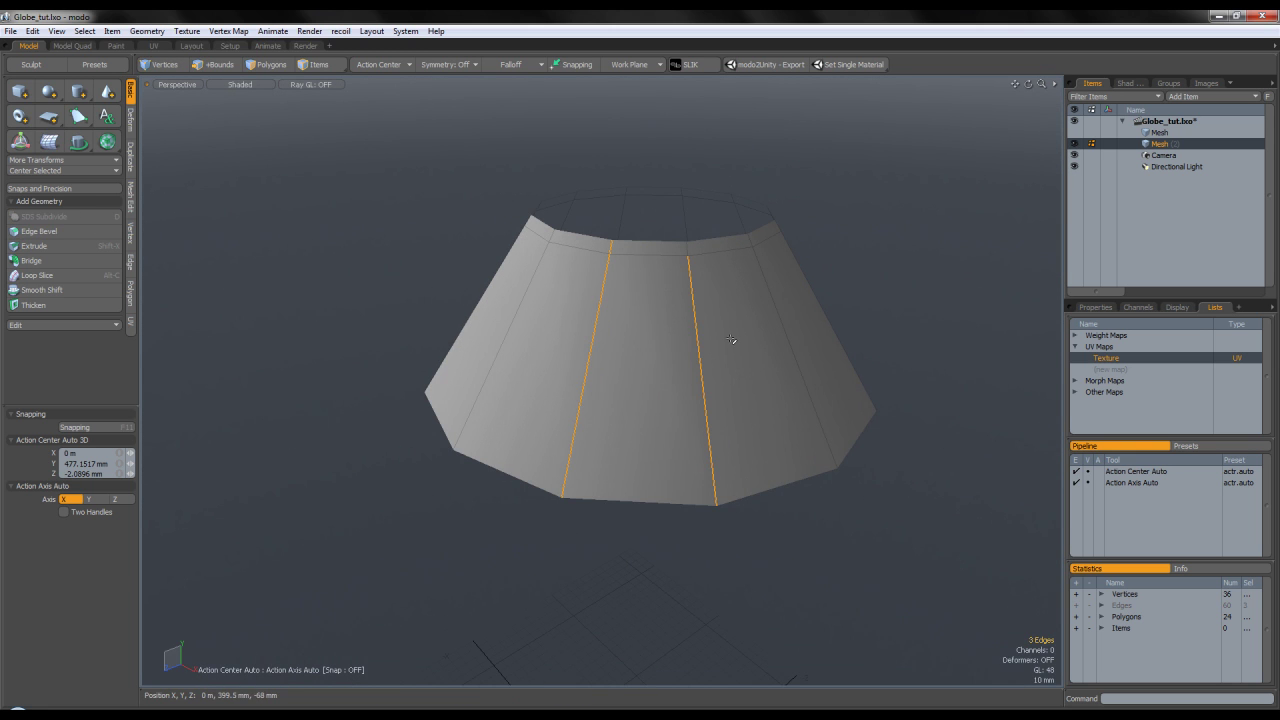
alt+drag(757, 317, 611, 342)
shift+double_click(655, 344)
shift+double_click(622, 350)
shift+double_click(707, 356)
alt+drag(707, 356, 634, 376)
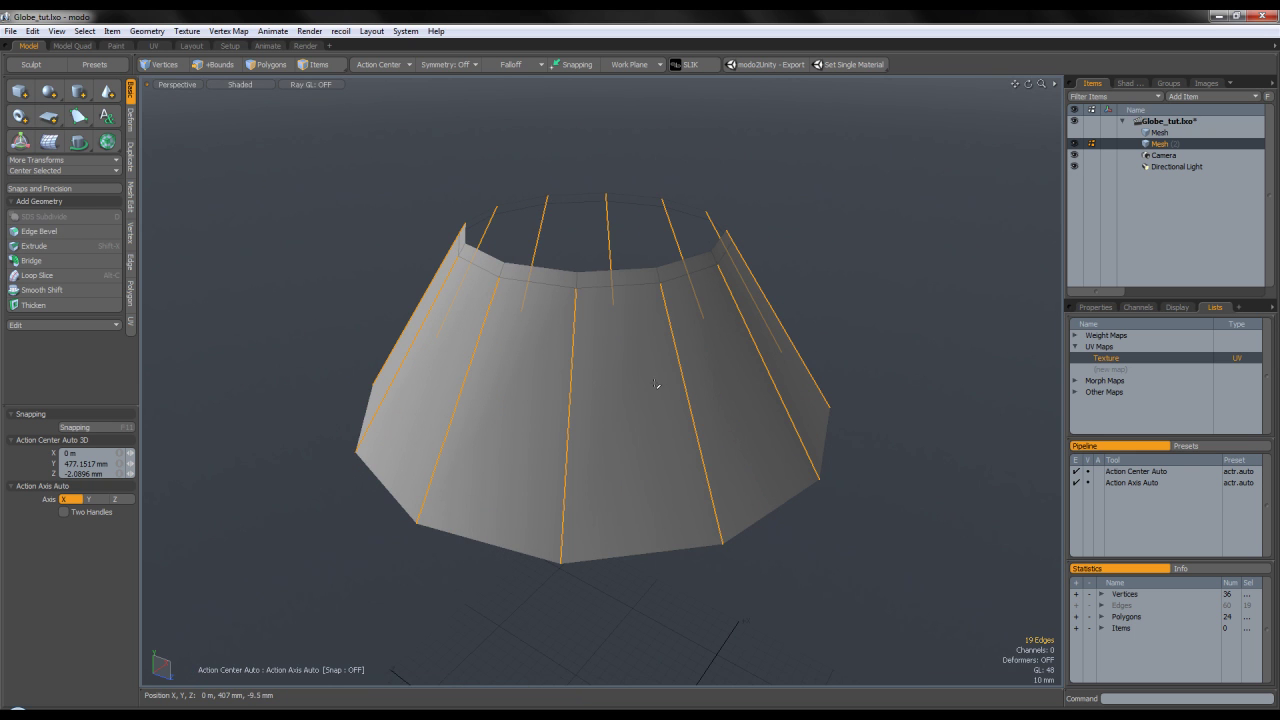
key(b)
drag(651, 378, 603, 369)
key(space)
key(space)
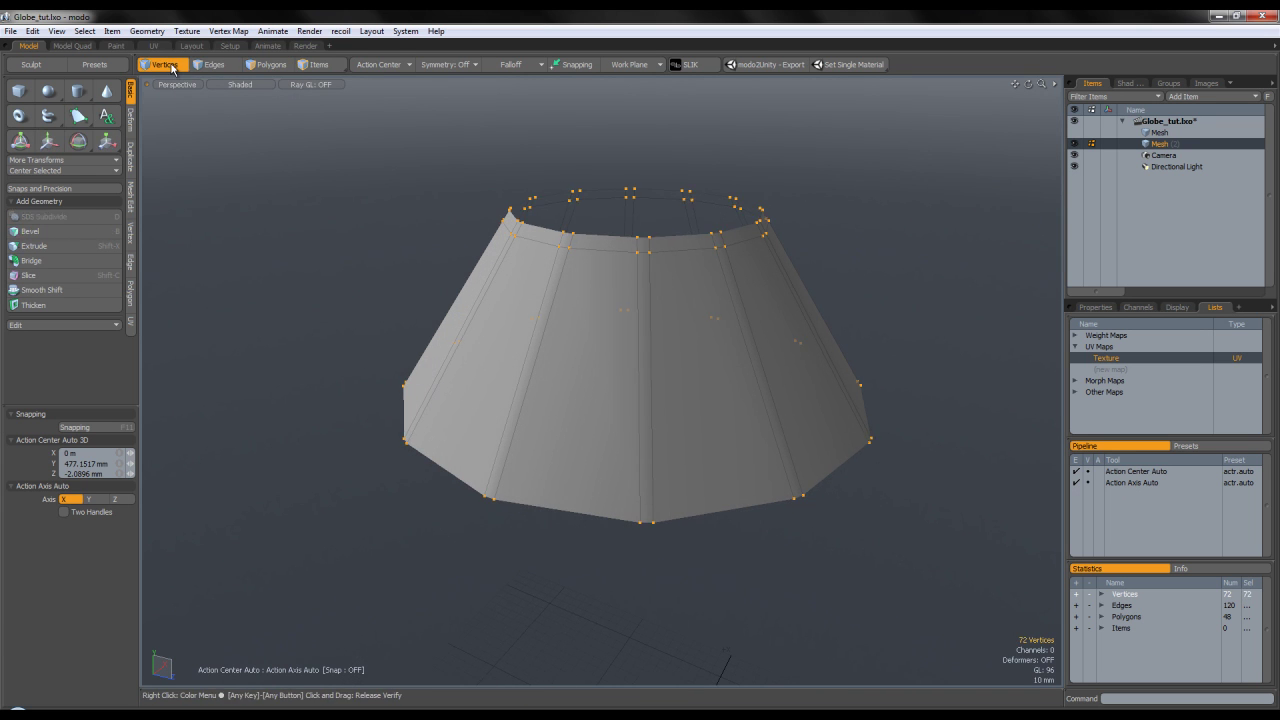
Select the 12 narrow beveled strips around the cap and delete them to open slots
click(166, 65)
alt+drag(349, 251, 302, 111)
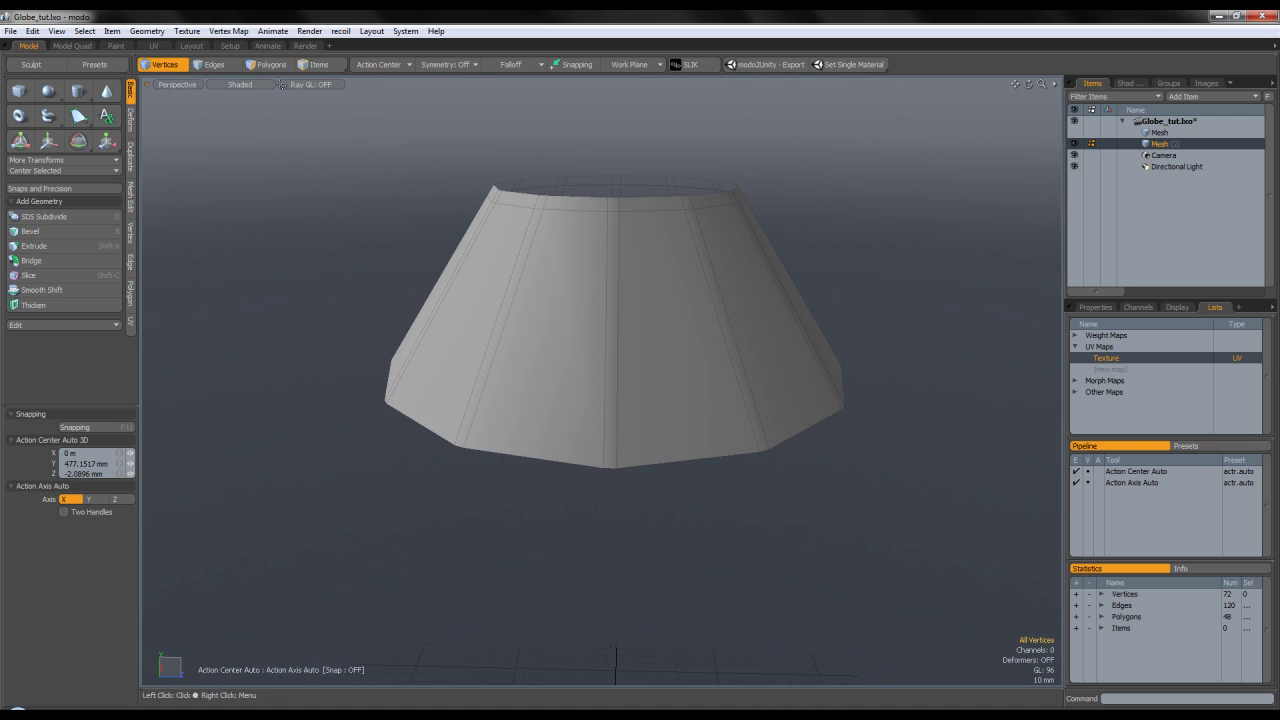
click(609, 300)
shift+click(578, 273)
key(Up)
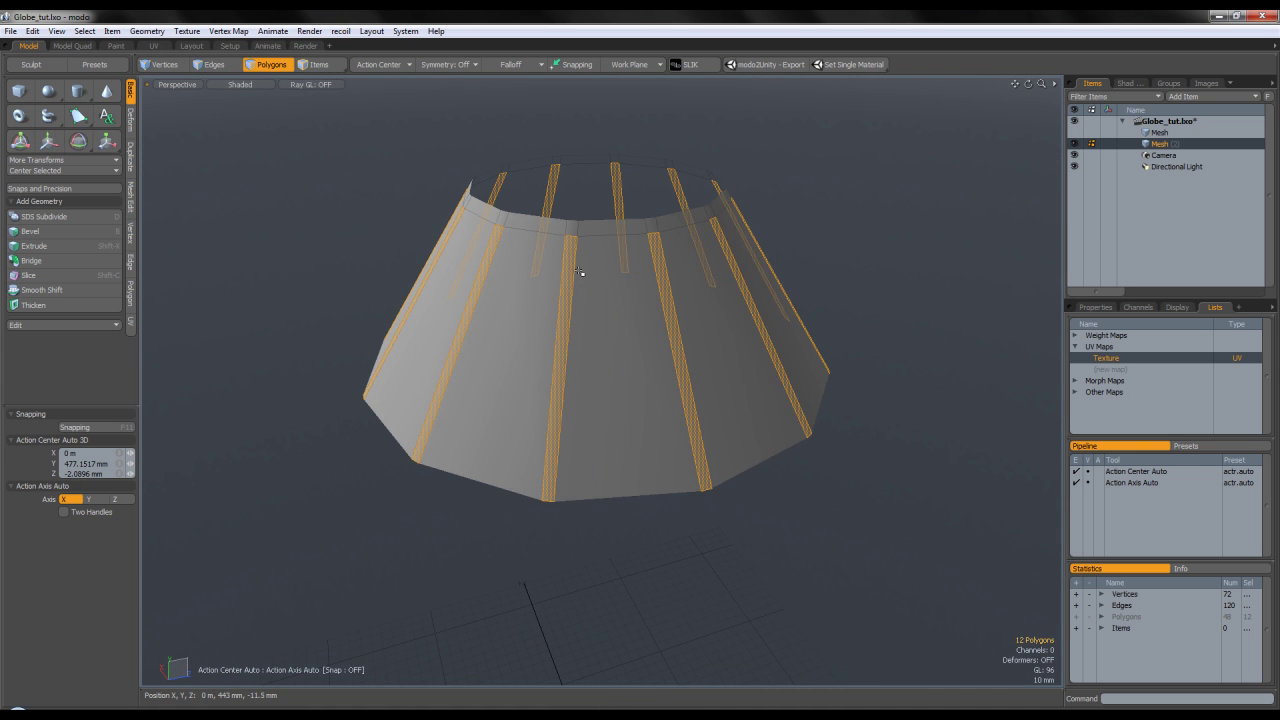
key(Delete)
Select the vertices along the cap's bottom edge, set the action center to Local and scale them to 82% in Y
mouse_move(580, 272)
alt+mouse_down()
mouse_move(580, 256)
mouse_move(580, 341)
mouse_move(603, 274)
mouse_move(631, 297)
mouse_move(565, 300)
alt+mouse_up()
scroll(608, 281, up, 3)
scroll(606, 282, down, 3)
scroll(608, 286, down, 1)
key(1)
mouse_move(330, 320)
right_down()
mouse_move(860, 400)
mouse_move(777, 314)
right_up()
alt+drag(777, 314, 642, 289)
key(y)
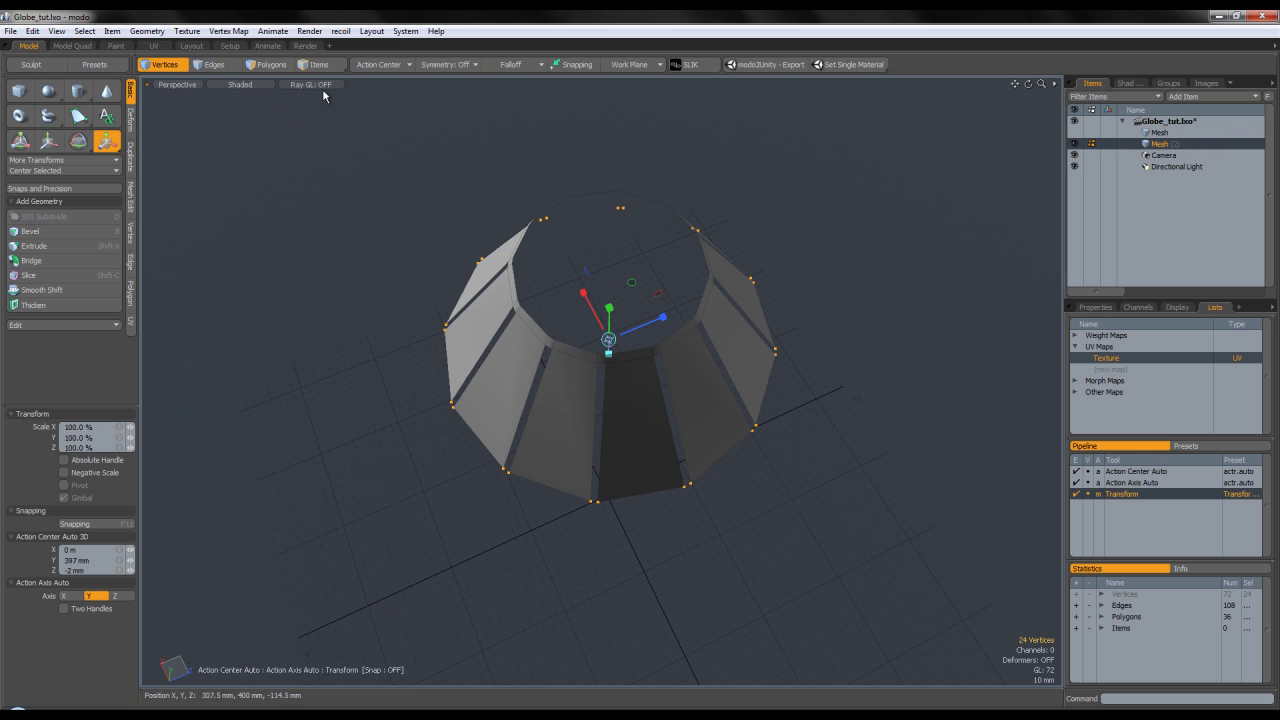
click(388, 63)
click(366, 144)
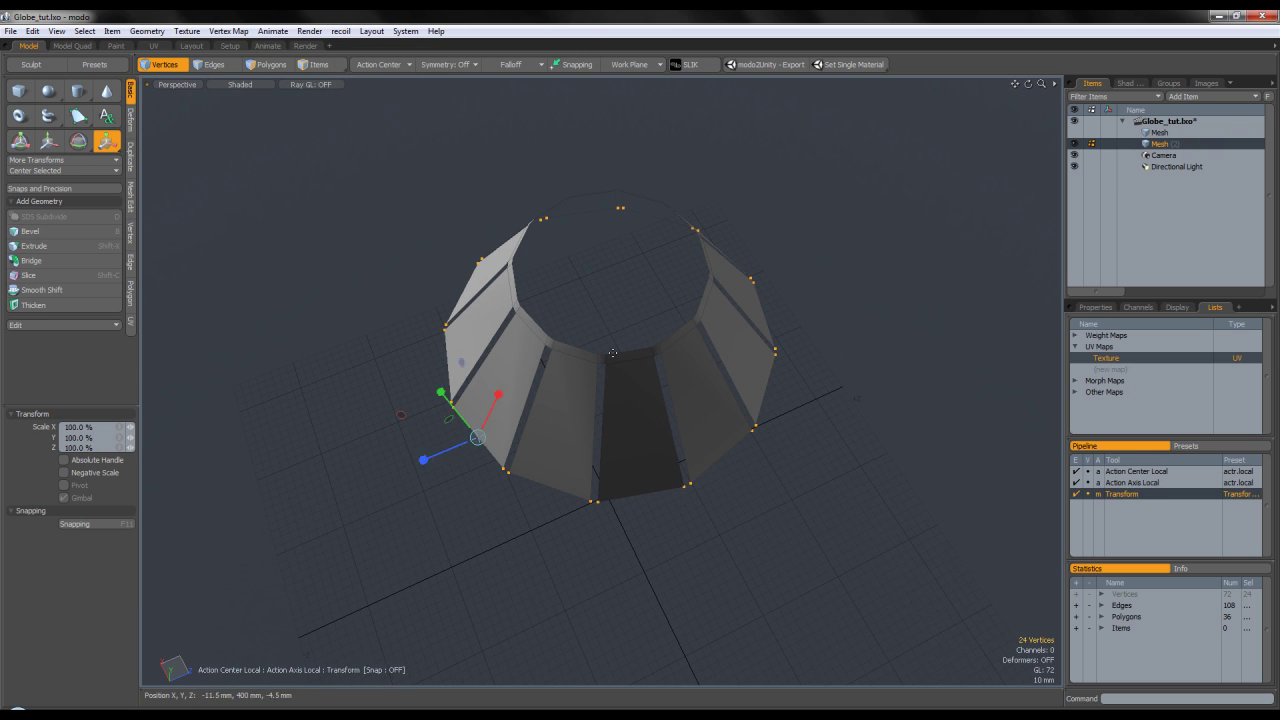
drag(457, 418, 463, 425)
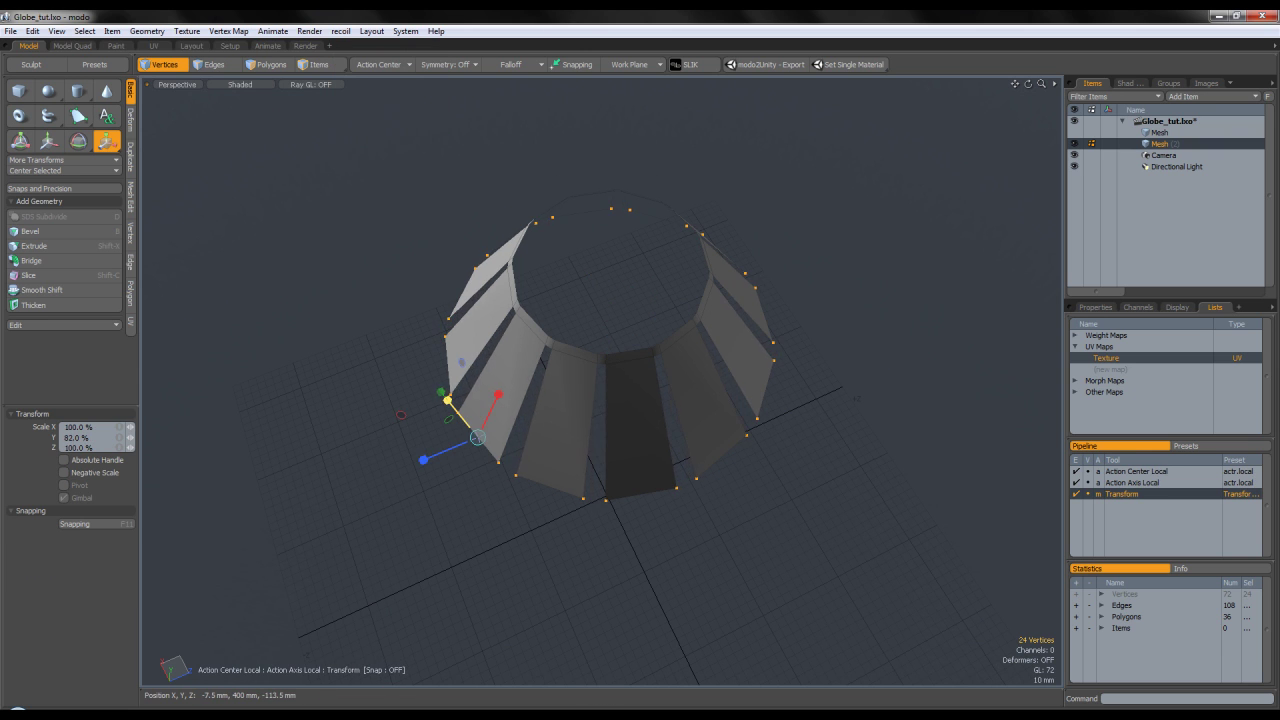
key(space)
Select the vertices of the cap's top band and scale them to 115.5% in X and Y
click(834, 492)
alt+drag(834, 492, 577, 189)
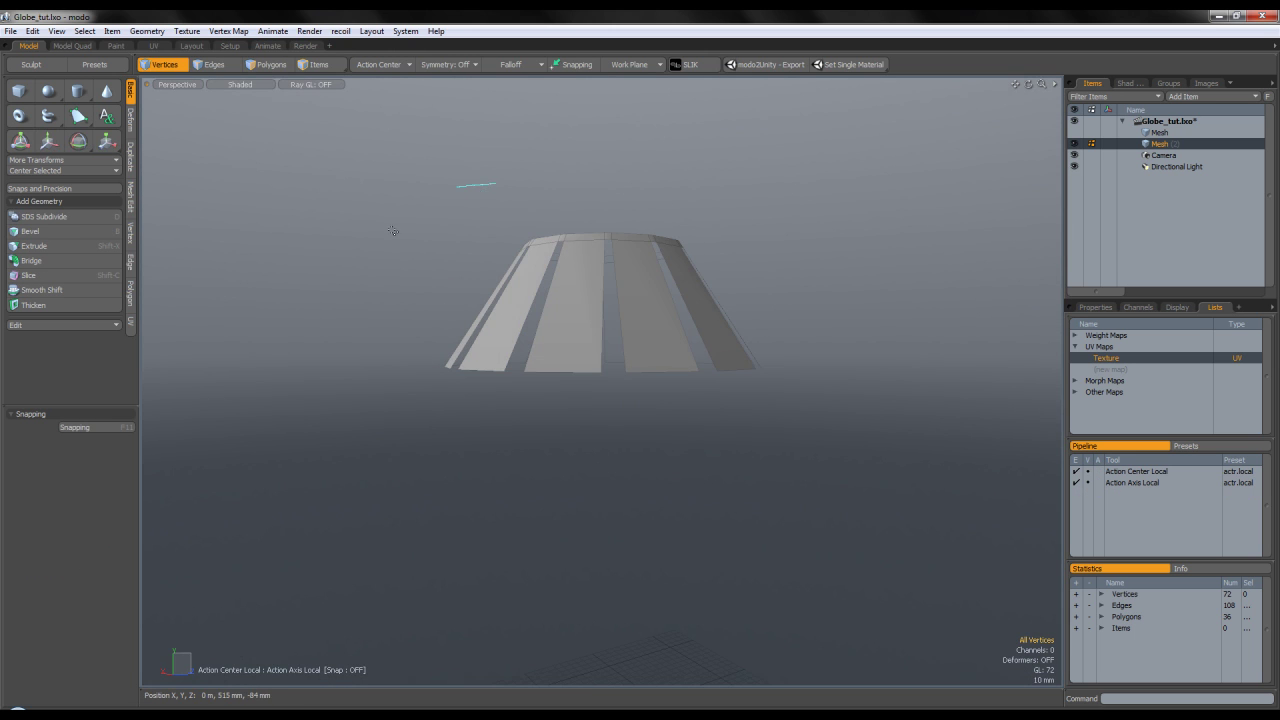
right_drag(855, 215, 850, 222)
alt+drag(850, 222, 760, 294)
key(y)
alt+drag(549, 240, 640, 208)
drag(500, 269, 514, 269)
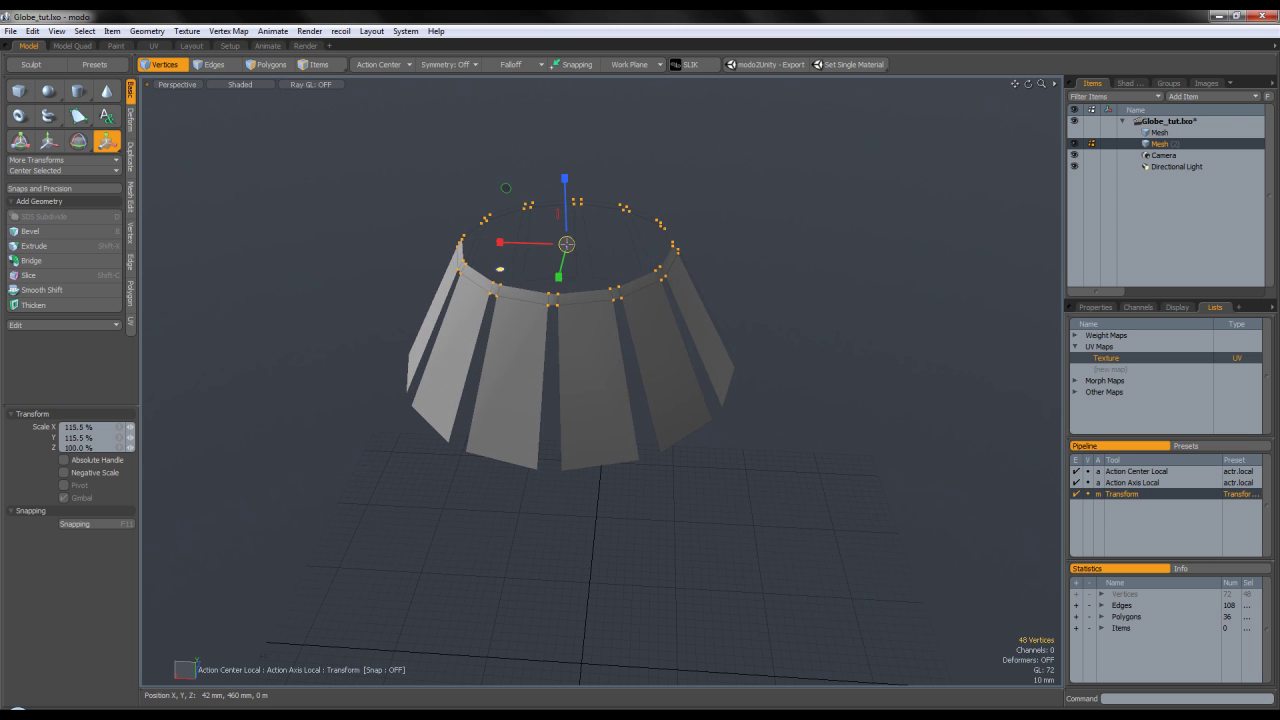
key(space)
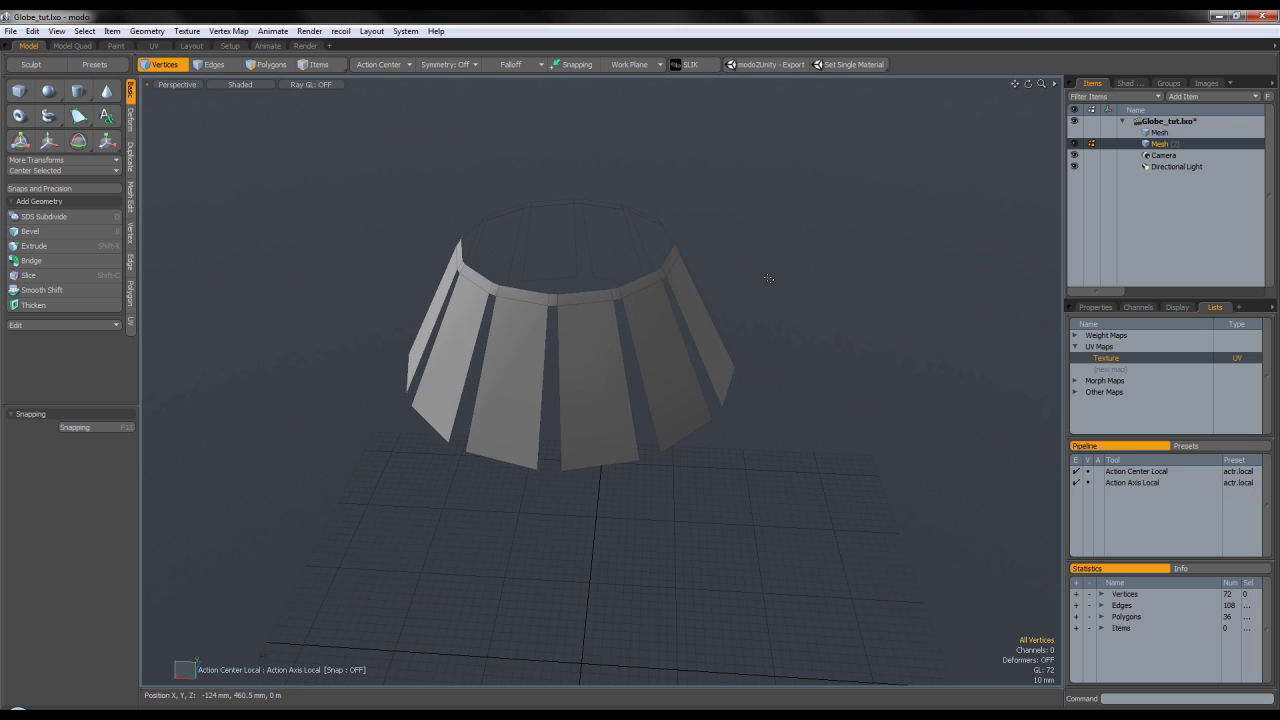
Examine how the slotted cap fits over the globe's neck with both meshes visible
click(1159, 132)
alt+drag(880, 230, 435, 151)
double_click(549, 270)
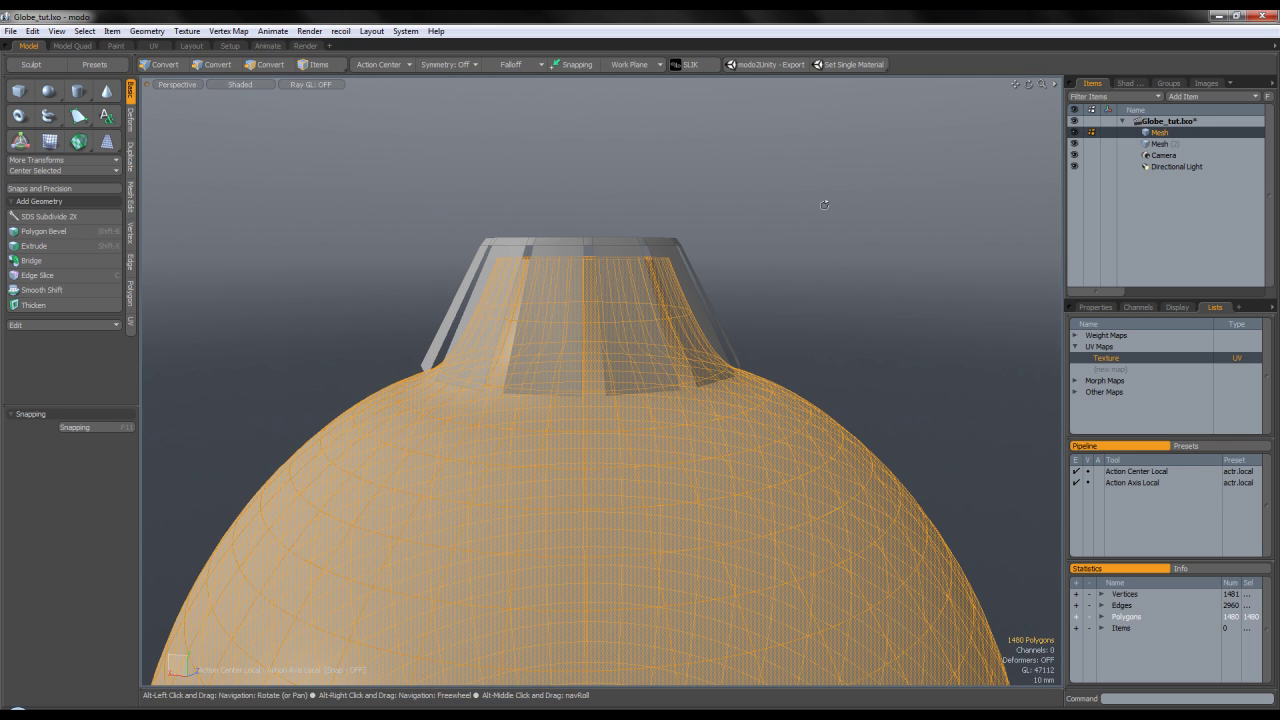
click(1190, 146)
alt+drag(860, 190, 808, 283)
key(r)
alt+drag(620, 345, 530, 295)
key(space)
alt+drag(760, 210, 700, 260)
double_click(637, 318)
key(r)
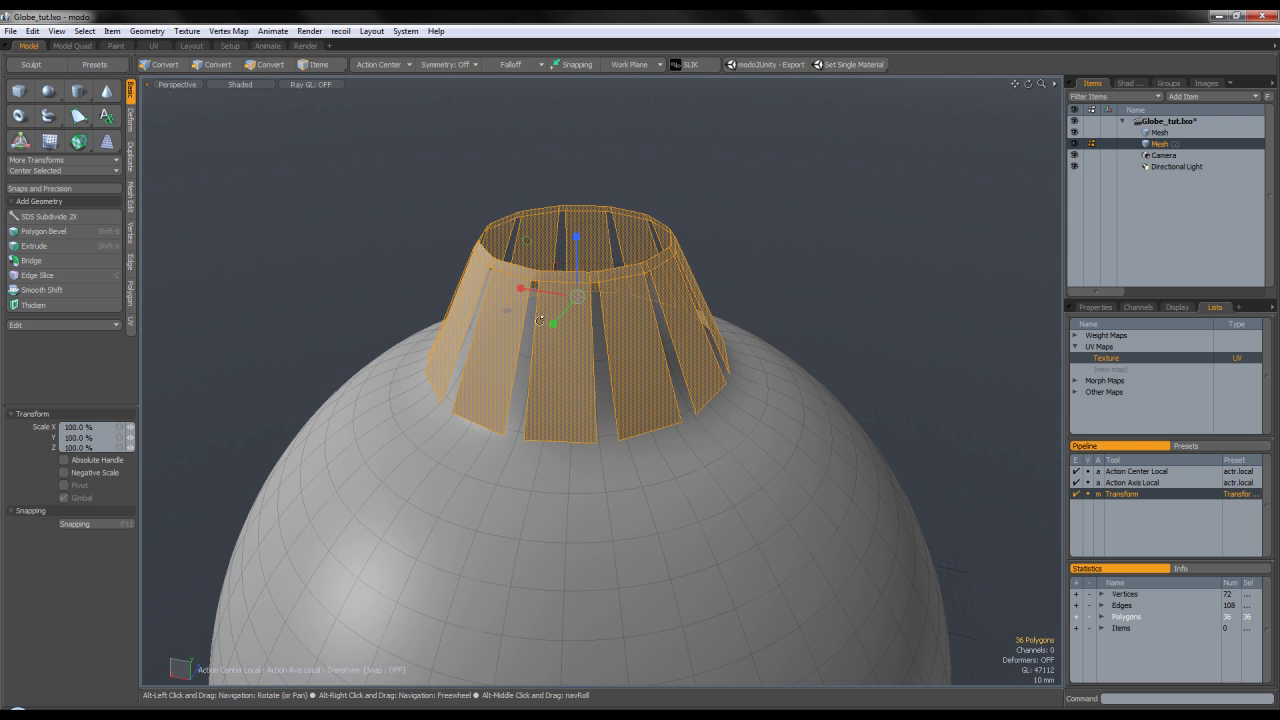
Clear the cap's polygon selection and hide the globe mesh
key(space)
click(746, 210)
alt+drag(746, 210, 700, 240)
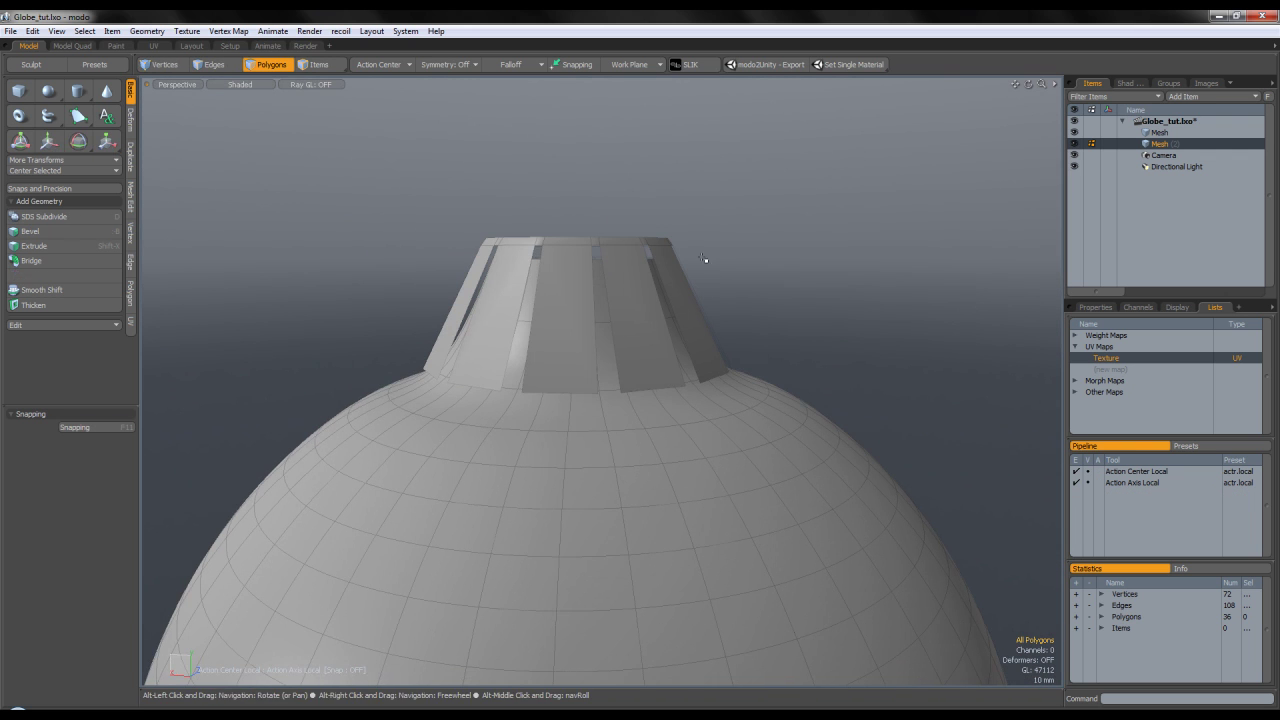
click(1074, 132)
Try to thicken all of the cap's polygons and preview the mesh with subdivision toggled on and off
double_click(660, 300)
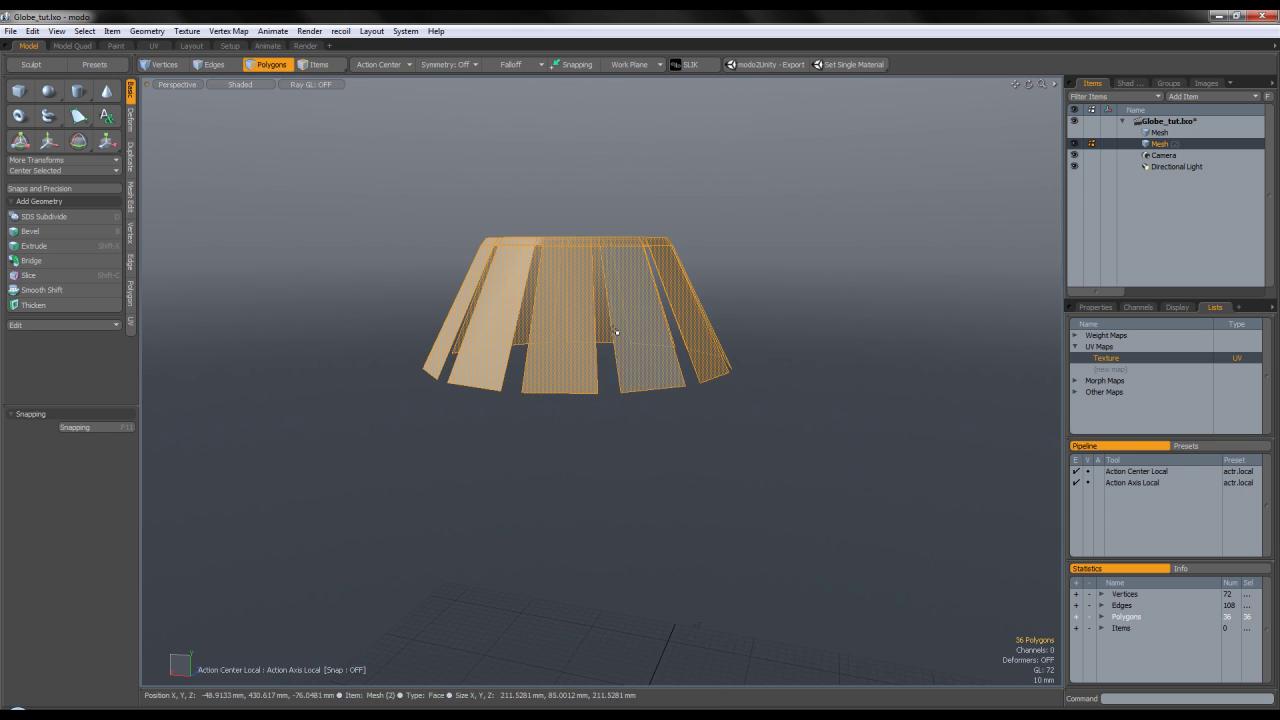
click(33, 305)
alt+drag(571, 309, 529, 233)
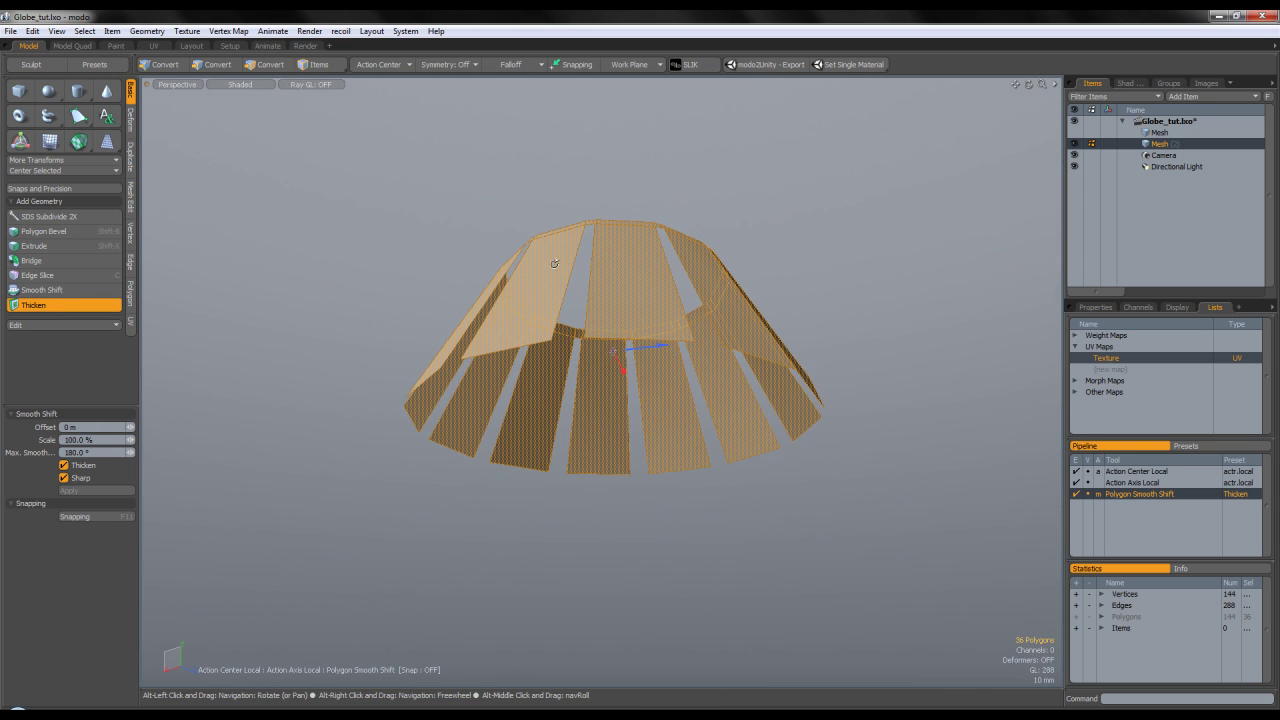
mouse_move(638, 354)
mouse_down()
mouse_move(634, 372)
mouse_move(737, 337)
mouse_move(688, 304)
mouse_move(429, 229)
mouse_move(398, 184)
mouse_move(297, 184)
mouse_up()
key(space)
key(Tab)
scroll(588, 304, up, 5)
key(Tab)
Try extending a polygon selection from the cap's inner top band, and undo everything back through the thickening
drag(620, 267, 557, 265)
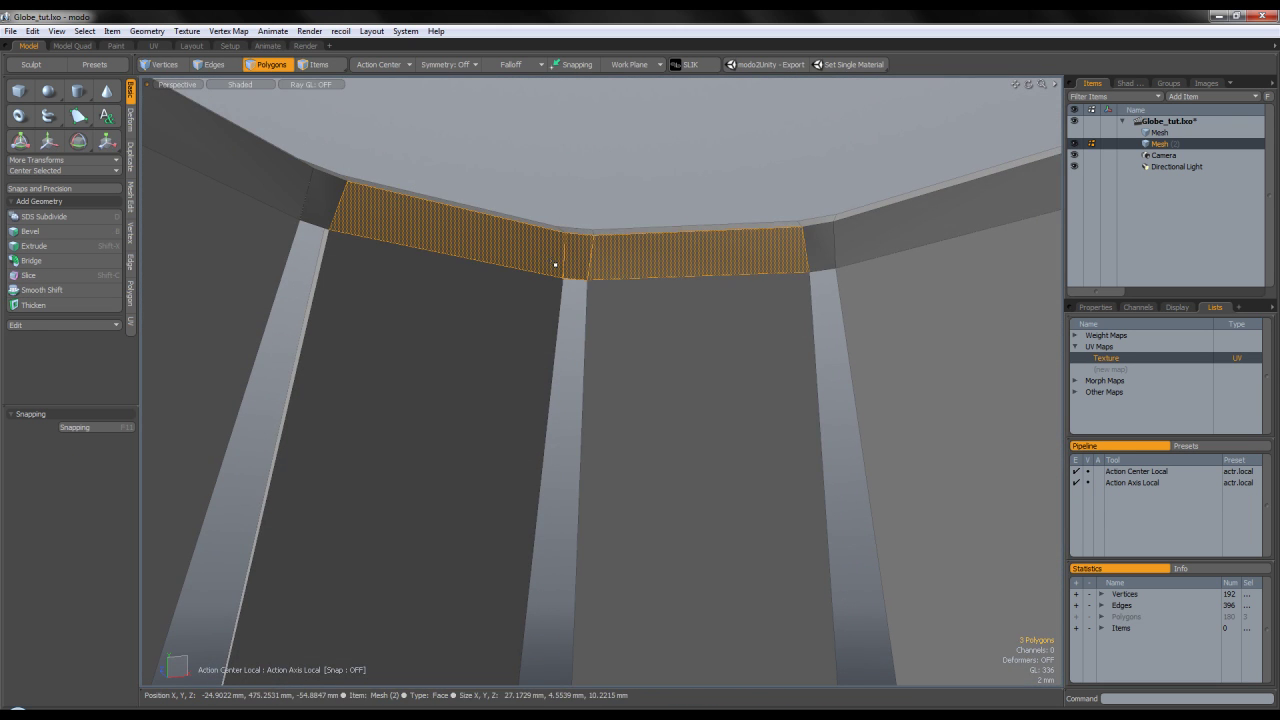
key(bracketright)
key(bracketright)
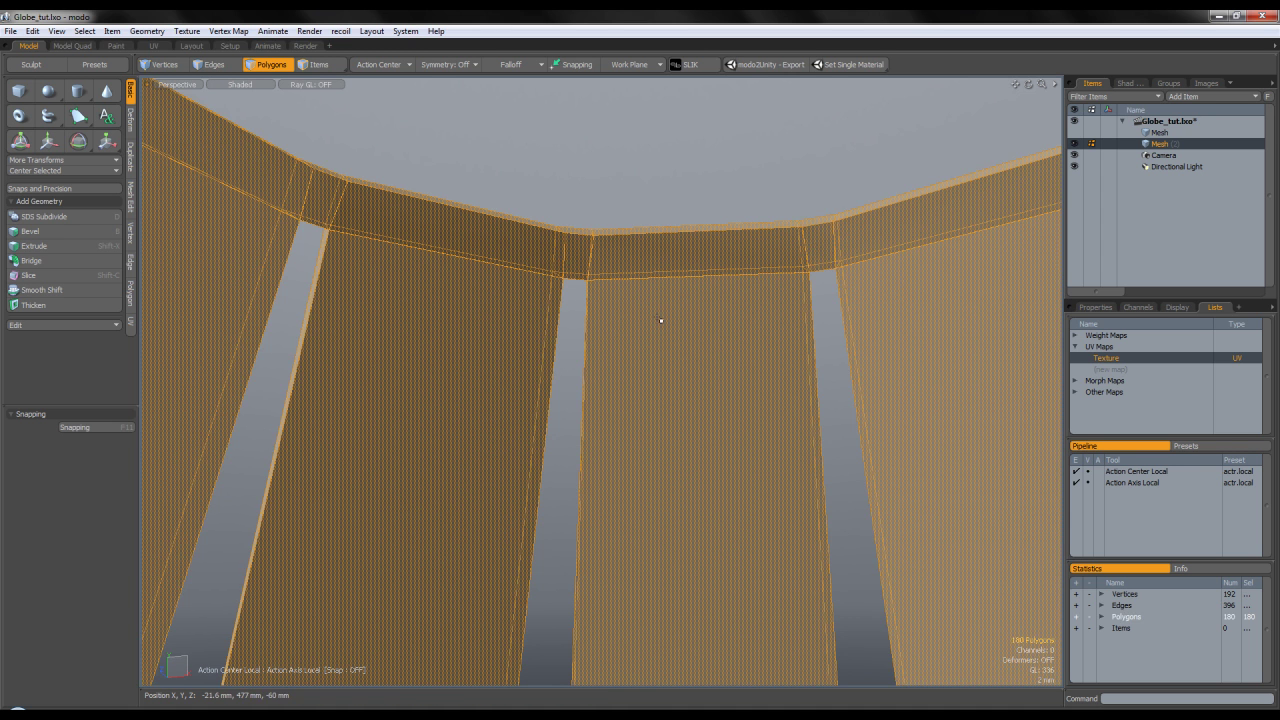
key(ctrl+z)
key(ctrl+z)
key(ctrl+z)
key(ctrl+z)
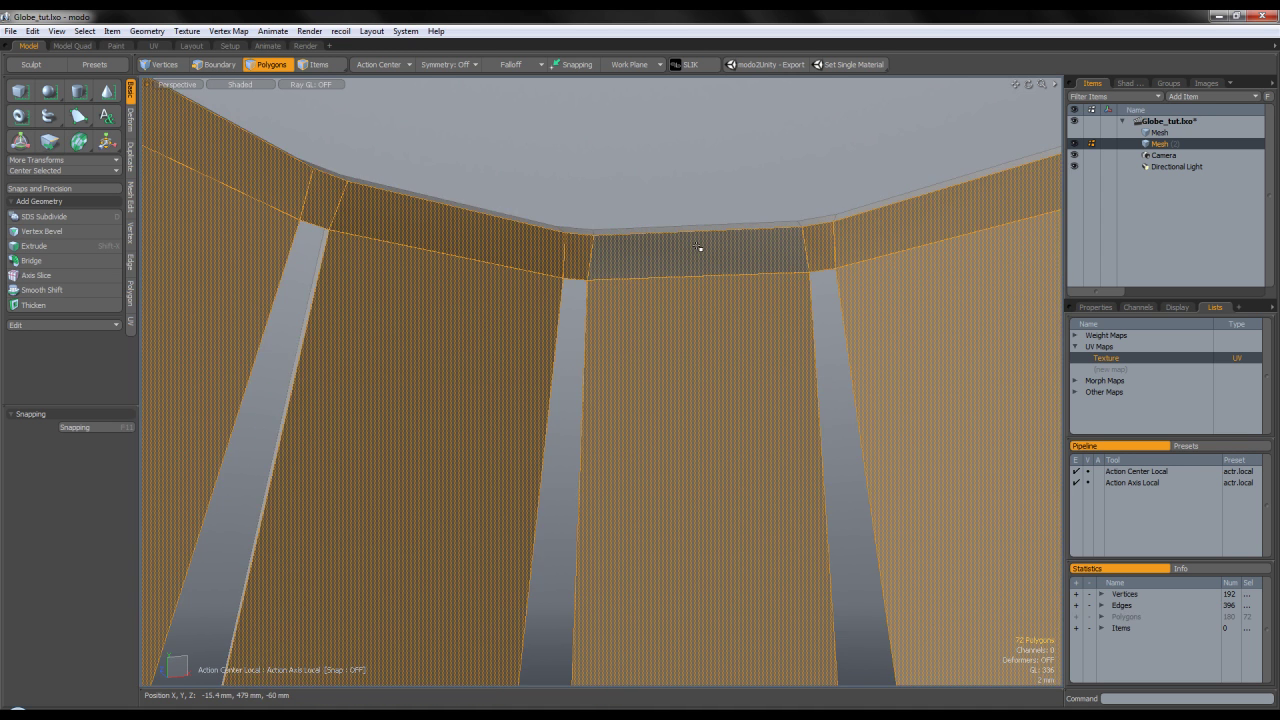
key(ctrl+z)
key(ctrl+z)
key(ctrl+z)
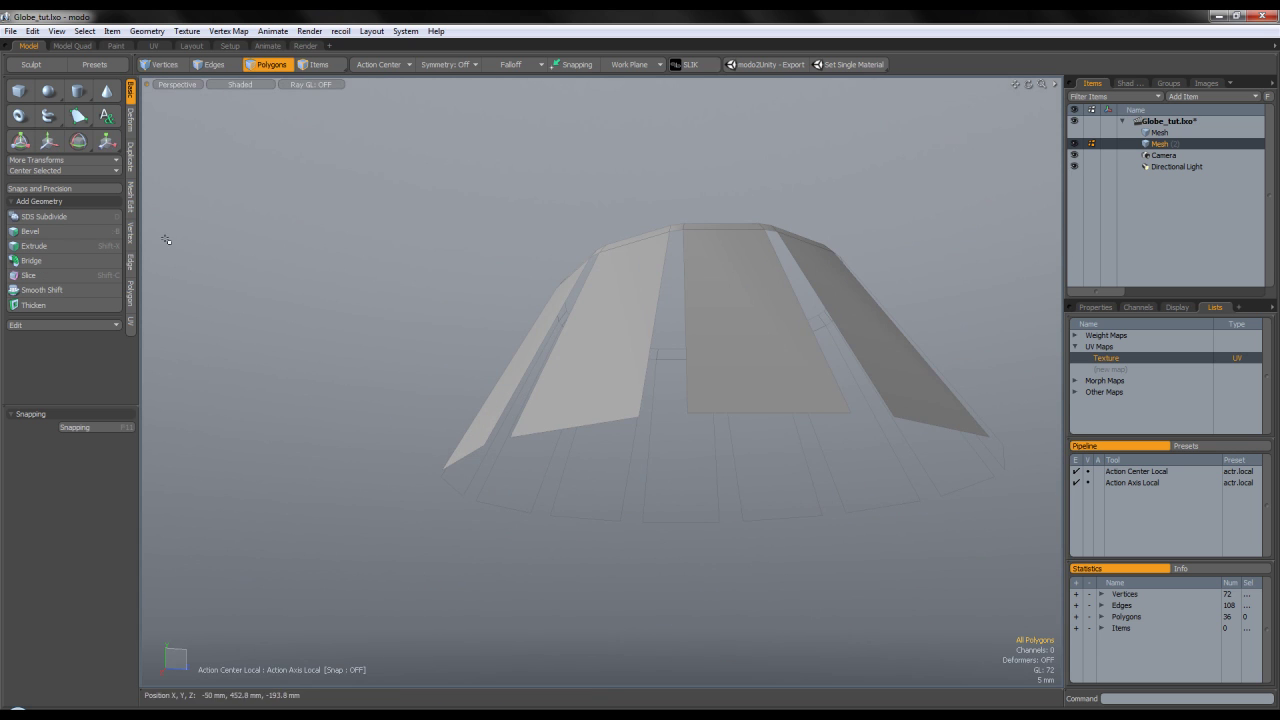
Try to thicken the whole cap with an offset of about -4.6 mm, and undo it
click(82, 300)
drag(700, 390, 700, 425)
key(space)
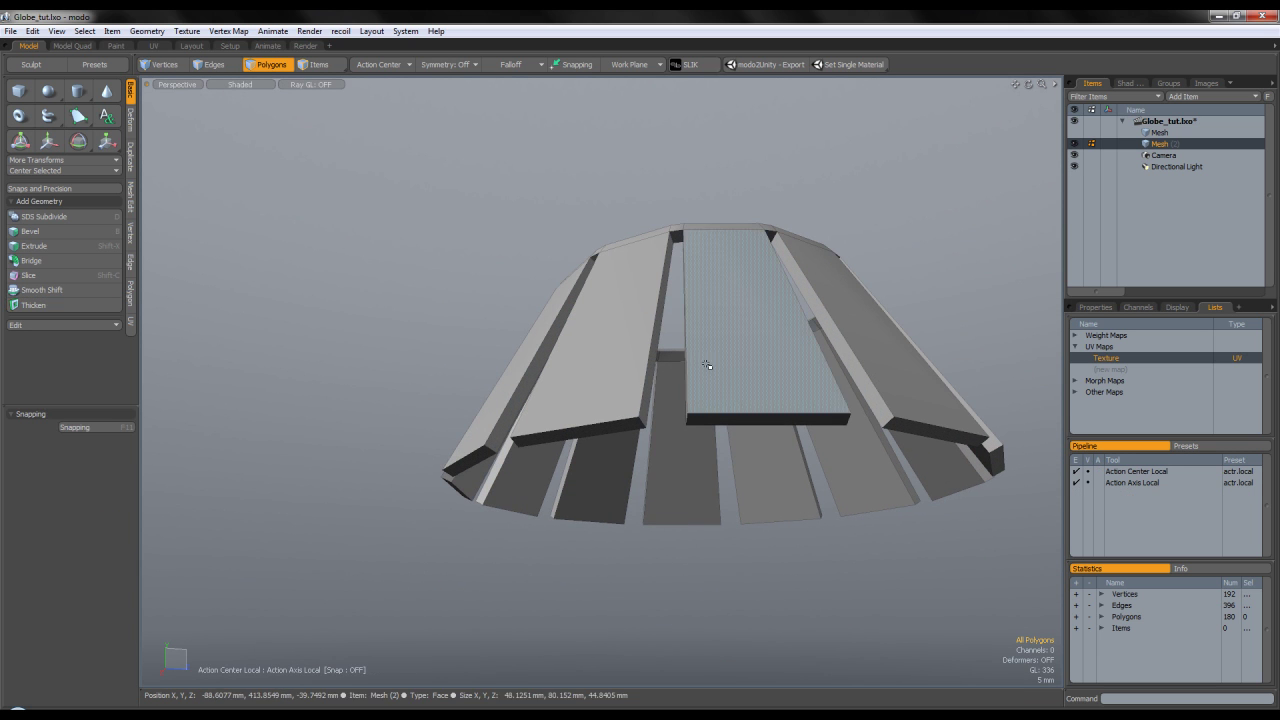
key(ctrl+z)
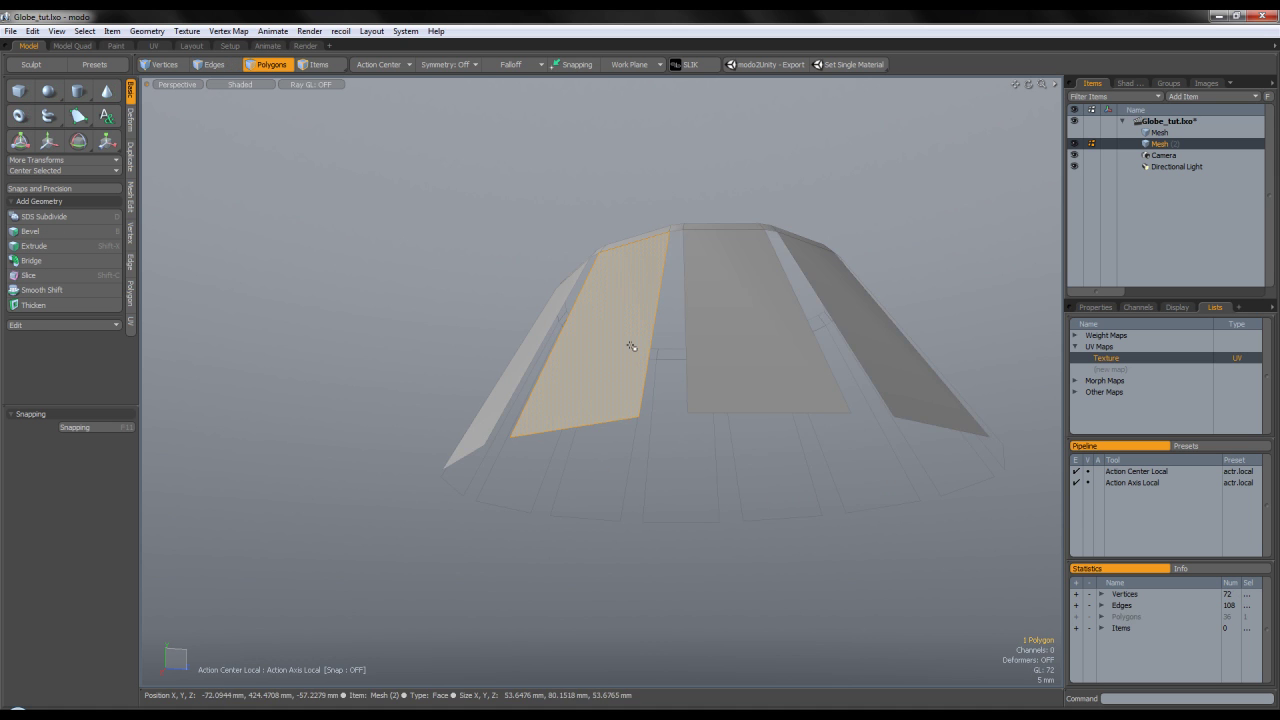
Thicken the whole cap with an offset of -5.6 mm and delete the polygons left selected by the operation
click(53, 304)
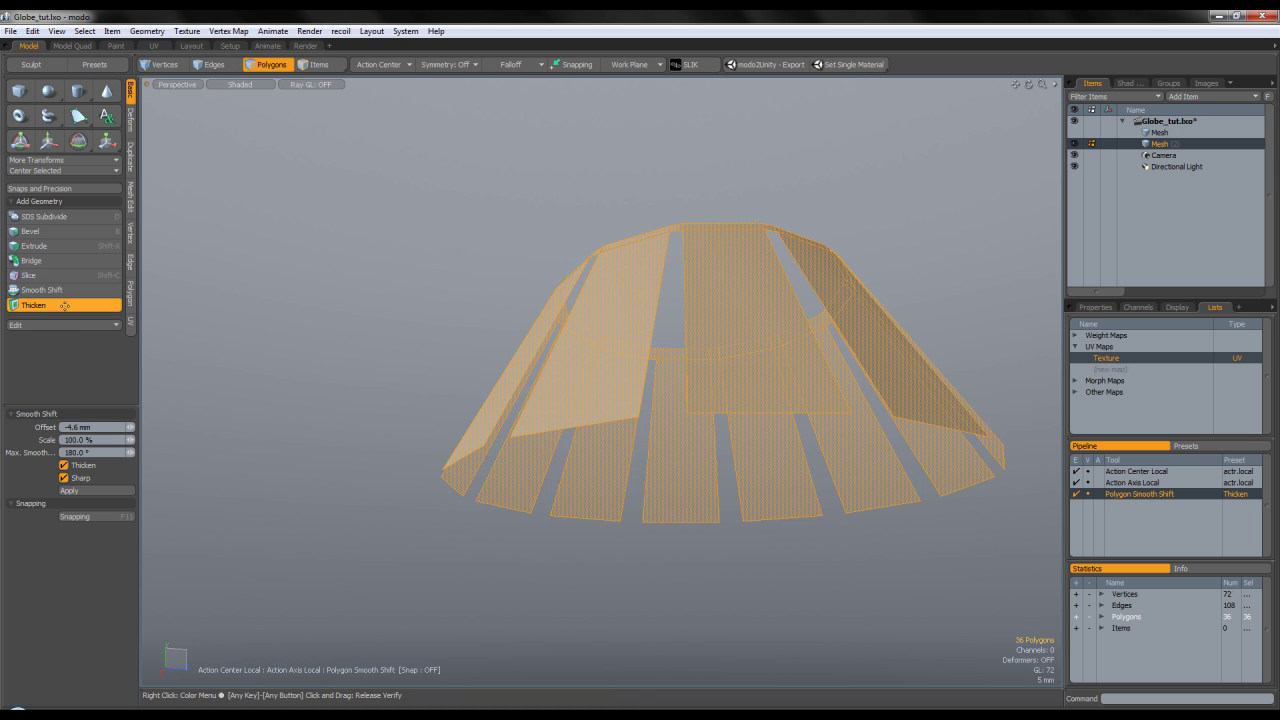
drag(741, 378, 738, 392)
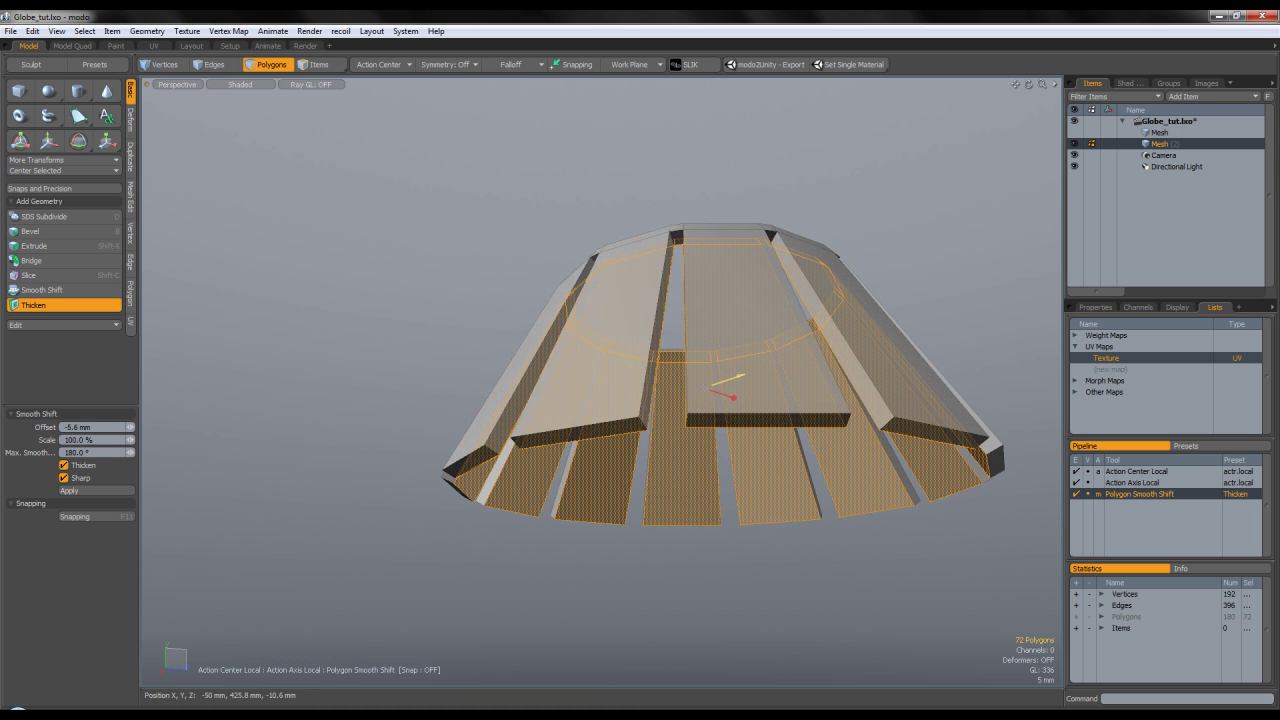
key(space)
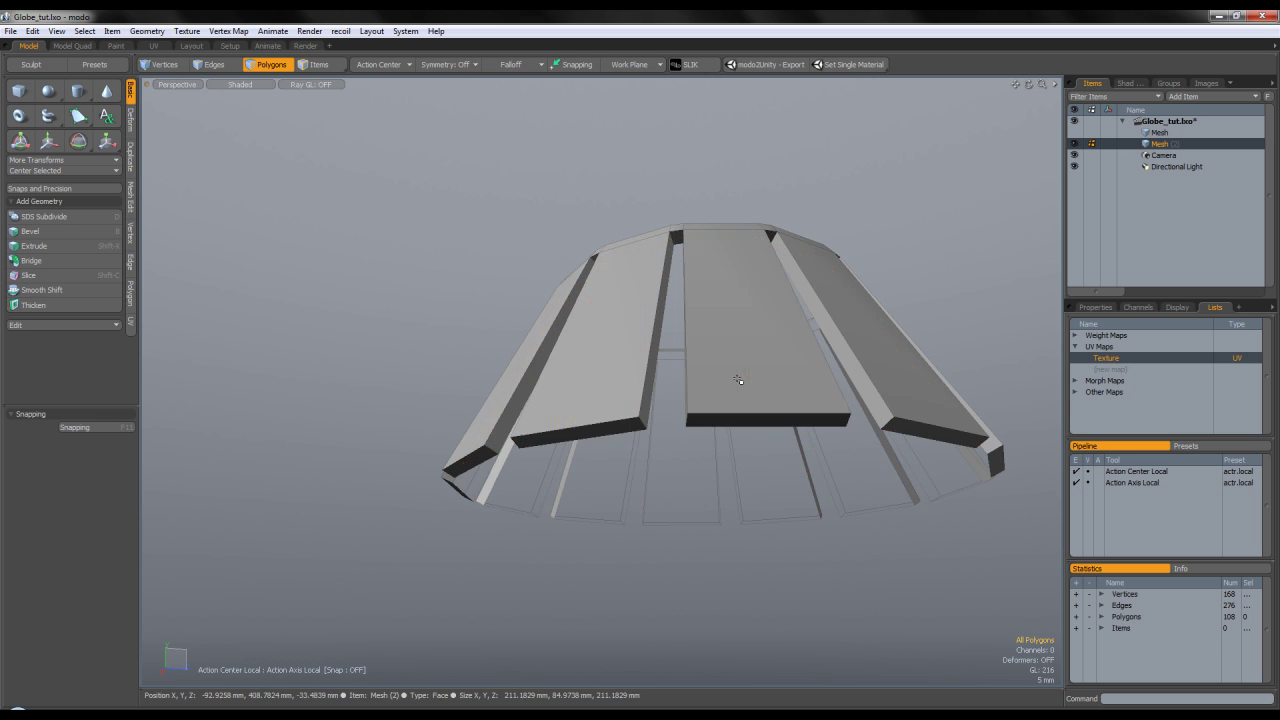
Select the loop of polygons around the cap's upper rim and delete it
alt+drag(737, 366, 500, 338)
scroll(534, 243, up, 3)
drag(534, 243, 470, 245)
key(l)
key(Delete)
Merge the cap's overlapping vertices at the slot corners and preview the cap with subdivision
scroll(477, 243, down, 5)
alt+drag(586, 229, 761, 247)
scroll(726, 260, up, 6)
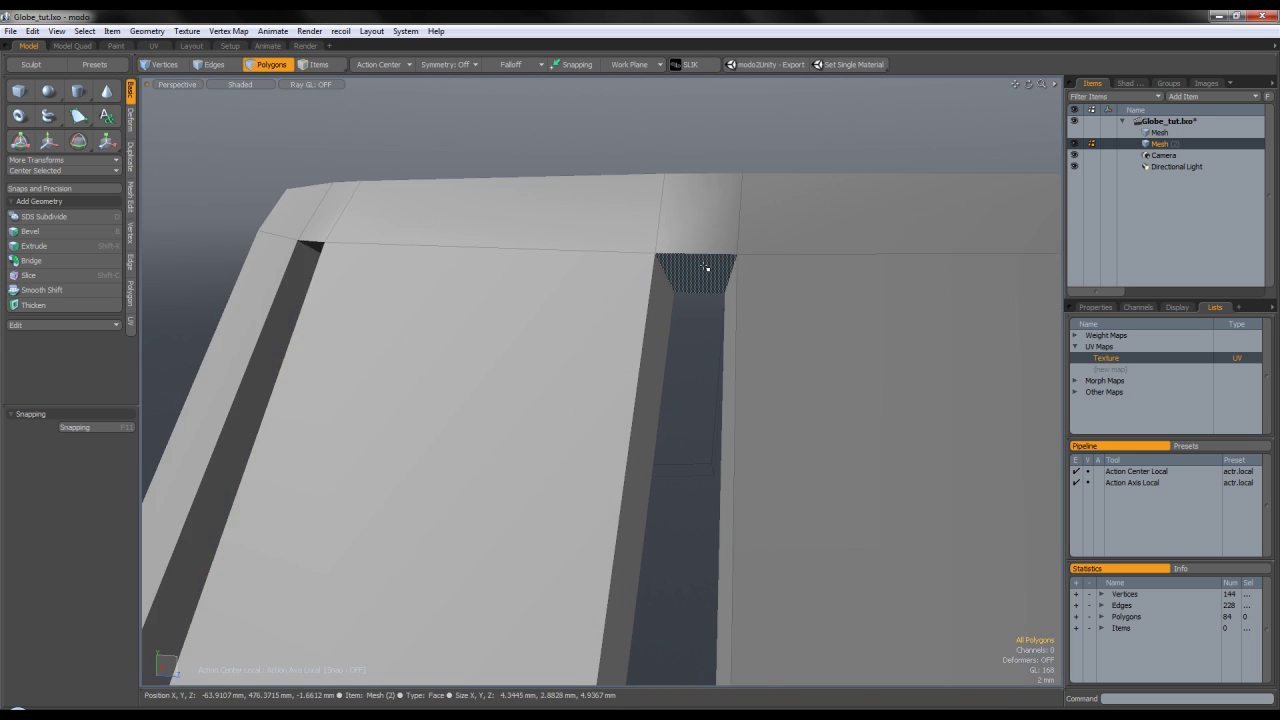
click(163, 64)
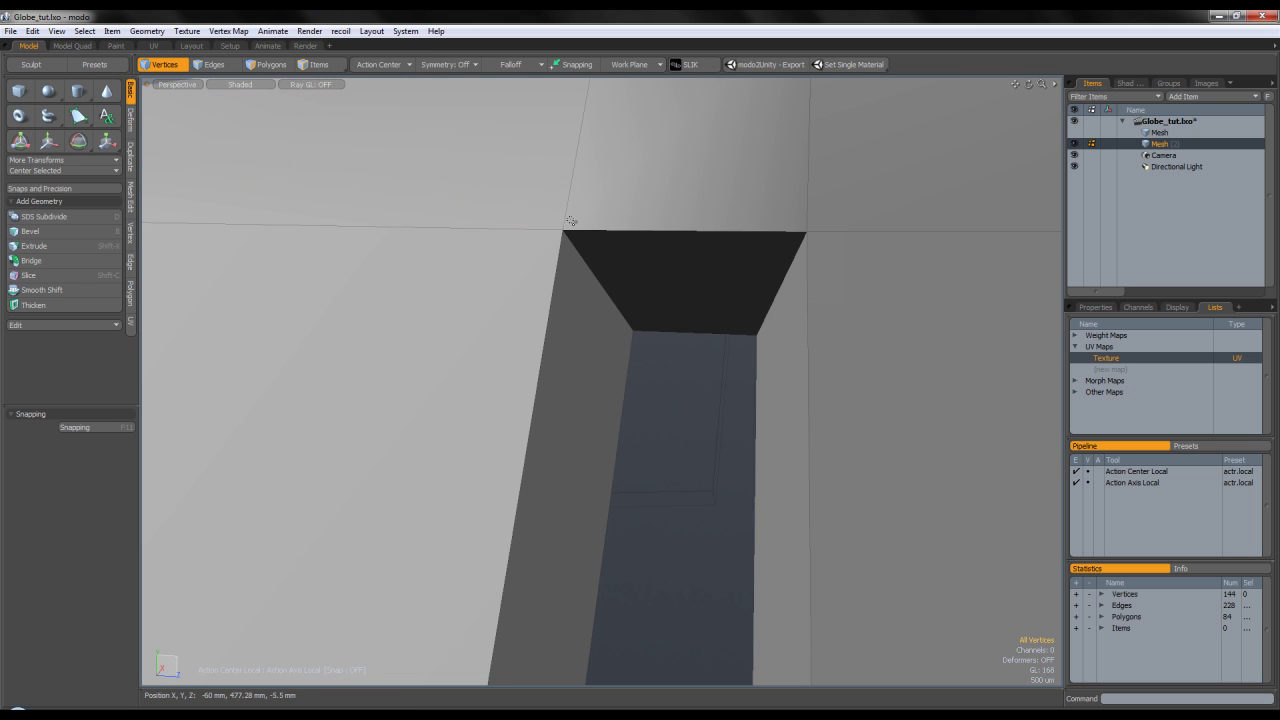
alt+drag(803, 236, 527, 176)
shift+click(568, 323)
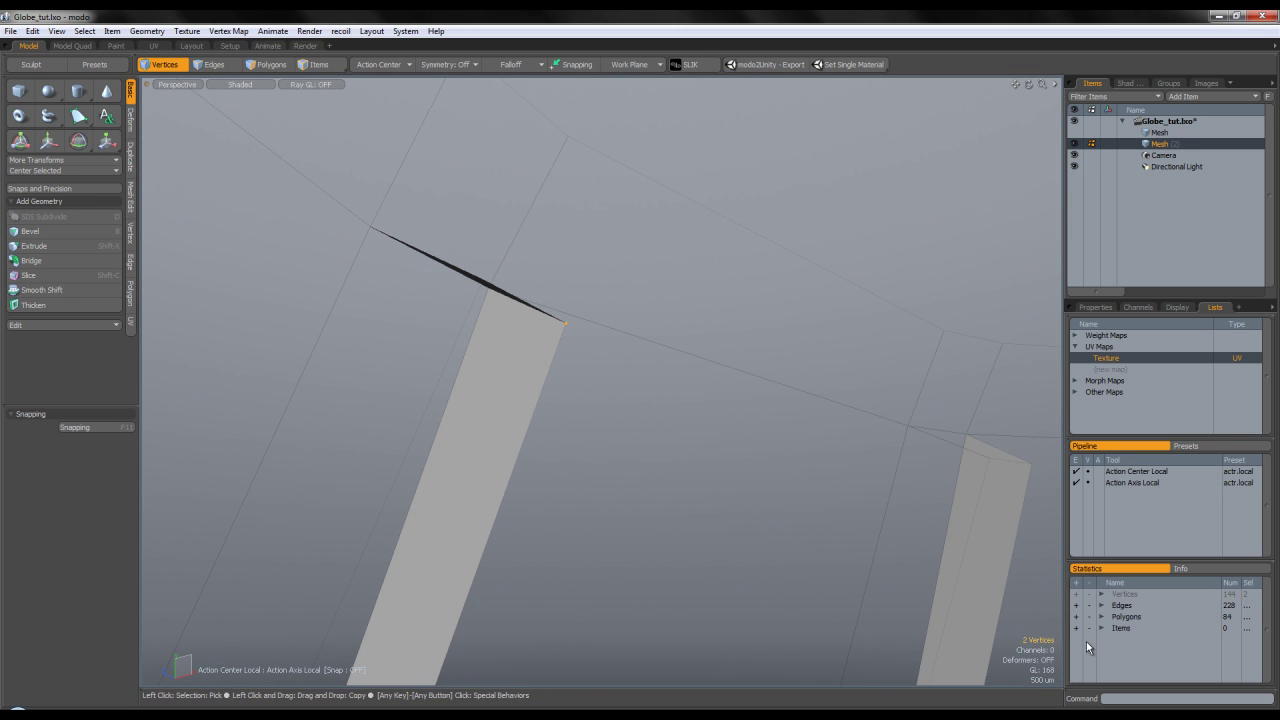
click(131, 233)
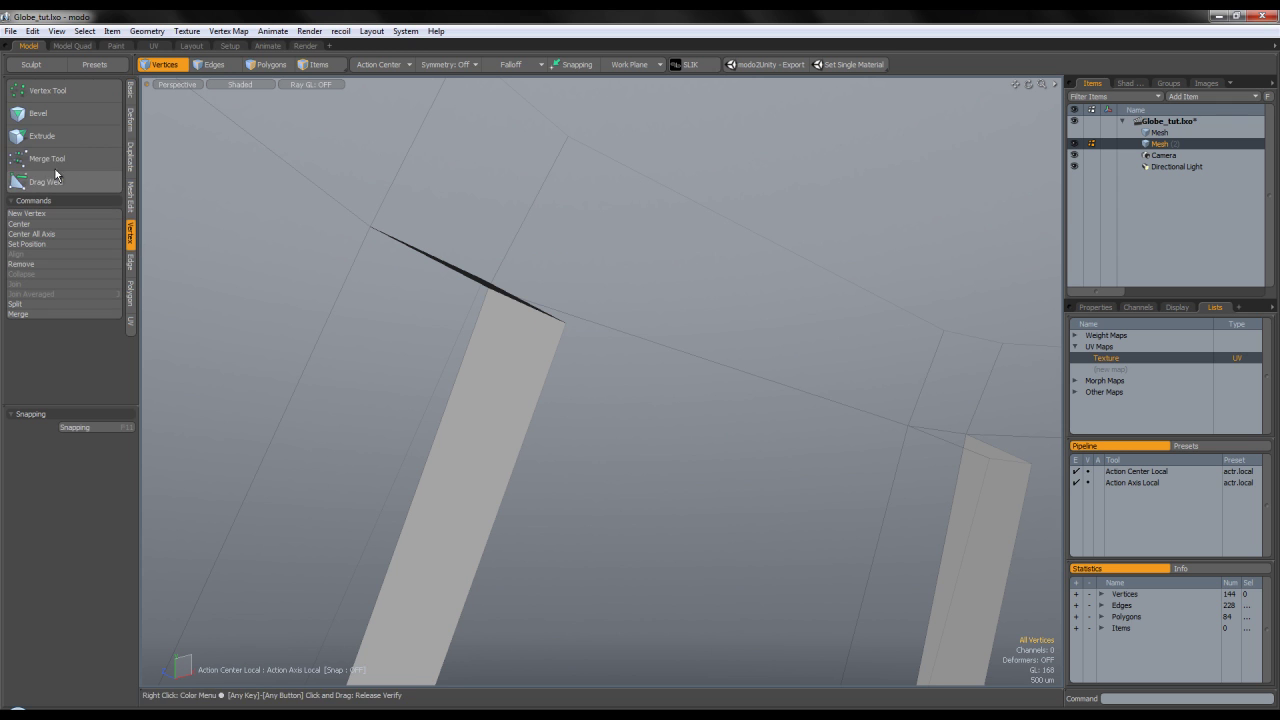
click(46, 158)
key(space)
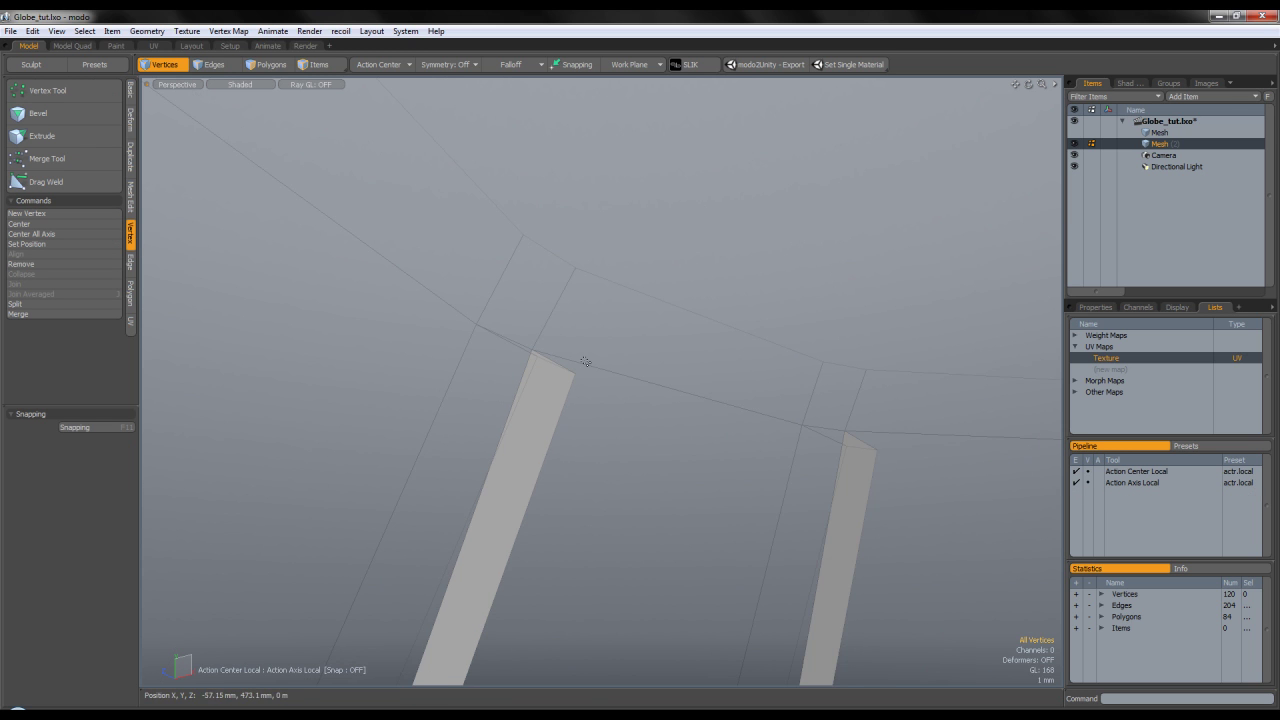
key(Tab)
alt+drag(586, 360, 800, 487)
scroll(800, 487, down, 5)
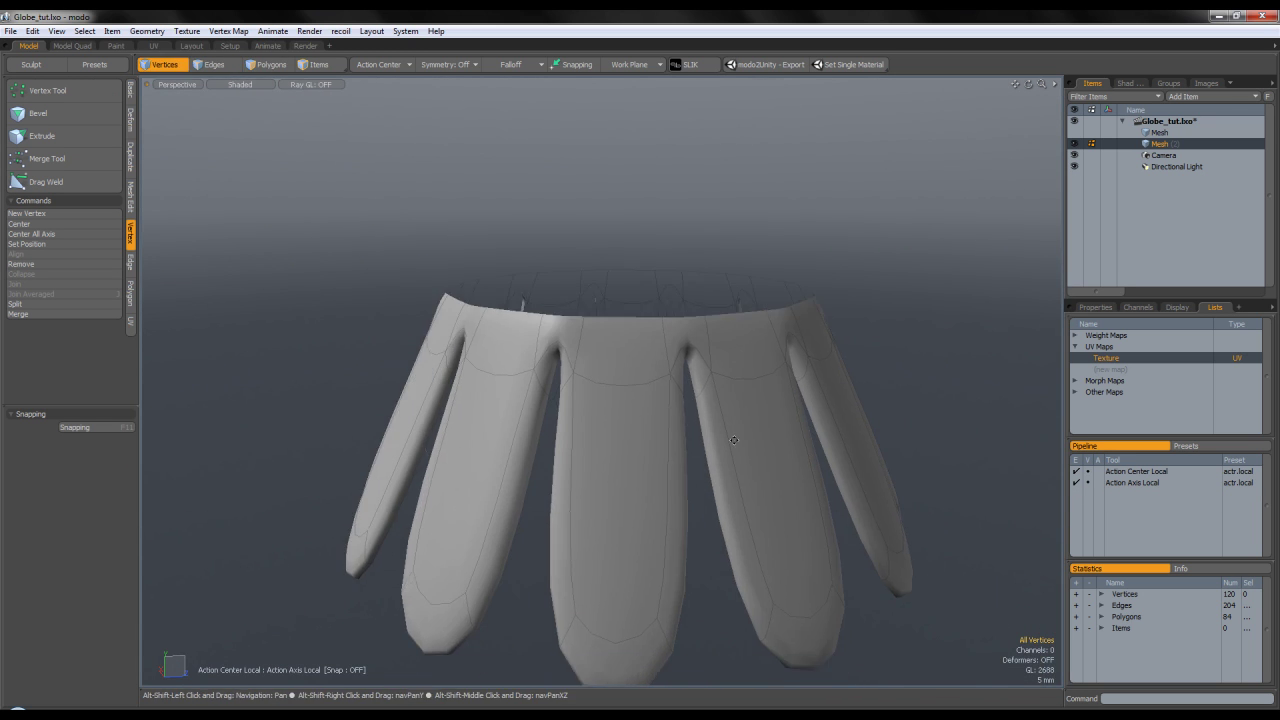
Slice the unsubdivided cap horizontally in two places across its slats, with the upper cut at Y 457 mm
key(ctrl+space)
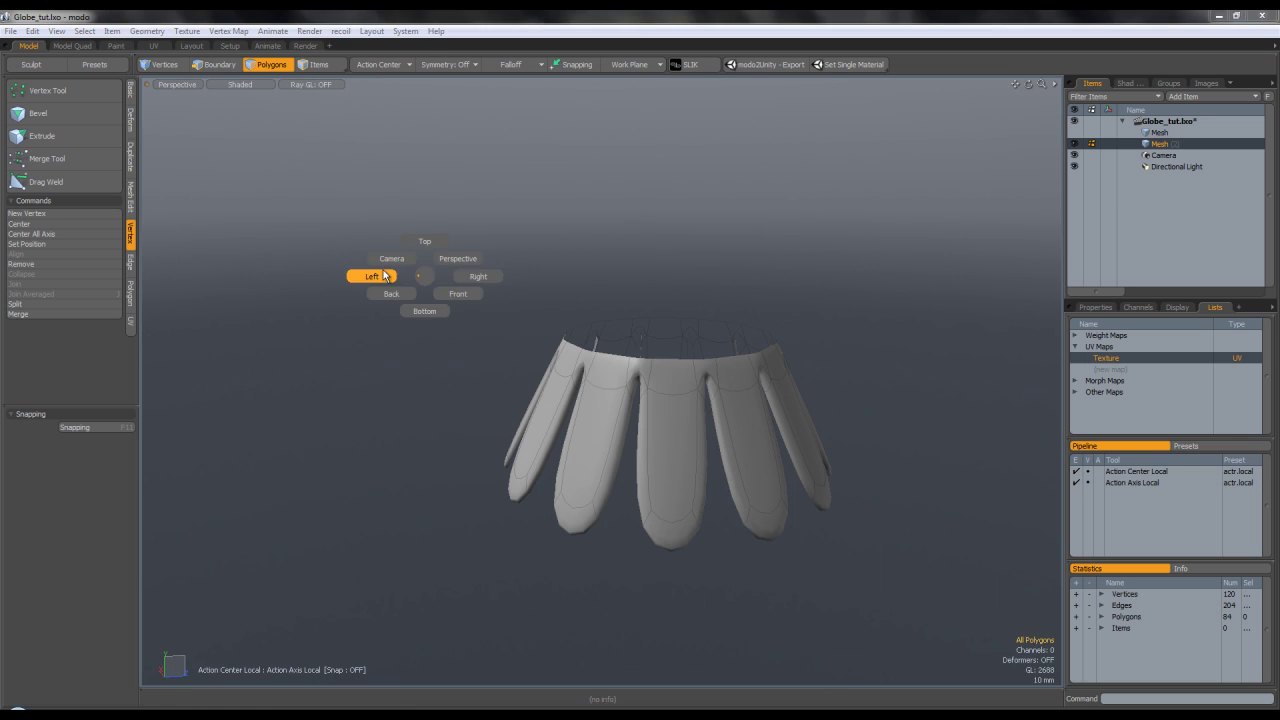
click(374, 277)
key(Tab)
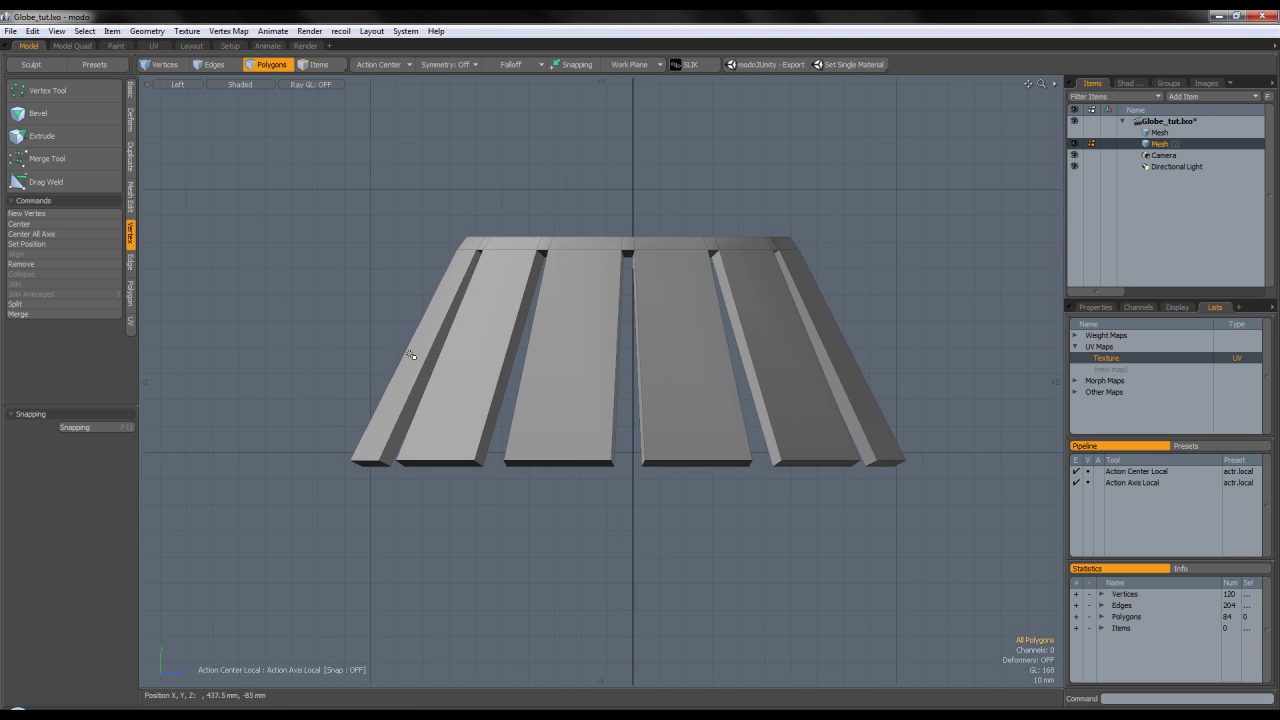
key(shift+c)
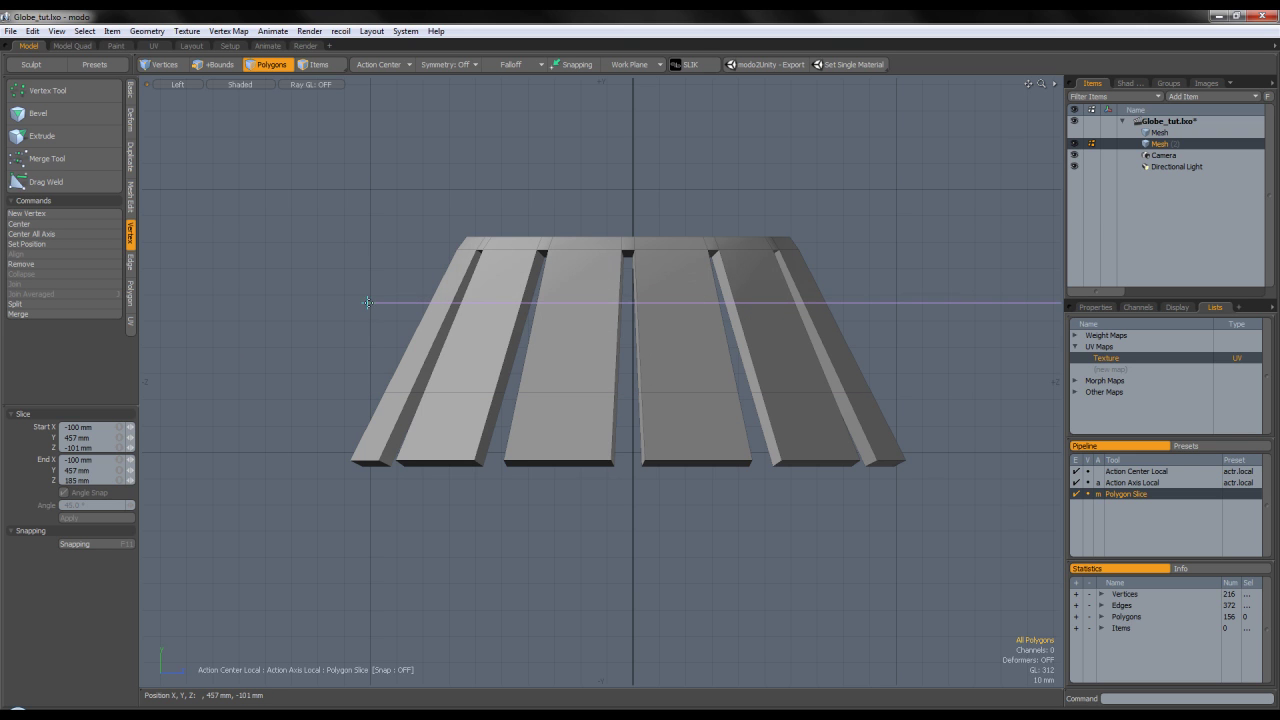
key(q)
key(ctrl+space)
click(732, 382)
scroll(677, 368, down, 3)
alt+drag(677, 366, 680, 384)
scroll(590, 361, up, 5)
alt+drag(590, 361, 633, 309)
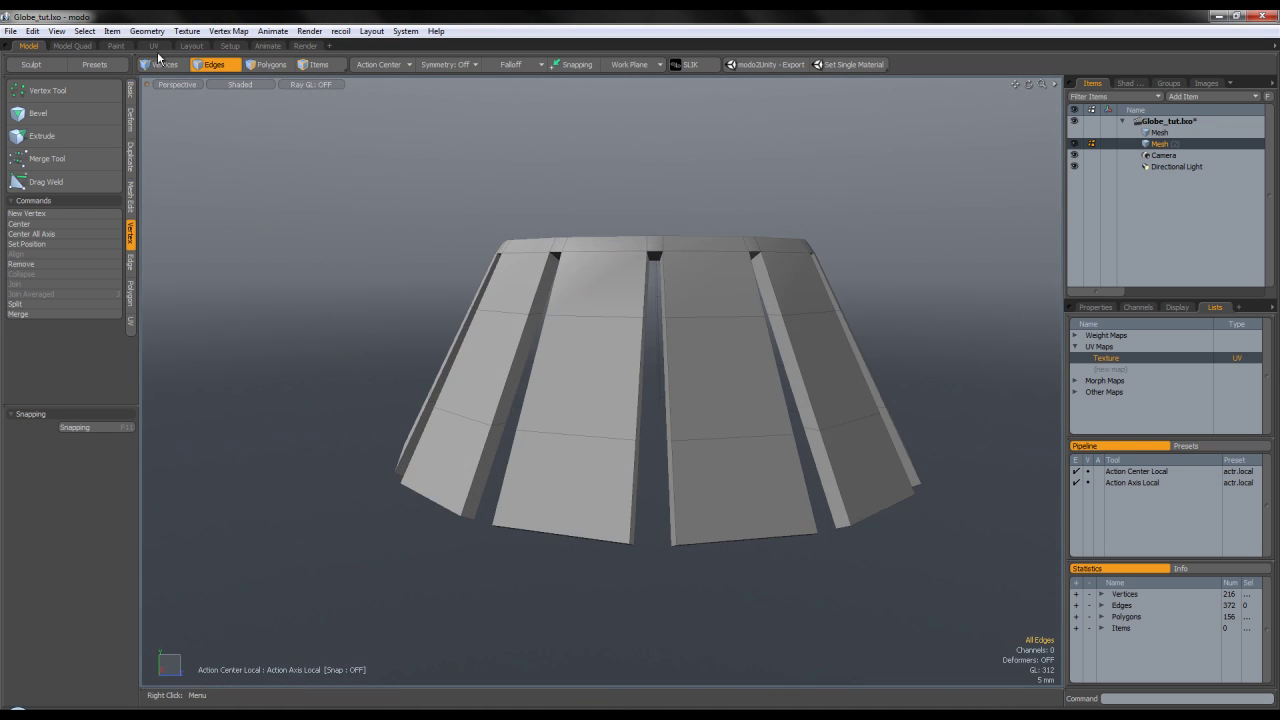
Select the 48 vertices at the slats' lower ends and scale them slightly outward with the automatic action center
click(160, 64)
scroll(309, 314, down, 3)
alt+drag(309, 314, 392, 307)
key(ctrl+space)
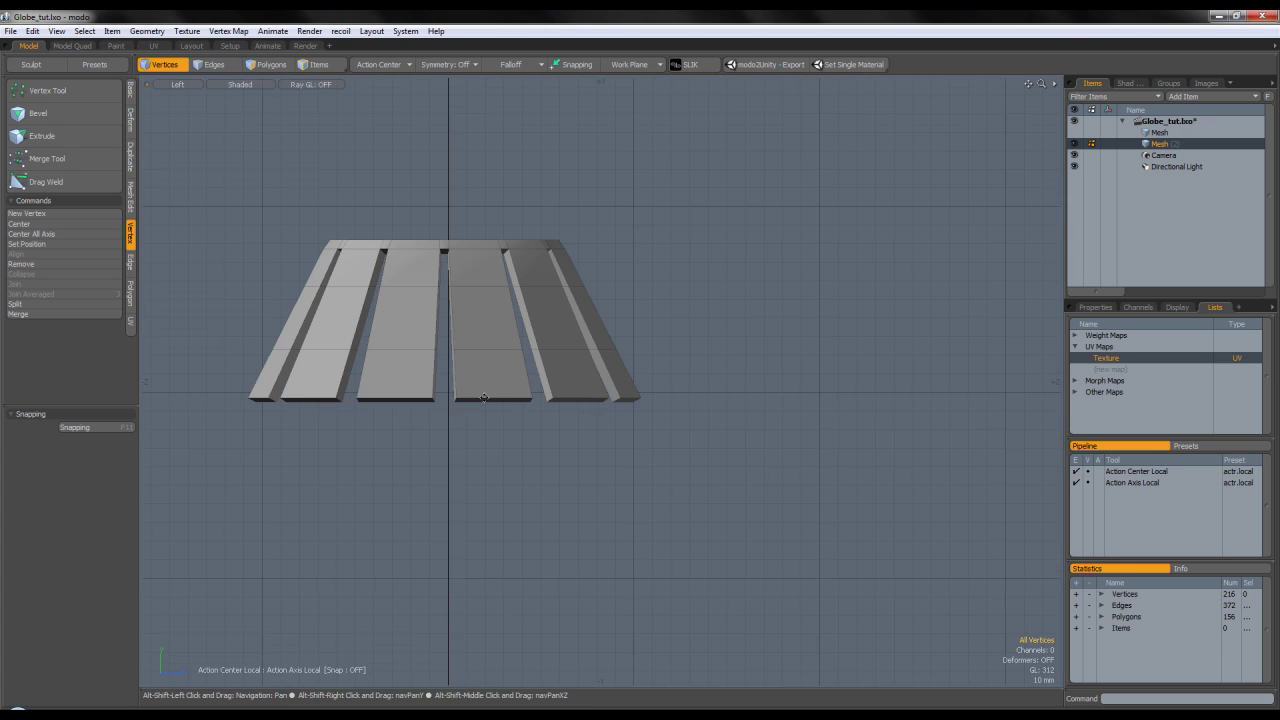
right_drag(257, 446, 290, 385)
key(ctrl+space)
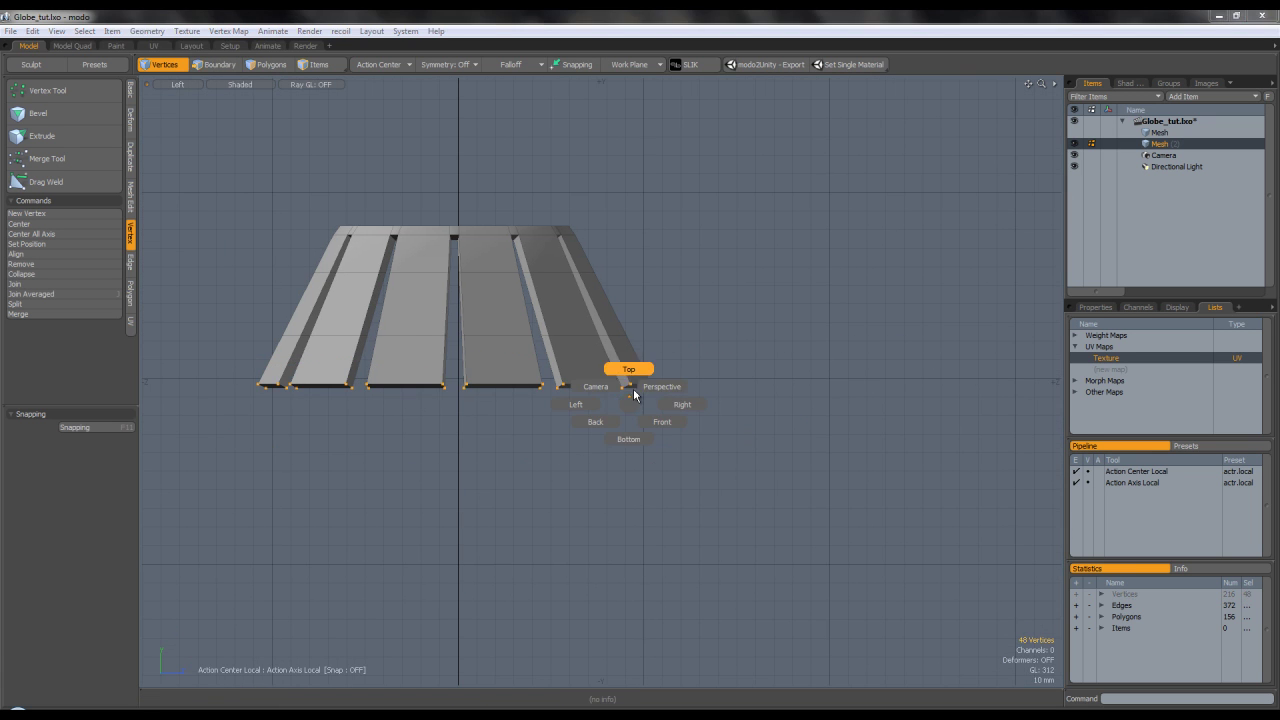
key(r)
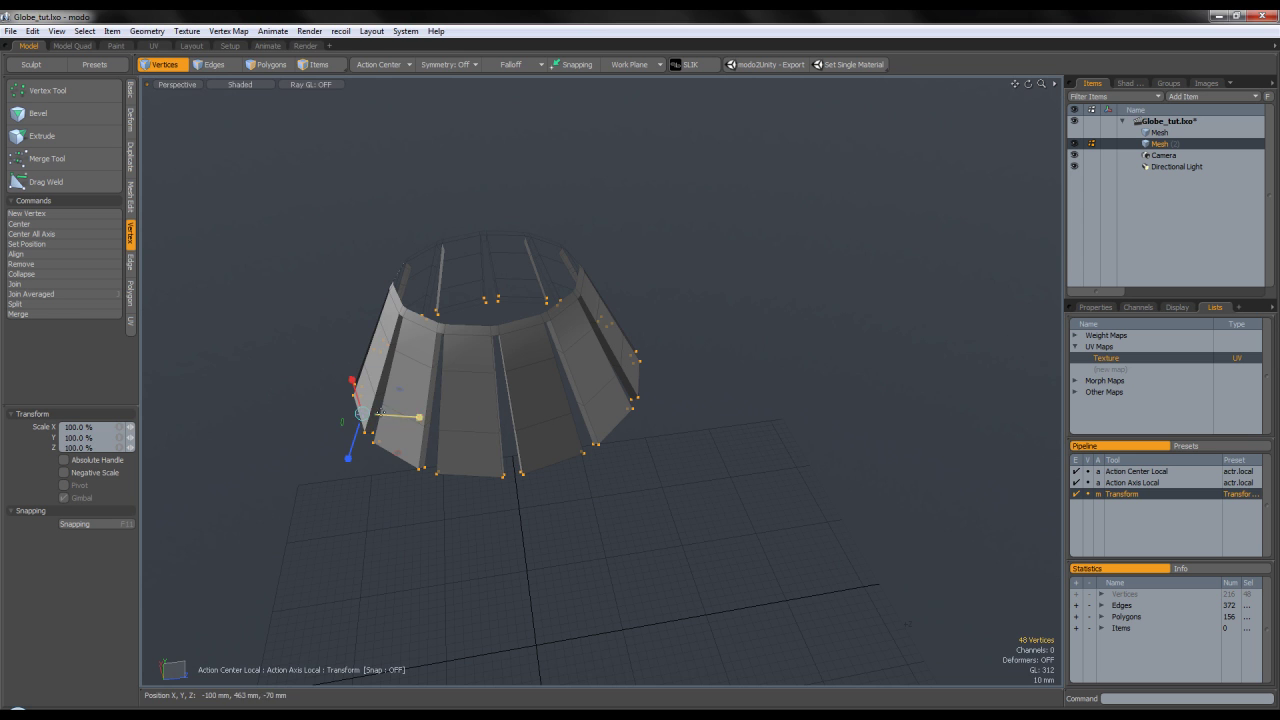
click(378, 73)
alt+drag(510, 290, 670, 331)
key(q)
click(712, 395)
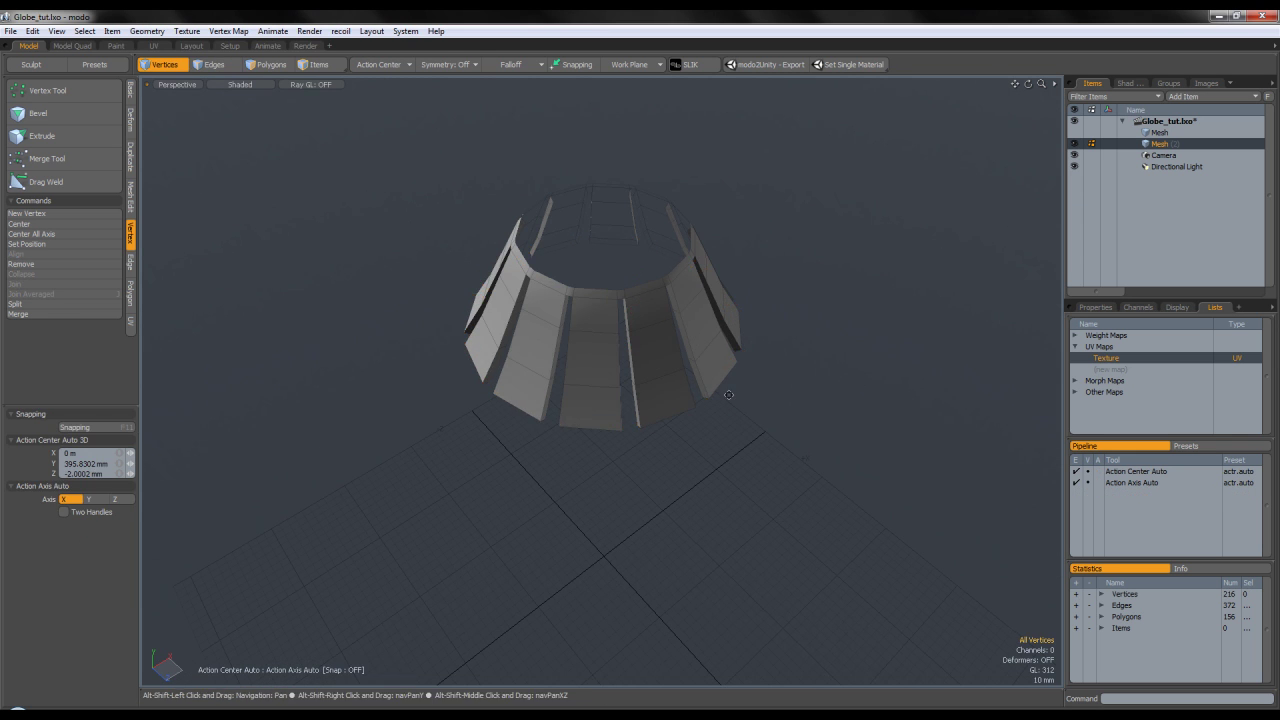
key(Tab)
alt+drag(711, 397, 675, 305)
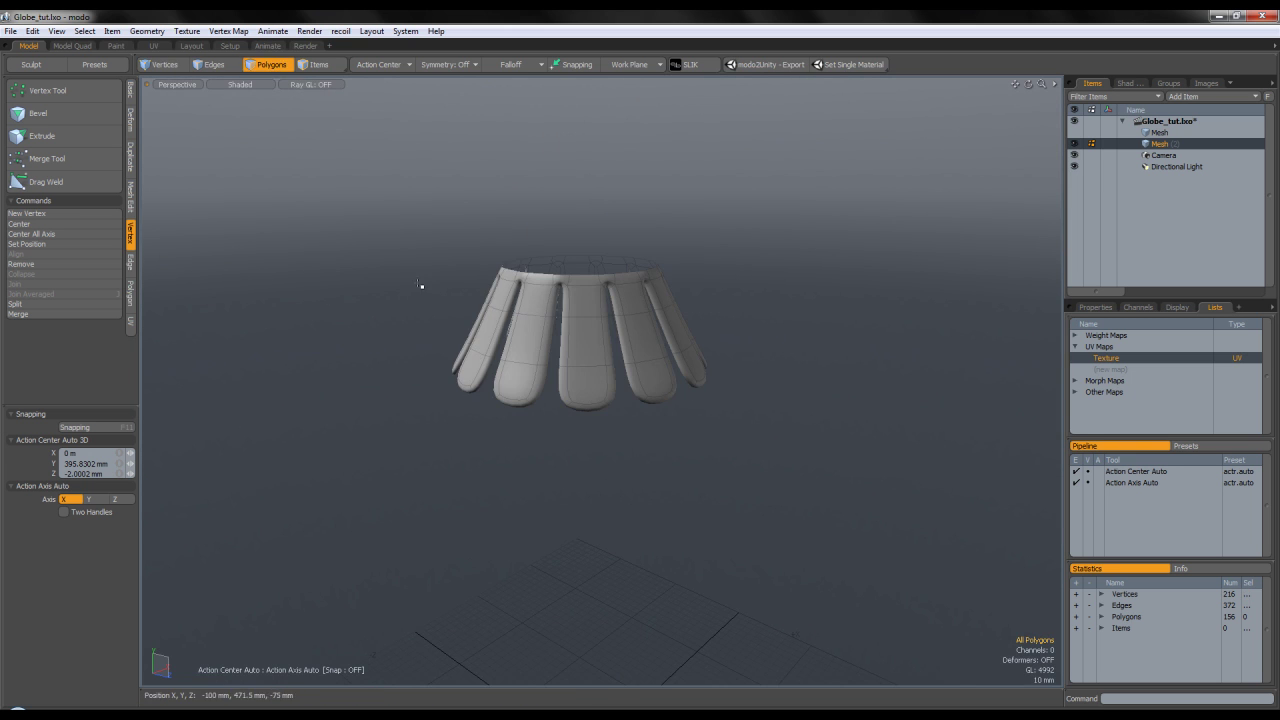
key(Tab)
Select the row of vertices at the slot tops, just below the cap's upper rim, and scale it
scroll(594, 383, up, 4)
mouse_move(594, 383)
alt+mouse_down()
mouse_move(577, 214)
mouse_move(557, 280)
mouse_move(511, 250)
mouse_move(505, 290)
alt+mouse_up()
key(ctrl+space)
click(337, 257)
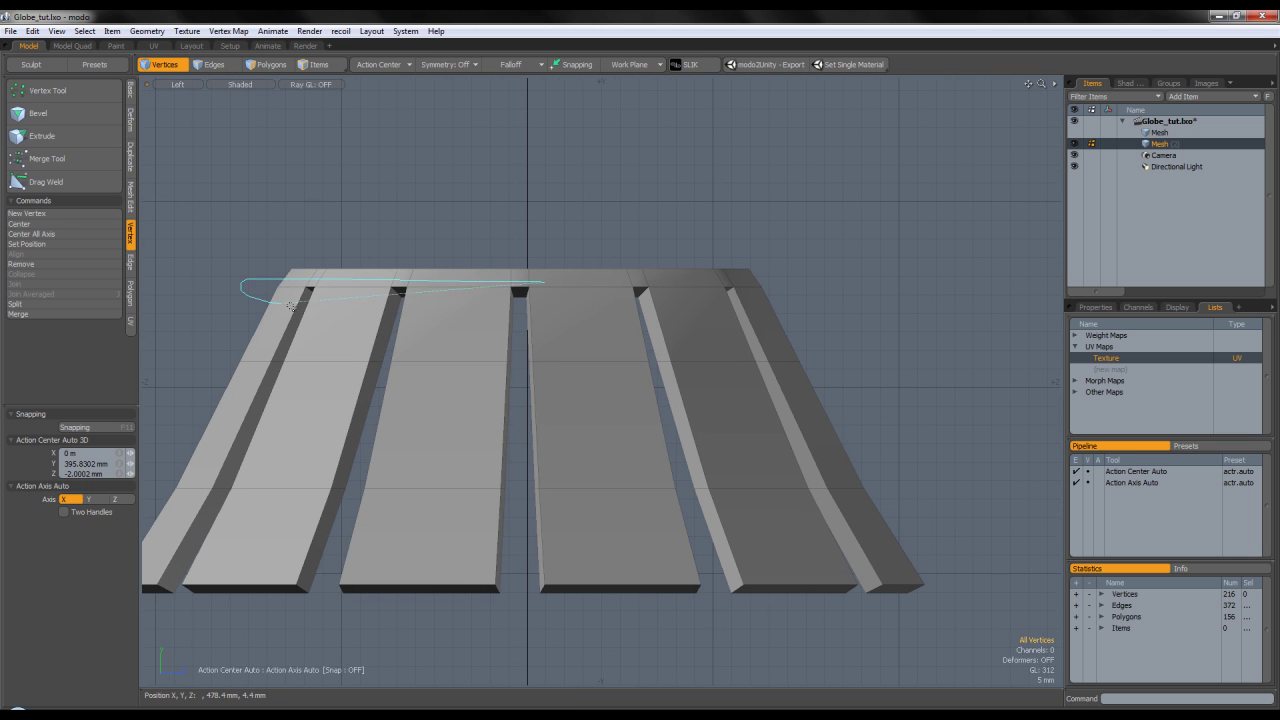
right_drag(876, 282, 874, 284)
key(ctrl+space)
click(749, 291)
click(366, 64)
click(368, 127)
key(r)
alt+drag(600, 255, 652, 264)
key(space)
Set the action center to Local and check the cap's shape with subdivision on and off
click(373, 67)
alt+drag(474, 157, 637, 245)
key(Tab)
key(Tab)
alt+drag(502, 396, 559, 388)
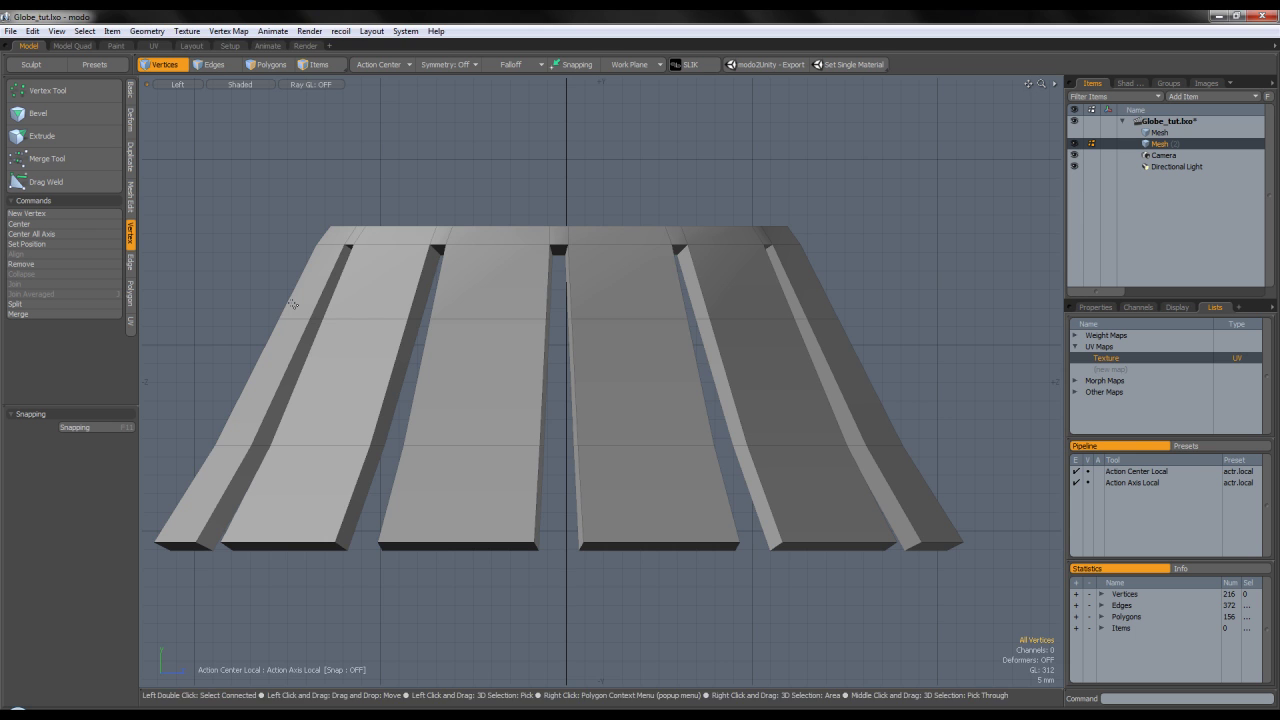
Loop-slice the narrow side faces running around the cap's slats and slots, and preview the subdivided result
key(ctrl+space)
click(357, 288)
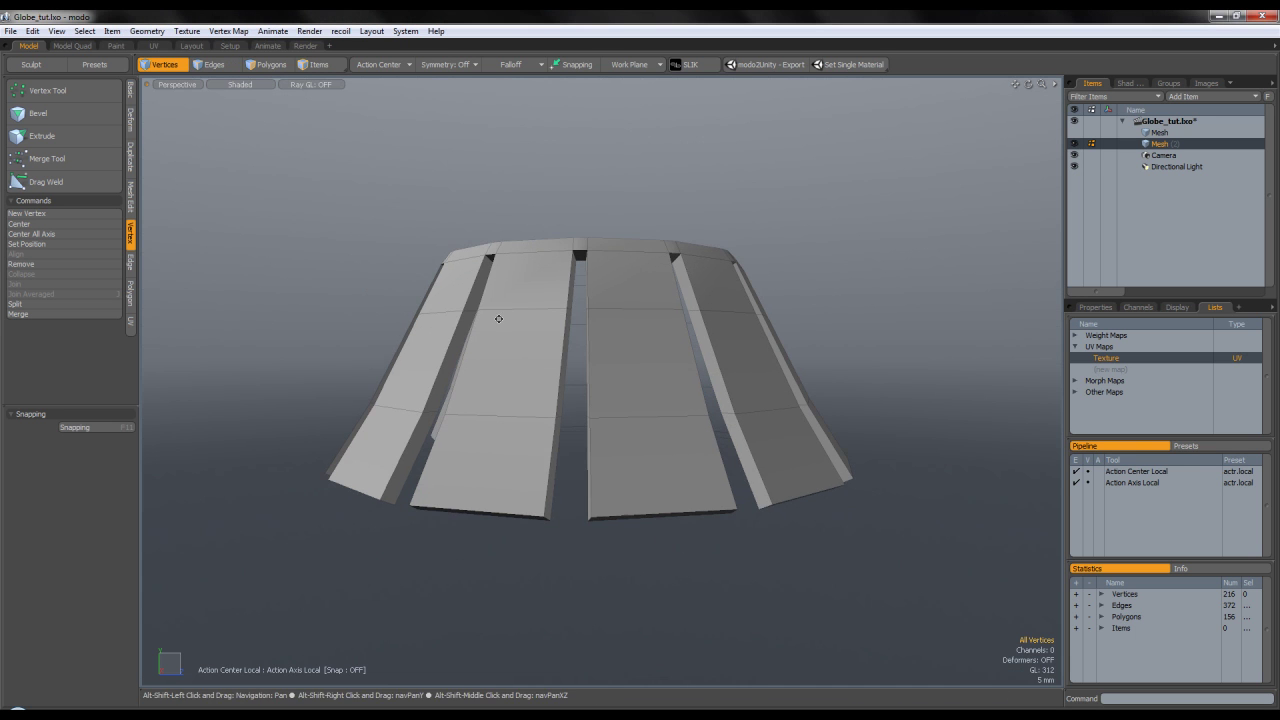
click(279, 67)
alt+drag(720, 510, 803, 478)
scroll(505, 474, up, 5)
drag(502, 460, 471, 509)
key(alt+c)
click(462, 509)
key(q)
click(526, 626)
key(Tab)
scroll(530, 612, down, 5)
alt+drag(540, 582, 589, 598)
alt+shift+drag(568, 508, 568, 470)
scroll(566, 425, up, 5)
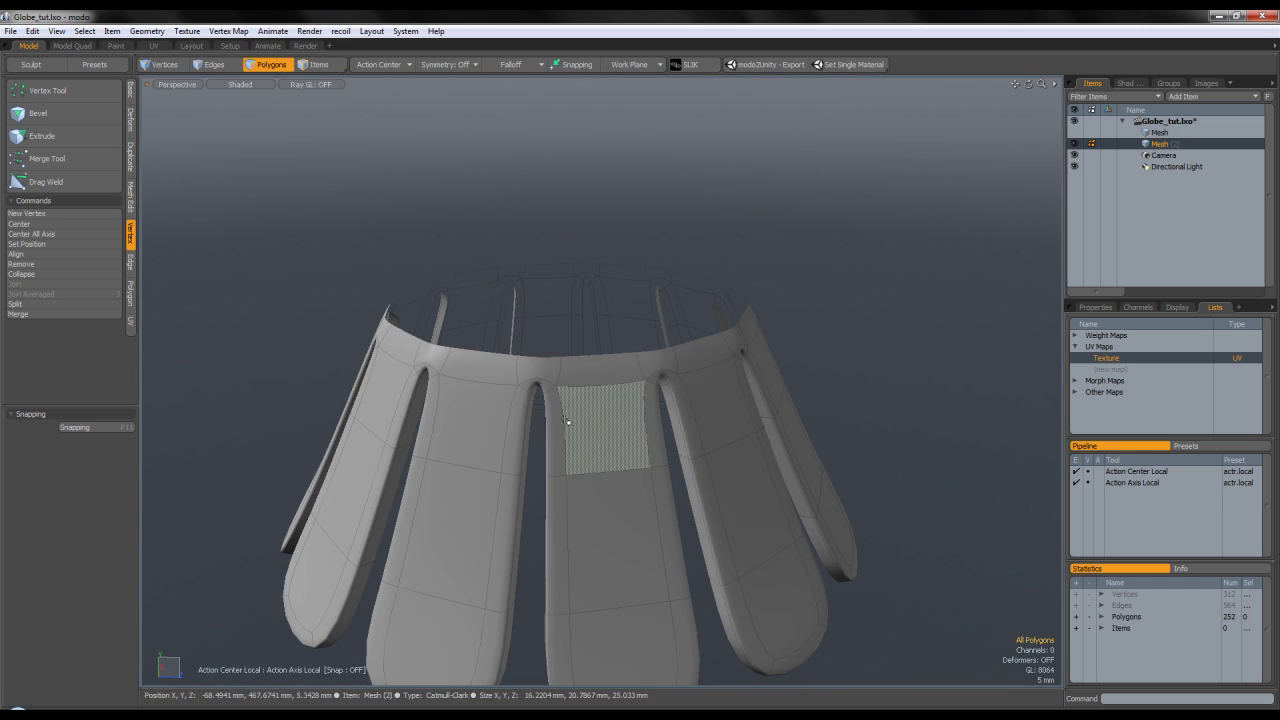
Loop-slice the polygon band around the cap's upper rim at 26.5 % and turn subdivision back on
key(2)
key(Tab)
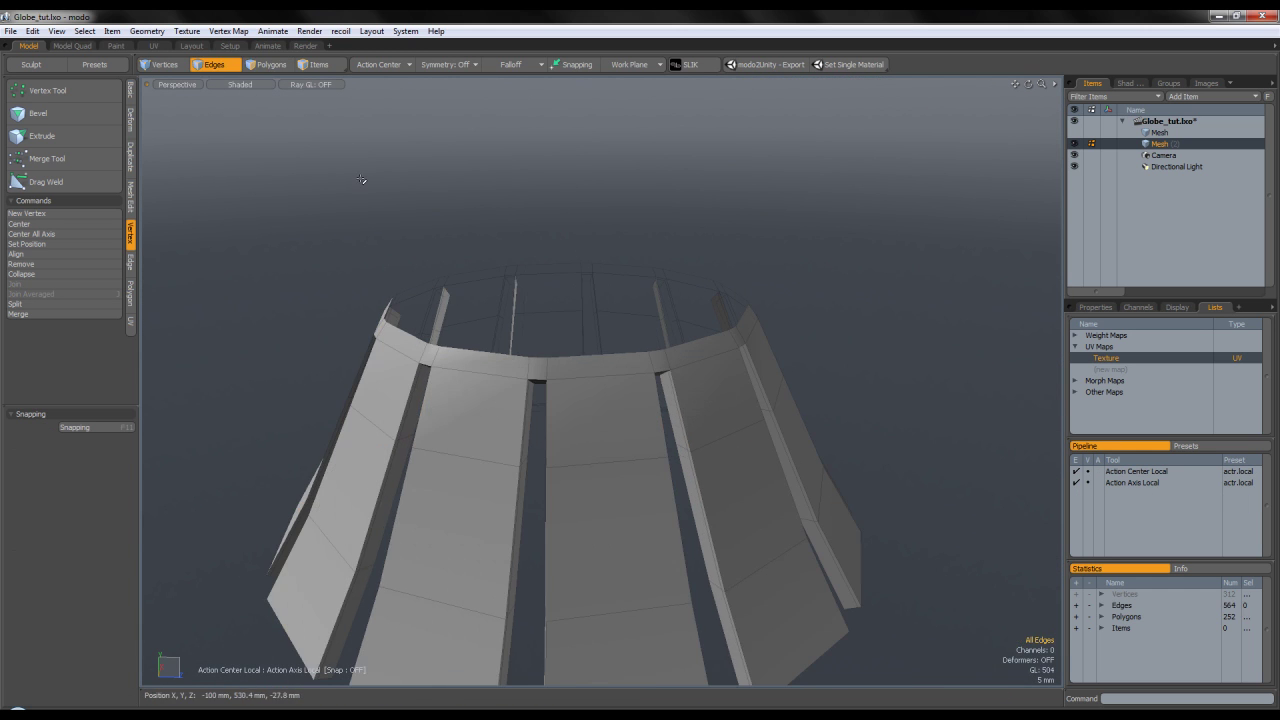
click(281, 68)
scroll(551, 349, up, 3)
click(651, 405)
key(alt+c)
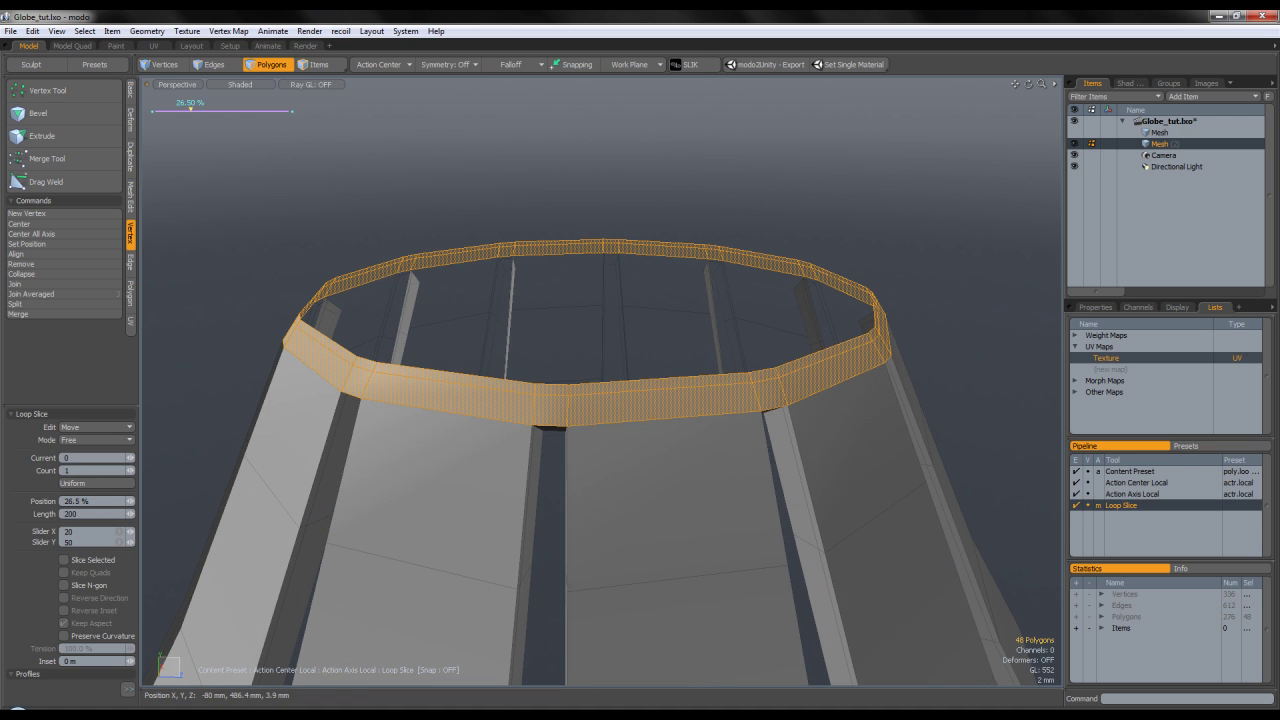
key(space)
click(349, 223)
key(Tab)
Extend the 24-edge loop of the cap's upper rim inward into a flat ring and select its inner edge loop
key(2)
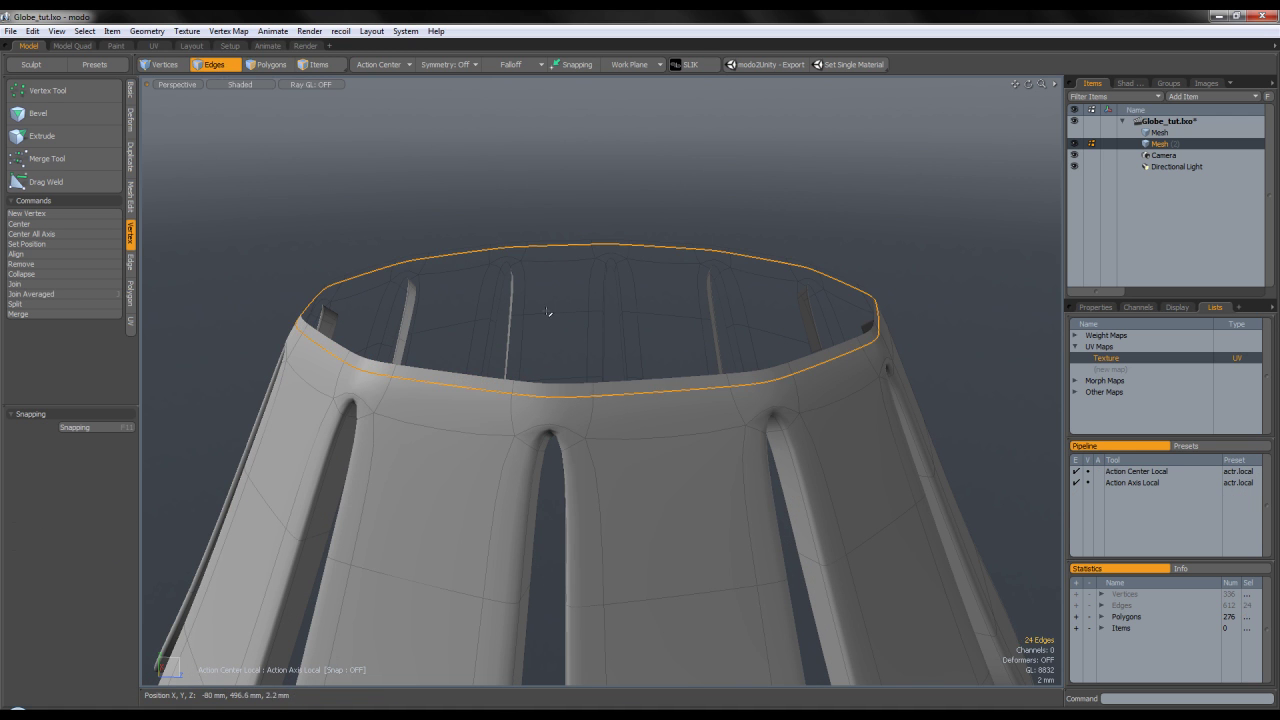
double_click(572, 382)
key(shift+x)
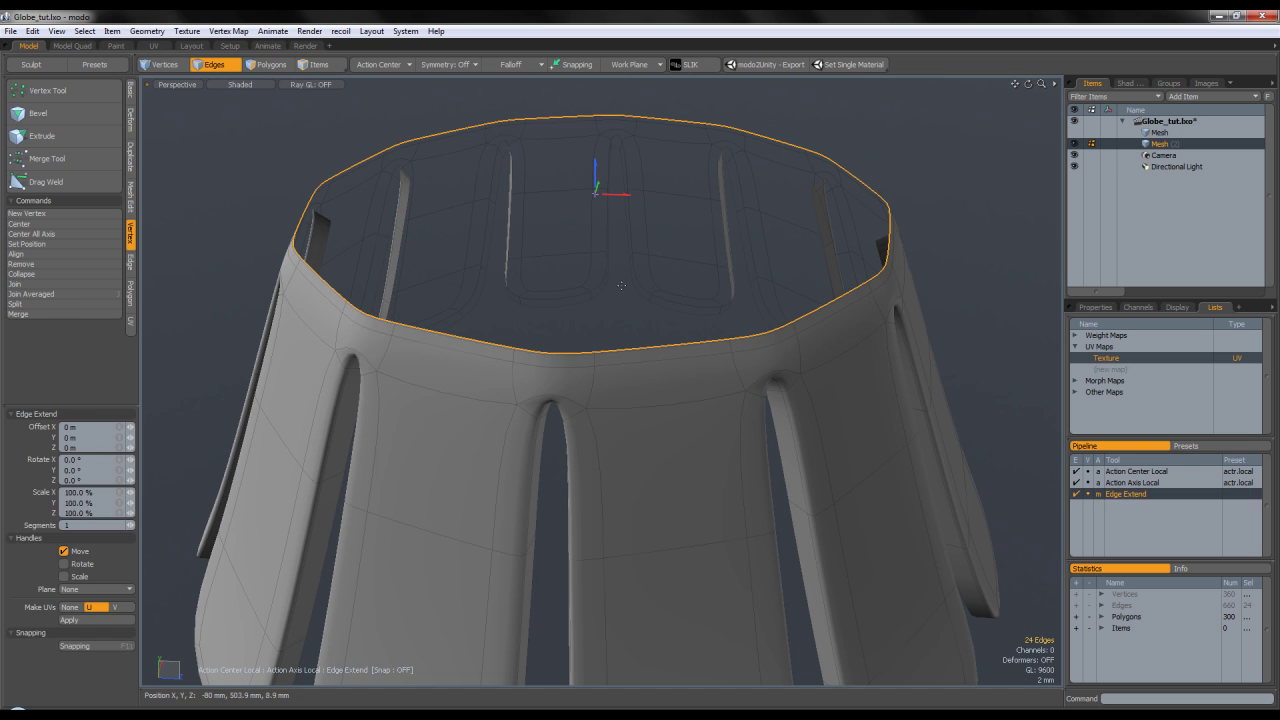
drag(627, 187, 691, 400)
key(q)
click(640, 374)
double_click(638, 399)
click(268, 66)
alt+drag(567, 300, 571, 320)
click(221, 68)
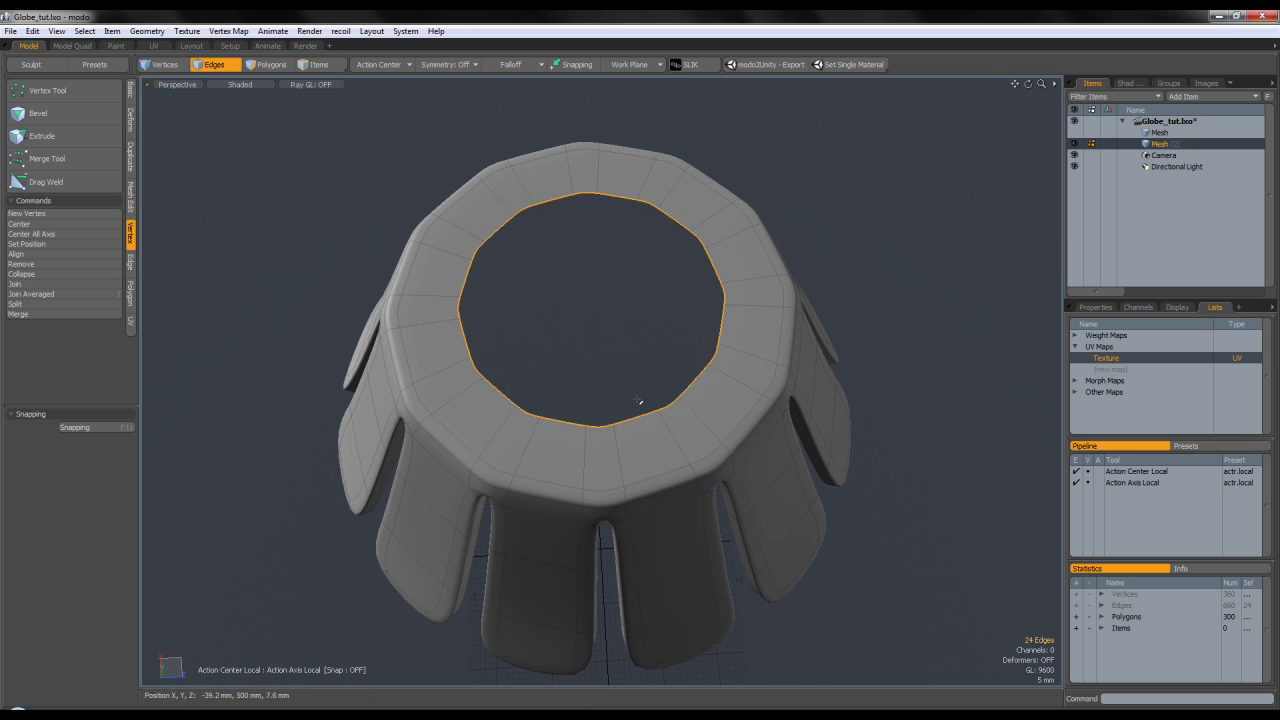
Fill the cap's inner opening with a polygon and bevel it upward by 19.8 mm into a raised knob
key(p)
alt+click(265, 64)
alt+drag(570, 330, 577, 277)
key(b)
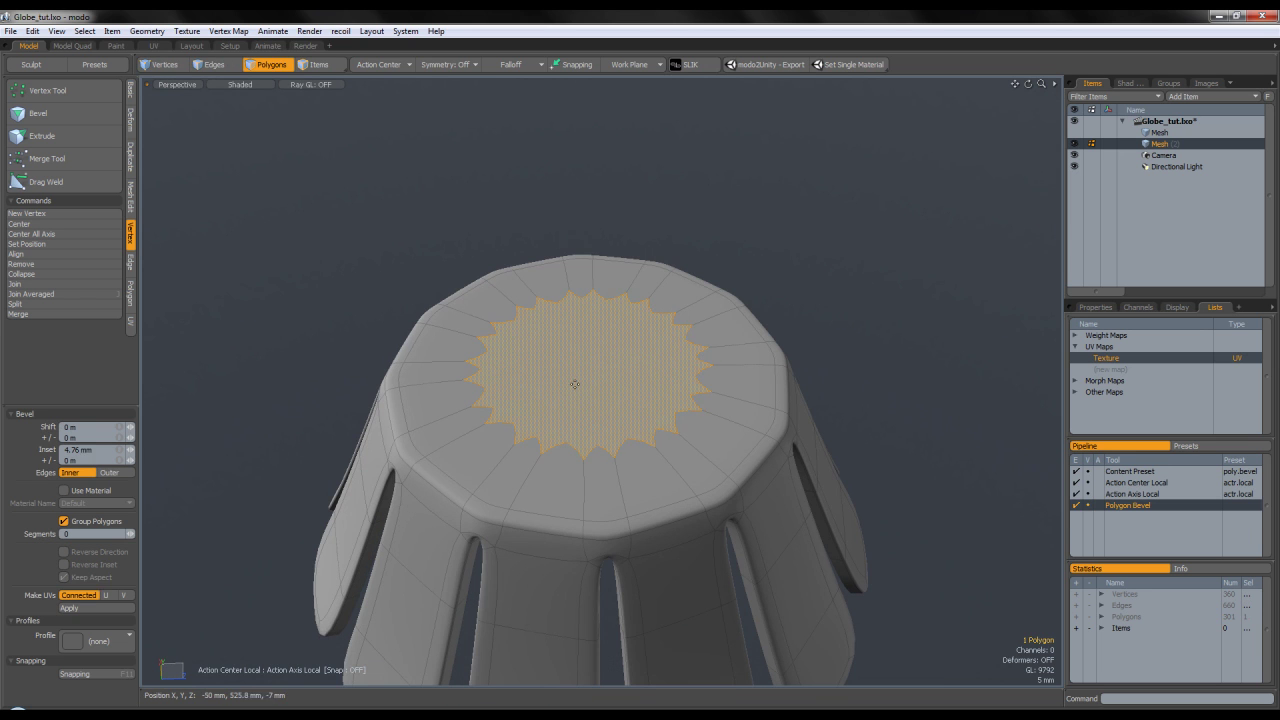
alt+drag(599, 359, 587, 312)
shift+click(590, 355)
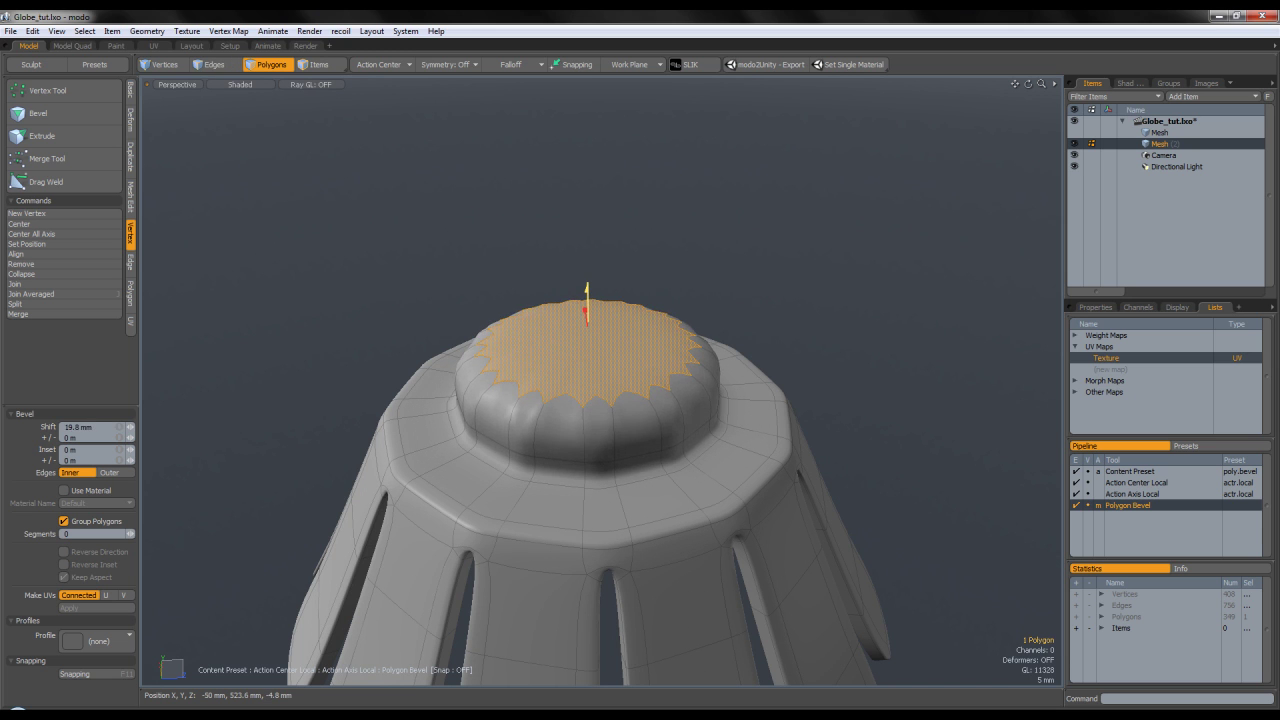
Inset the knob's top polygon by 2.92 mm and add a second inset inside it
shift+click(624, 356)
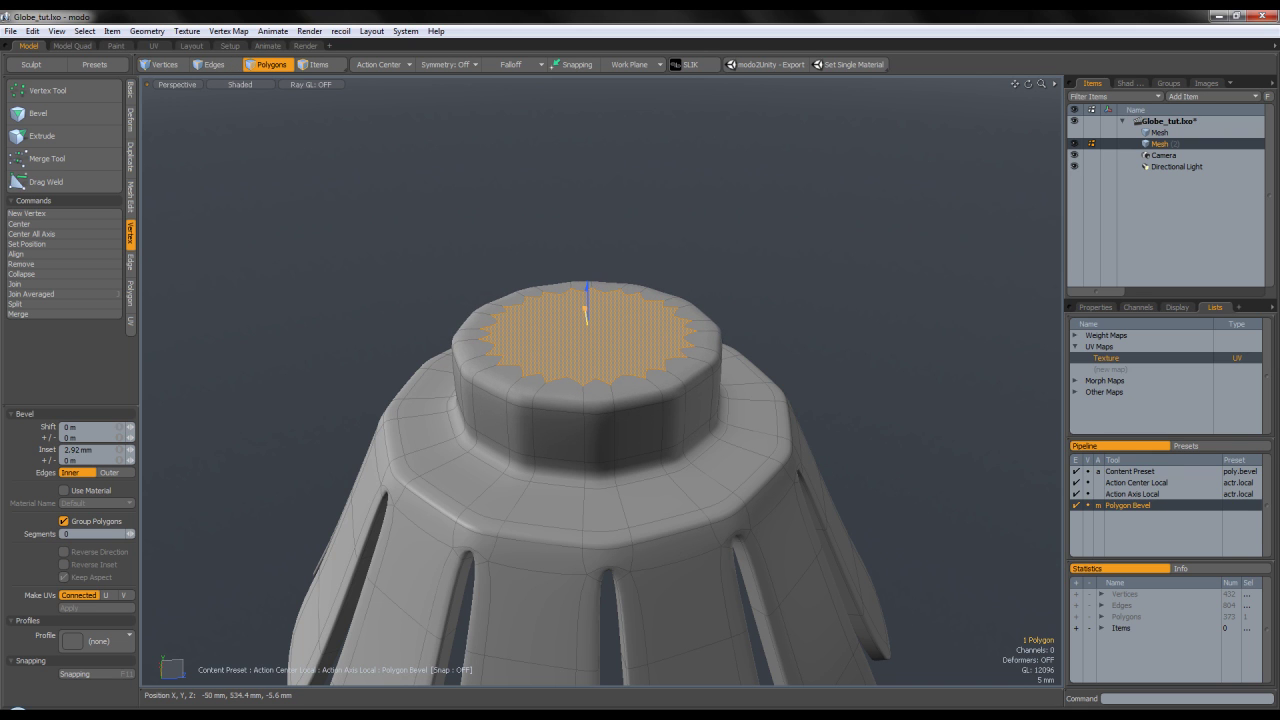
key(space)
key(Tab)
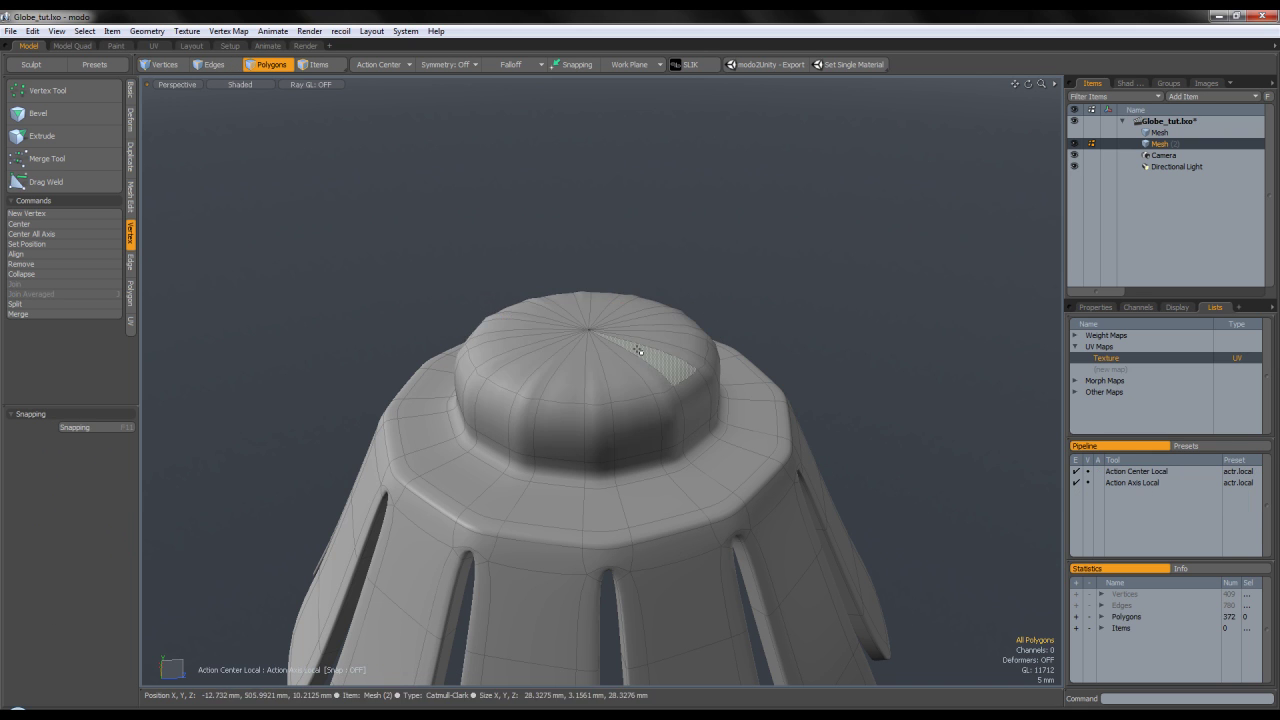
key(Tab)
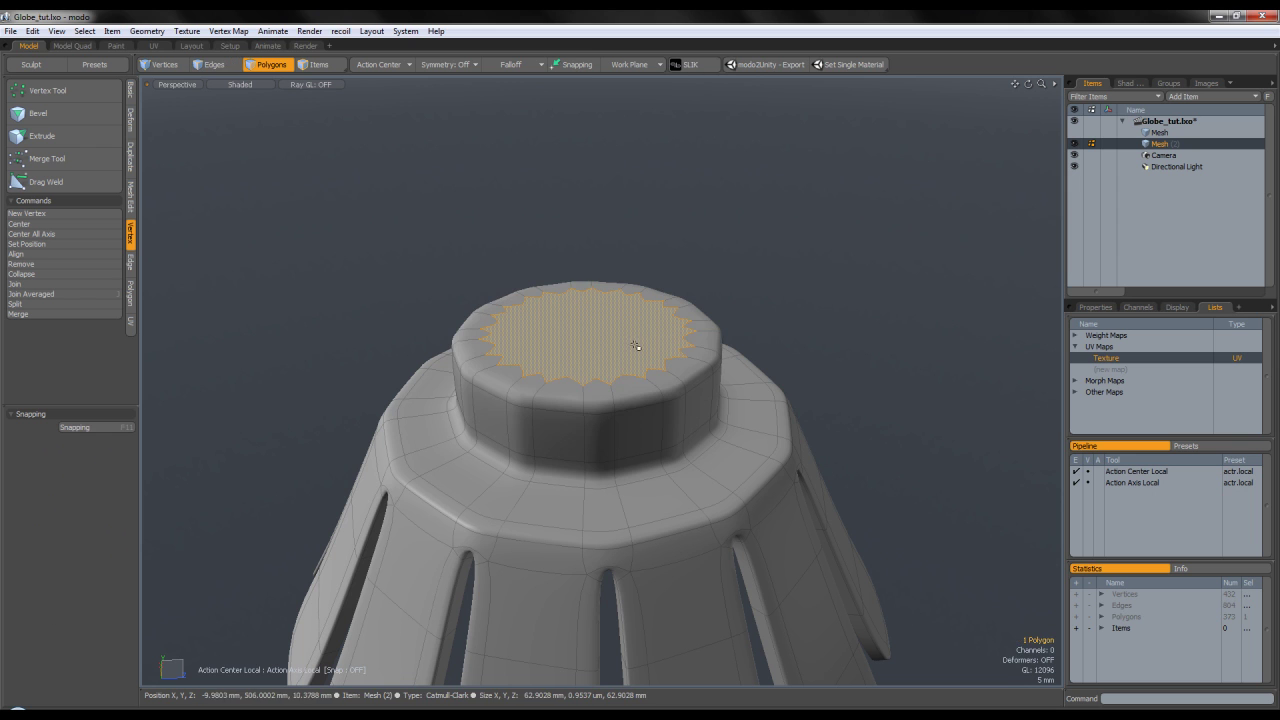
key(b)
click(590, 368)
Try to scale the knob's inner top polygon to 0 % along X, and undo it
key(r)
drag(587, 313, 588, 329)
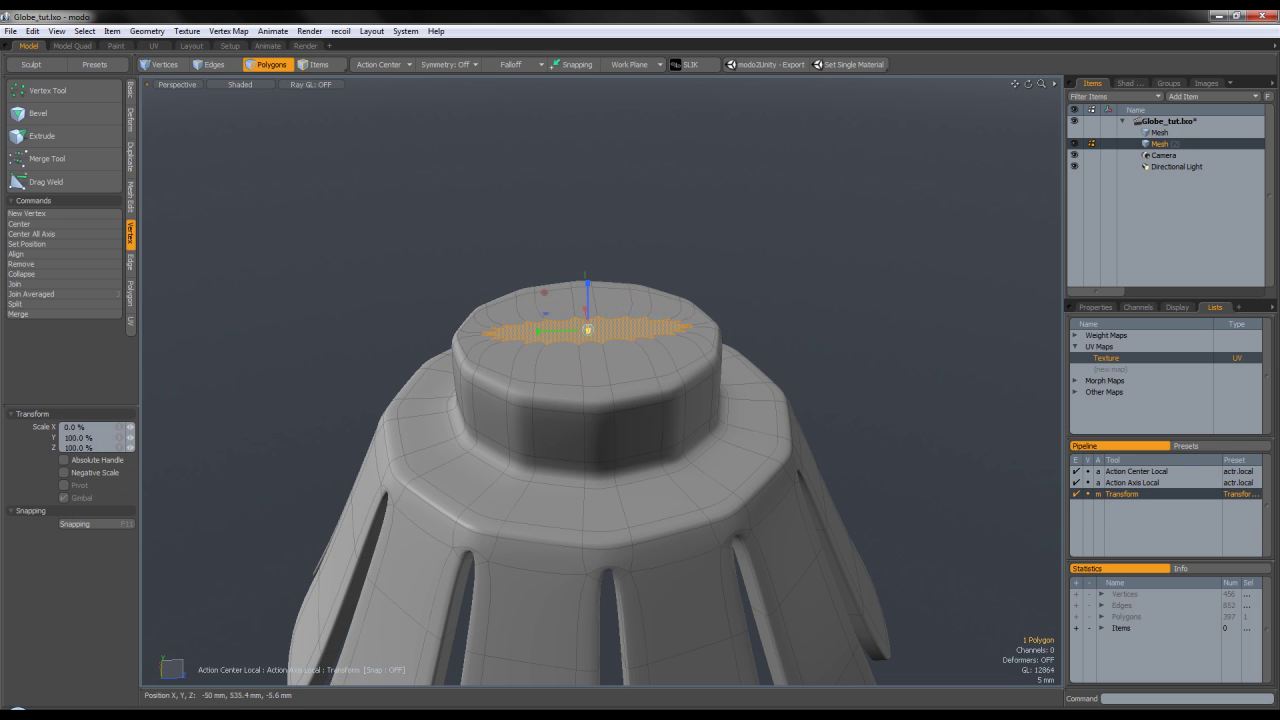
key(ctrl+z)
key(space)
Collapse the knob's inner top polygon to a center point and check the top with subdivision on and off
key(alt+BackSpace)
double_click(637, 322)
click(779, 284)
scroll(586, 266, up, 6)
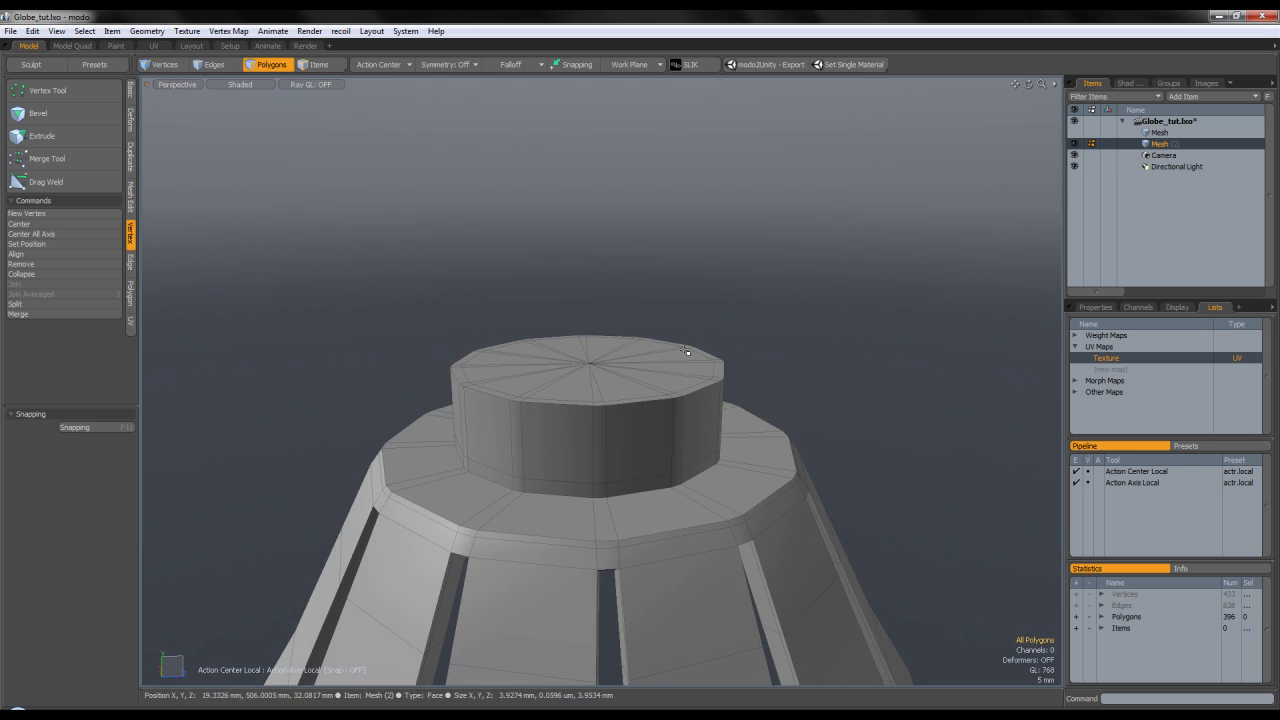
scroll(618, 413, down, 5)
key(Tab)
key(Tab)
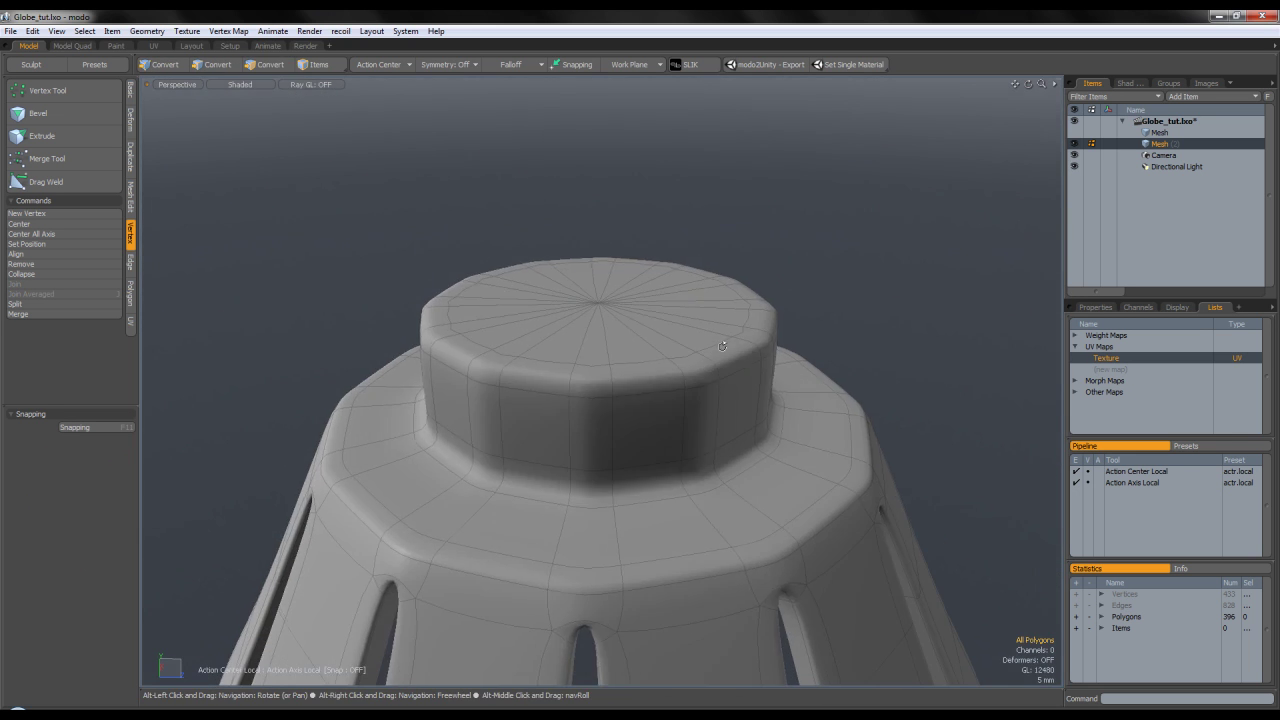
Loop-slice the flat ring around the knob at 80.5 % and add an edge loop near the base of the knob's wall
key(Tab)
alt+drag(663, 415, 657, 384)
key(Tab)
scroll(646, 486, up, 4)
drag(646, 486, 462, 489)
key(l)
key(alt+c)
drag(189, 108, 260, 108)
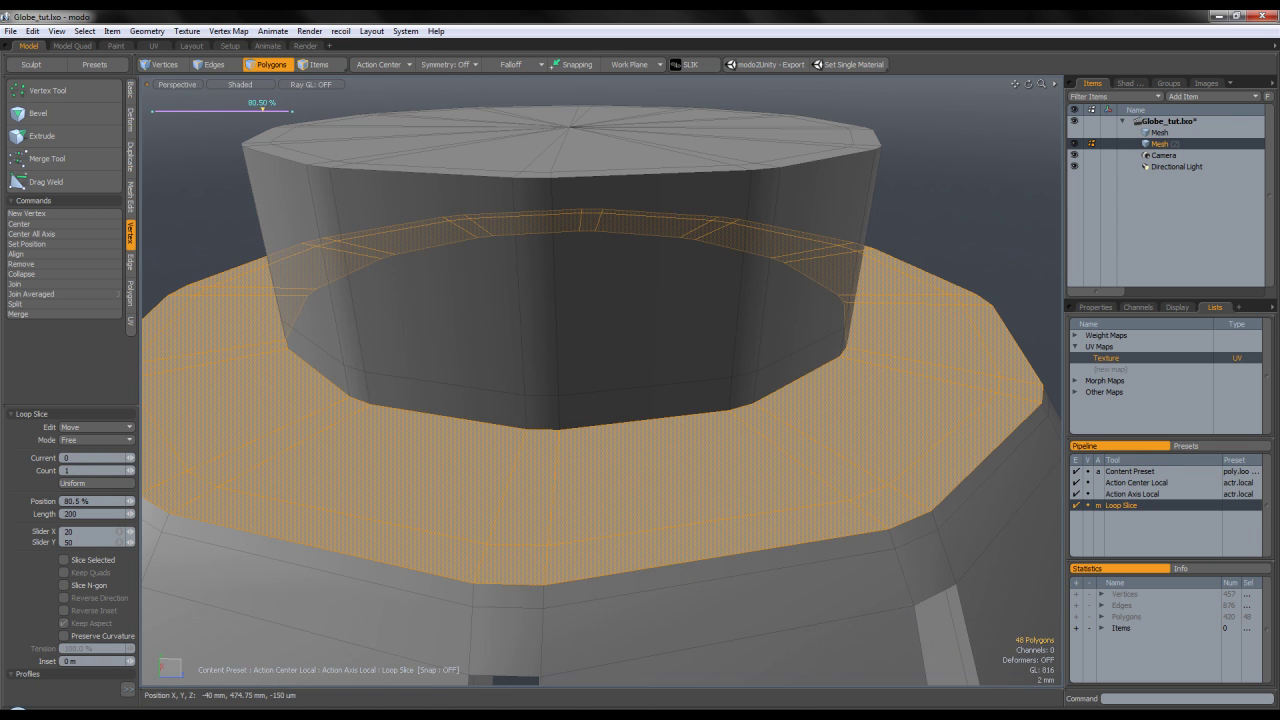
key(ctrl+z)
key(ctrl+shift+z)
key(space)
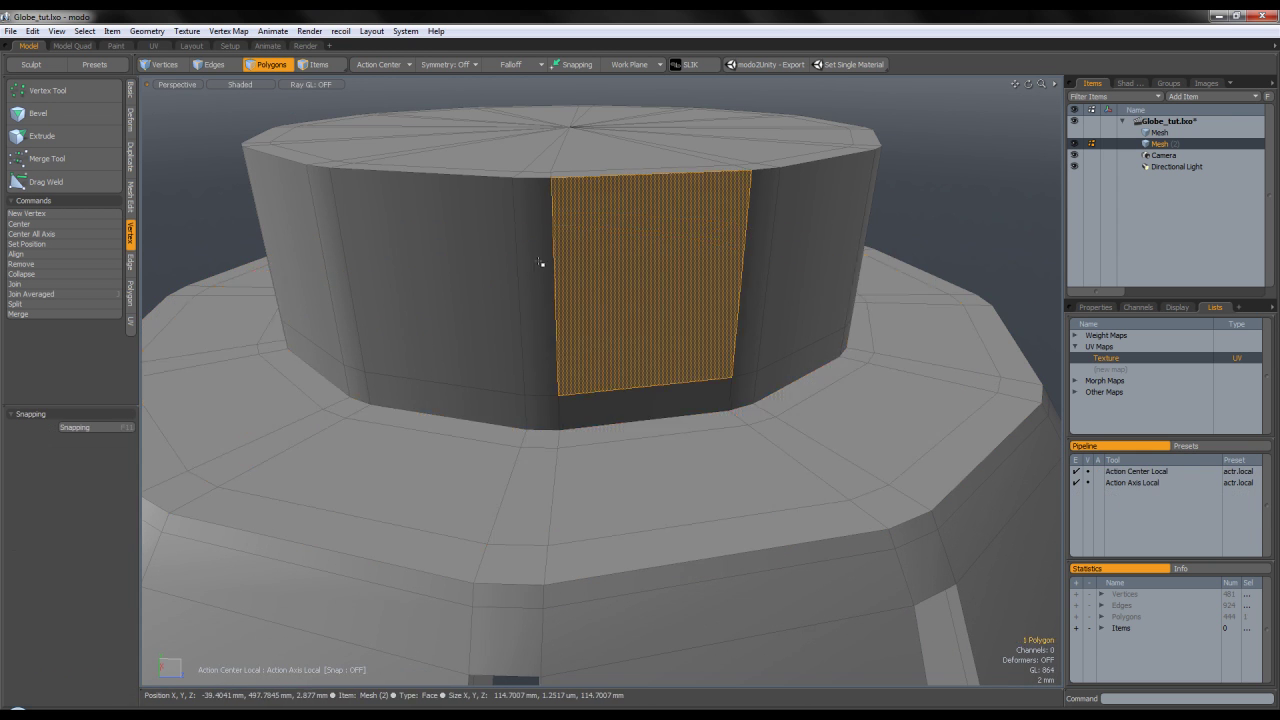
Loop-slice the knob's side wall close to its upper edge
drag(589, 272, 536, 272)
key(l)
key(alt+c)
drag(260, 108, 168, 107)
key(space)
click(915, 295)
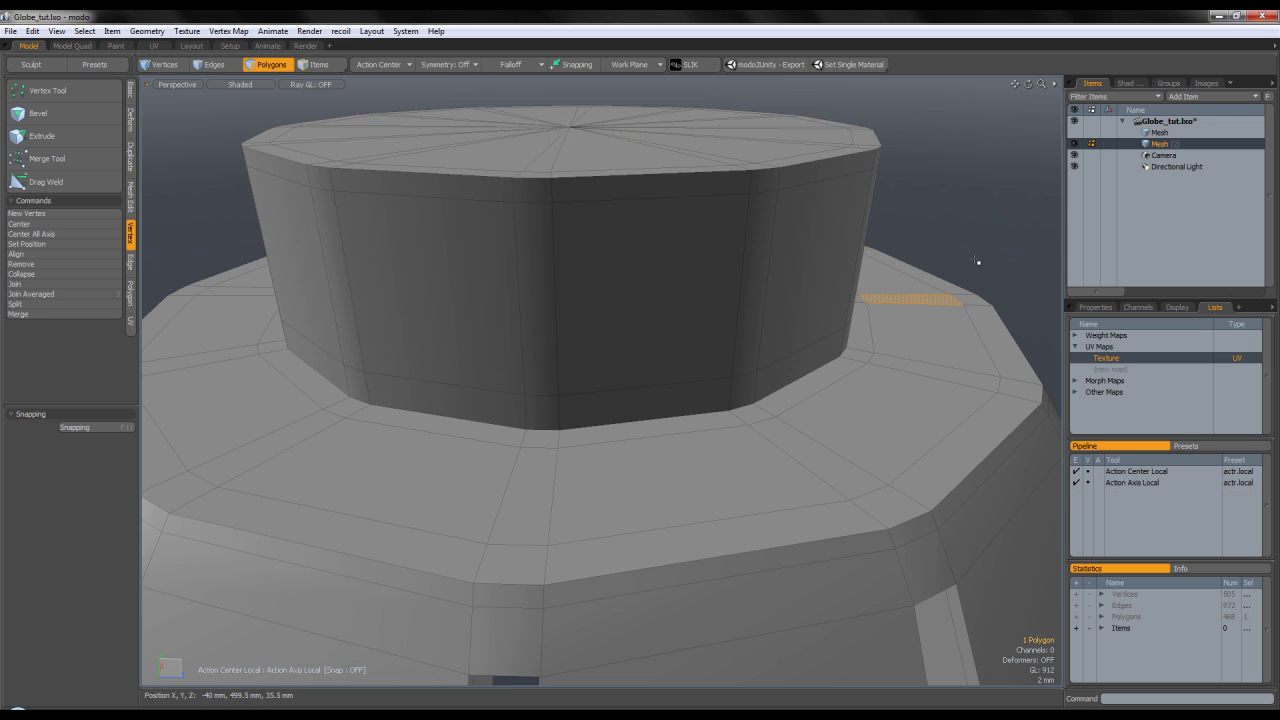
Inspect the cap's ring and knob from above with subdivision switched on and off
ctrl+alt+drag(980, 256, 874, 380)
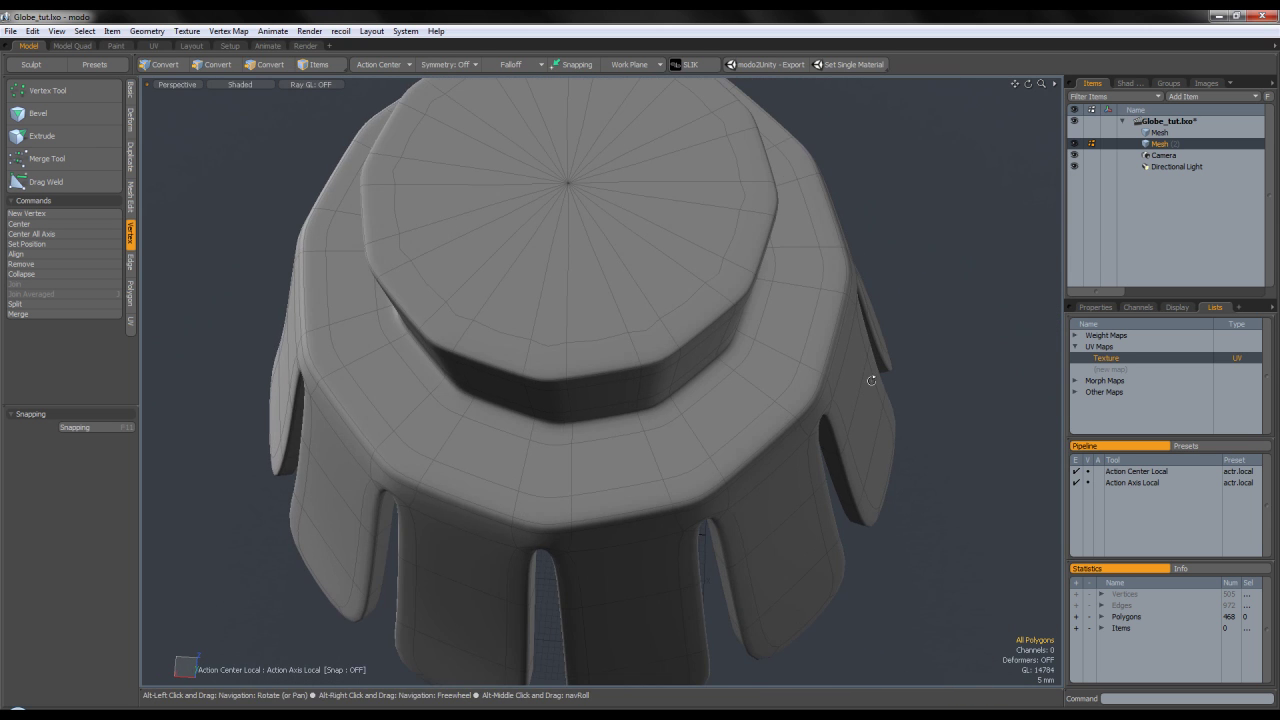
key(Tab)
alt+drag(784, 440, 745, 398)
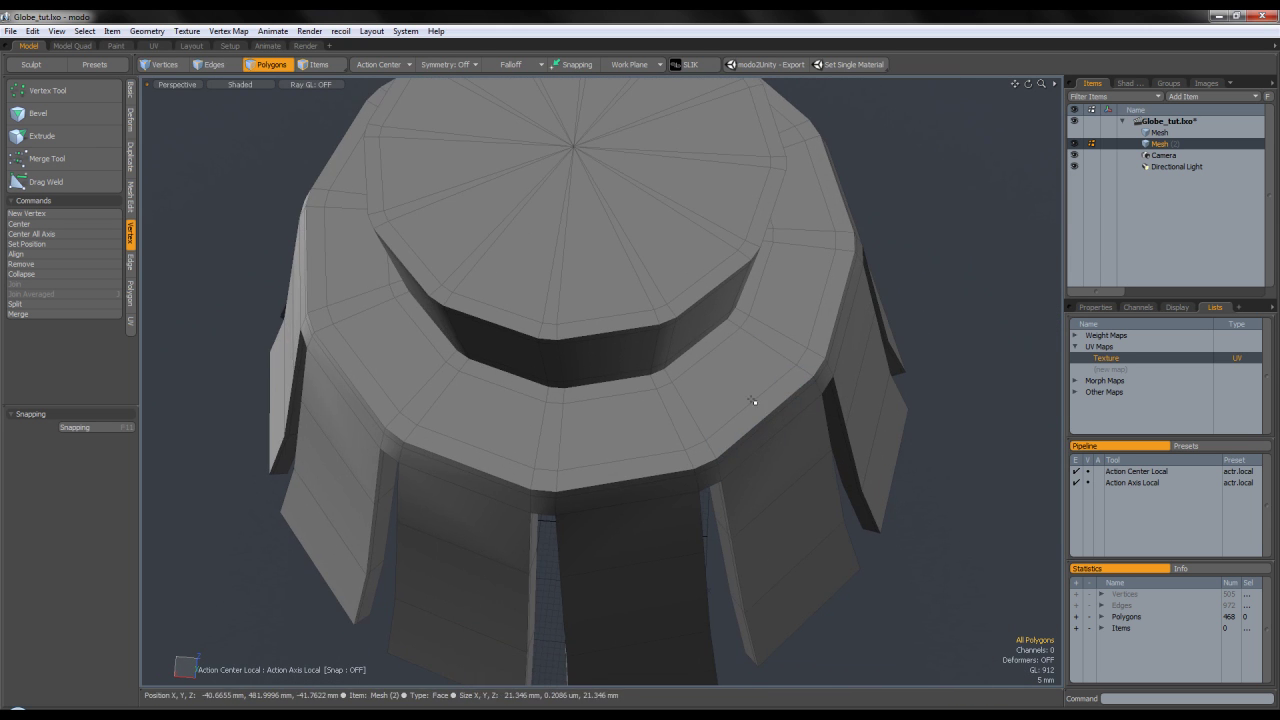
scroll(669, 378, up, 5)
scroll(665, 390, down, 6)
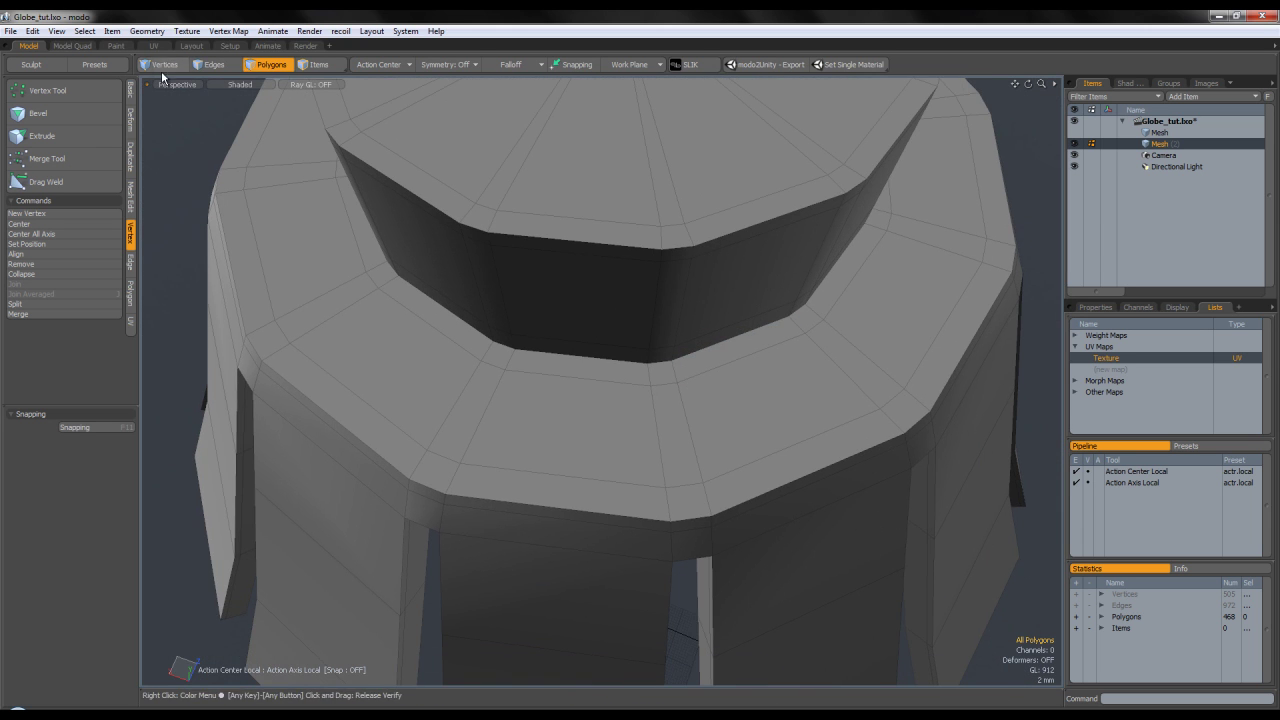
key(Tab)
key(Tab)
scroll(671, 354, down, 5)
mouse_move(671, 354)
alt+mouse_down()
mouse_move(632, 365)
mouse_move(648, 349)
alt+mouse_up()
scroll(632, 365, up, 5)
Merge the doubled vertices at the cap's front corner with Join Averaged, on the flat ring and up the knob's wall
key(1)
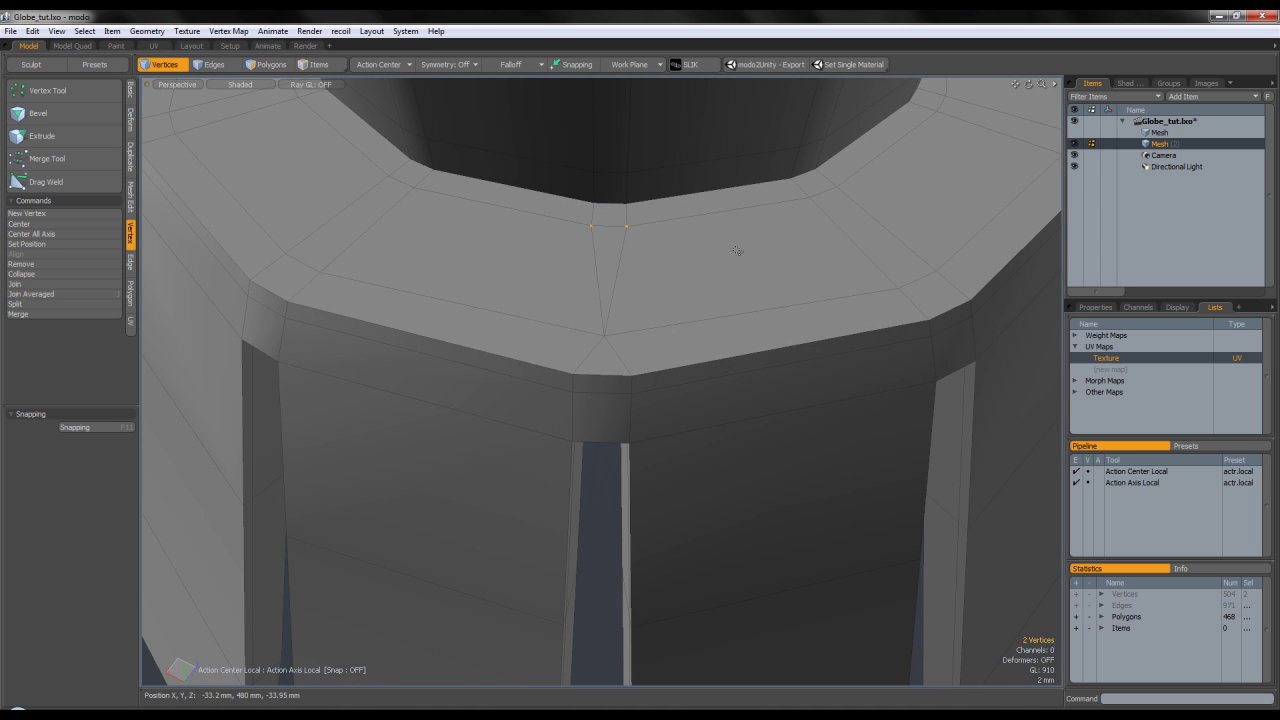
alt+shift+drag(664, 200, 652, 346)
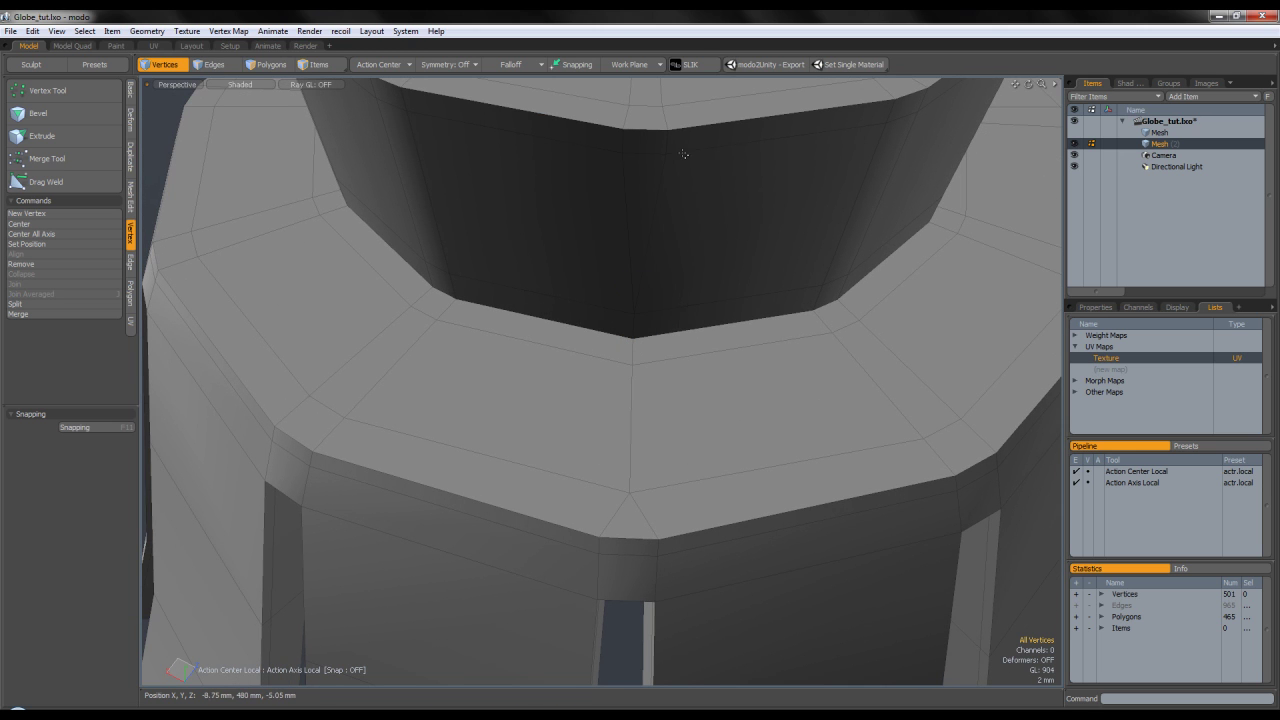
scroll(677, 139, down, 3)
alt+drag(672, 240, 660, 342)
scroll(660, 342, up, 2)
Delete all polygons of the knob's top so the knob is left open
click(290, 71)
mouse_move(700, 200)
mouse_down()
mouse_move(652, 140)
mouse_move(620, 143)
mouse_up()
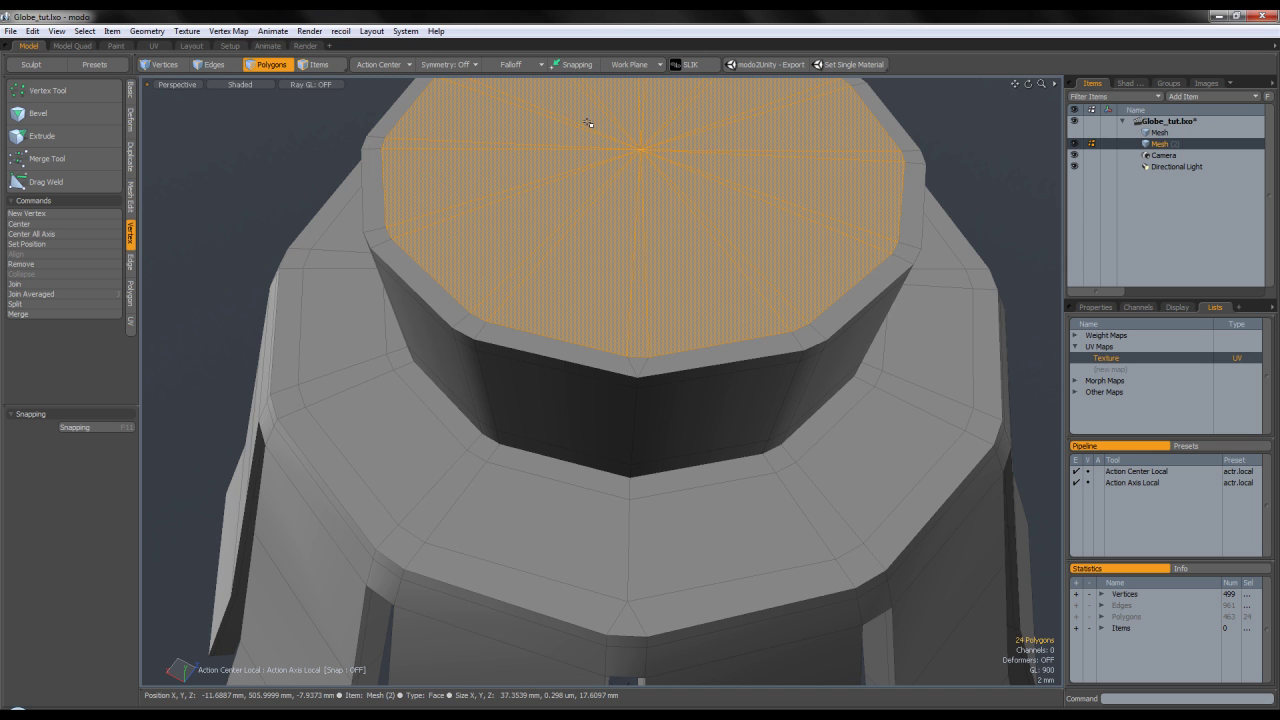
key(Delete)
alt+drag(585, 125, 400, 160)
click(215, 66)
alt+drag(266, 180, 620, 347)
key(Tab)
scroll(620, 347, up, 5)
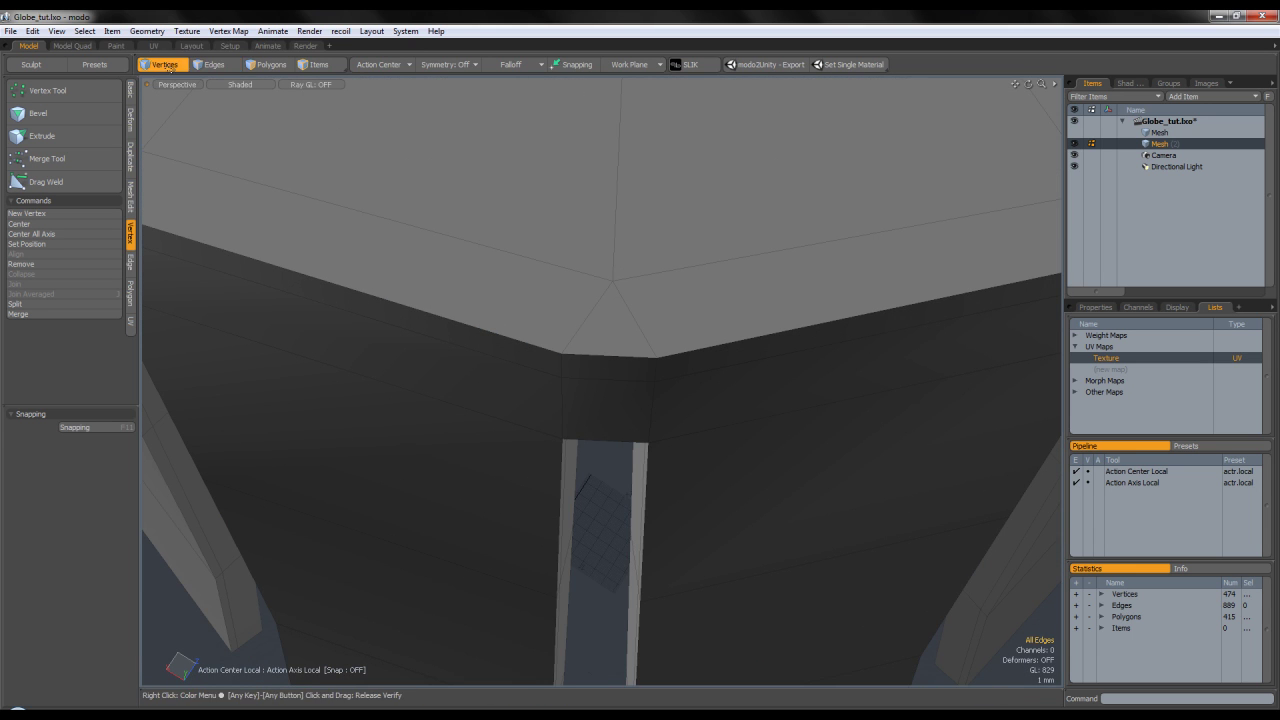
Examine the cap's rim corner above the front slot with subdivision on and off
right_drag(740, 384, 738, 385)
key(w)
drag(606, 405, 607, 391)
key(q)
key(Escape)
scroll(630, 400, down, 5)
key(Tab)
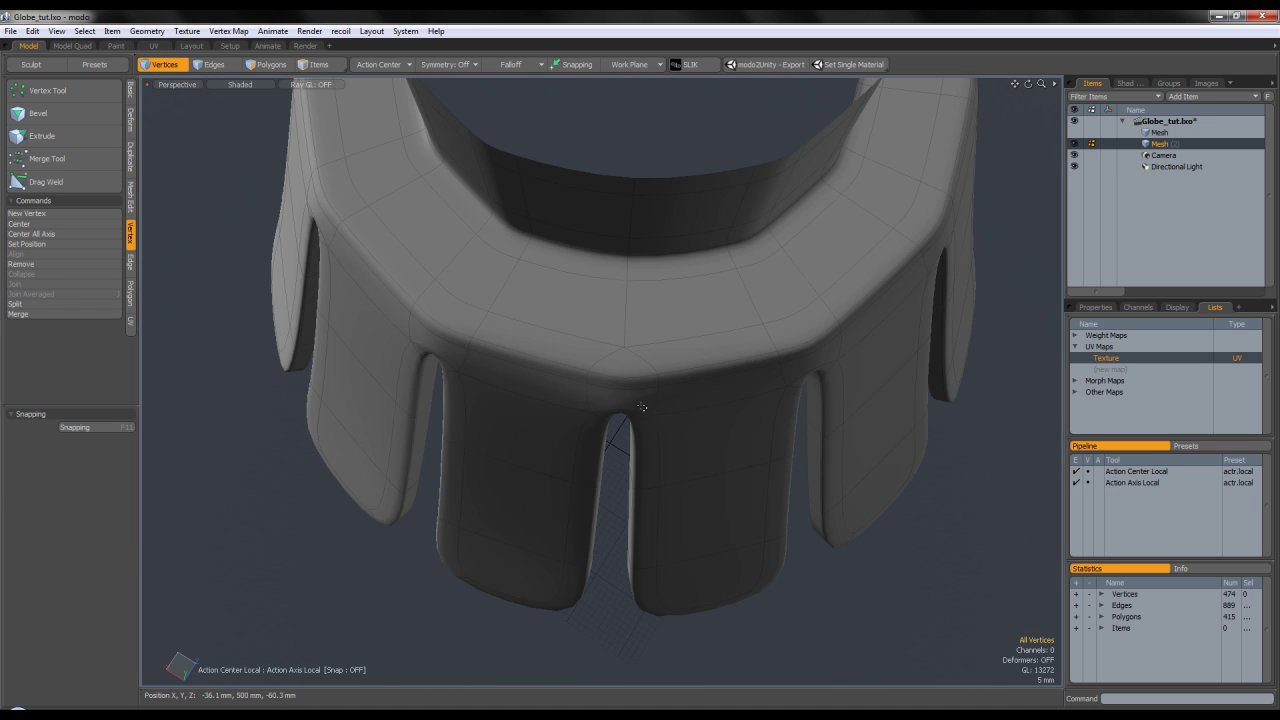
key(1)
key(Tab)
click(630, 449)
key(Tab)
alt+drag(630, 449, 632, 434)
key(Tab)
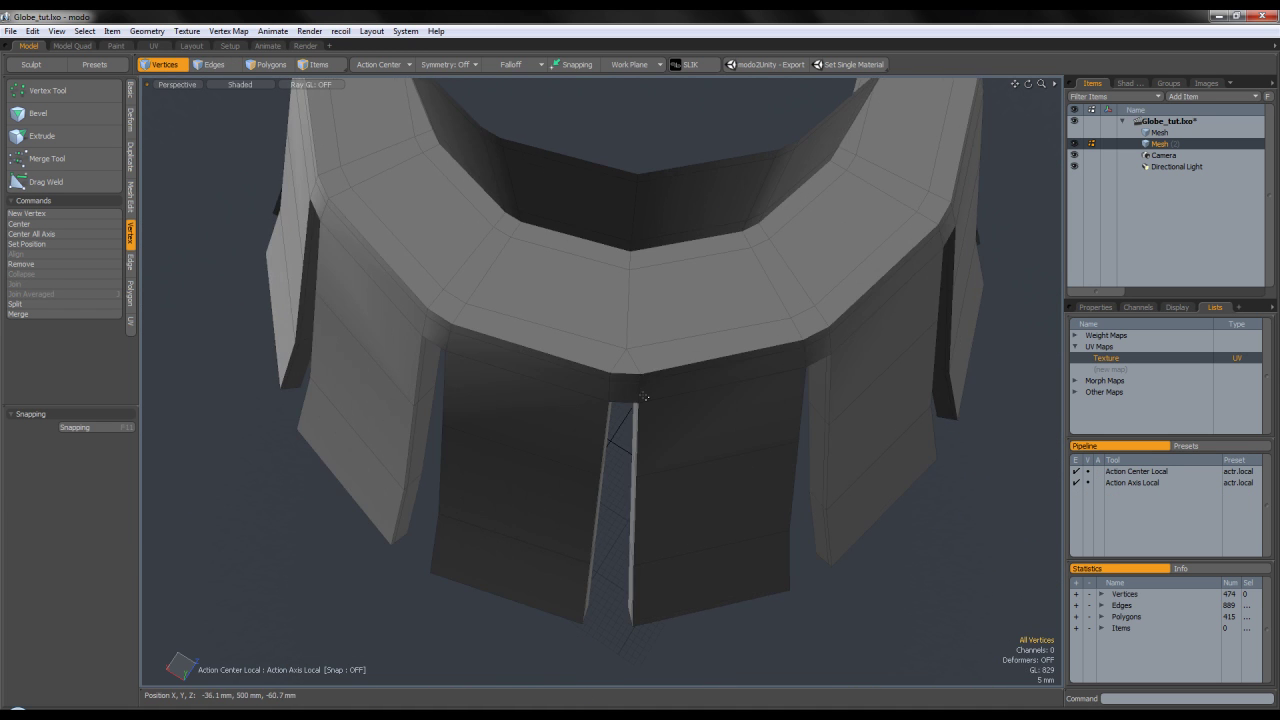
Try joining the paired rim vertices above the front slot, and undo it
scroll(632, 358, up, 5)
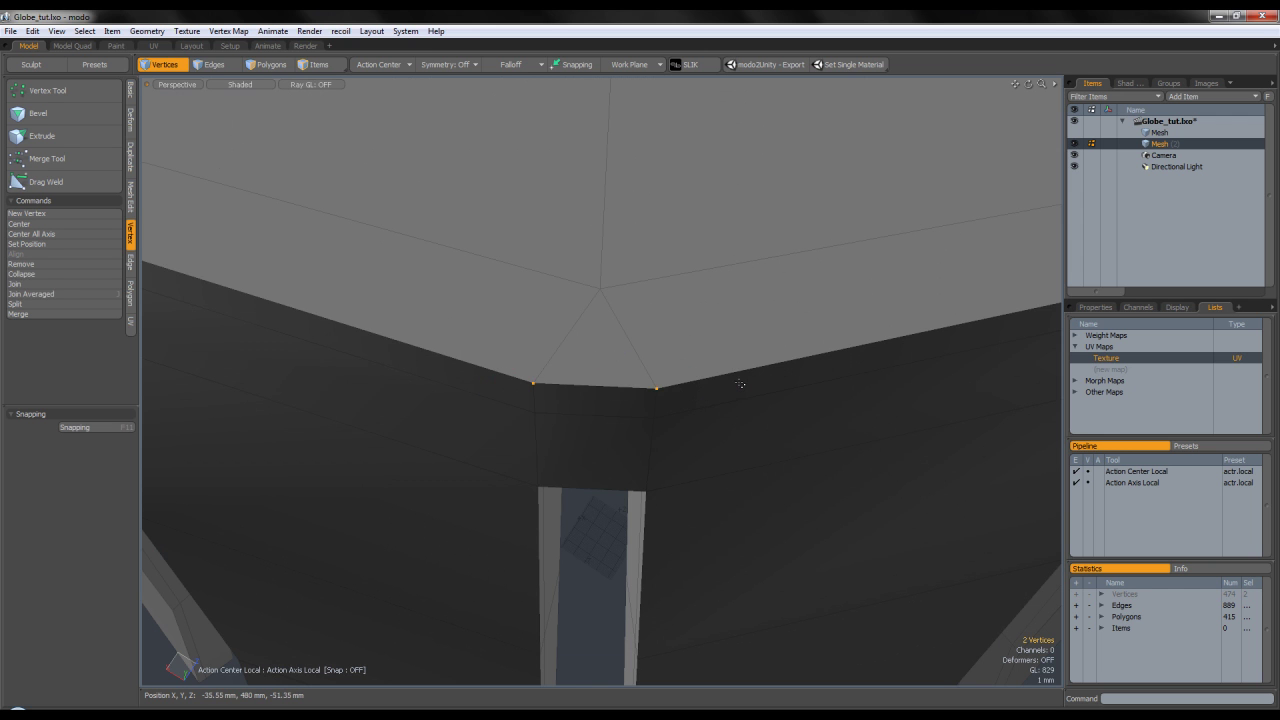
key(ctrl+j)
right_drag(497, 425, 499, 424)
key(ctrl+j)
scroll(679, 410, down, 5)
mouse_move(677, 423)
alt+mouse_down()
mouse_move(650, 265)
mouse_move(506, 229)
mouse_move(487, 265)
mouse_move(551, 300)
mouse_move(597, 268)
mouse_move(657, 358)
mouse_move(640, 360)
mouse_move(650, 380)
mouse_move(692, 429)
alt+mouse_up()
key(ctrl+z)
key(ctrl+z)
key(ctrl+z)
Merge the doubled vertices of the neighboring corners on the flat ring and knob wall with Join Averaged
key(Tab)
scroll(633, 333, down, 5)
scroll(655, 391, up, 5)
key(Tab)
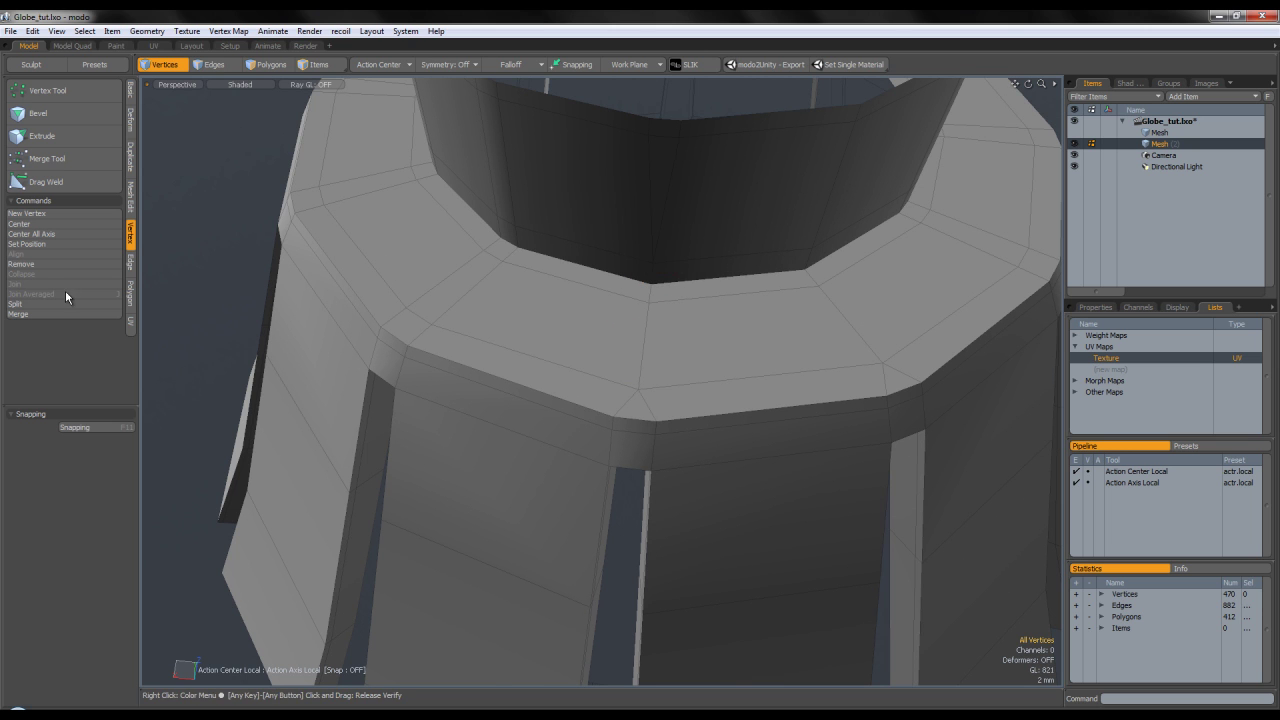
mouse_move(692, 429)
alt+mouse_down()
mouse_move(694, 151)
mouse_move(677, 186)
alt+mouse_up()
right_drag(674, 213, 631, 251)
alt+drag(700, 243, 655, 447)
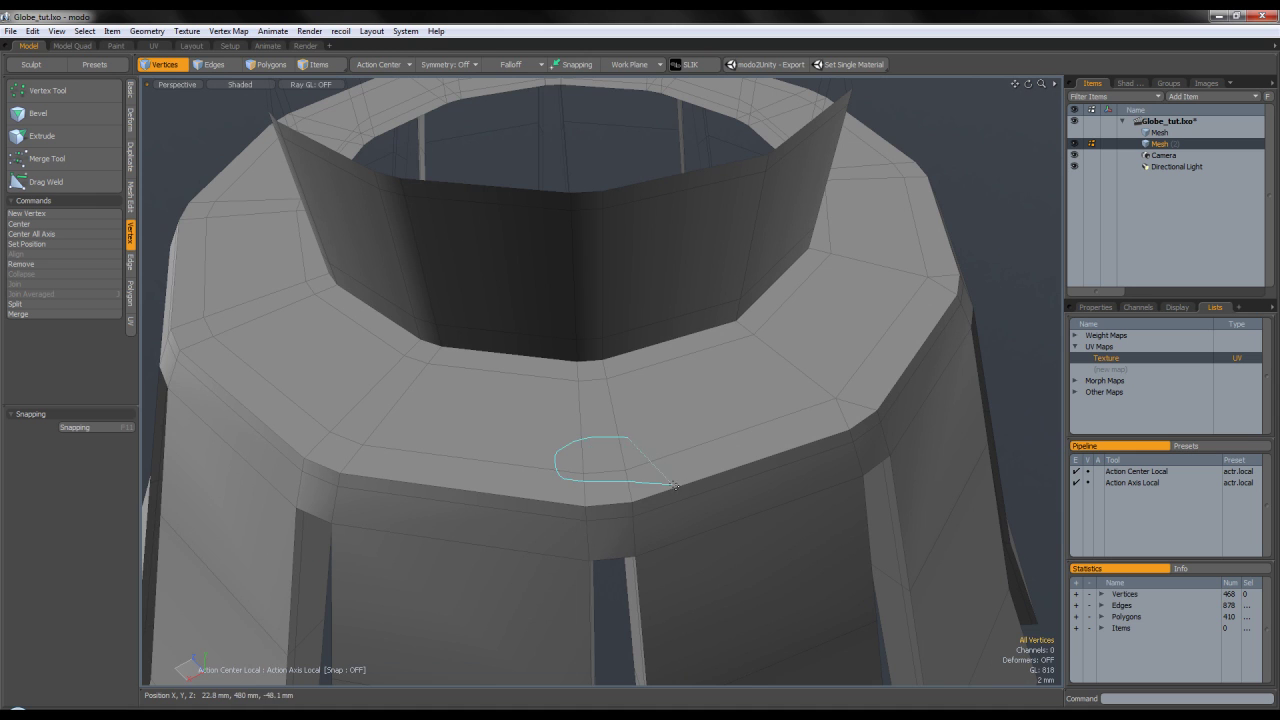
key(shift+h)
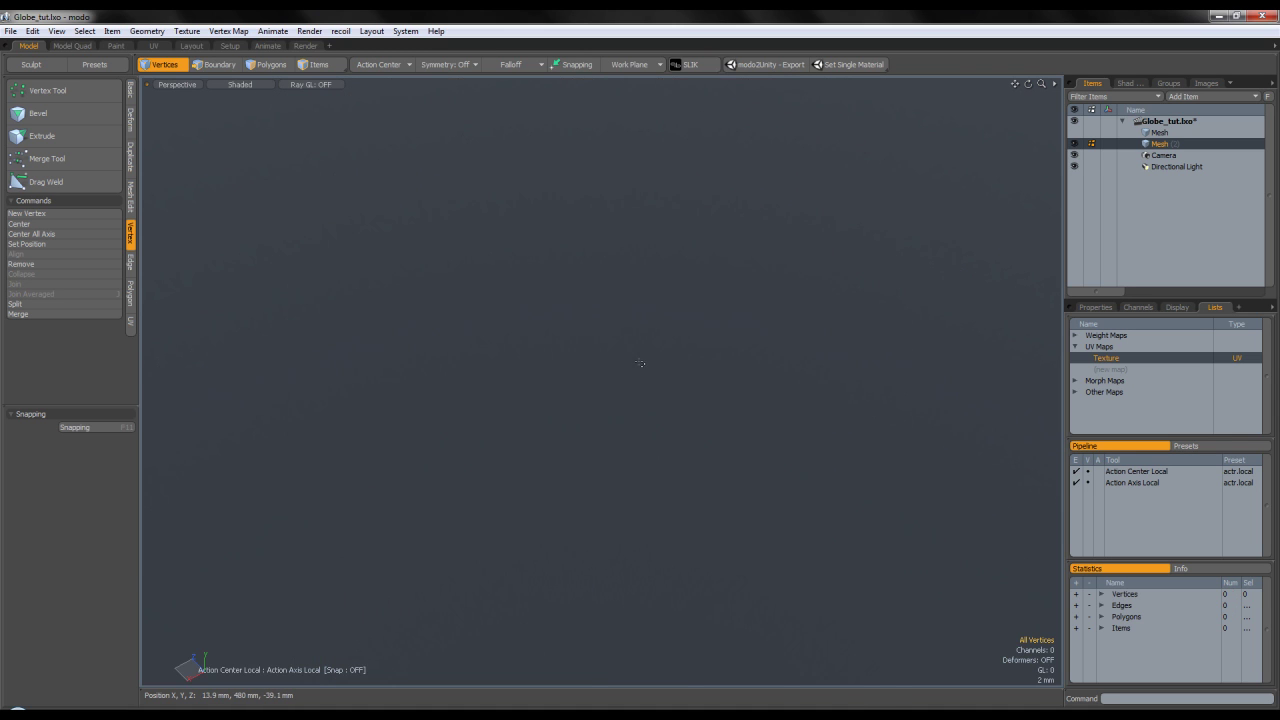
key(u)
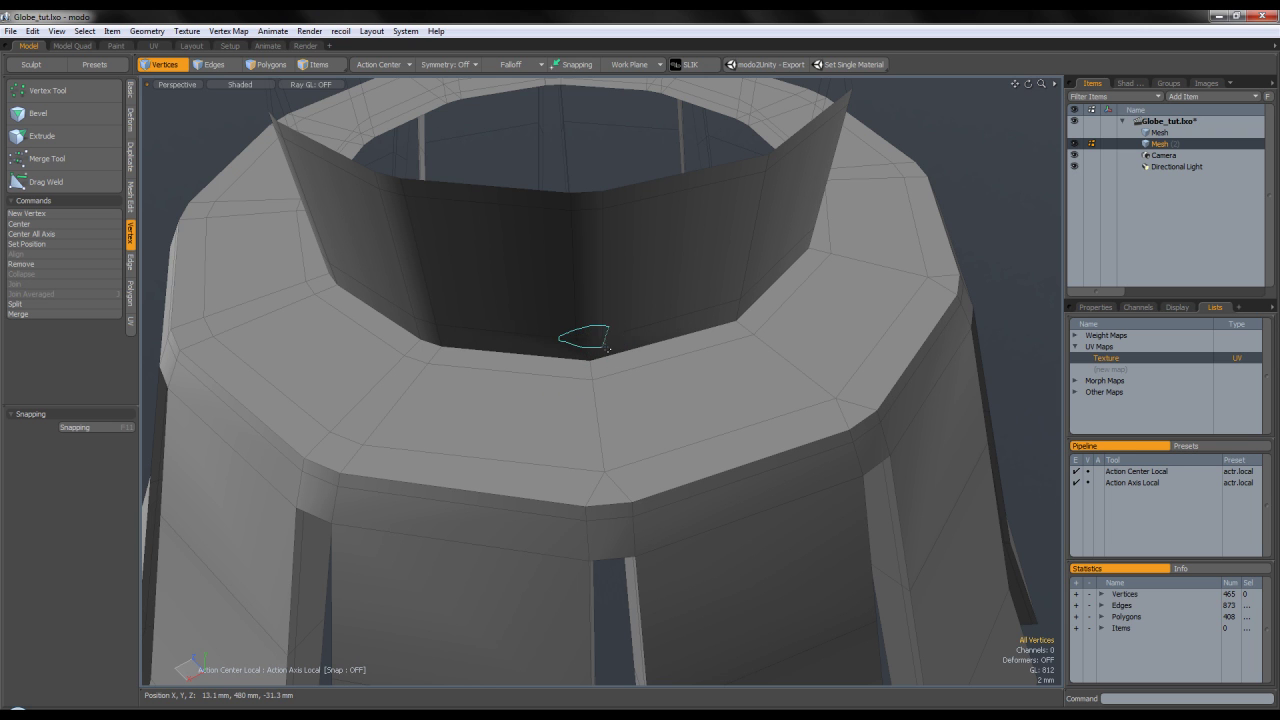
alt+drag(623, 192, 607, 406)
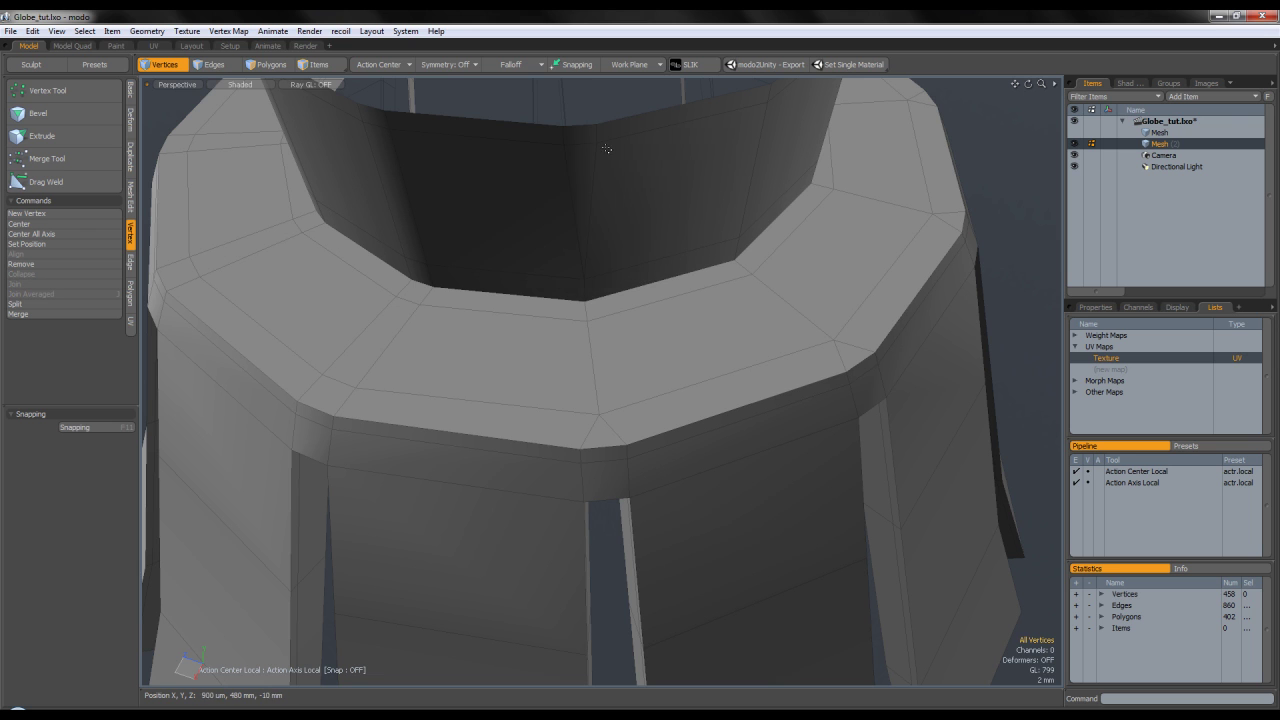
Merge the remaining doubled corner vertices all around the knob's wall and the surrounding ring
mouse_move(632, 166)
alt+mouse_down()
mouse_move(663, 349)
mouse_move(651, 200)
alt+mouse_up()
right_drag(645, 215, 641, 242)
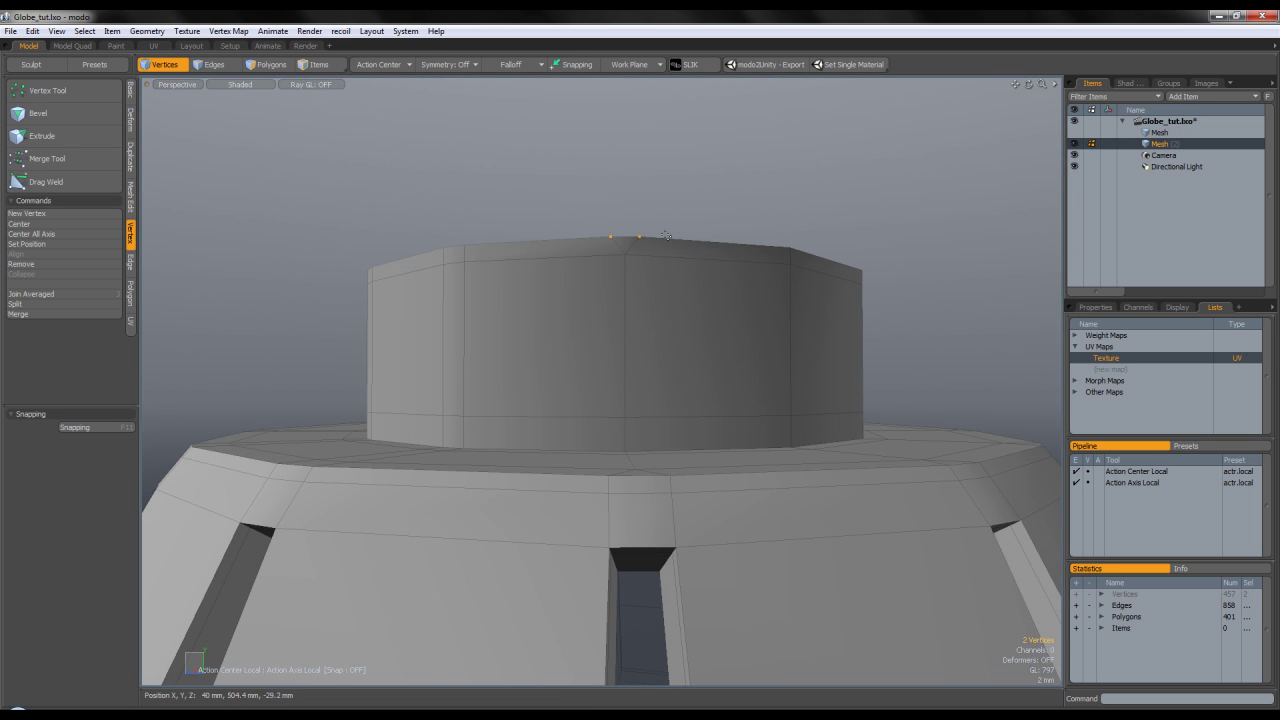
key(ctrl+w)
alt+drag(667, 236, 691, 337)
right_drag(612, 404, 505, 413)
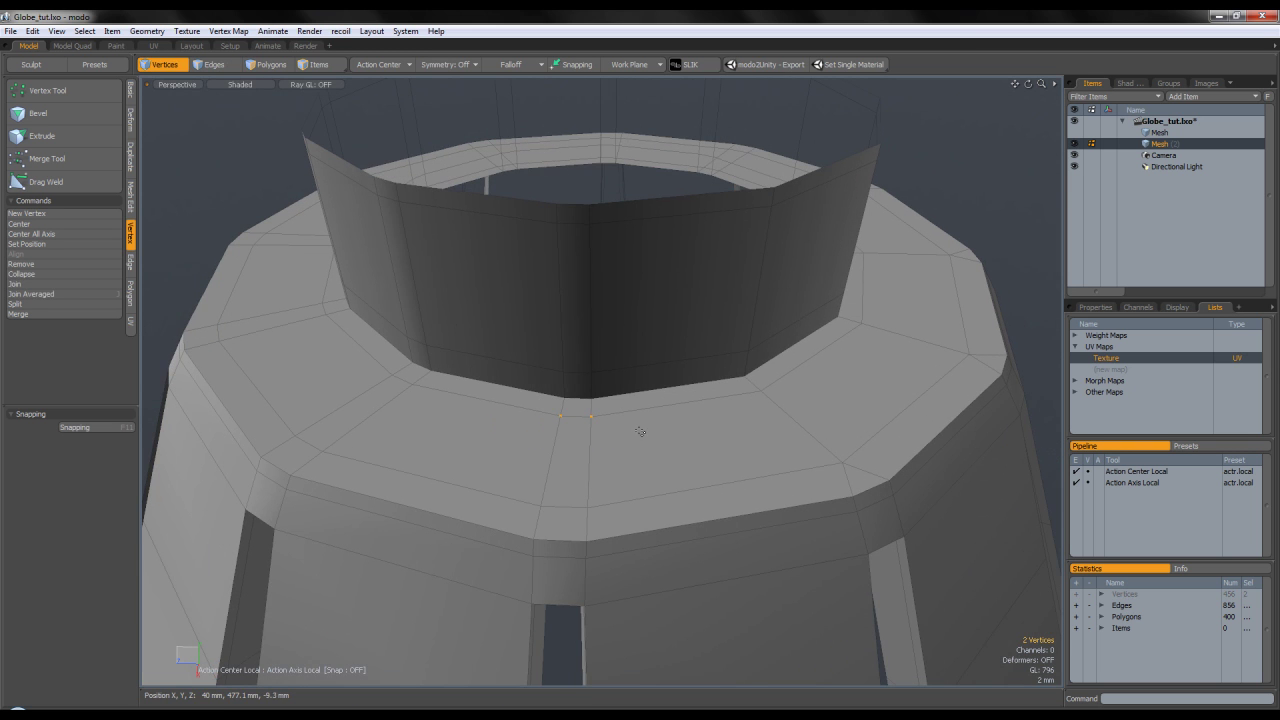
mouse_move(638, 430)
alt+mouse_down()
mouse_move(600, 380)
mouse_move(666, 394)
mouse_move(700, 440)
mouse_move(655, 336)
mouse_move(654, 429)
mouse_move(587, 356)
mouse_move(634, 386)
mouse_move(597, 400)
mouse_move(657, 473)
mouse_move(641, 419)
alt+mouse_up()
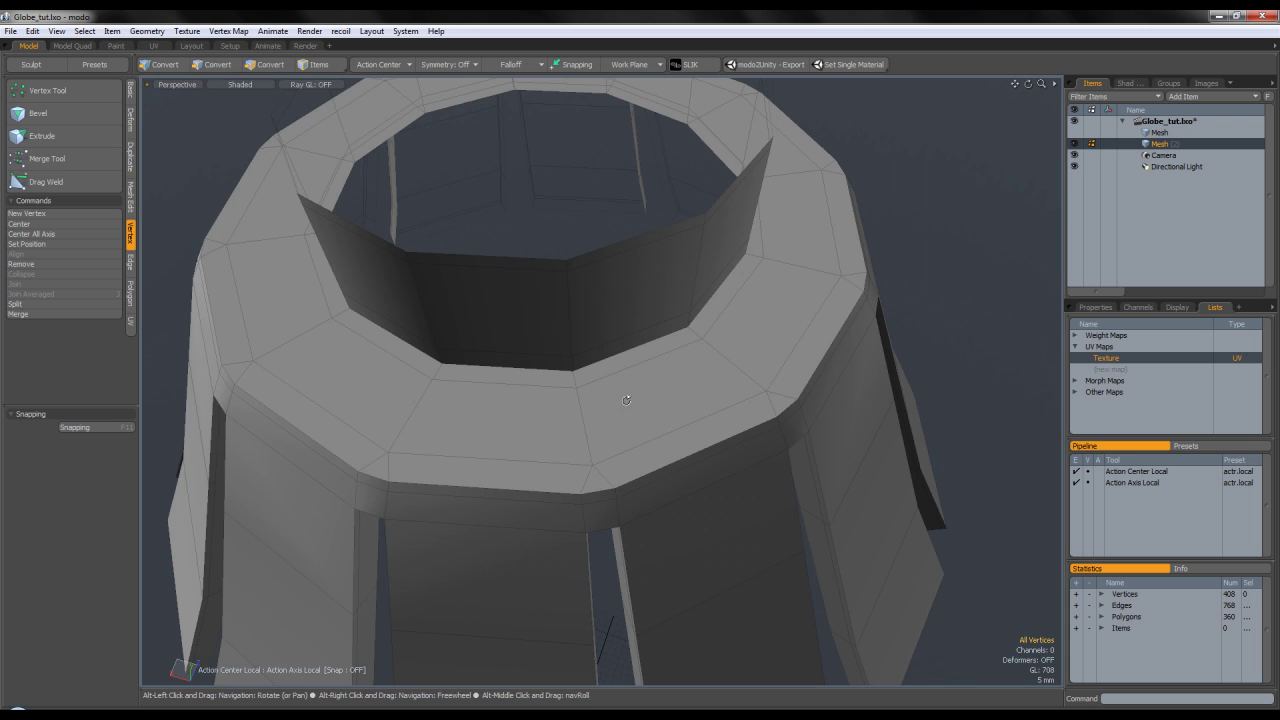
alt+drag(628, 394, 580, 346)
alt+drag(216, 136, 480, 250)
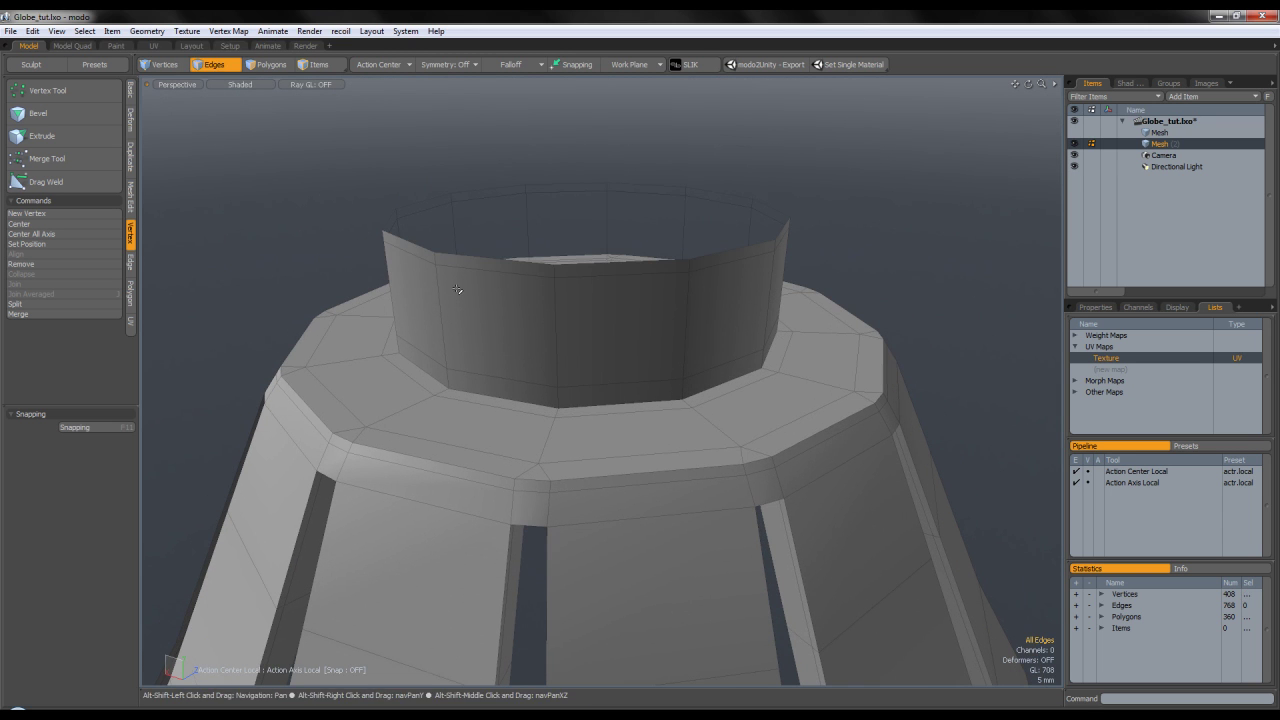
Close the knob's open top by extending its border edge loop inward and collapsing it to a center point
double_click(510, 261)
double_click(566, 187)
alt+drag(571, 169, 519, 181)
key(z)
key(r)
key(q)
key(j)
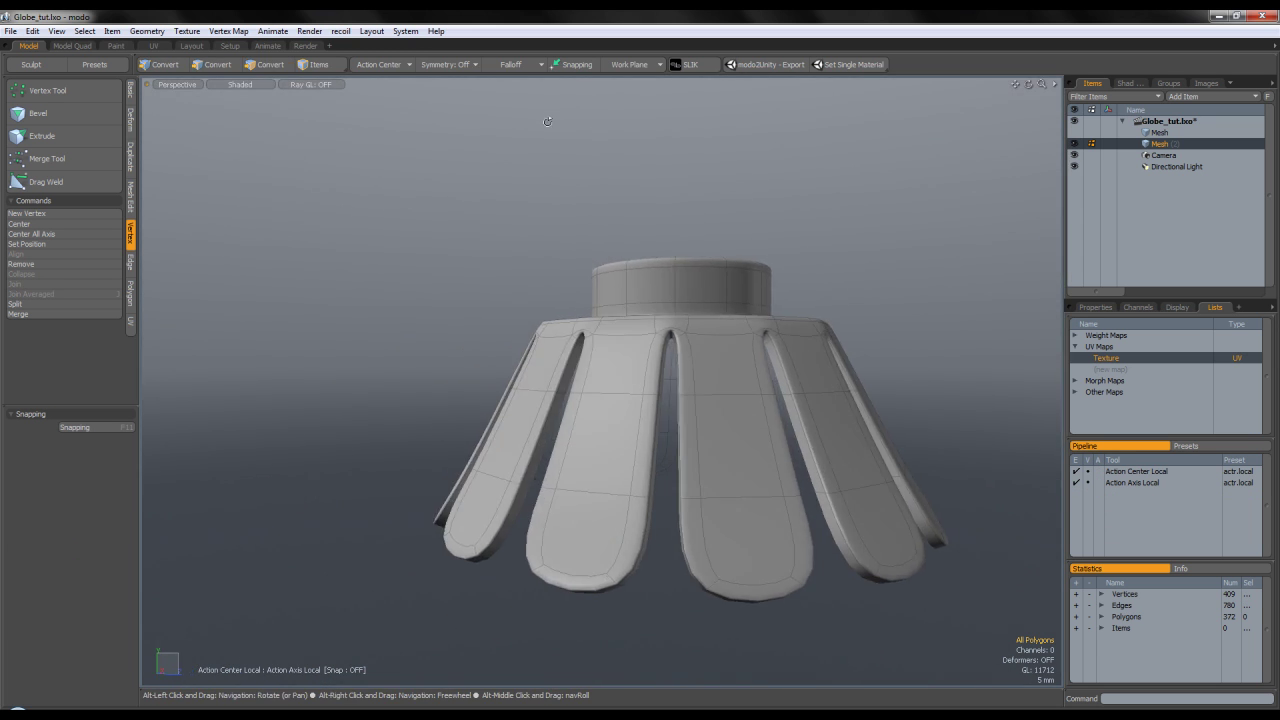
Try a single uniform loop slice lengthwise down the middle of the front petal
alt+drag(548, 121, 560, 262)
alt+shift+drag(745, 405, 659, 417)
ctrl+alt+drag(659, 417, 637, 374)
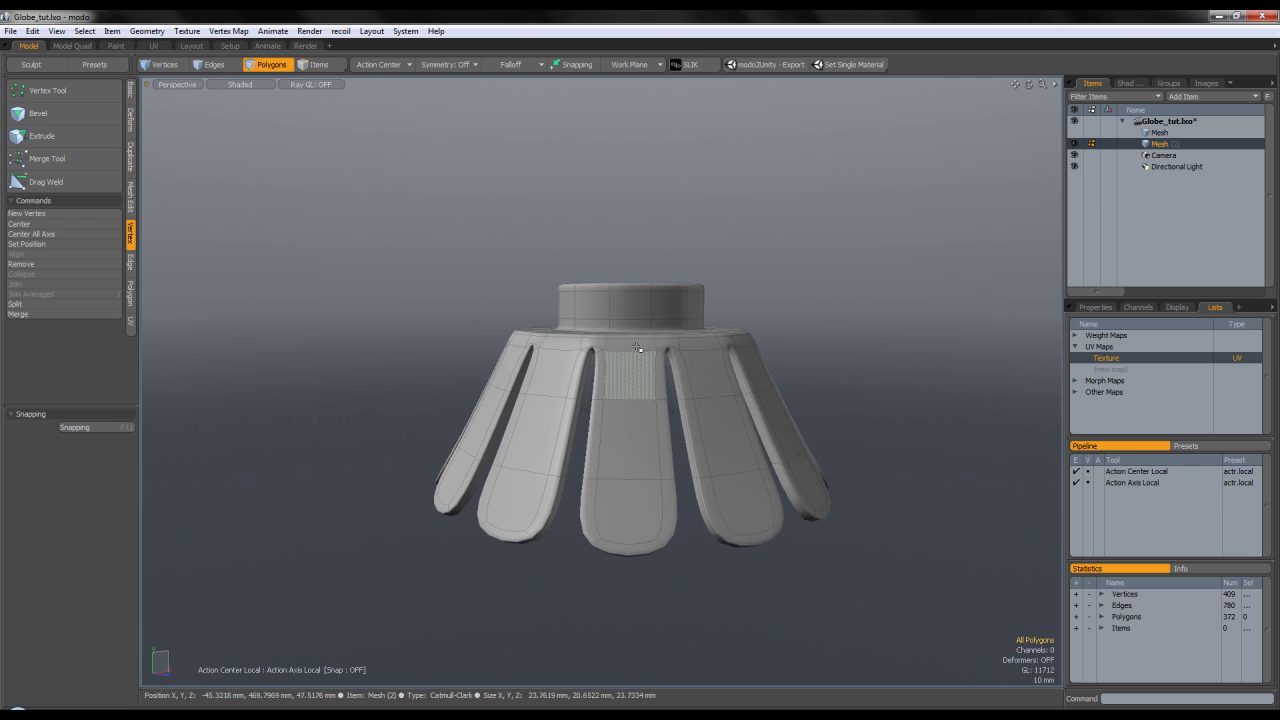
scroll(640, 524, up, 4)
alt+shift+drag(640, 524, 671, 380)
key(3)
double_click(651, 399)
key(alt+c)
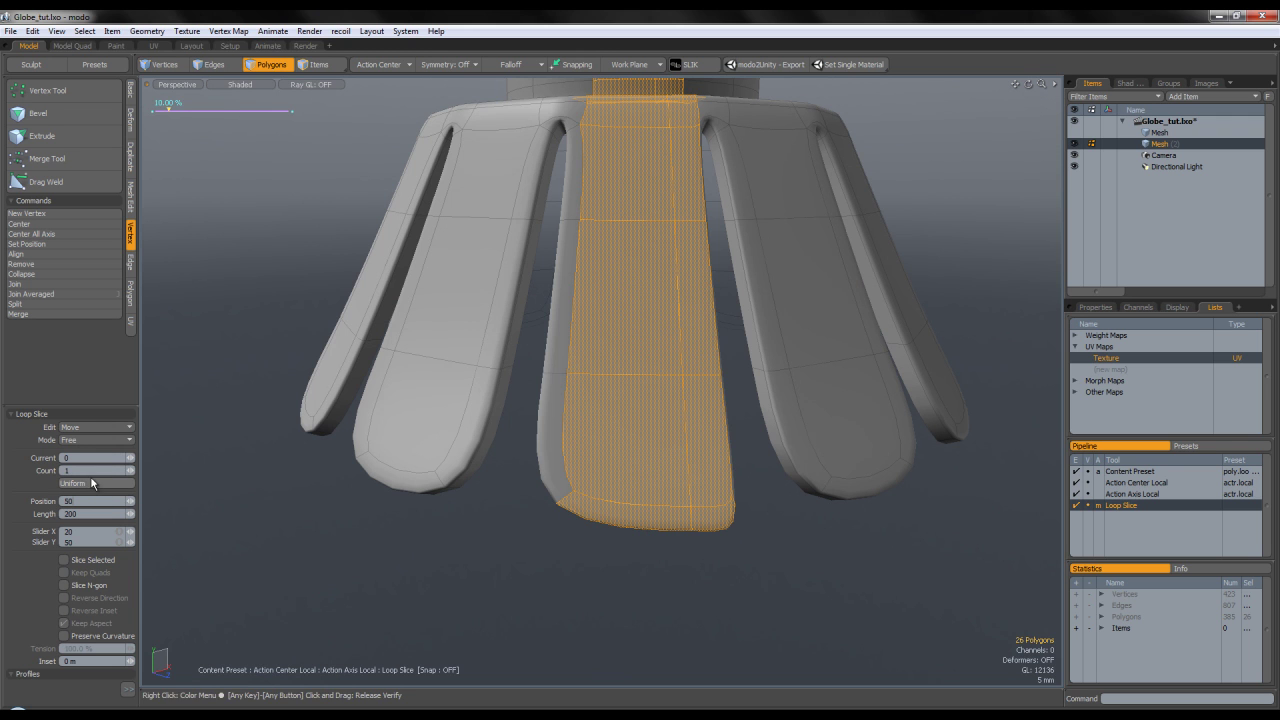
click(91, 483)
key(space)
click(694, 623)
scroll(686, 580, down, 5)
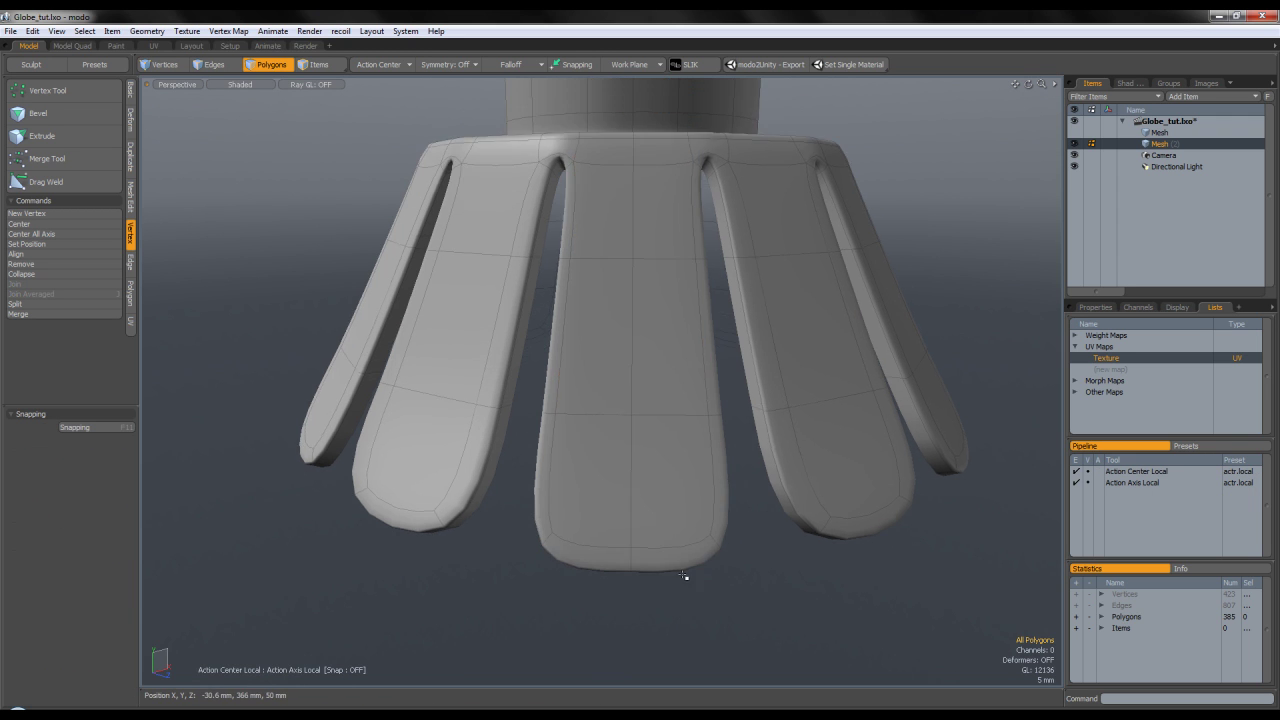
Undo the front petal's lengthwise loop slice
alt+drag(686, 577, 680, 654)
key(3)
click(686, 605)
alt+drag(686, 605, 684, 622)
key(ctrl+z)
key(ctrl+z)
key(ctrl+z)
click(683, 618)
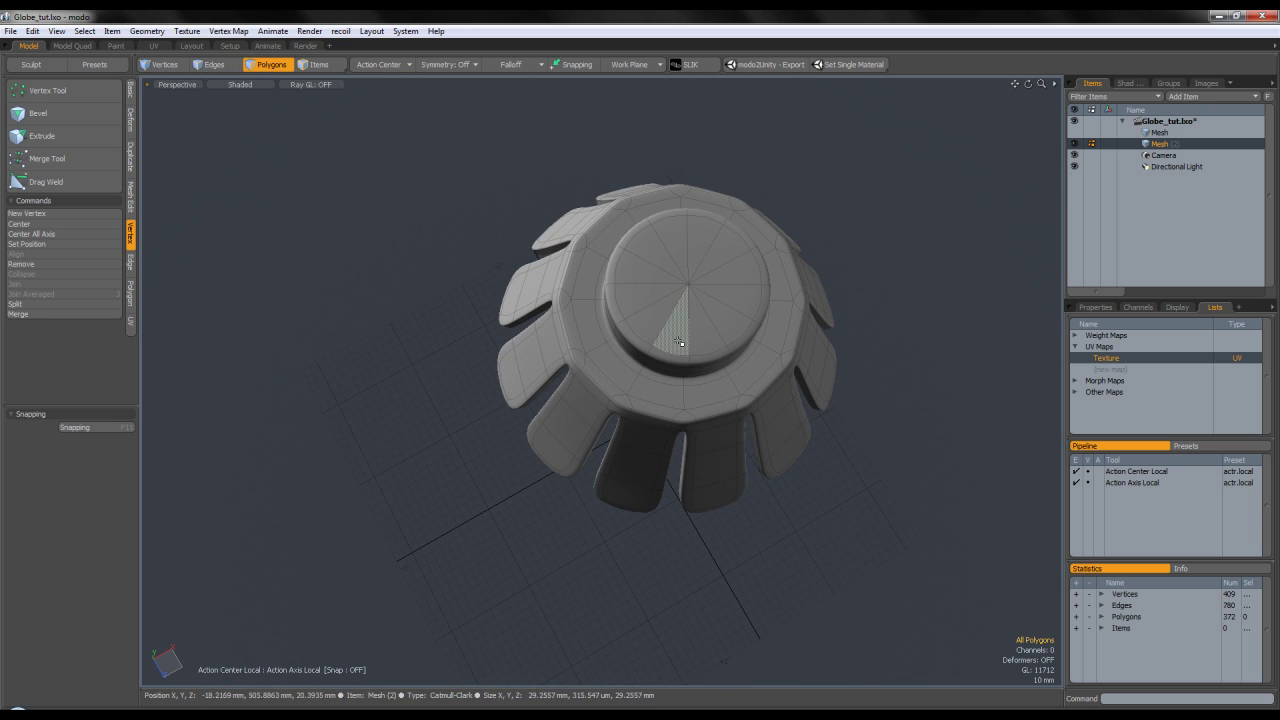
scroll(680, 350, up, 3)
alt+drag(660, 306, 662, 200)
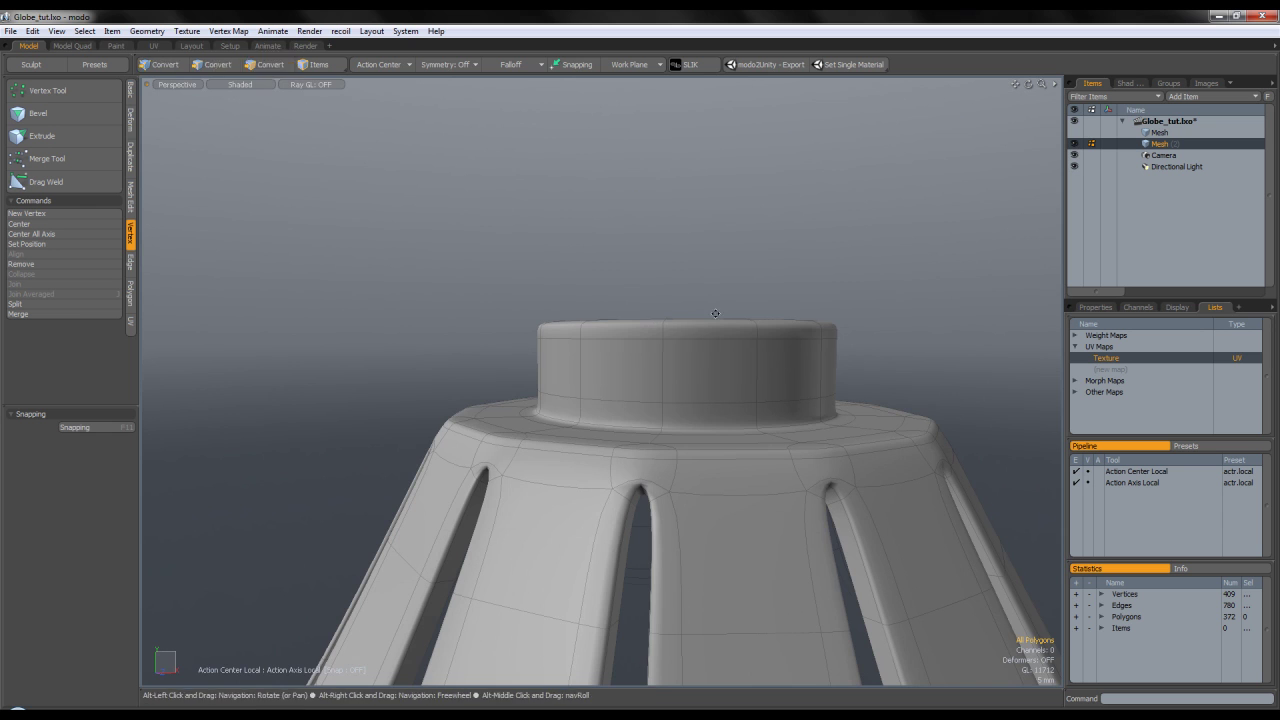
alt+drag(622, 328, 656, 372)
alt+drag(591, 332, 740, 290)
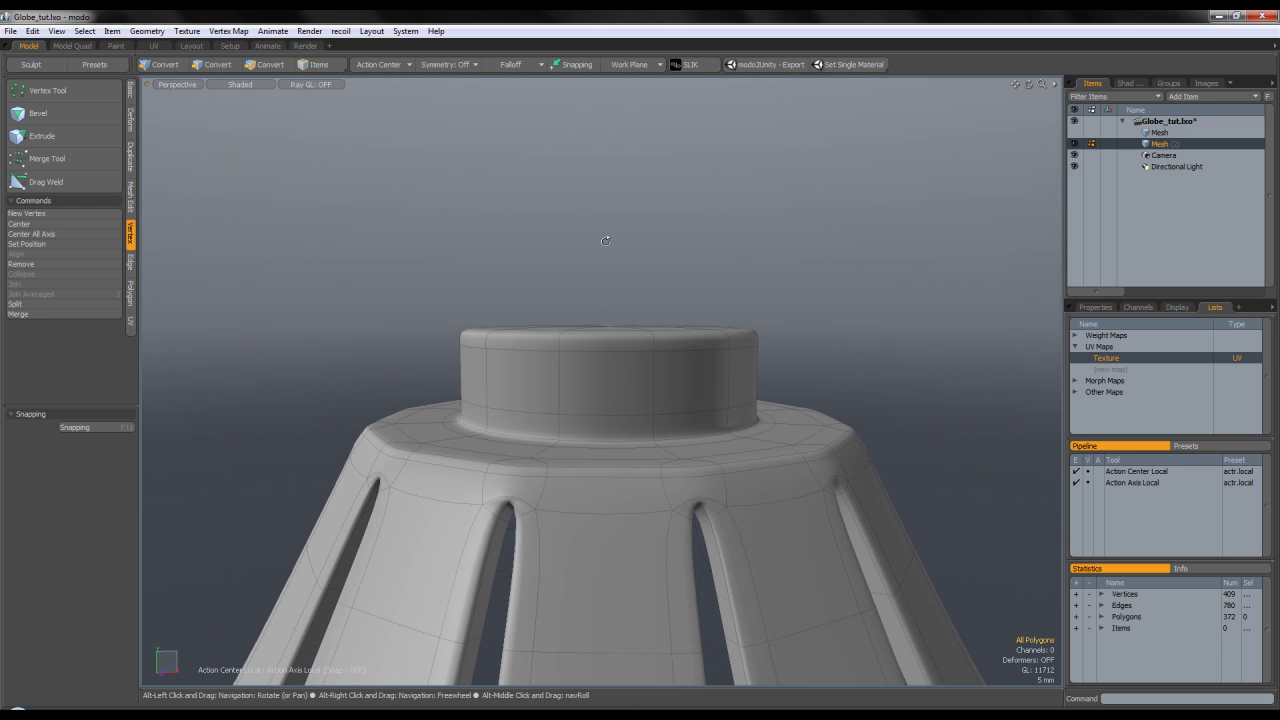
click(130, 92)
click(79, 92)
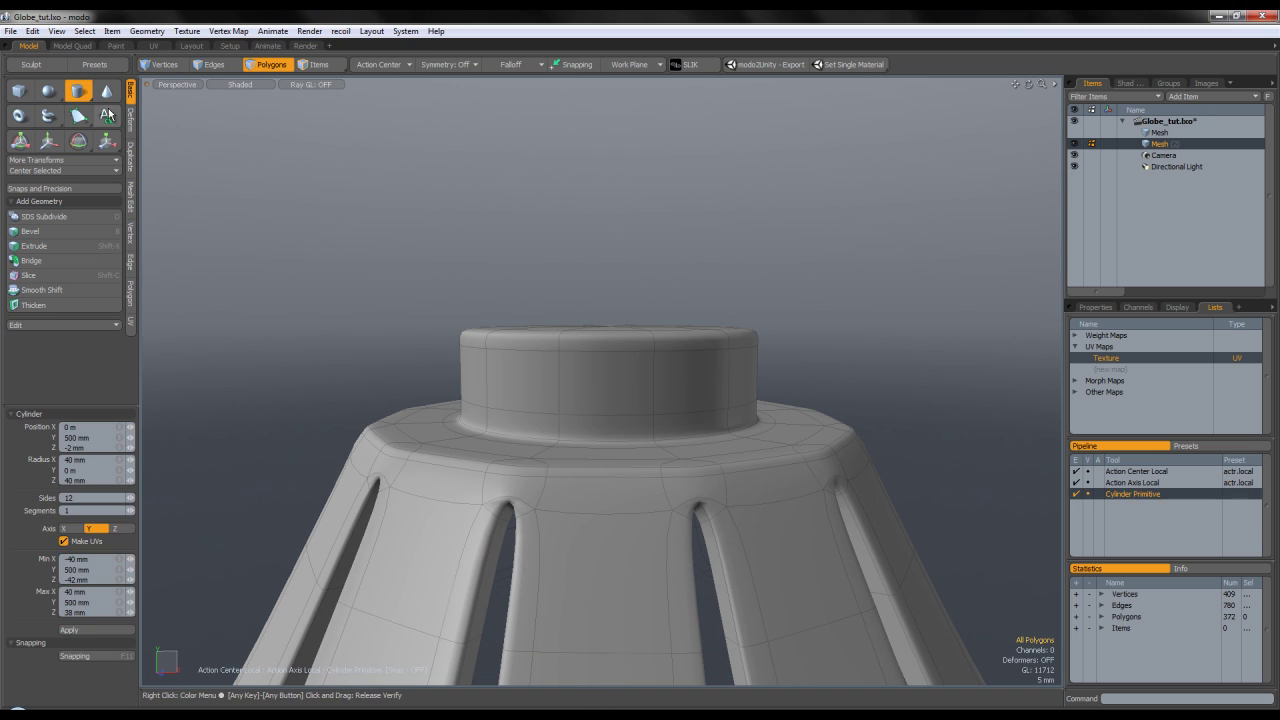
click(22, 118)
Switch to the Left view, select all of the cap's polygons and center them on the origin
key(ctrl+space)
click(332, 222)
alt+drag(460, 282, 511, 277)
click(284, 71)
double_click(553, 299)
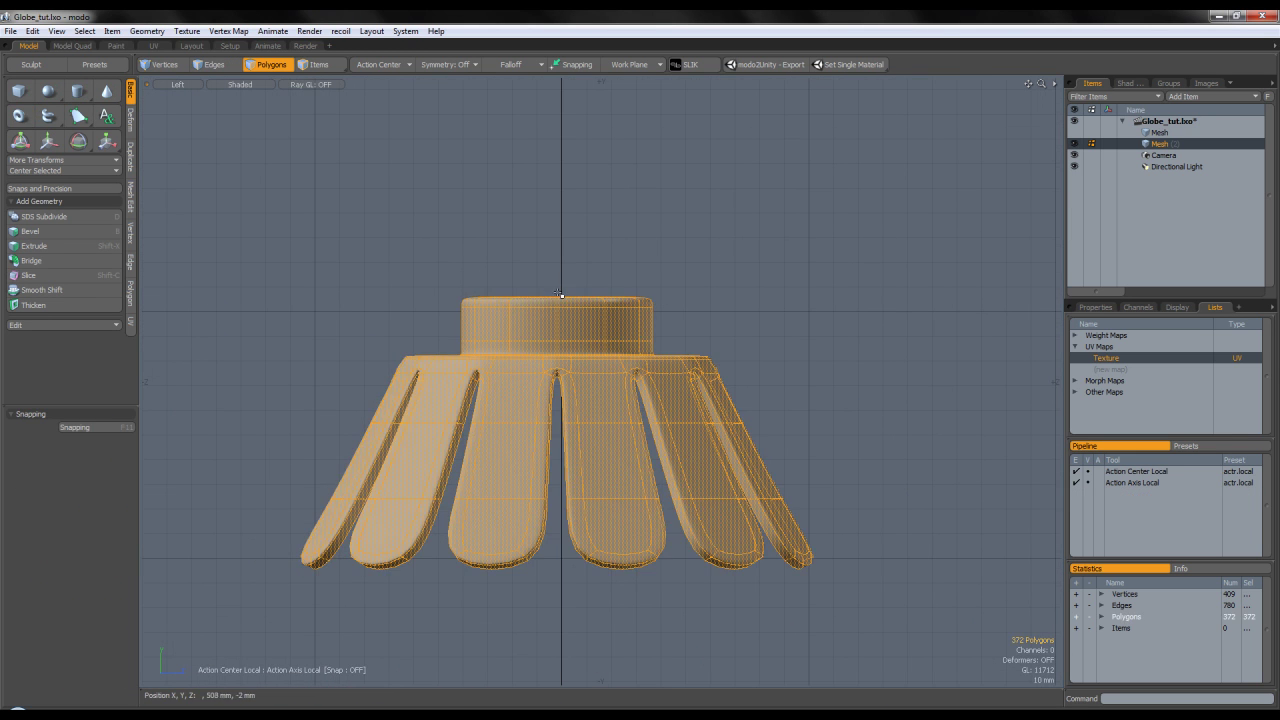
click(22, 172)
click(24, 171)
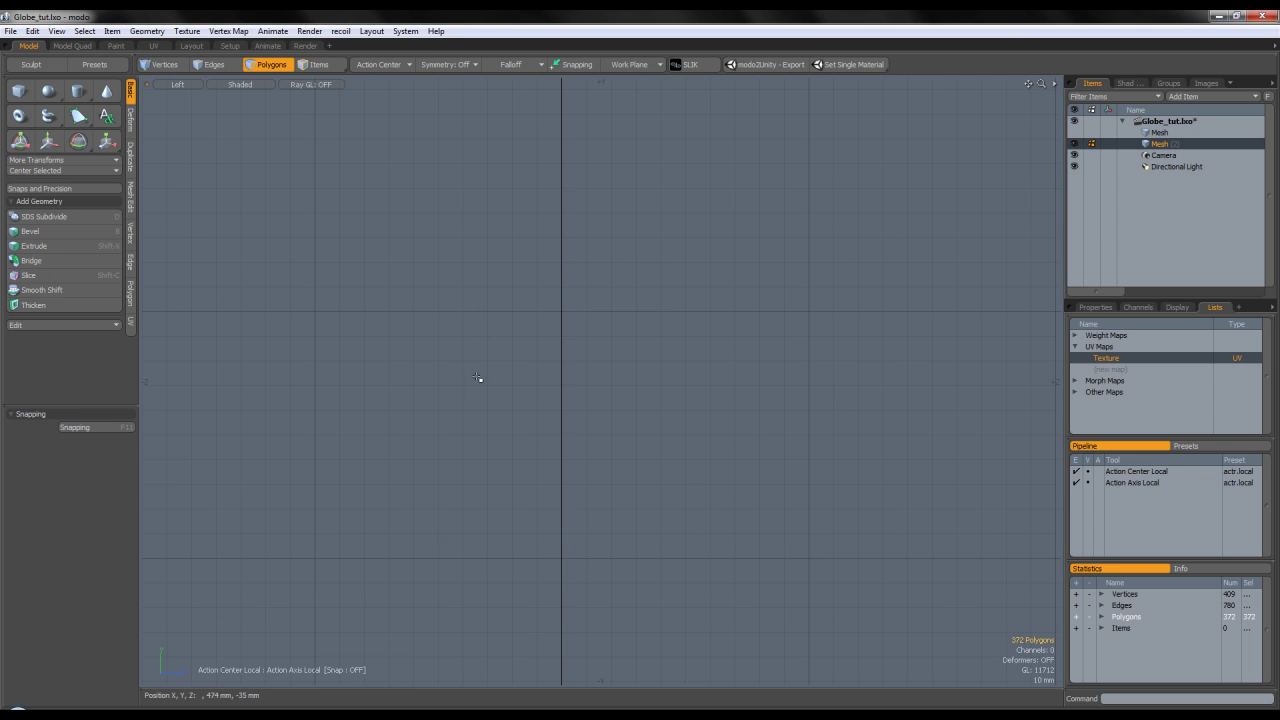
Move the whole cap straight up about 1 m and clear the selection
key(w)
scroll(575, 453, down, 3)
drag(573, 521, 573, 208)
key(space)
scroll(577, 279, up, 8)
scroll(577, 284, up, 2)
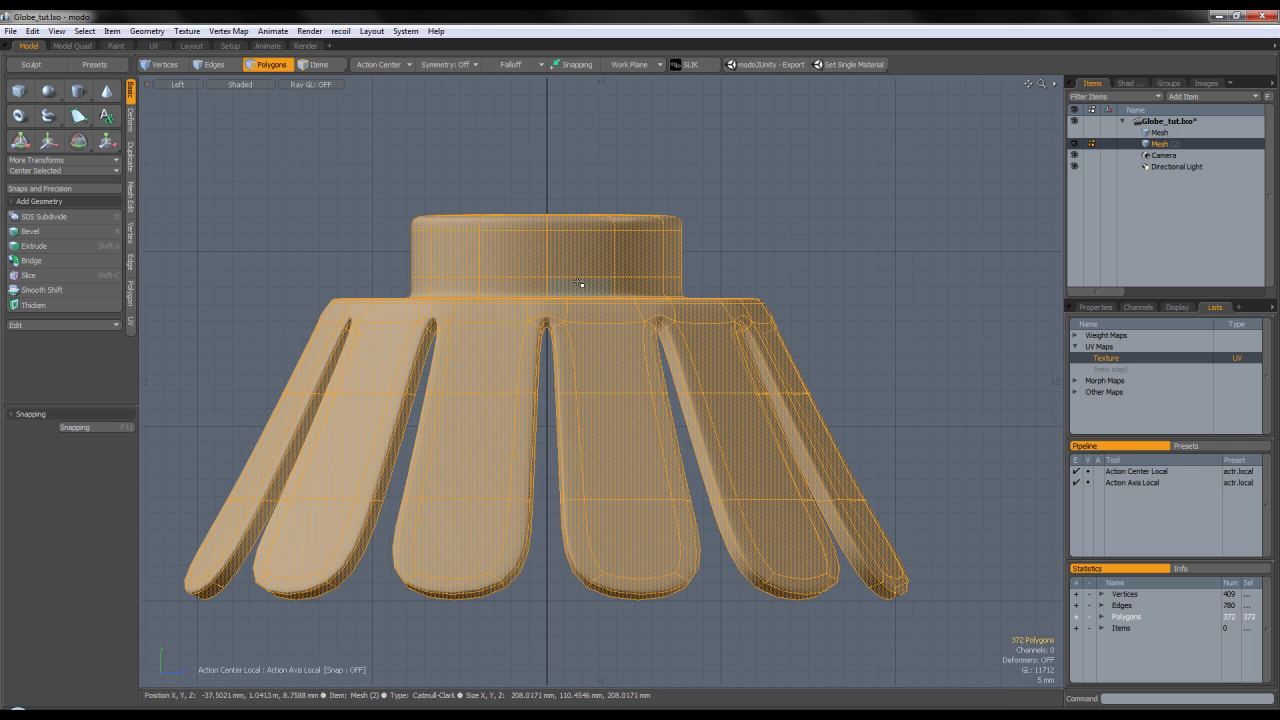
alt+drag(578, 284, 602, 296)
click(711, 223)
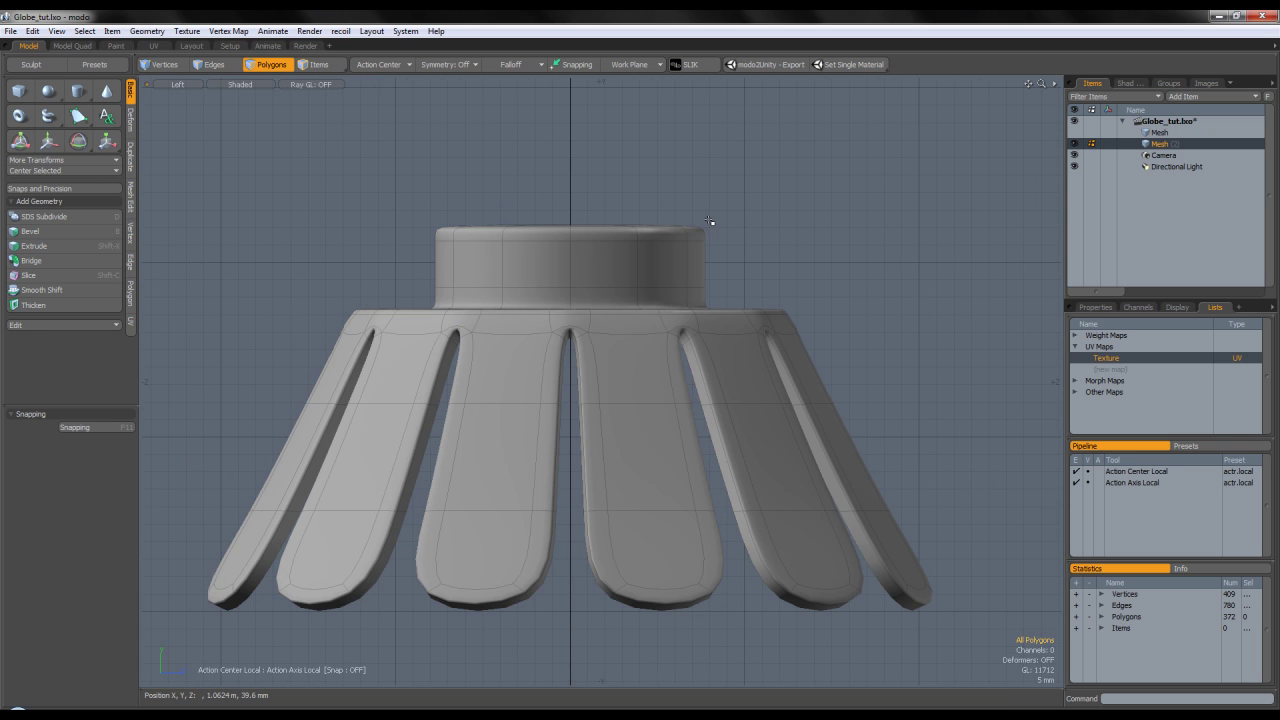
Show the globe mesh together with the cap, and make the cap mesh active
alt+shift+drag(708, 222, 708, 258)
click(1075, 132)
click(1159, 133)
scroll(849, 396, down, 5)
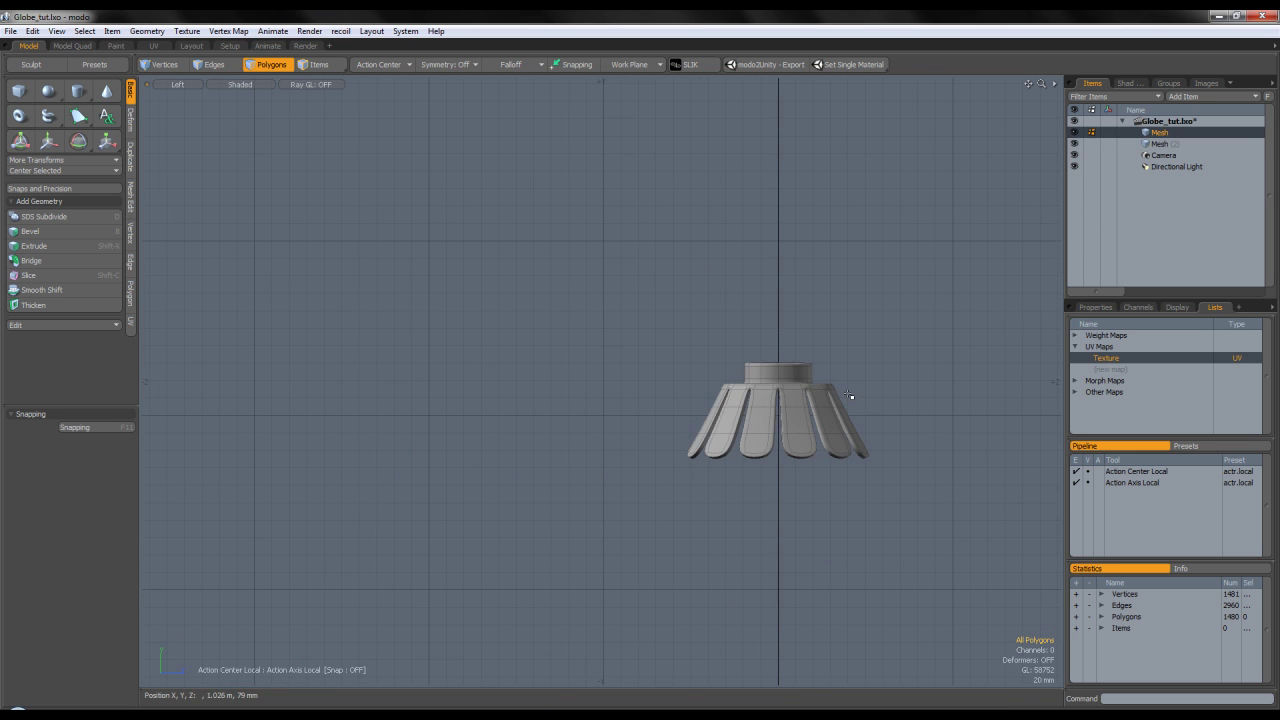
scroll(884, 375, down, 3)
click(1218, 146)
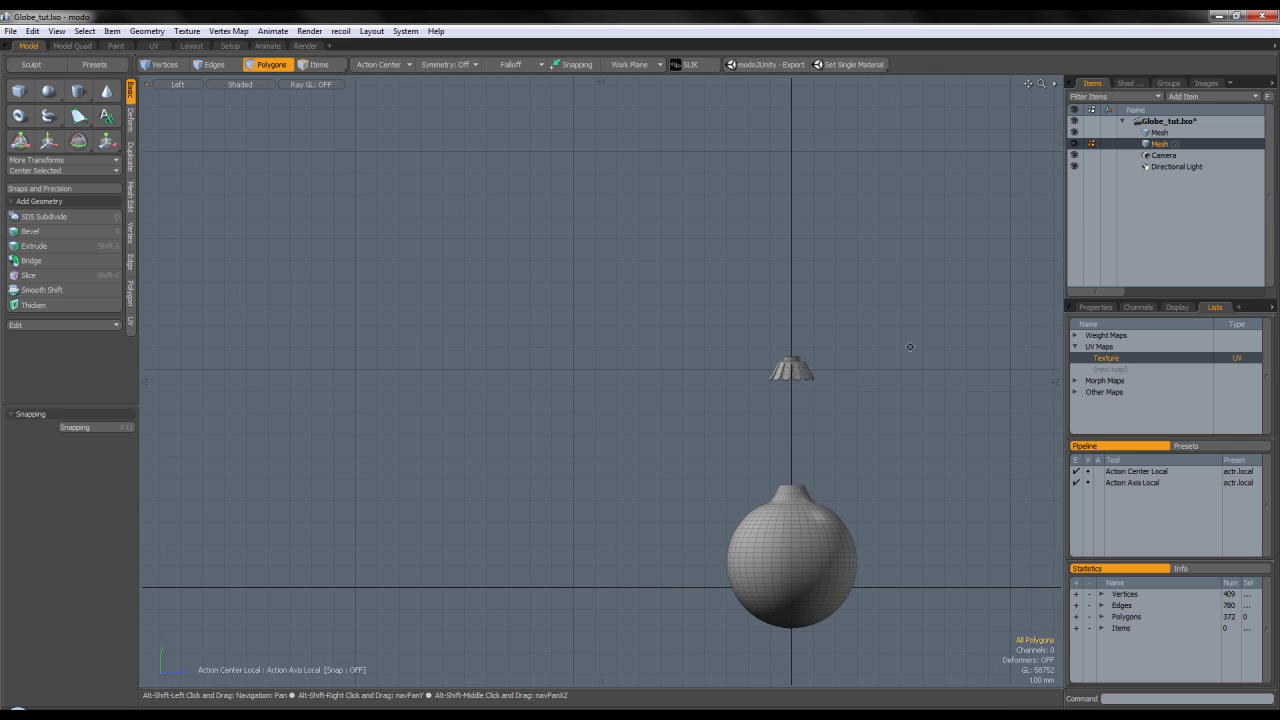
Move the cap down onto the globe's neck and isolate the cap in the perspective view
alt+shift+drag(794, 356, 657, 290)
key(w)
key(shift+a)
drag(601, 360, 820, 349)
key(q)
key(shift+h)
alt+drag(760, 320, 762, 268)
Select the vertices at the cap's petal tips and scale them to 102.5% in X and Z with the automatic action center
click(178, 66)
alt+drag(420, 340, 500, 349)
right_drag(555, 470, 1045, 340)
alt+drag(700, 330, 698, 430)
key(y)
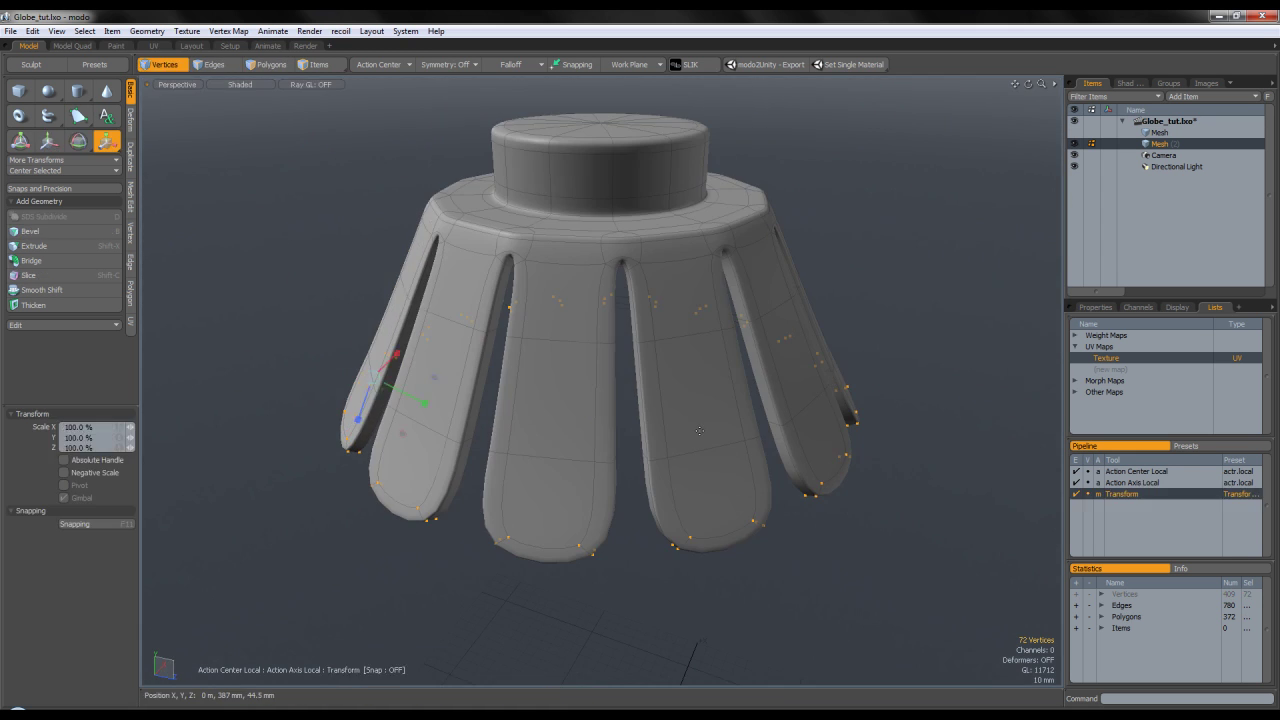
click(393, 67)
click(390, 92)
alt+drag(662, 385, 667, 448)
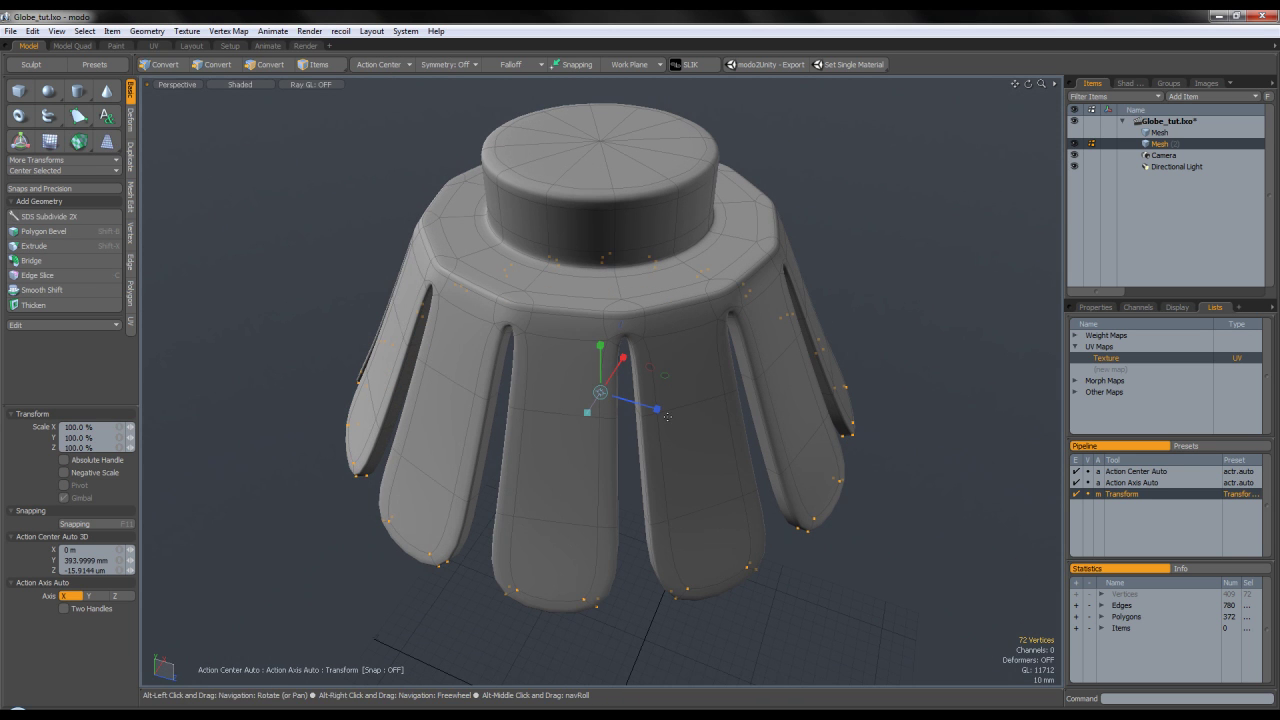
drag(664, 376, 670, 377)
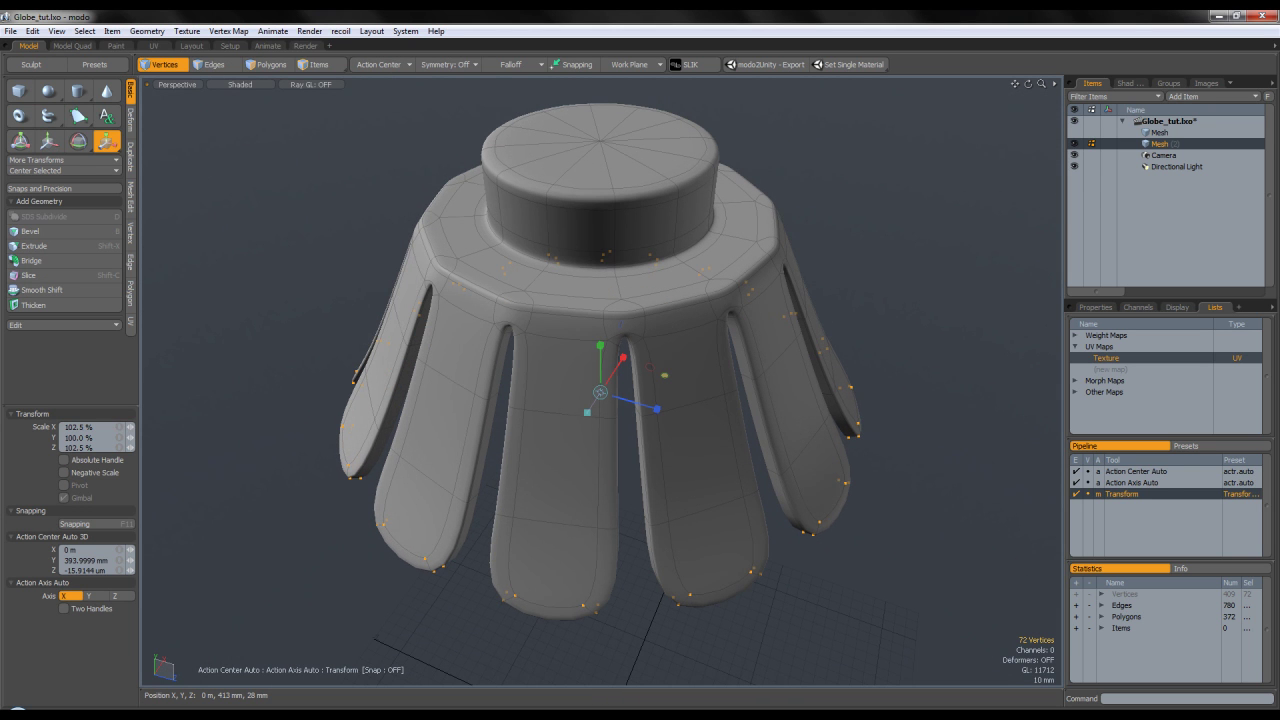
key(space)
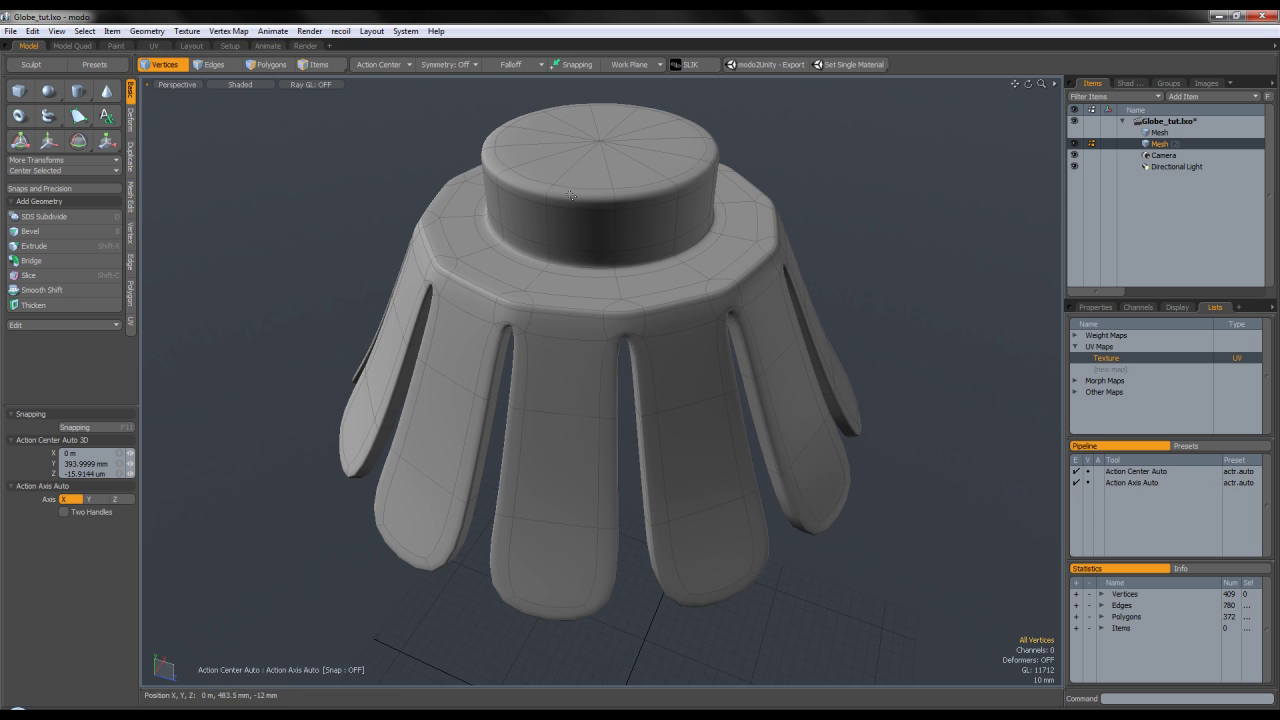
Show the globe mesh, make it the active mesh, and hide the cap
click(268, 64)
click(1160, 132)
click(1074, 132)
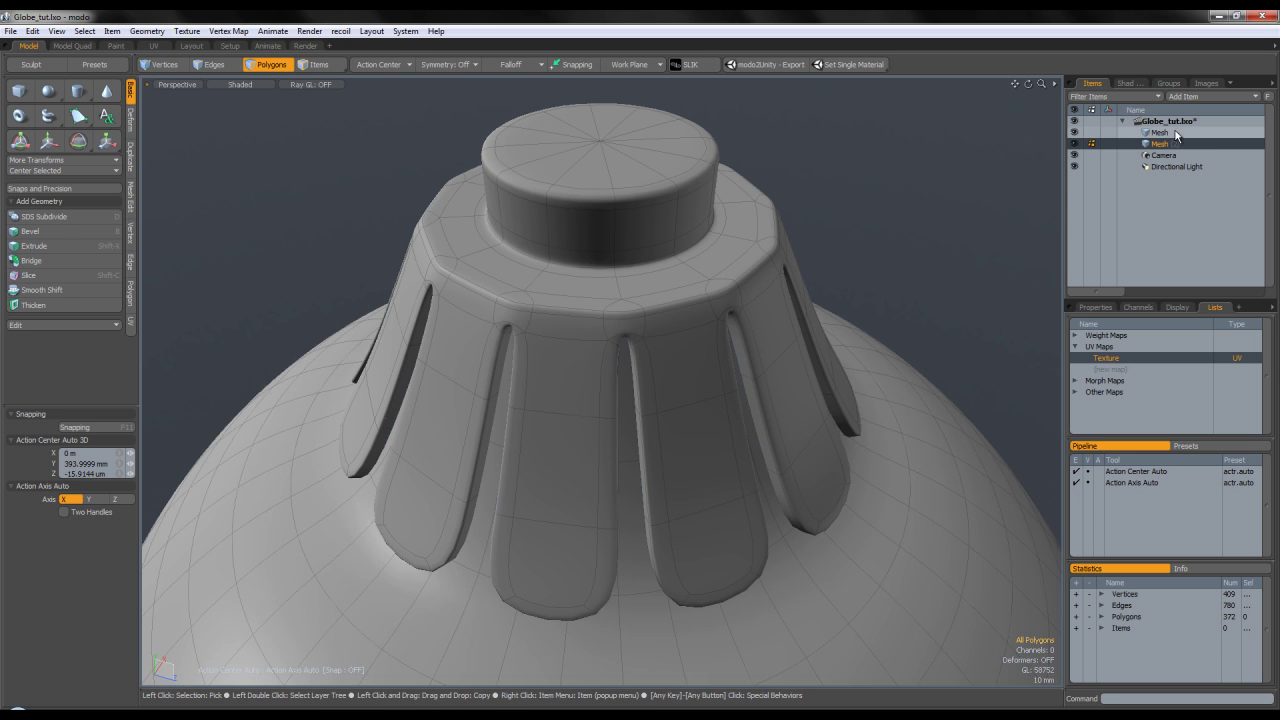
scroll(755, 310, down, 5)
alt+shift+drag(775, 250, 580, 240)
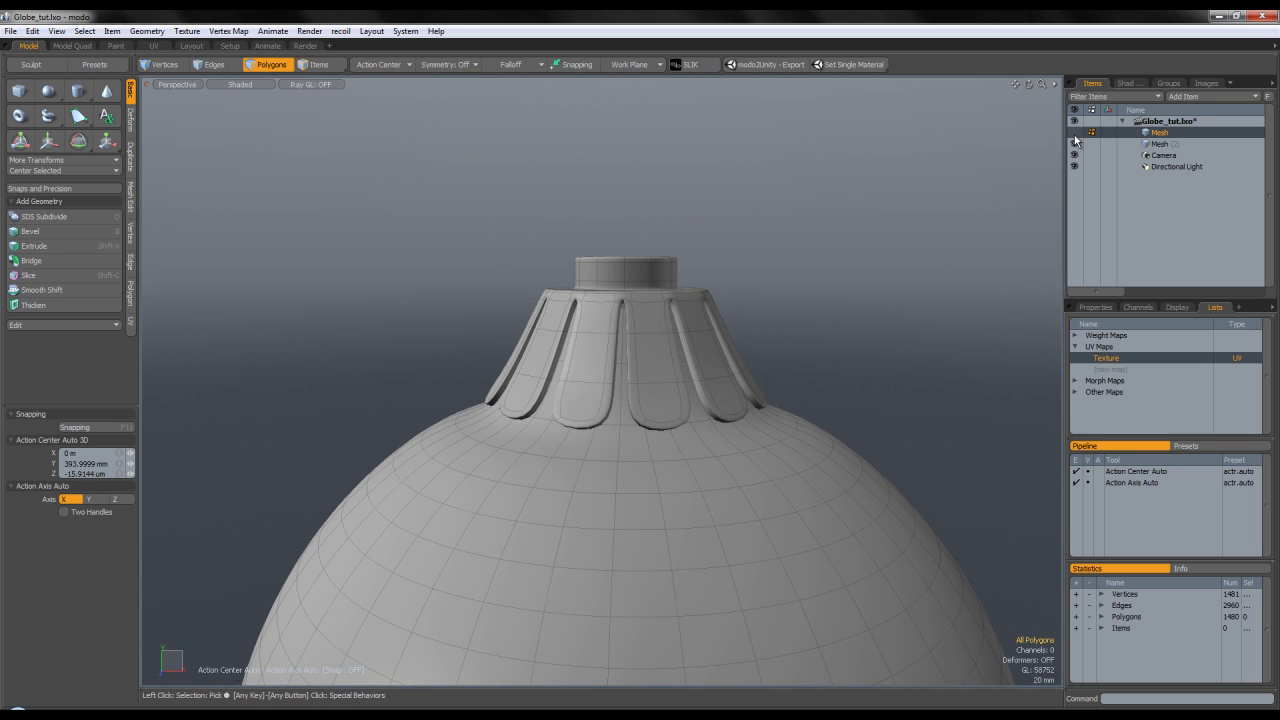
click(1075, 142)
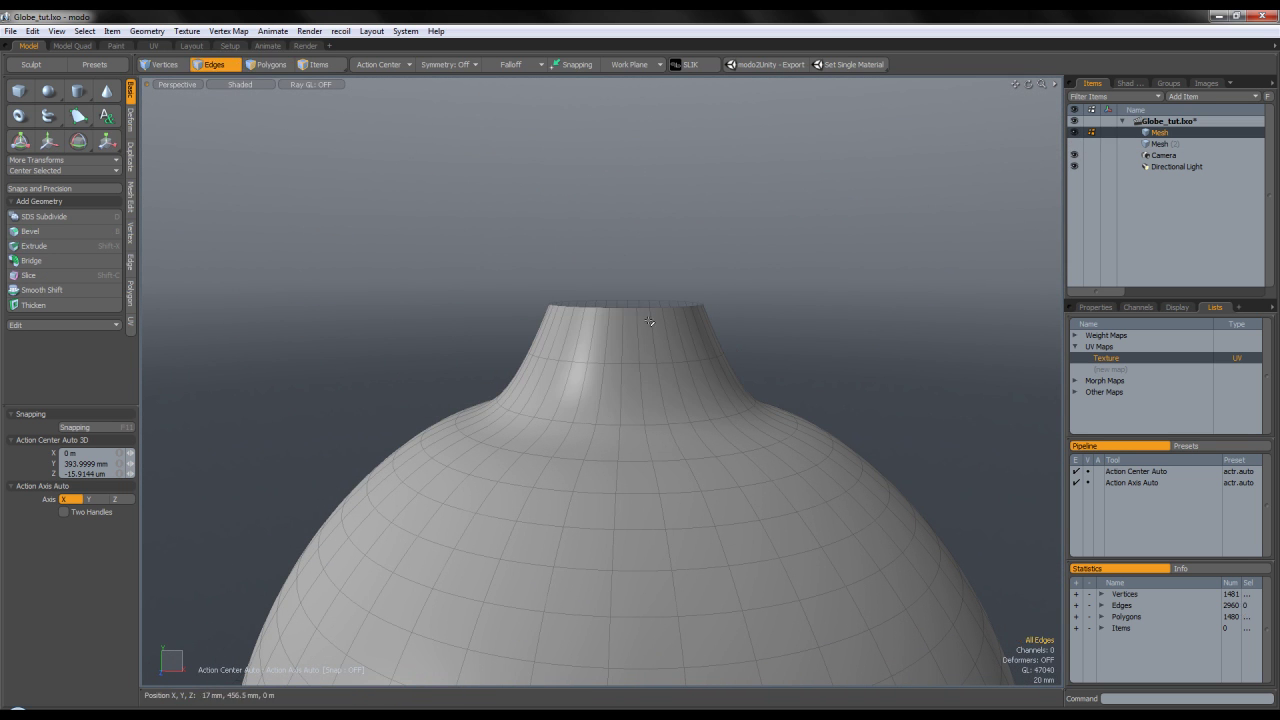
Extend the open edge loop at the top of the globe's neck slightly upward and clear the selection
key(shift+x)
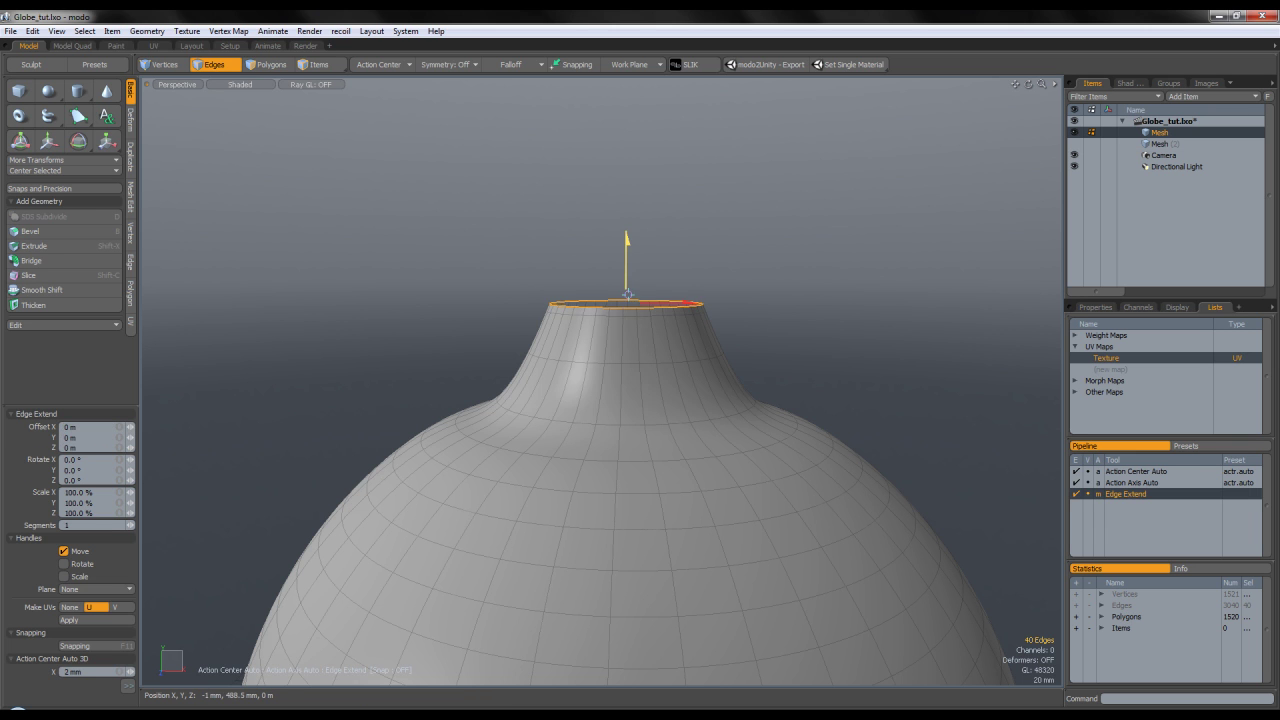
drag(627, 294, 628, 292)
key(space)
click(1042, 177)
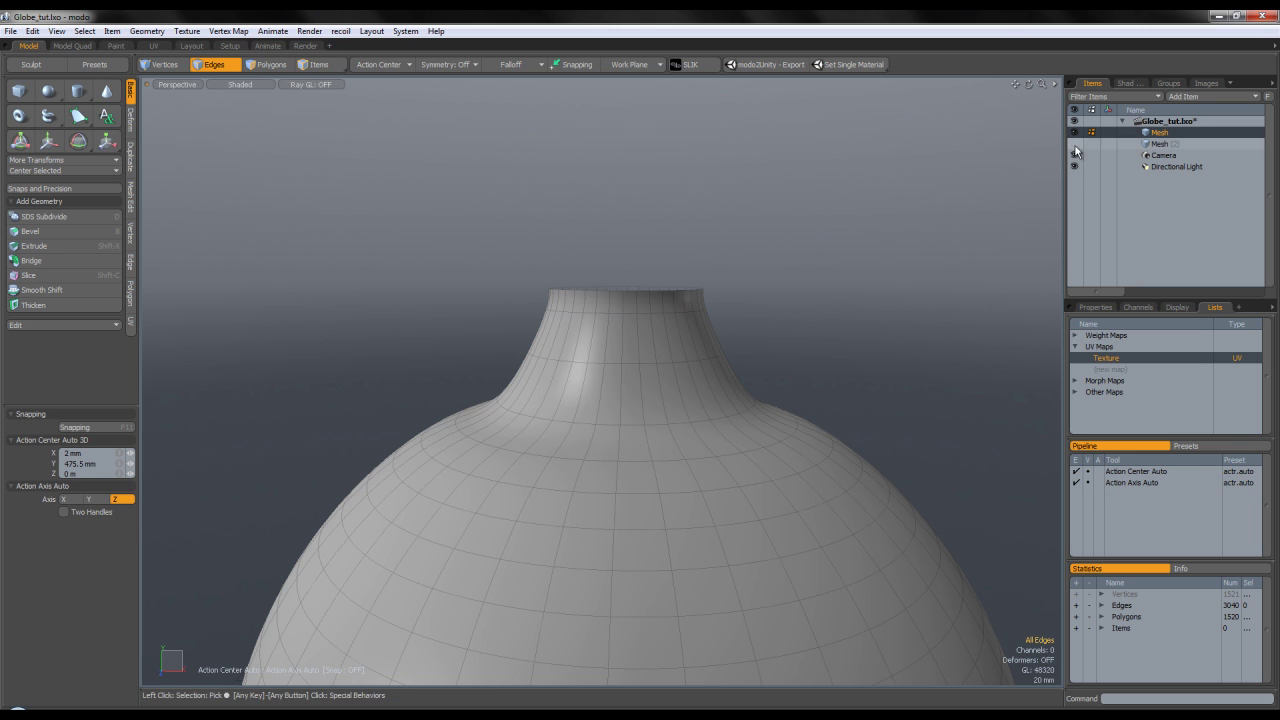
Show the cap again and move the neck's top edge loop down 500 um so it no longer pokes through
click(1073, 145)
scroll(653, 362, up, 6)
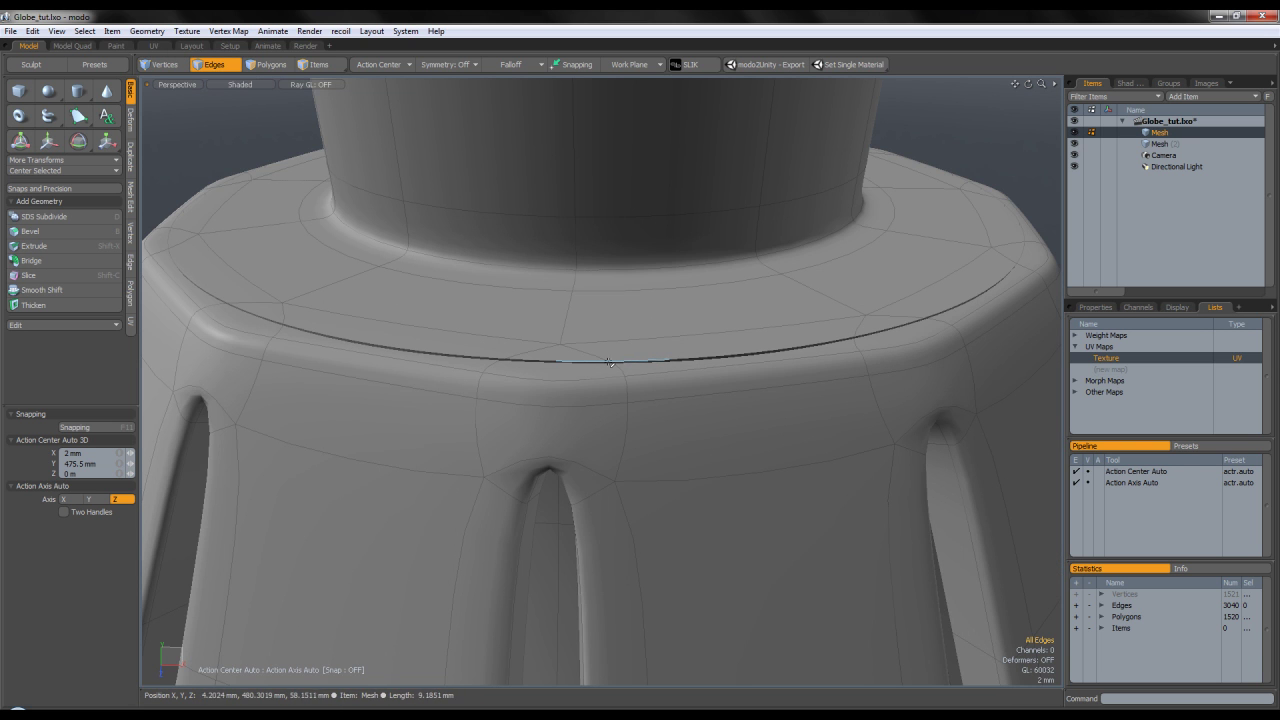
scroll(578, 359, up, 3)
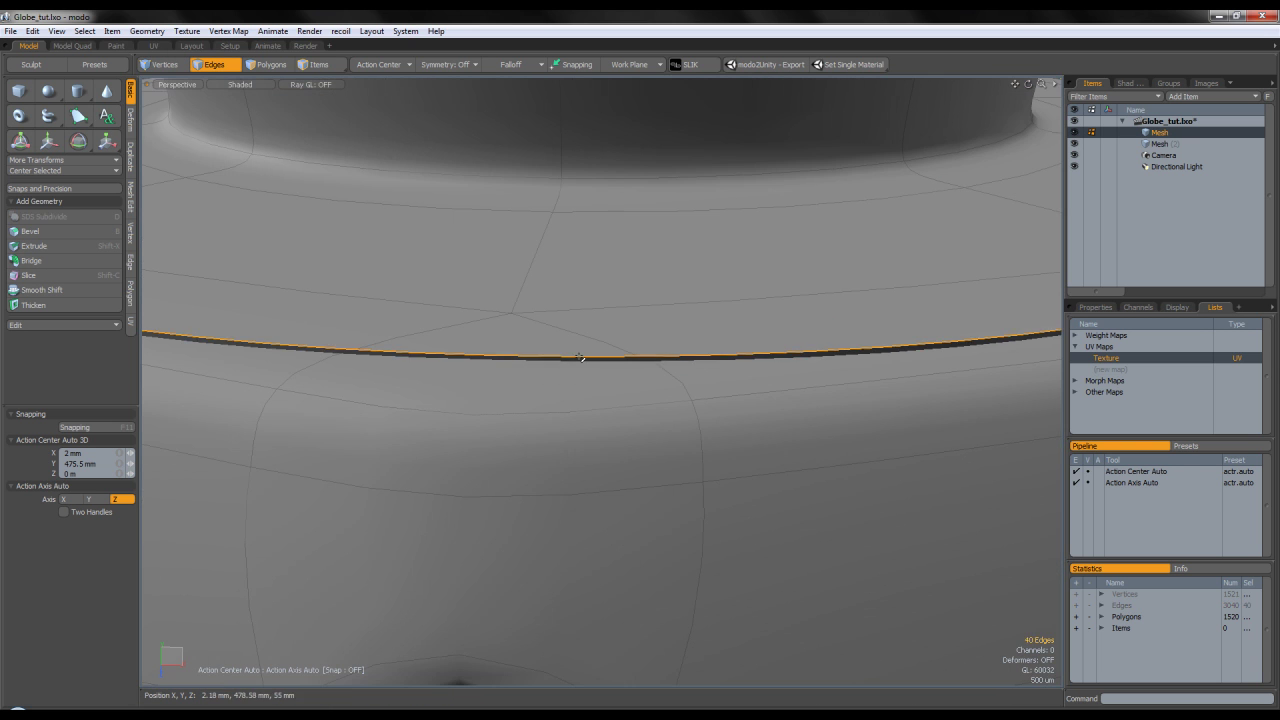
double_click(580, 357)
scroll(580, 357, down, 3)
key(w)
drag(604, 166, 604, 170)
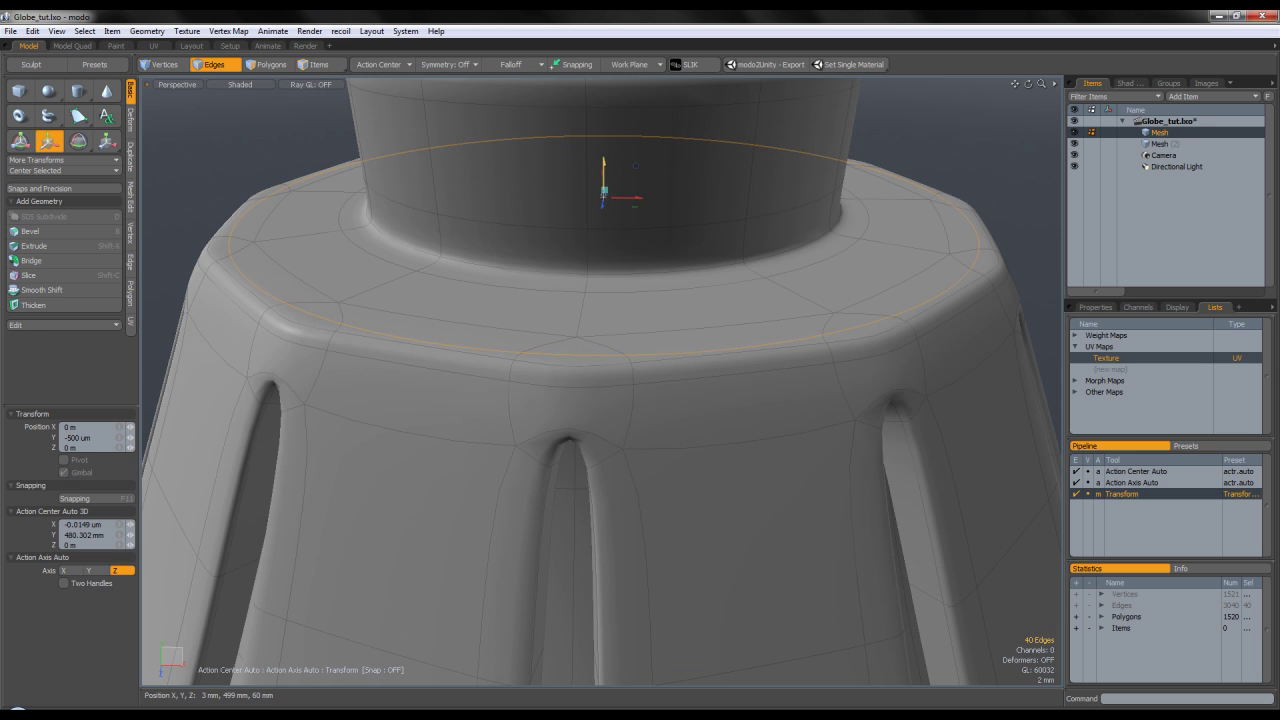
key(space)
scroll(600, 380, down, 10)
click(270, 64)
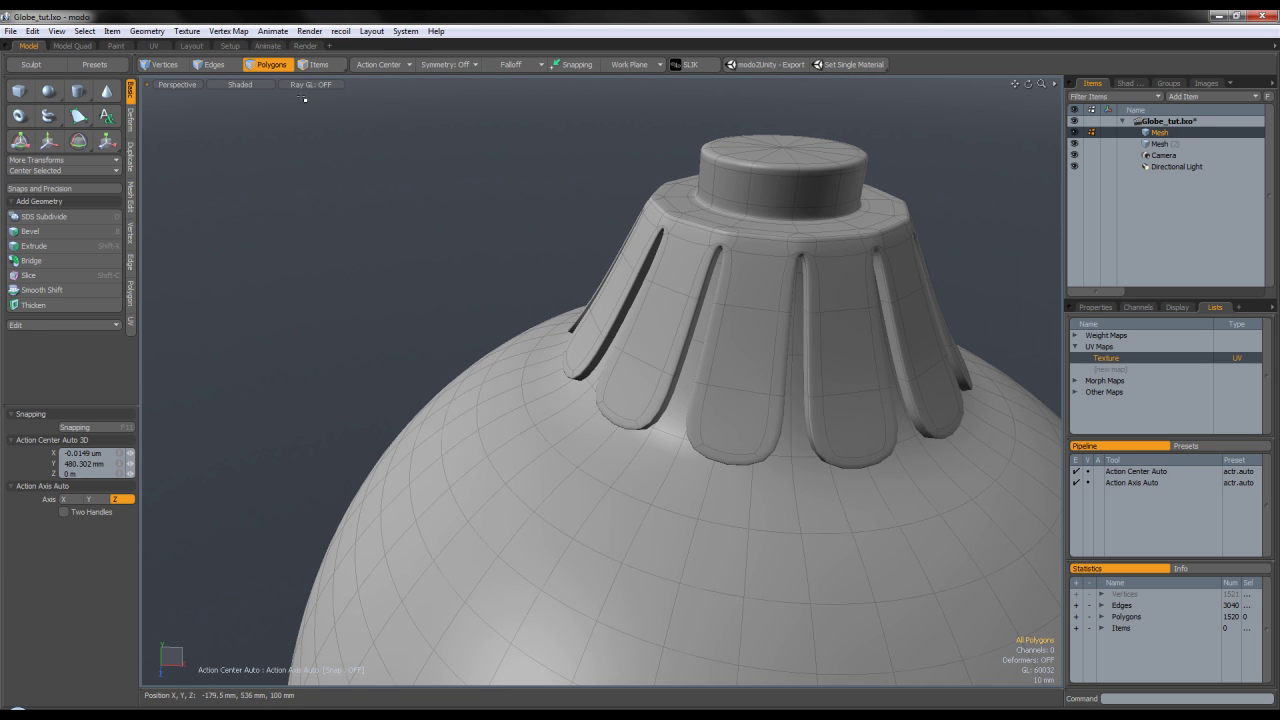
Make the cap mesh active and, in the Left view, draw a torus about 13 mm in radius centered above the knob
click(1160, 143)
scroll(683, 370, up, 5)
alt+drag(683, 370, 453, 267)
scroll(681, 376, down, 5)
click(63, 145)
key(KP_3)
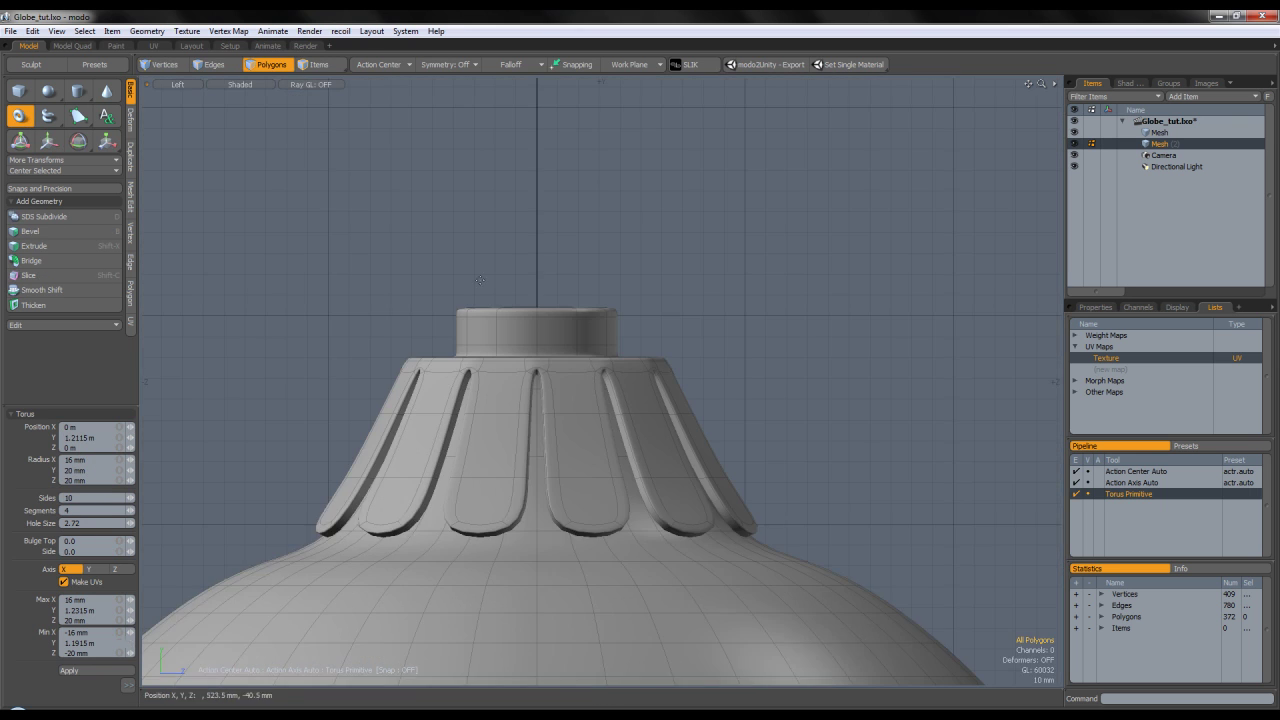
drag(561, 235, 474, 157)
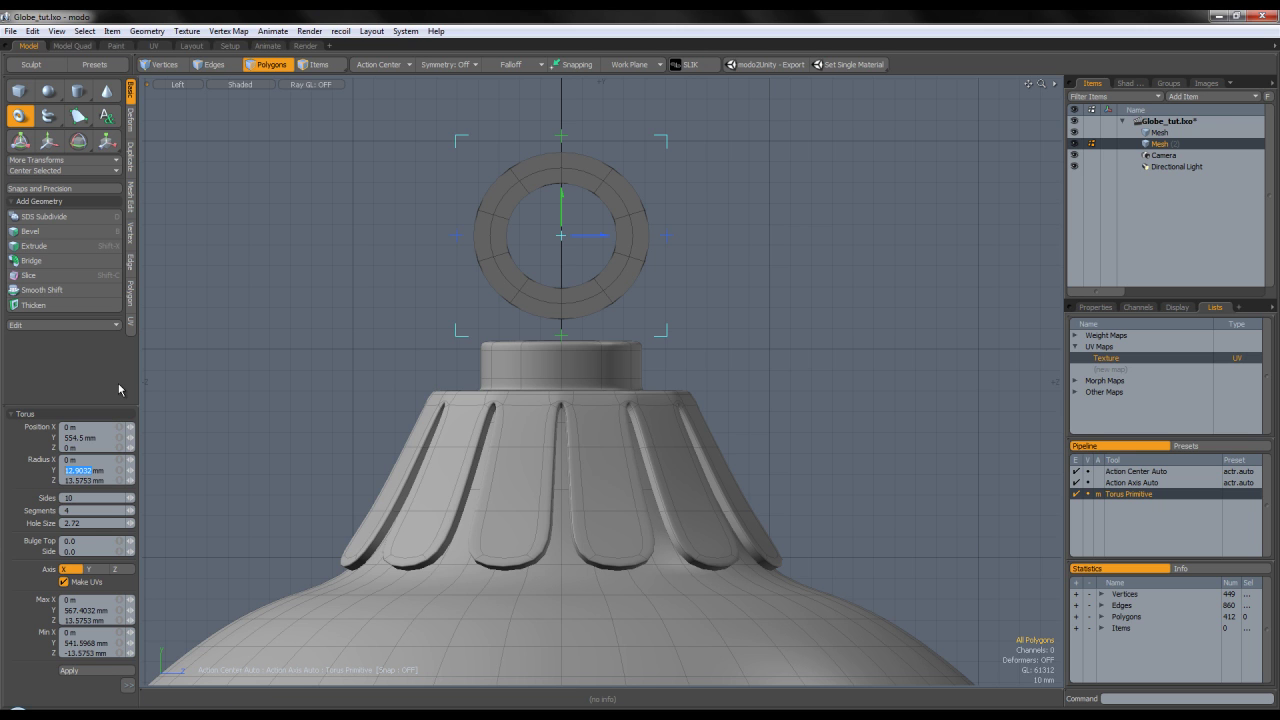
Try torus radii of 15 mm in Y and Z, with 10 mm and 20 mm in X
key(Tab)
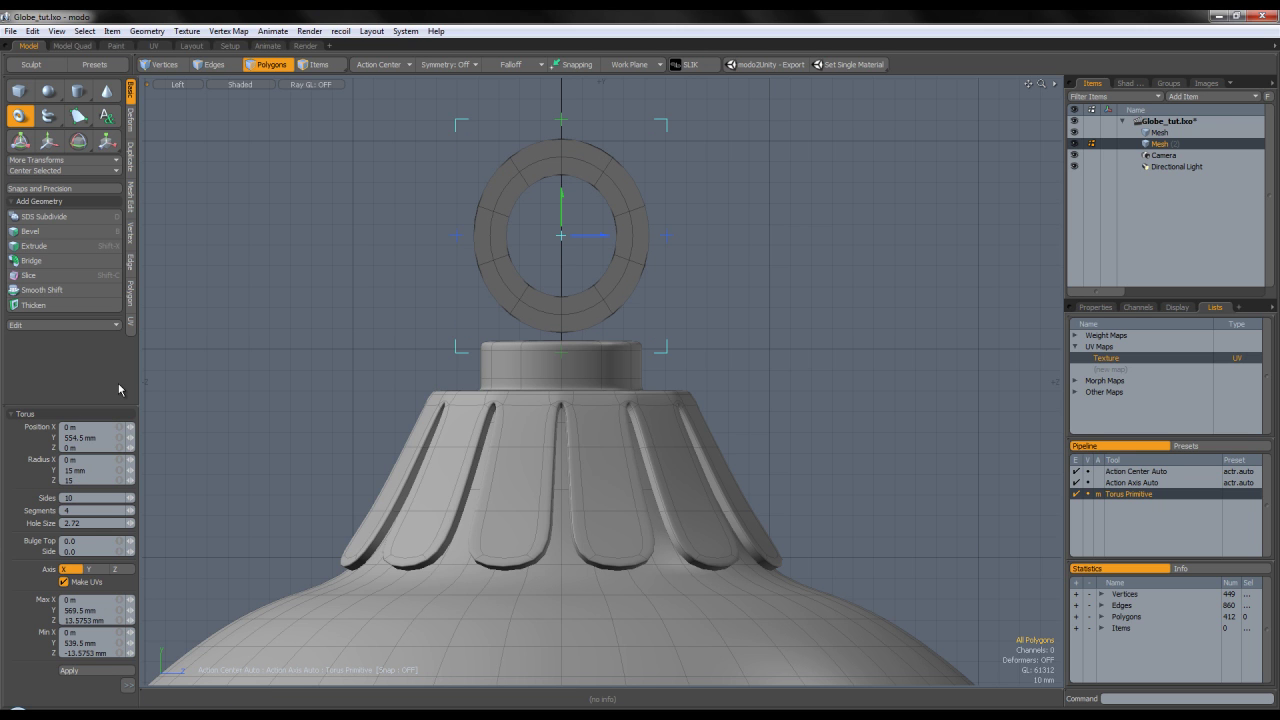
key(Return)
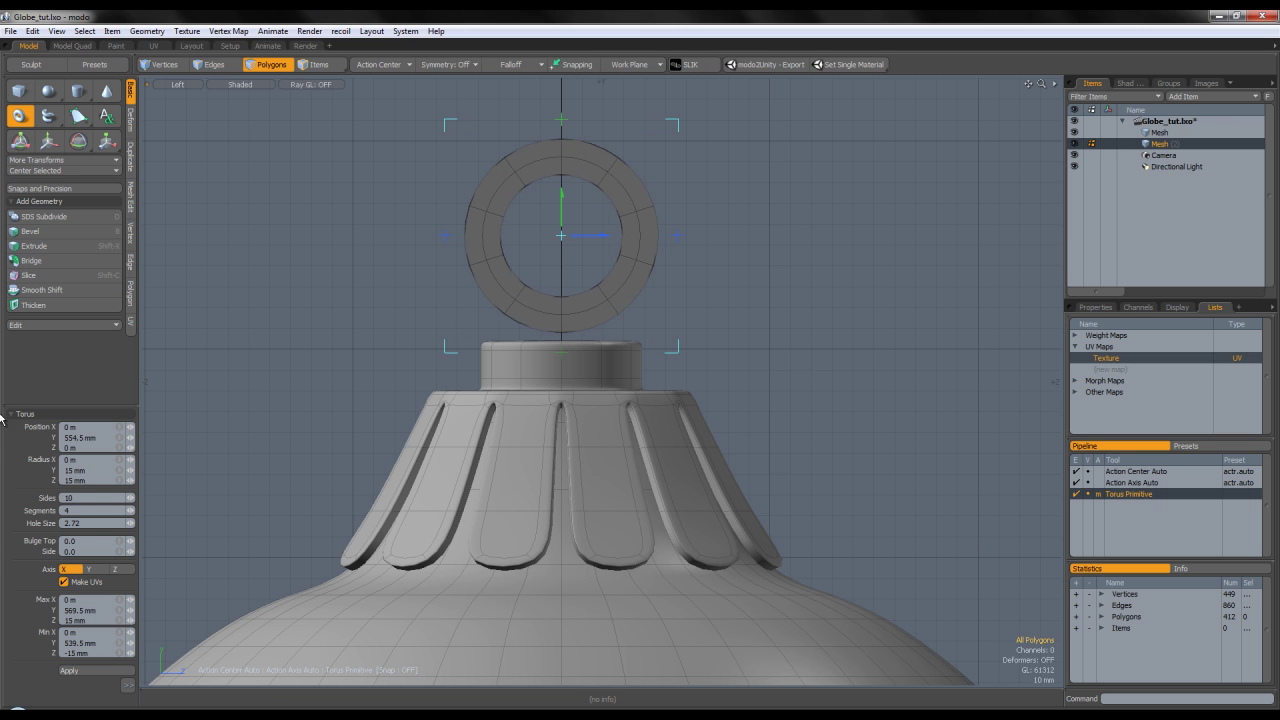
click(92, 459)
text(10mm)
key(Return)
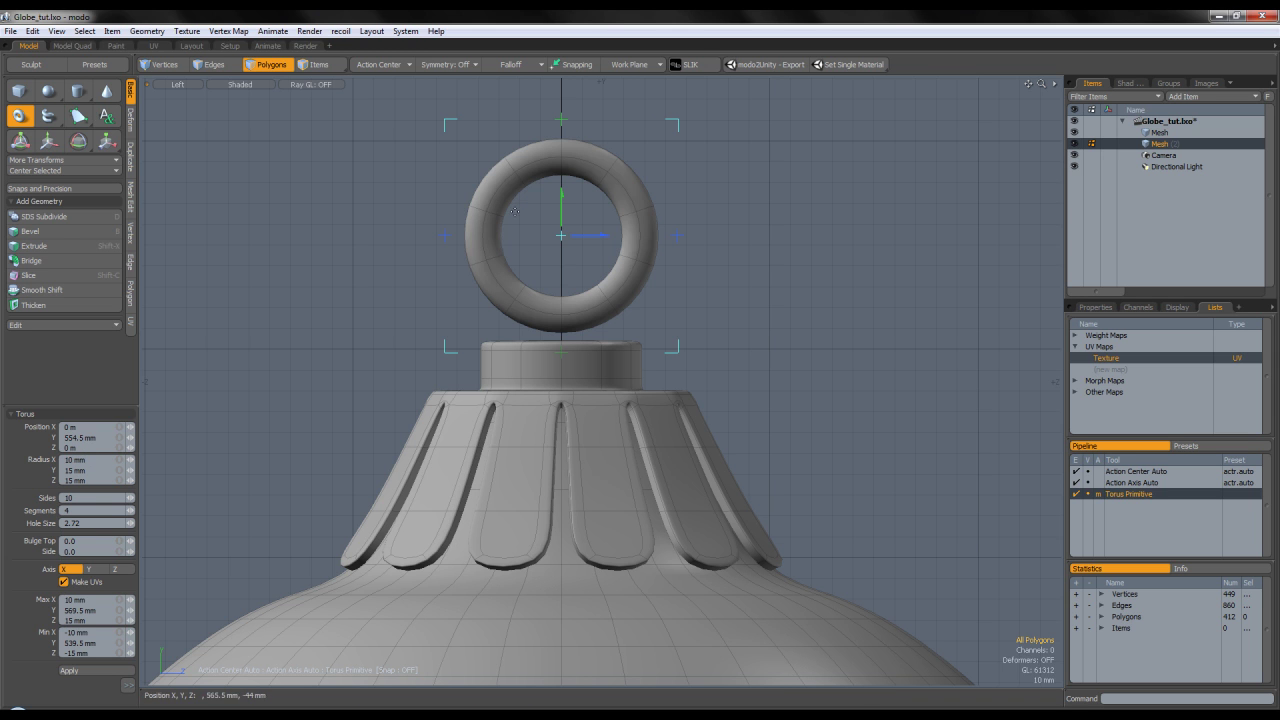
alt+drag(534, 206, 582, 250)
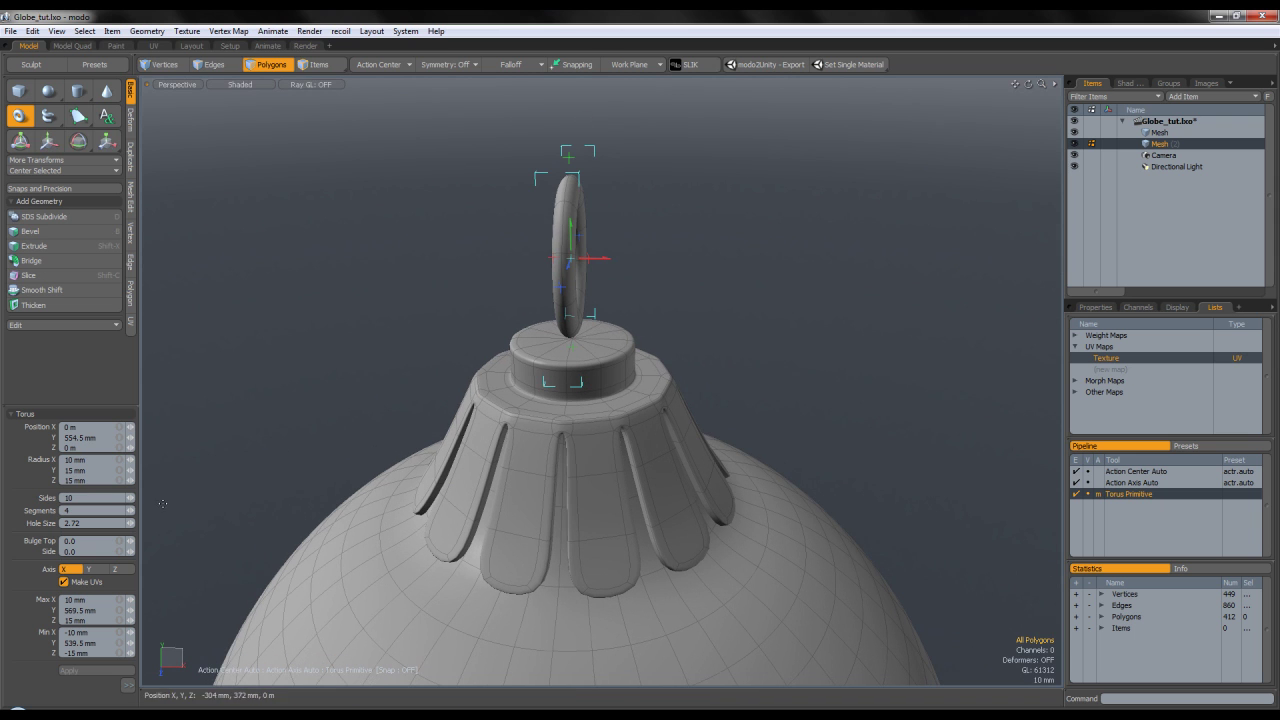
click(75, 459)
text(20mm)
key(Return)
Set the torus radii to 15 mm in X and 20 mm in Y and Z
alt+drag(420, 320, 477, 346)
click(68, 459)
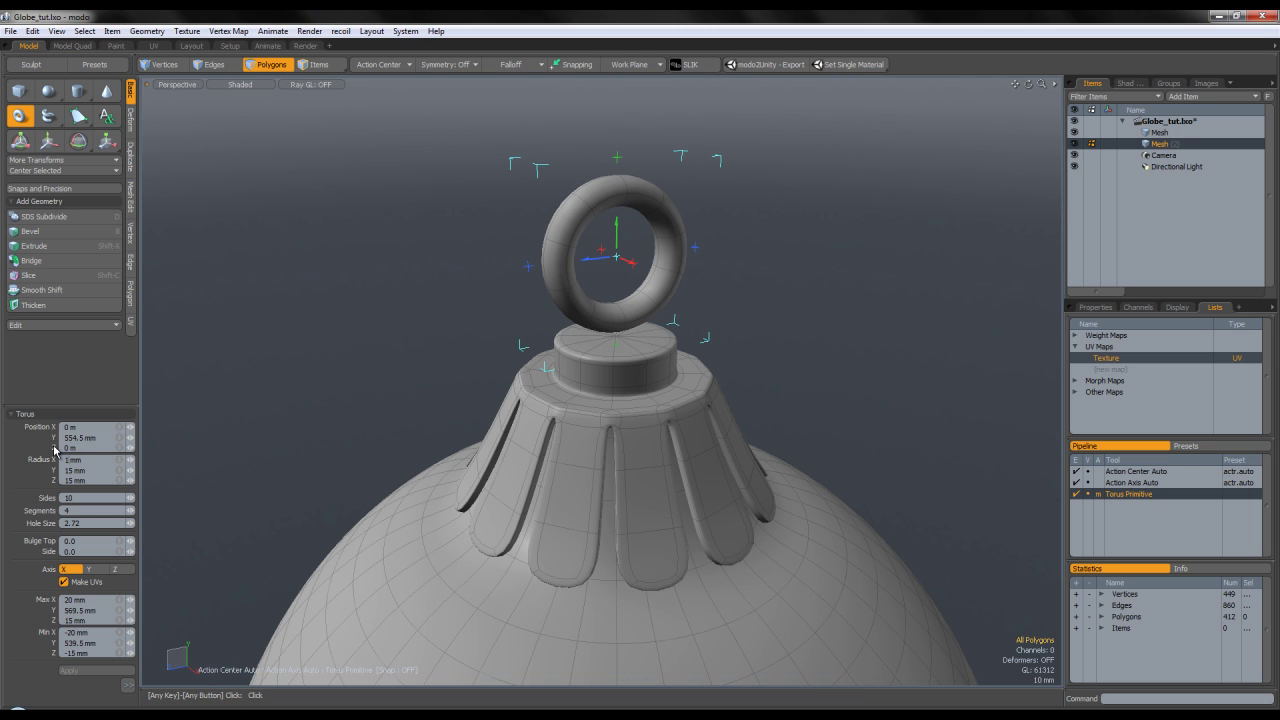
text(15)
key(Tab)
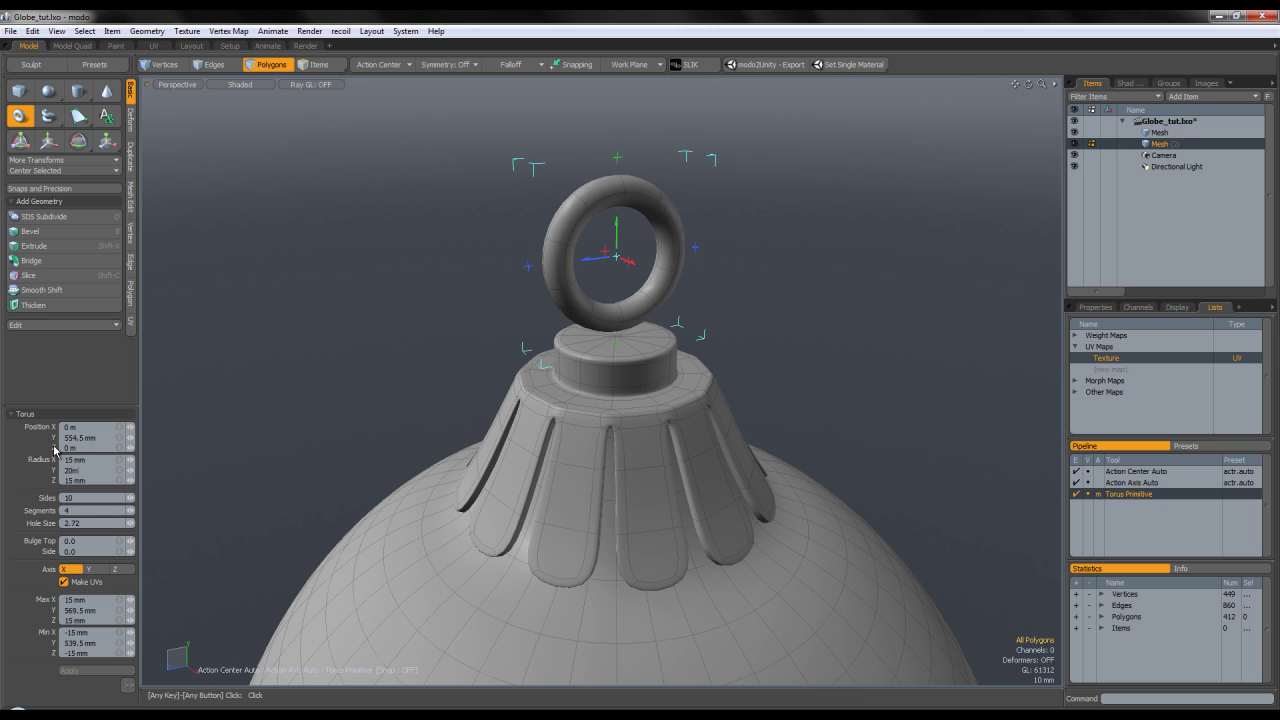
key(Tab)
text(20 m)
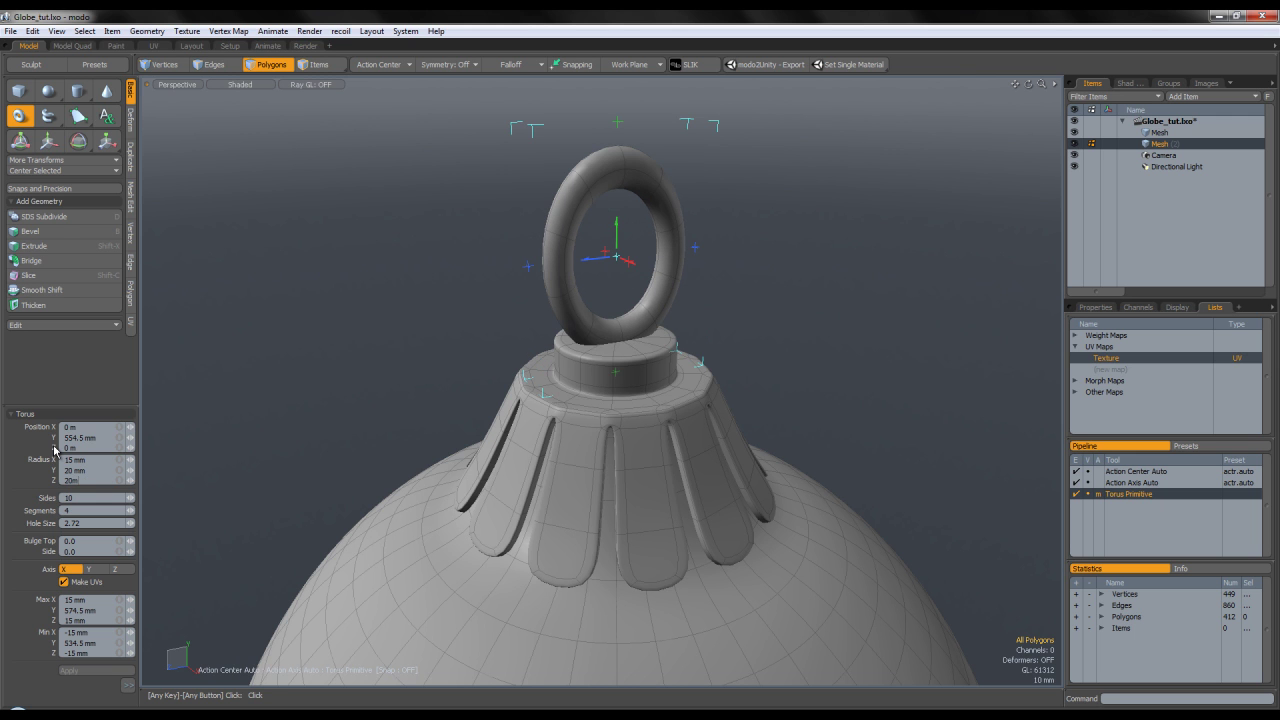
text(m)
key(Return)
Finish the torus, select the whole ring and scale it down to suit the knob
alt+drag(320, 185, 371, 170)
key(q)
double_click(709, 259)
alt+drag(727, 160, 672, 266)
key(y)
key(q)
Delete the ring's lower polygons, selected in the Left view, and select the remaining arch in the perspective view
key(ctrl+space)
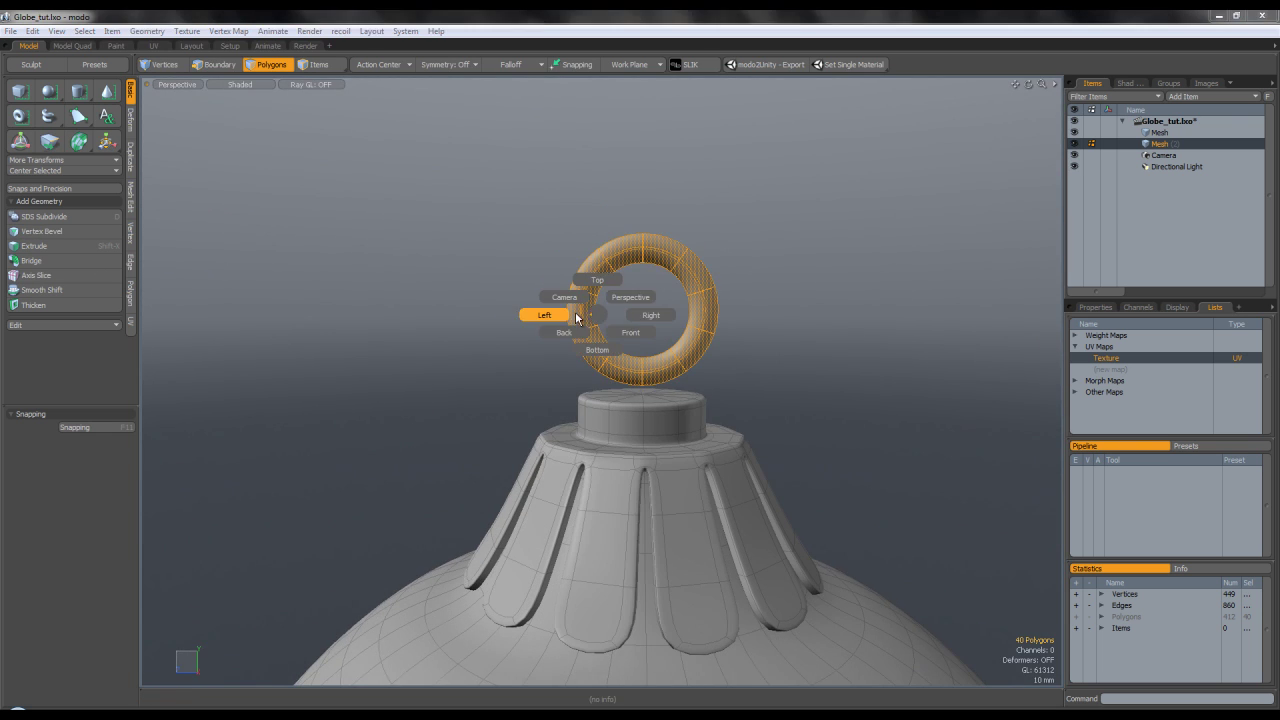
click(560, 315)
click(666, 352)
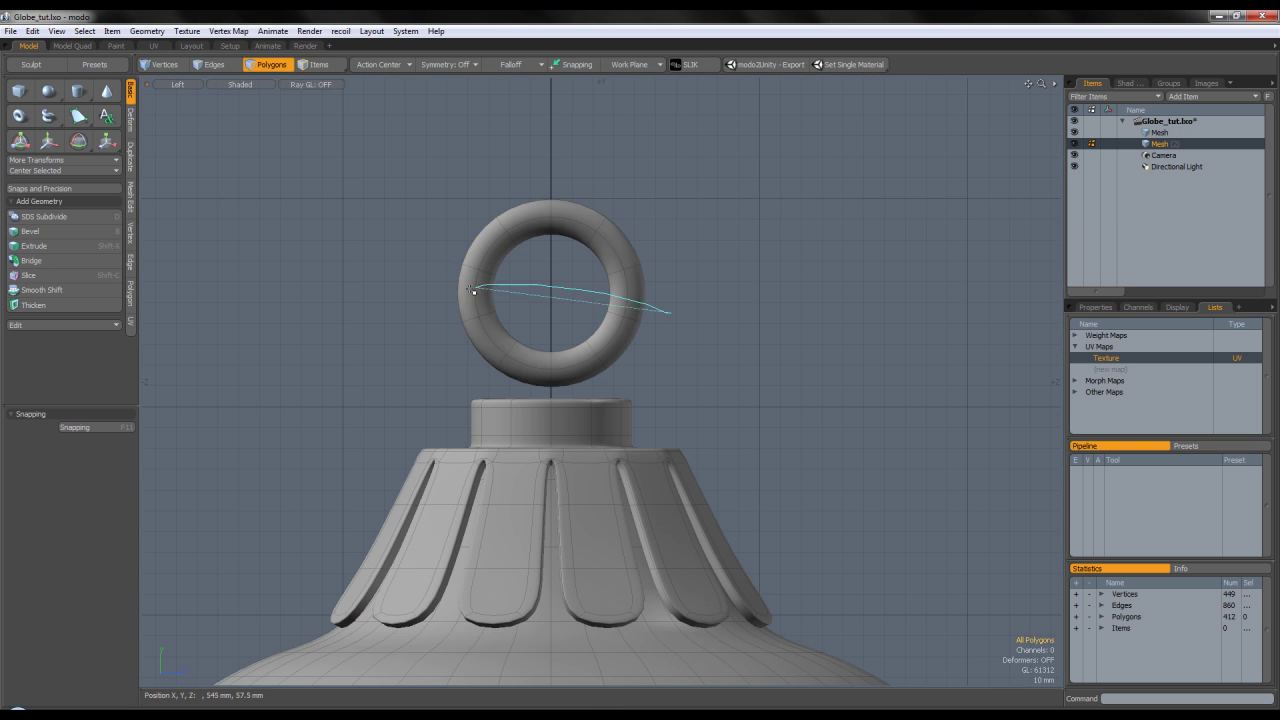
right_drag(836, 292, 829, 290)
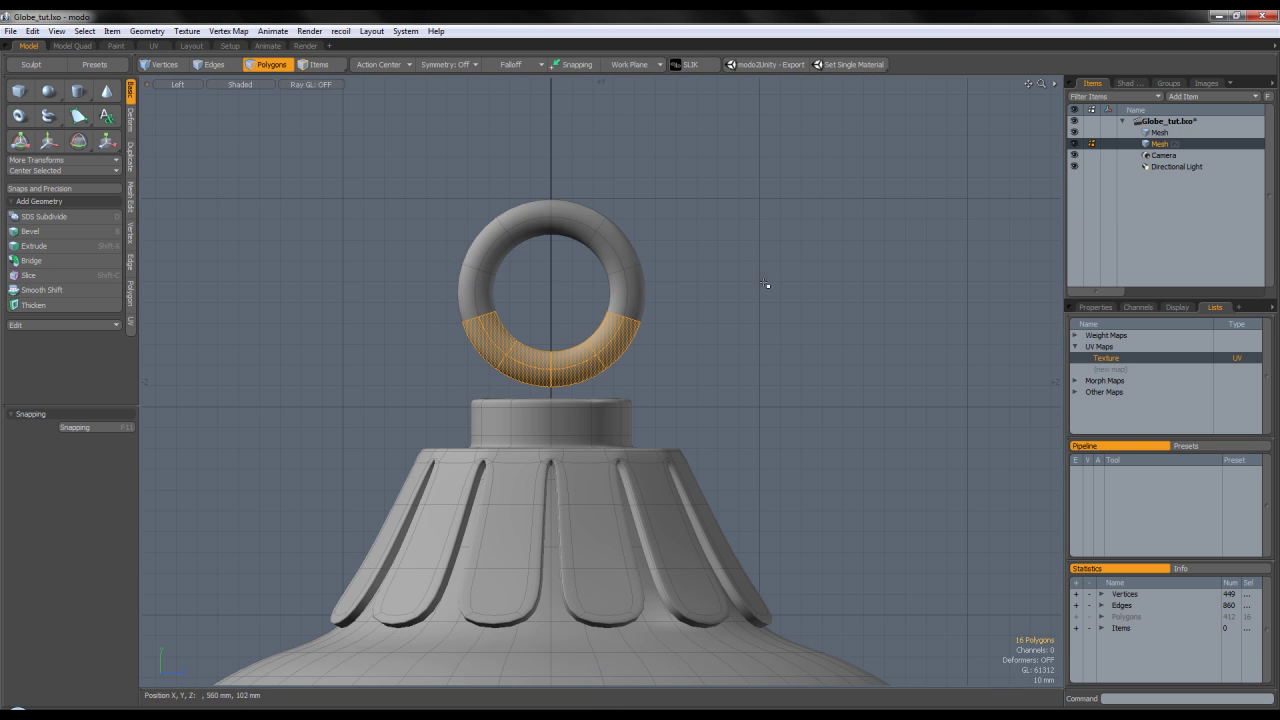
key(ctrl+space)
click(803, 286)
key(Delete)
alt+drag(674, 328, 661, 300)
double_click(655, 292)
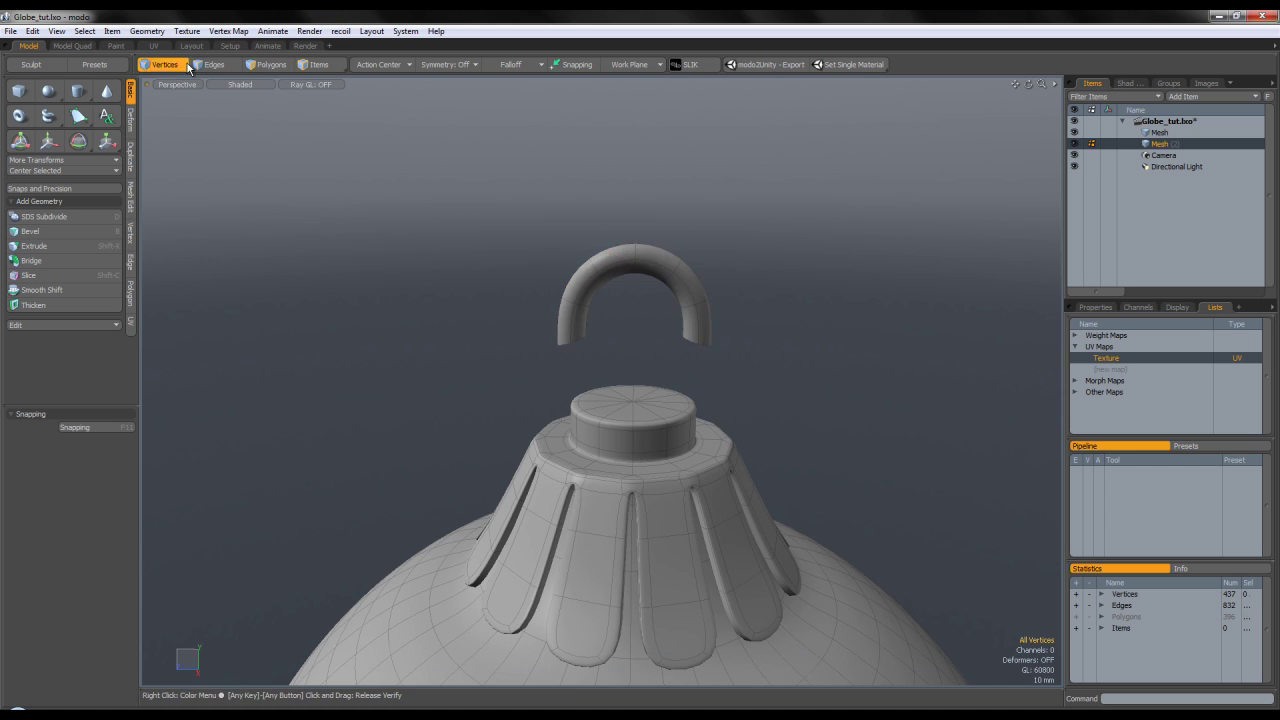
Select the vertices at both open ends of the arch and scale them to 84% in Z
click(187, 65)
right_drag(568, 321, 524, 344)
right_drag(816, 307, 816, 309)
key(y)
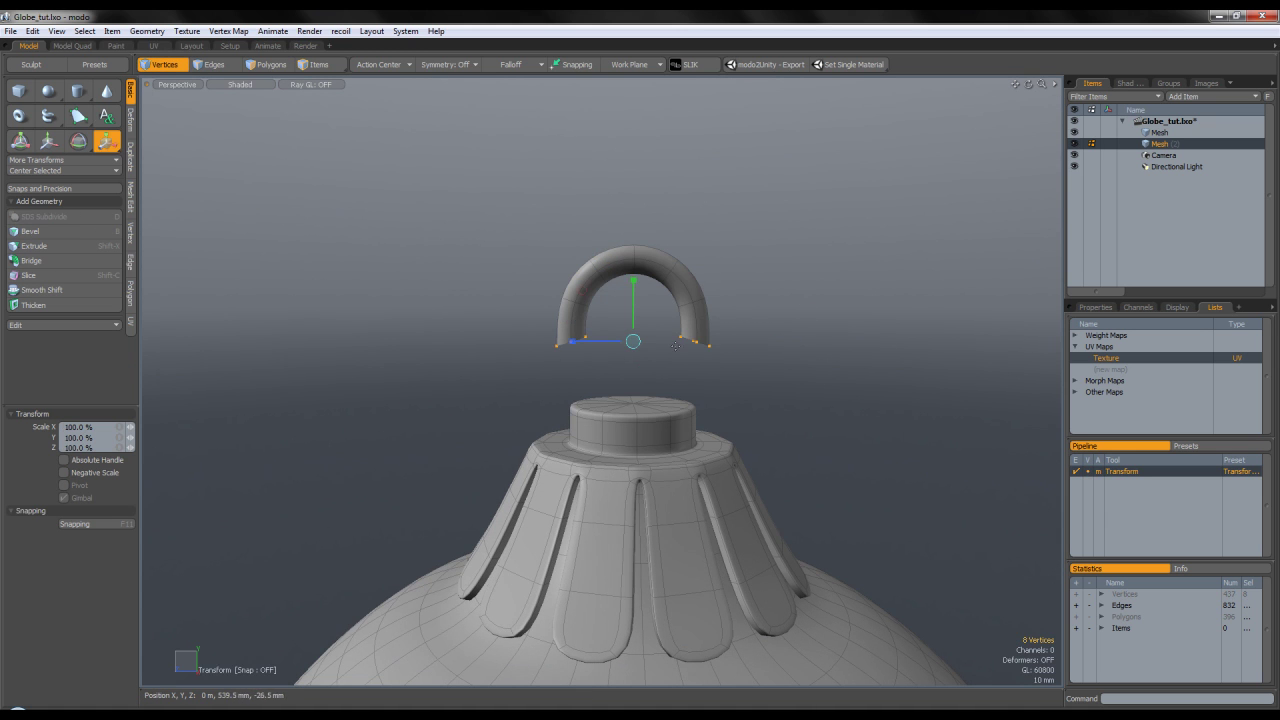
alt+drag(640, 340, 600, 345)
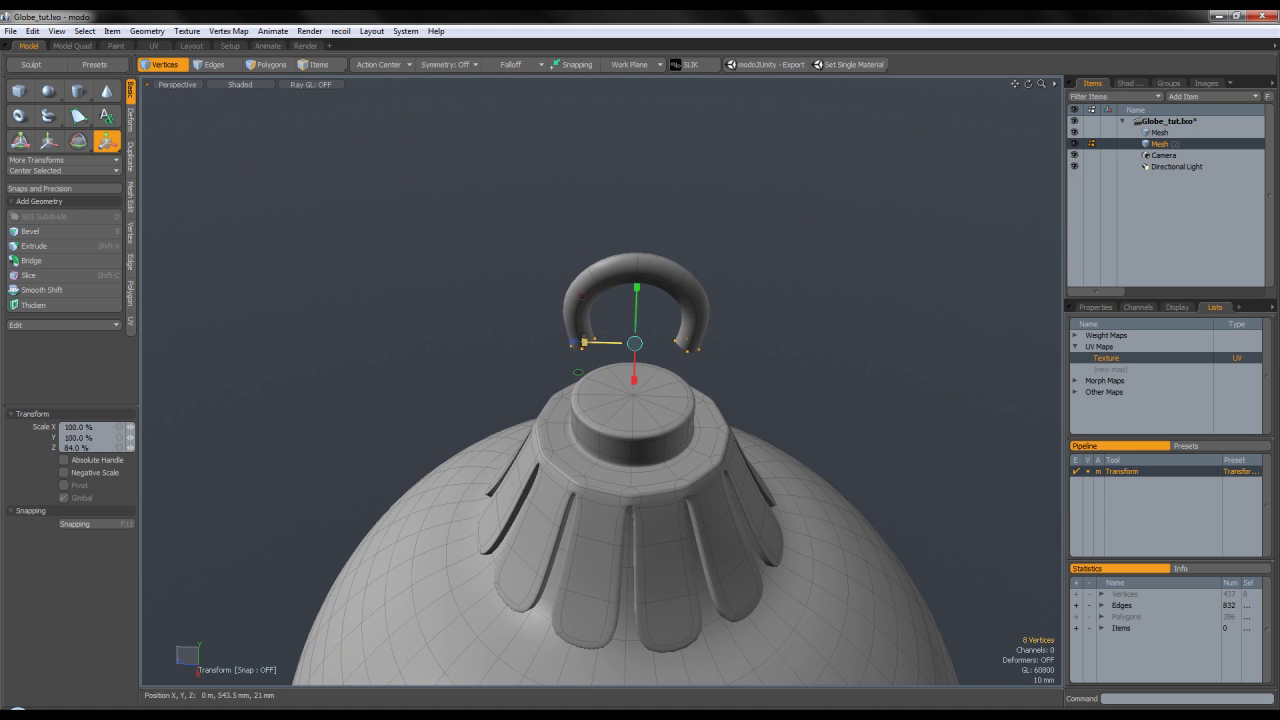
key(space)
Move the selected arch down onto the top of the cap's knob
click(266, 64)
key(w)
scroll(521, 342, up, 3)
key(ctrl+z)
alt+drag(638, 271, 540, 205)
key(space)
key(w)
drag(633, 275, 647, 321)
key(space)
Convert the arch's polygons to Catmull-Clark subdivision surfaces
key(Tab)
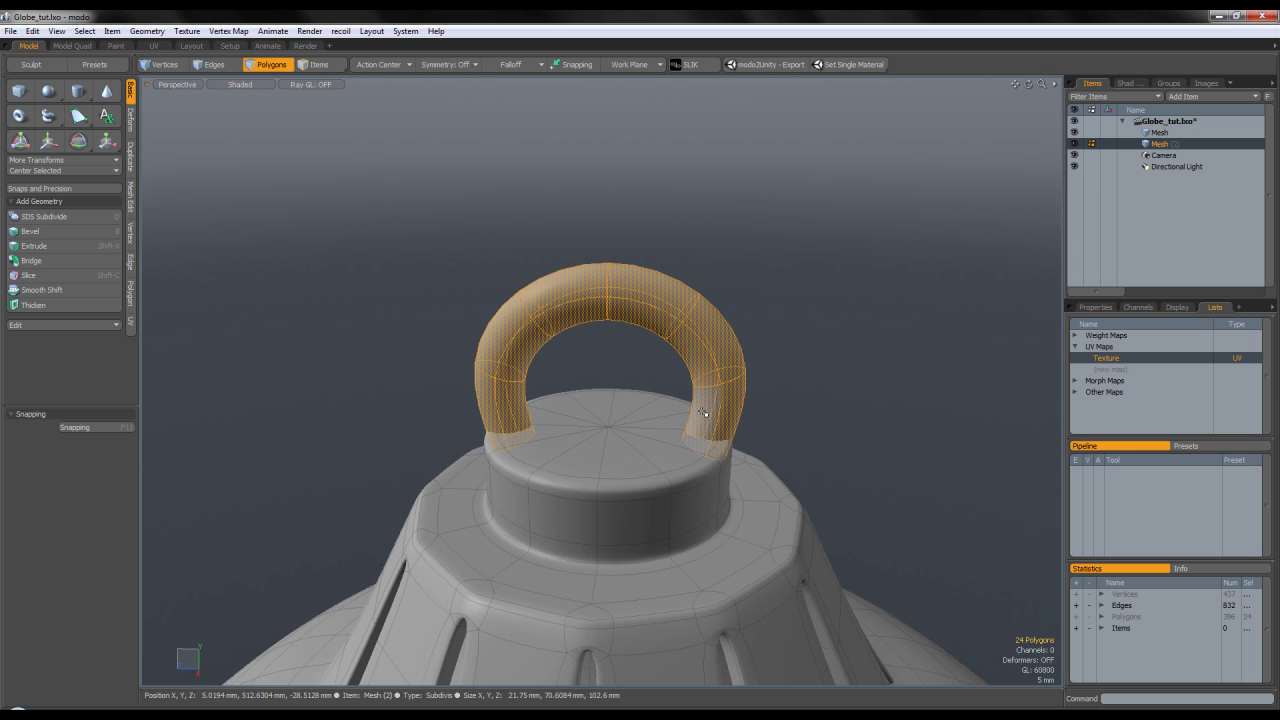
key(y)
key(space)
key(Tab)
key(shift+Tab)
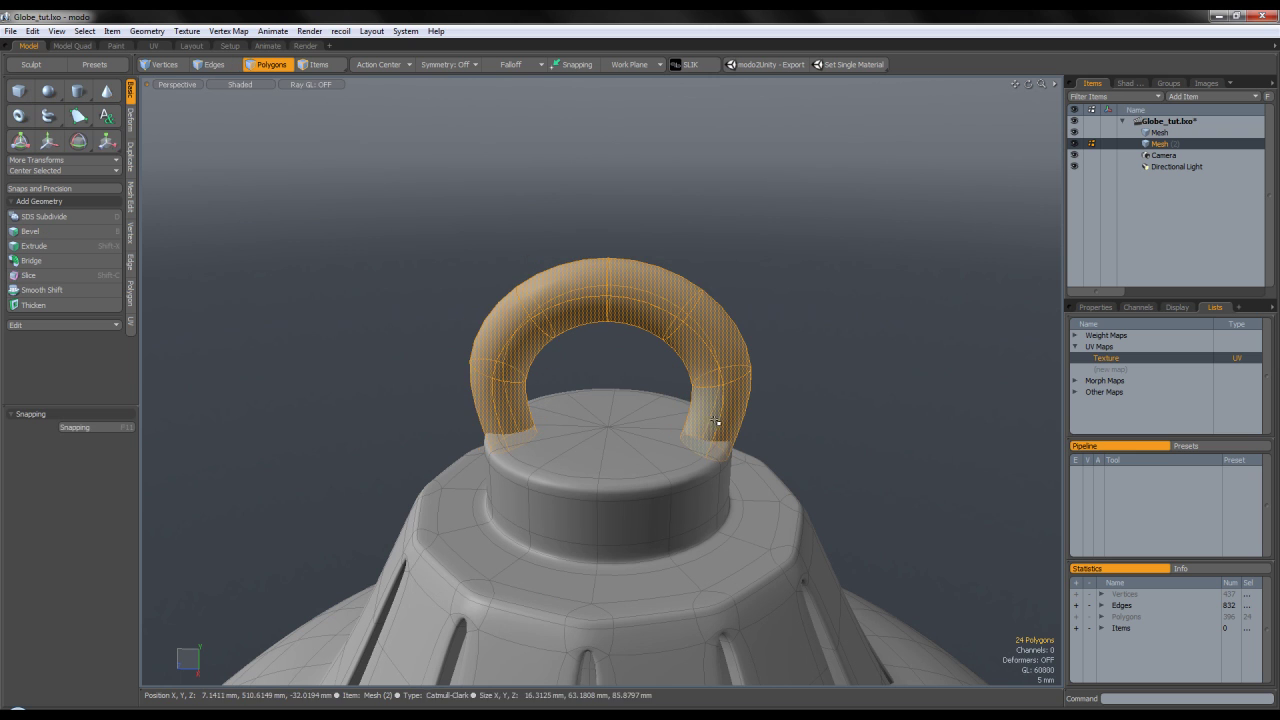
Scale the arch narrower in Z and flatter in height, and move it down about 5 mm into the knob
key(y)
drag(547, 350, 573, 354)
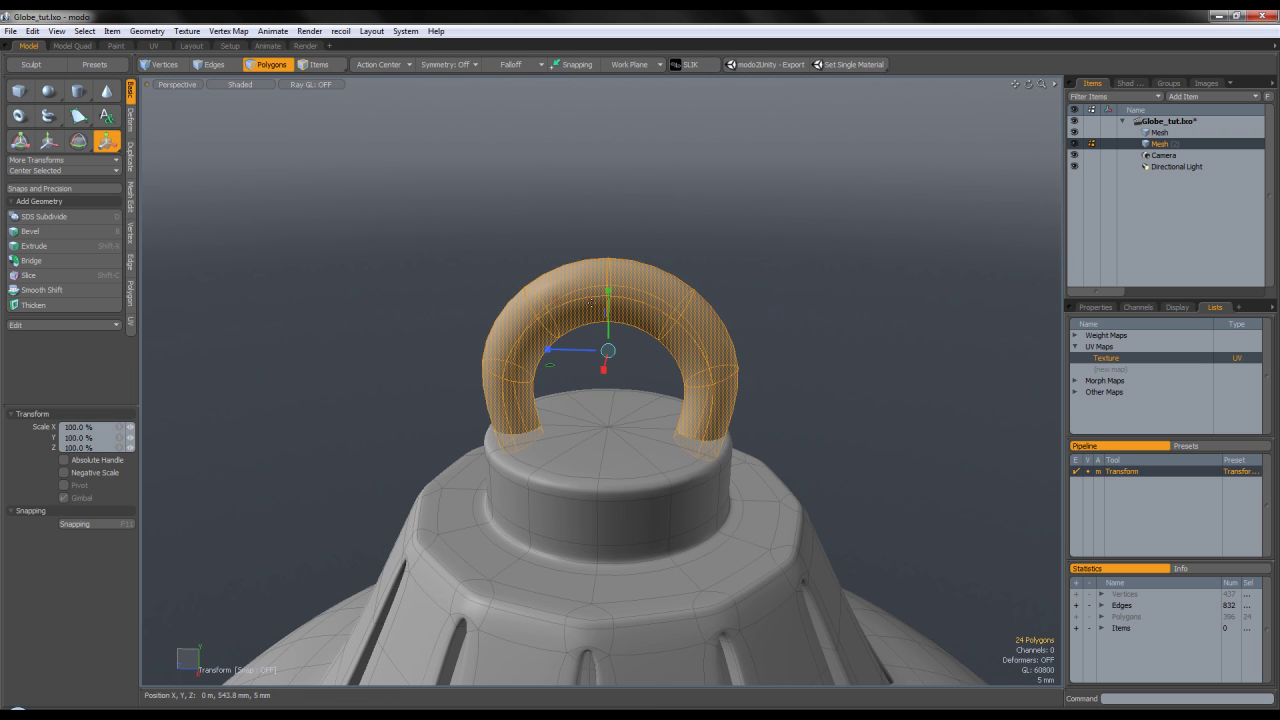
key(w)
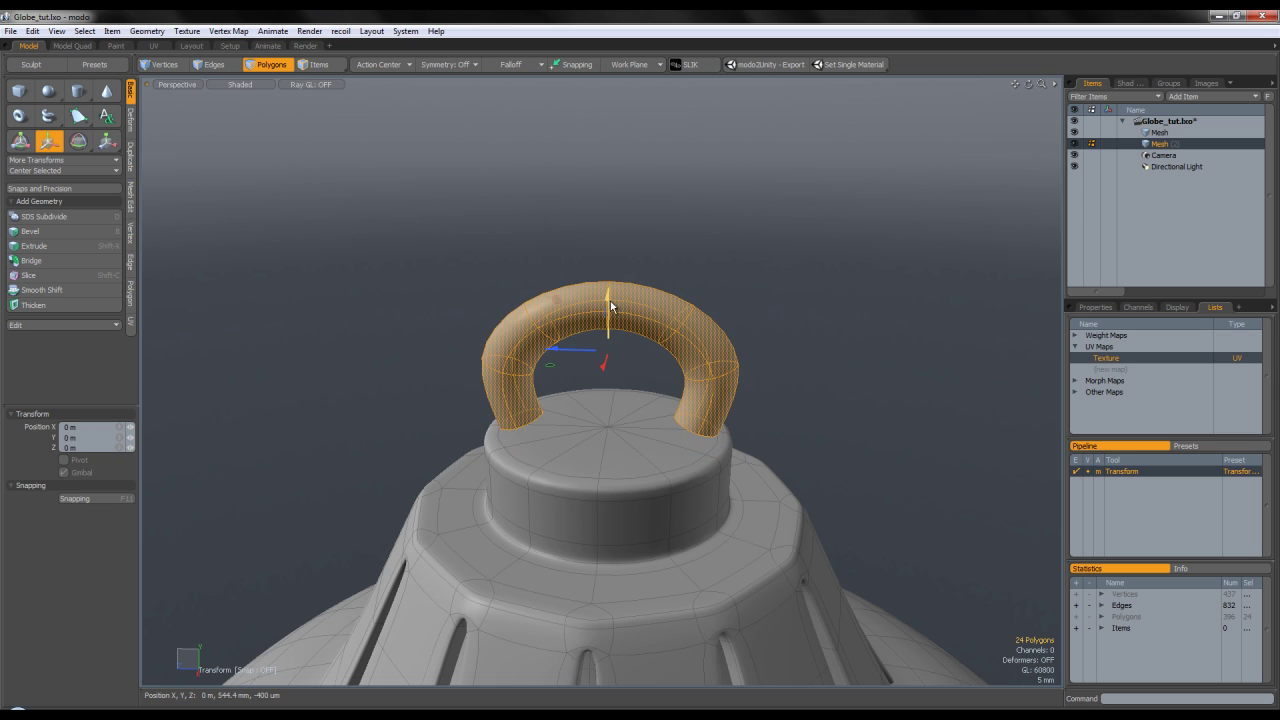
alt+drag(610, 301, 605, 252)
drag(612, 297, 613, 312)
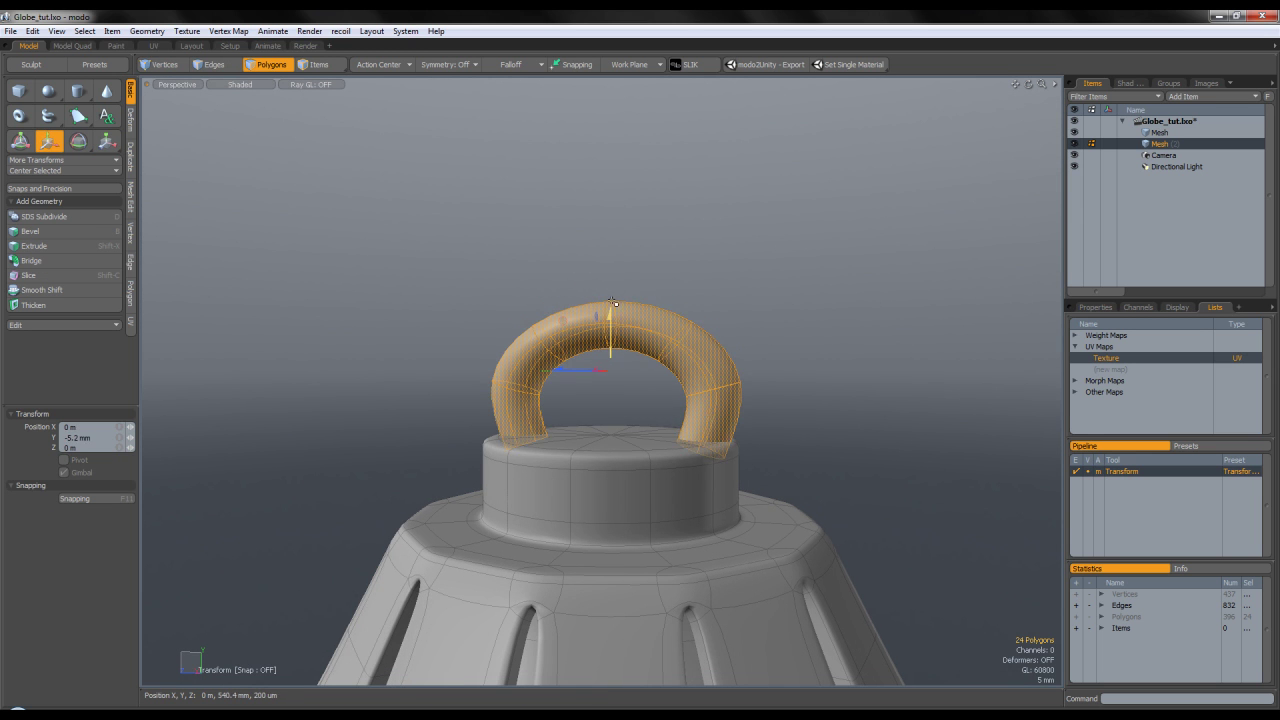
key(space)
click(761, 295)
Rename the mesh item holding the slotted cap and loop as Cap
scroll(763, 294, down, 4)
mouse_move(763, 294)
alt+shift+mouse_down()
mouse_move(712, 239)
mouse_move(746, 309)
mouse_move(826, 284)
mouse_move(742, 306)
alt+shift+mouse_up()
scroll(712, 239, down, 5)
scroll(698, 295, up, 5)
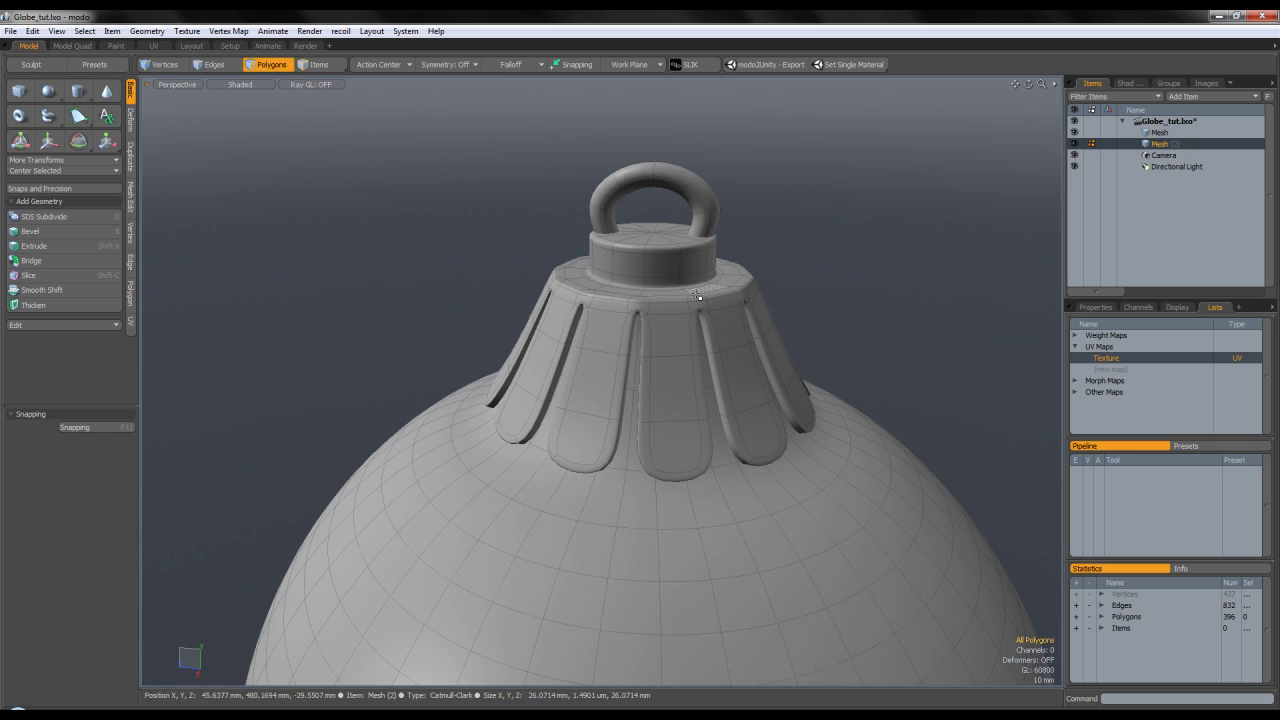
right_click(1156, 145)
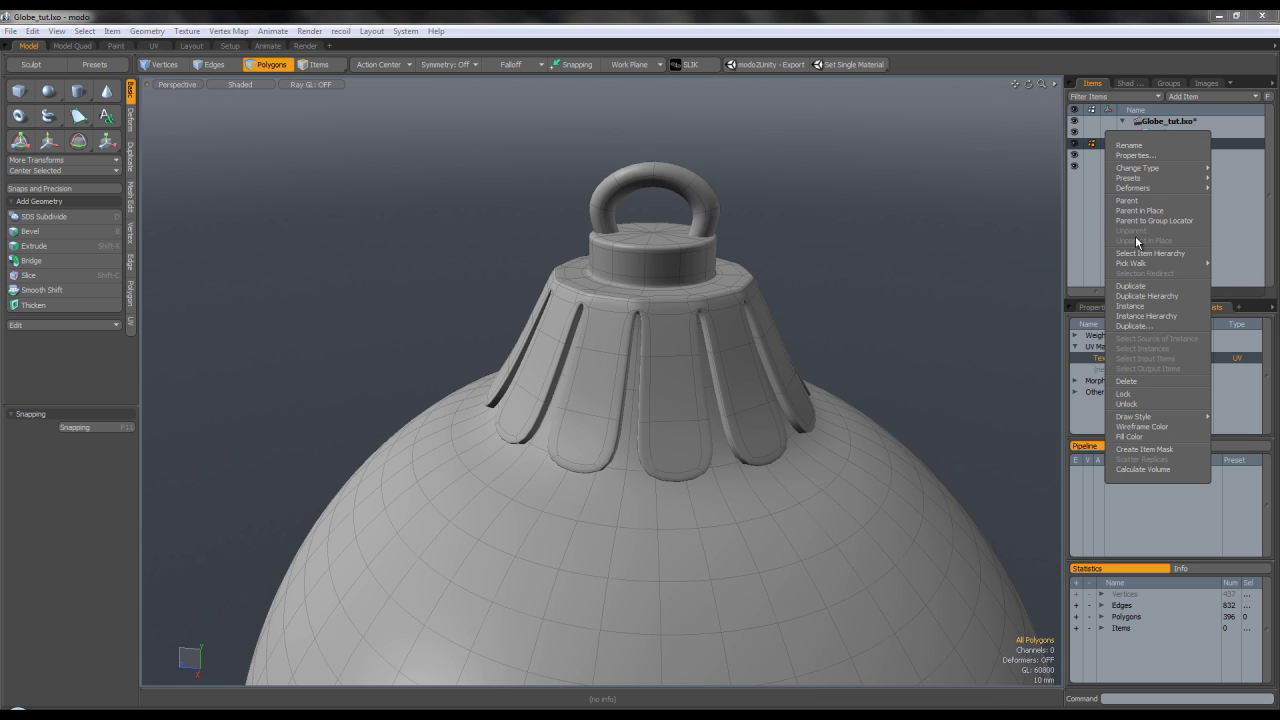
click(1129, 146)
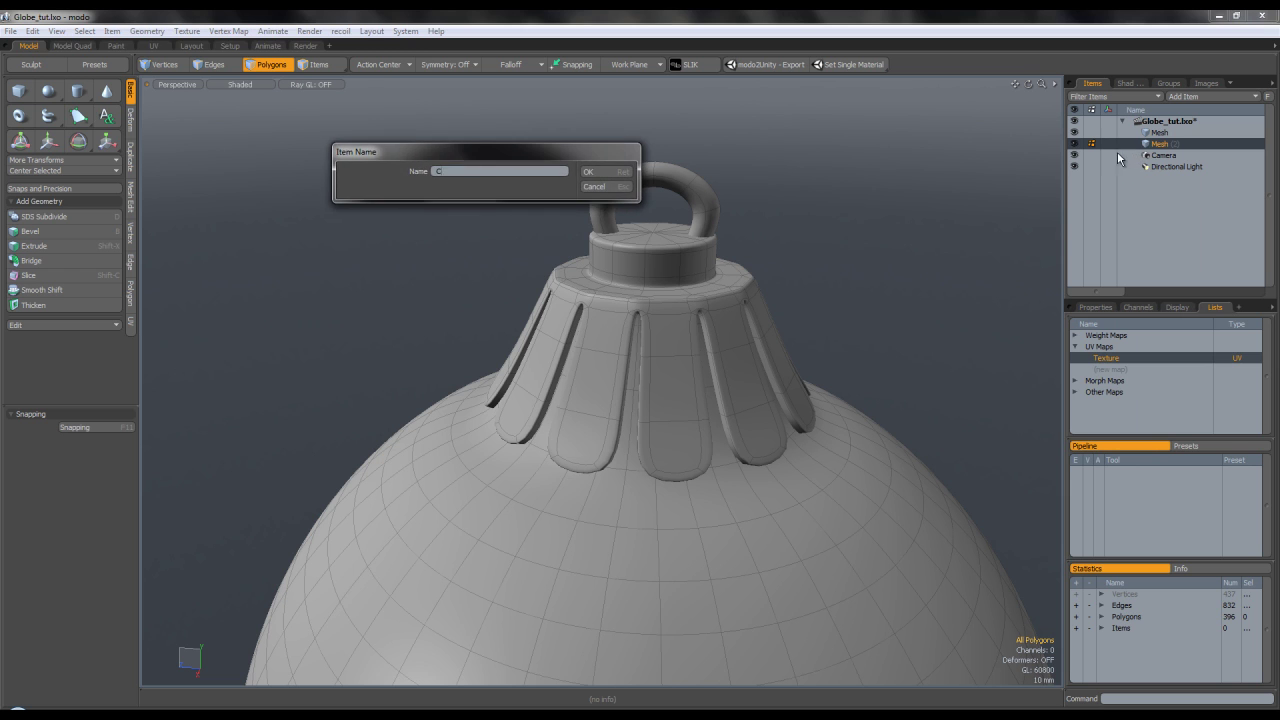
key(Return)
Set the Cap mesh's subdivision level to 3 in its mesh properties
click(1097, 307)
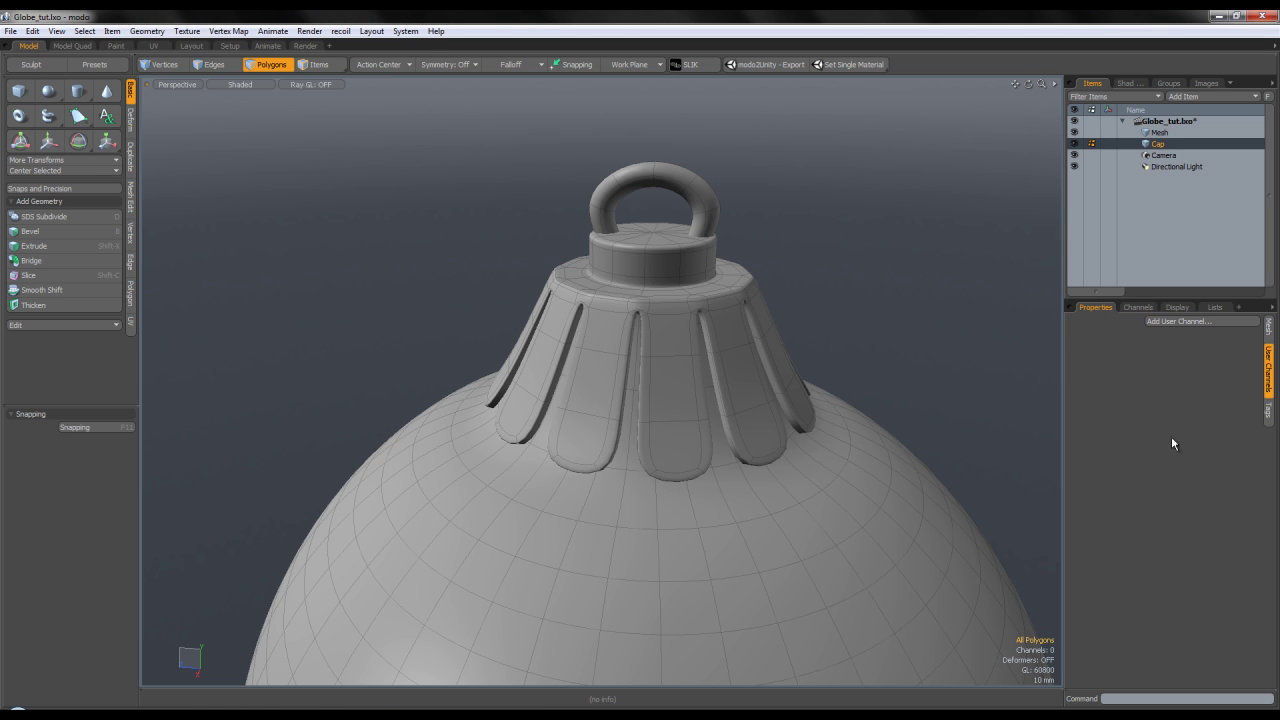
click(1268, 334)
click(1268, 362)
click(1268, 328)
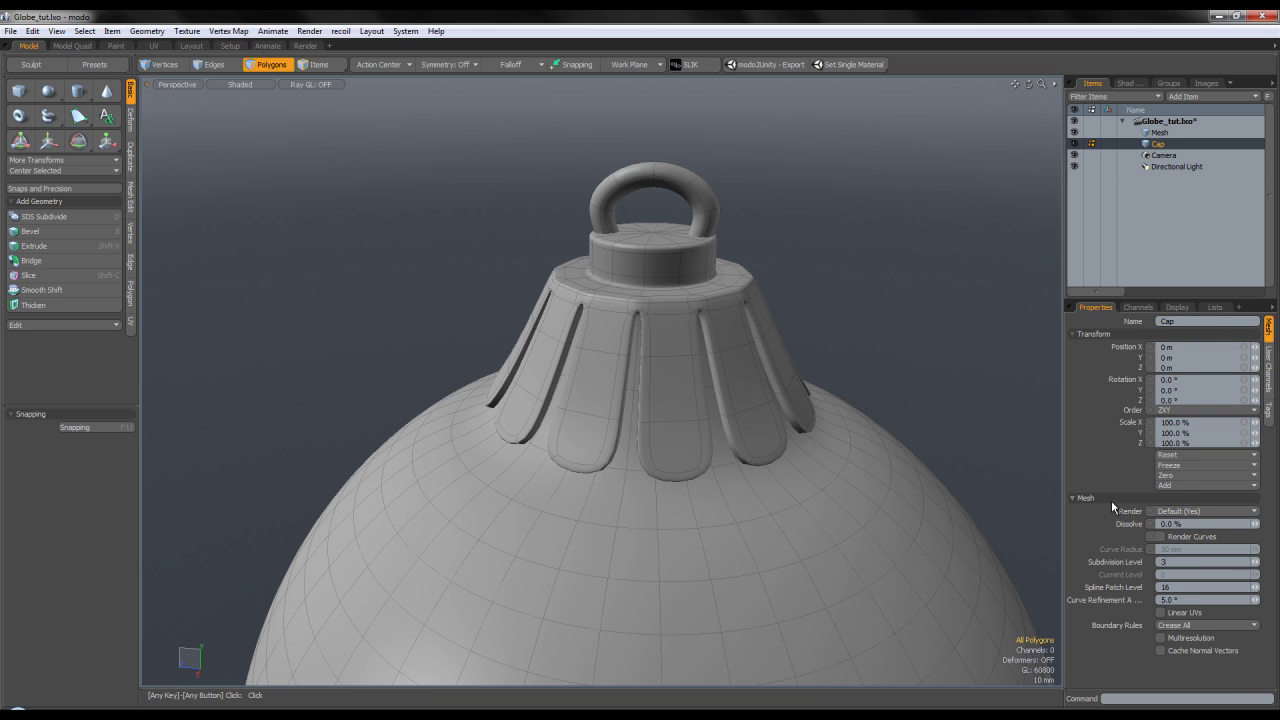
scroll(750, 455, up, 5)
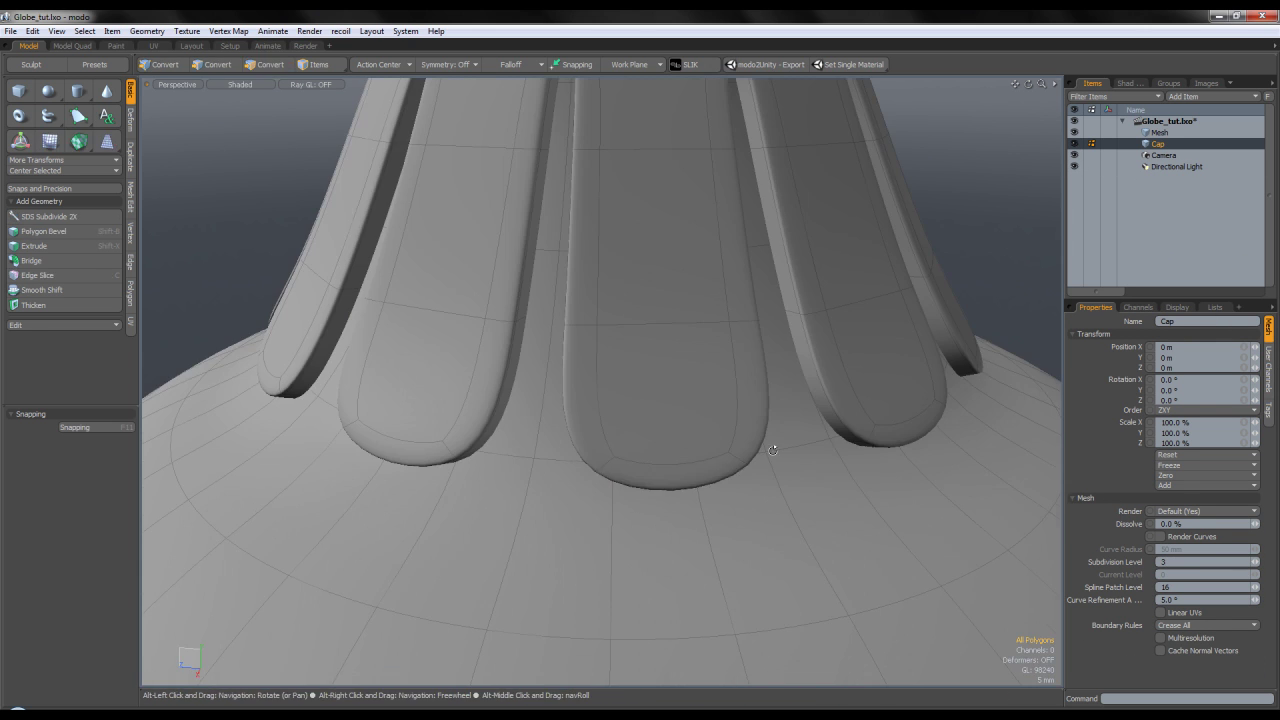
Rename the ornament's ball mesh item as Globe
click(1160, 132)
right_click(1173, 127)
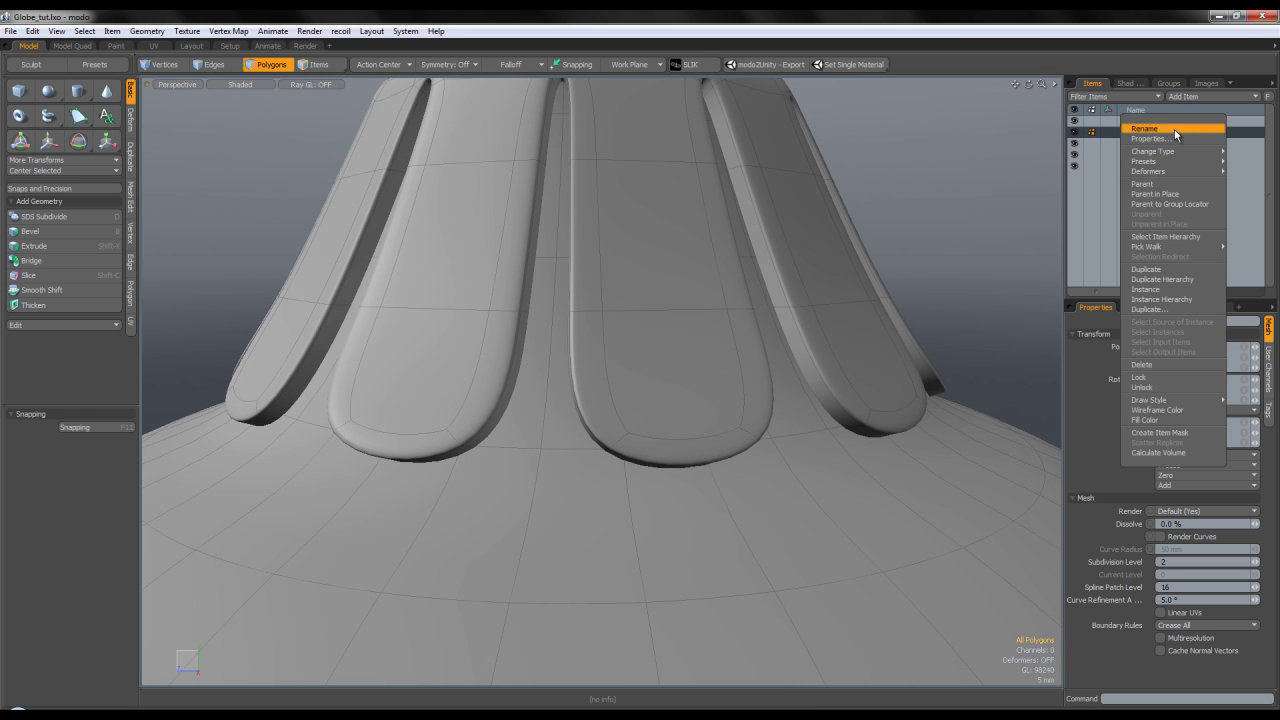
click(1178, 131)
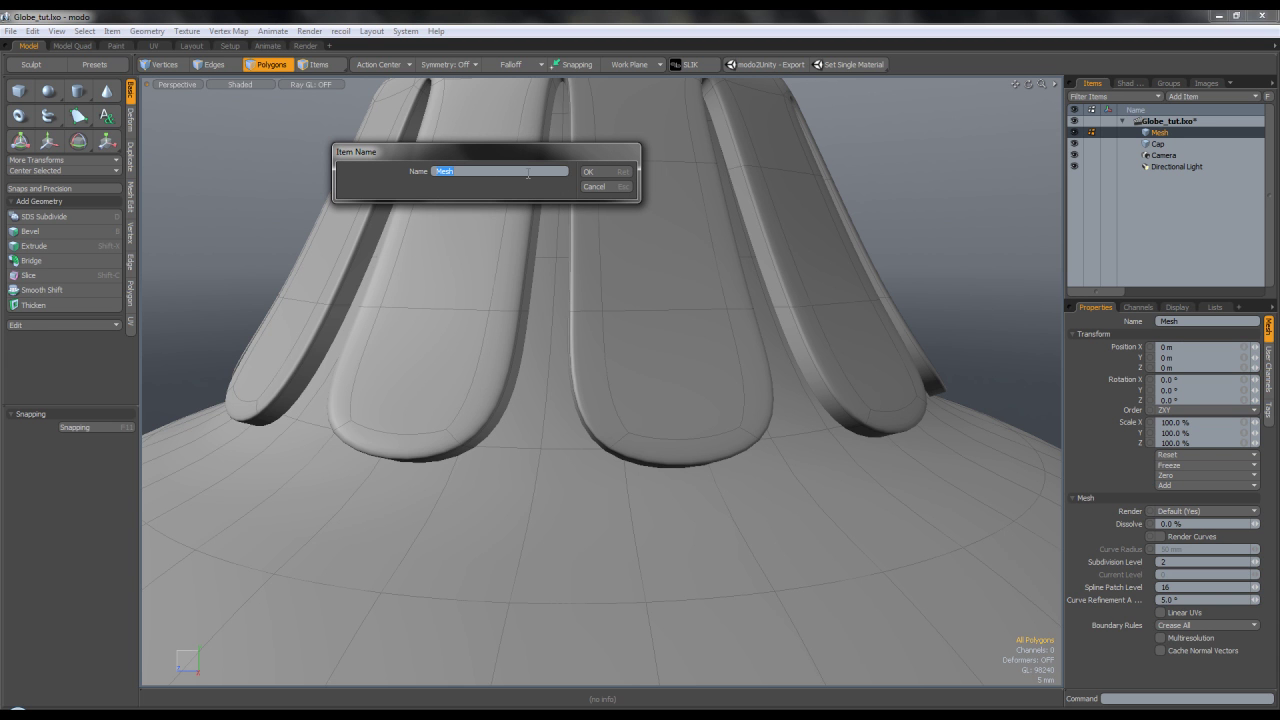
text(Globe)
key(Return)
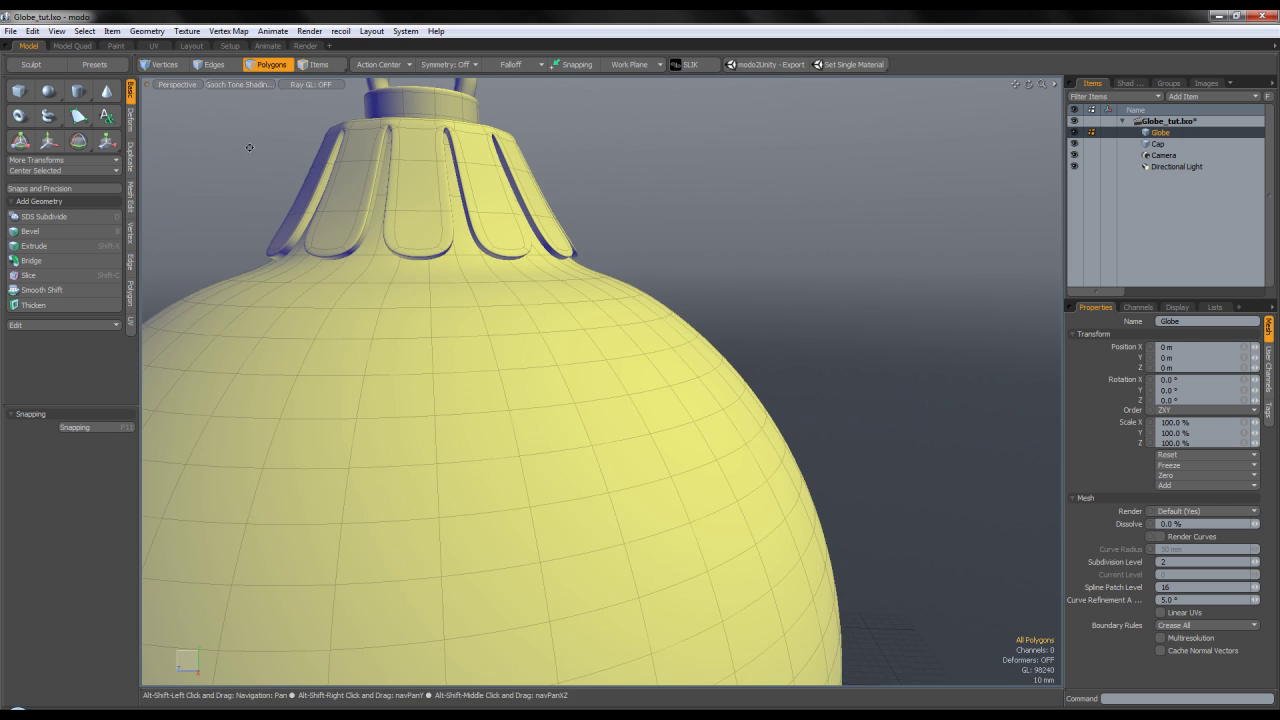
Set the perspective viewport to the plain Shaded style and save the scene
scroll(249, 147, down, 3)
click(239, 84)
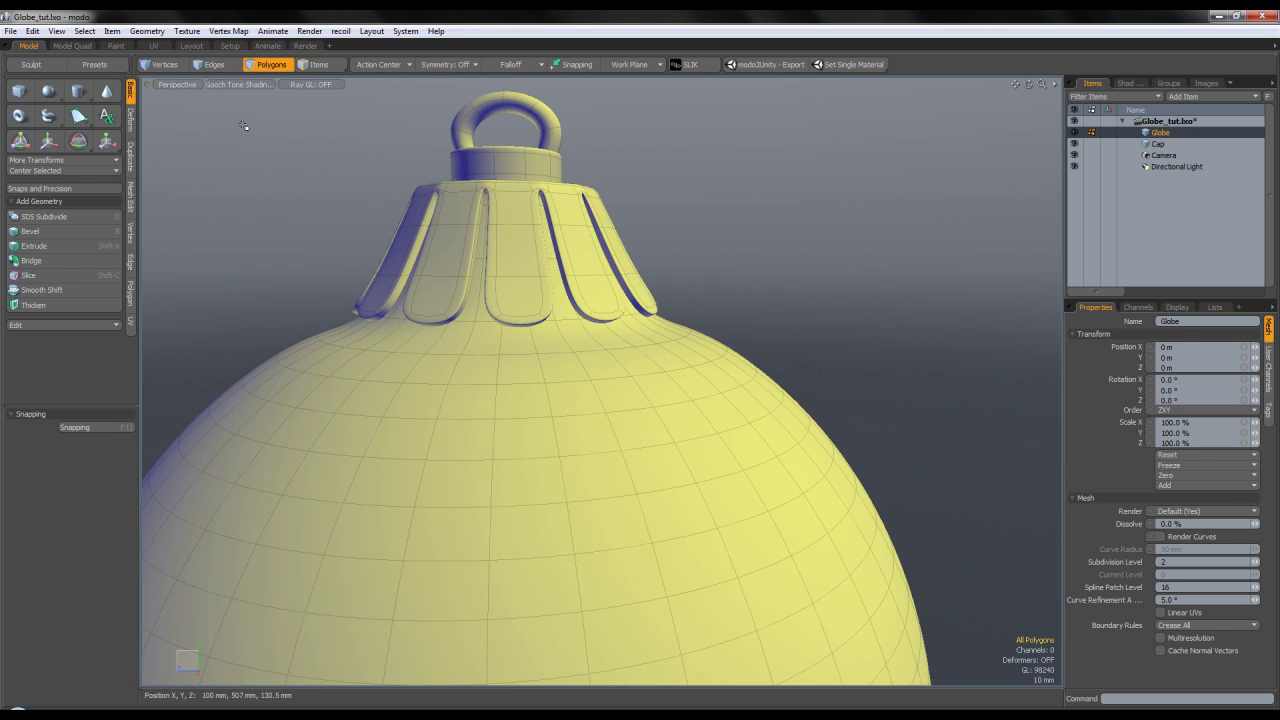
click(227, 119)
alt+drag(300, 165, 643, 309)
scroll(530, 330, down, 8)
key(ctrl+s)
click(552, 174)
alt+shift+drag(574, 350, 647, 299)
scroll(601, 320, up, 5)
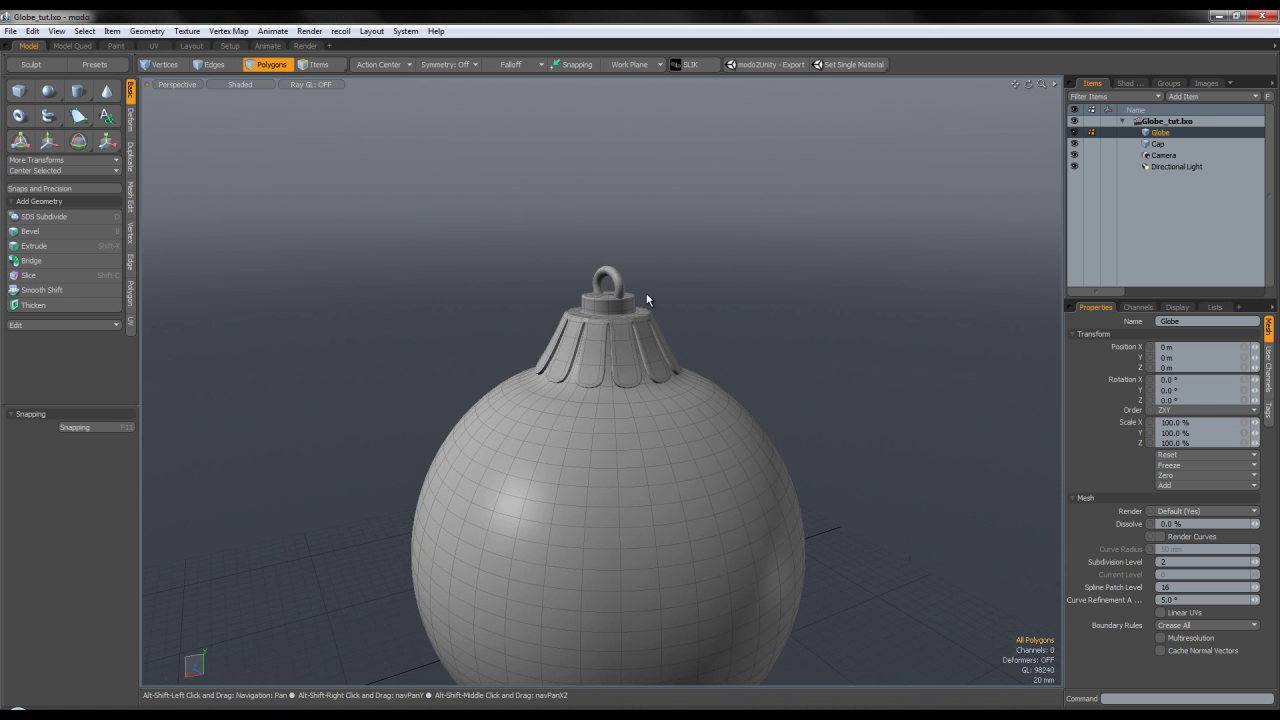
Switch to the UV workspace and delete the globe's Texture UV map
click(155, 47)
drag(352, 217, 536, 217)
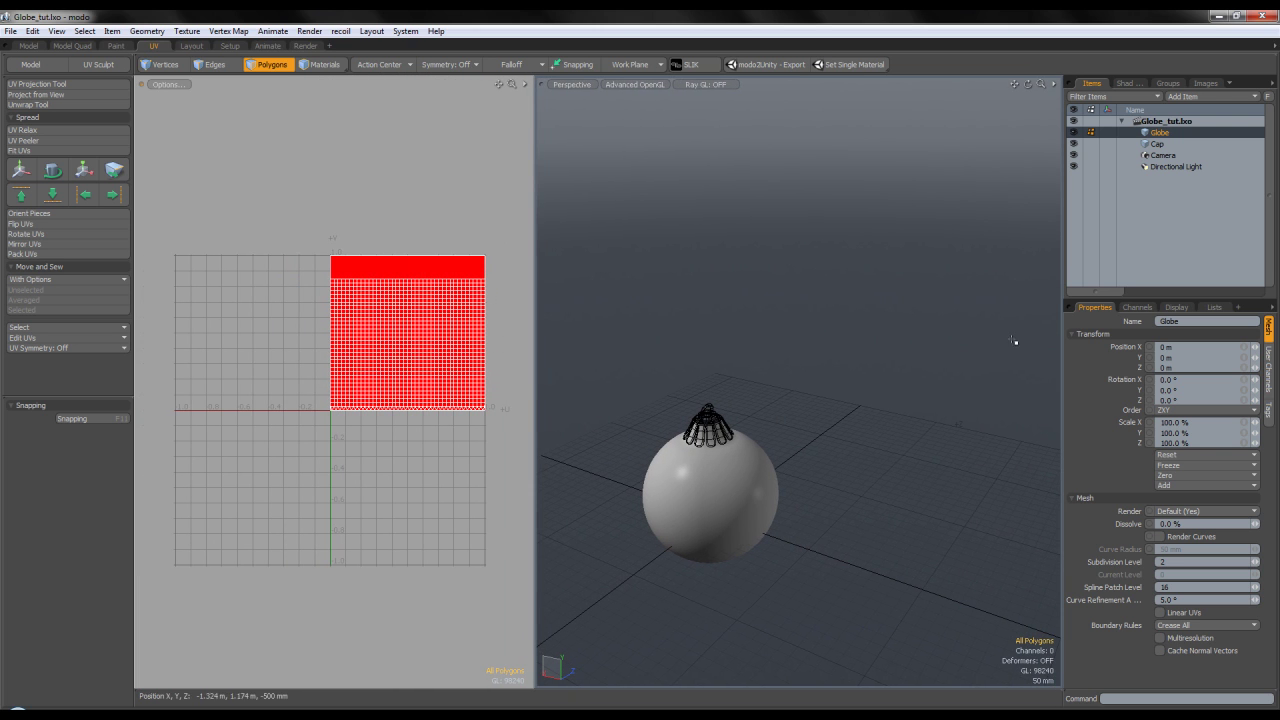
click(1212, 307)
key(bracketleft)
click(725, 313)
scroll(696, 443, up, 3)
double_click(731, 489)
alt+shift+drag(803, 478, 787, 401)
click(908, 369)
alt+shift+drag(874, 354, 895, 366)
key(Delete)
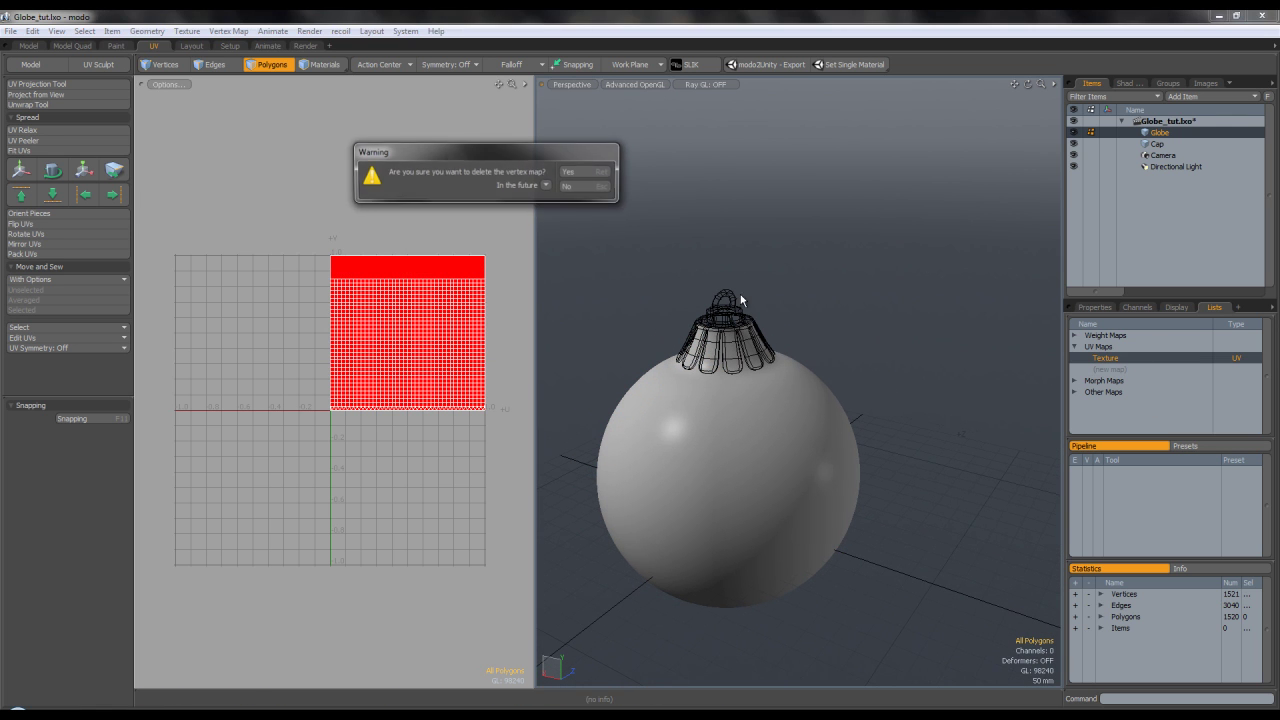
key(Return)
Create a new UV map named Globe for the globe mesh
click(1110, 358)
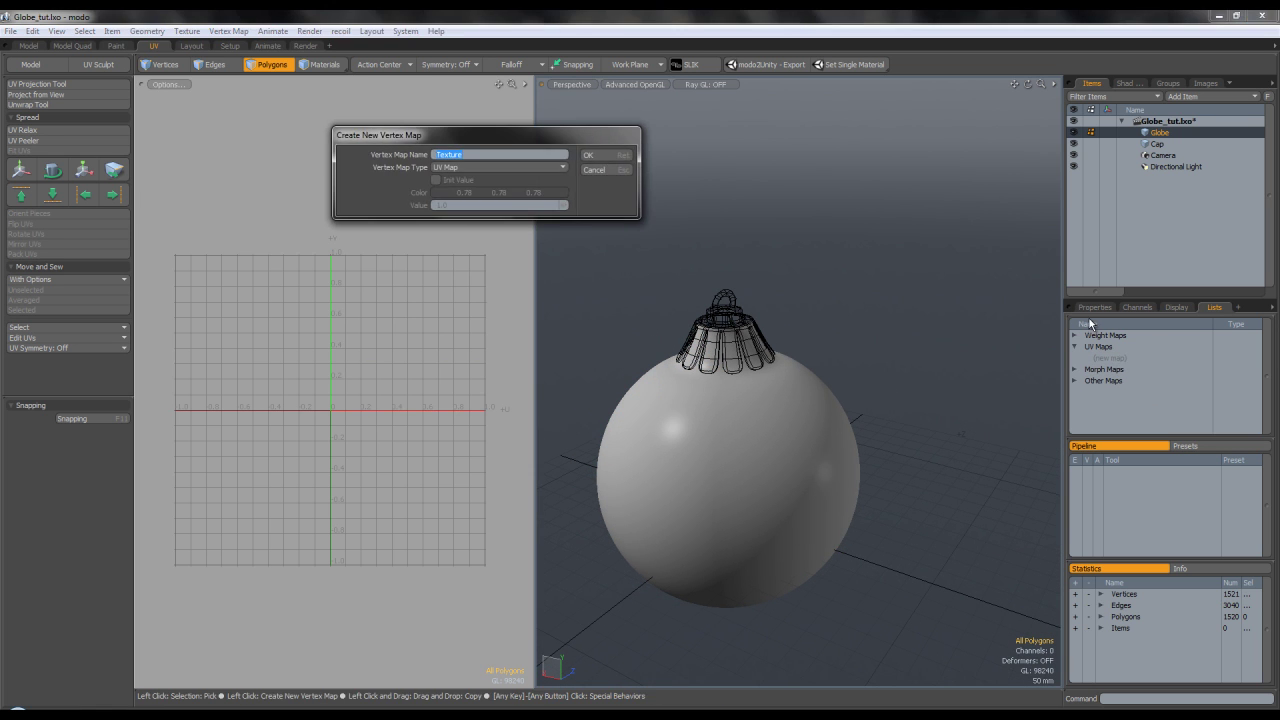
text(Globe)
key(Return)
alt+drag(790, 340, 866, 379)
alt+shift+drag(896, 200, 821, 349)
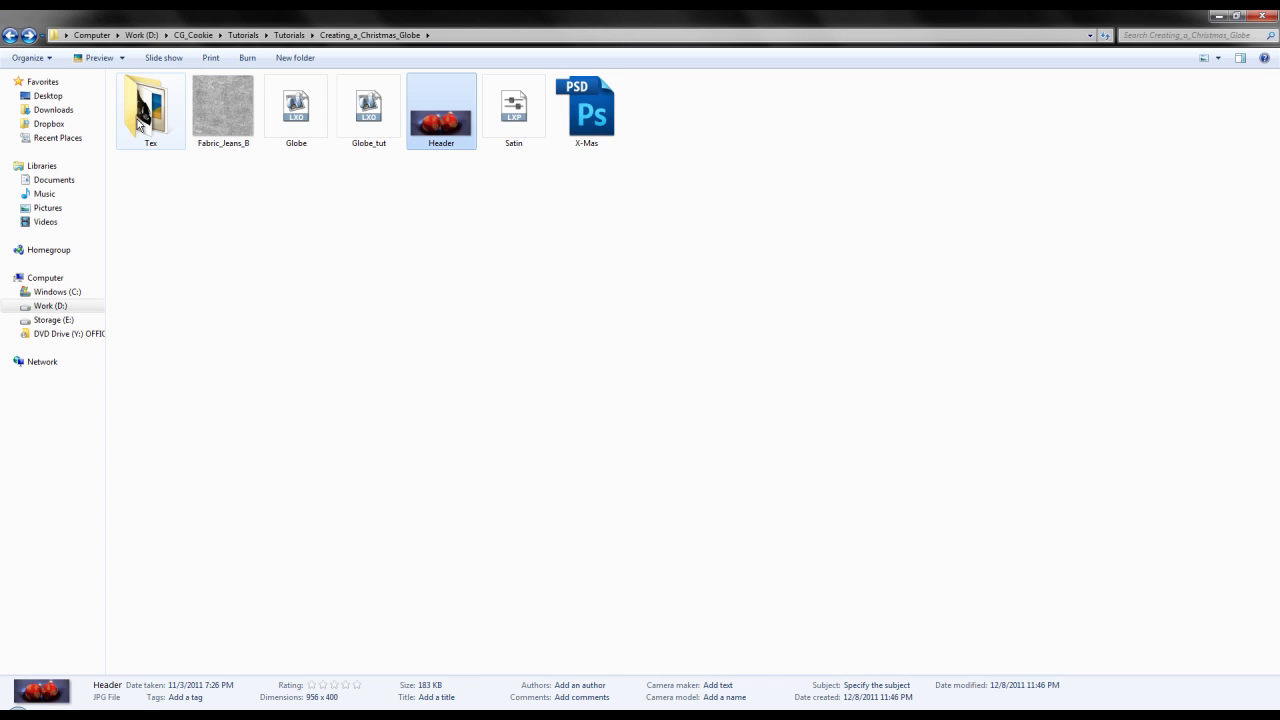
Switch to Windows Explorer and examine the Ornaments_Mask_Inverted image in the Tex folder as a UV layout reference
double_click(140, 122)
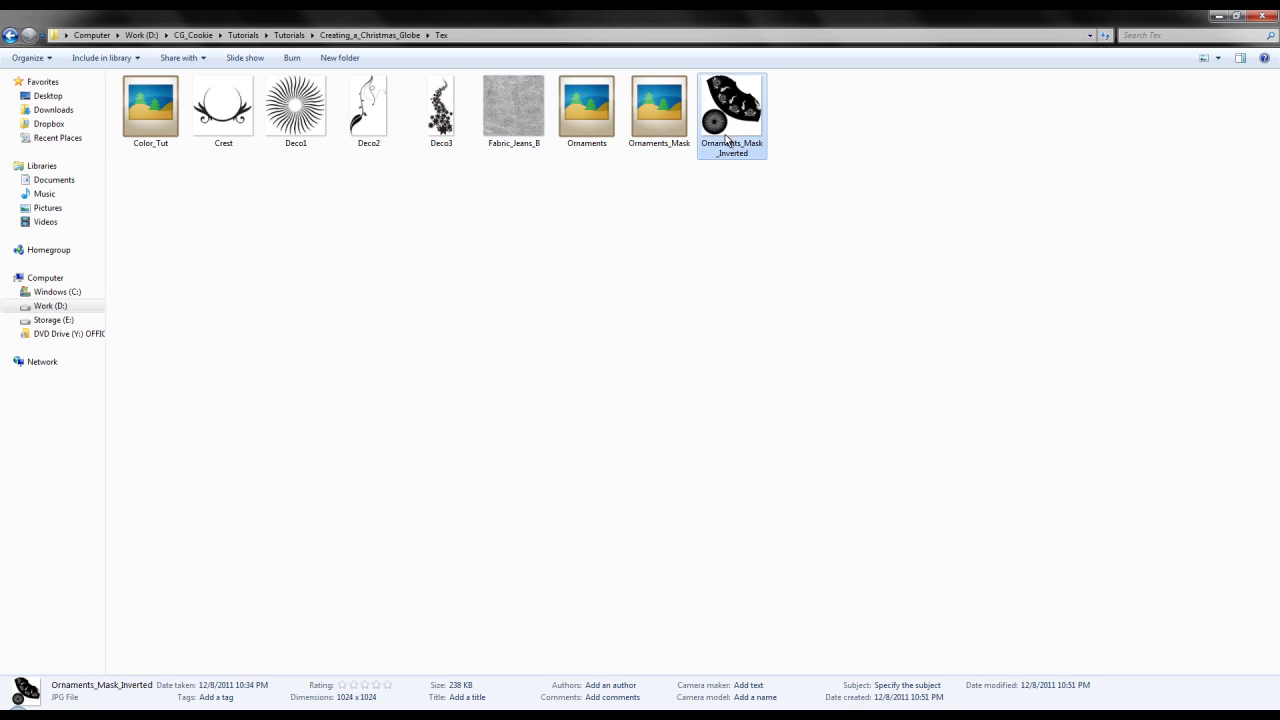
double_click(727, 140)
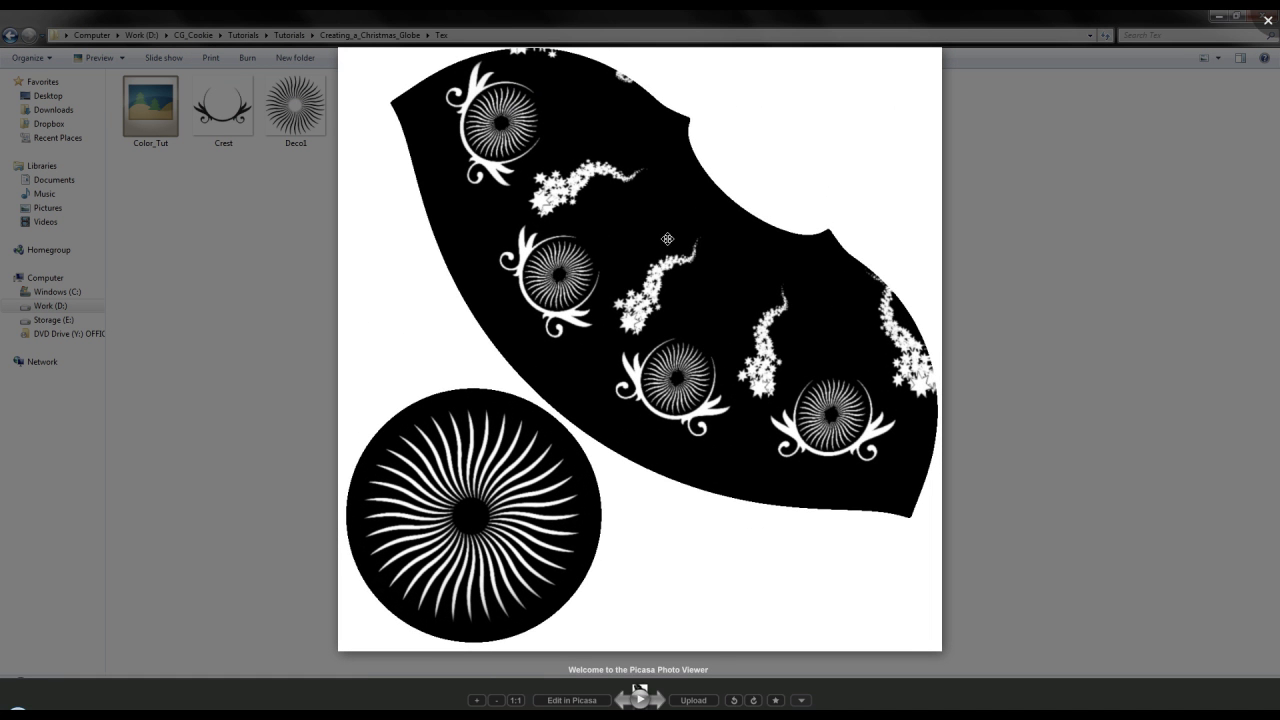
key(Escape)
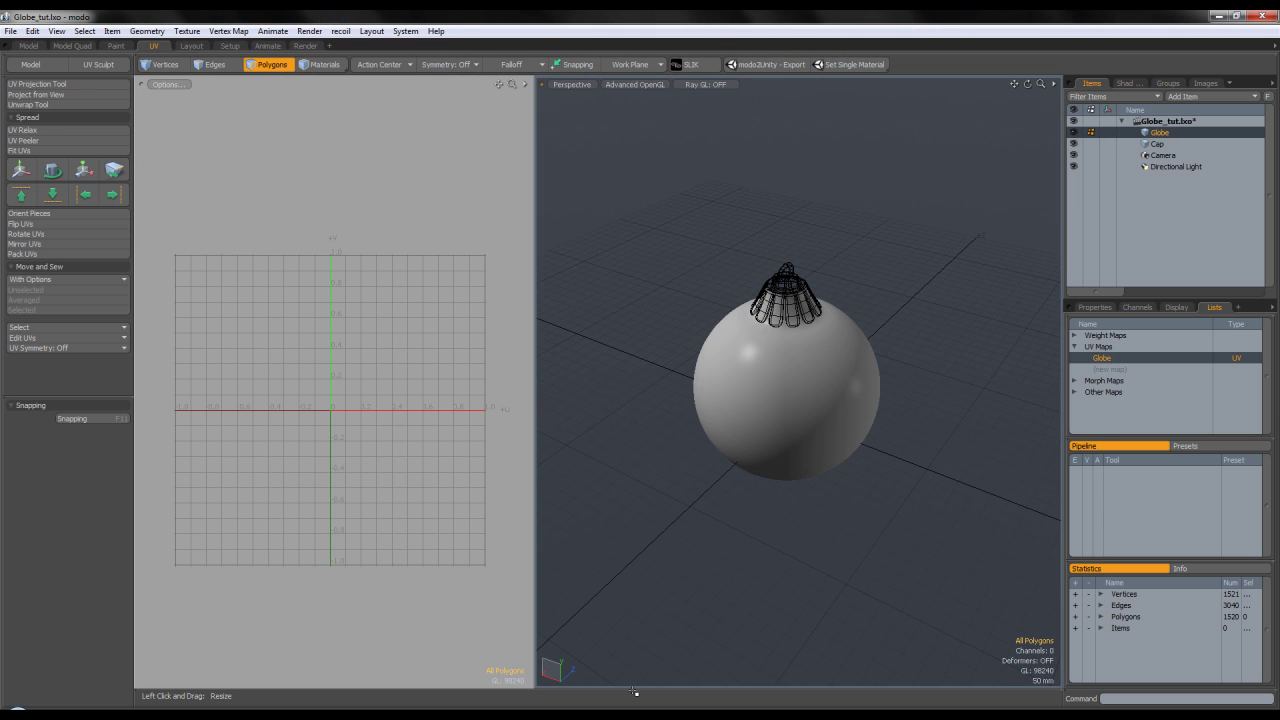
Back in modo, shade the 3D view with wireframe, select the polygons around the globe's bottom pole and grow the selection ten times
alt+drag(790, 420, 621, 174)
click(620, 86)
click(605, 115)
mouse_move(765, 383)
mouse_down()
mouse_move(783, 396)
mouse_move(783, 380)
mouse_move(771, 389)
mouse_move(800, 380)
mouse_move(818, 418)
mouse_up()
key(shift+Up)
key(shift+Up)
key(shift+Up)
key(shift+Up)
key(shift+Up)
key(shift+Up)
key(shift+Up)
key(shift+Up)
key(shift+Up)
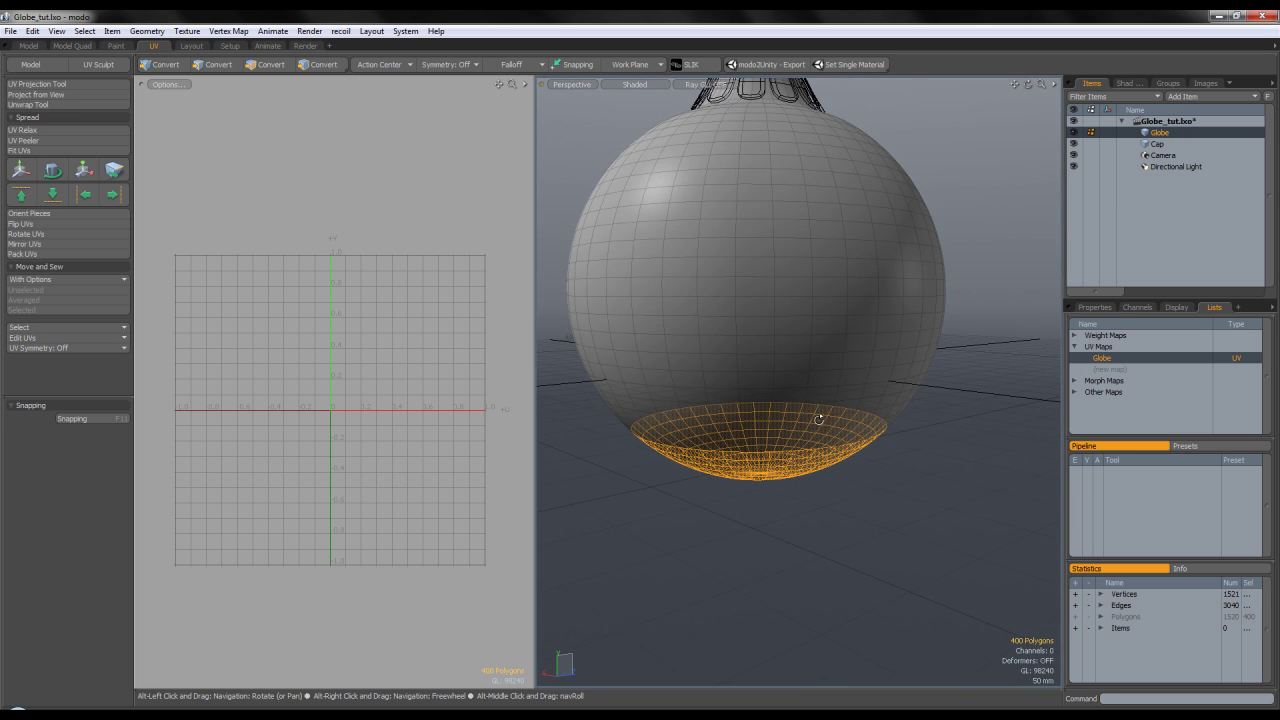
key(shift+Up)
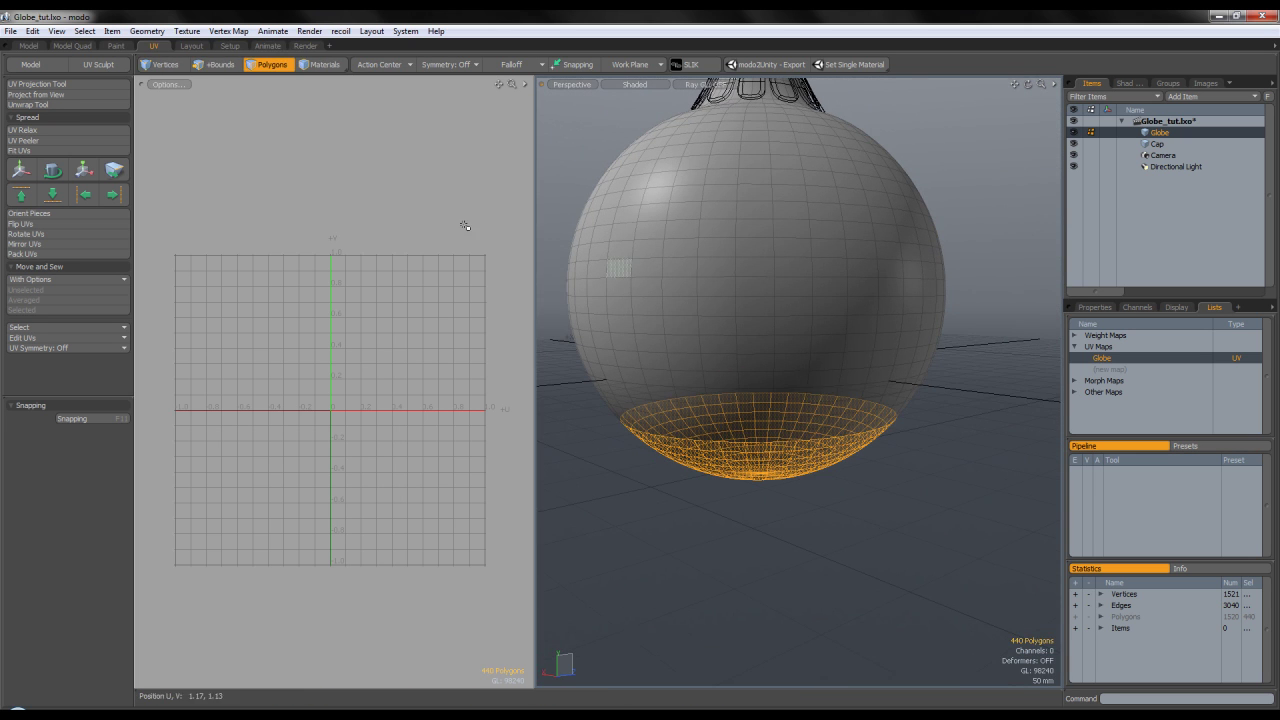
Unwrap the selected bottom polygons into the Globe UV map and move the resulting disc below the main UV square
click(28, 104)
click(405, 350)
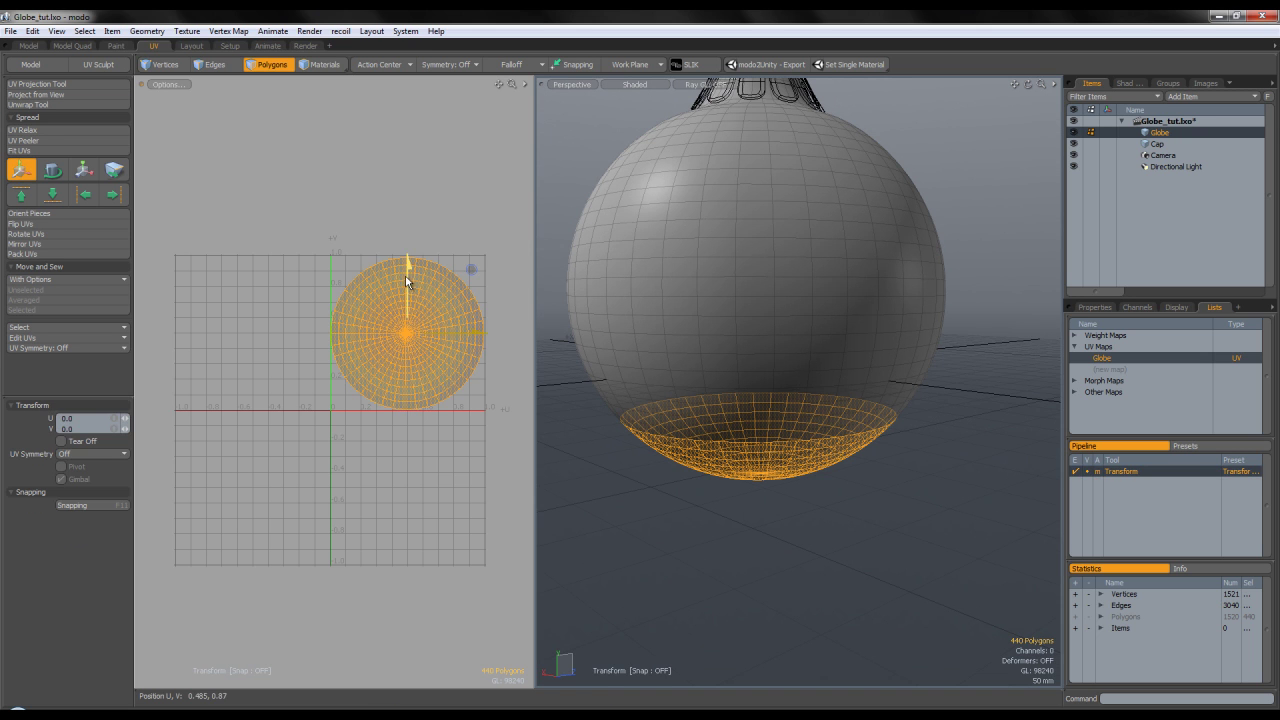
drag(409, 271, 409, 430)
Hide the selected bottom polygons and apply a cylindrical Y-axis UV projection to the rest of the globe
key(space)
key(Delete)
key(a)
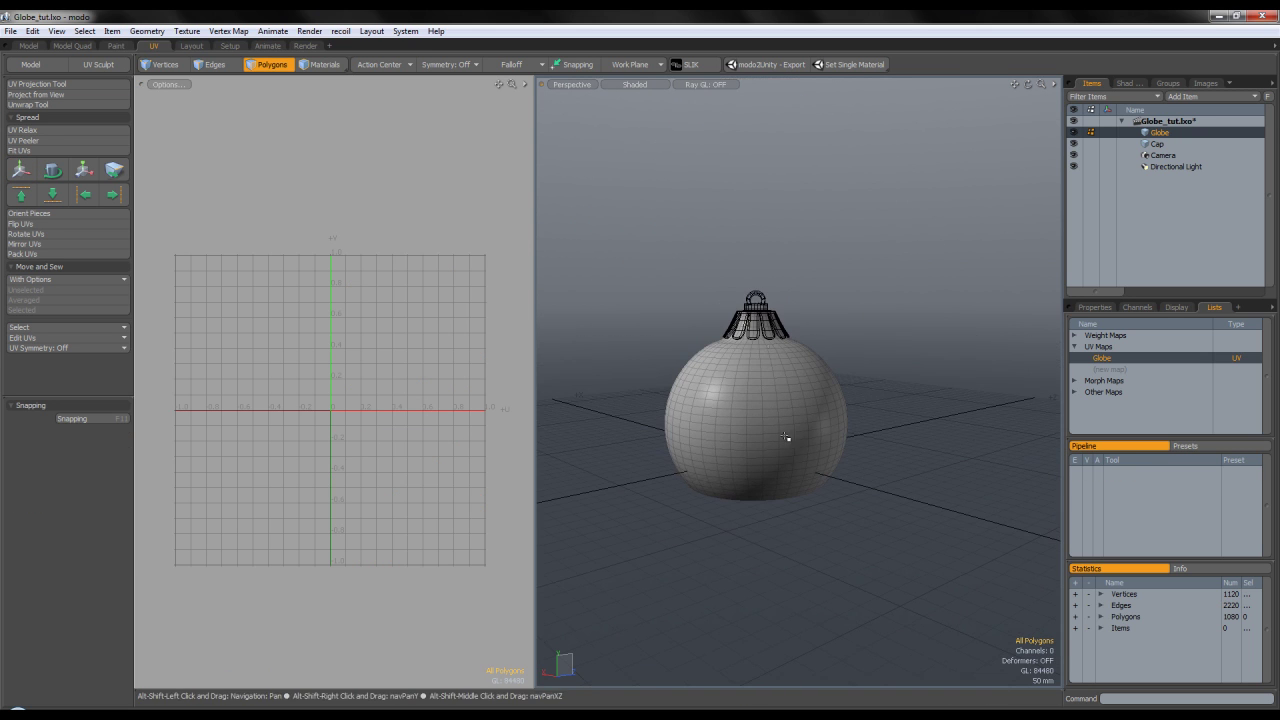
key(2)
click(757, 416)
click(37, 84)
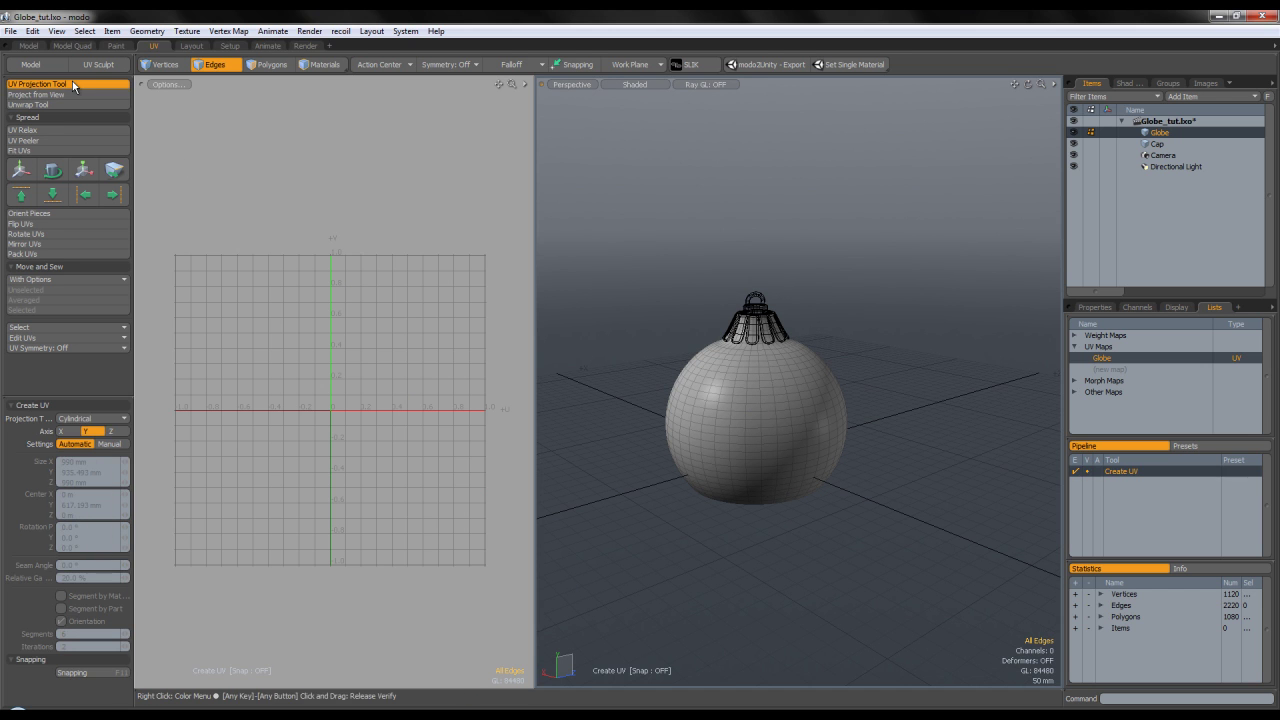
click(398, 355)
key(space)
scroll(384, 283, up, 3)
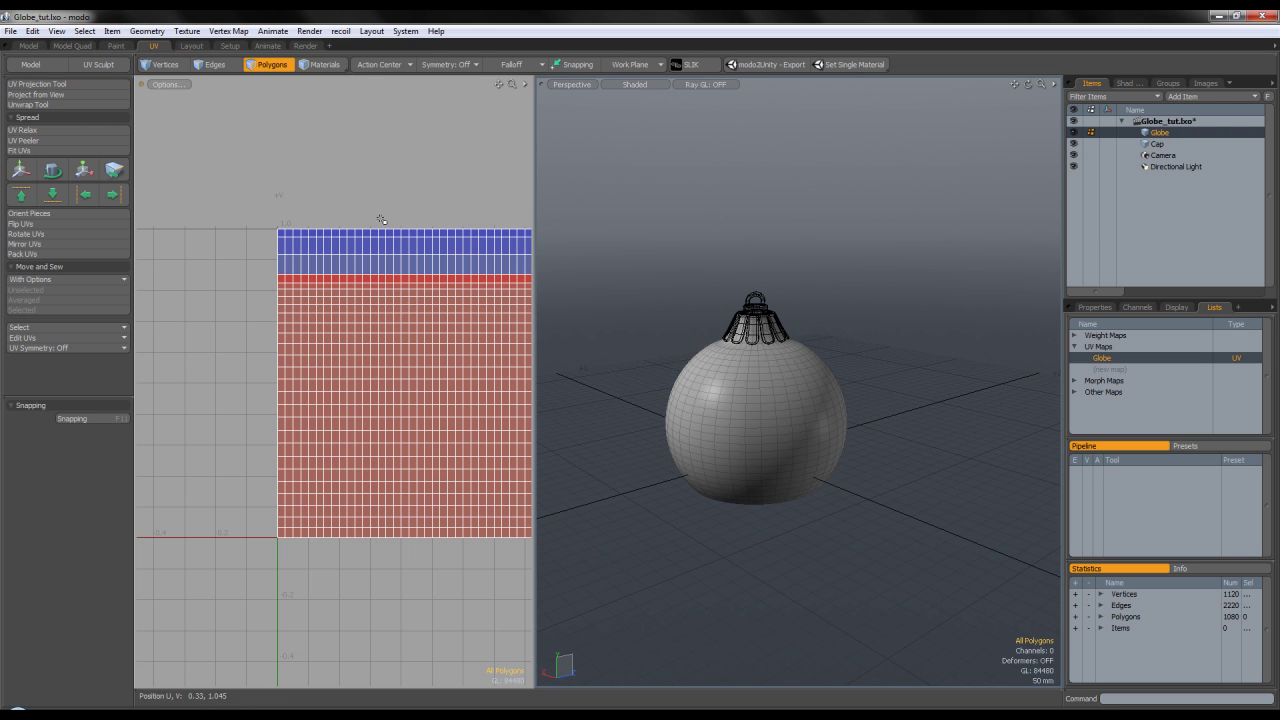
Unhide all of the globe's polygons and pack both UV islands with stretch, orient and 20% gaps
scroll(381, 216, down, 3)
key(u)
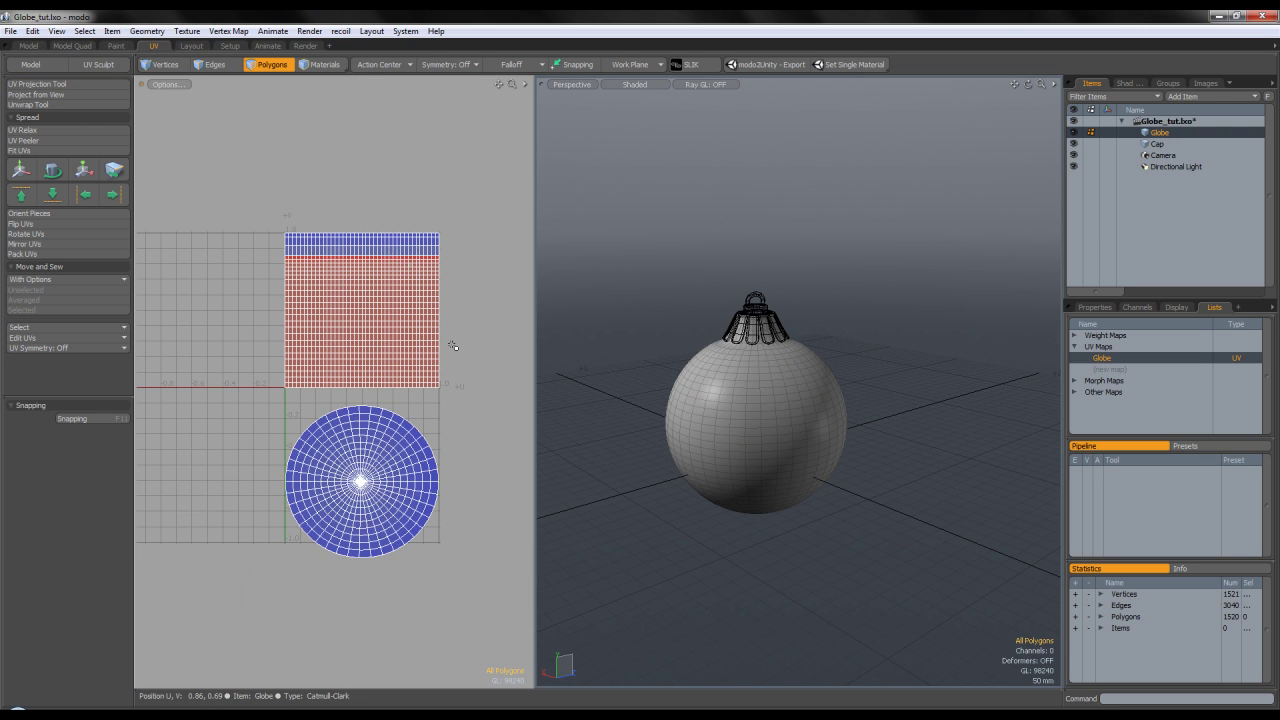
click(37, 255)
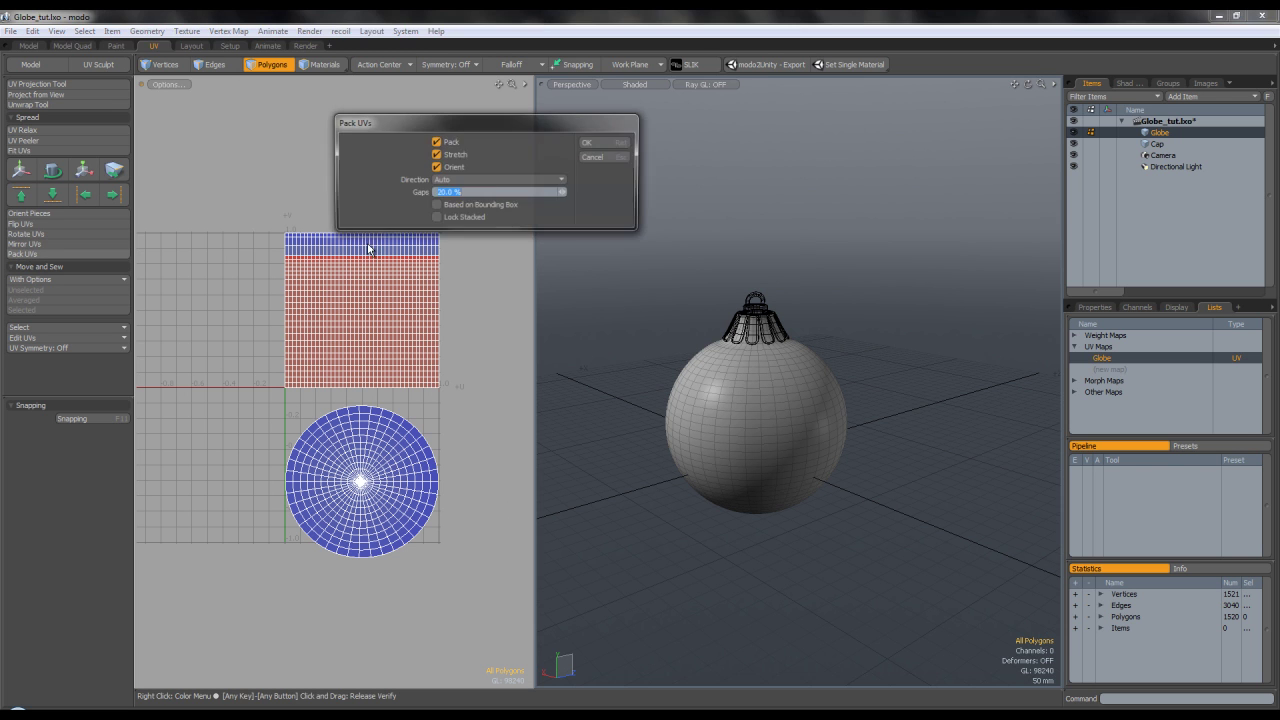
click(589, 142)
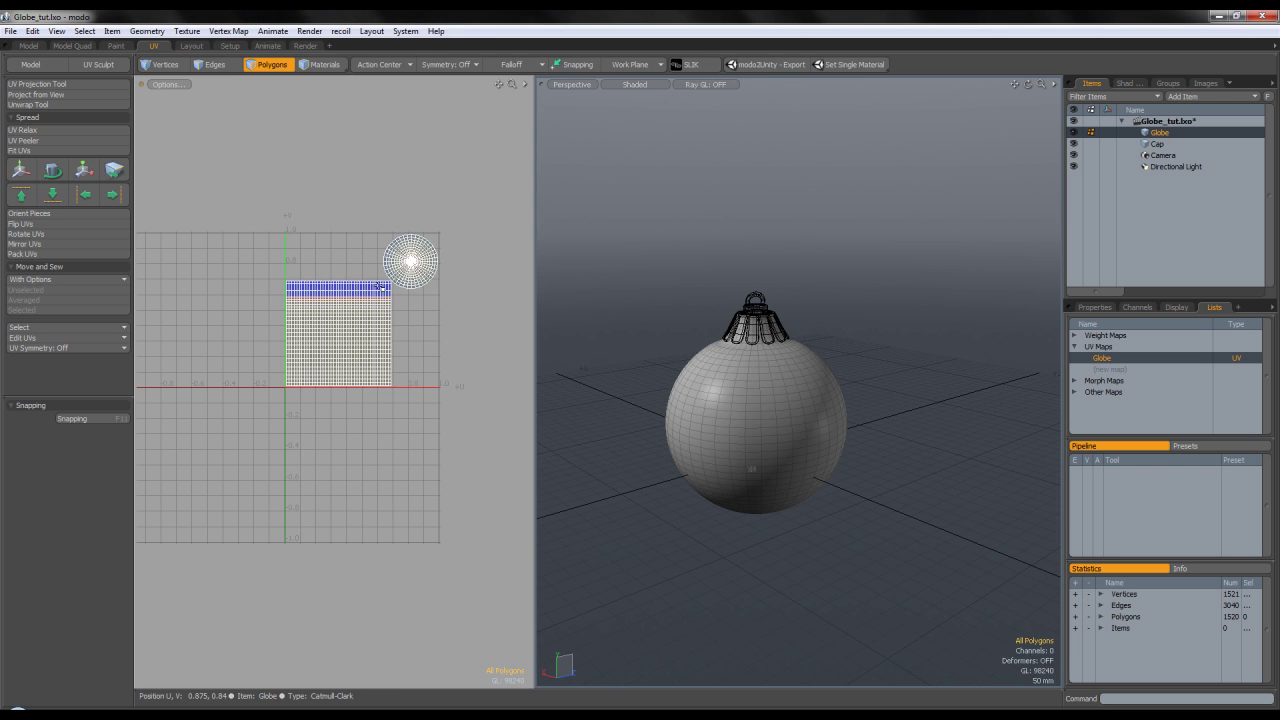
Select the horizontal edge loop between the neck and body in the UV layout to locate it on the globe
scroll(409, 283, up, 8)
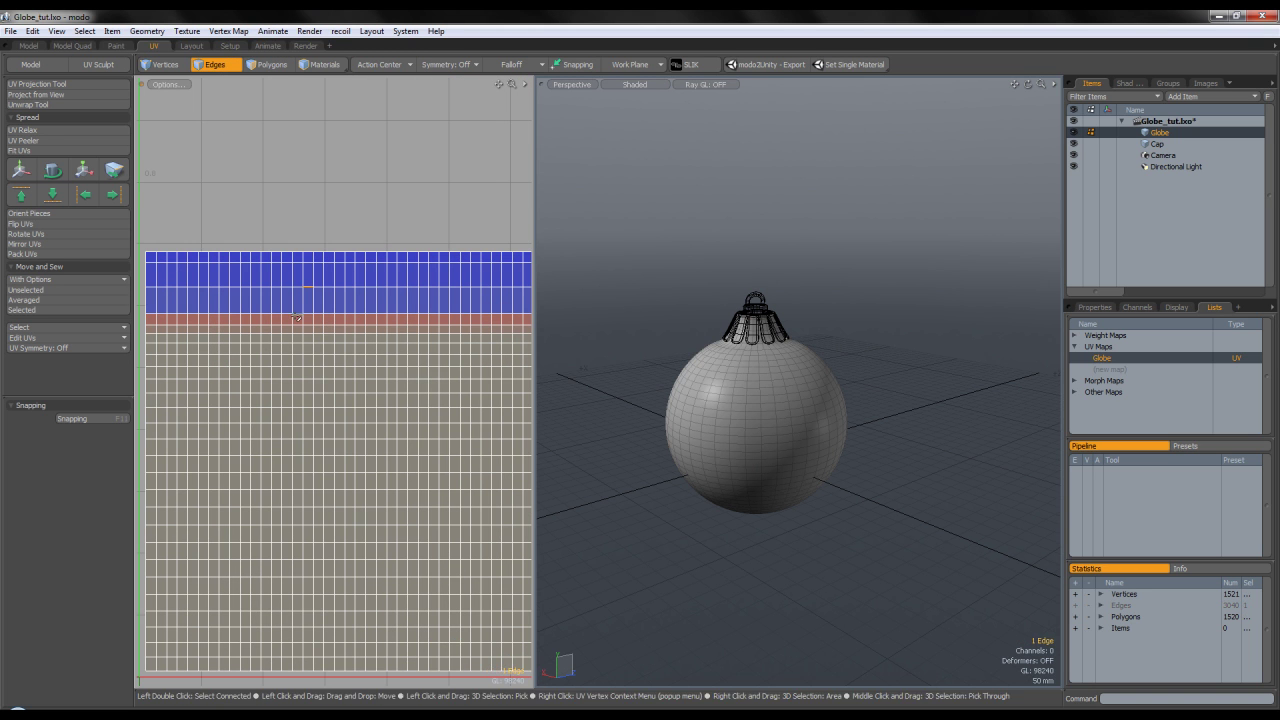
double_click(295, 313)
scroll(333, 280, down, 5)
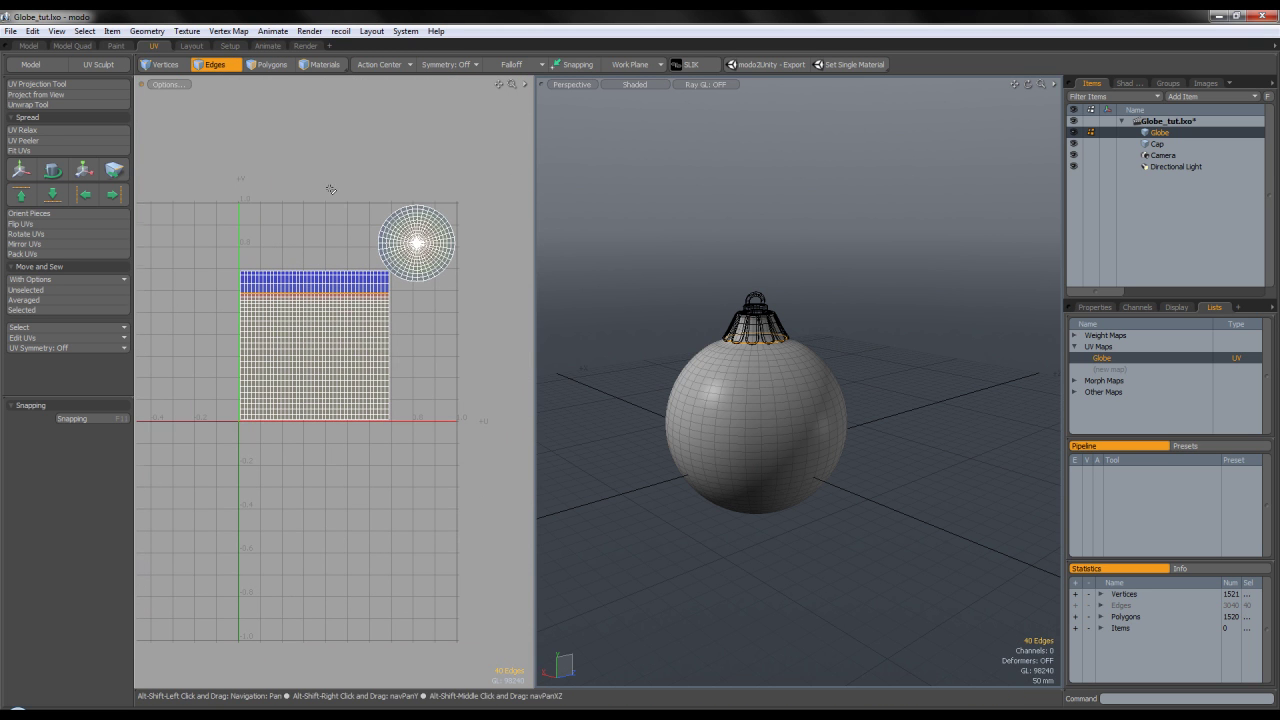
click(271, 66)
Create a second UV map named Globe2 for the globe mesh
click(1119, 368)
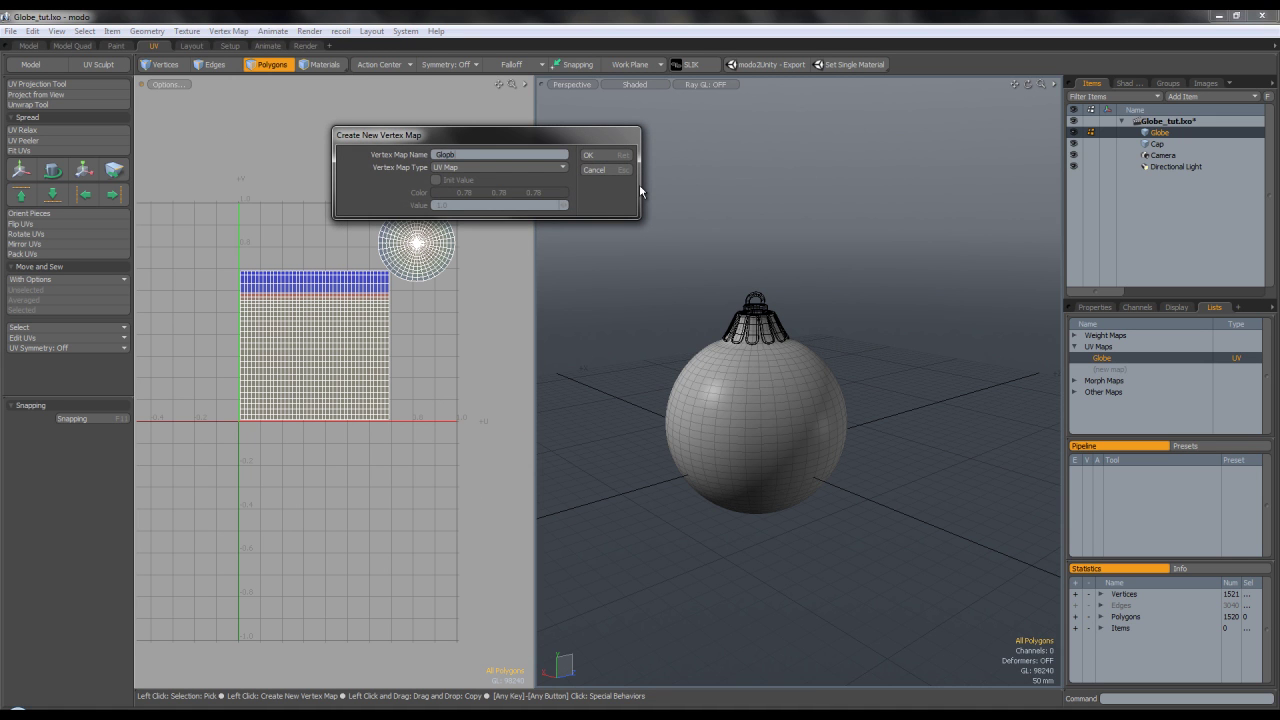
key(Return)
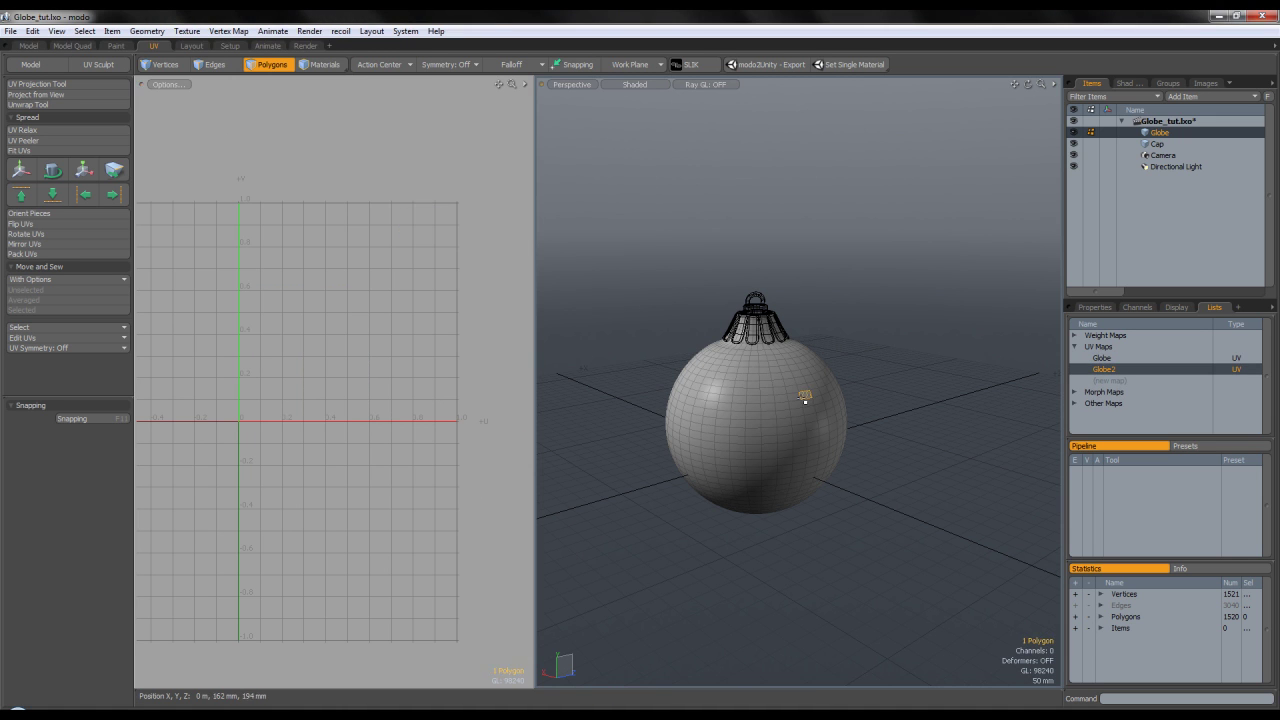
scroll(789, 352, up, 4)
scroll(830, 297, down, 4)
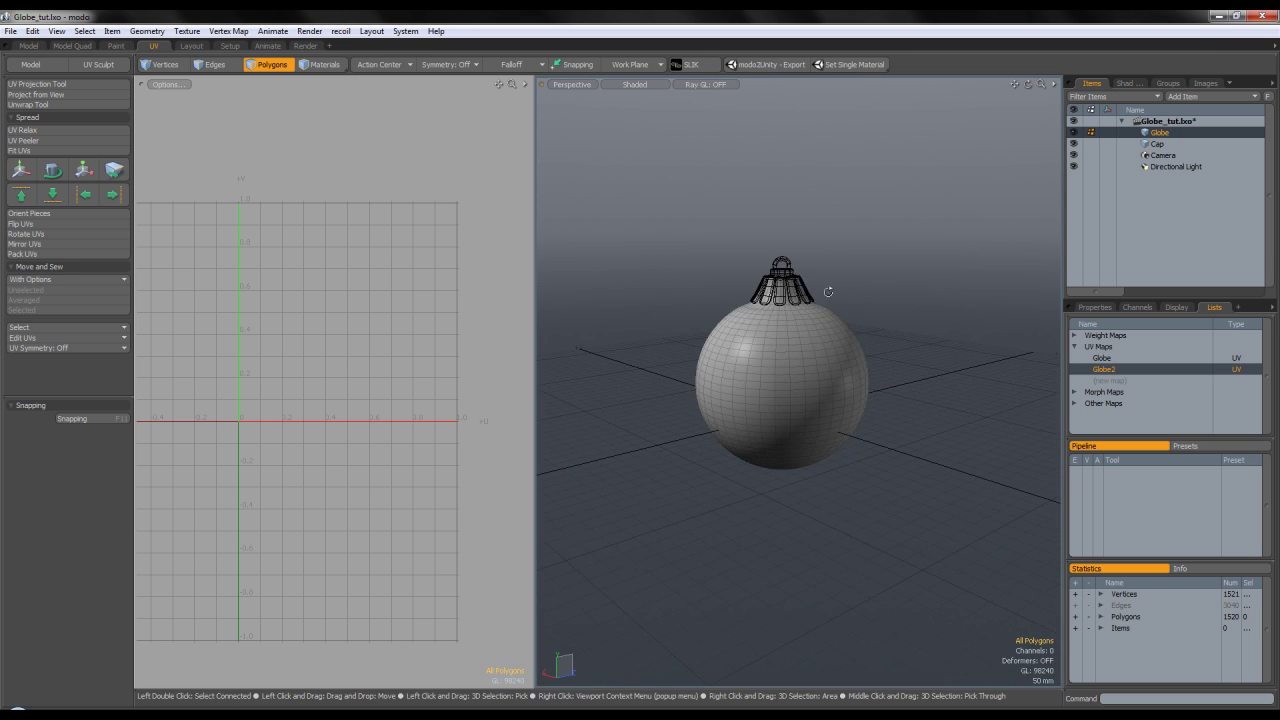
Select the ring of polygons at the globe's bottom pole and expand the selection by ten more rings
alt+drag(831, 289, 826, 154)
scroll(808, 418, up, 3)
drag(791, 466, 815, 467)
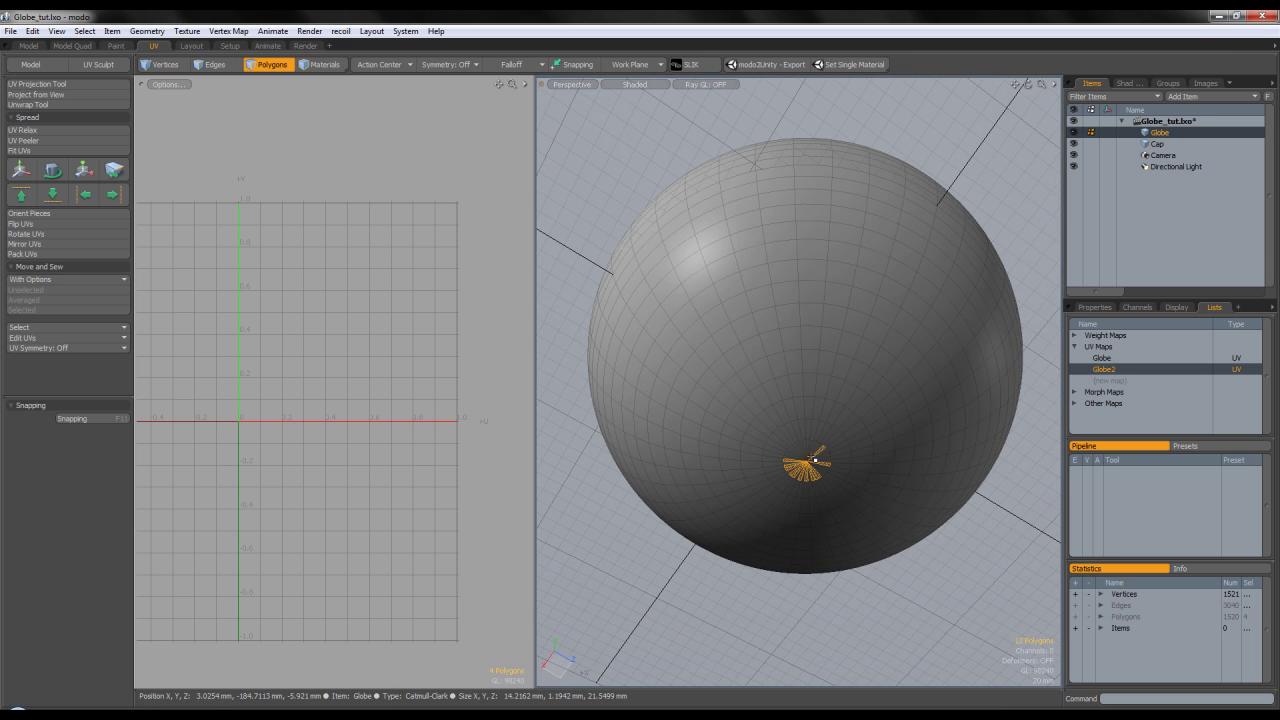
scroll(806, 460, down, 4)
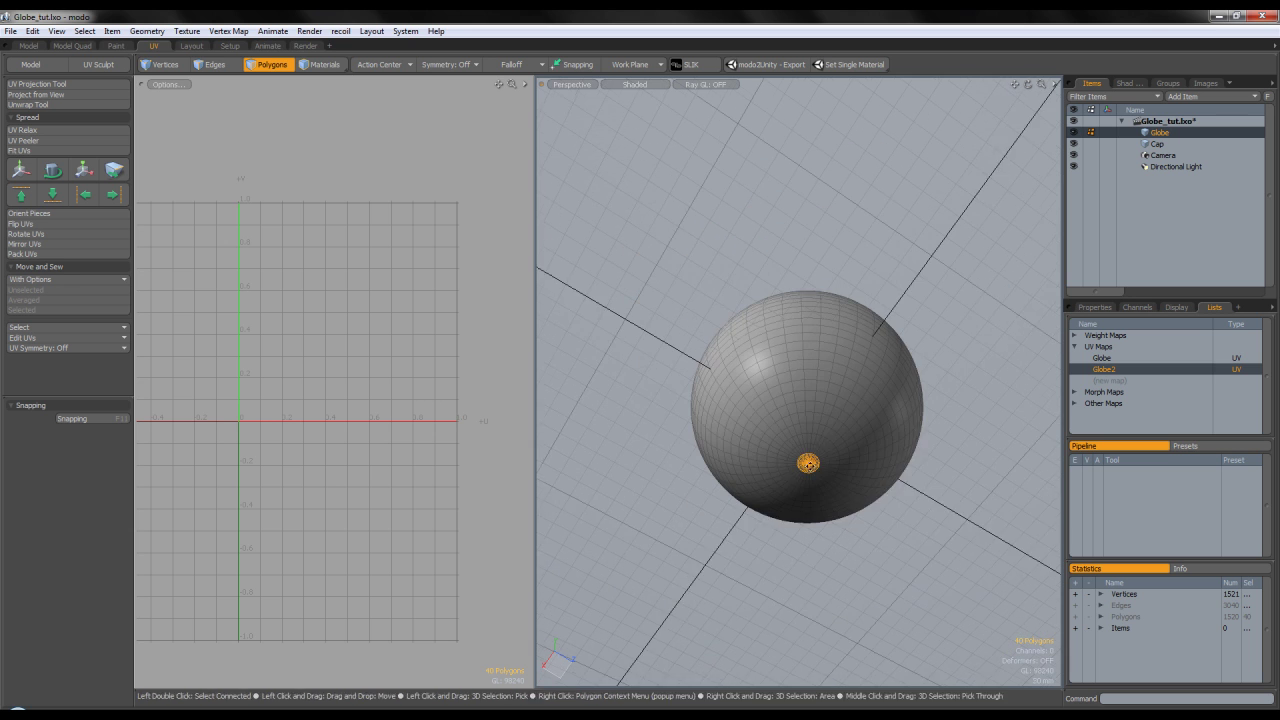
key(shift+Up)
key(shift+Up)
key(shift+Up)
key(shift+Up)
key(shift+Up)
key(shift+Up)
key(shift+Up)
key(shift+Up)
alt+drag(757, 429, 779, 553)
key(shift+Up)
alt+drag(793, 470, 770, 355)
key(shift+Up)
Unwrap the selected polygons at the globe's bottom and move the resulting circular UV island below the 0–1 area
click(75, 105)
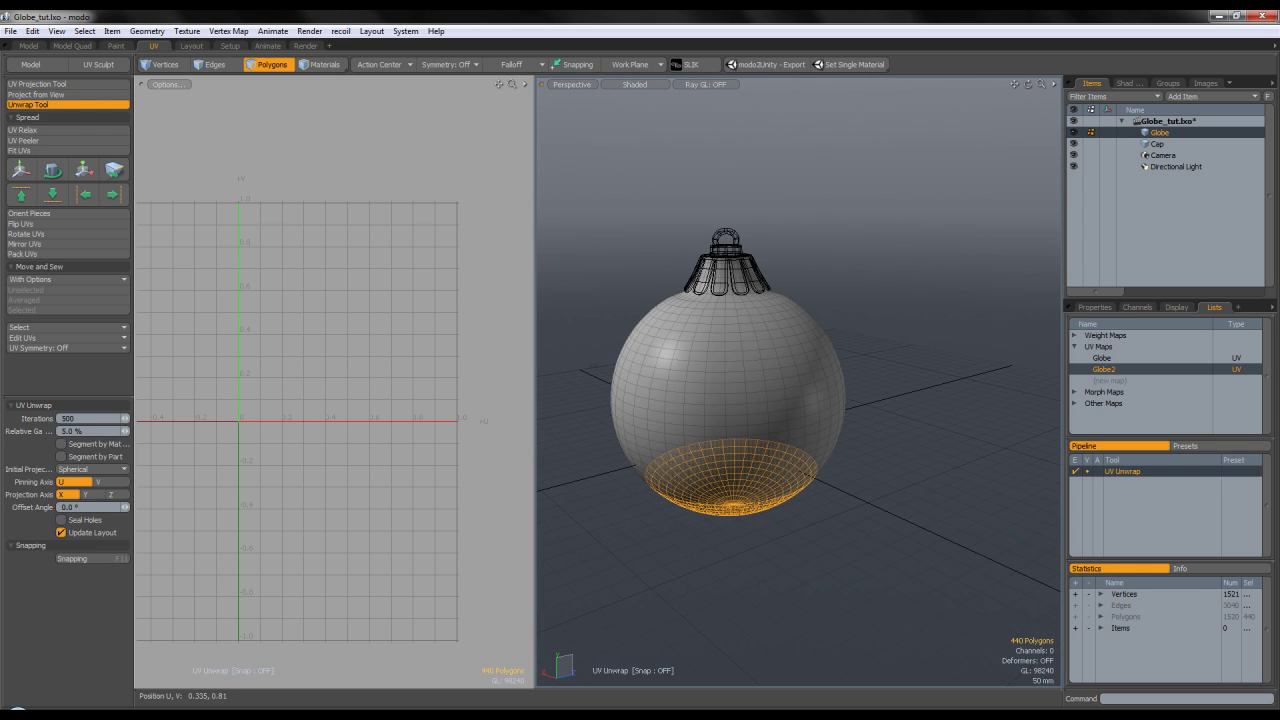
click(21, 170)
drag(352, 267, 352, 457)
drag(347, 505, 347, 548)
key(space)
Hide the bottom polygons so only the rest of the globe remains for unwrapping
click(212, 64)
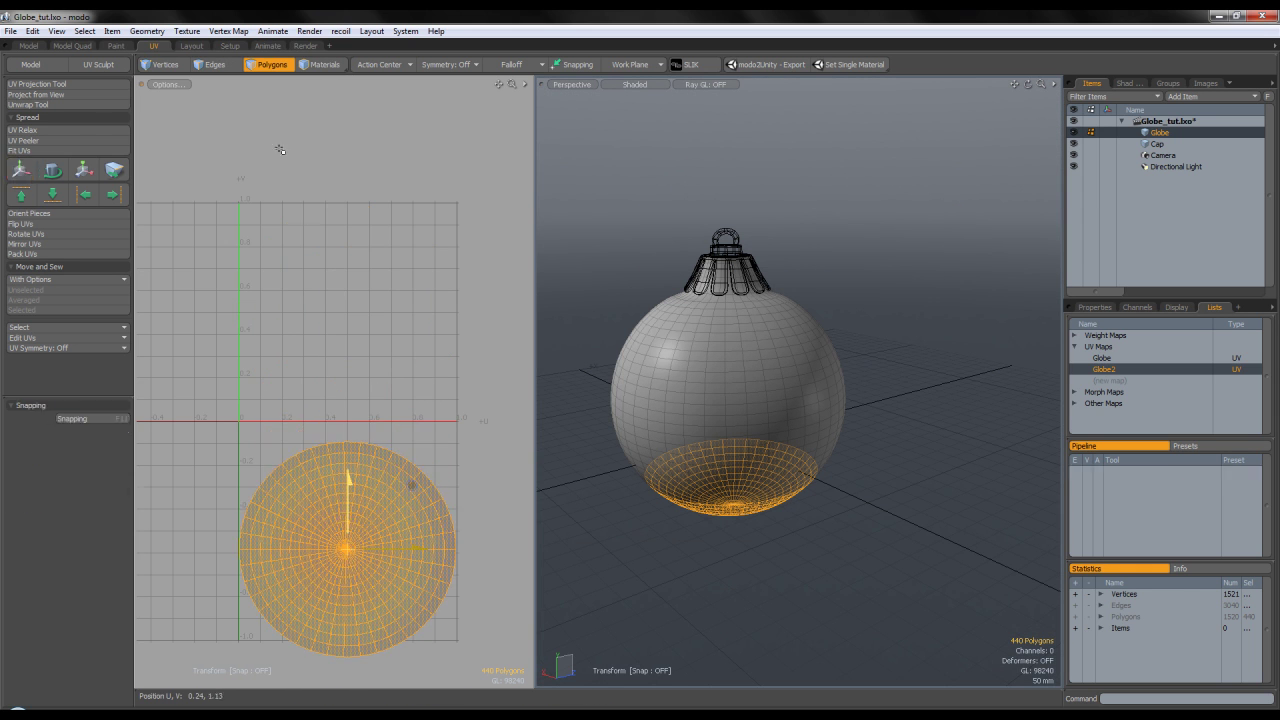
click(265, 64)
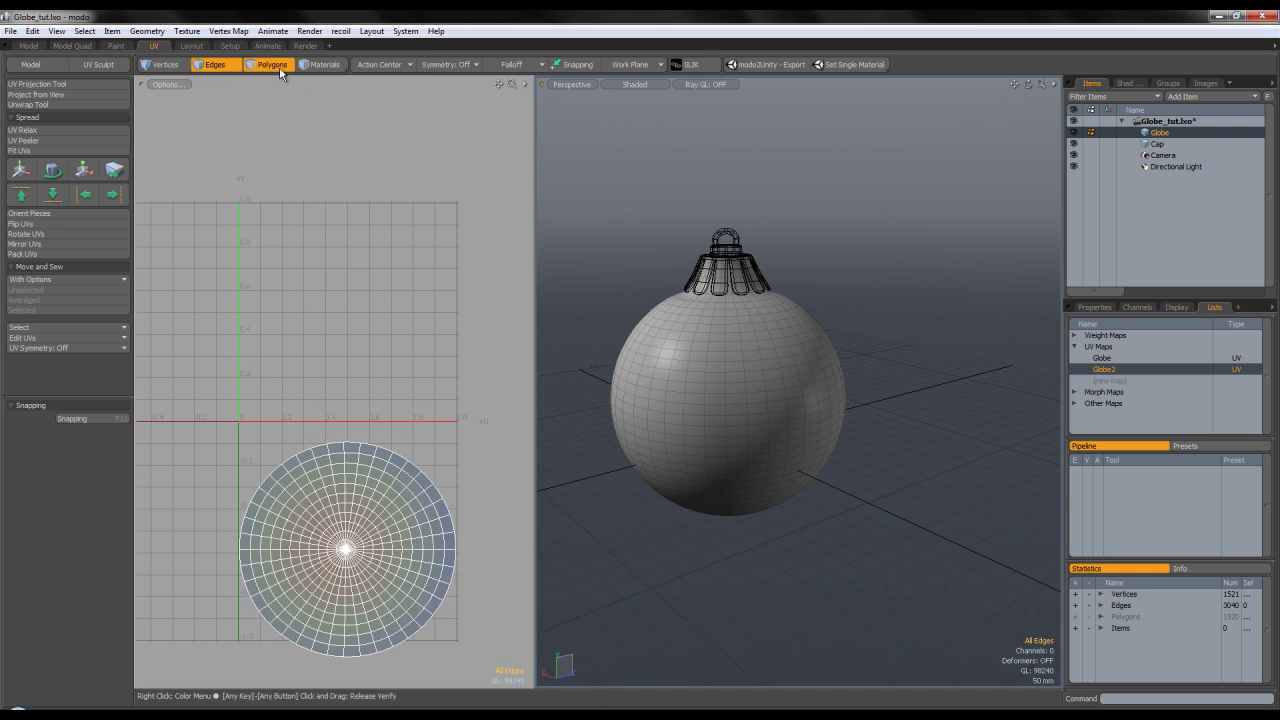
key(Delete)
Select one vertical edge loop on the globe as the seam and unwrap the mesh with 1000 iterations
click(225, 67)
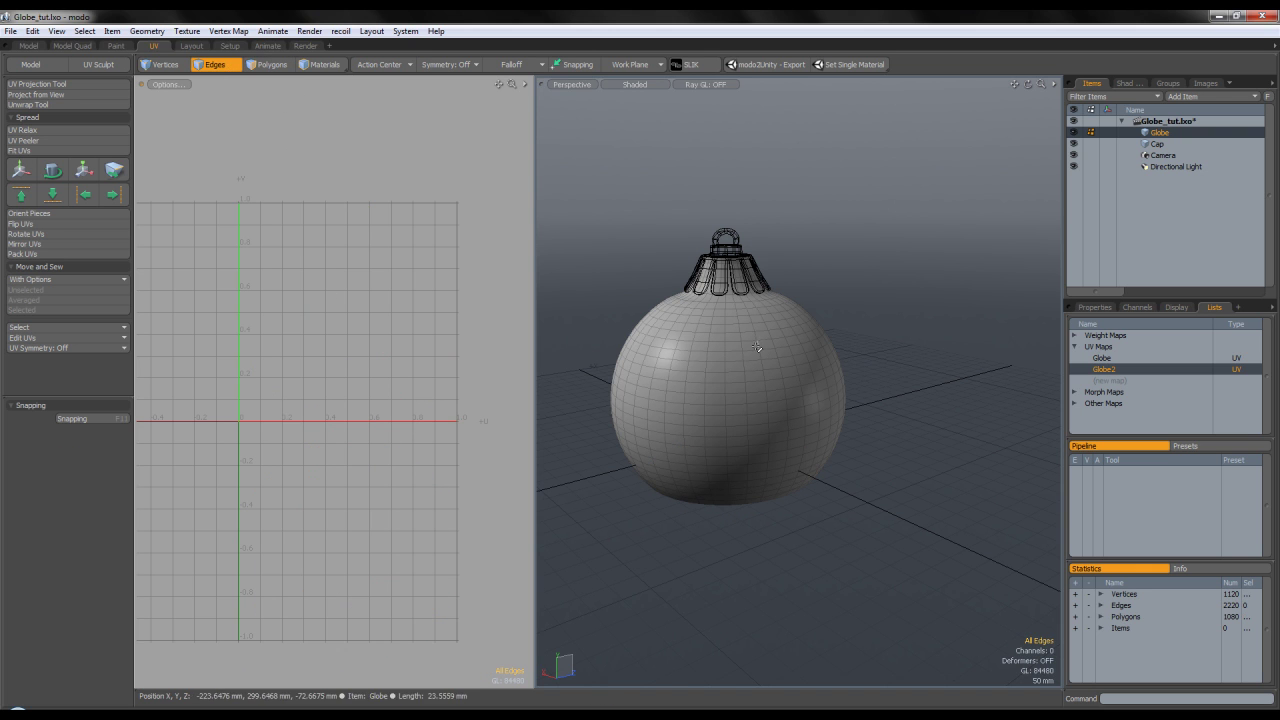
double_click(746, 420)
click(42, 104)
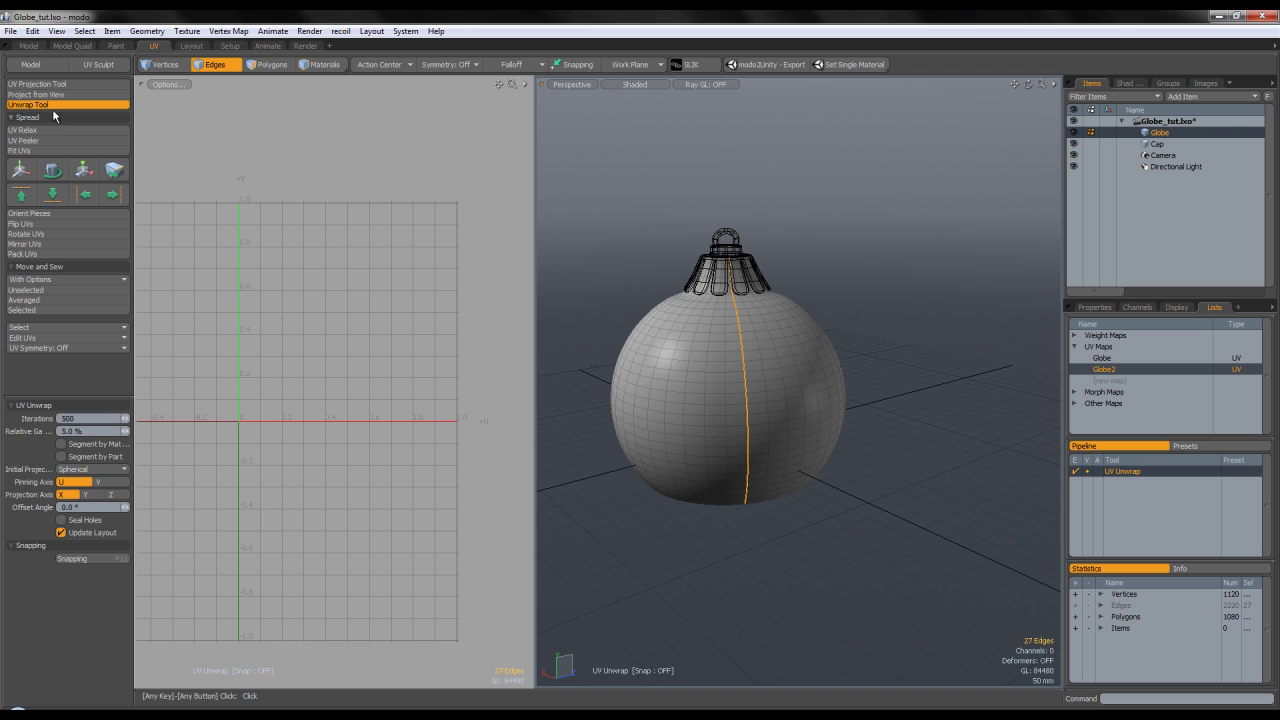
click(307, 265)
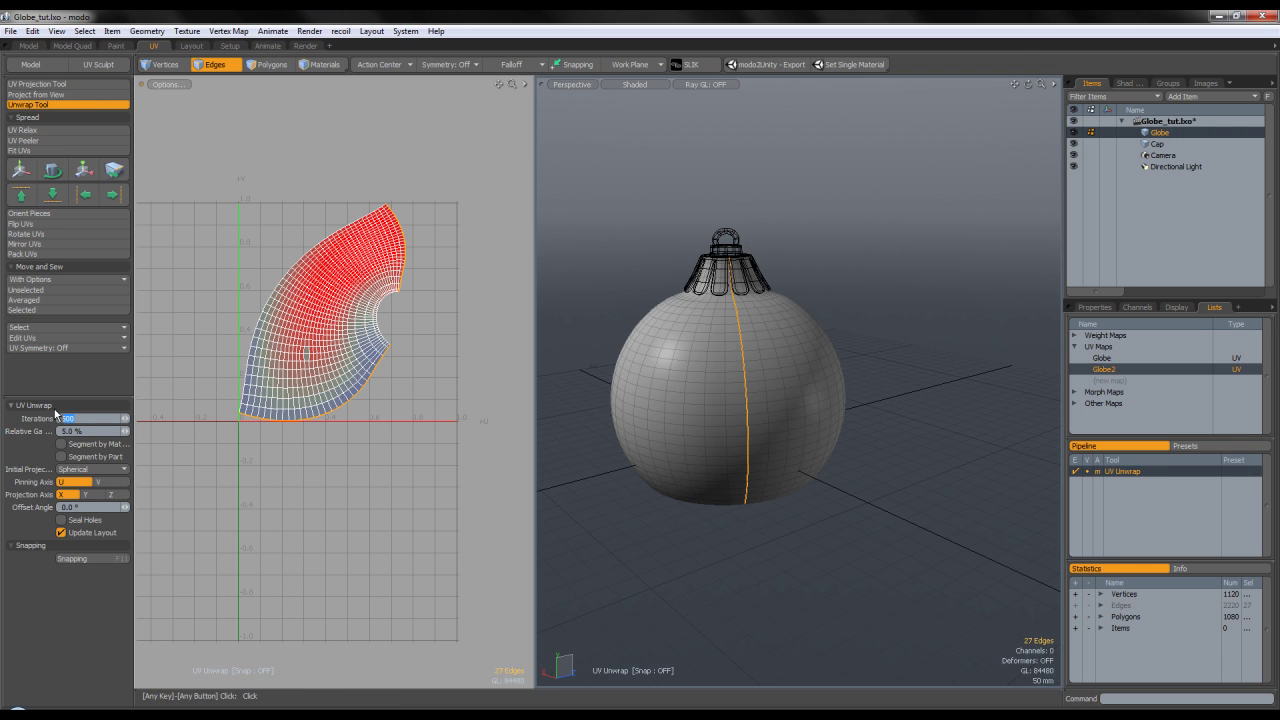
text(100)
key(Return)
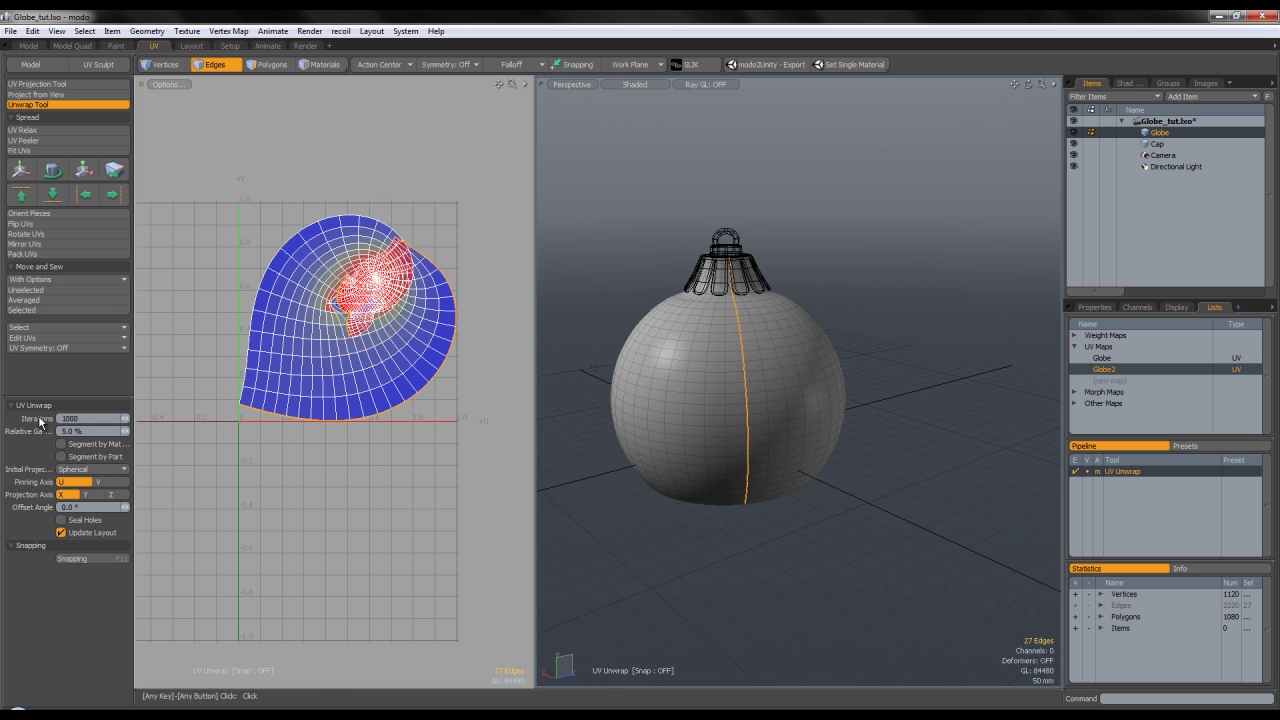
key(Return)
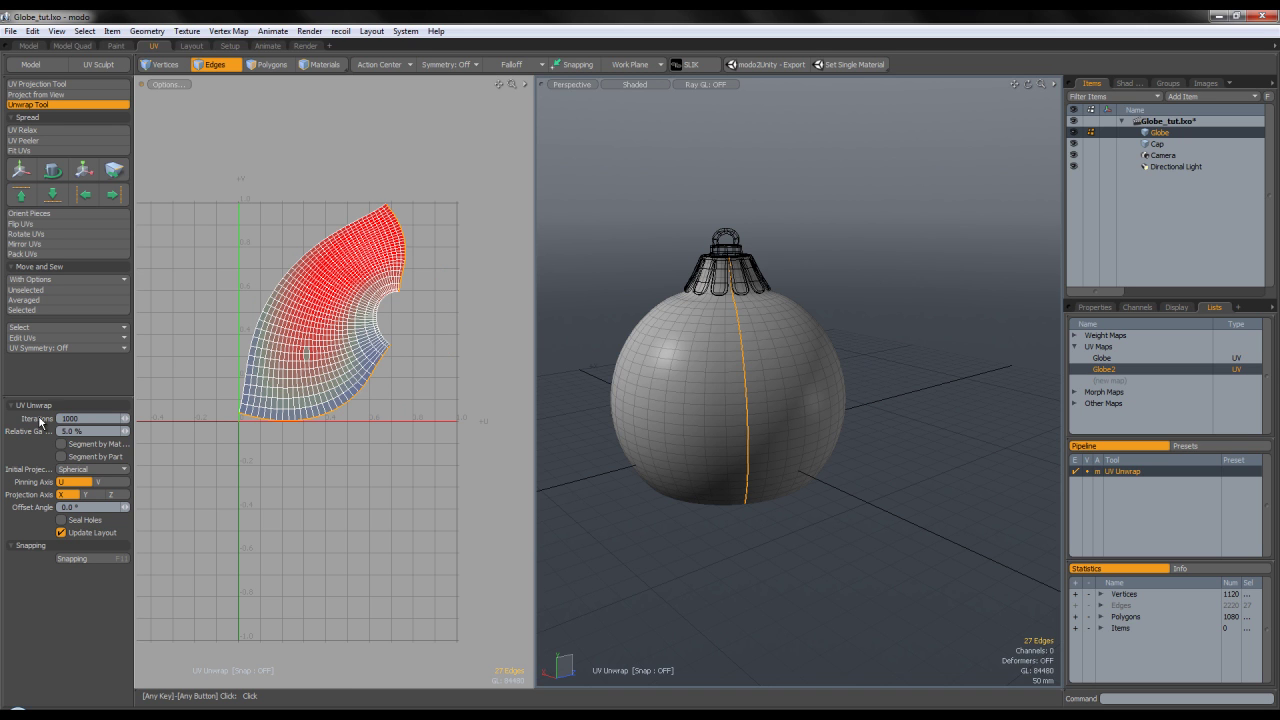
Set the unwrap's pinning axis to V and its projection axis to Z
click(95, 496)
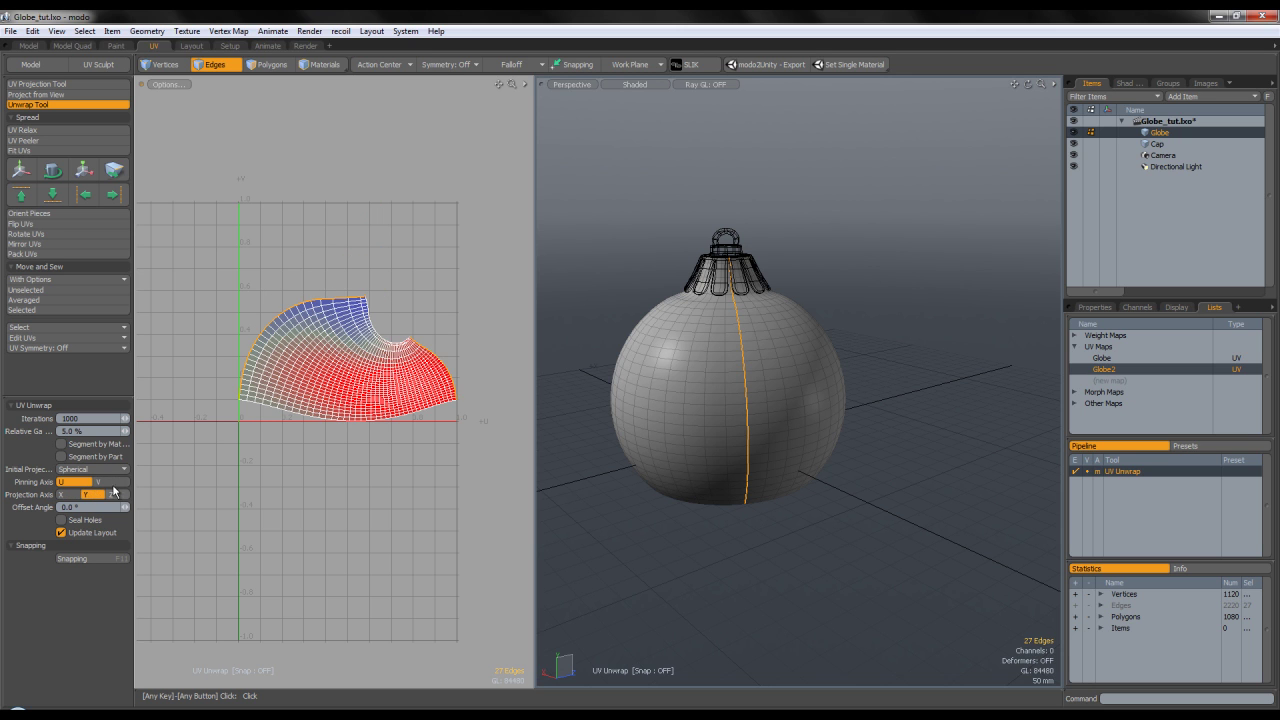
click(112, 483)
click(114, 495)
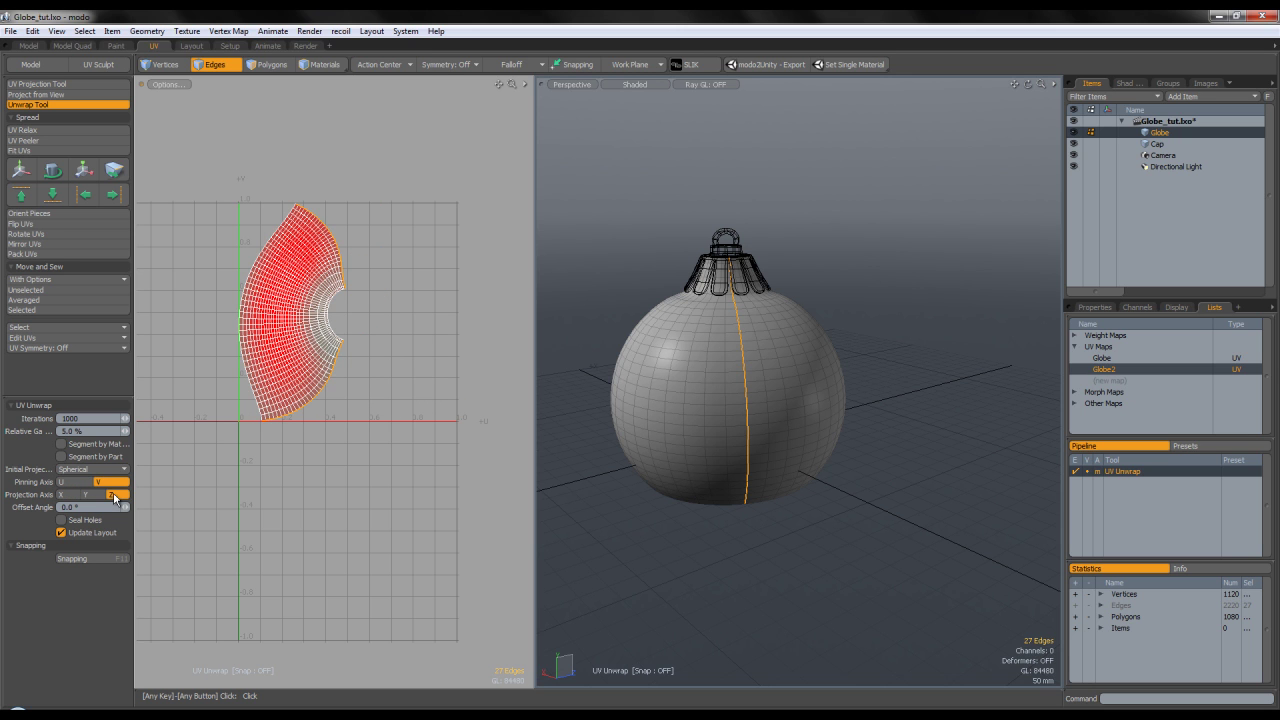
click(112, 483)
key(space)
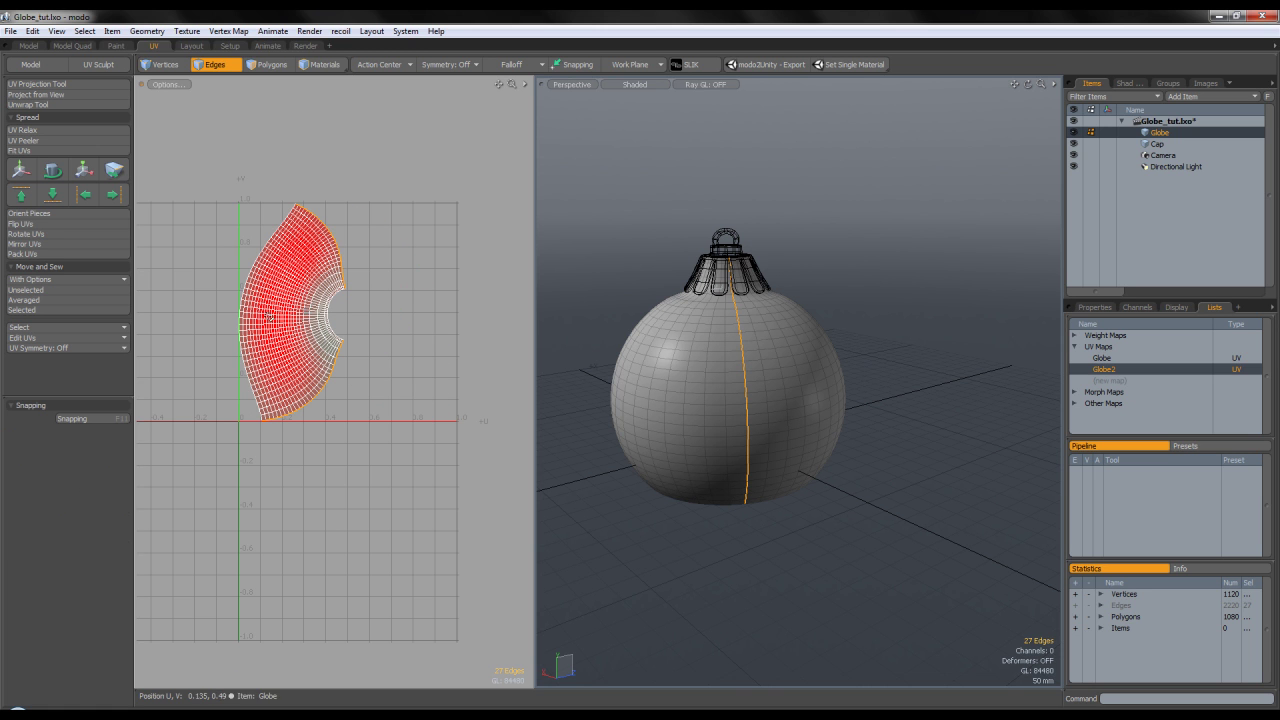
Rotate the globe body's UV island so its short curved edge faces upward
scroll(323, 301, up, 3)
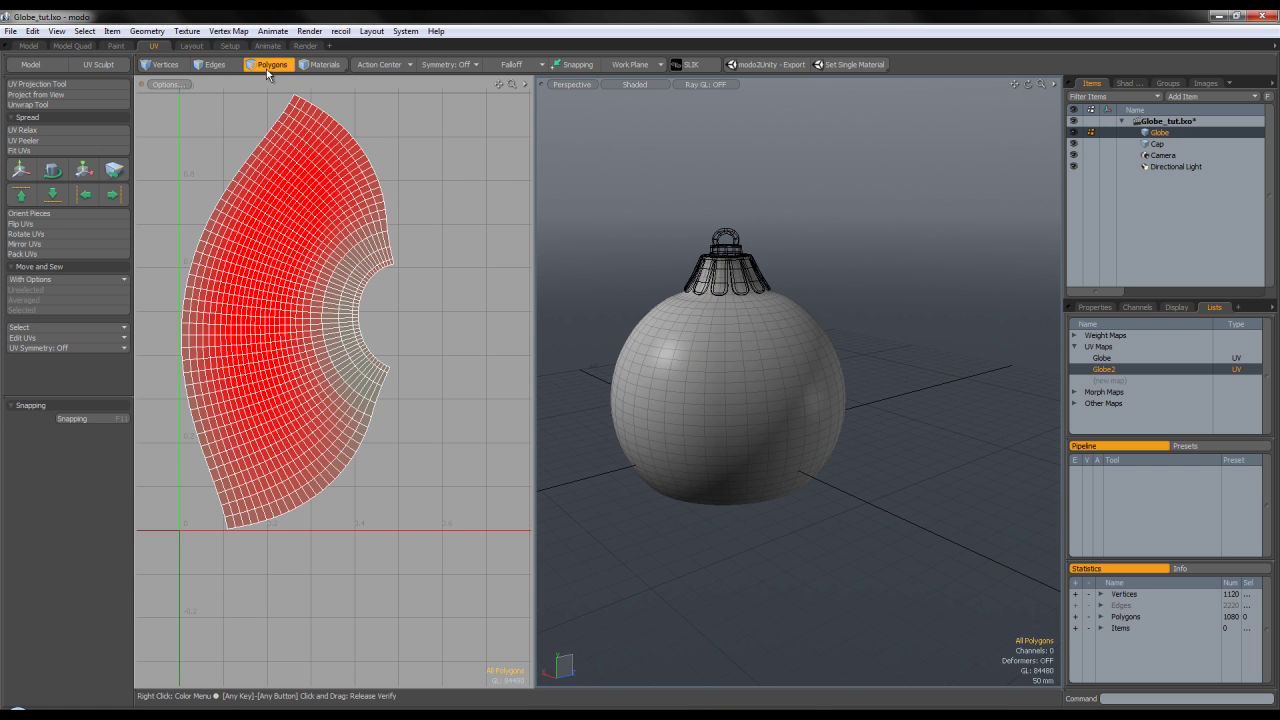
click(265, 64)
scroll(360, 250, down, 3)
key(y)
drag(367, 242, 252, 190)
key(space)
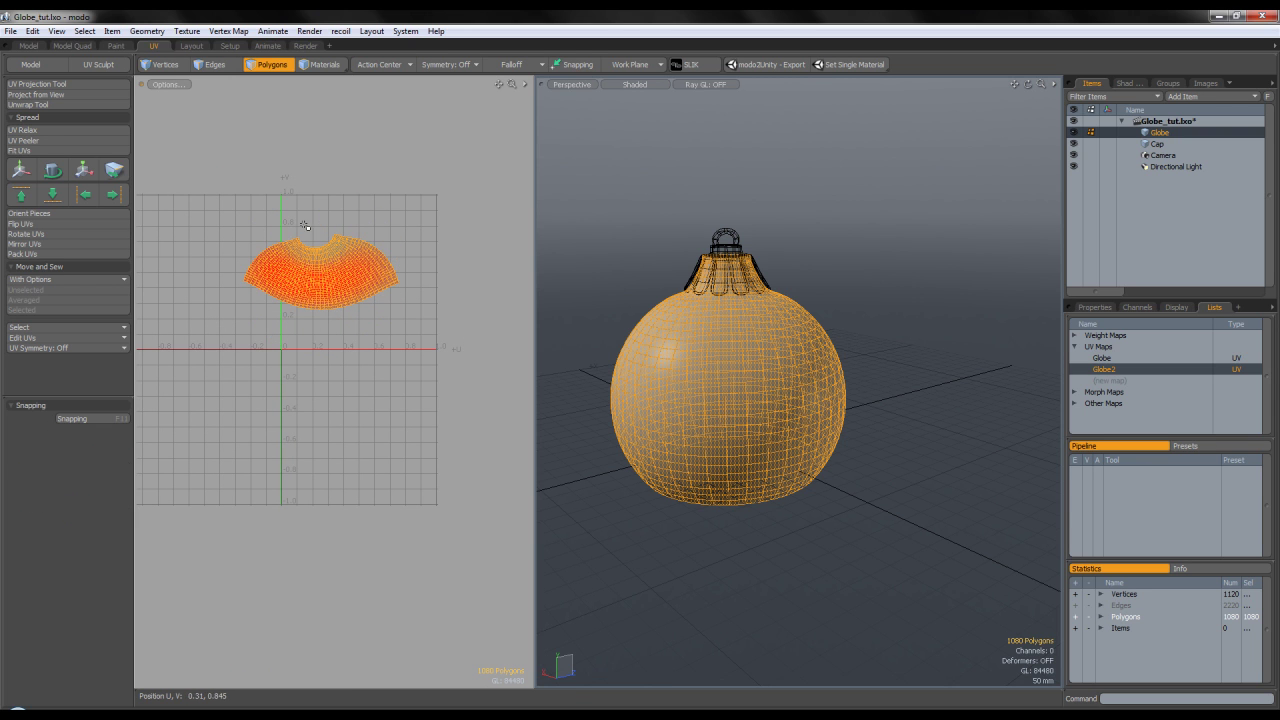
Relax the globe body's UV island in Adaptive mode and move it inside the 0–1 area
click(430, 226)
double_click(352, 258)
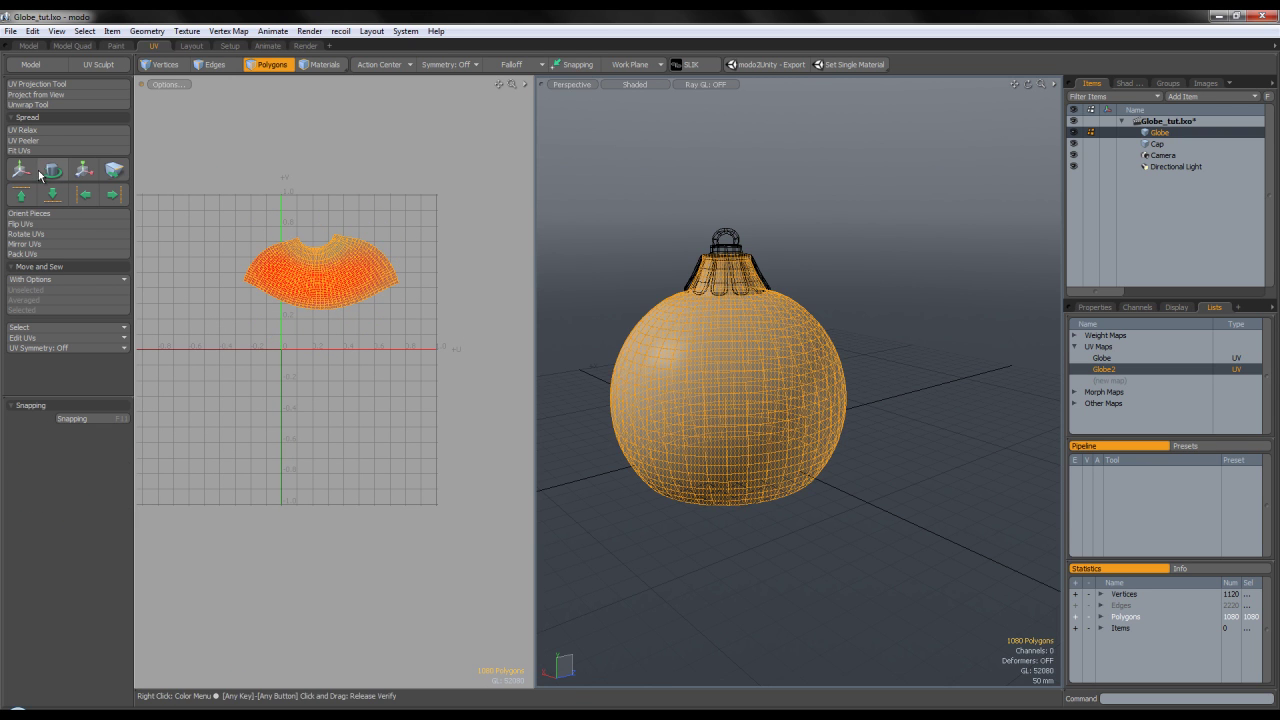
click(24, 130)
click(349, 337)
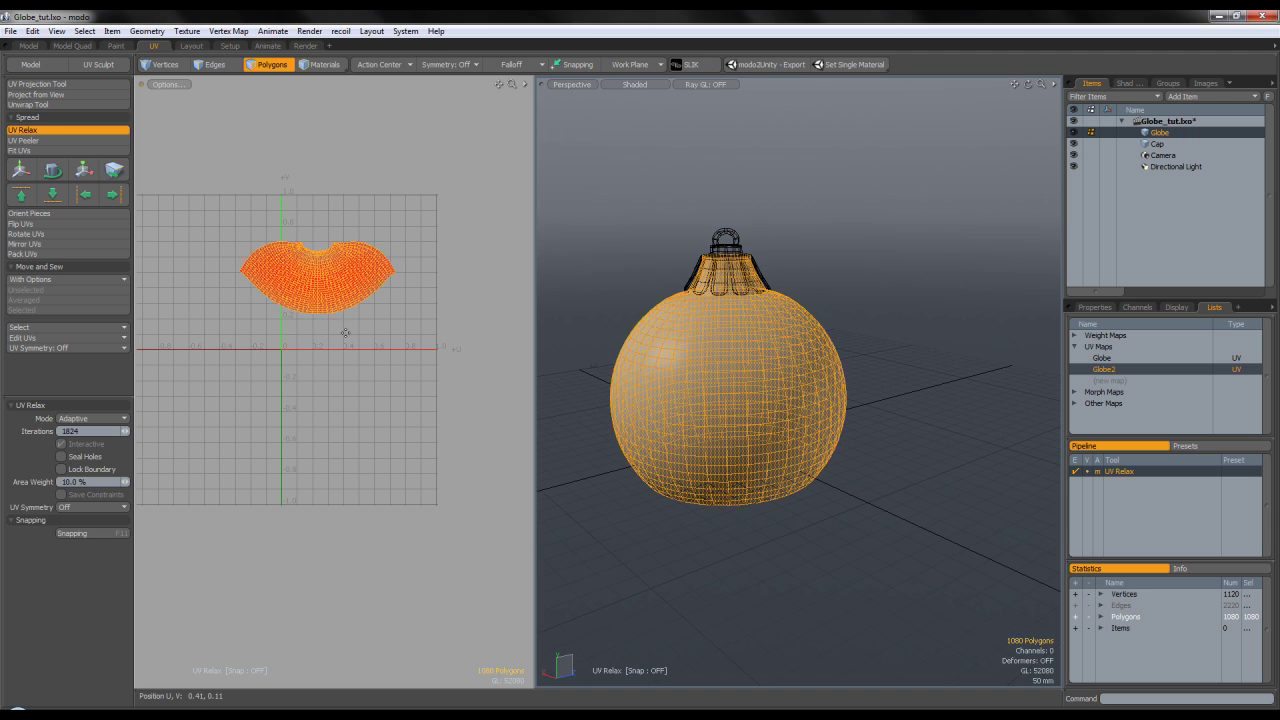
drag(345, 333, 401, 302)
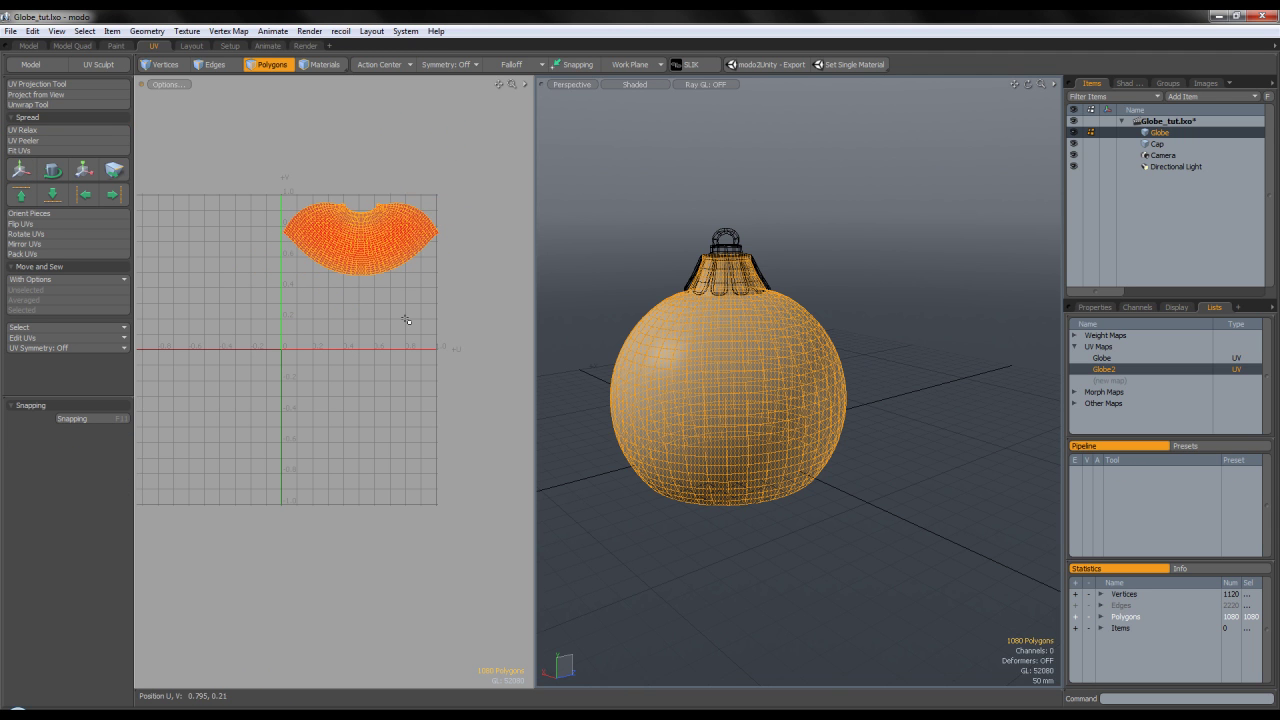
Delete the Globe2 UV map and display the original Globe UV map with all polygons unhidden
click(828, 276)
key(Delete)
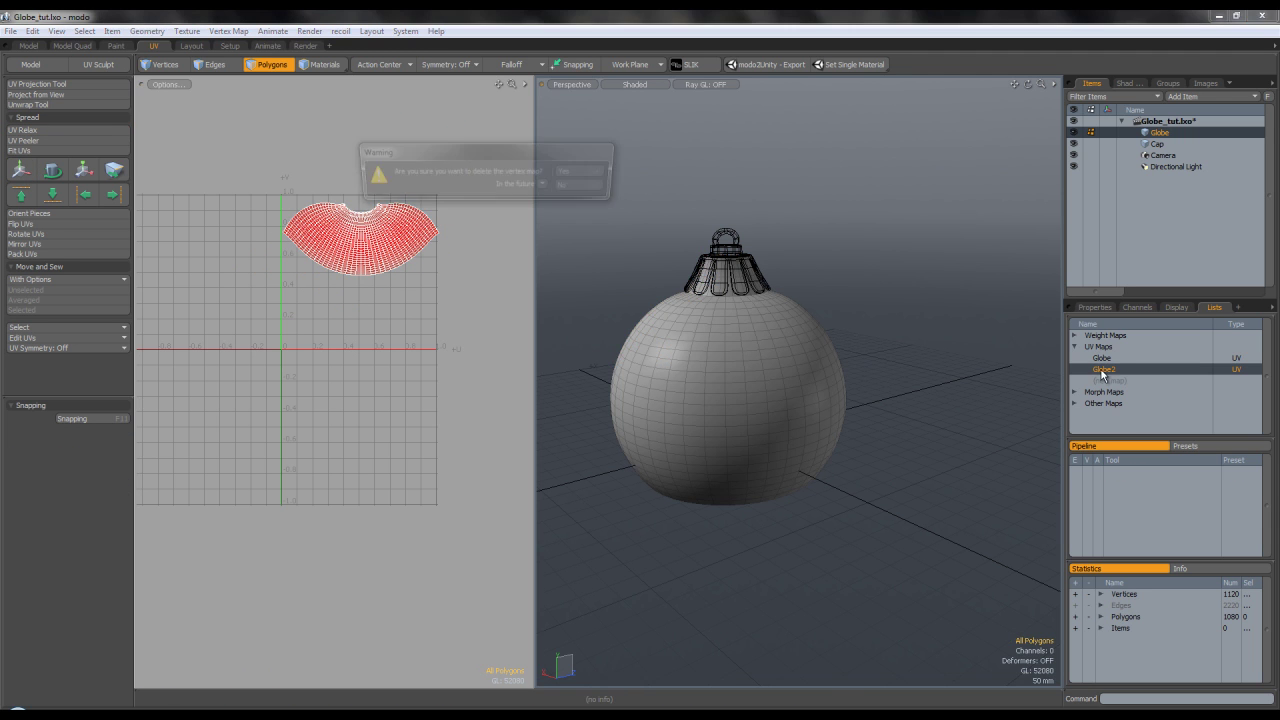
click(588, 175)
click(1108, 358)
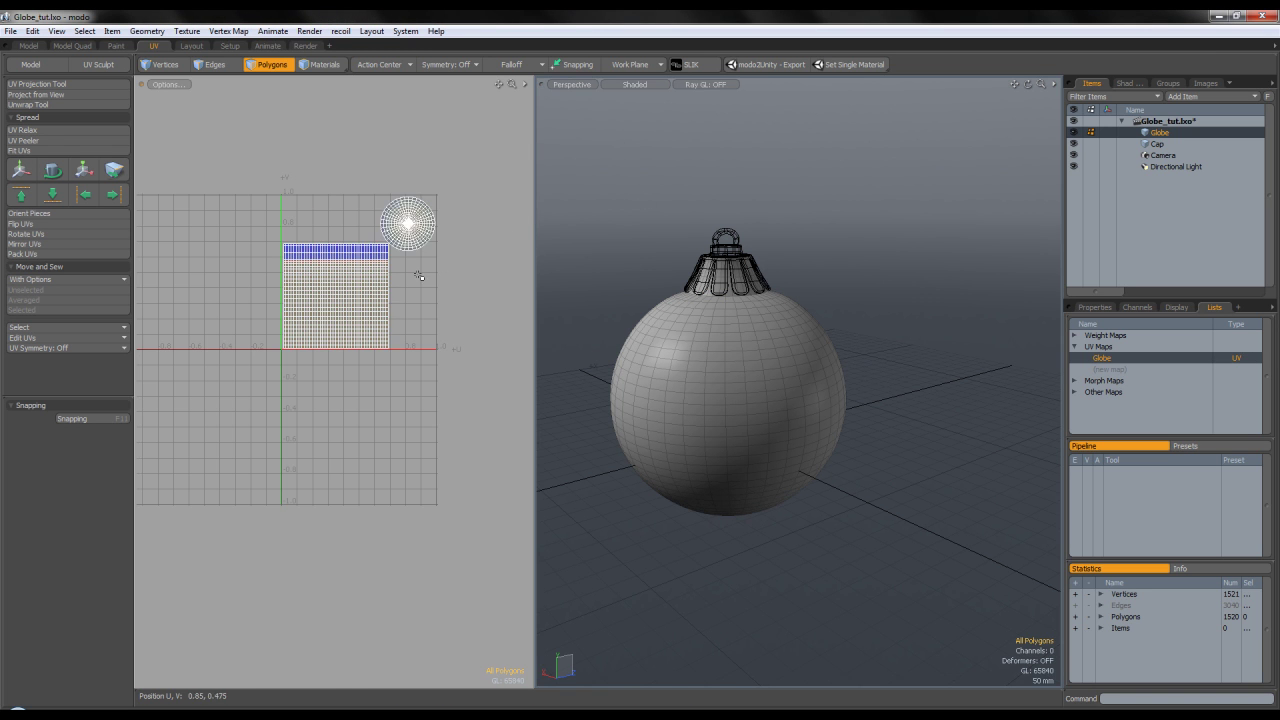
Examine the Globe UV islands in an enlarged UV view and compare the stretched band with the neck polygons under the cap
scroll(430, 268, up, 5)
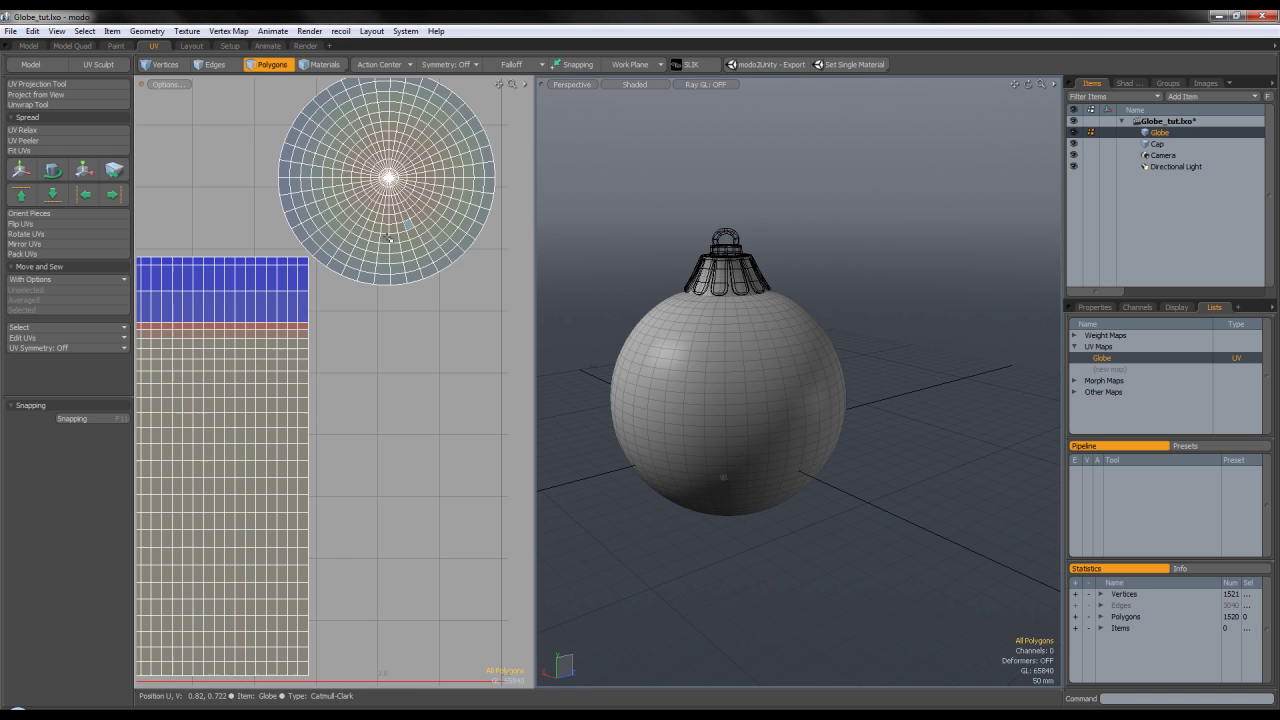
drag(531, 268, 690, 268)
key(a)
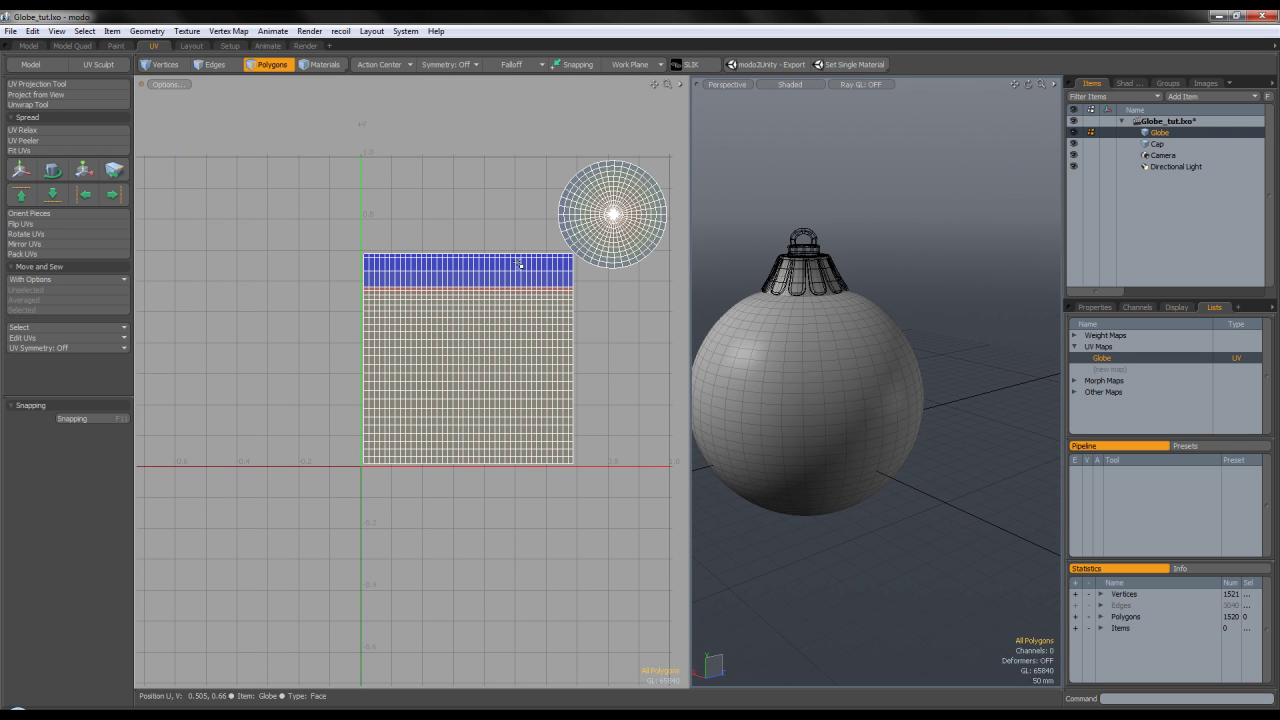
scroll(873, 262, up, 10)
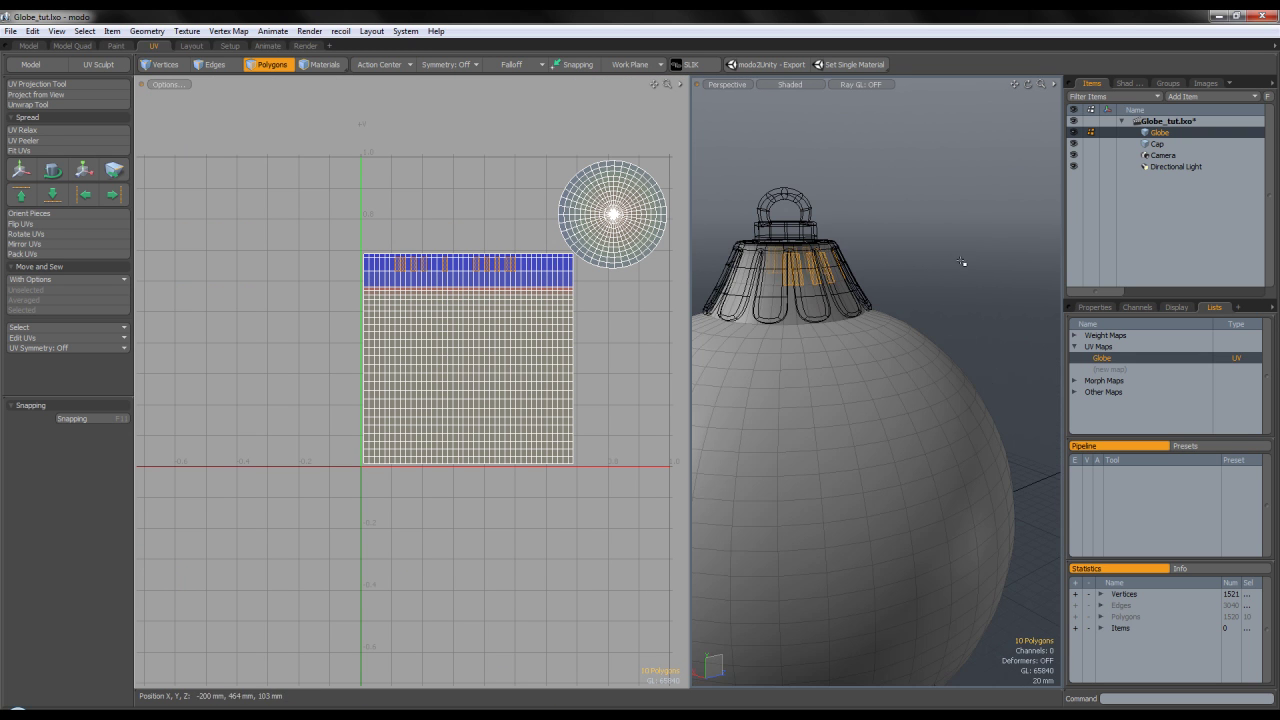
click(851, 338)
click(1000, 172)
scroll(888, 350, down, 8)
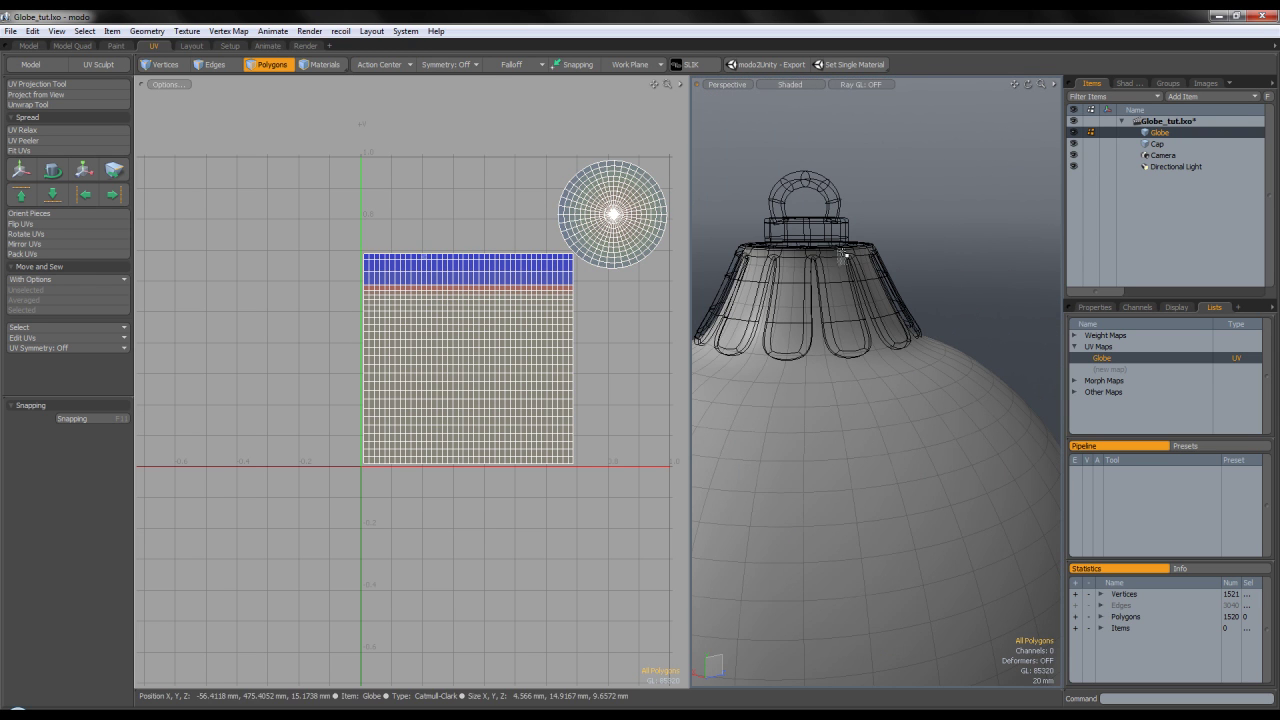
Save the scene and switch to the Paint workspace with an enlarged 3D viewport
key(ctrl+s)
click(546, 173)
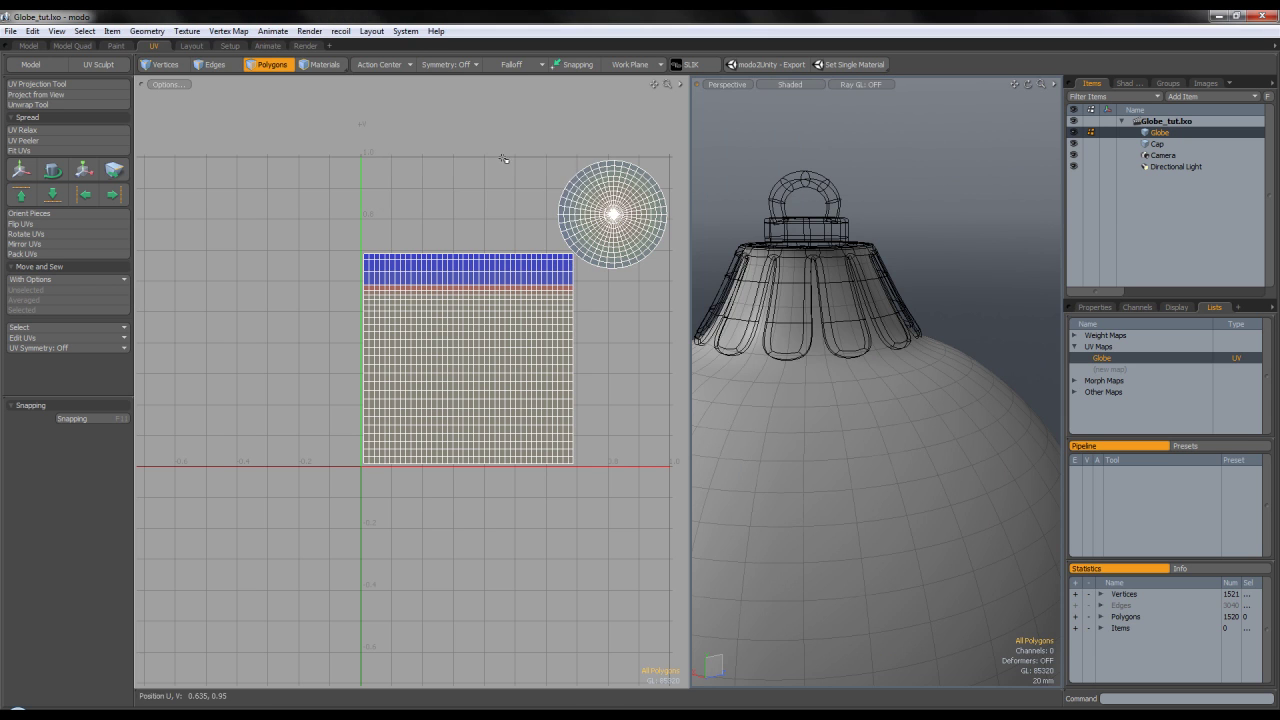
click(124, 45)
drag(691, 284, 430, 284)
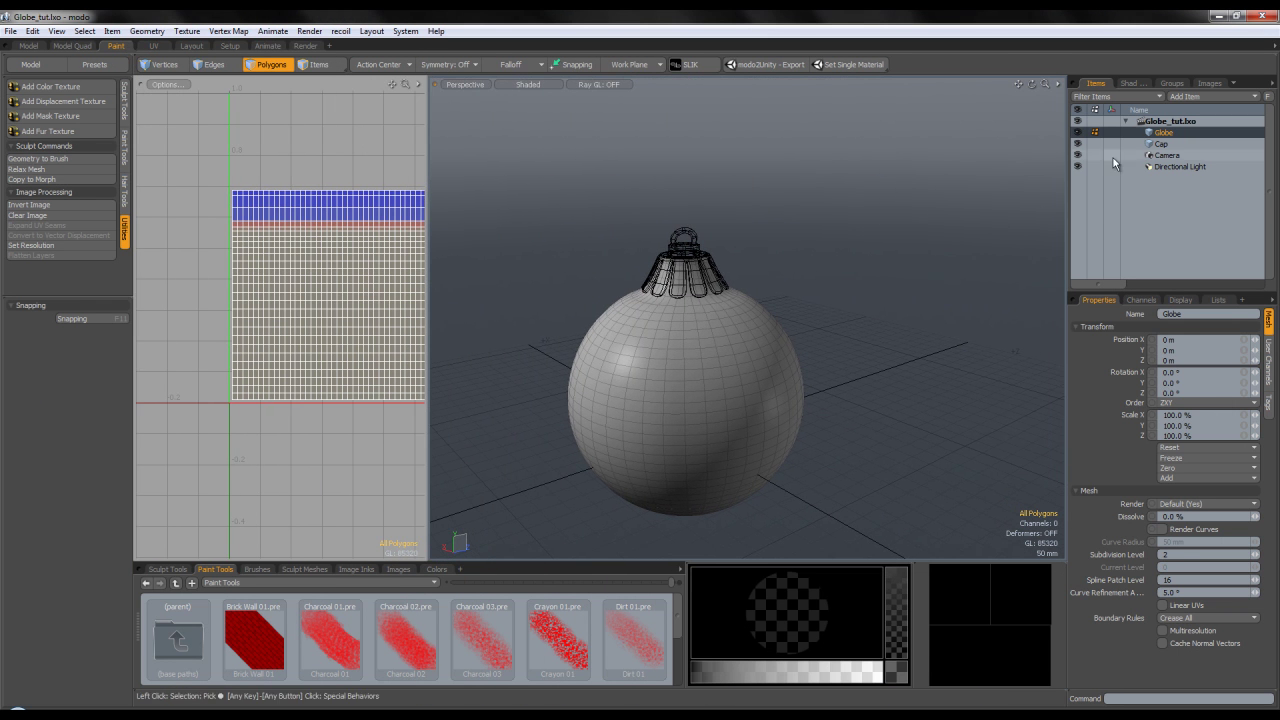
Assign a material named Globe to all of the globe's polygons, with 80% diffuse, 20% specular and smoothing on
double_click(736, 341)
key(m)
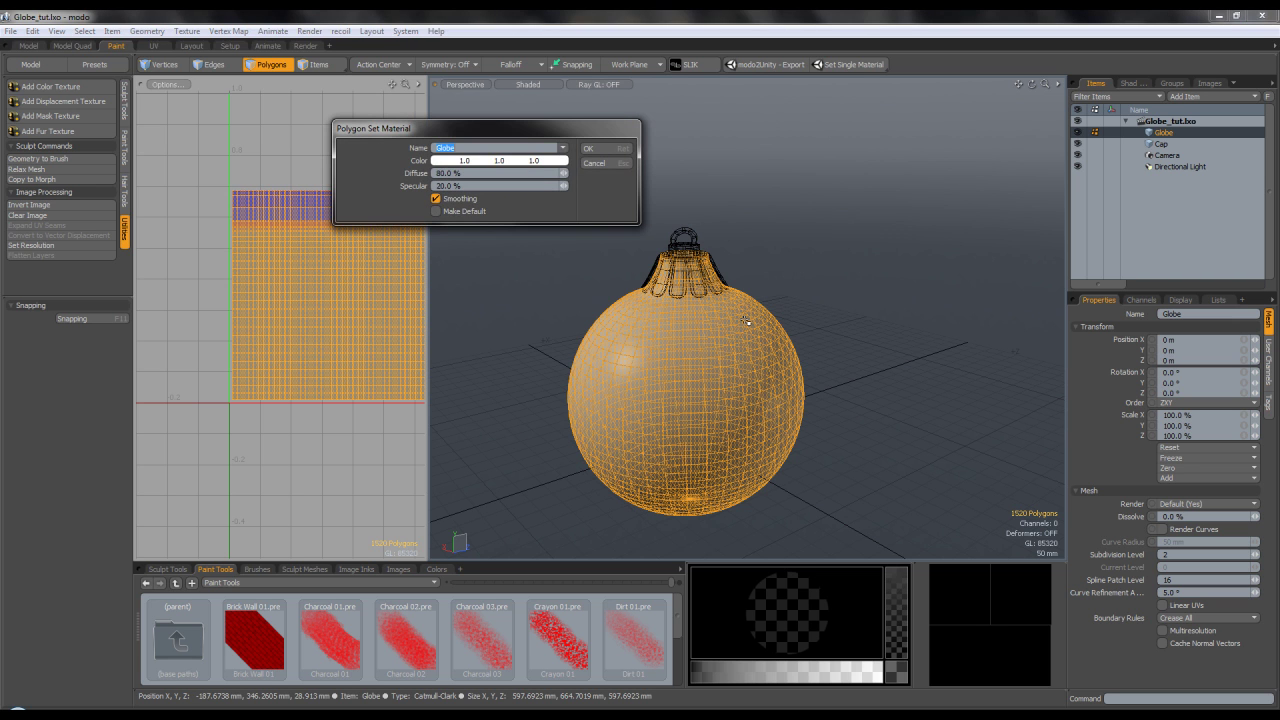
key(Return)
click(950, 250)
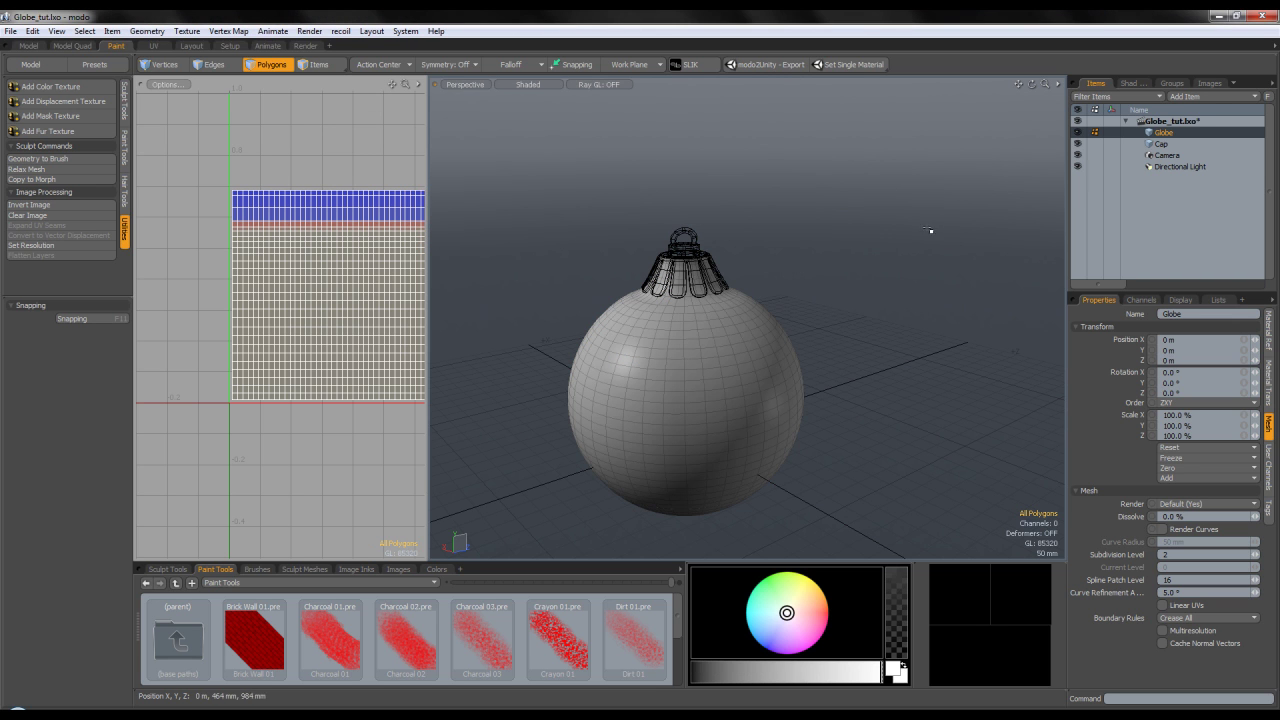
Set the Globe material's diffuse color to black (0.0, 0.0, 0.0) and its specular amount to 0%
click(1130, 83)
click(1142, 167)
click(1143, 177)
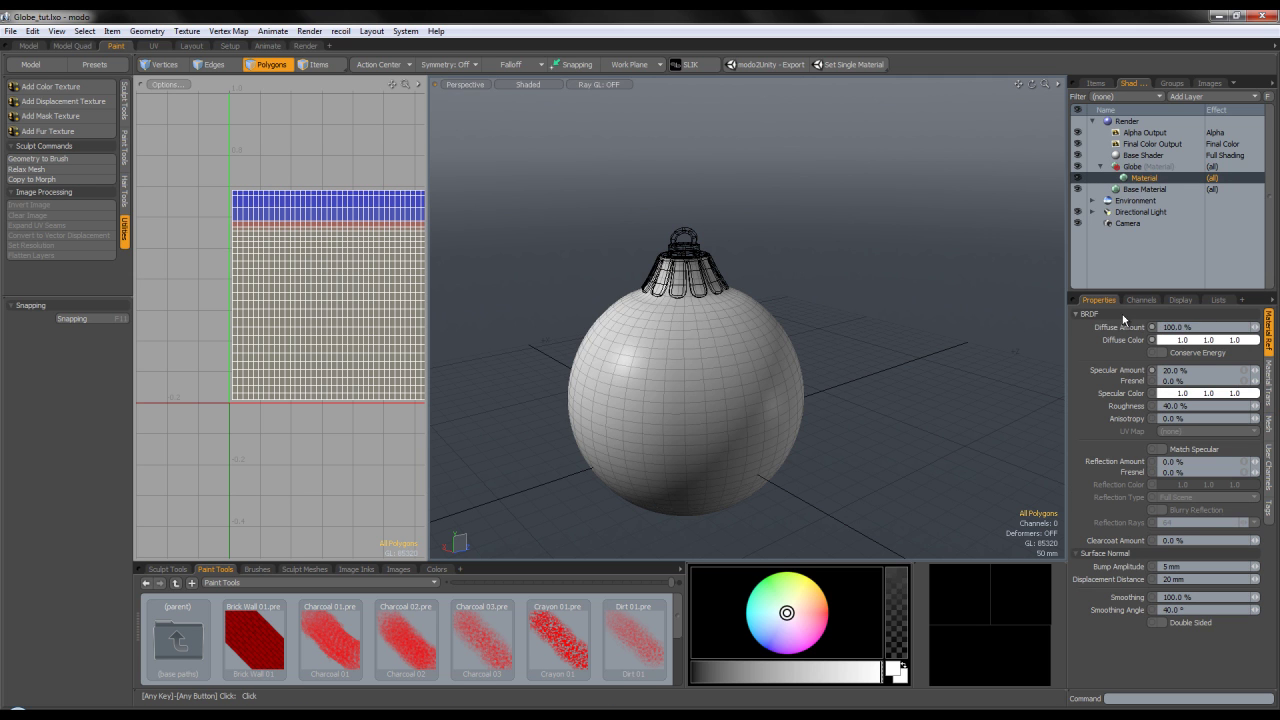
click(1151, 340)
click(696, 373)
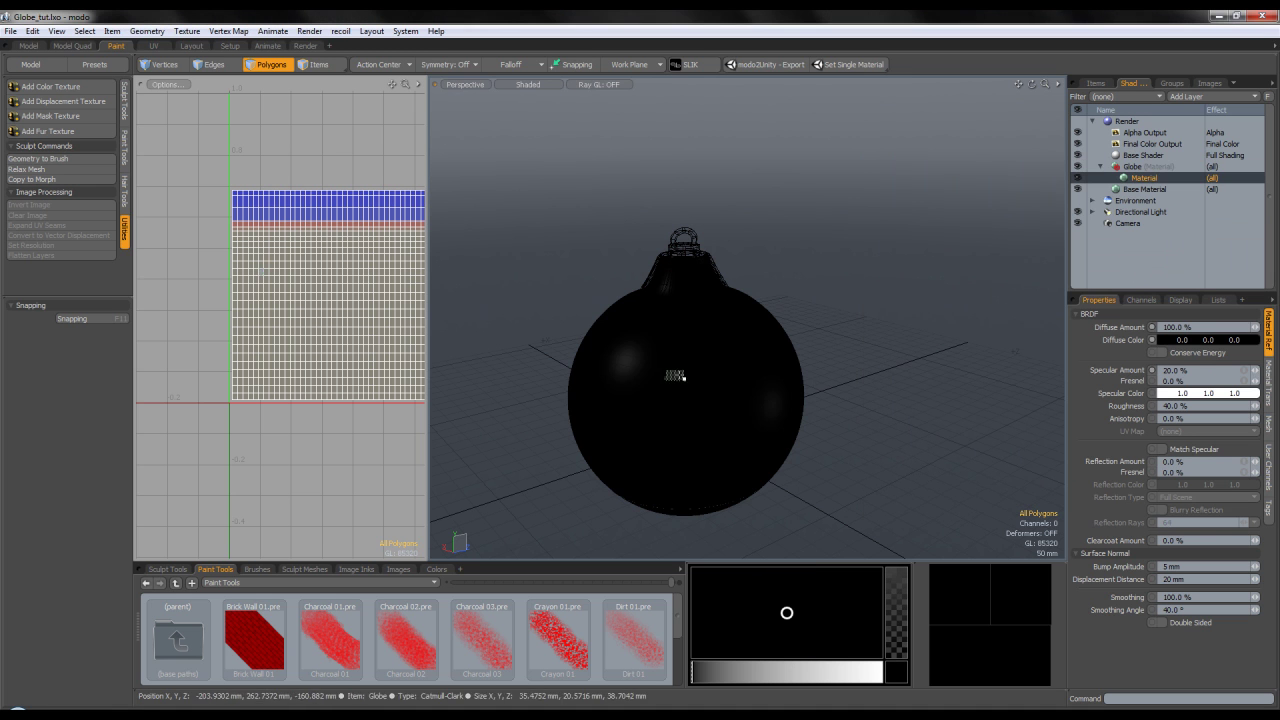
drag(1198, 371, 1091, 371)
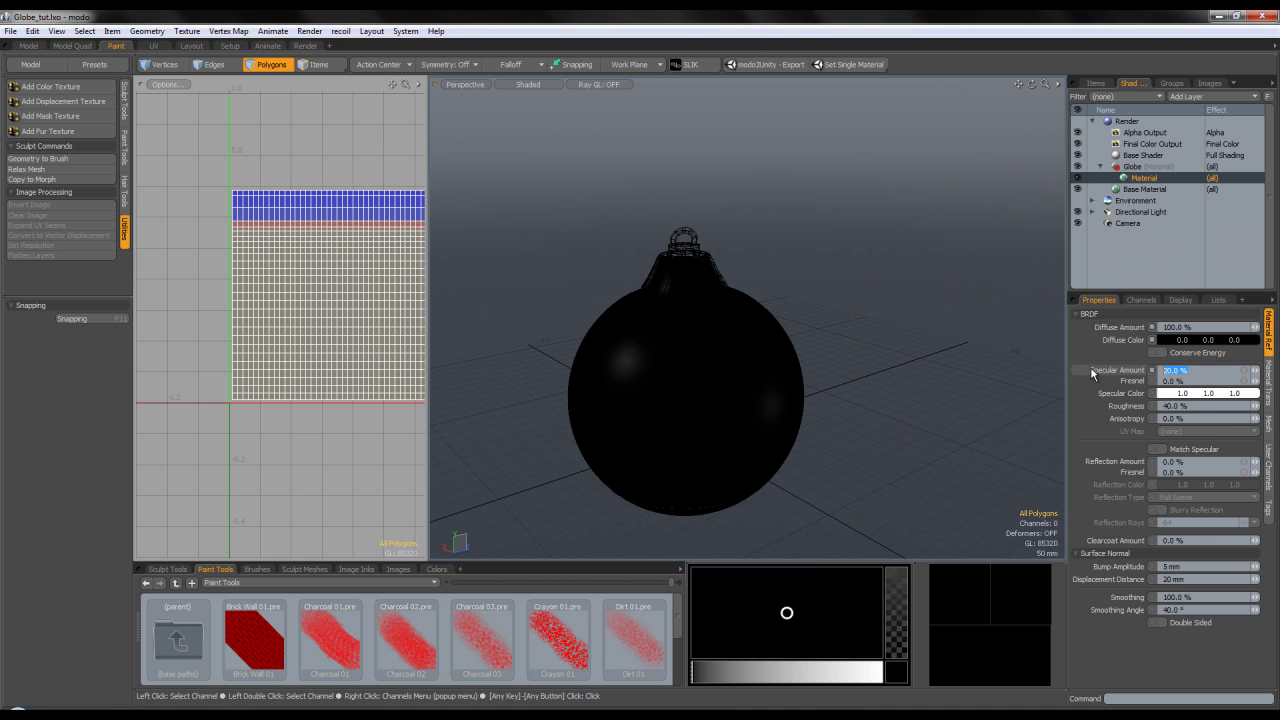
text(0)
key(Return)
Inspect the black globe from the side and review the Globe group and its Material in the shader tree
alt+drag(751, 346, 700, 330)
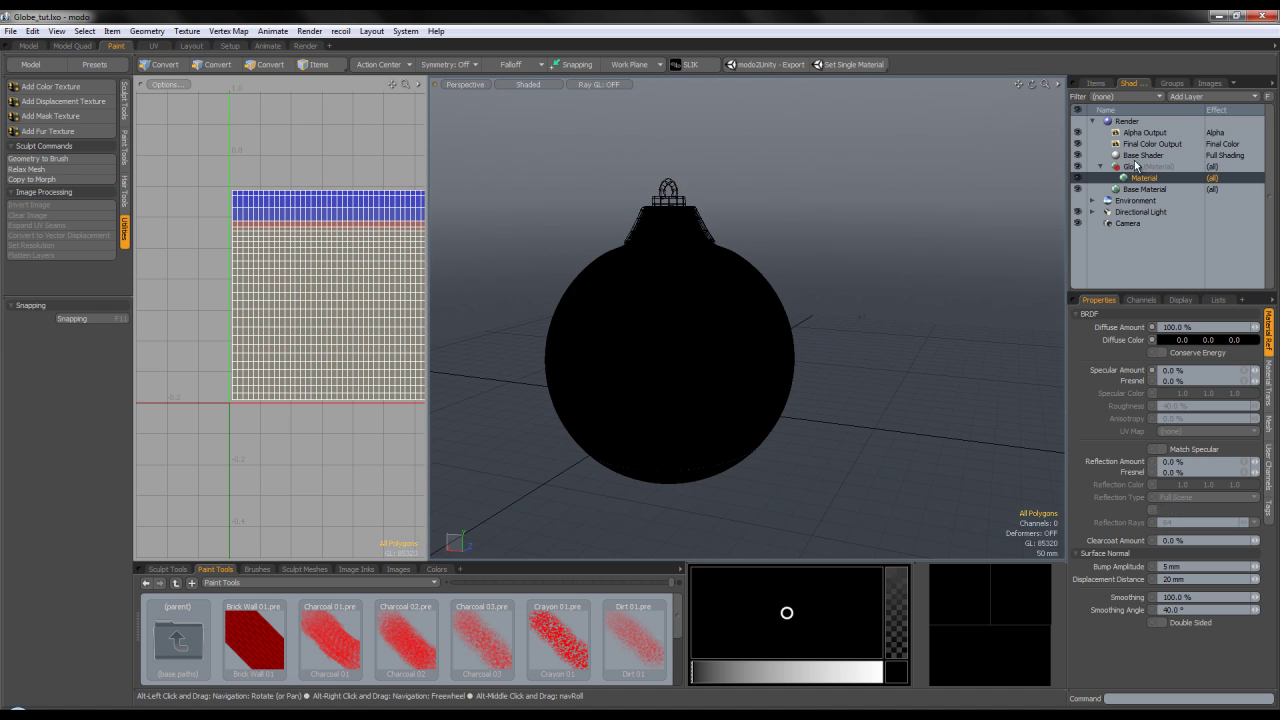
click(1096, 83)
alt+drag(520, 280, 803, 209)
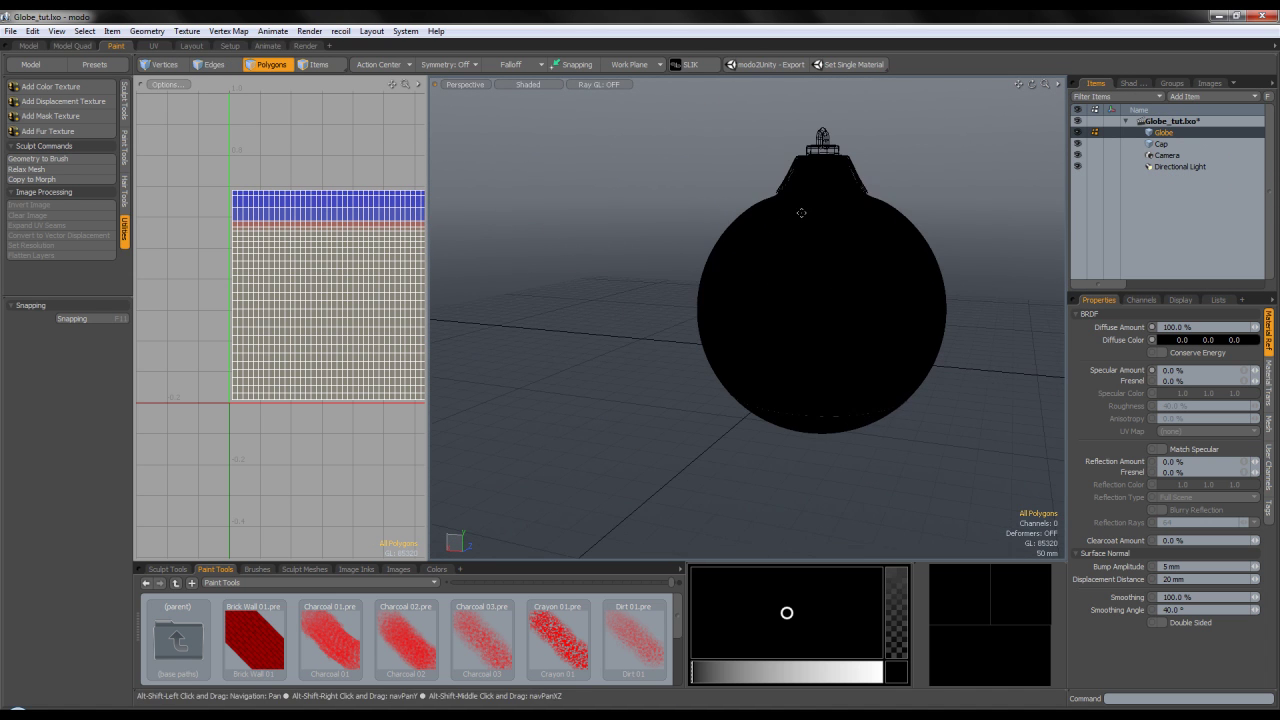
click(1128, 83)
click(1146, 177)
click(1140, 166)
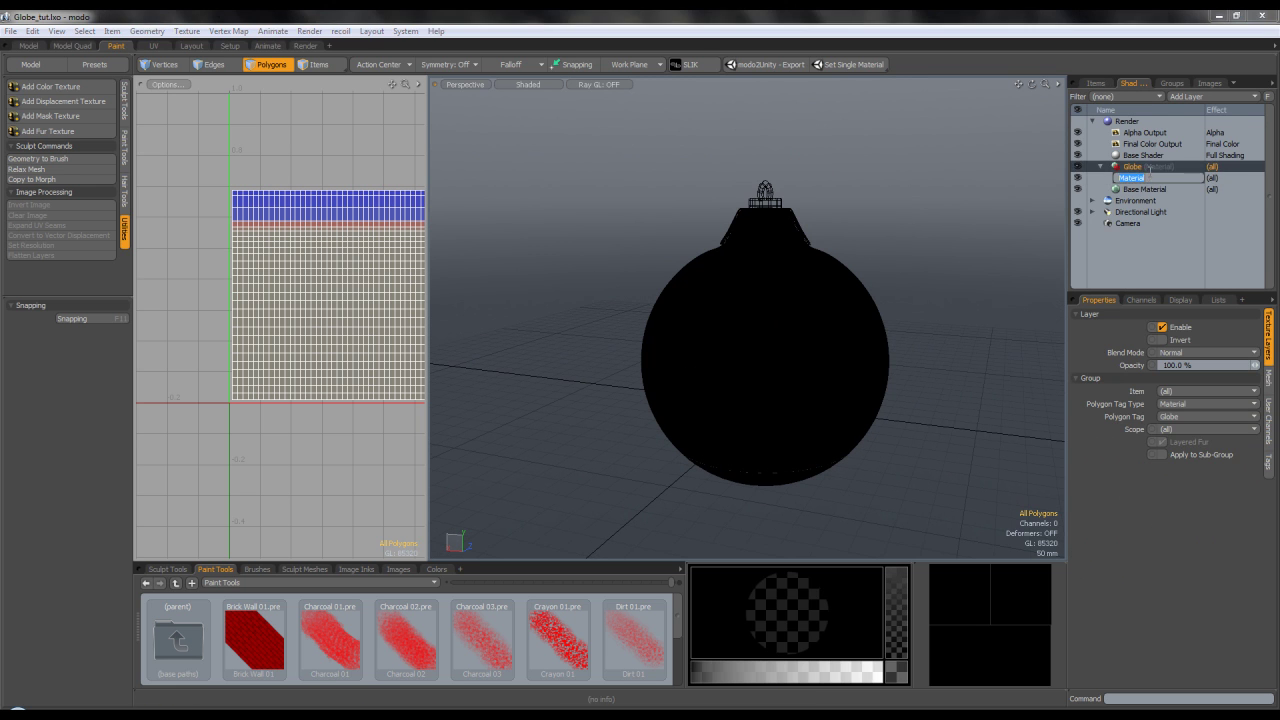
click(1153, 177)
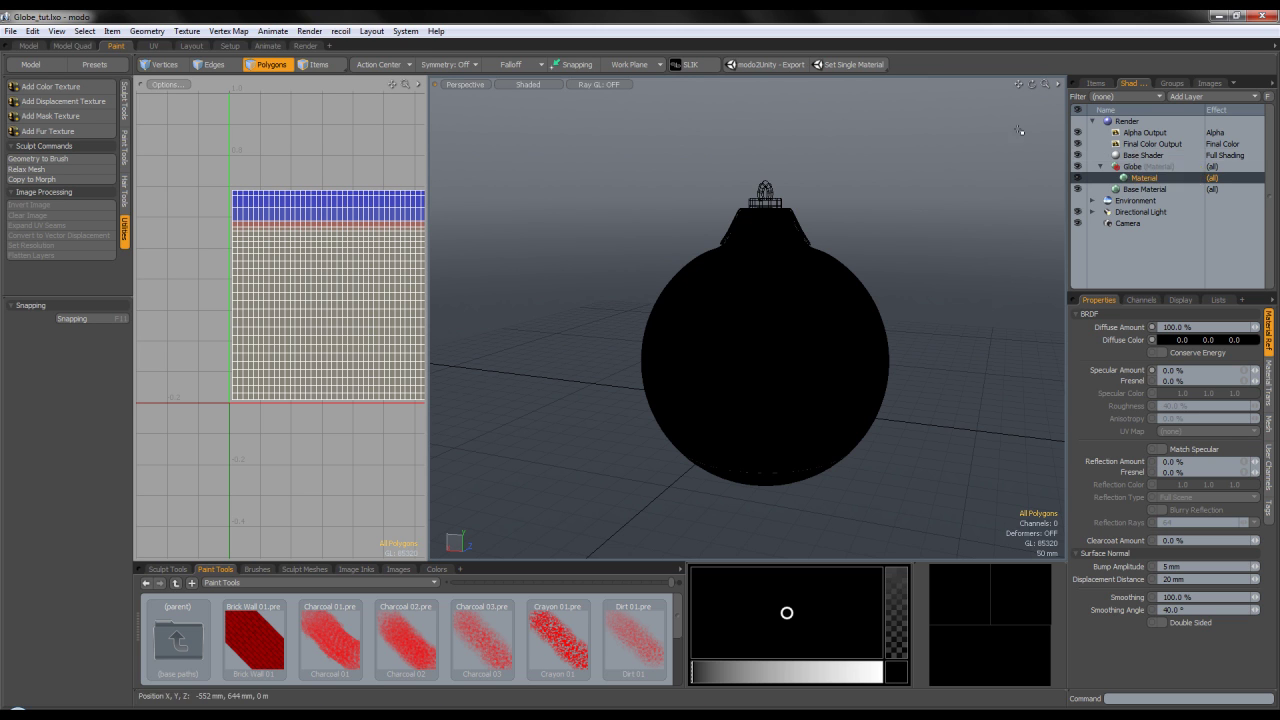
Examine the globe's lower edge up close and select all of its connected polygons
scroll(731, 320, up, 5)
scroll(817, 422, up, 8)
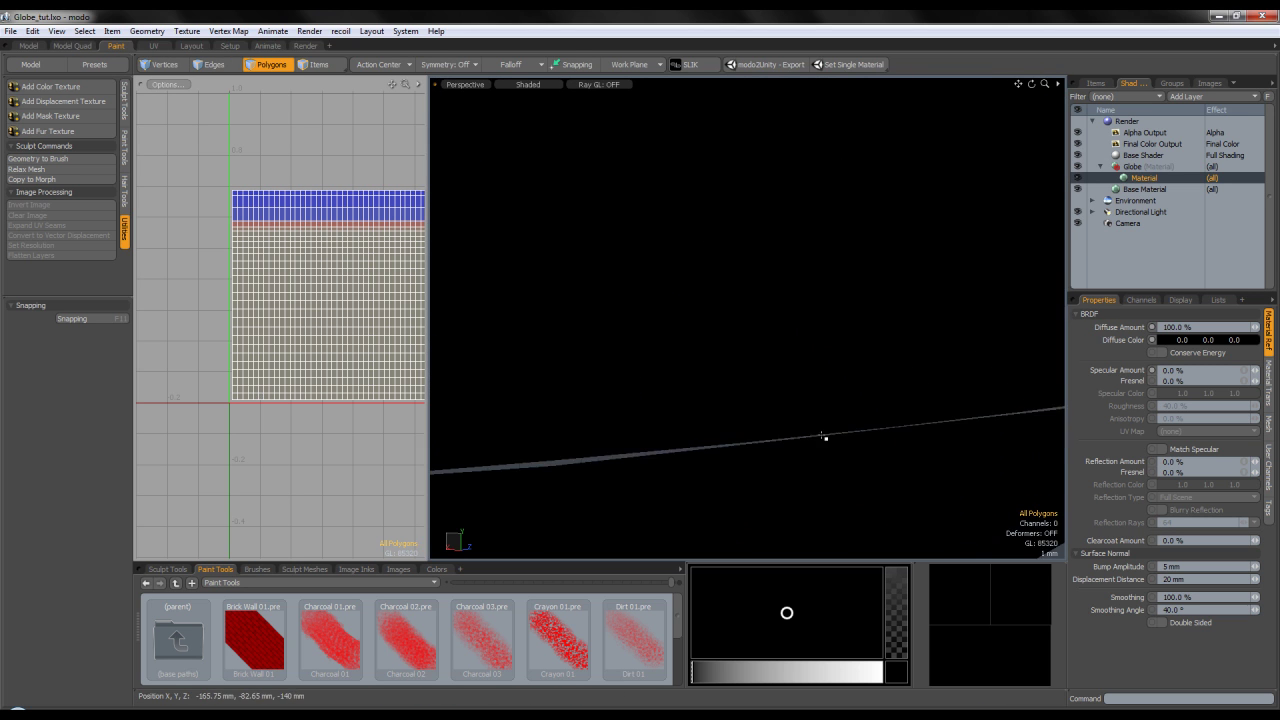
scroll(832, 436, down, 8)
double_click(757, 449)
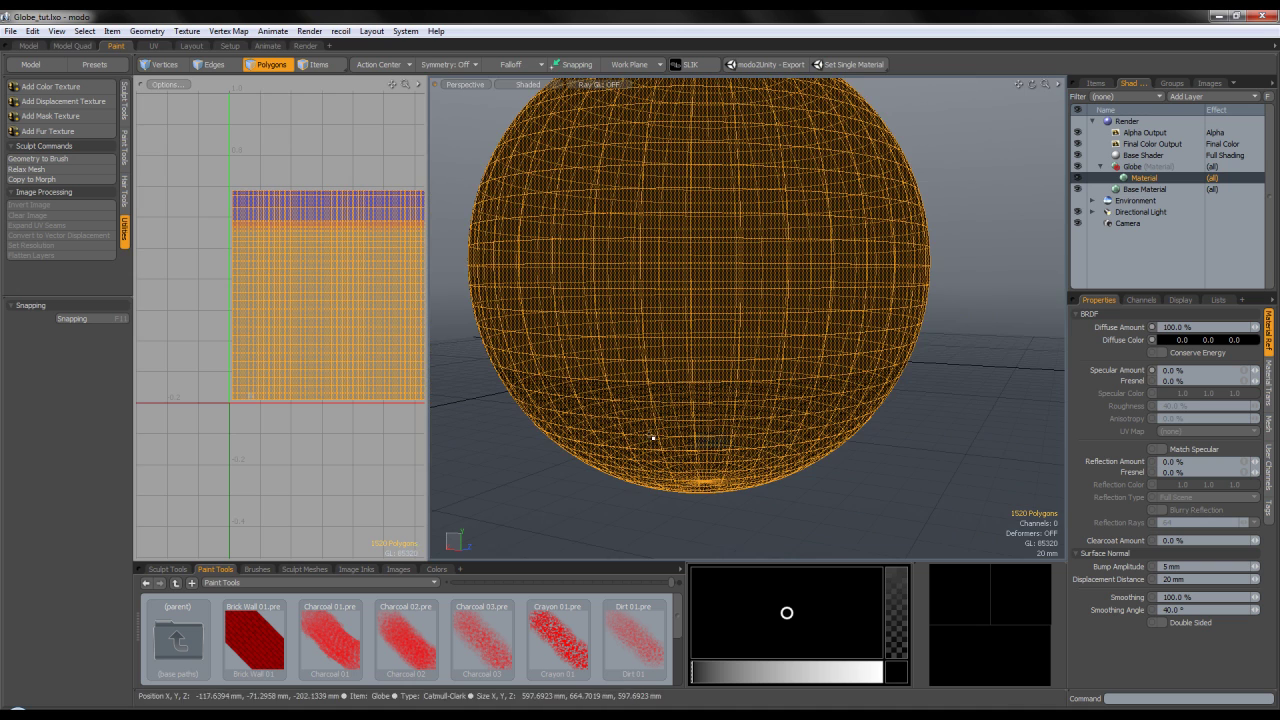
Clear the selection of the globe's polygons so that the whole ornament can be painted
alt+drag(383, 234, 161, 376)
double_click(358, 300)
click(878, 463)
alt+drag(842, 432, 771, 394)
scroll(803, 427, down, 5)
scroll(764, 410, up, 3)
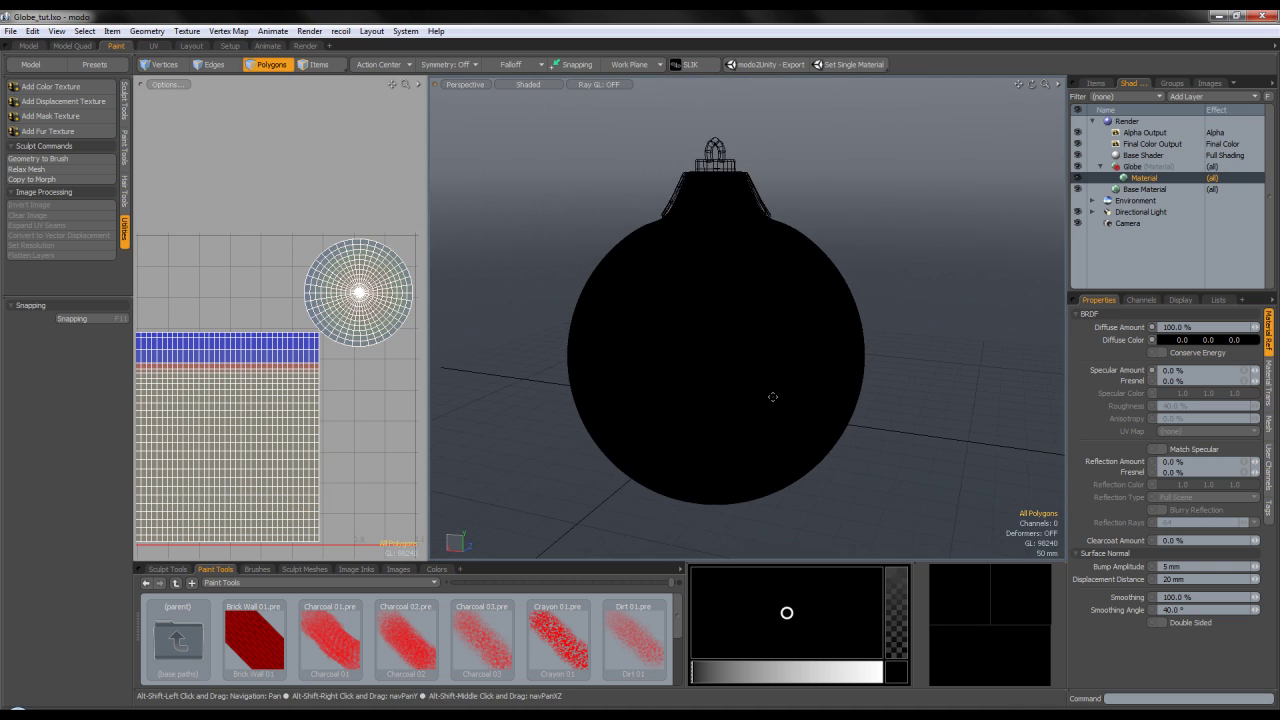
Add a 1024 x 1024 RGBA color texture to the Globe material, saved as Targa file Color_Tut over the existing file, and reload it
click(78, 88)
click(155, 166)
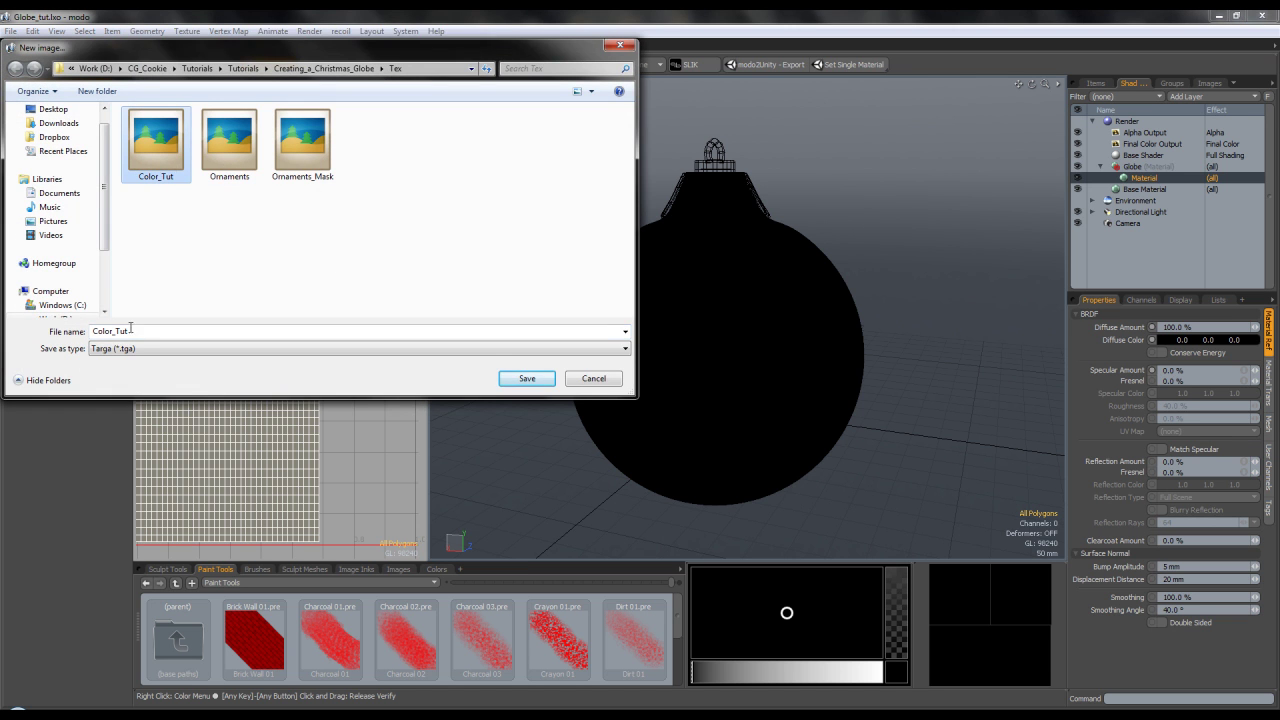
click(553, 378)
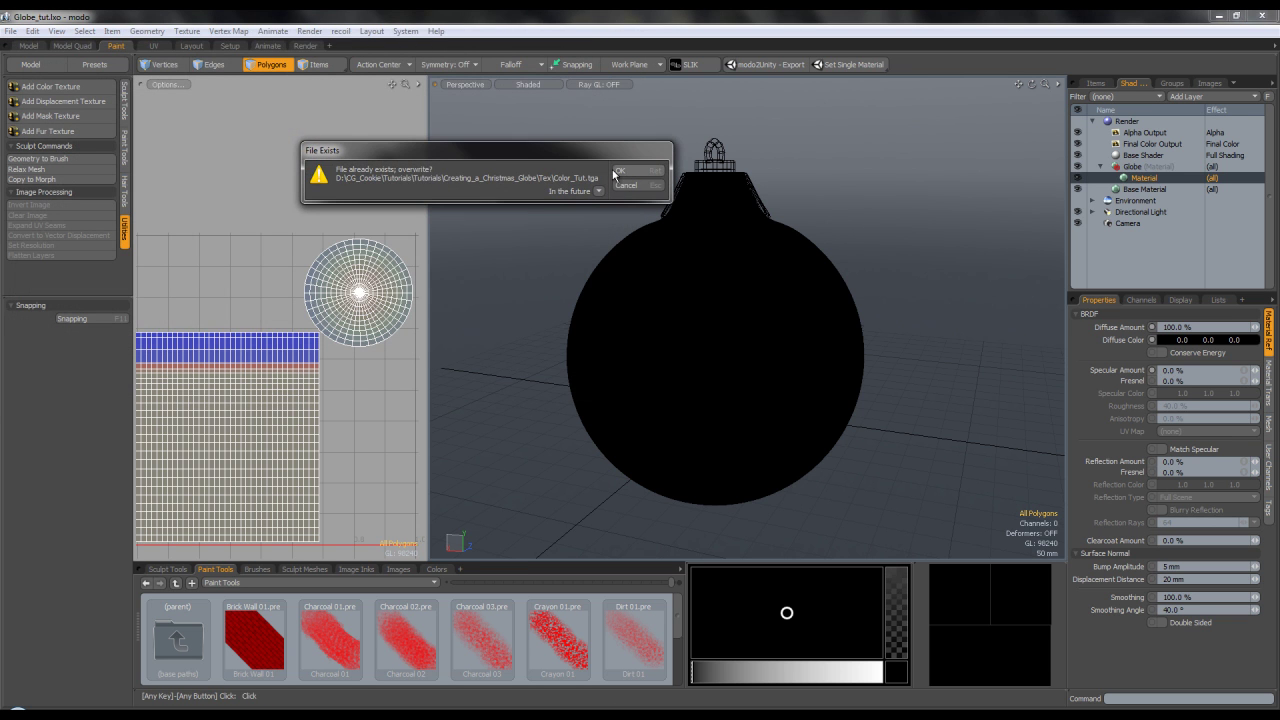
click(618, 167)
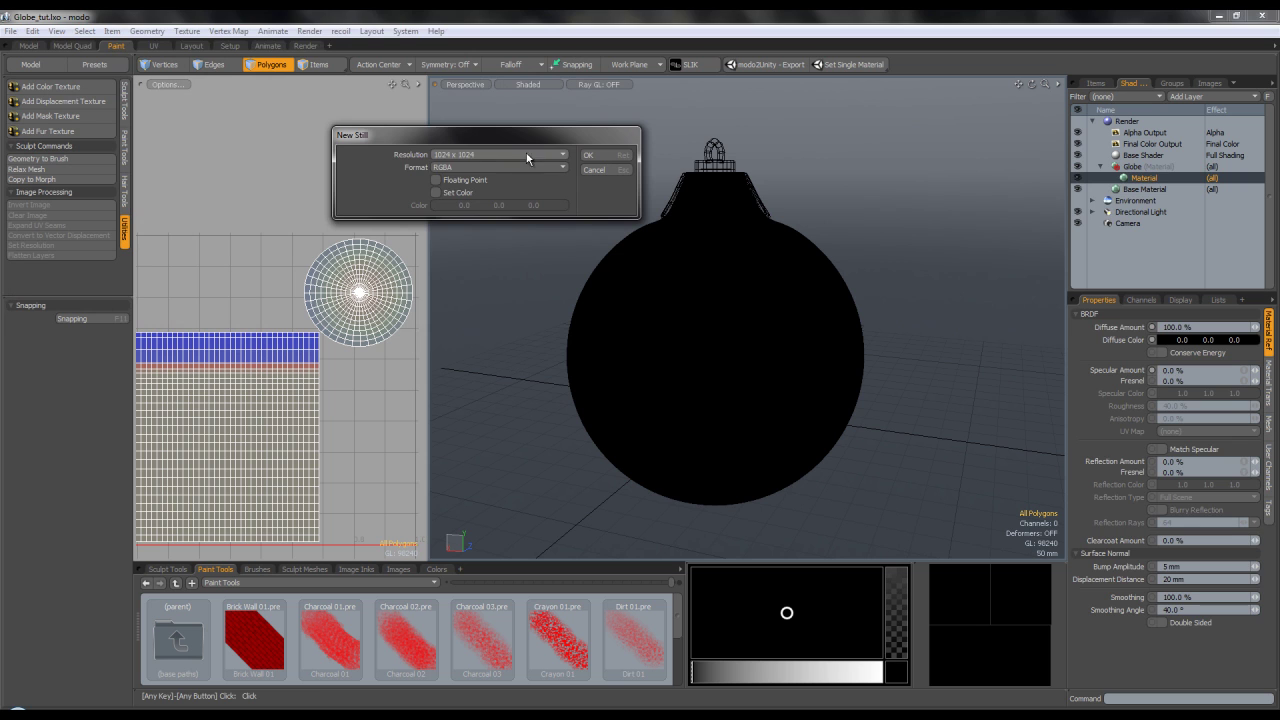
click(602, 155)
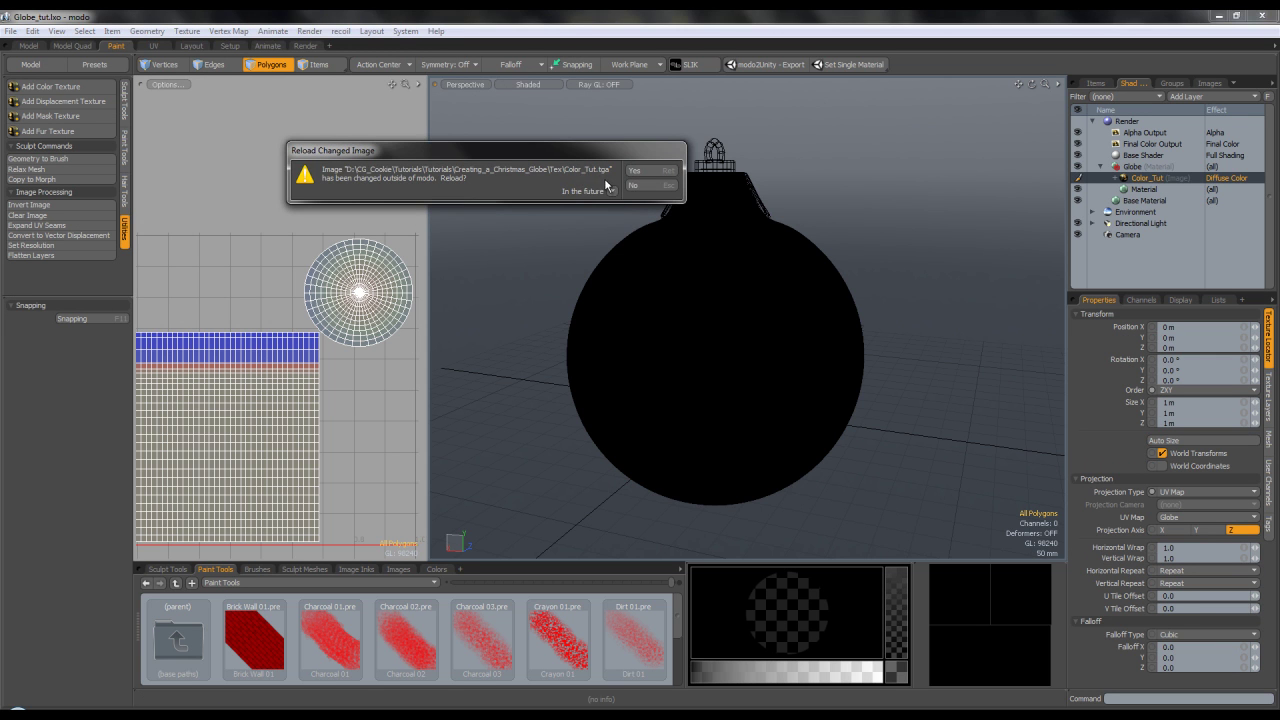
click(637, 172)
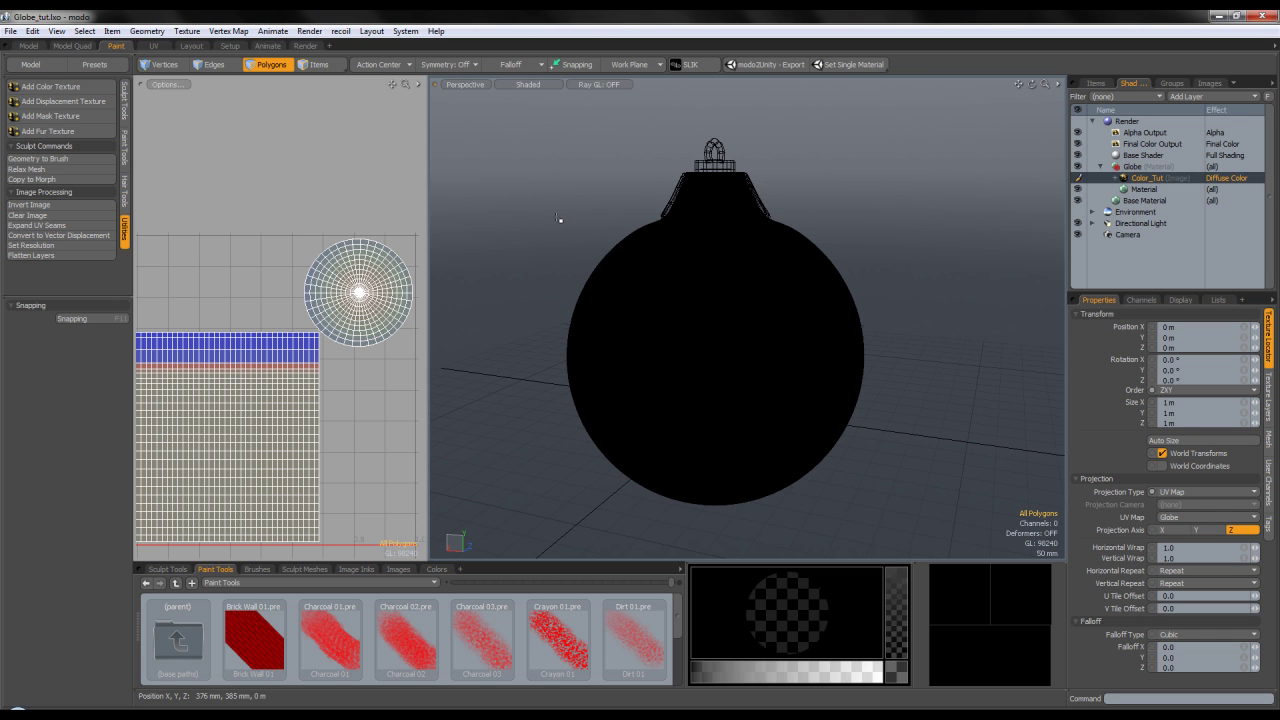
Set up the Paintbrush with the tablet nozzle and brush size 20, and shade the viewport in Advanced OpenGL
click(125, 145)
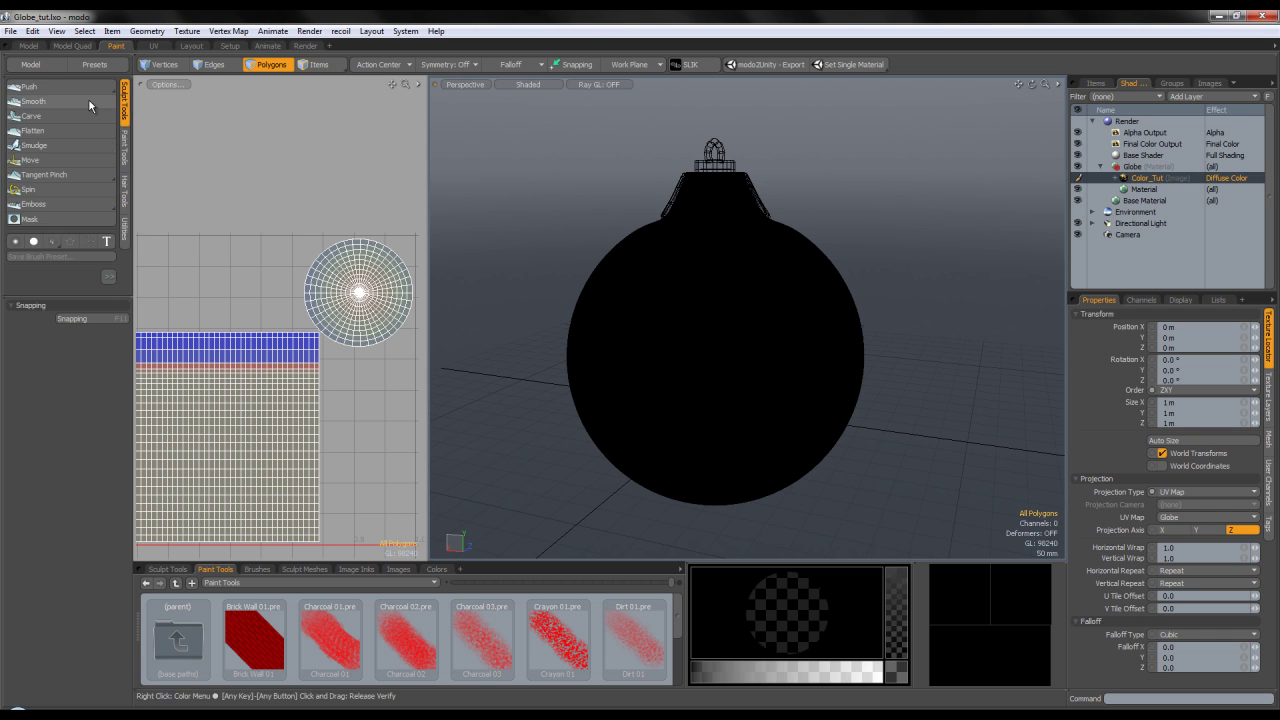
click(50, 87)
click(40, 101)
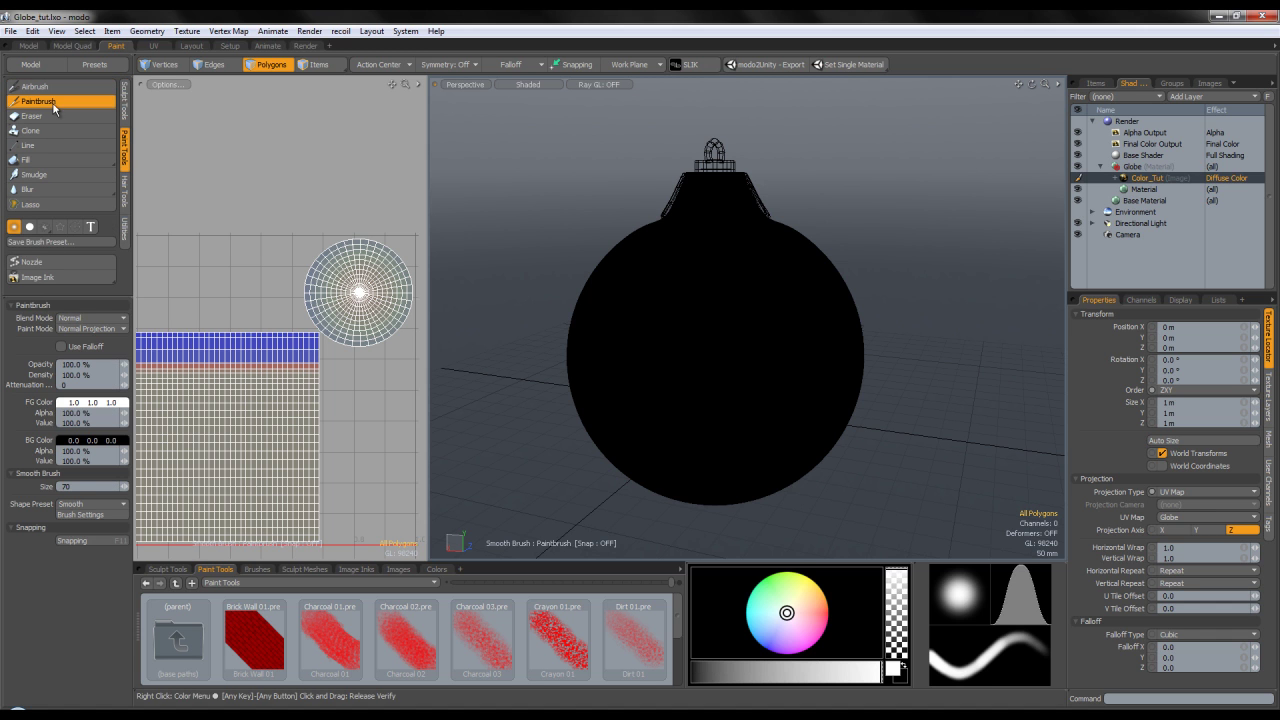
click(35, 261)
right_drag(740, 401, 754, 401)
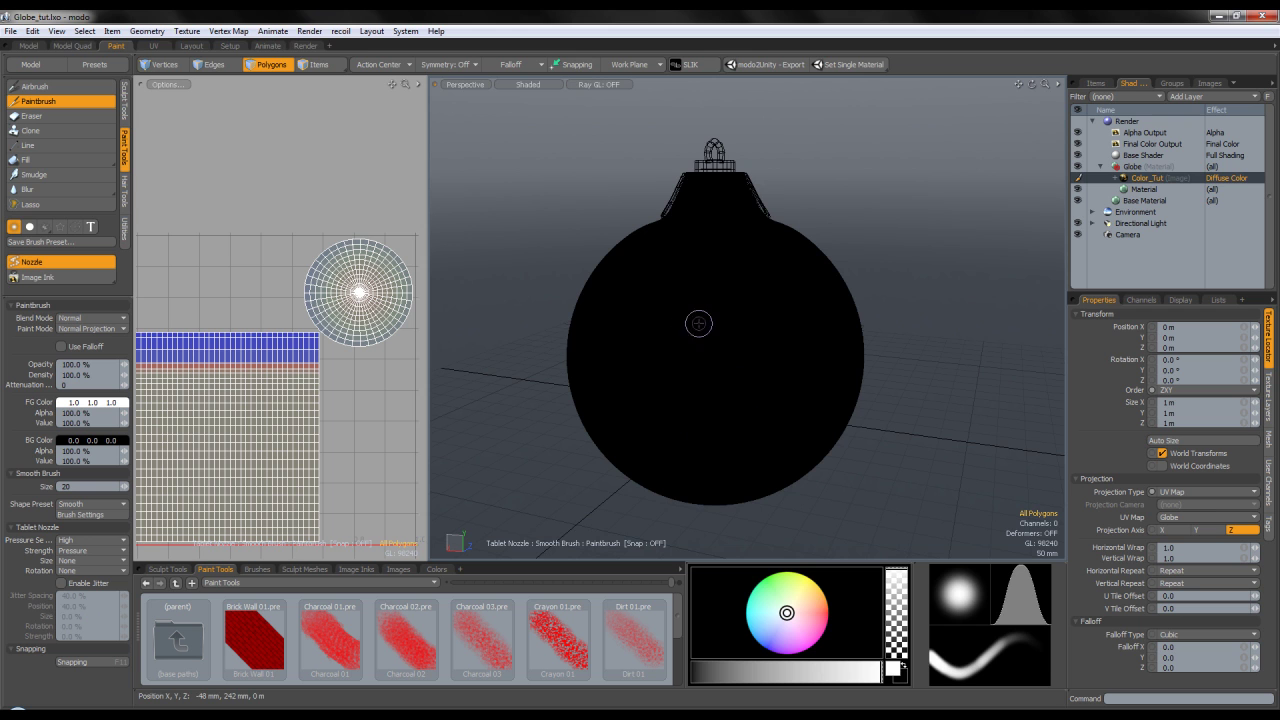
alt+drag(634, 401, 710, 397)
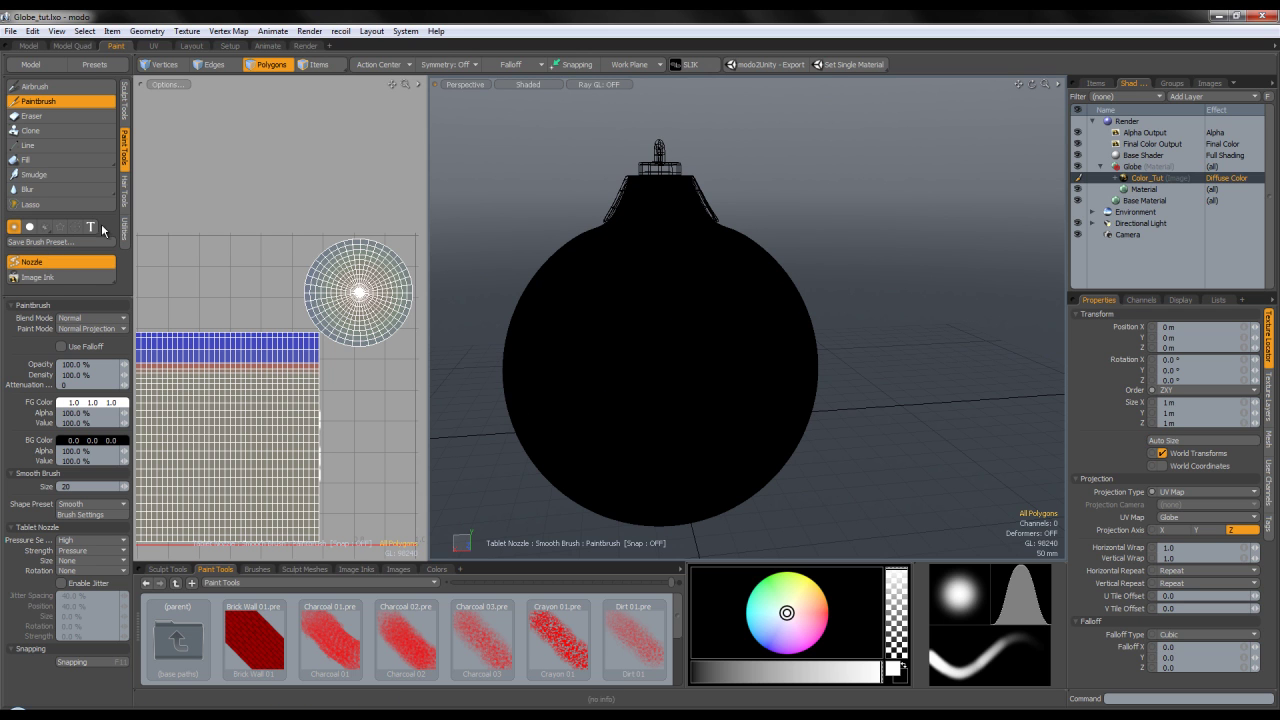
click(530, 64)
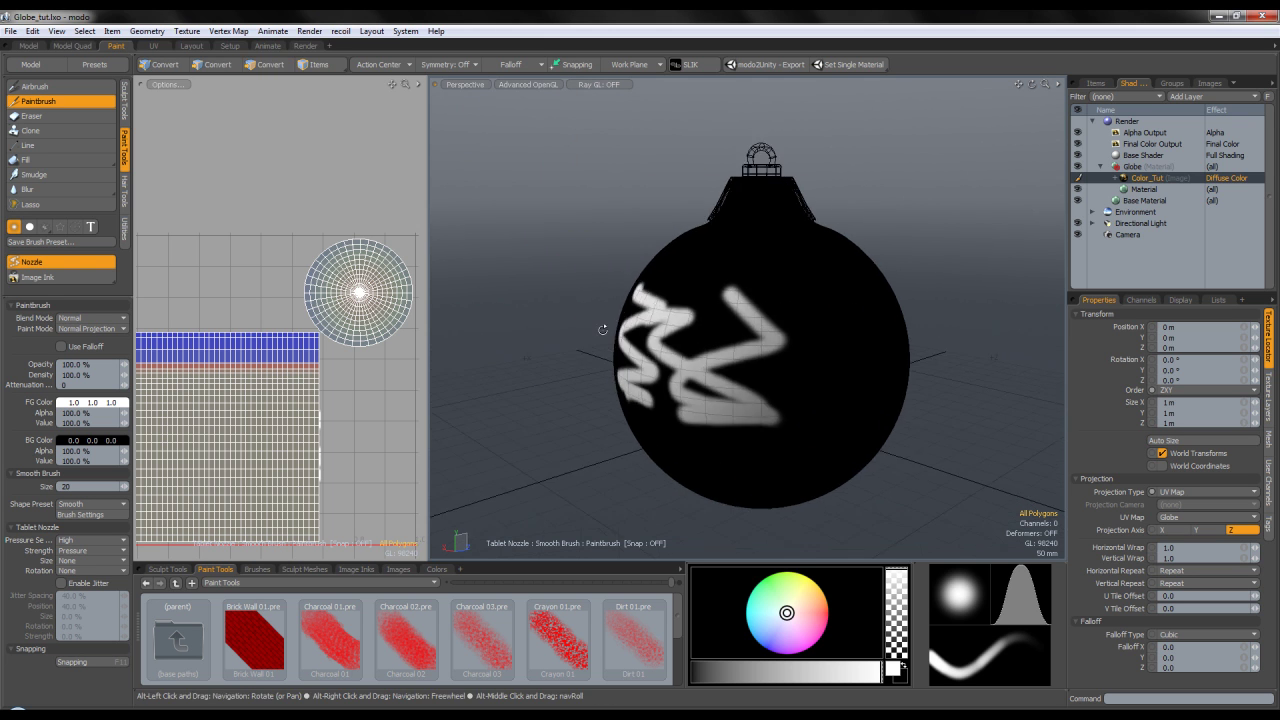
Try white strokes on the globe with a soft brush of size 116, undo all the test strokes and leave the Paintbrush
alt+drag(603, 329, 745, 335)
key(ctrl+space)
mouse_move(745, 335)
right_down()
mouse_move(640, 330)
mouse_move(734, 391)
right_up()
ctrl+alt+drag(734, 391, 523, 343)
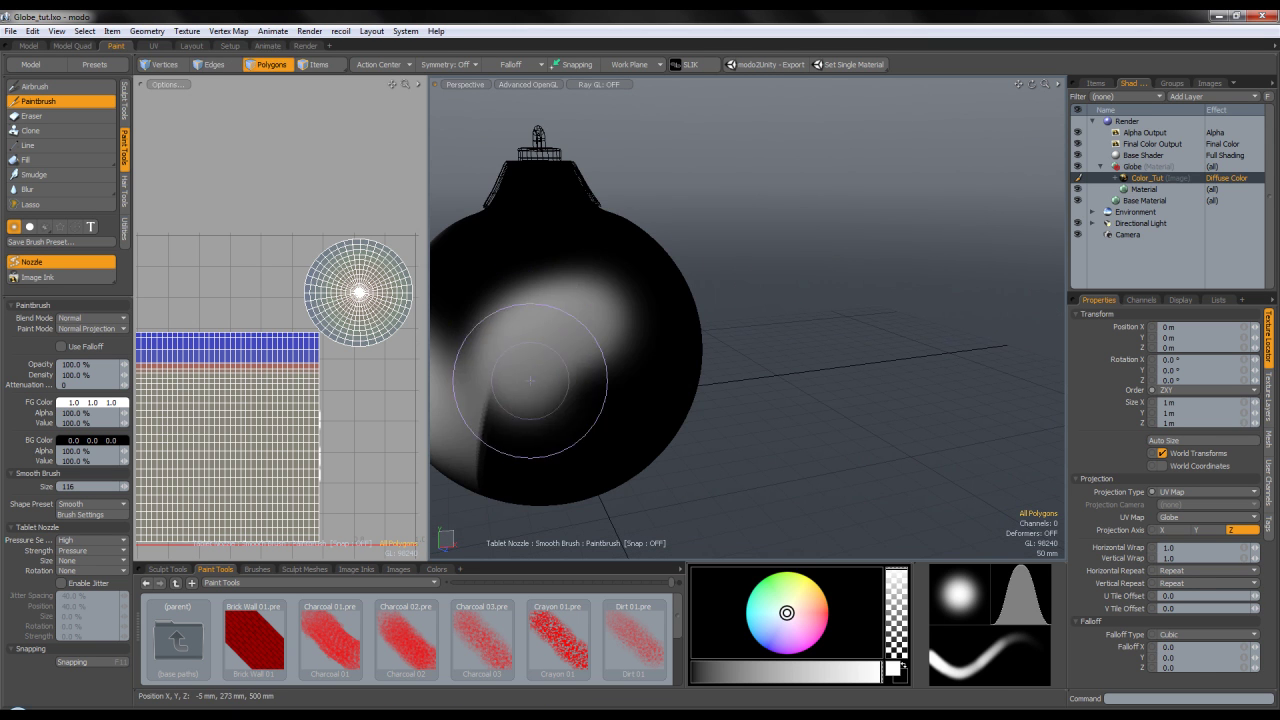
mouse_move(520, 400)
alt+mouse_down()
mouse_move(500, 303)
mouse_move(712, 358)
mouse_move(560, 330)
mouse_move(880, 263)
mouse_move(794, 366)
mouse_move(772, 359)
mouse_move(716, 290)
alt+mouse_up()
key(ctrl+z)
key(ctrl+z)
key(ctrl+z)
key(space)
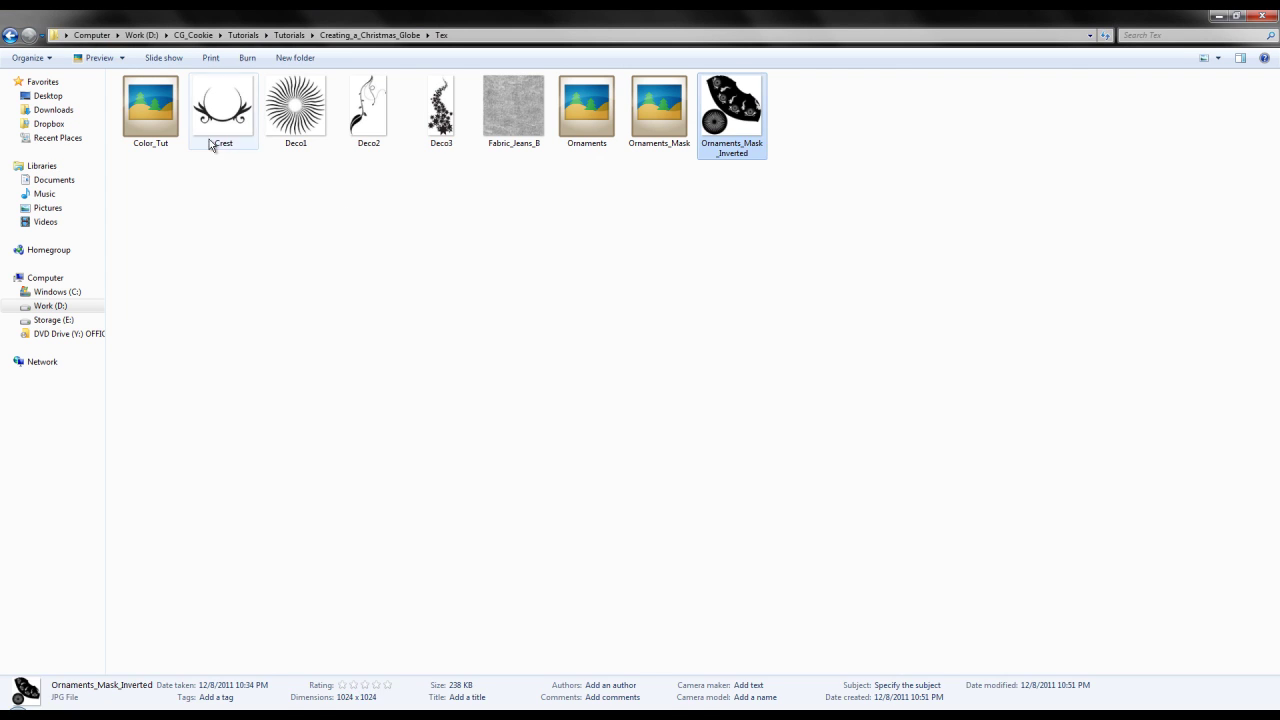
Preview the decoration images Crest, Deco1, Deco2 and Deco3 in the Tex folder in Windows Explorer
click(212, 140)
drag(450, 148, 351, 229)
click(236, 133)
double_click(236, 133)
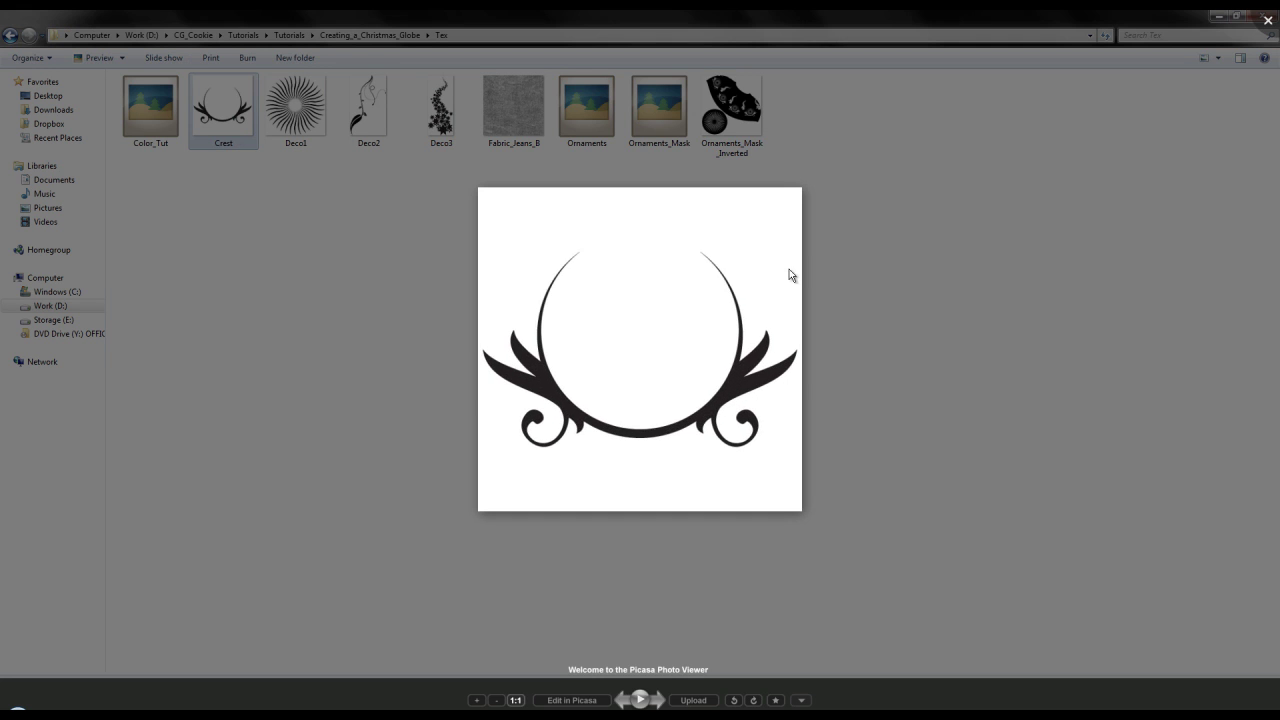
key(Right)
key(Right)
key(Right)
key(Left)
key(Escape)
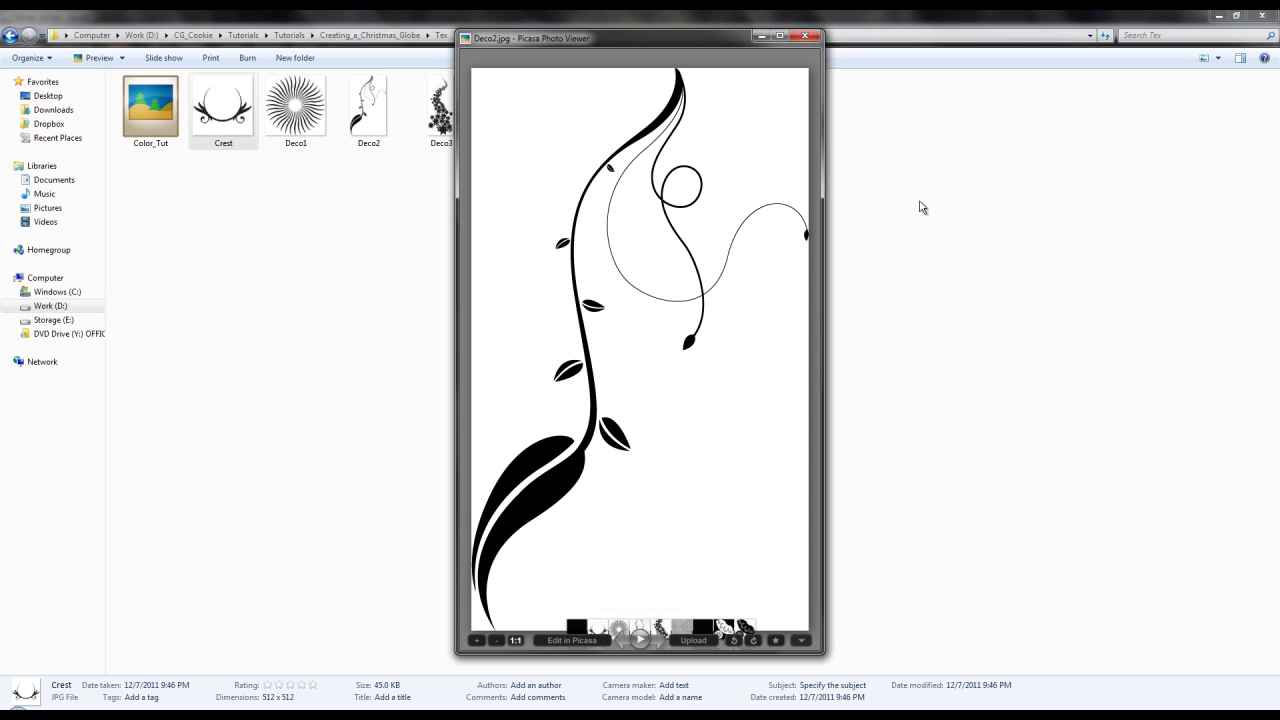
click(808, 37)
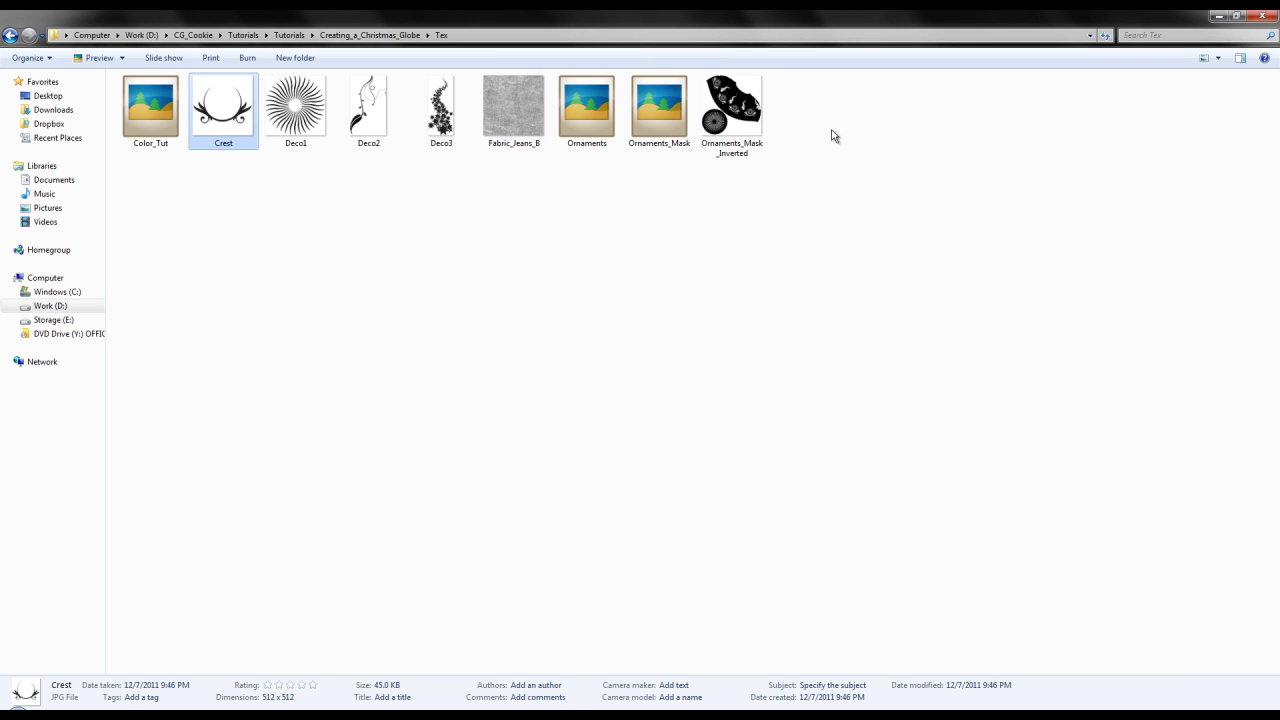
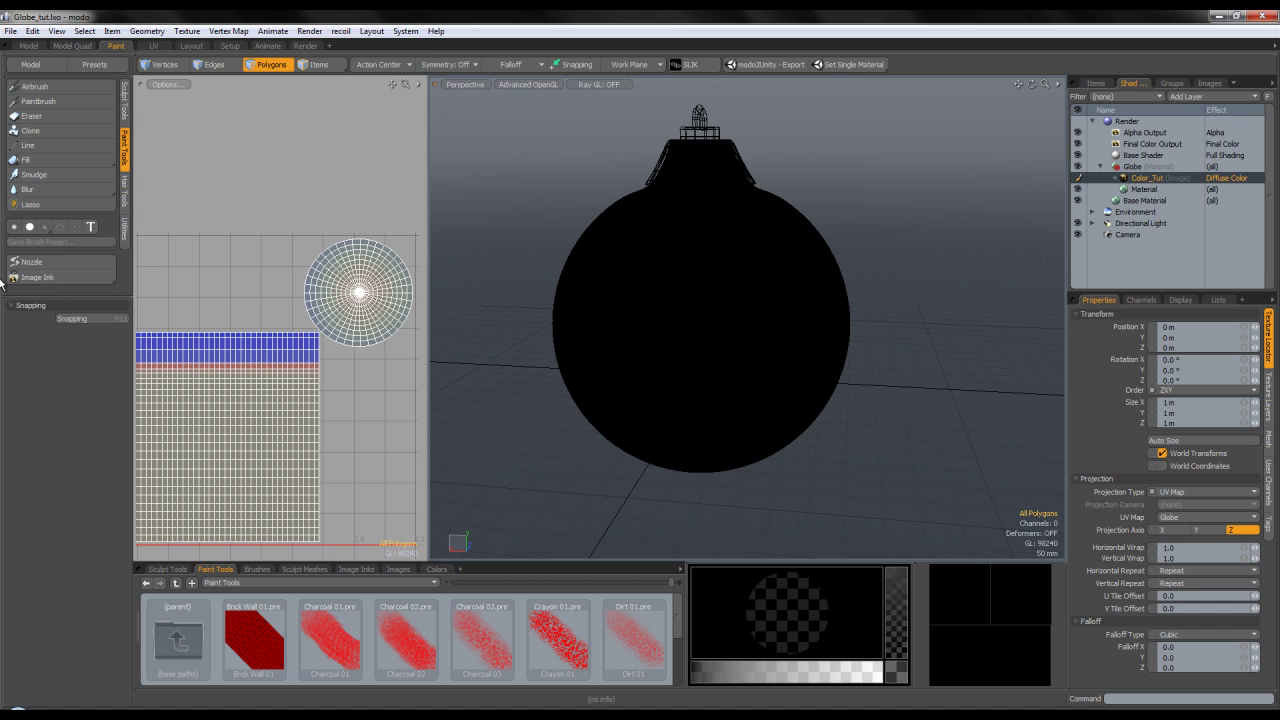
Enable Image Ink in modo and browse its image library from Img Res to the Tex folder
click(50, 278)
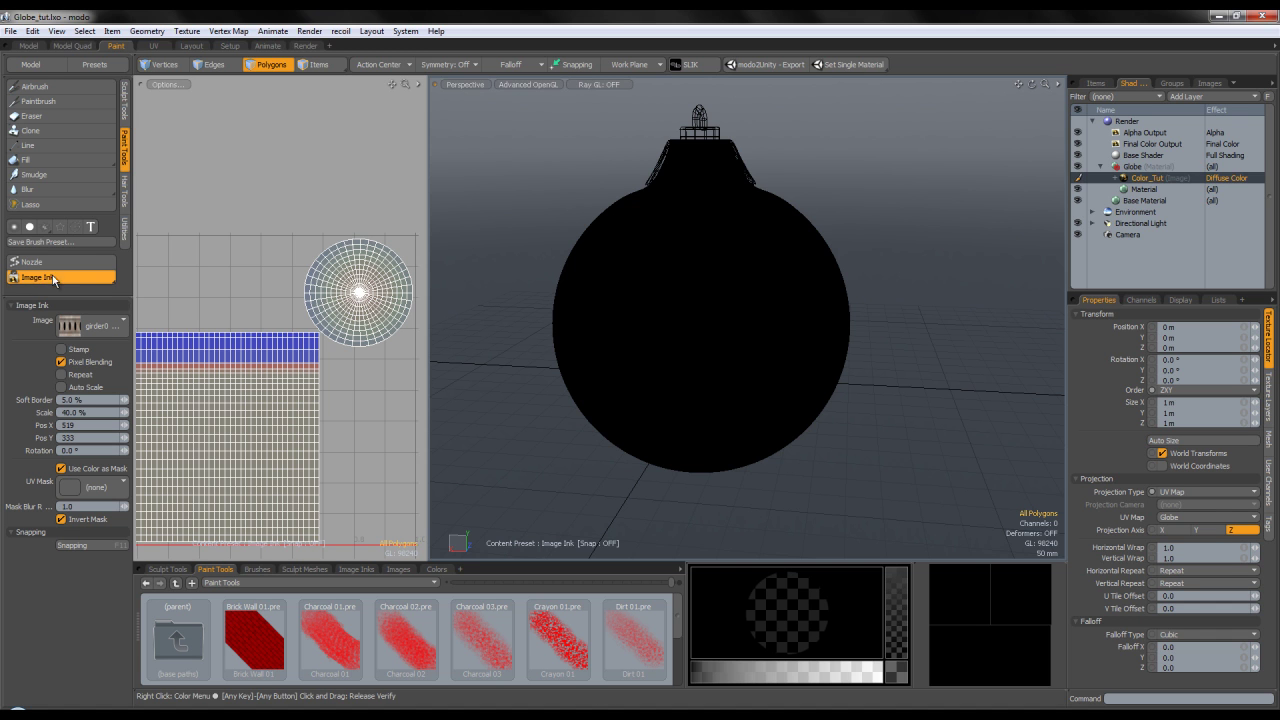
click(95, 326)
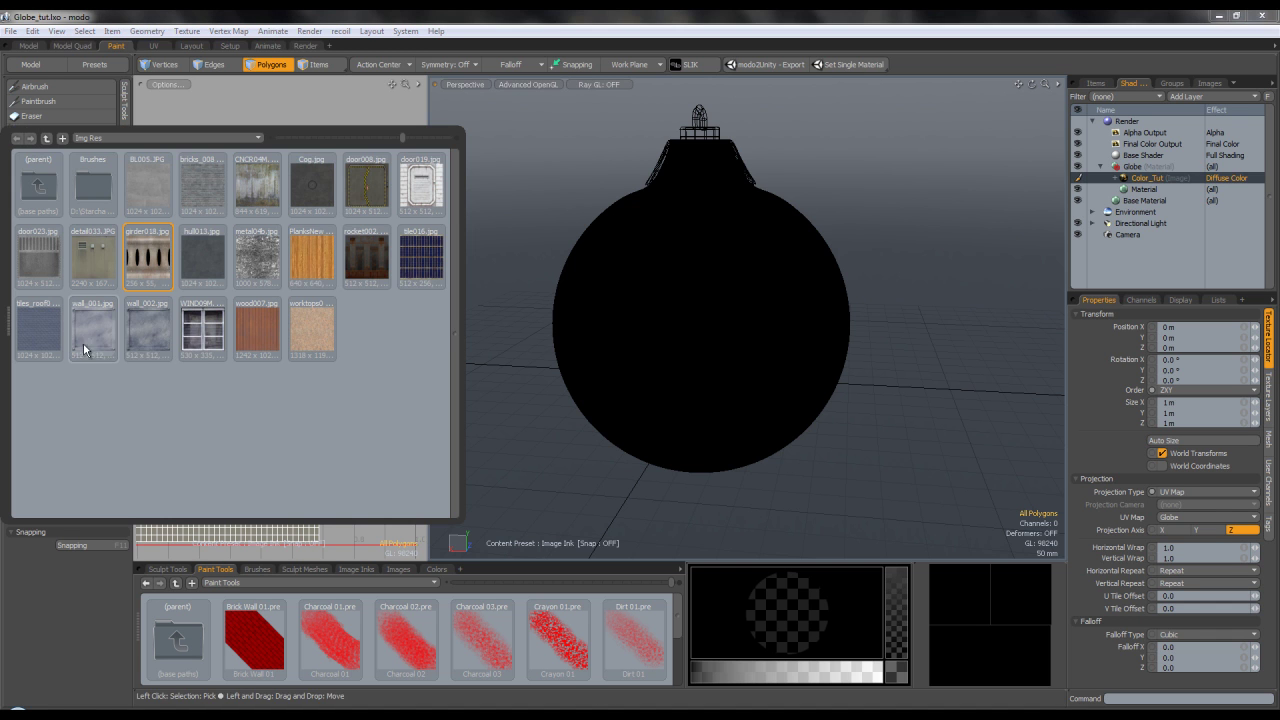
click(109, 326)
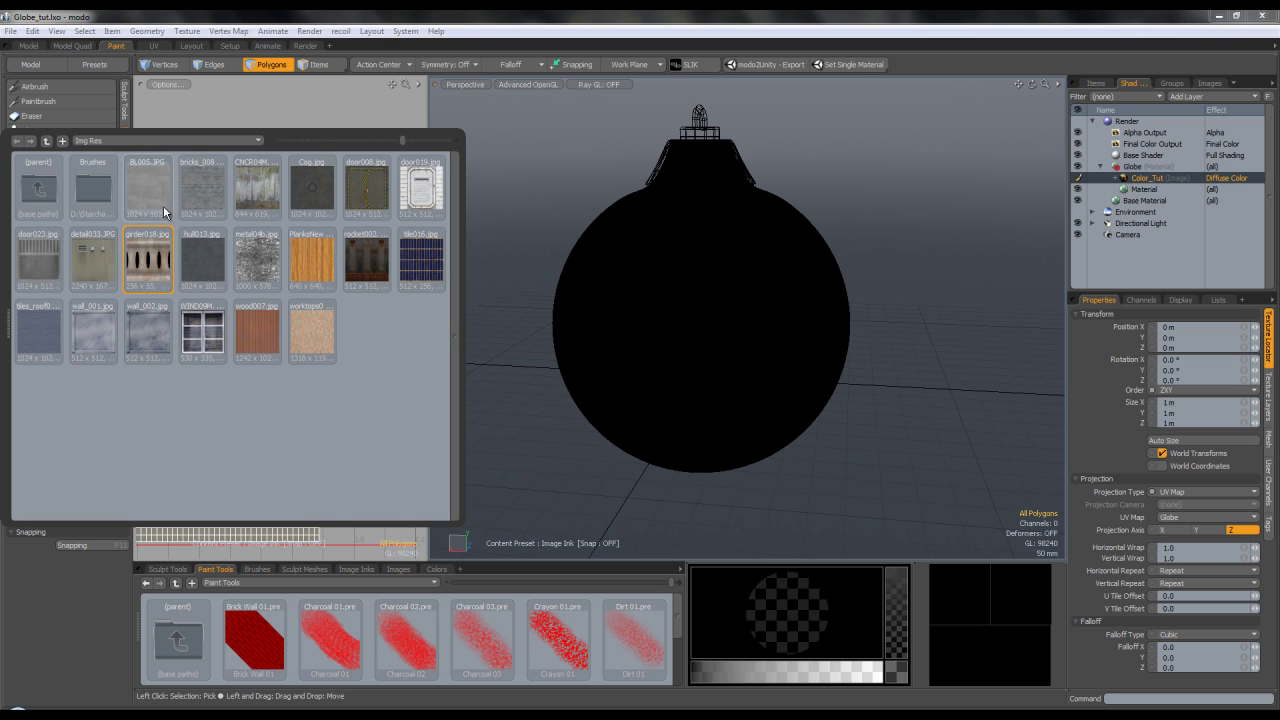
double_click(35, 206)
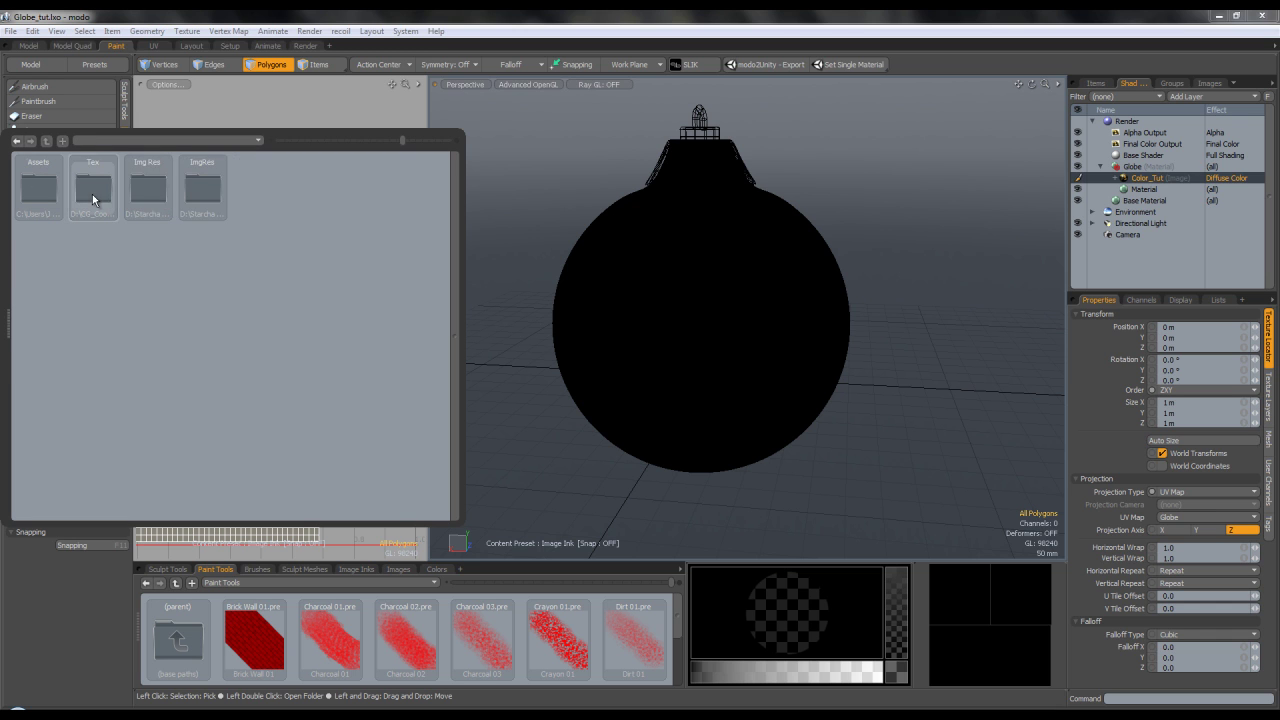
double_click(92, 194)
double_click(38, 190)
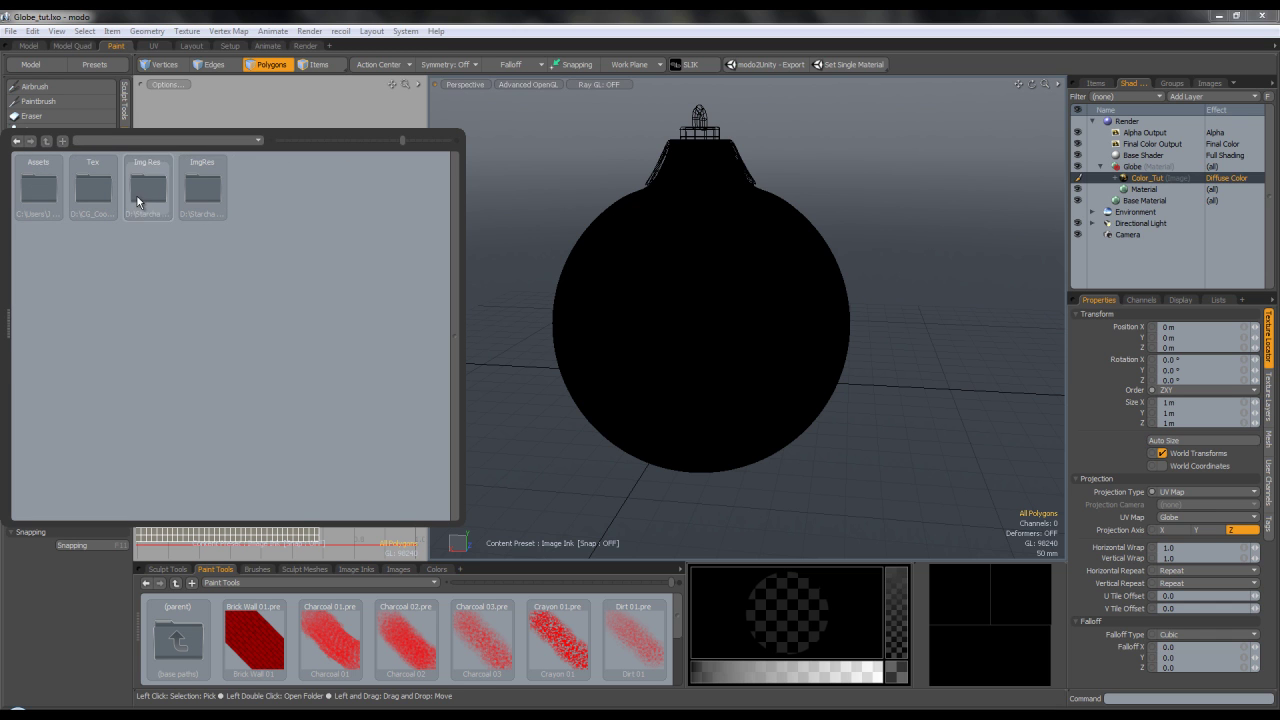
click(243, 141)
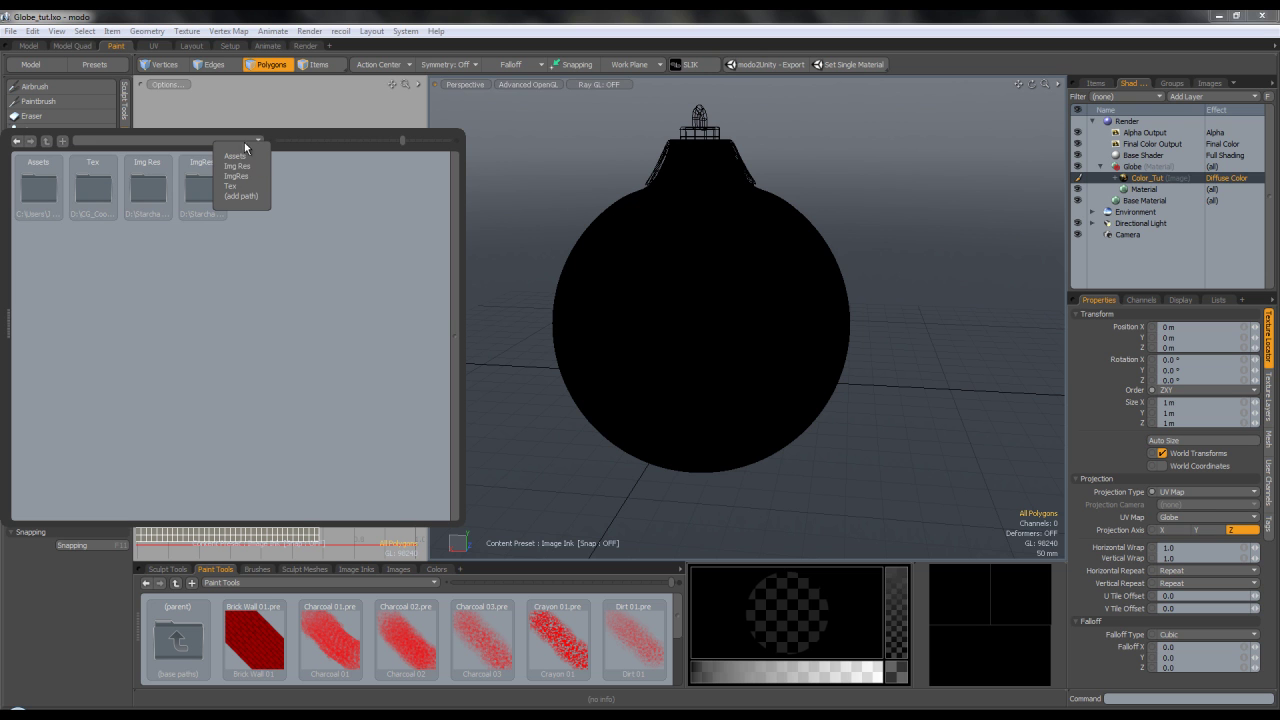
click(241, 197)
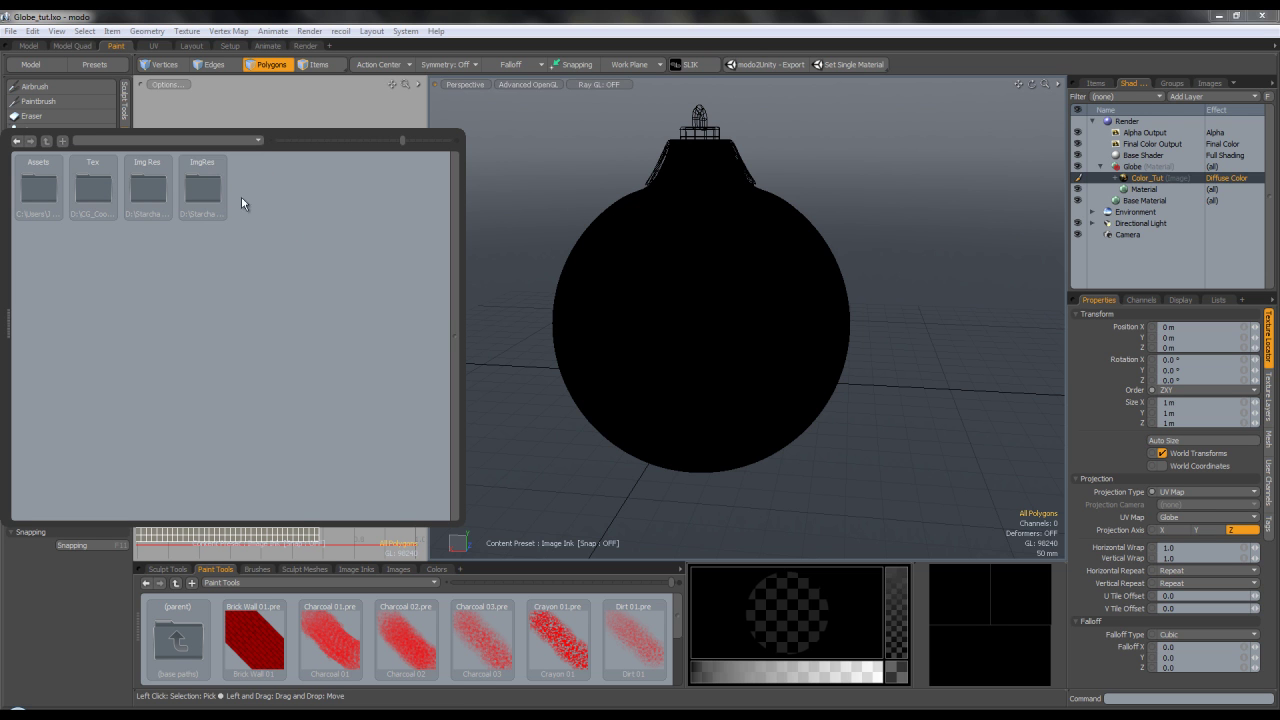
double_click(93, 190)
mouse_move(704, 316)
alt+mouse_down()
mouse_move(743, 317)
mouse_move(737, 280)
alt+mouse_up()
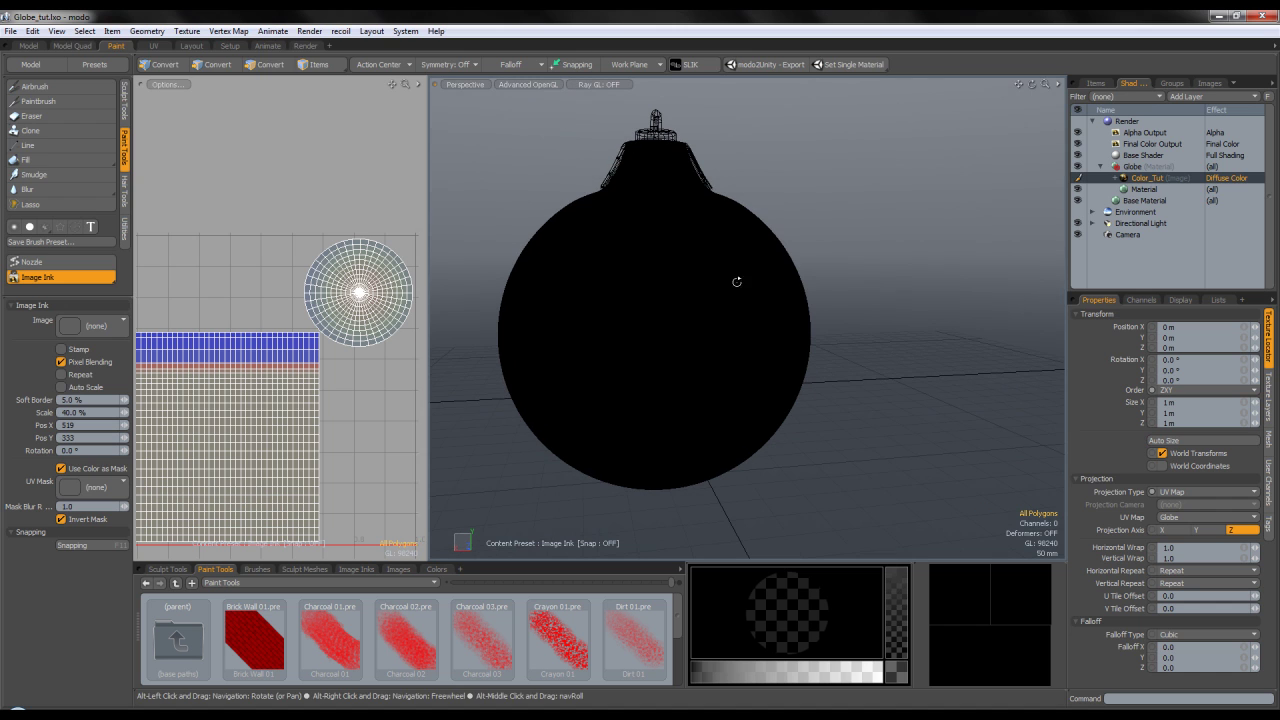
Combine Image Ink with a Paintbrush in full white, using the hard brush and the tablet nozzle
click(38, 104)
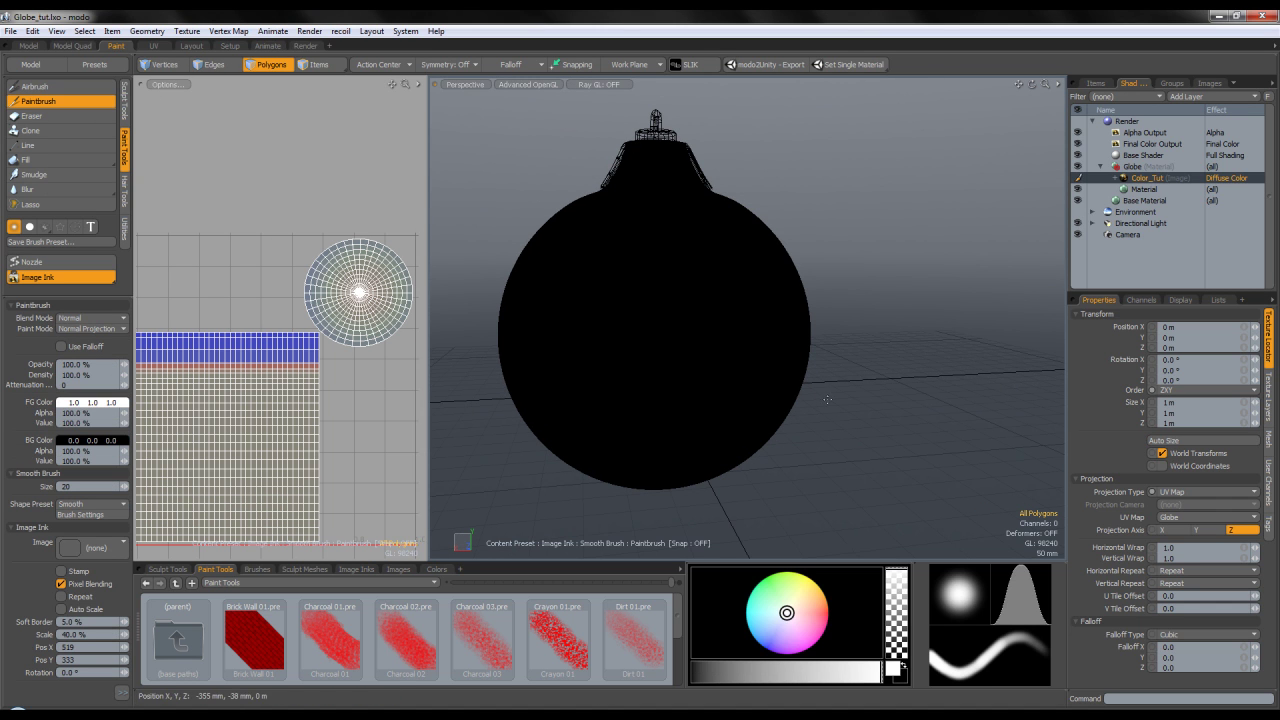
click(834, 671)
drag(834, 671, 890, 671)
click(30, 227)
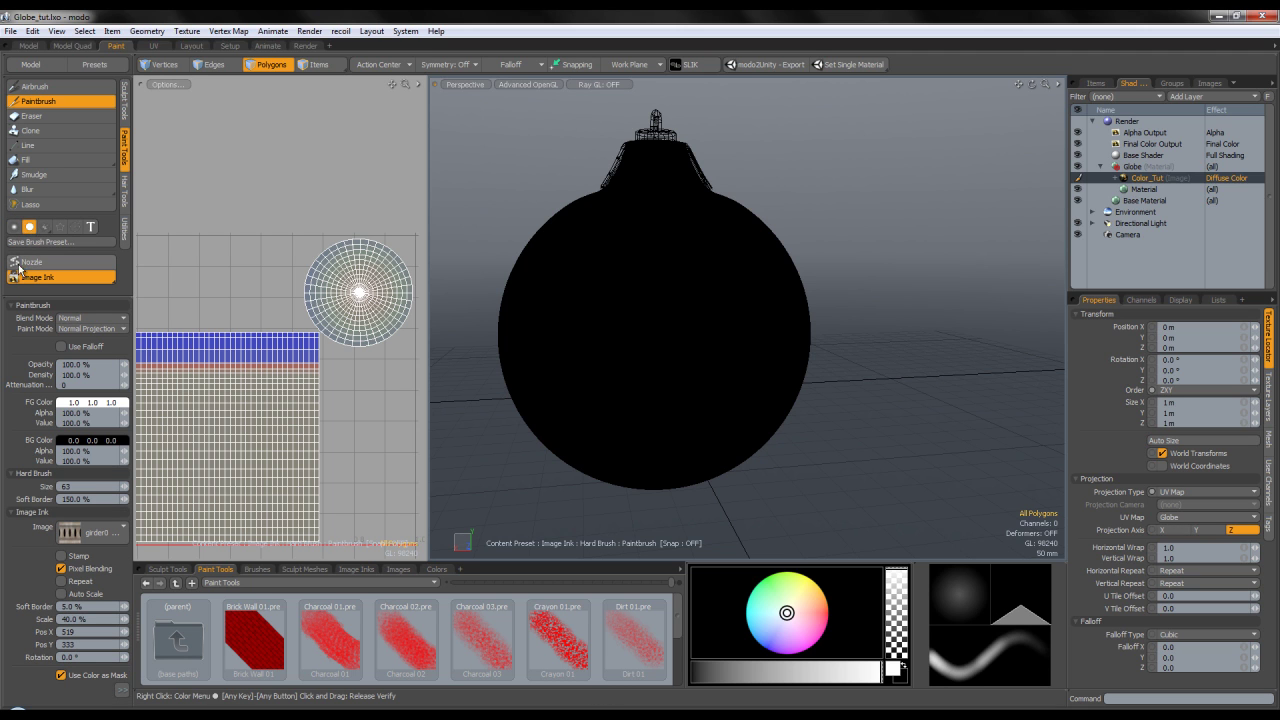
click(51, 261)
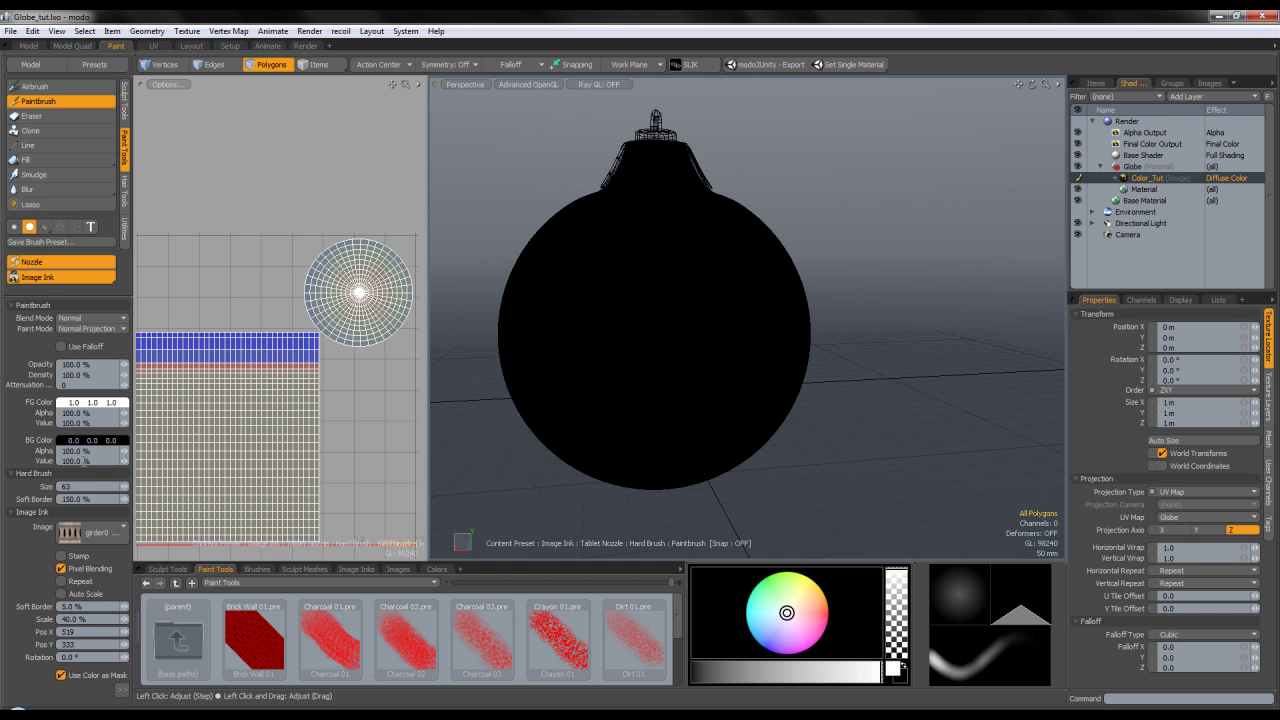
Load Crest.jpg from the Tex folder as the Image Ink image and check the remaining Image Ink options
click(97, 533)
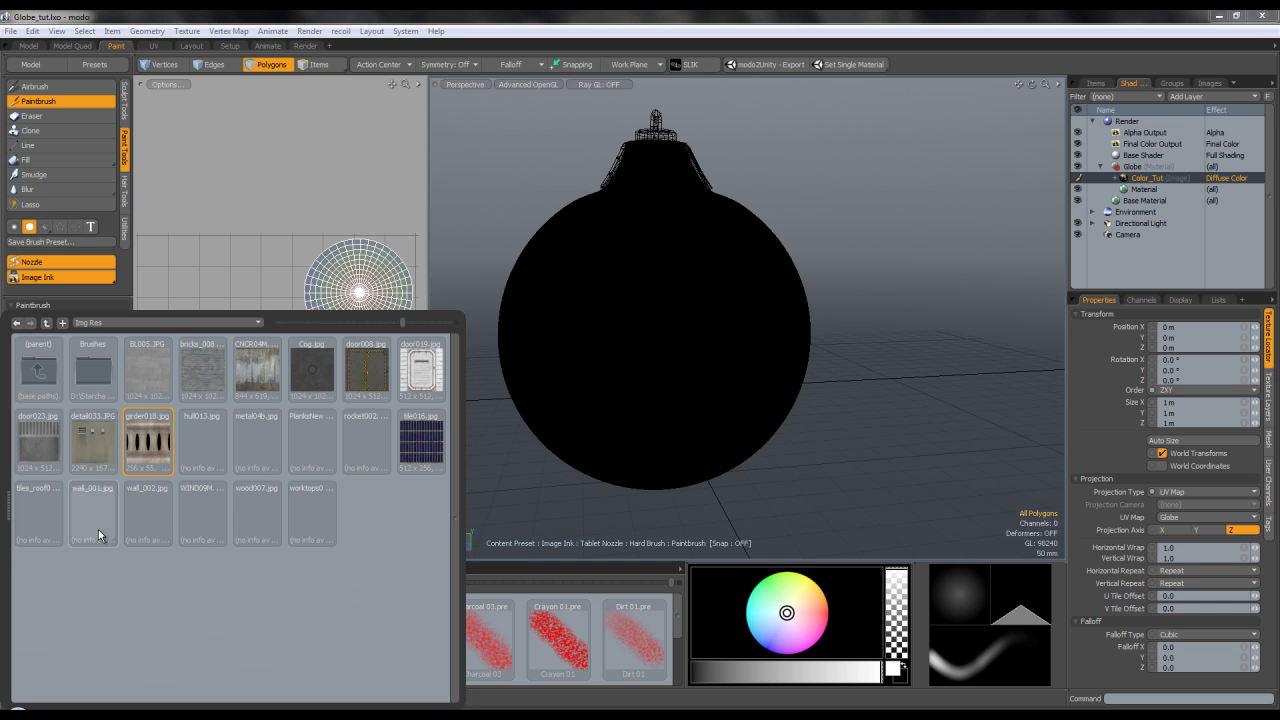
double_click(48, 376)
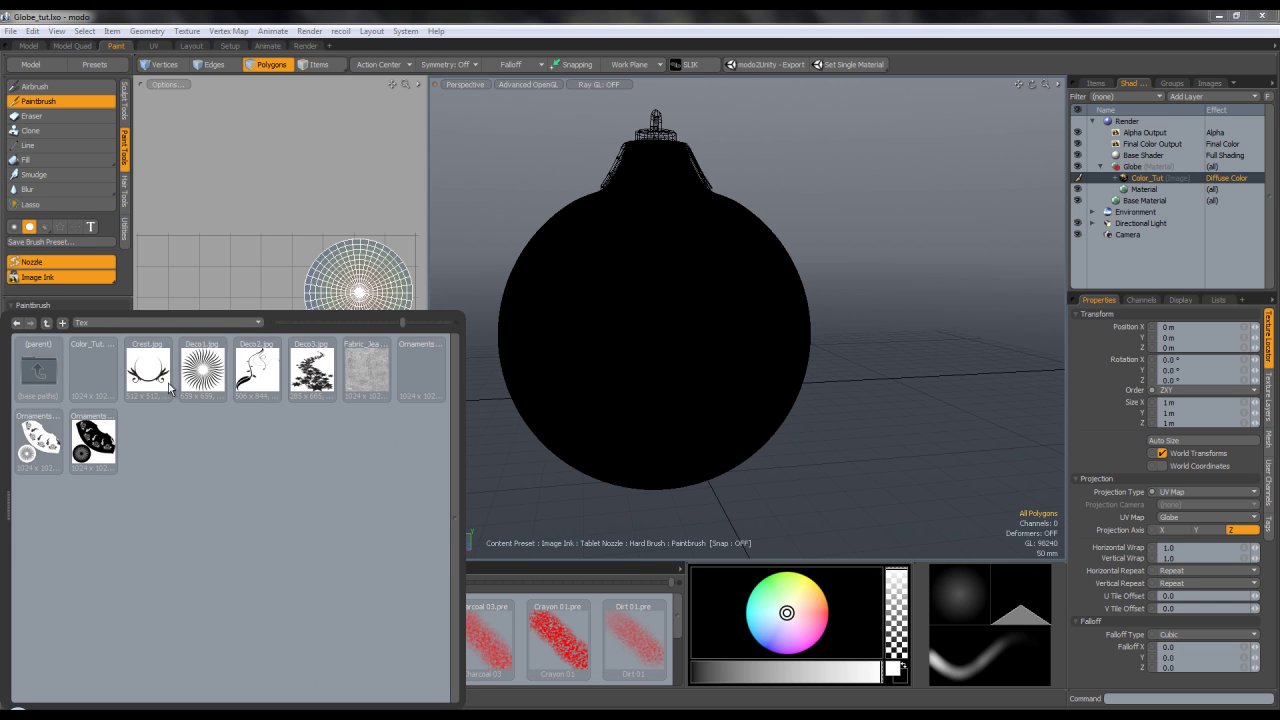
click(135, 383)
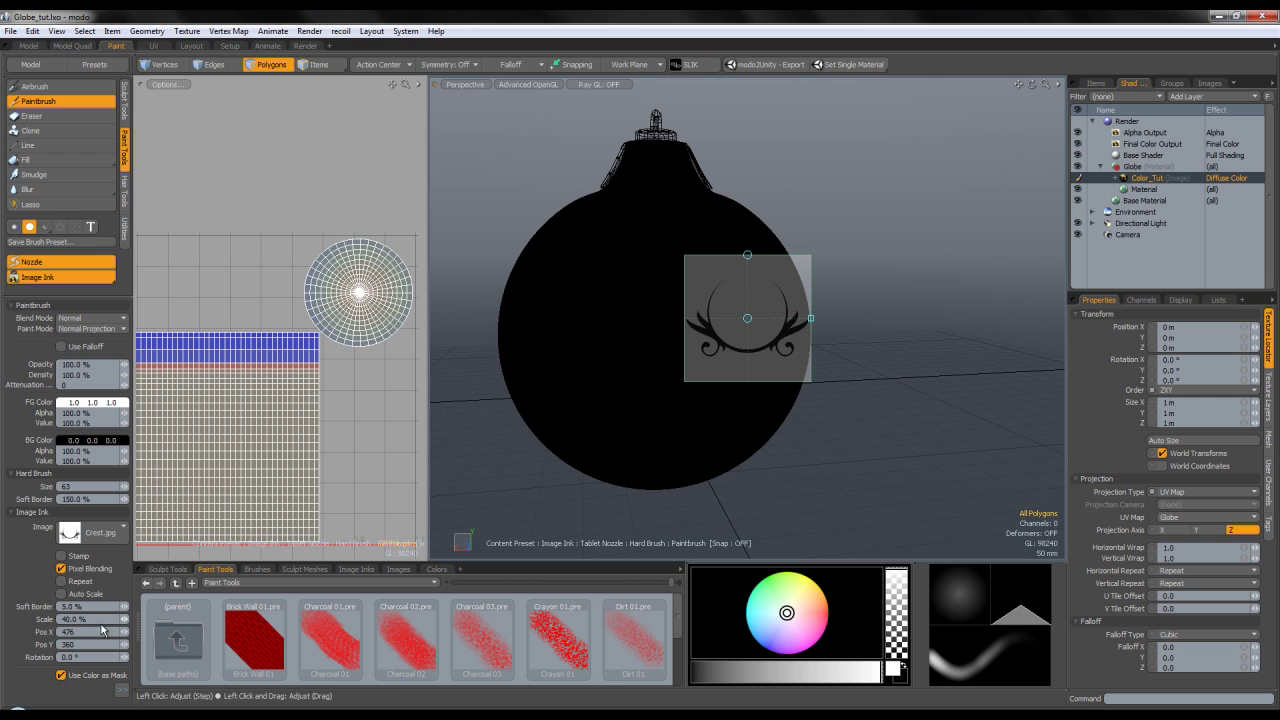
click(121, 690)
click(186, 553)
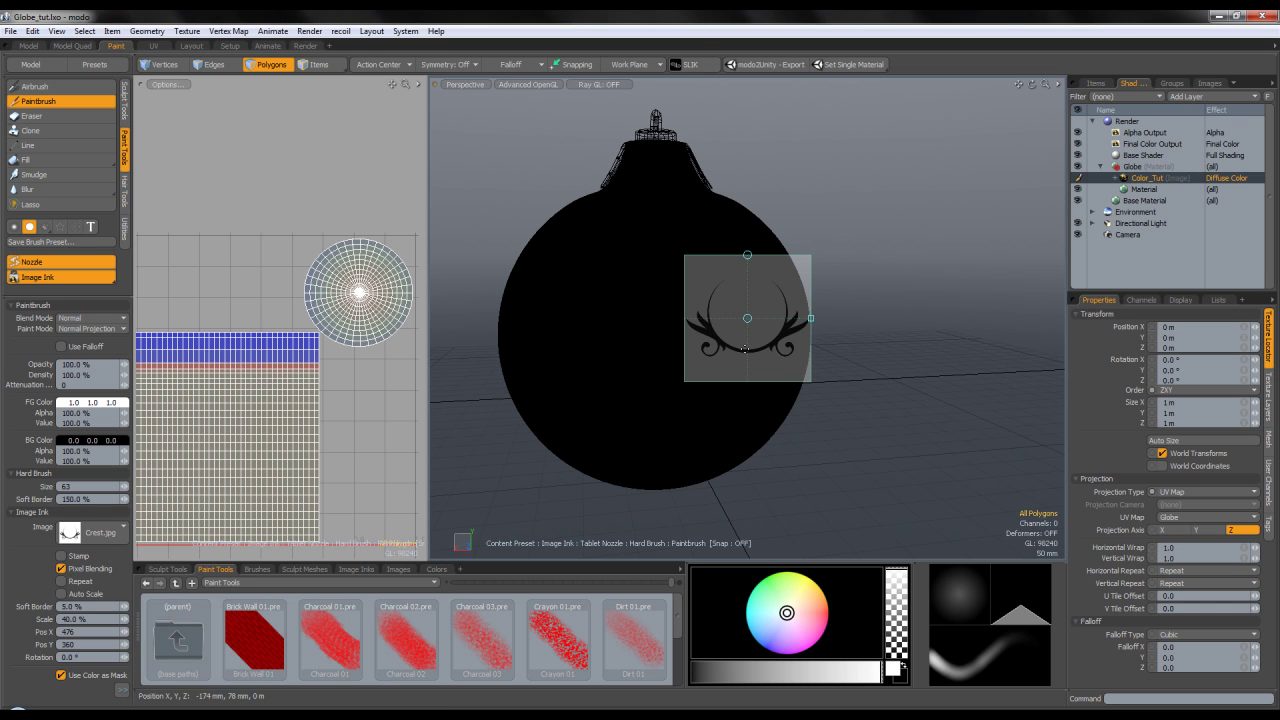
click(121, 690)
Switch the viewport to the Left view and line up the globe behind the crest image
alt+shift+drag(714, 406, 732, 378)
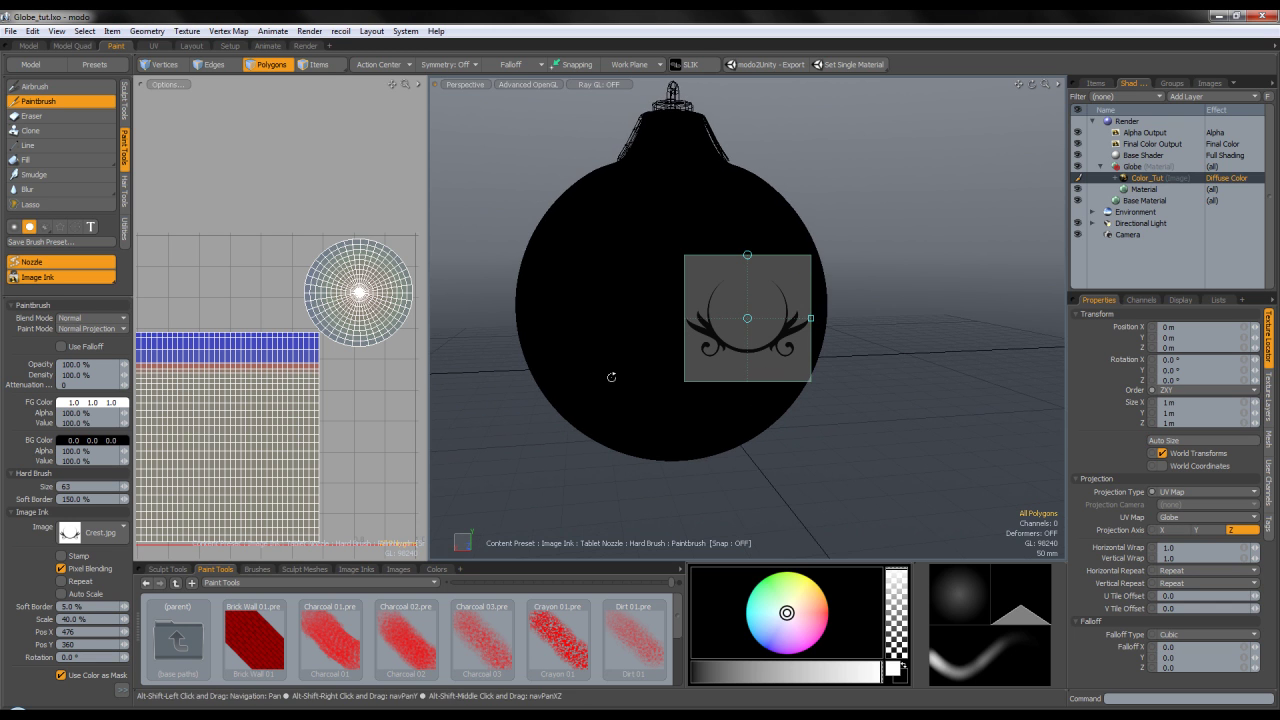
mouse_move(854, 371)
alt+mouse_down()
mouse_move(812, 345)
mouse_move(638, 357)
mouse_move(748, 386)
alt+mouse_up()
key(ctrl+space)
click(660, 364)
mouse_move(765, 388)
ctrl+alt+mouse_down()
mouse_move(748, 382)
mouse_move(750, 345)
ctrl+alt+mouse_up()
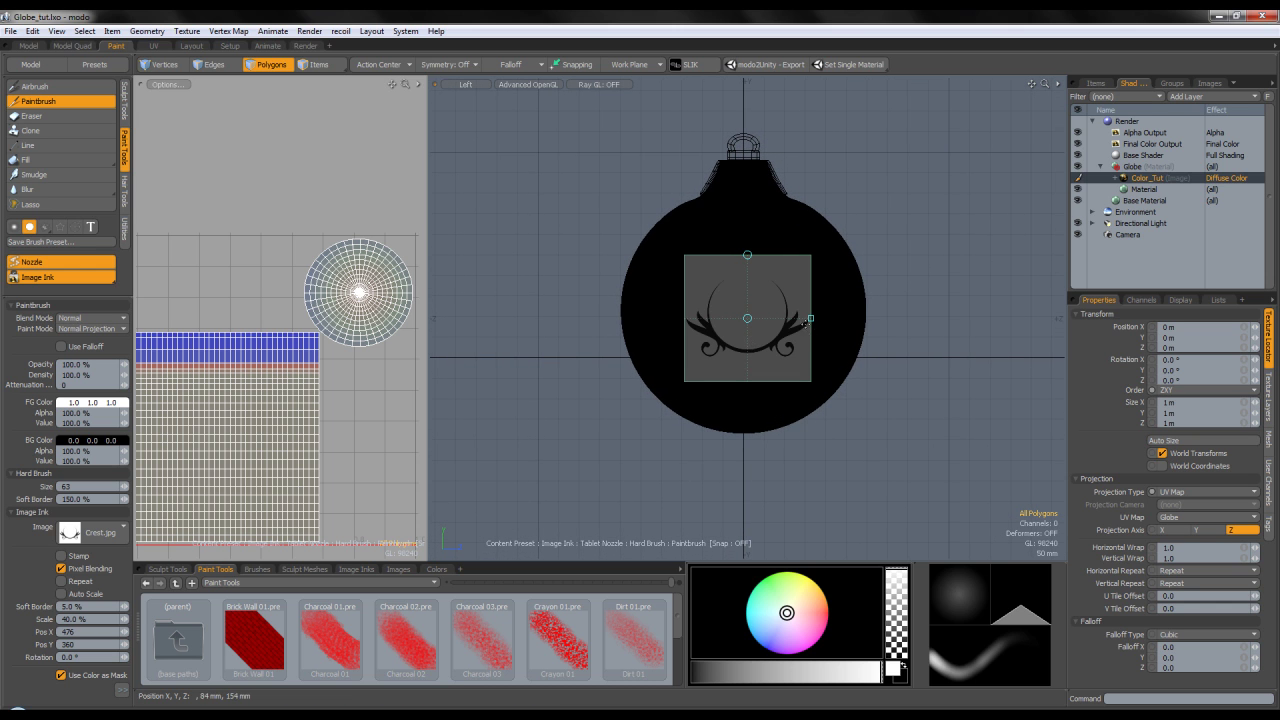
Scale the crest image to 49% over the globe, keeping it upright and centered
drag(750, 322, 708, 321)
key(ctrl+z)
mouse_move(752, 262)
mouse_down()
mouse_move(792, 273)
mouse_move(748, 255)
mouse_up()
mouse_move(812, 318)
mouse_down()
mouse_move(1010, 320)
mouse_move(816, 318)
mouse_move(832, 326)
mouse_up()
key(alt)
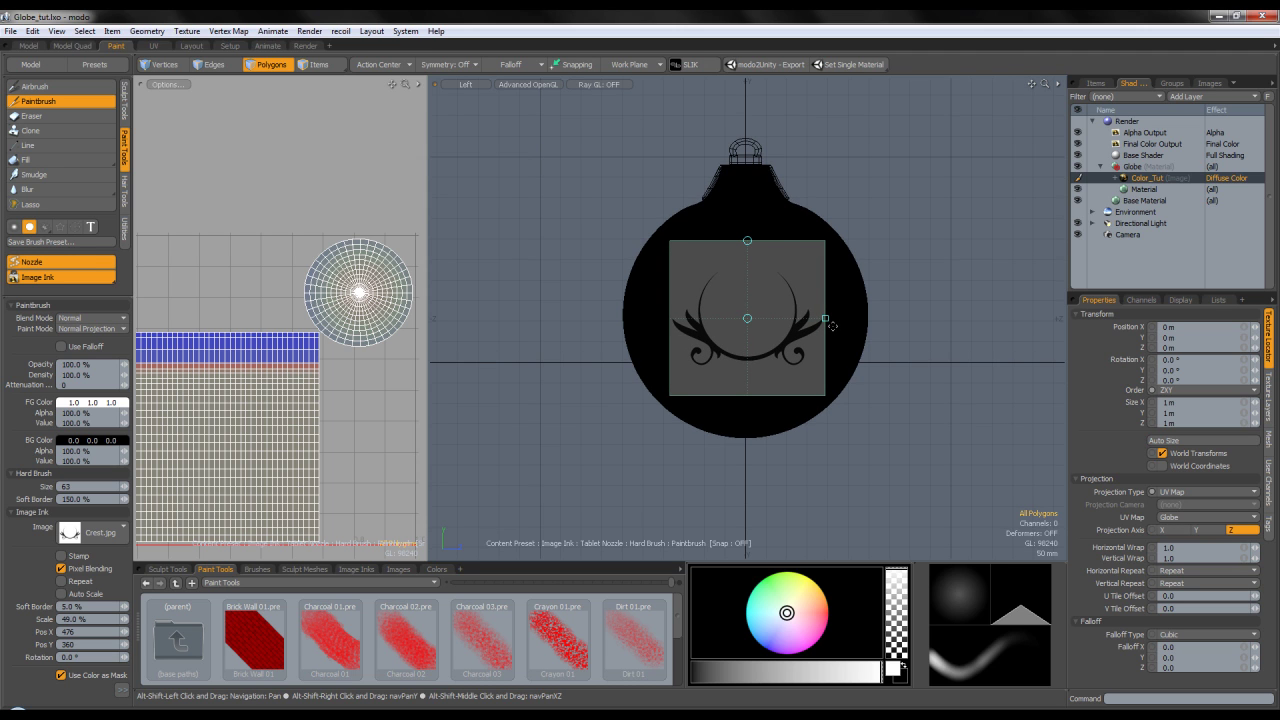
Set the hard brush's soft border to 0% and size to 35, and paint the crest onto the globe in the Left view
click(90, 499)
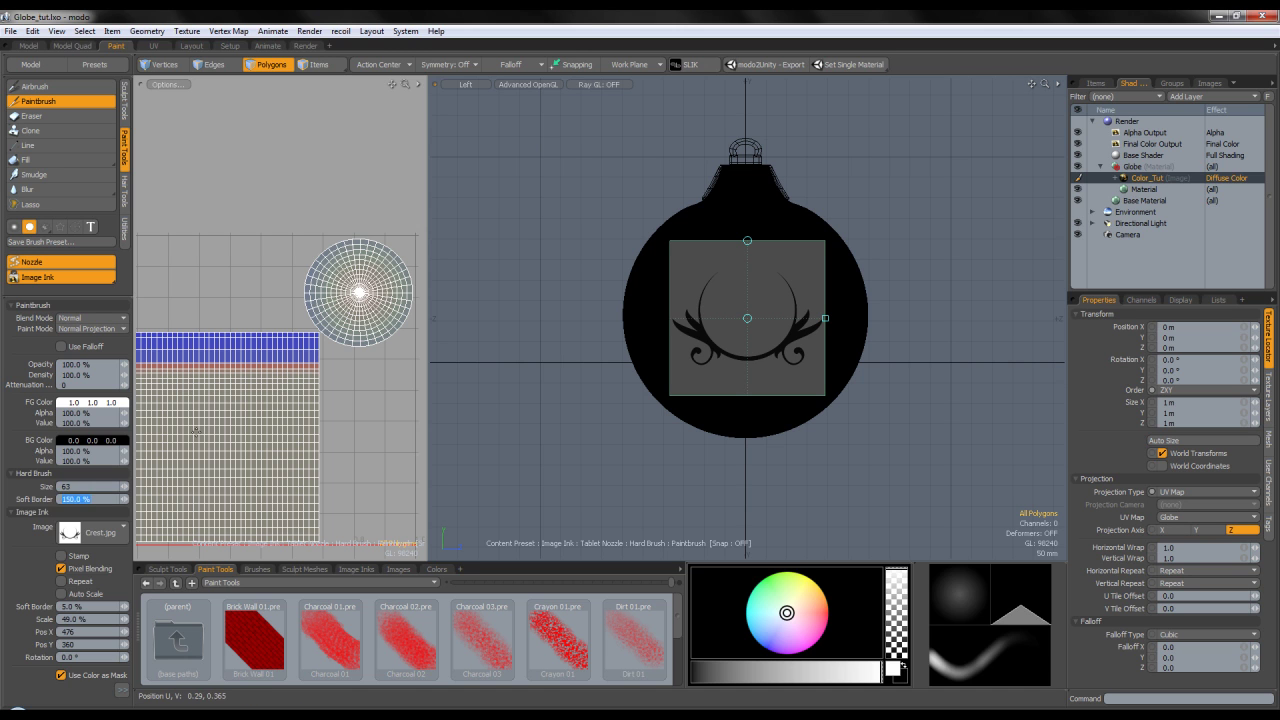
text(0)
key(Return)
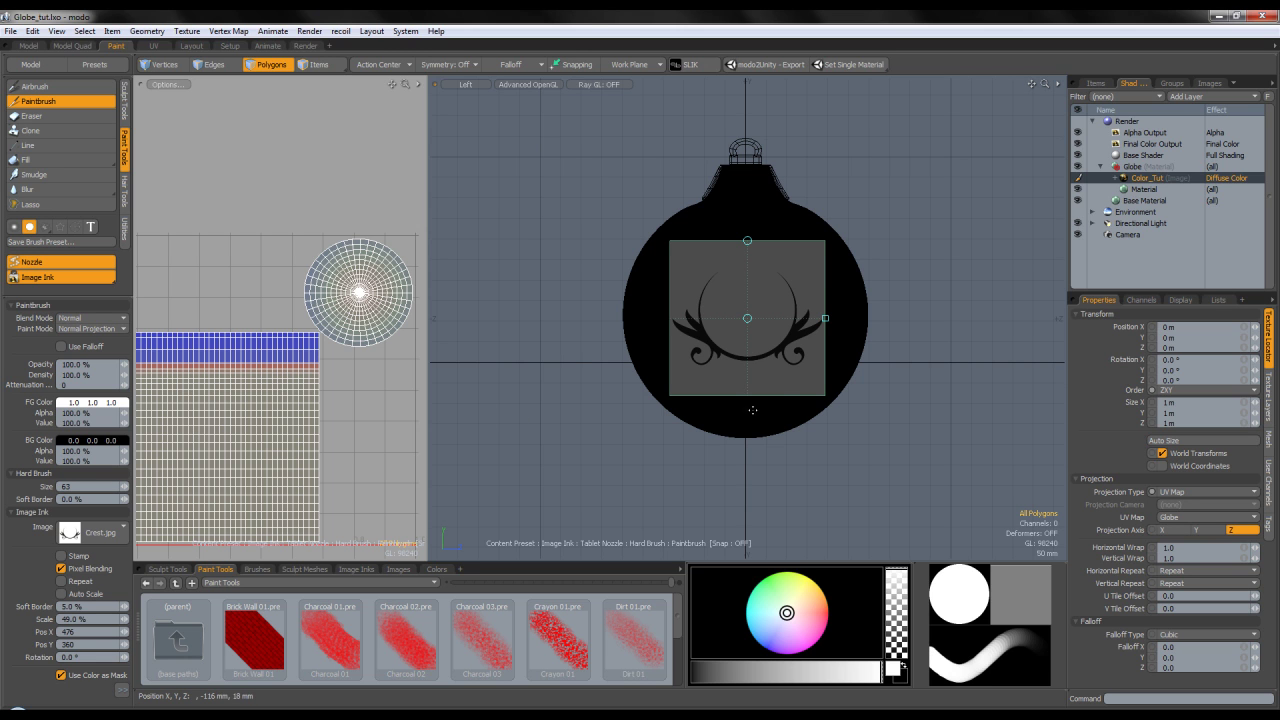
right_drag(760, 322, 760, 321)
mouse_move(795, 348)
mouse_down()
mouse_move(793, 295)
mouse_move(739, 370)
mouse_move(669, 343)
mouse_up()
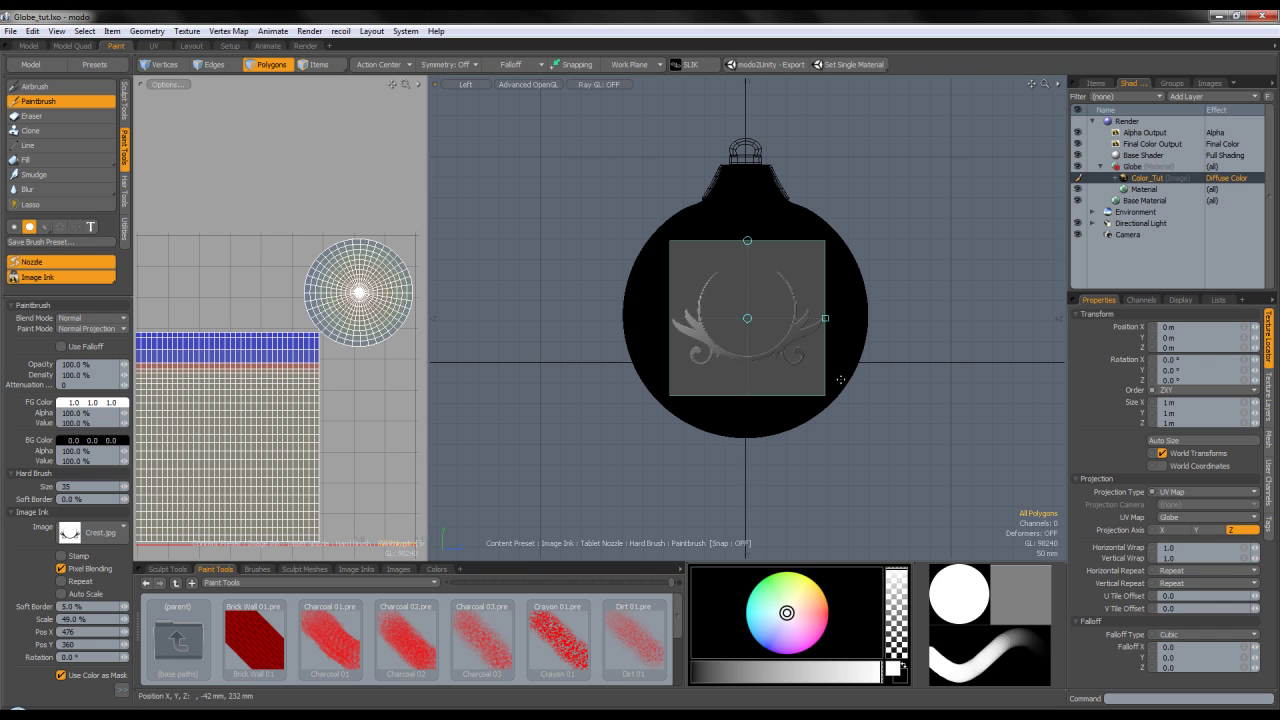
Check the painted crest, recenter the globe behind the image, and paint the crest on the opposite side in the Right view
key(alt)
alt+shift+drag(873, 375, 700, 372)
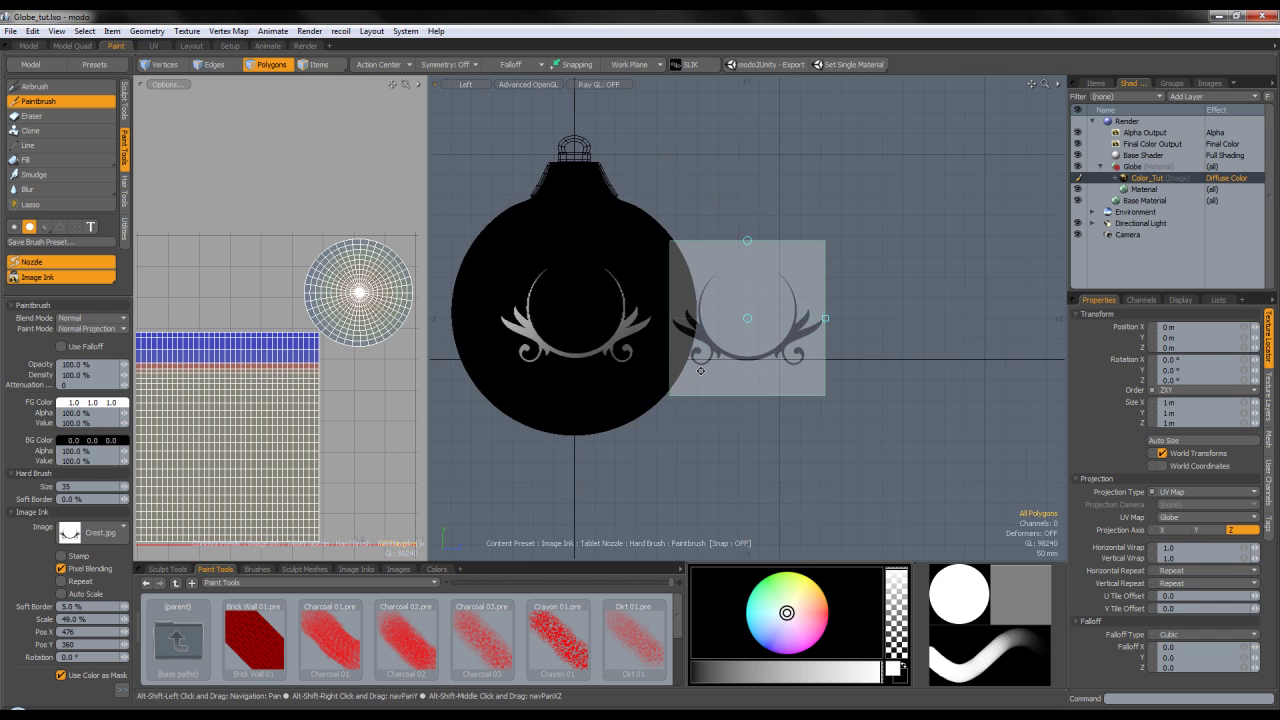
mouse_move(618, 368)
alt+shift+mouse_down()
mouse_move(791, 372)
mouse_move(757, 364)
mouse_move(682, 291)
mouse_move(708, 354)
mouse_move(797, 281)
alt+shift+mouse_up()
key(ctrl+space)
click(602, 330)
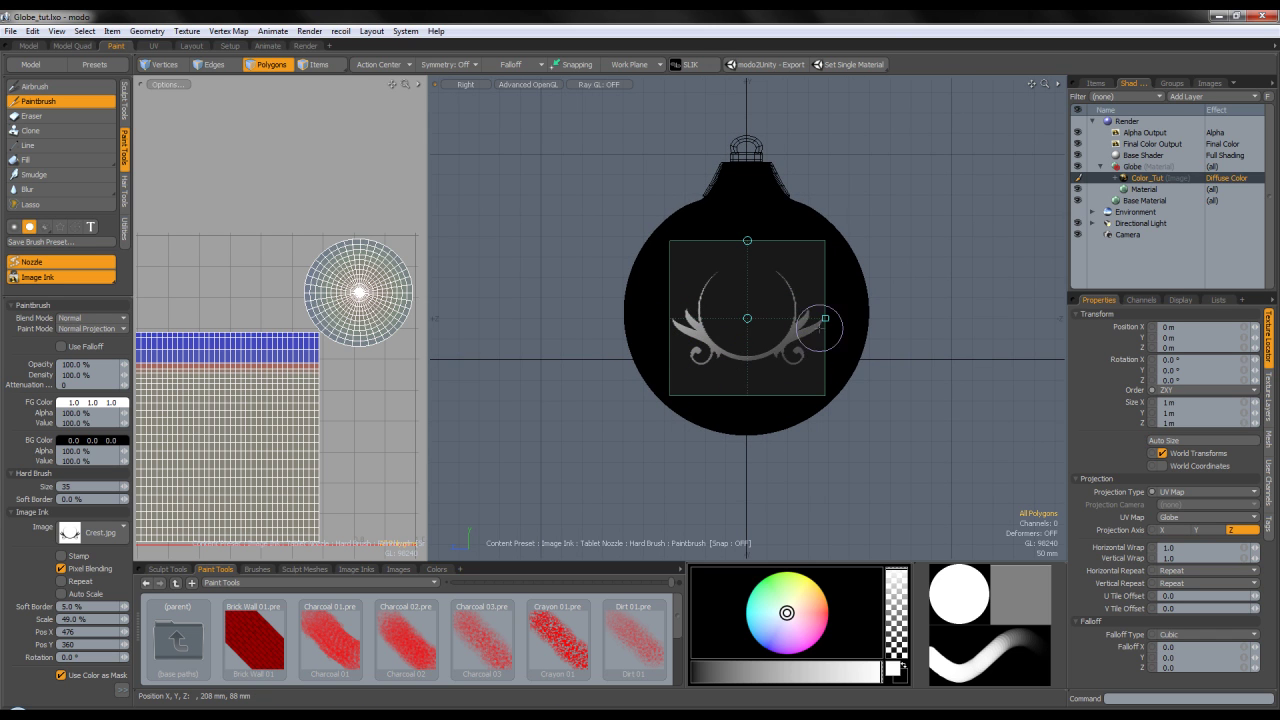
Paint the crest onto the globe in both the Front and Back views, keeping it centered behind the image
key(ctrl+space)
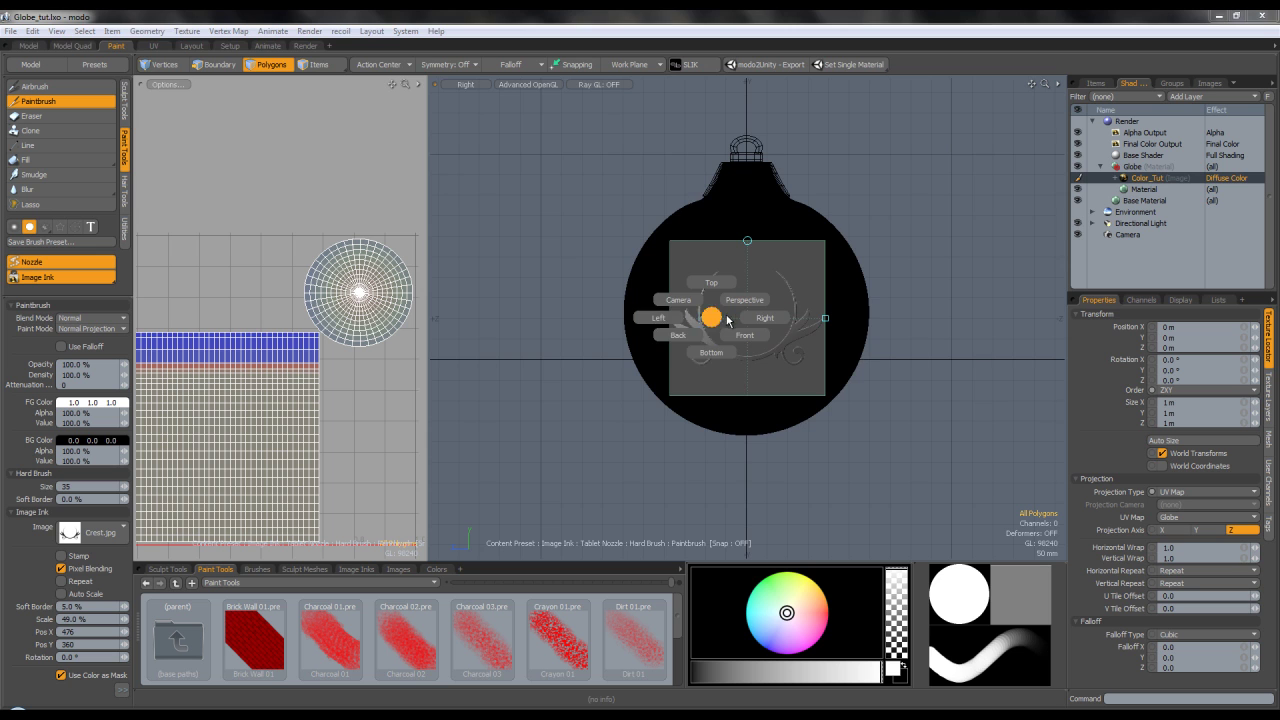
click(743, 336)
mouse_move(727, 348)
alt+shift+mouse_down()
mouse_move(683, 332)
mouse_move(787, 386)
mouse_move(776, 265)
mouse_move(786, 322)
mouse_move(803, 307)
alt+shift+mouse_up()
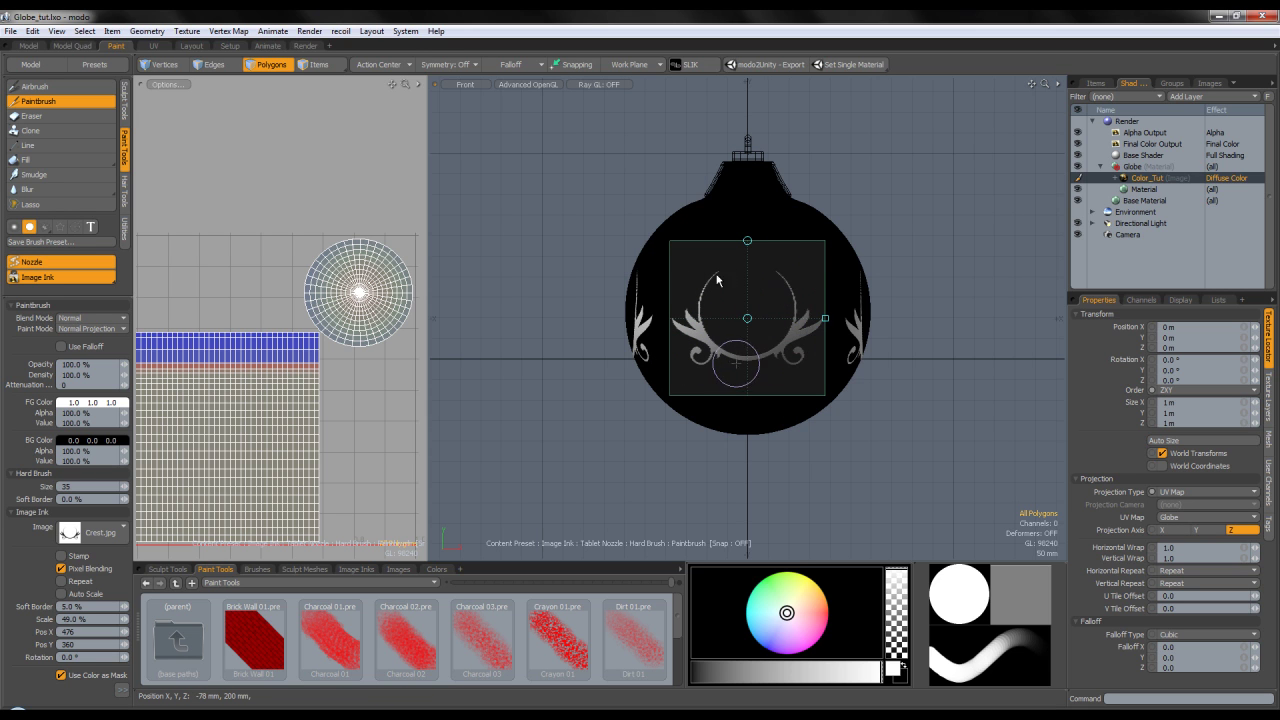
key(ctrl+space)
click(702, 366)
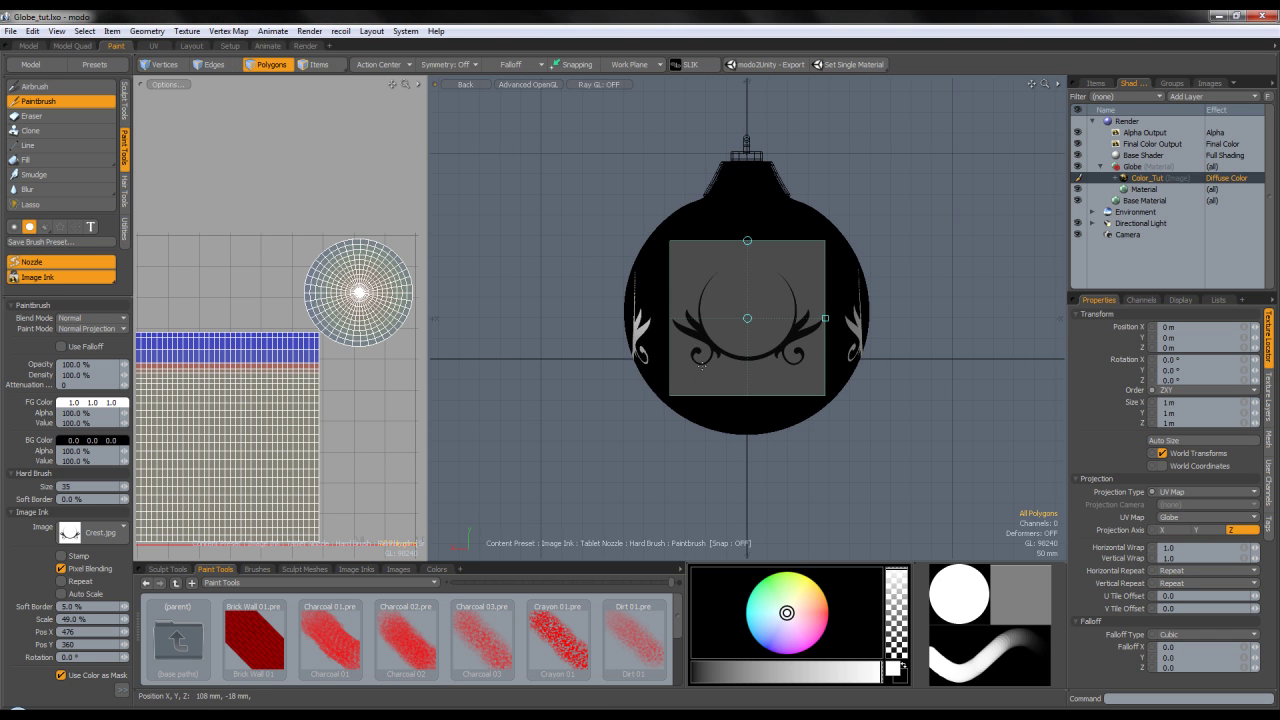
mouse_move(720, 336)
mouse_down()
mouse_move(720, 300)
mouse_move(763, 354)
mouse_move(793, 258)
mouse_move(793, 300)
mouse_up()
Load Deco1.jpg as the Image Ink image and scale it to 41% to fit inside the enlarged crest
click(89, 524)
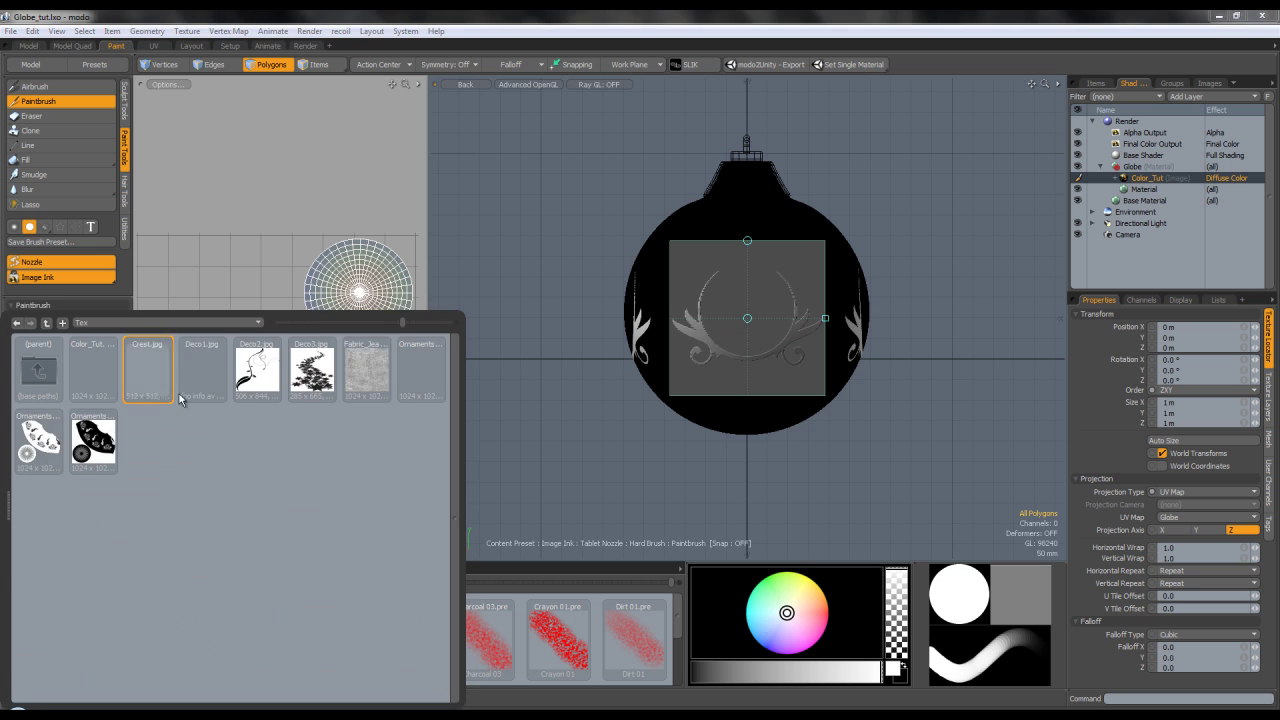
click(206, 368)
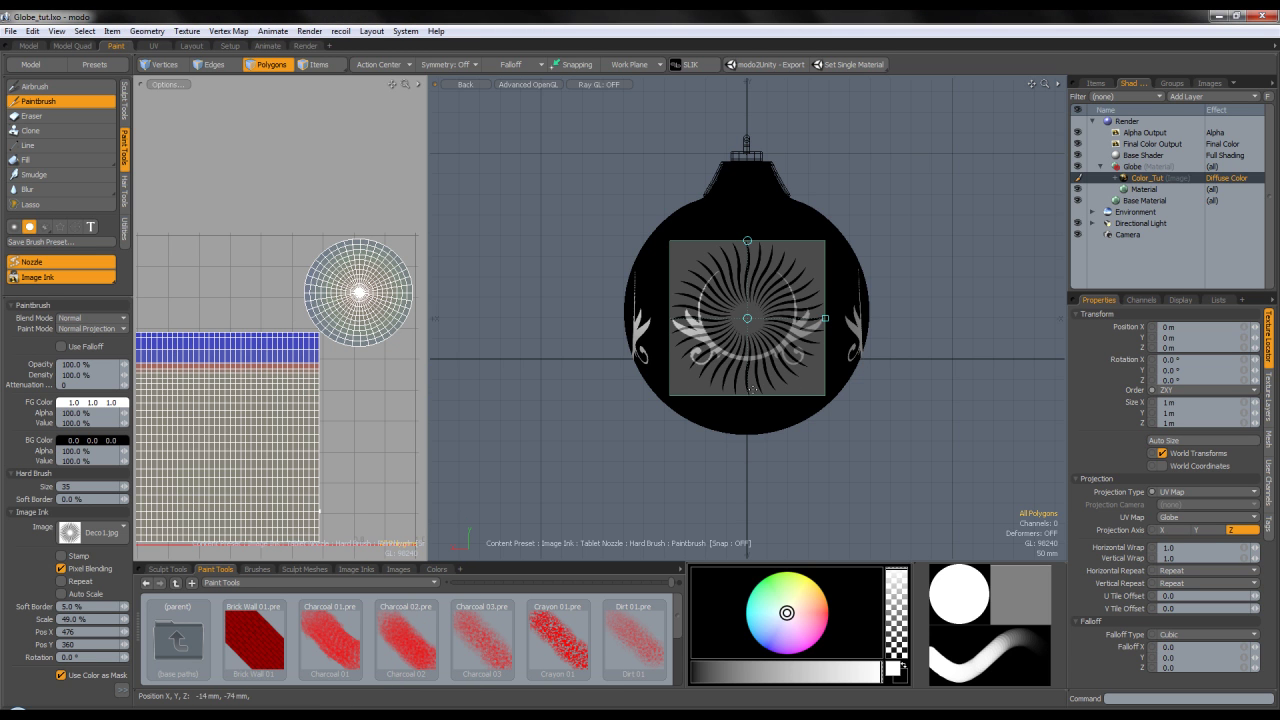
mouse_move(823, 323)
mouse_down()
mouse_move(778, 321)
mouse_move(795, 319)
mouse_up()
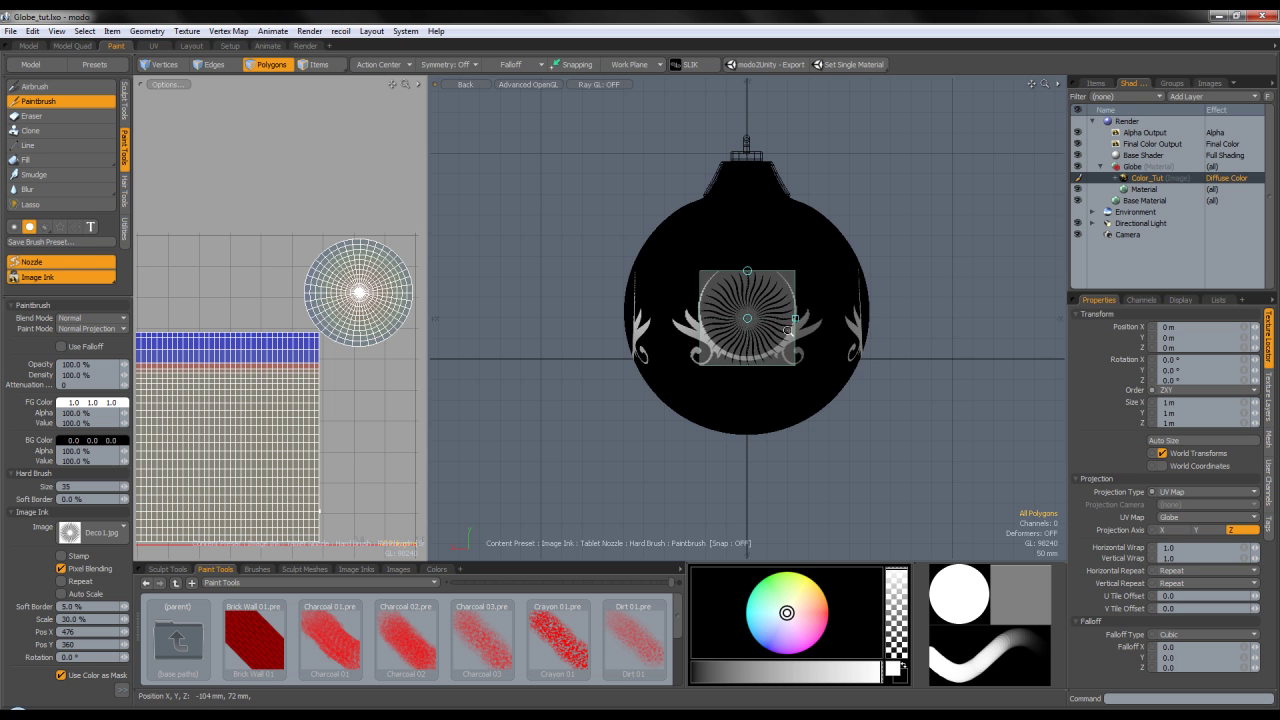
scroll(805, 322, up, 4)
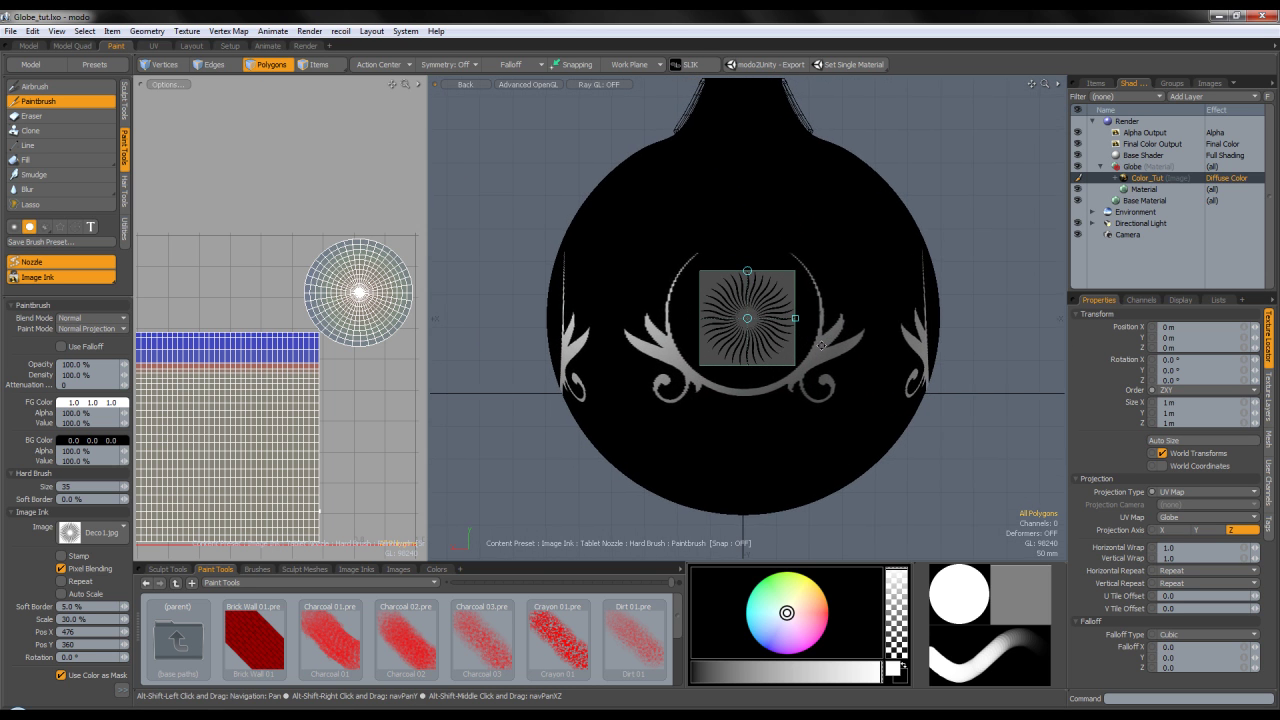
mouse_move(795, 318)
mouse_down()
mouse_move(842, 318)
mouse_move(812, 318)
mouse_up()
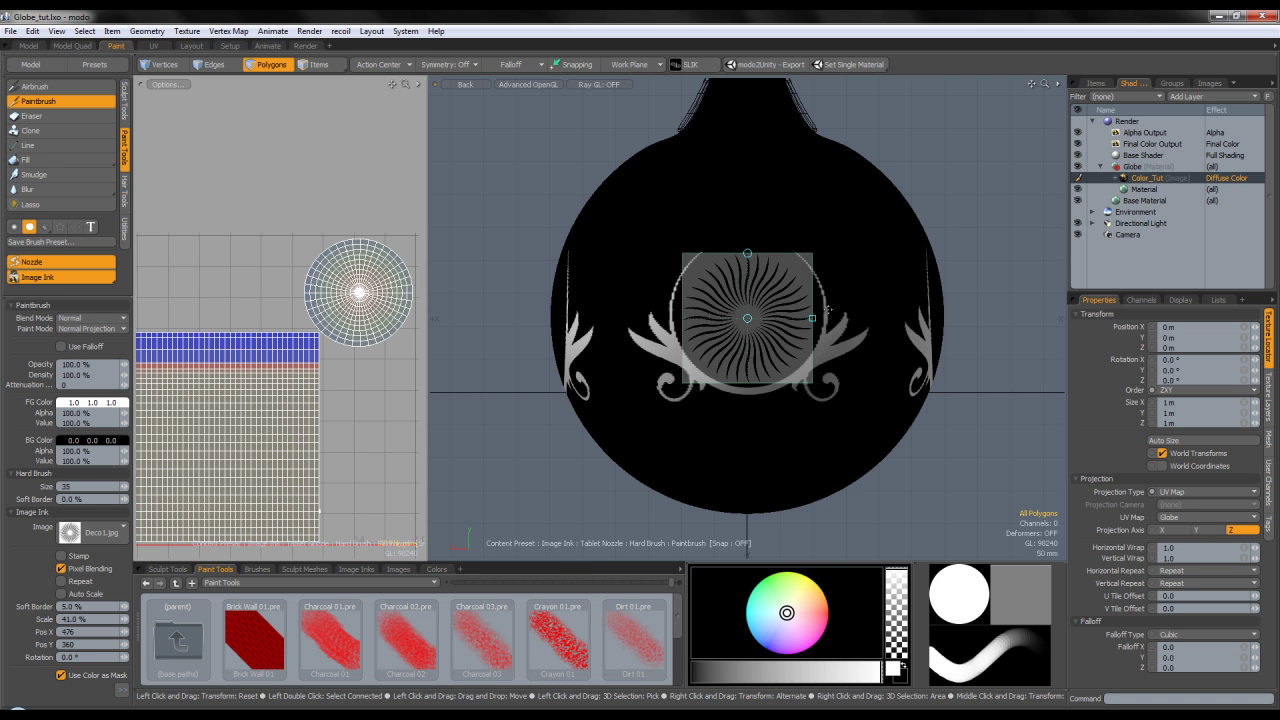
Paint the Deco1 sunburst inside the crests in the Back and Front views
mouse_move(745, 315)
mouse_down()
mouse_move(730, 300)
mouse_move(752, 285)
mouse_move(757, 362)
mouse_move(778, 247)
mouse_up()
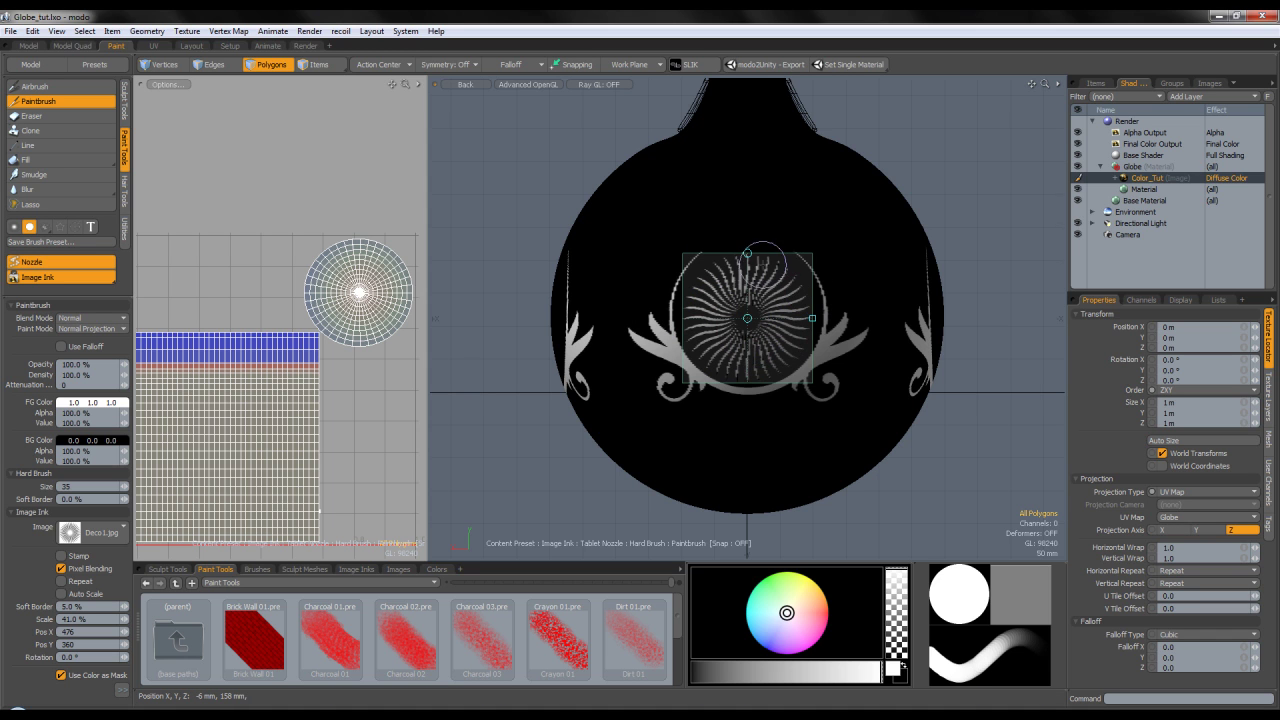
mouse_move(722, 400)
mouse_down()
mouse_move(713, 375)
mouse_move(740, 372)
mouse_move(757, 346)
mouse_up()
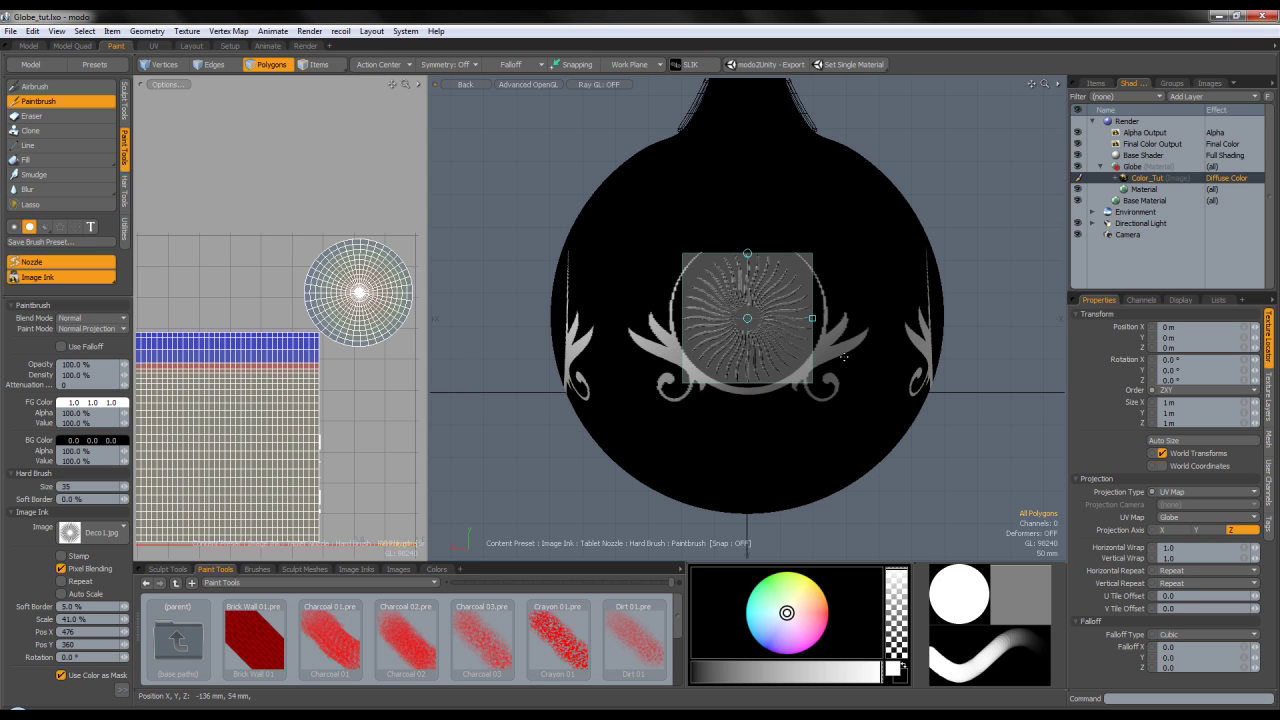
key(ctrl+space)
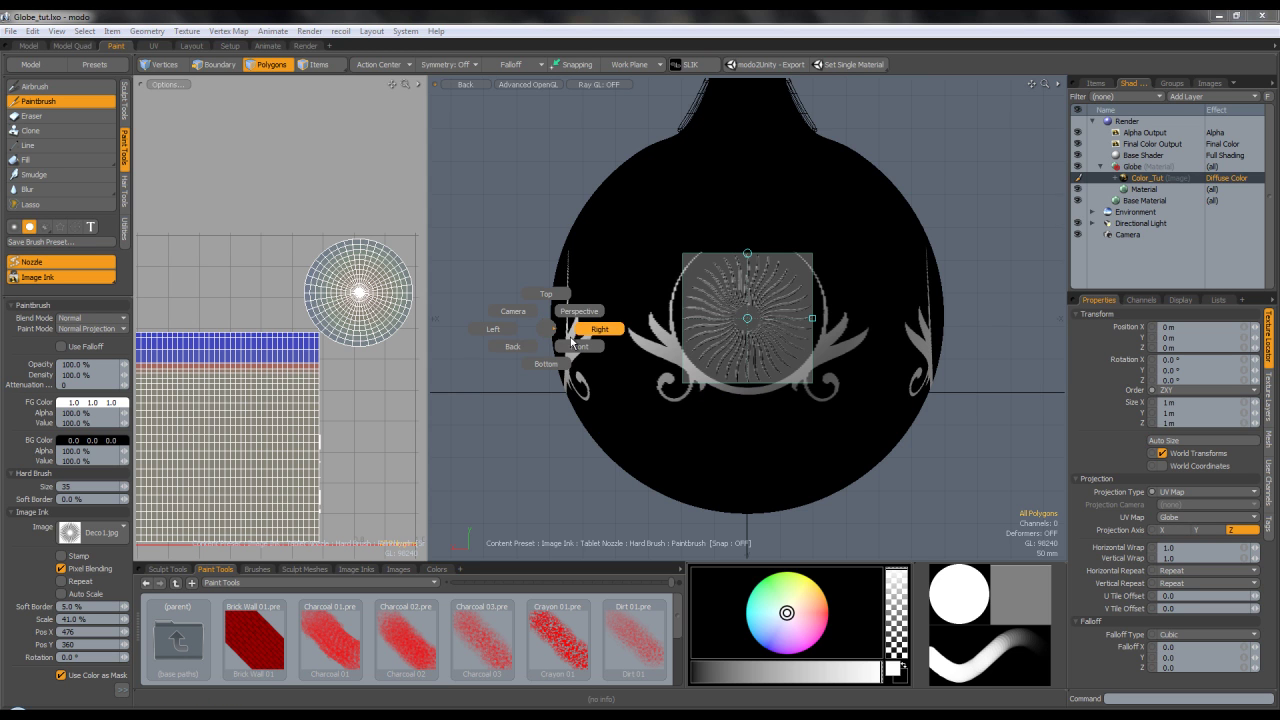
click(576, 343)
mouse_move(741, 326)
mouse_down()
mouse_move(771, 271)
mouse_move(716, 322)
mouse_move(816, 333)
mouse_up()
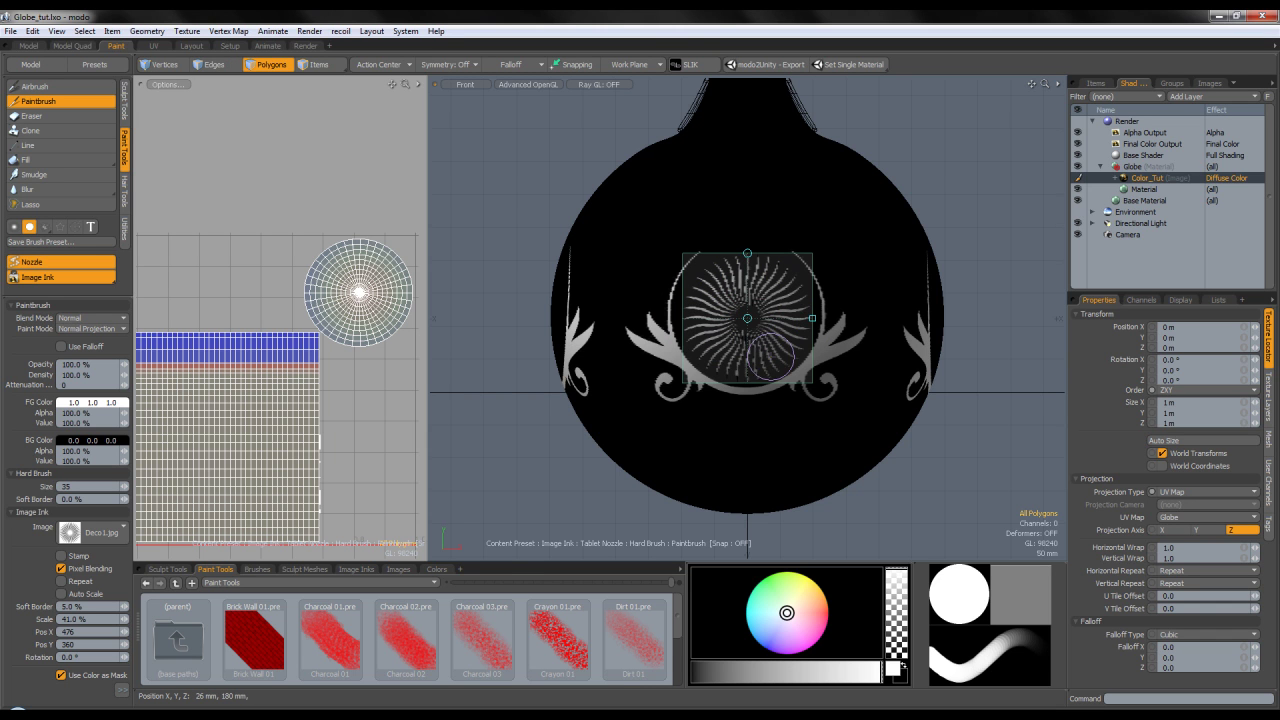
Paint the Deco1 sunburst inside the crests in the Left and Right views, recentering the globe behind the image
key(ctrl+space)
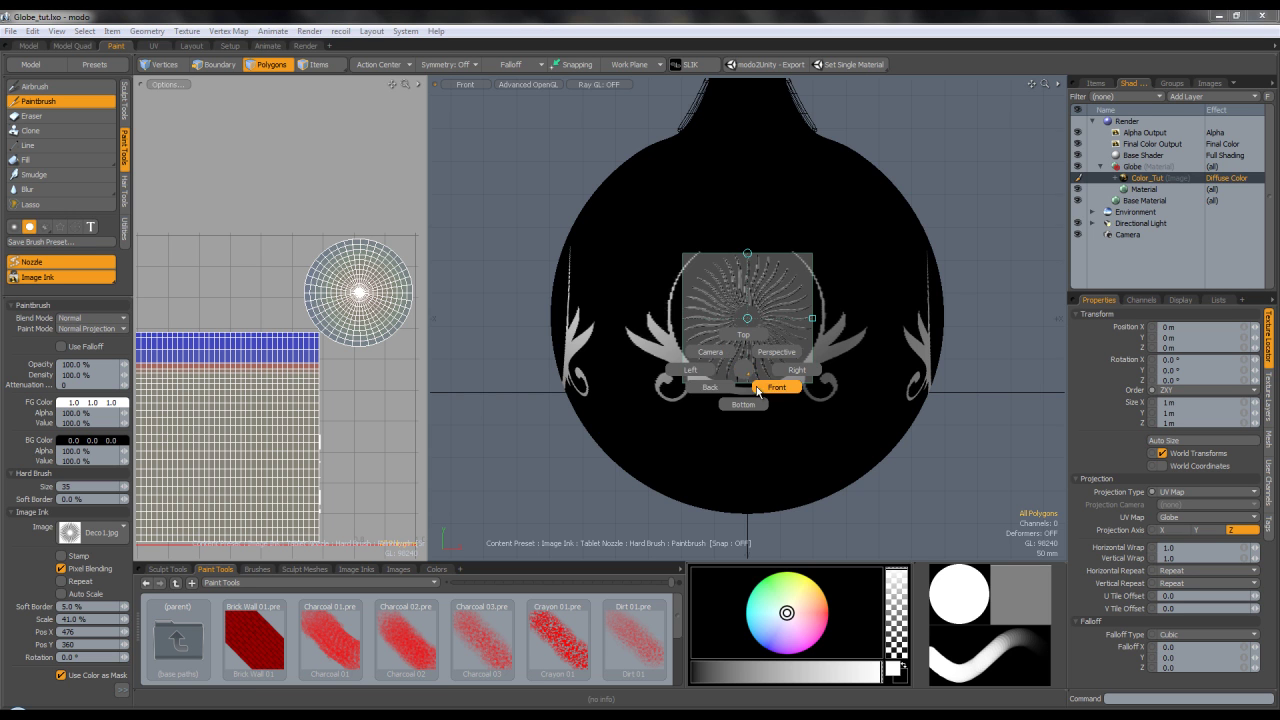
click(698, 369)
alt+drag(731, 360, 713, 363)
mouse_move(721, 311)
mouse_down()
mouse_move(758, 313)
mouse_move(772, 345)
mouse_up()
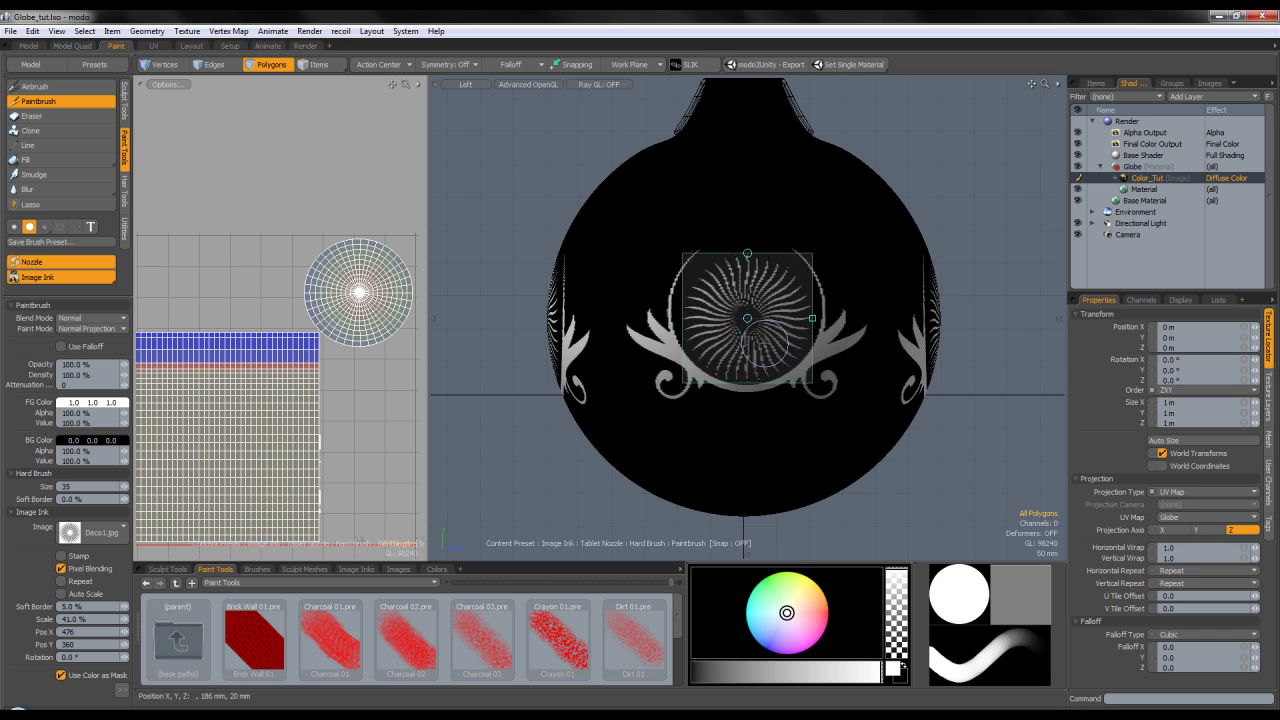
alt+shift+drag(758, 375, 763, 377)
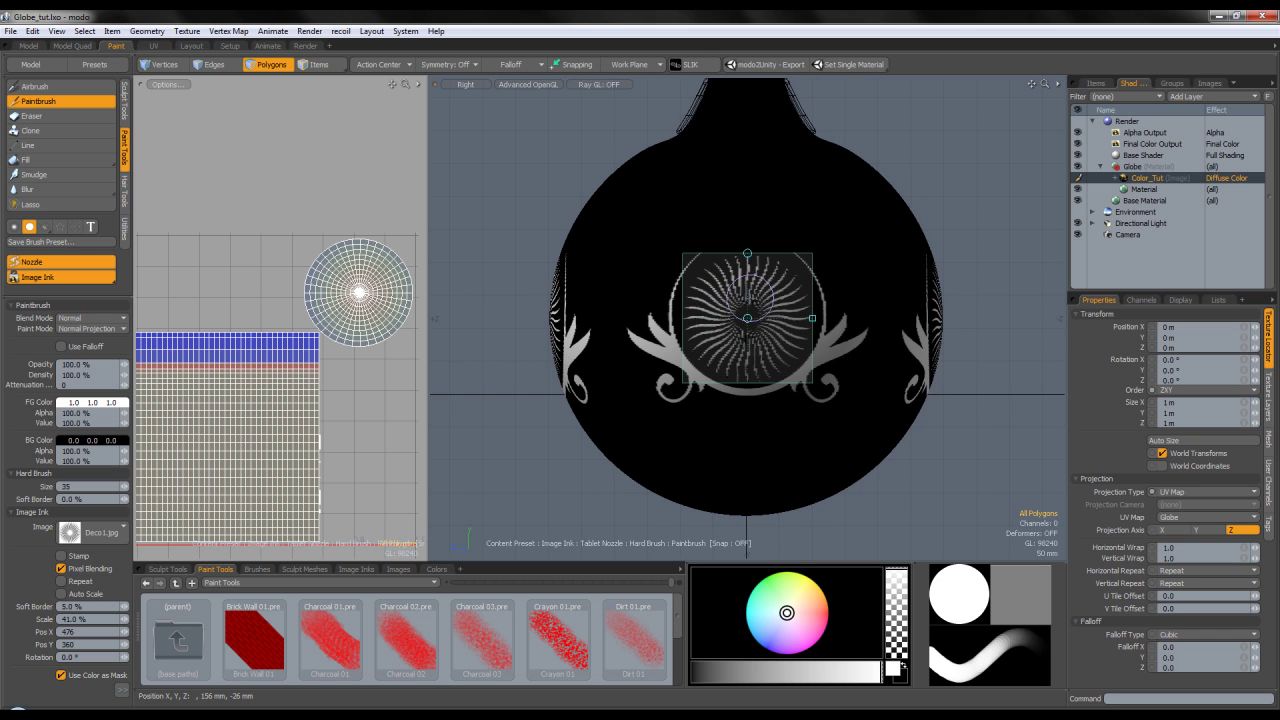
Switch the viewport to the Bottom view and try wireframe and shaded display before restoring Advanced OpenGL
key(ctrl+space)
click(726, 385)
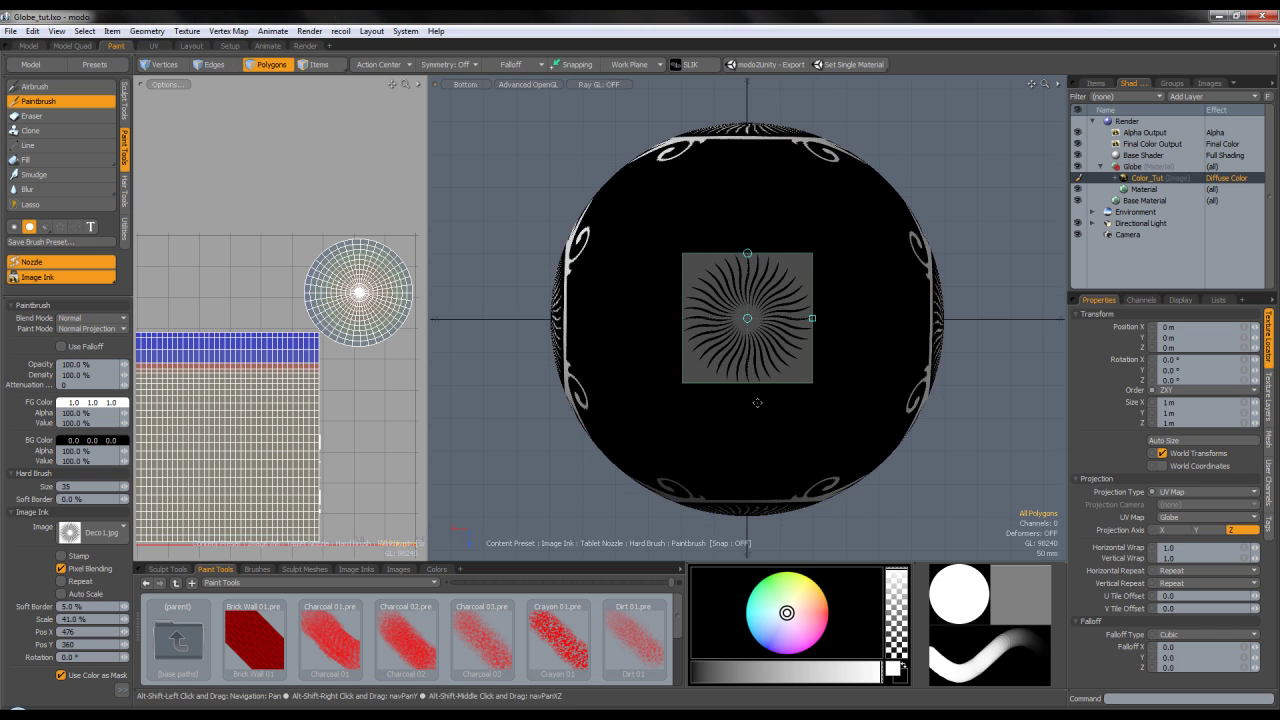
click(530, 84)
click(530, 104)
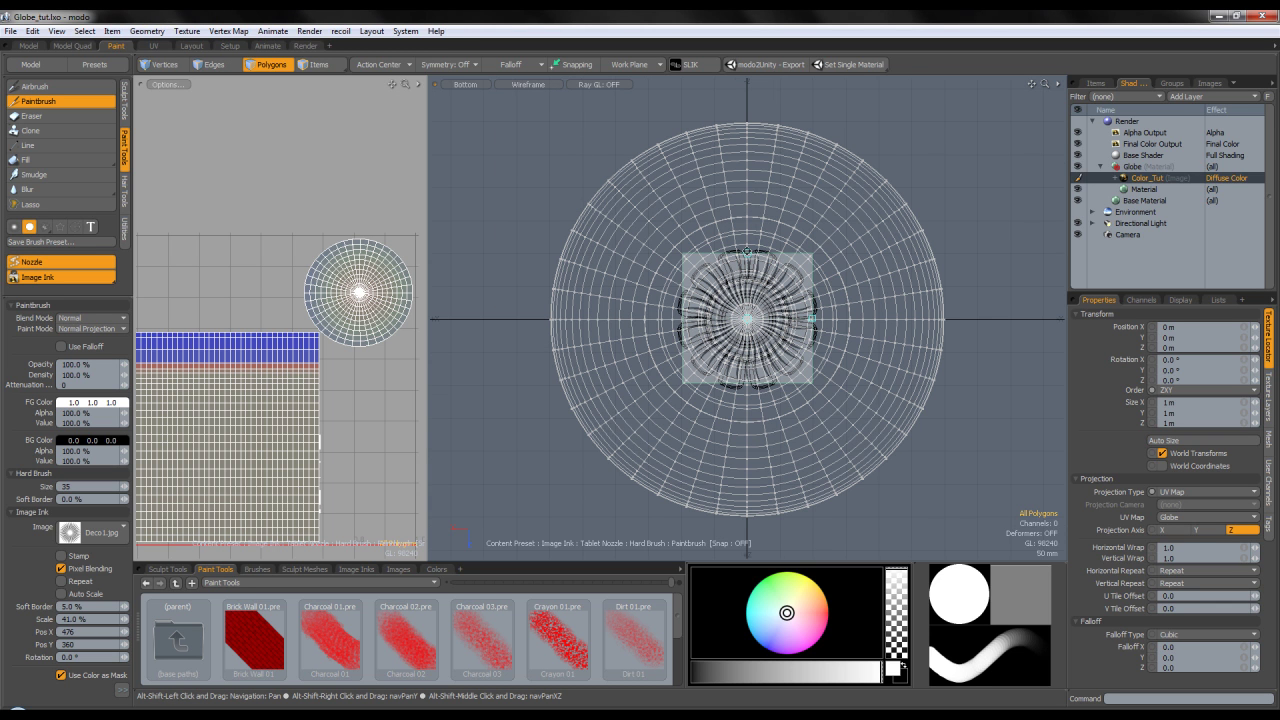
click(528, 84)
click(515, 117)
click(528, 84)
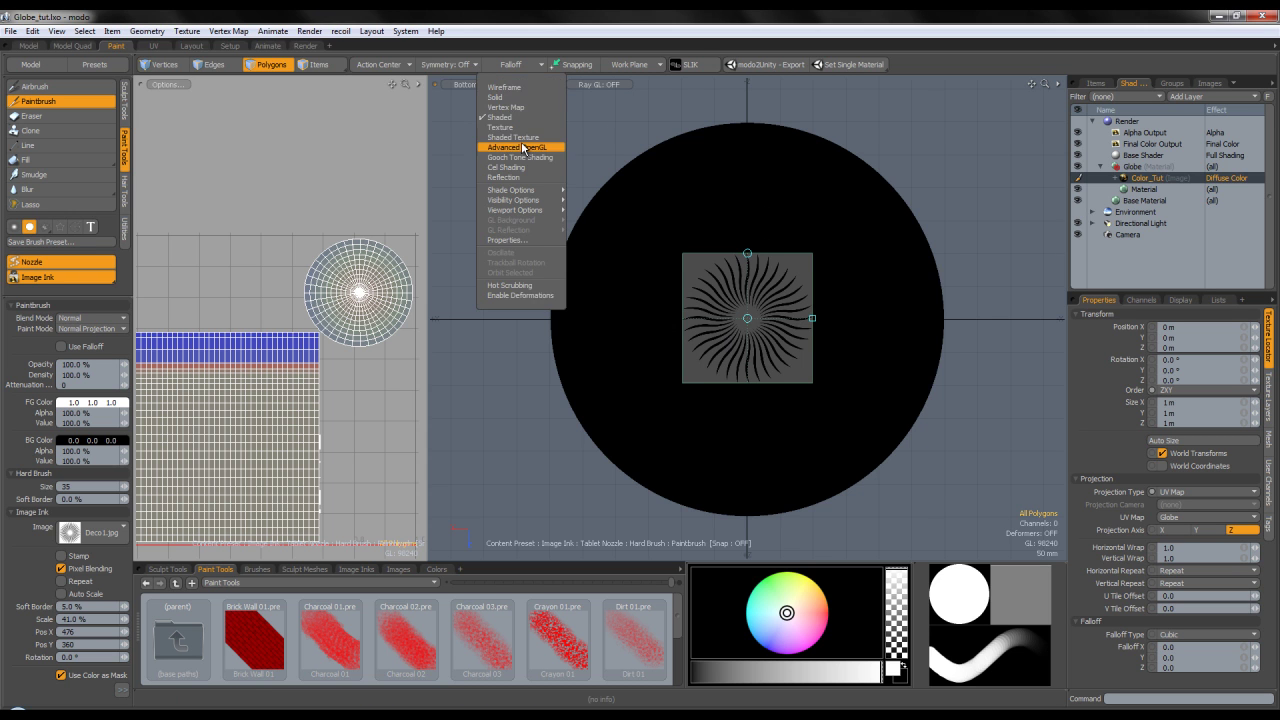
click(520, 150)
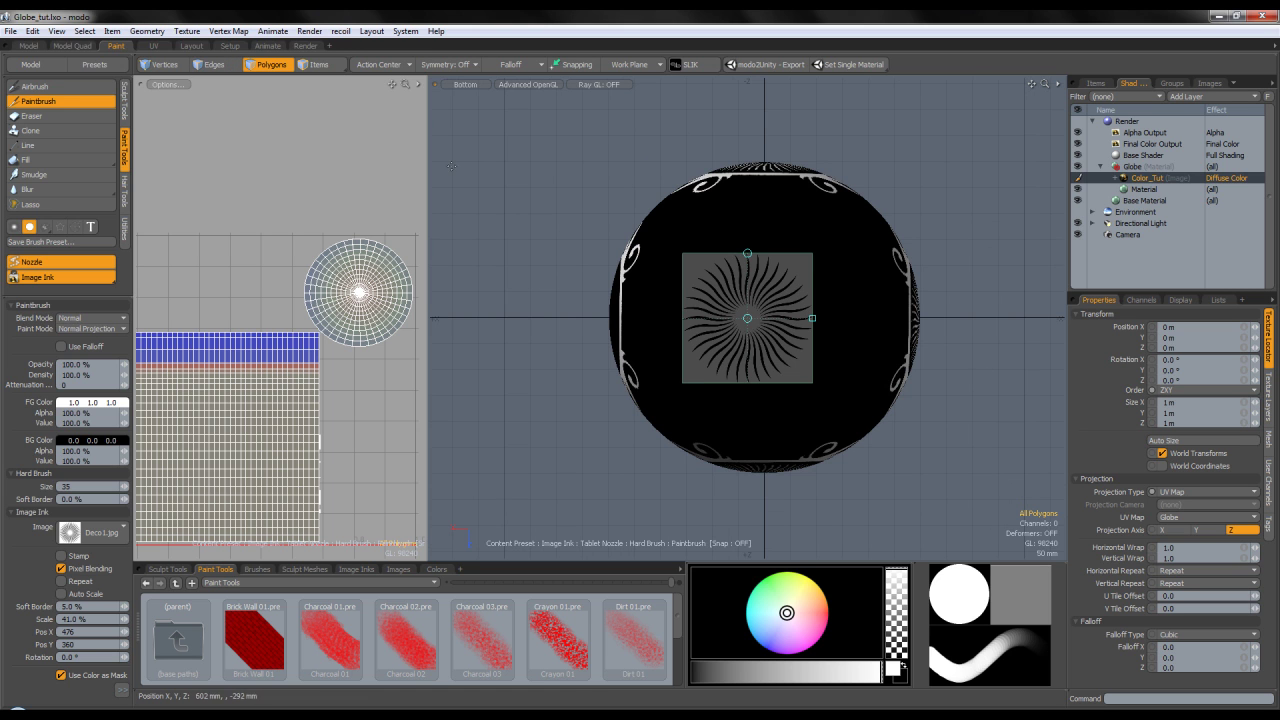
Enlarge and center the globe's underside behind the image, checking the alignment in wireframe and returning to Advanced OpenGL
click(36, 33)
click(50, 62)
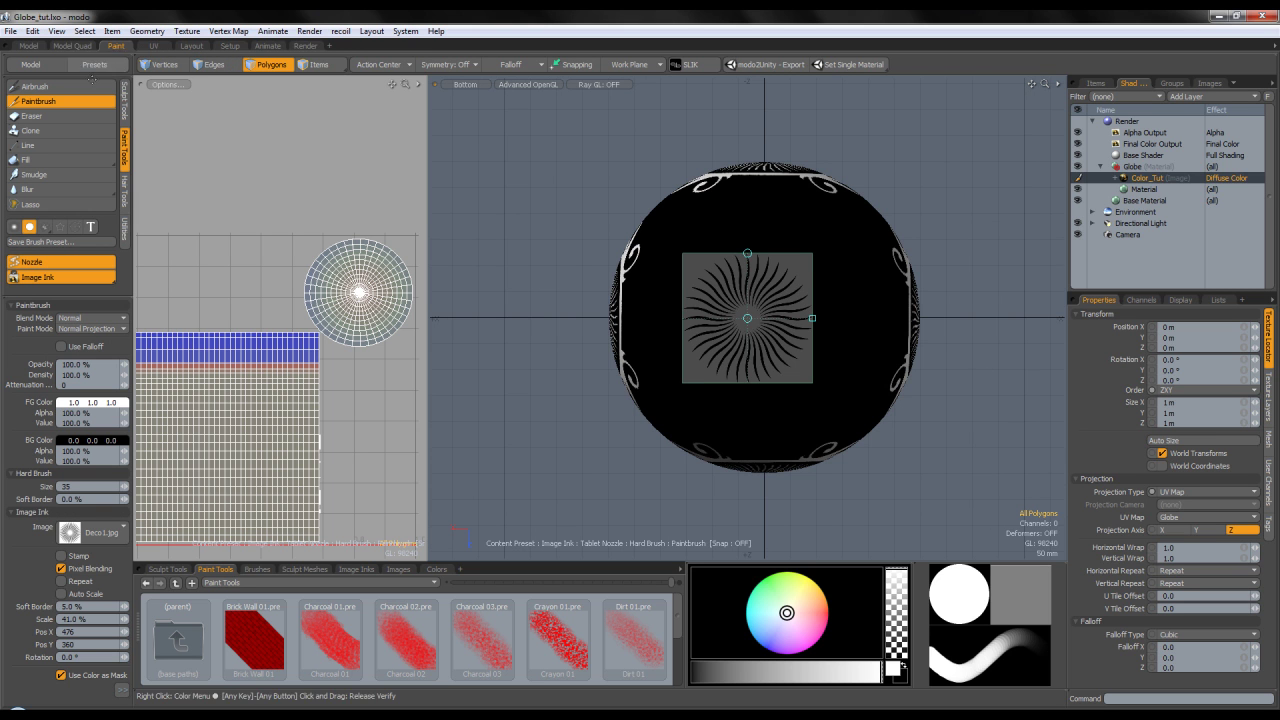
ctrl+alt+drag(823, 323, 851, 322)
click(523, 83)
click(516, 79)
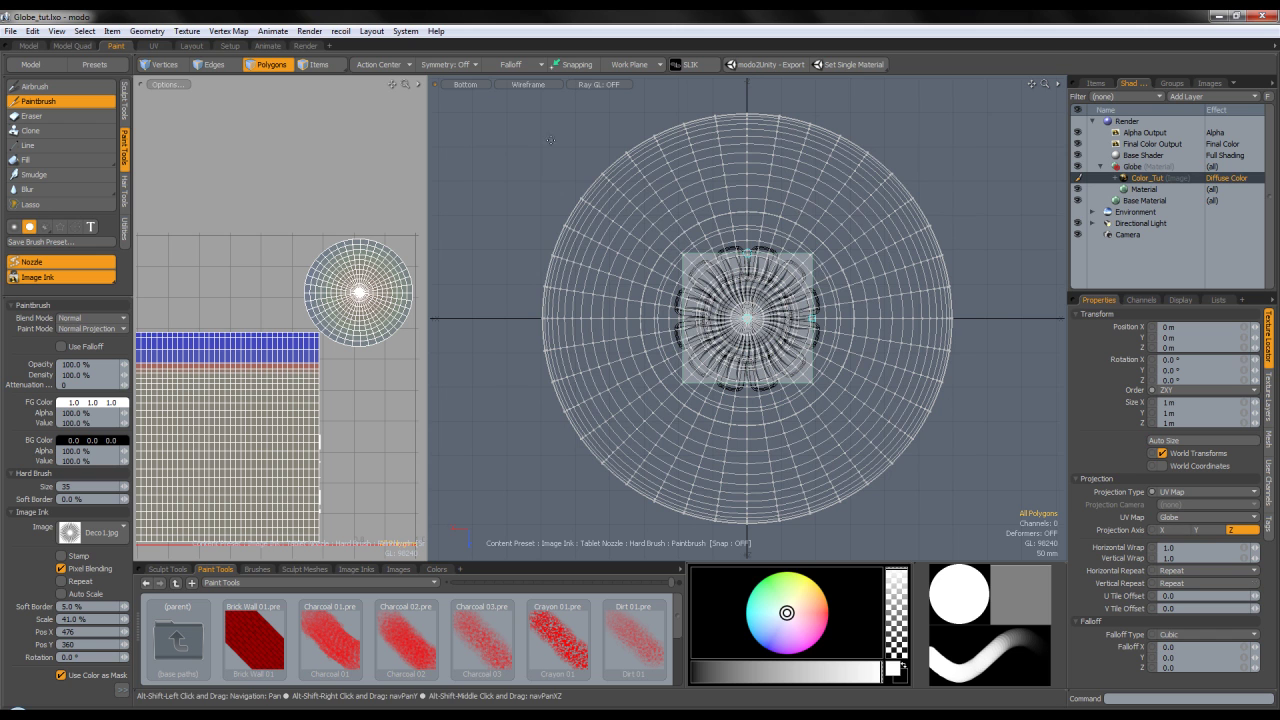
click(518, 83)
click(520, 150)
Scale the Deco1 image to 87% and paint the whole sunburst onto the globe's underside
drag(817, 315, 890, 316)
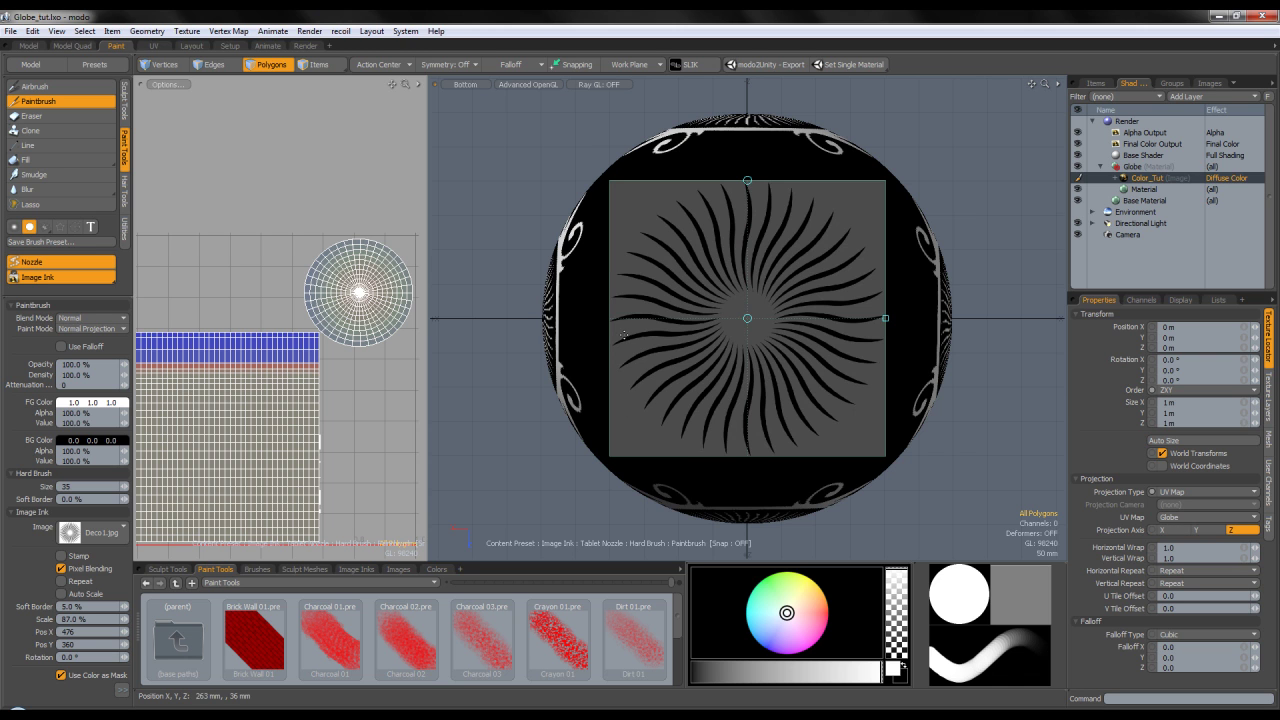
mouse_move(700, 285)
mouse_down()
mouse_move(665, 280)
mouse_move(640, 235)
mouse_move(665, 320)
mouse_move(690, 330)
mouse_move(700, 415)
mouse_move(749, 434)
mouse_move(834, 277)
mouse_move(750, 329)
mouse_move(850, 410)
mouse_up()
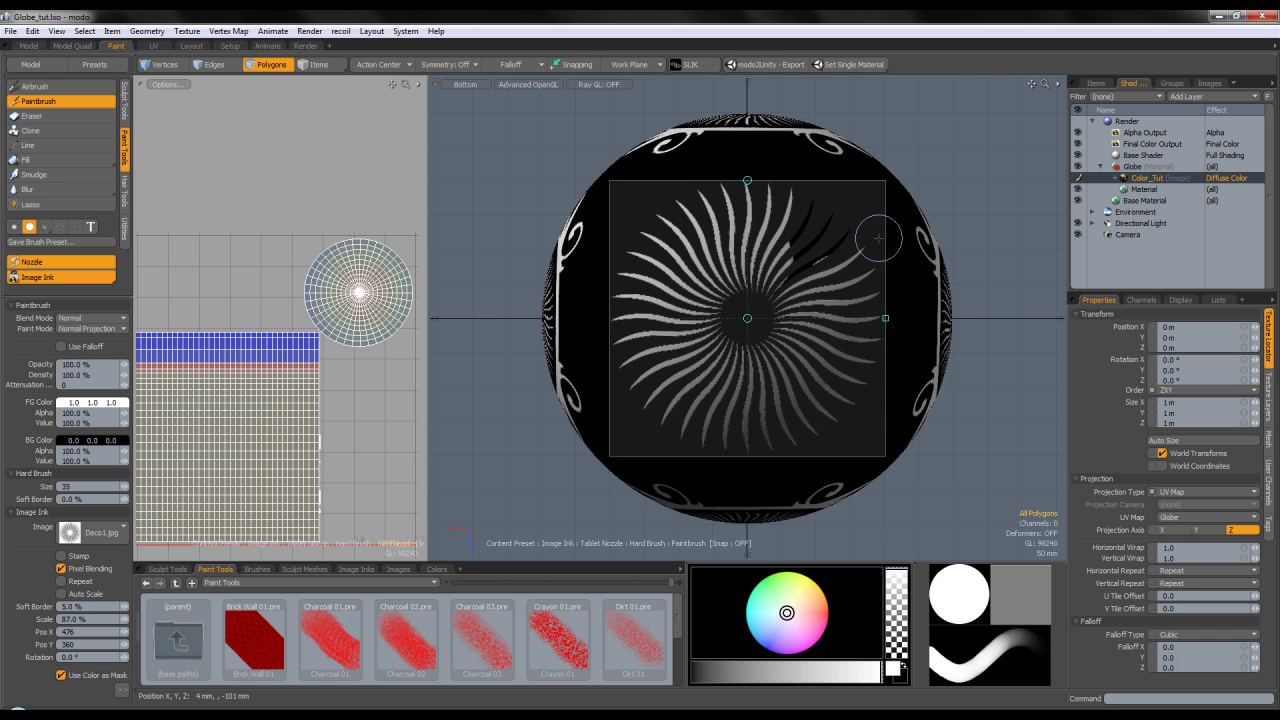
drag(862, 343, 807, 290)
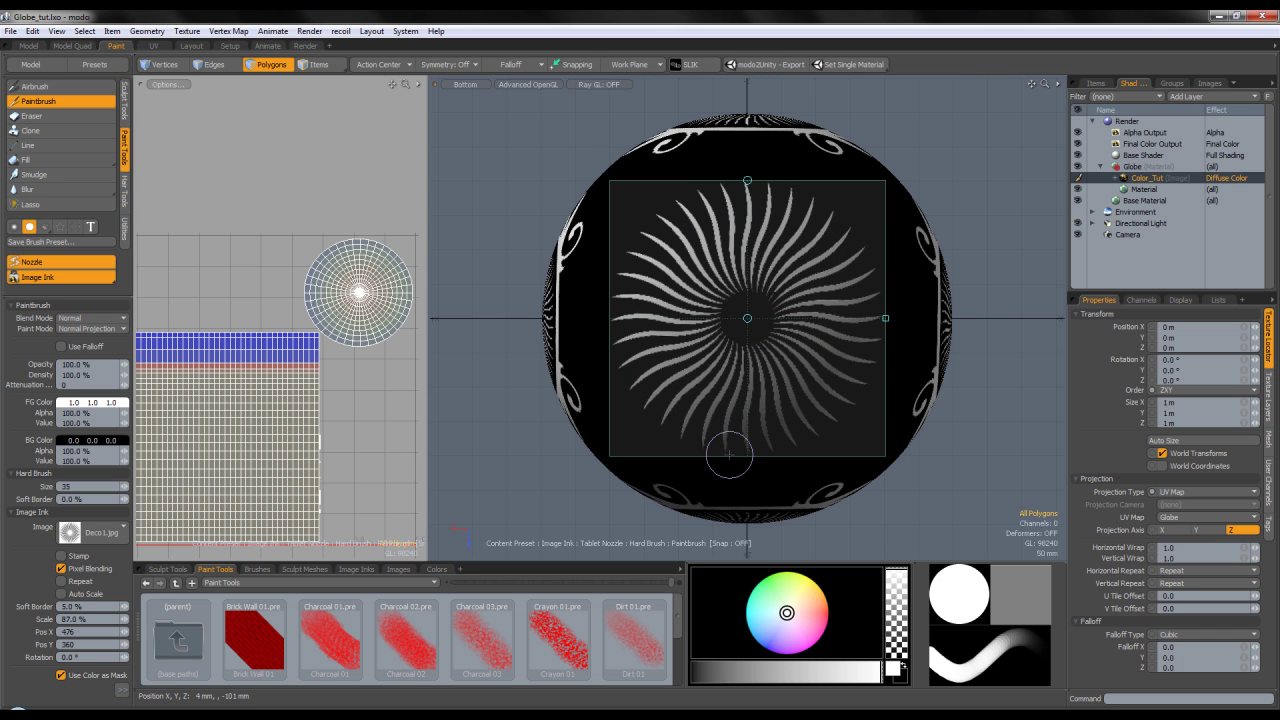
Change the UV view's display options to expose the painted texture, and inspect the ornament in the Perspective view
click(187, 86)
click(170, 263)
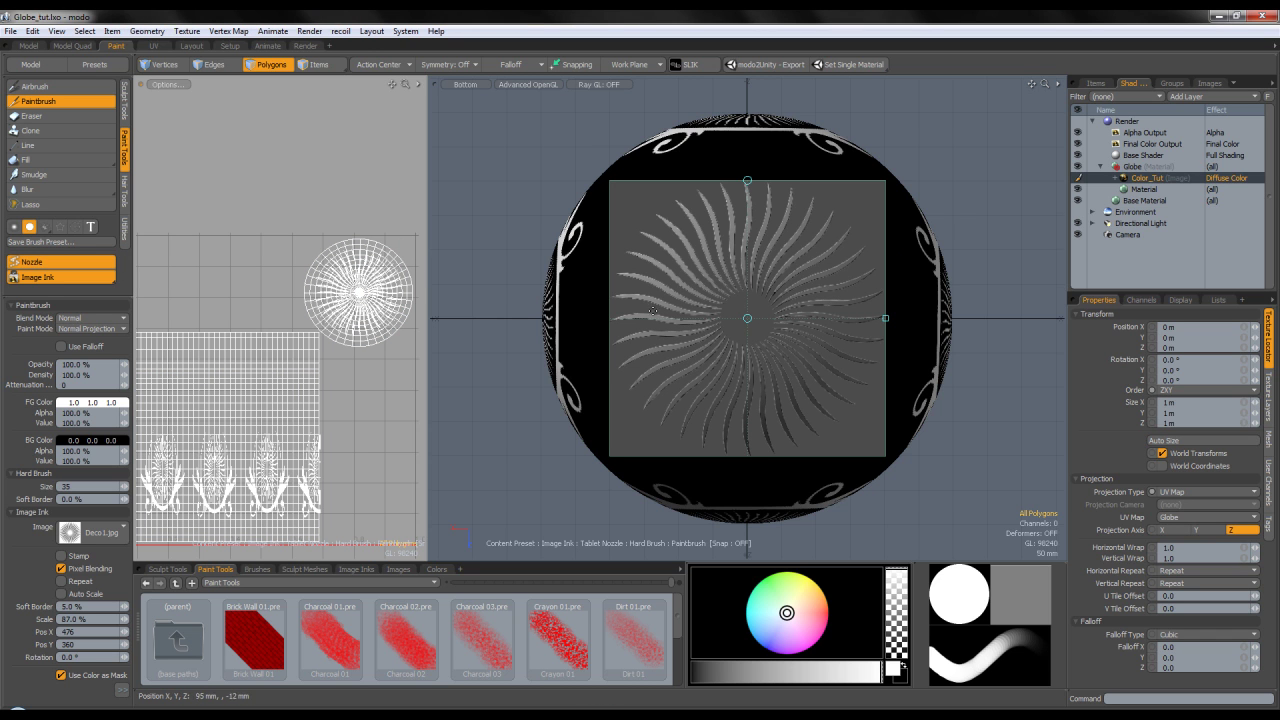
key(ctrl+space)
click(734, 316)
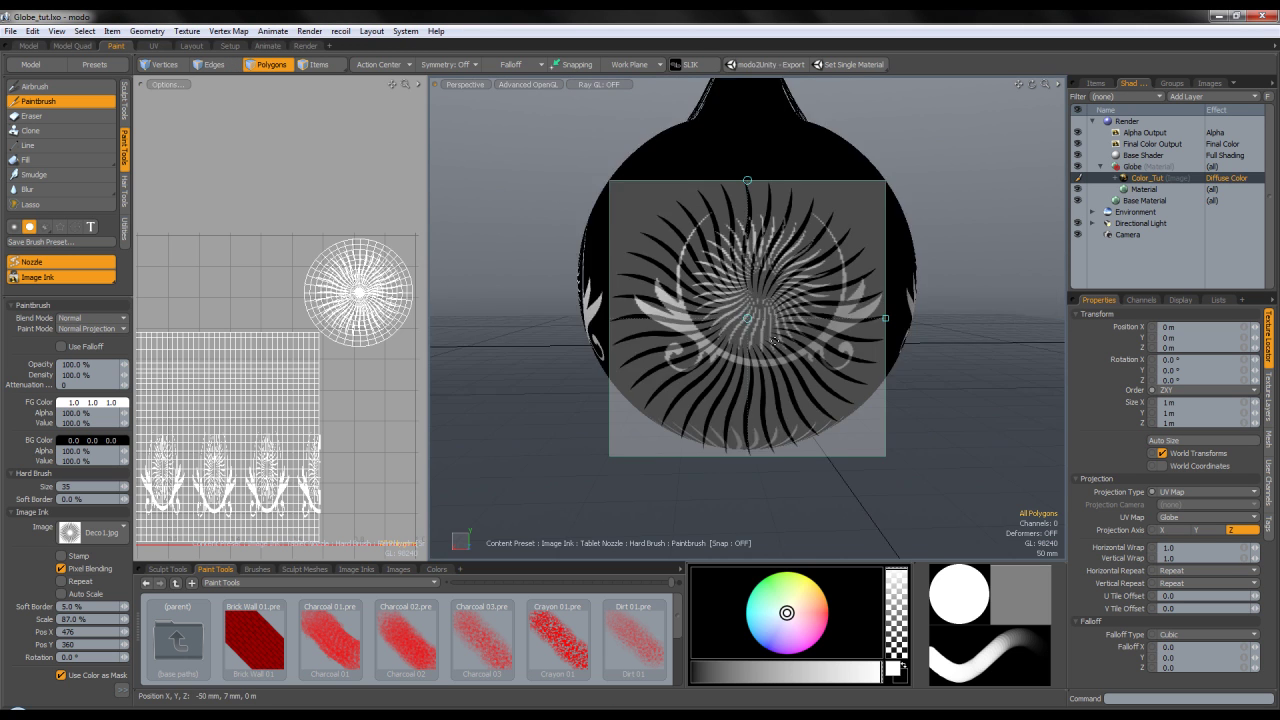
alt+drag(580, 302, 811, 420)
Reactivate the Paintbrush with Image Ink and load Deco3.jpg from the Tex folder as the ink image
click(37, 277)
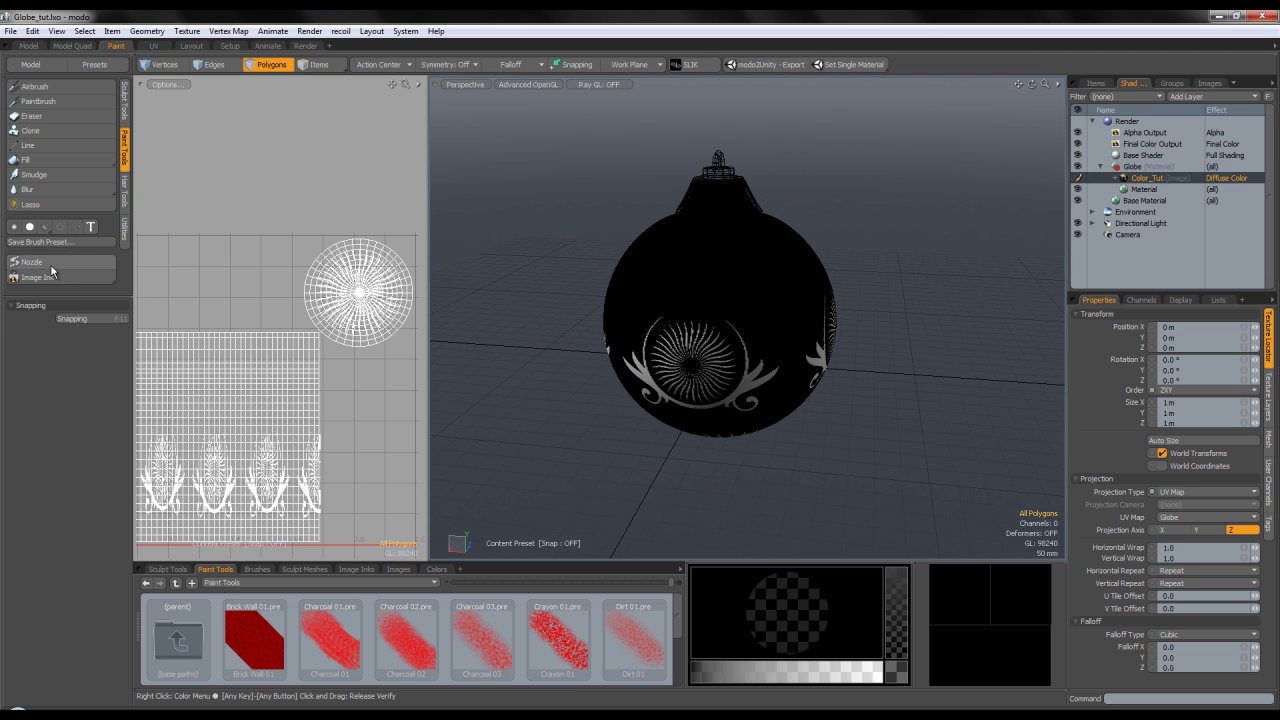
click(49, 259)
click(38, 101)
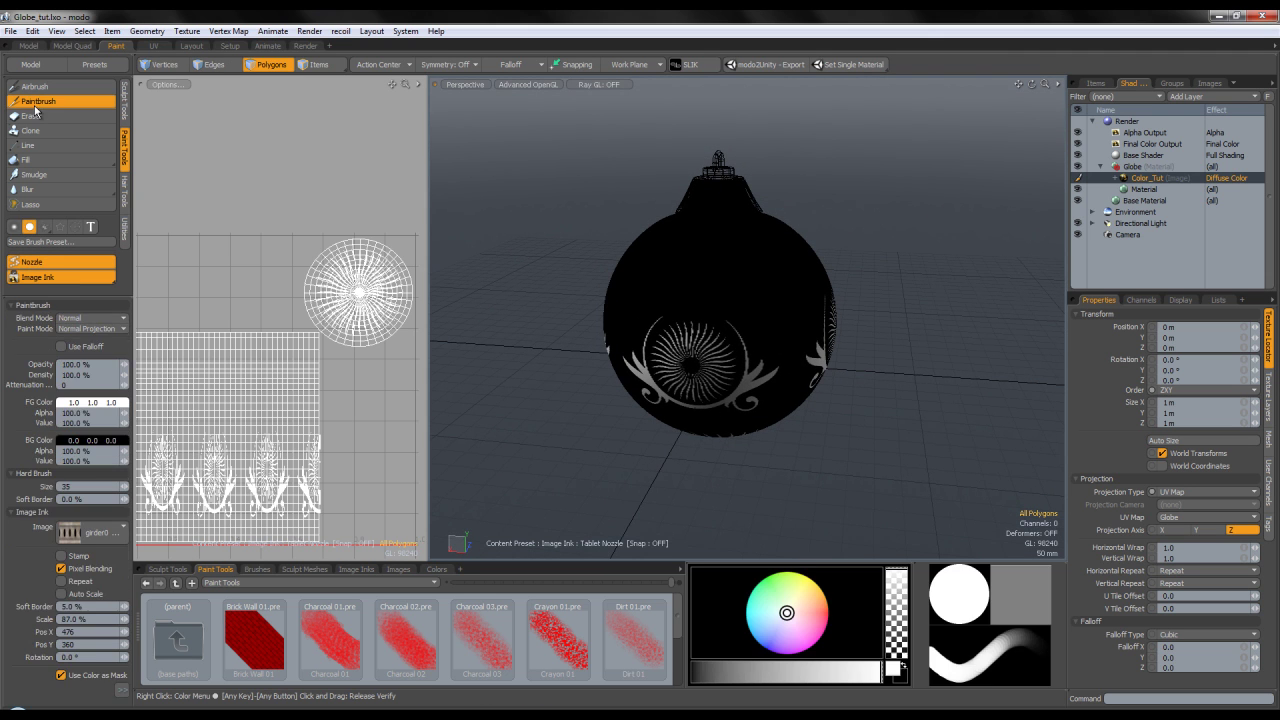
click(119, 529)
click(59, 355)
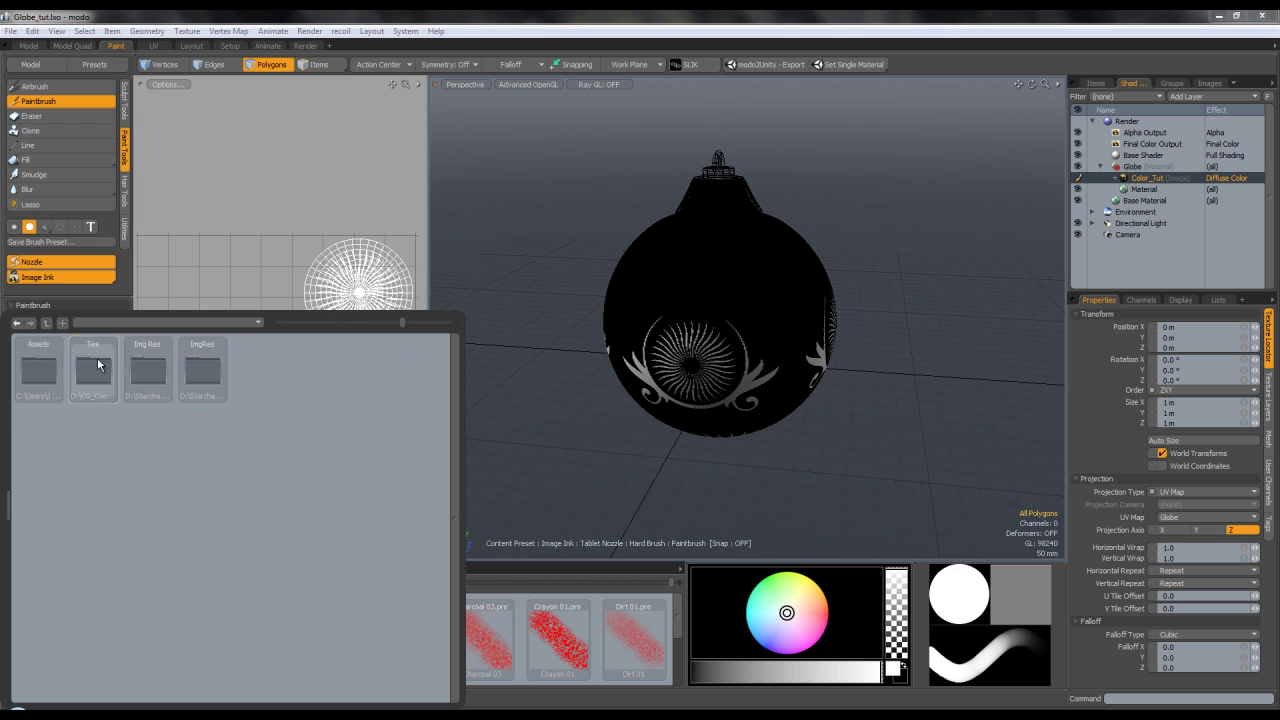
click(98, 362)
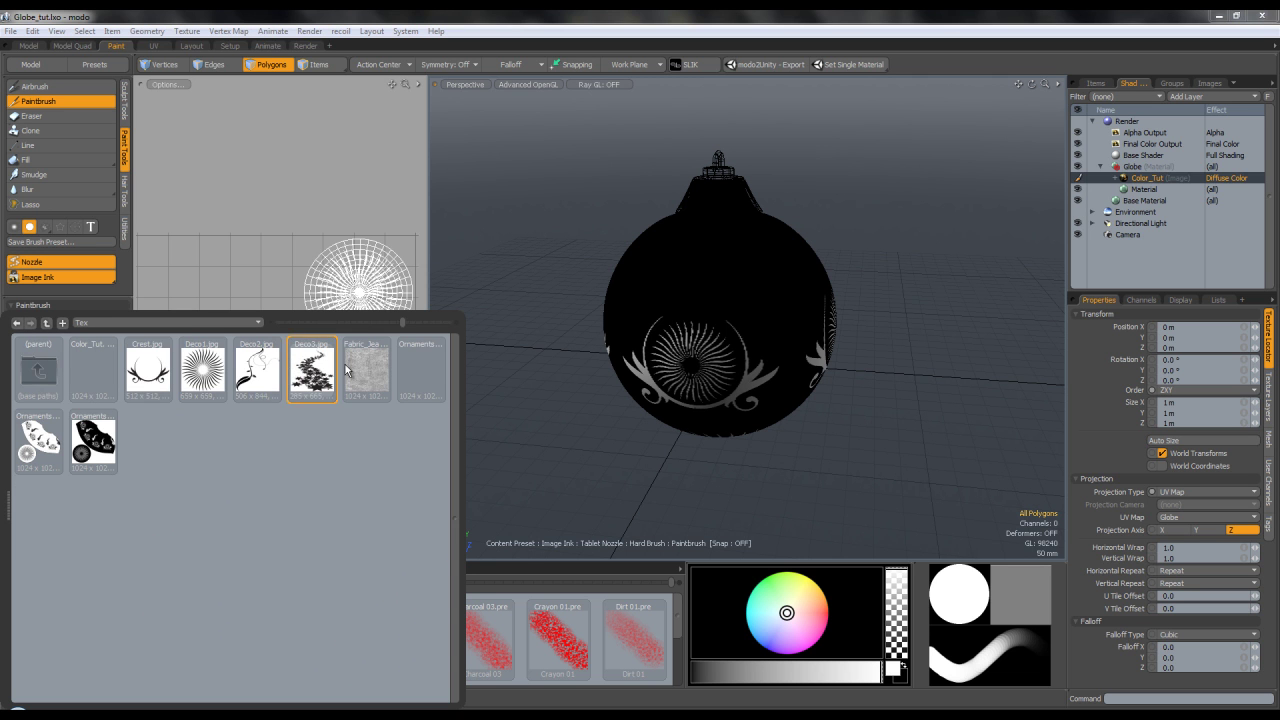
click(290, 368)
Scale the Deco3 image to 19% and paint it onto the globe in the gap between two crests
mouse_move(885, 319)
mouse_down()
mouse_move(771, 319)
mouse_move(850, 322)
mouse_move(777, 318)
mouse_move(817, 320)
mouse_up()
mouse_move(760, 262)
mouse_down()
mouse_move(740, 340)
mouse_move(756, 392)
mouse_up()
drag(743, 264, 749, 280)
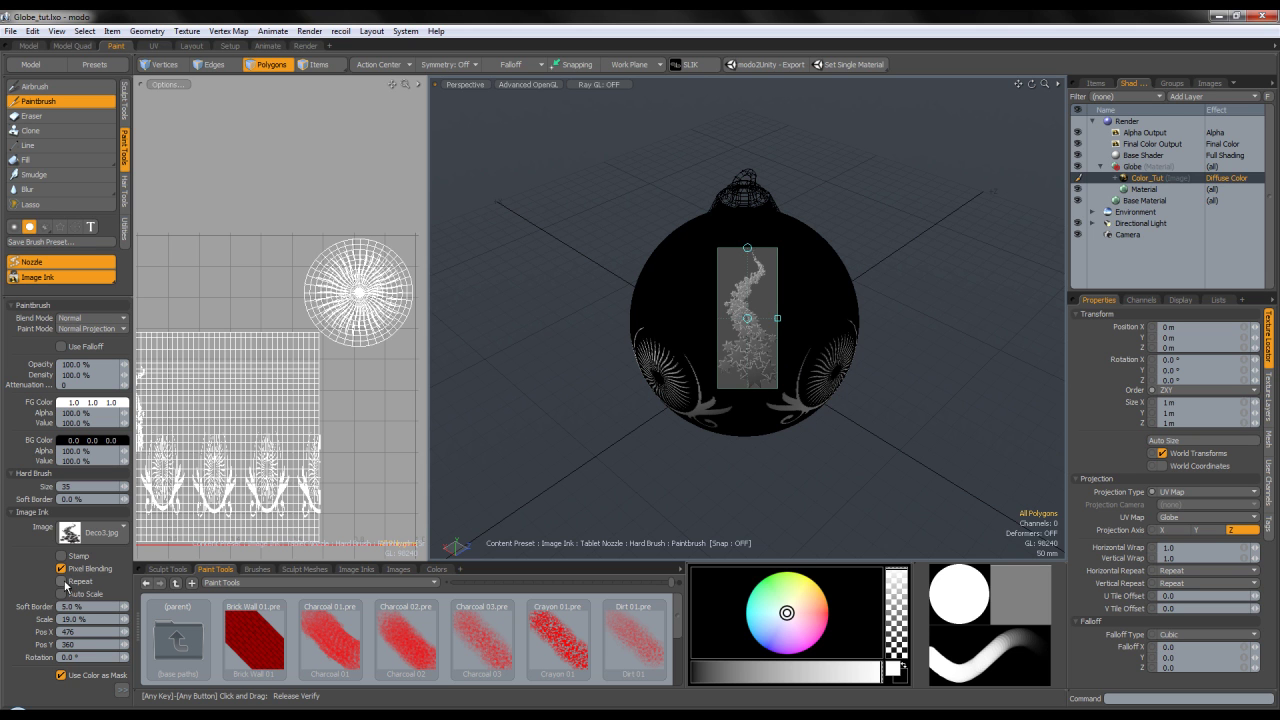
Paint the Deco3 star garland into the three remaining gaps between the crests around the globe
mouse_move(480, 424)
alt+mouse_down()
mouse_move(660, 424)
mouse_move(688, 398)
alt+mouse_up()
mouse_move(756, 258)
mouse_down()
mouse_move(750, 370)
mouse_move(817, 382)
mouse_up()
mouse_move(759, 258)
mouse_down()
mouse_move(746, 368)
mouse_move(765, 340)
mouse_move(819, 372)
mouse_up()
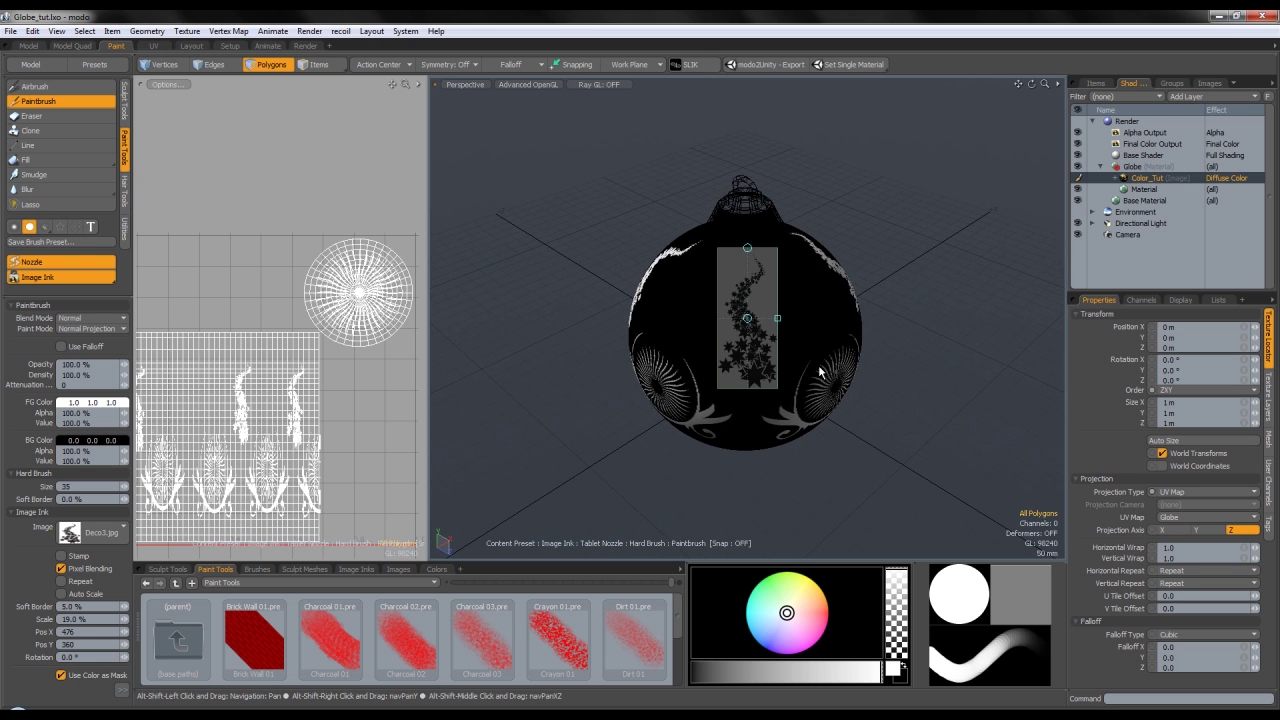
mouse_move(760, 266)
mouse_down()
mouse_move(744, 308)
mouse_move(776, 392)
mouse_up()
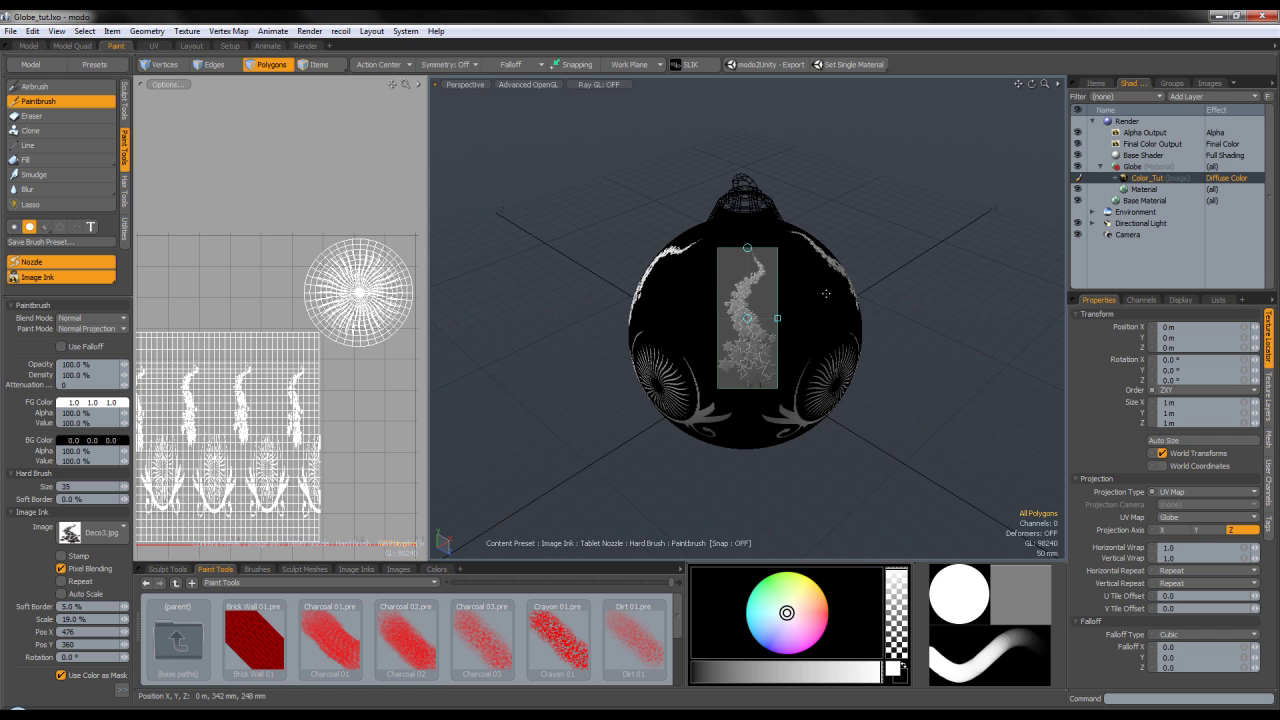
Put away the paint tool, save the scene and look over the painted globe
key(q)
alt+shift+drag(896, 270, 838, 277)
key(ctrl+s)
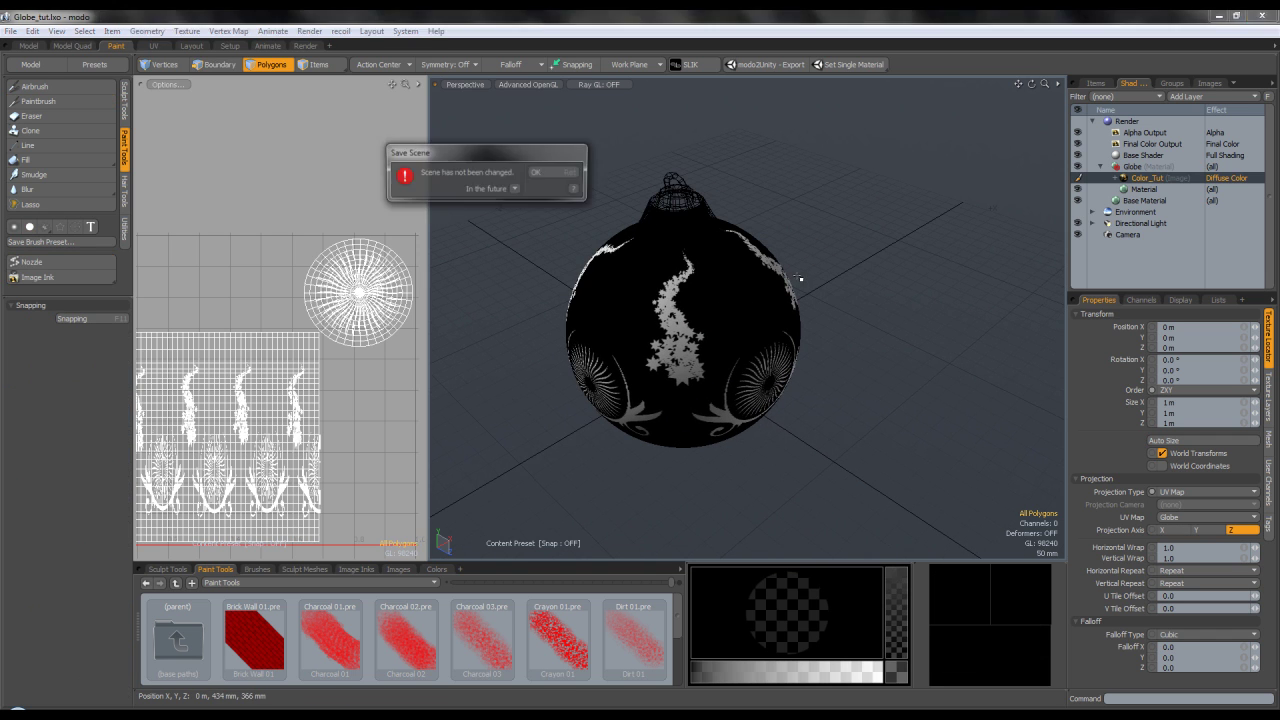
click(540, 172)
alt+drag(780, 300, 748, 260)
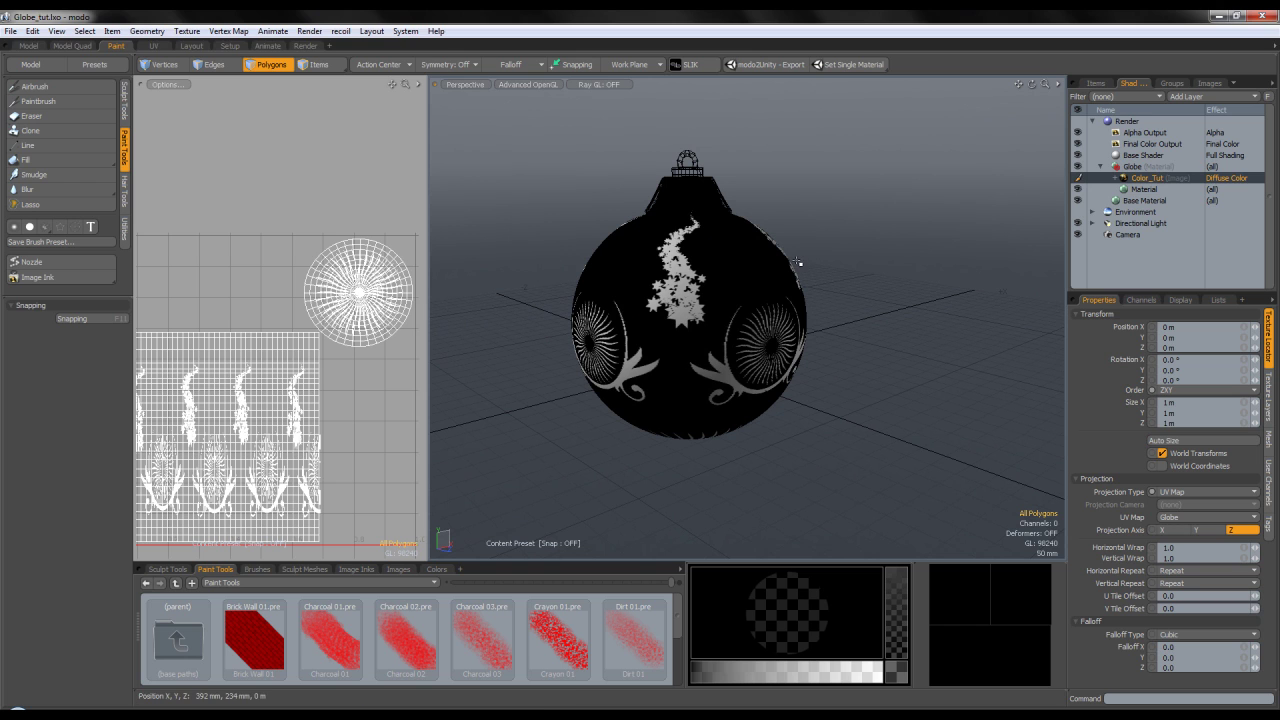
Open the Color_Tut texture from the Tex folder in the image viewer to check it, and return to modo
click(538, 715)
key(Left)
key(Return)
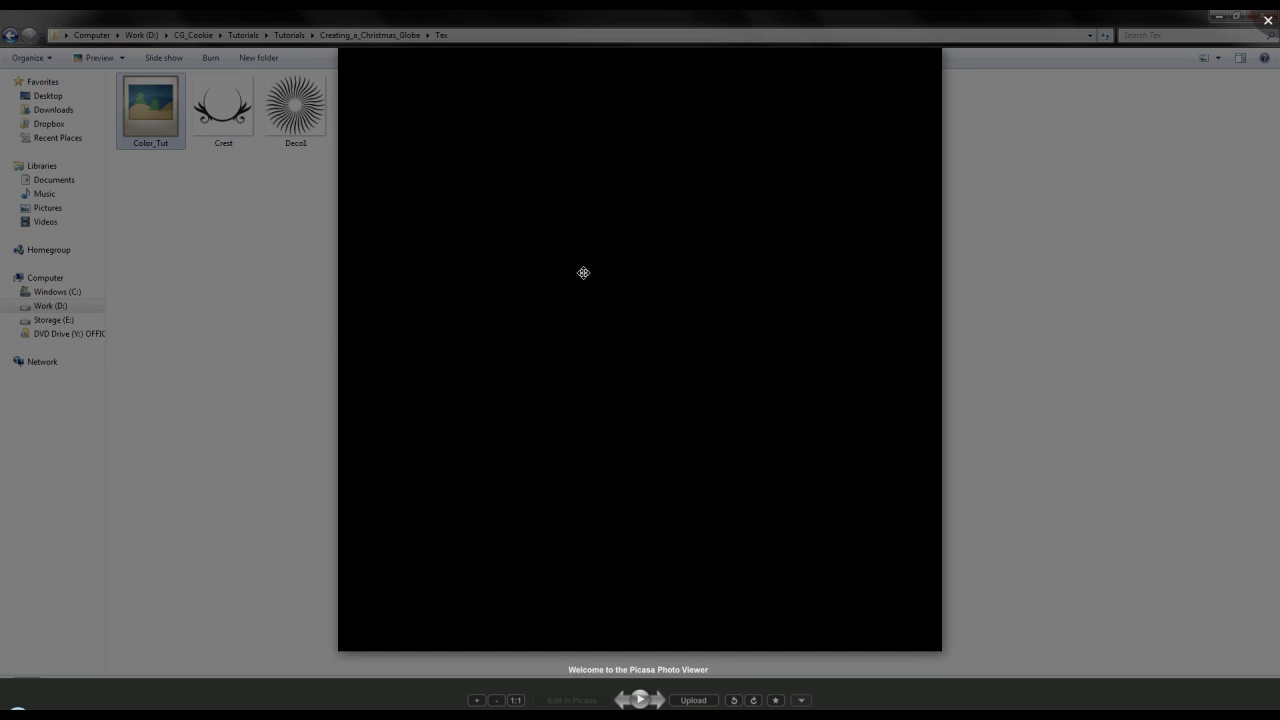
click(328, 348)
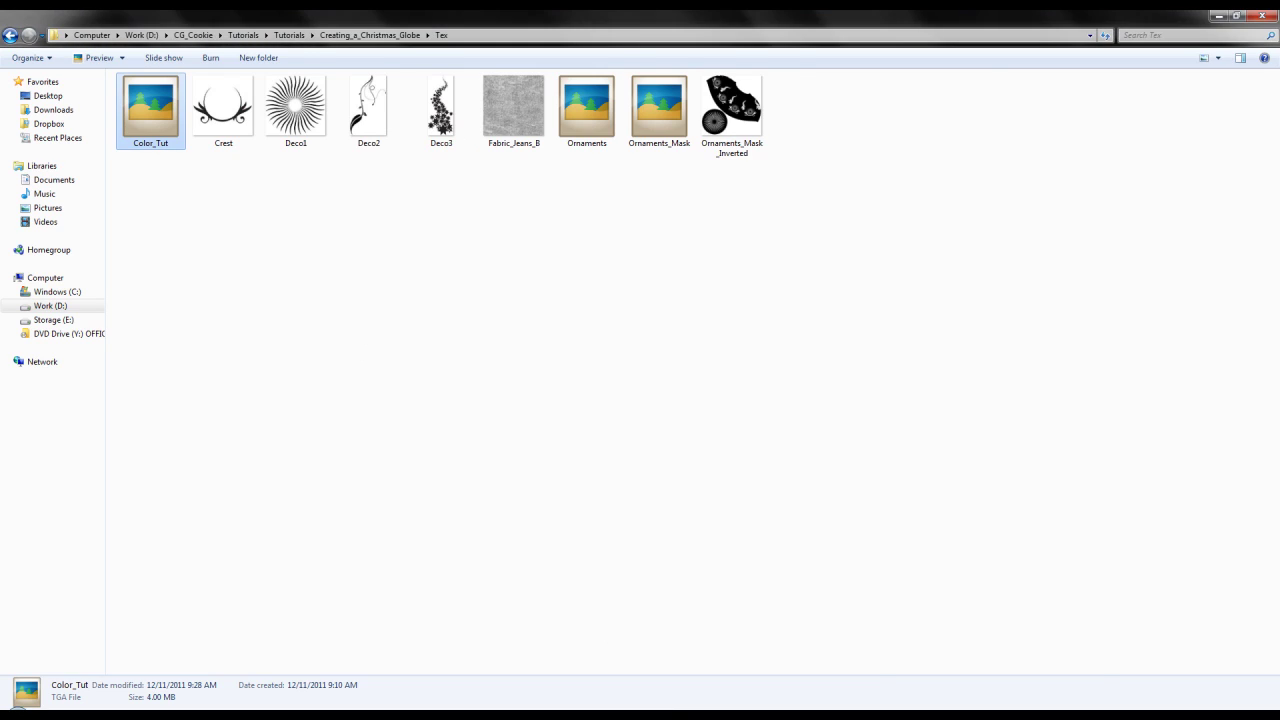
click(660, 710)
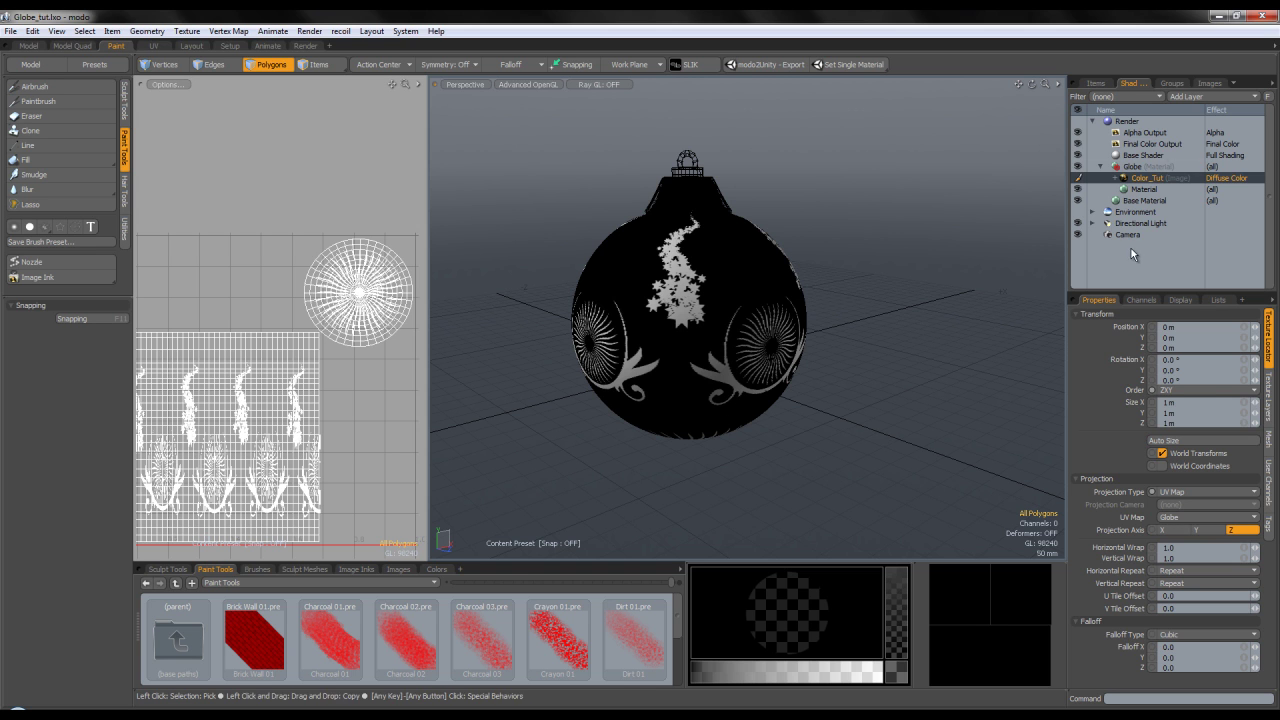
click(1143, 133)
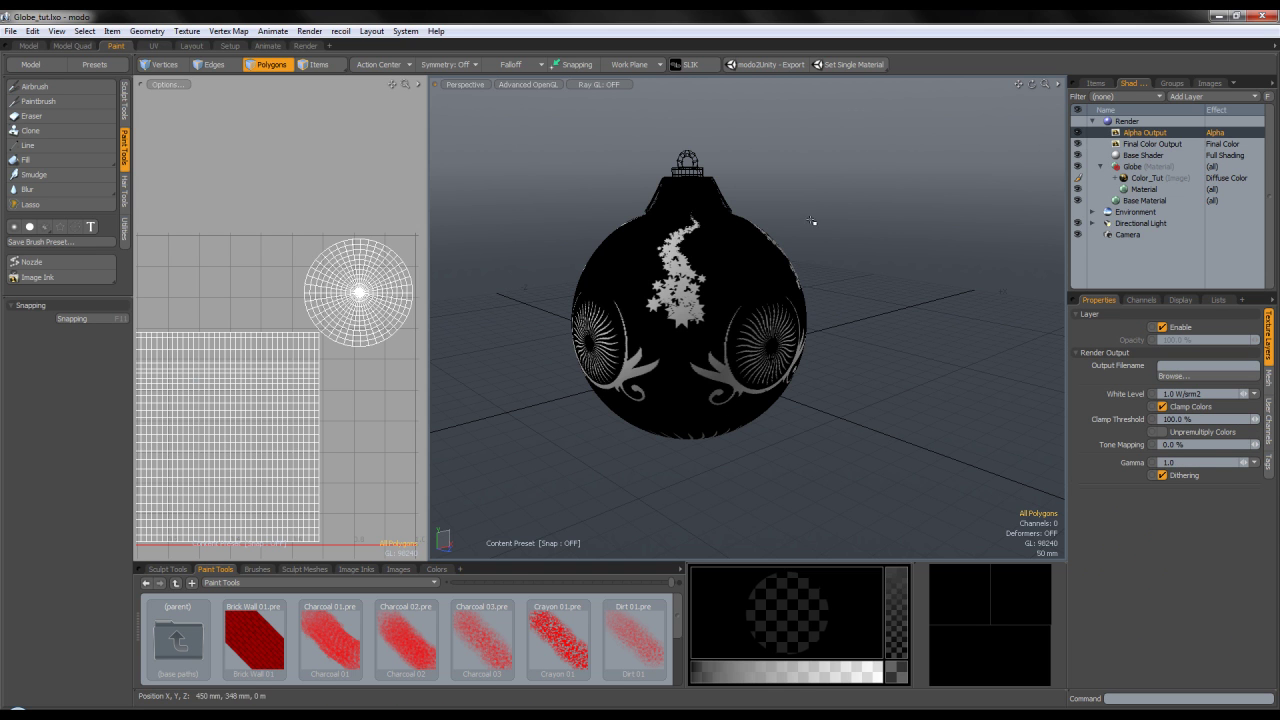
right_click(1176, 134)
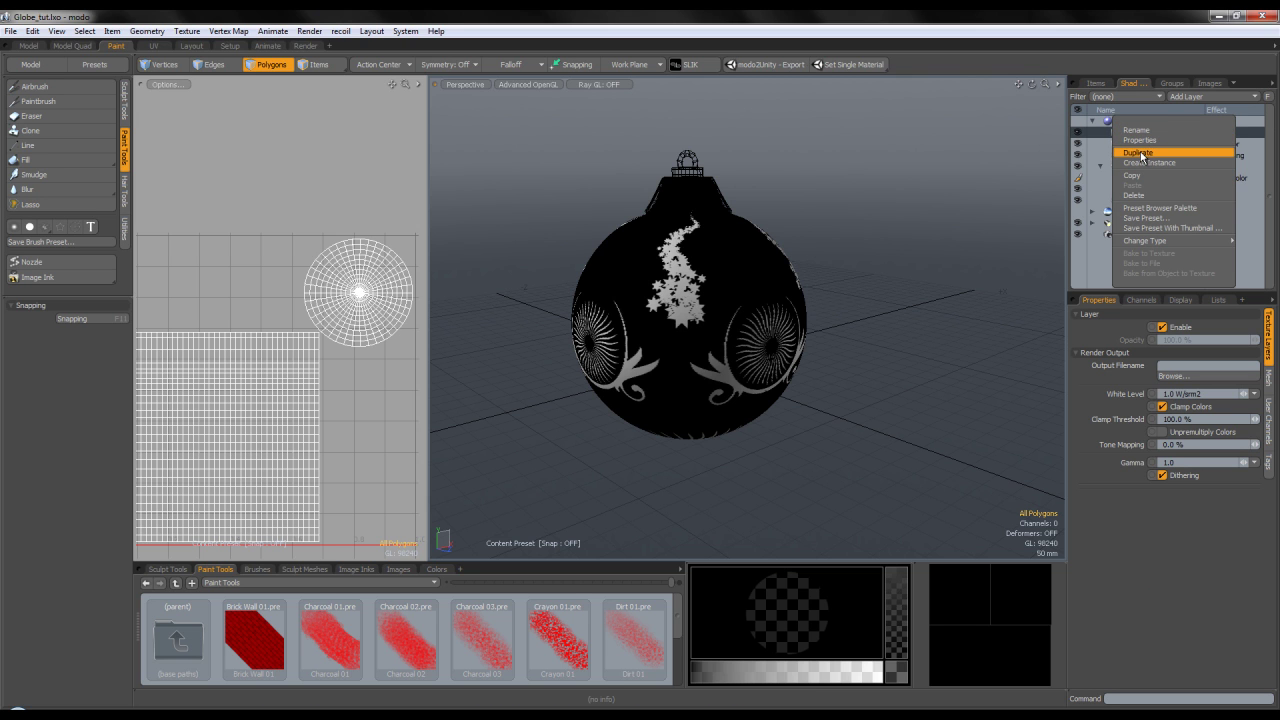
click(1141, 156)
click(1250, 133)
mouse_move(1253, 136)
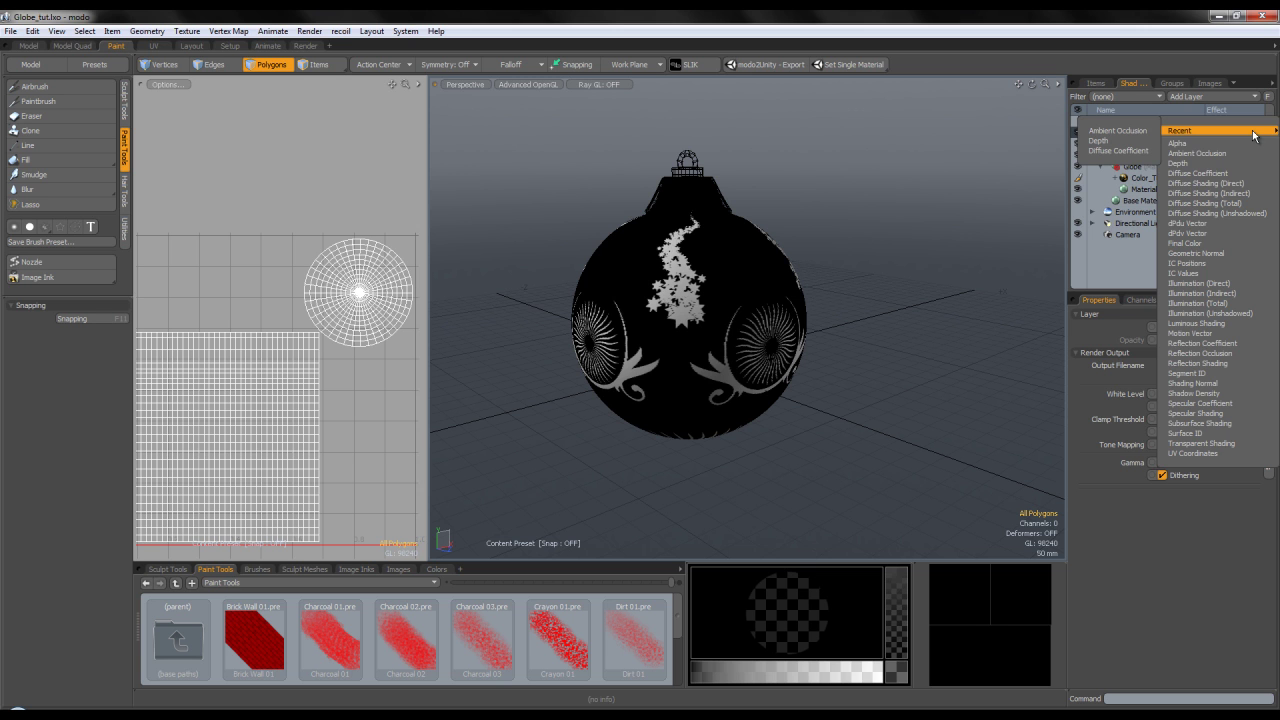
click(1130, 122)
Duplicate the Alpha Output in the shader tree and set the copy's effect to Diffuse Coefficient
click(1150, 133)
right_click(1149, 133)
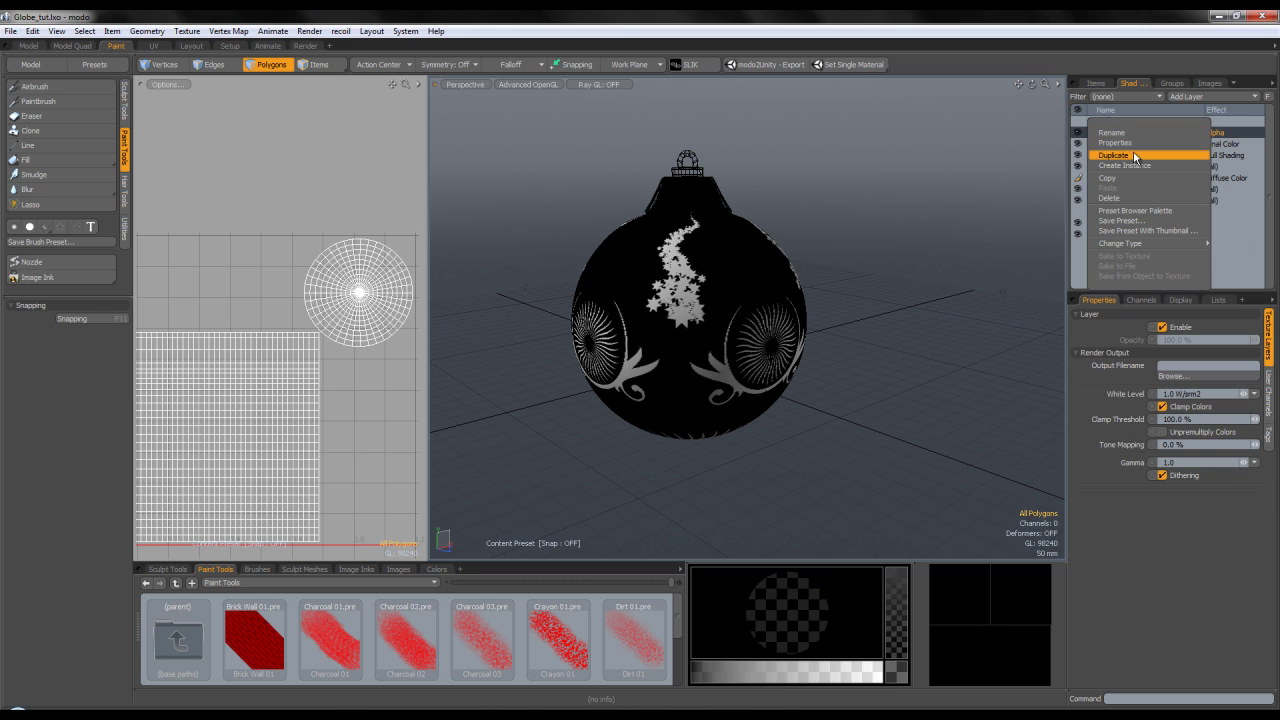
click(1139, 154)
click(1225, 133)
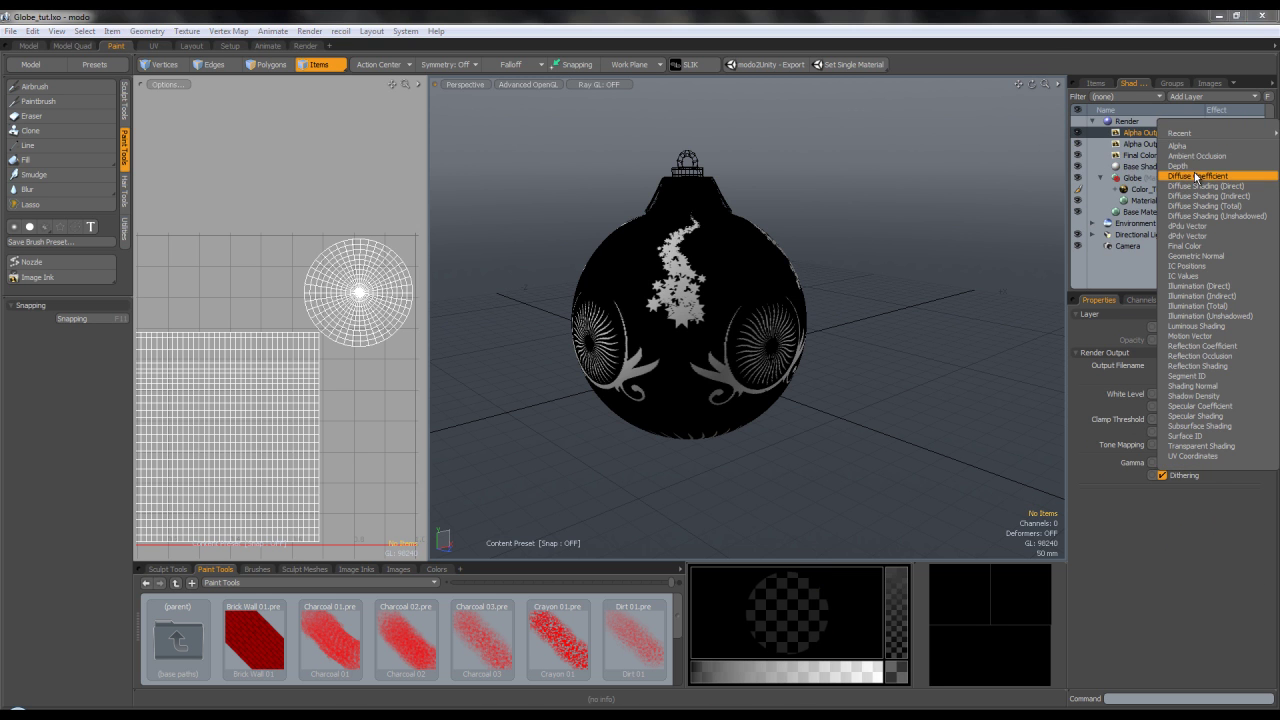
click(1196, 176)
Set the render frame size to 1024 by 1024 pixels
click(1150, 189)
right_click(1156, 189)
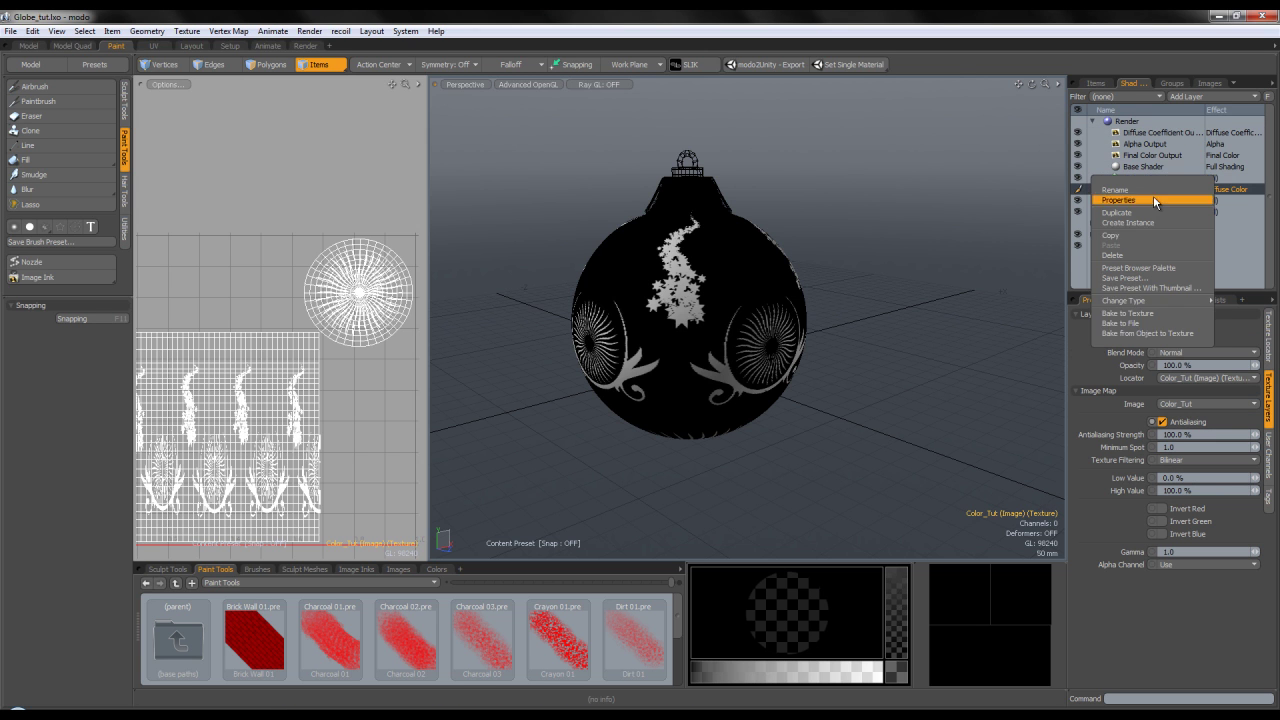
click(309, 31)
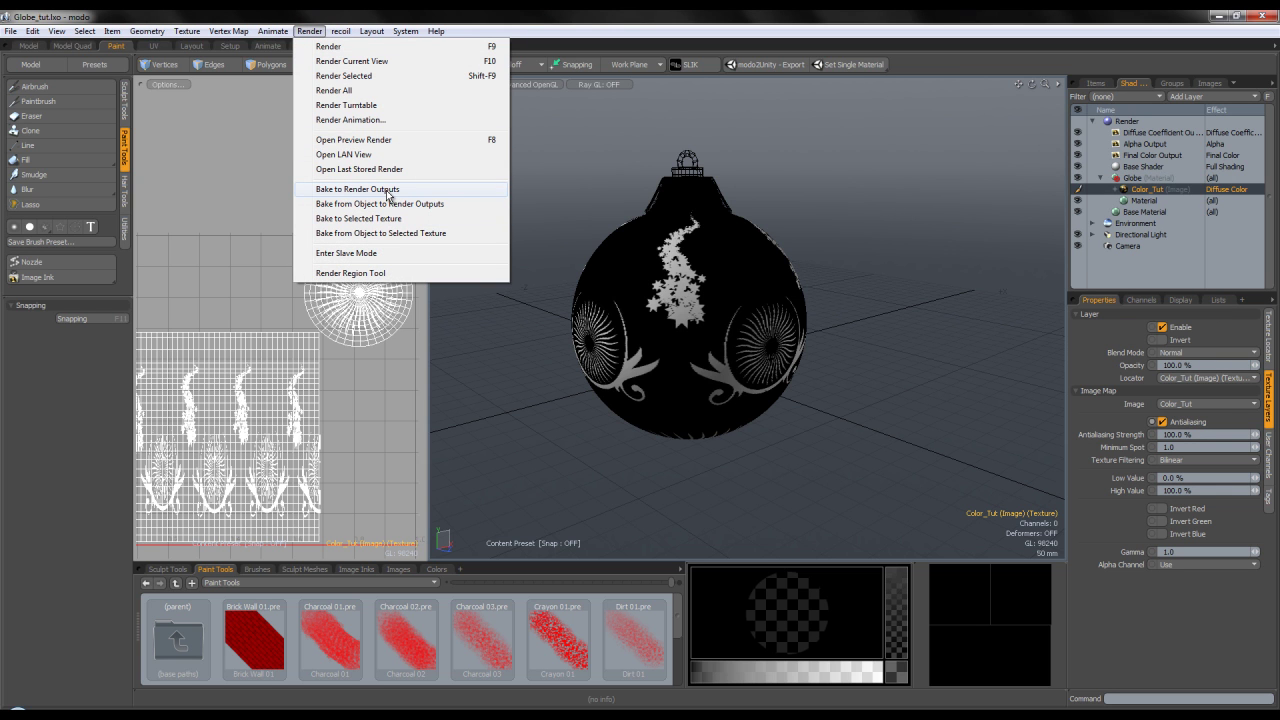
click(1127, 121)
text(1024)
key(Tab)
text(10)
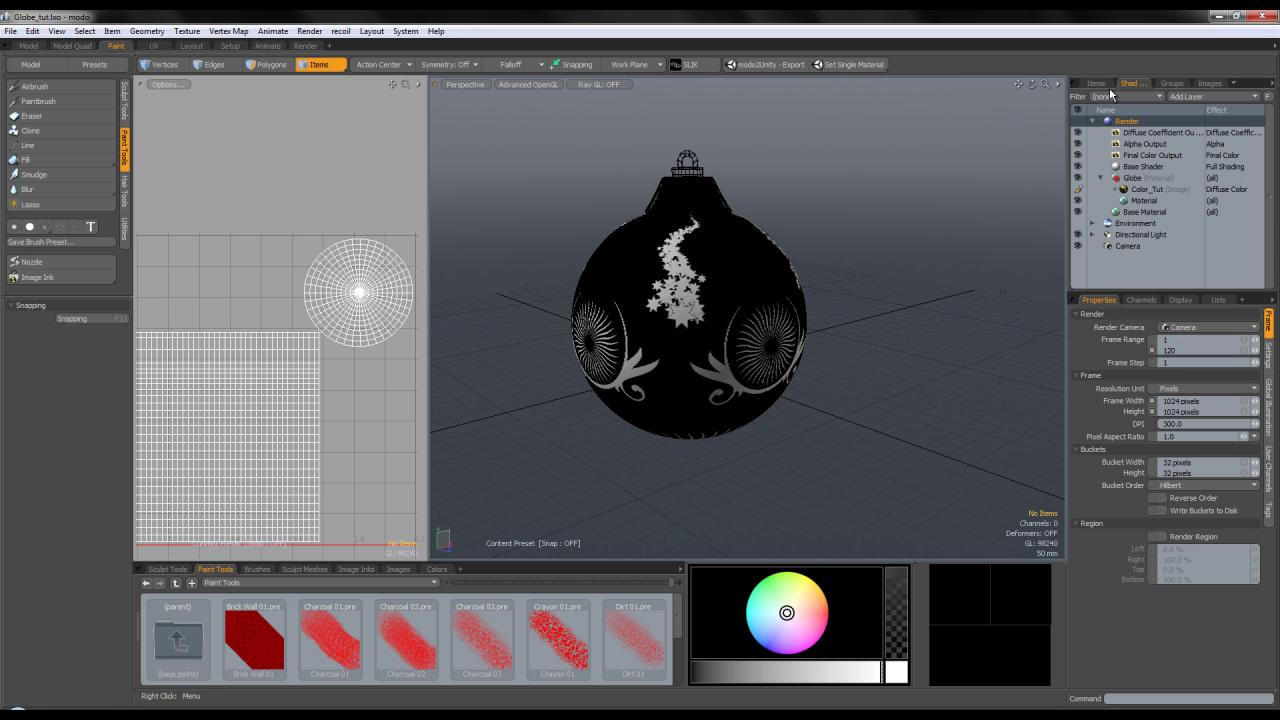
Bake the Color_Tut layer's UV map to the render outputs and display the Diffuse Coefficient Output
click(1147, 189)
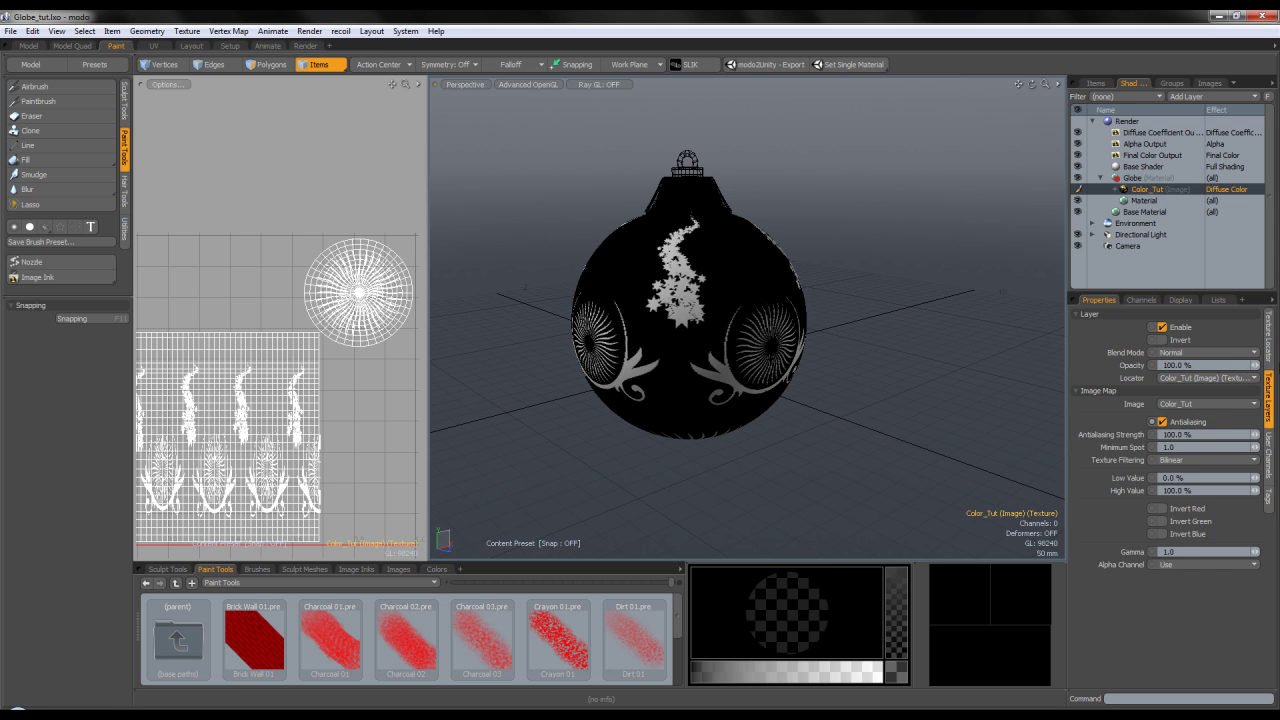
click(1268, 335)
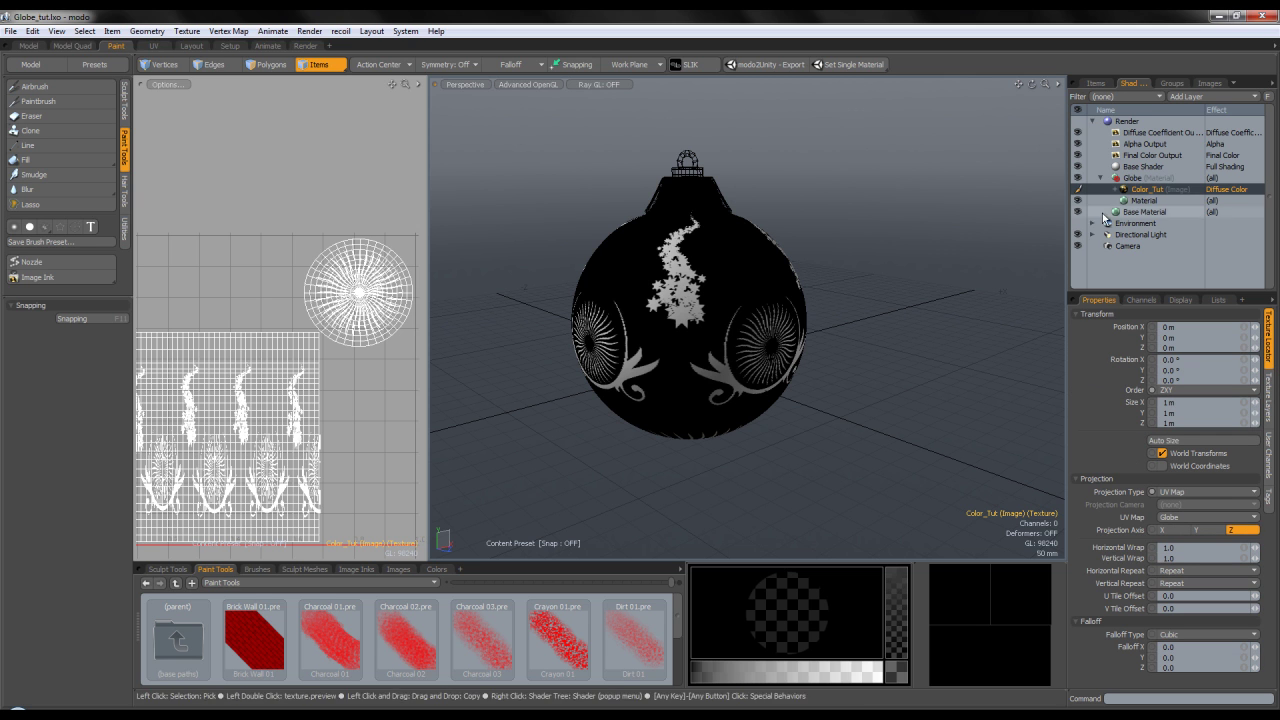
click(309, 31)
click(376, 190)
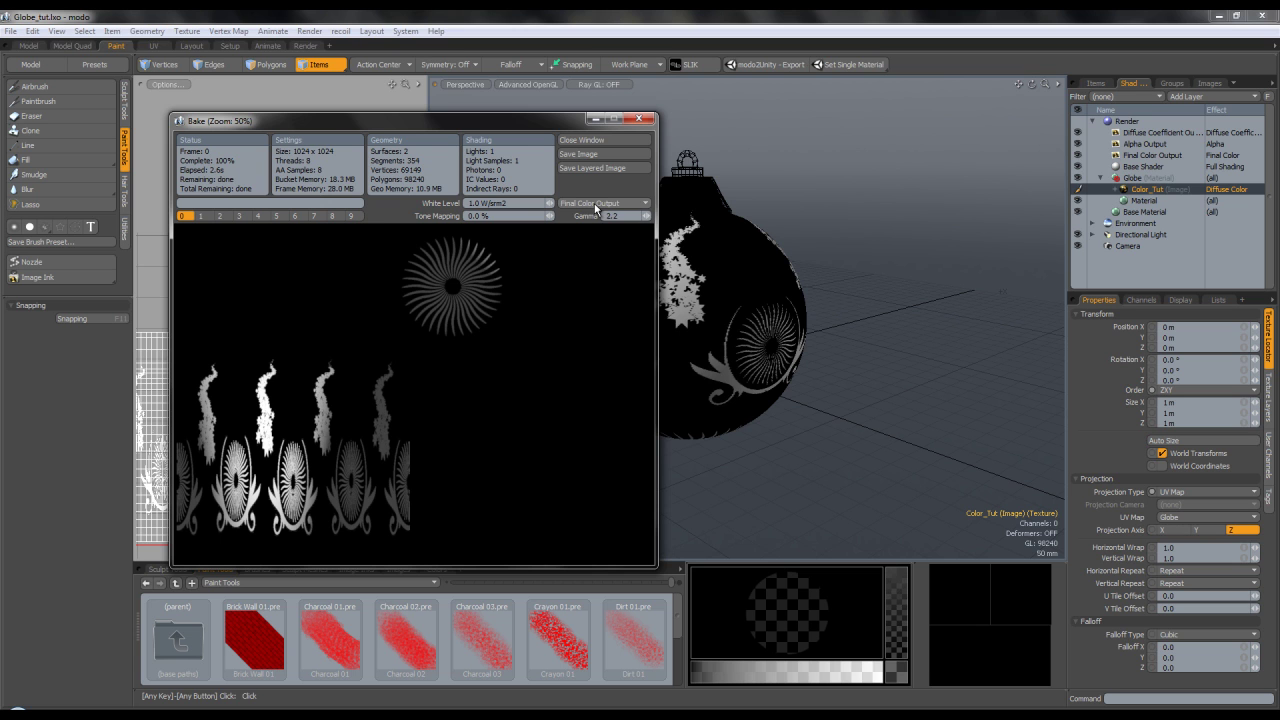
click(596, 206)
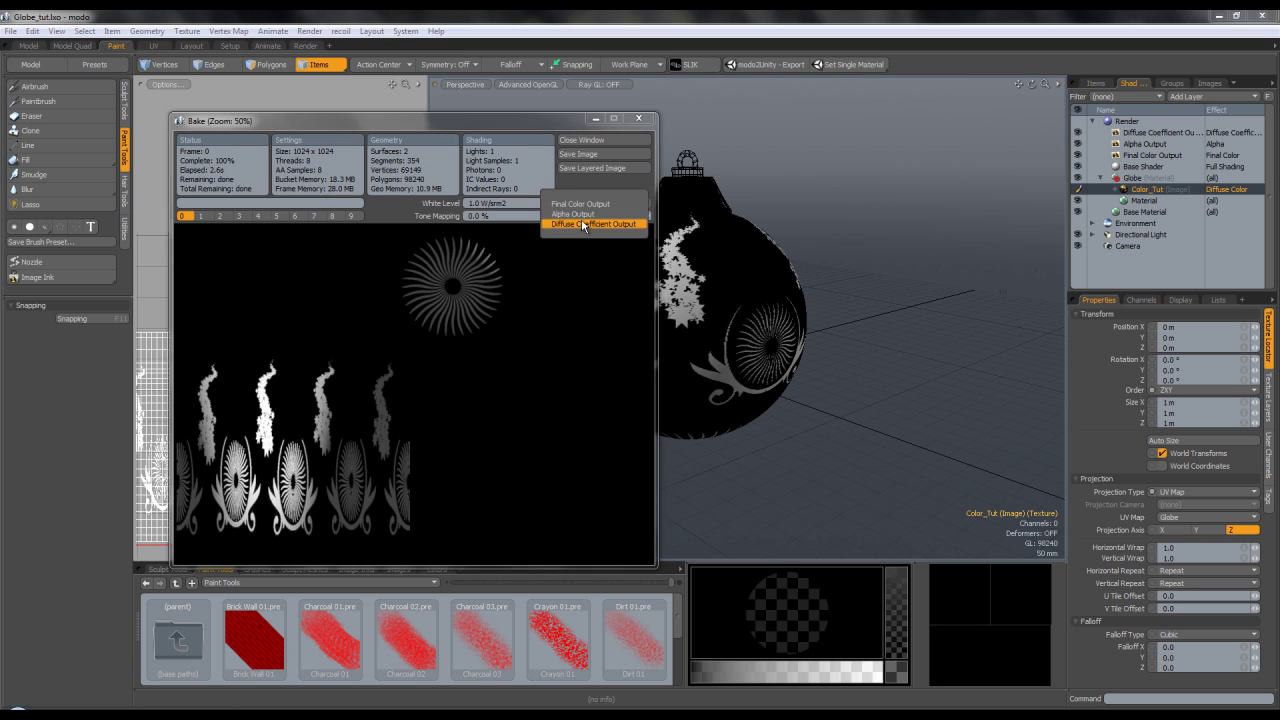
click(581, 219)
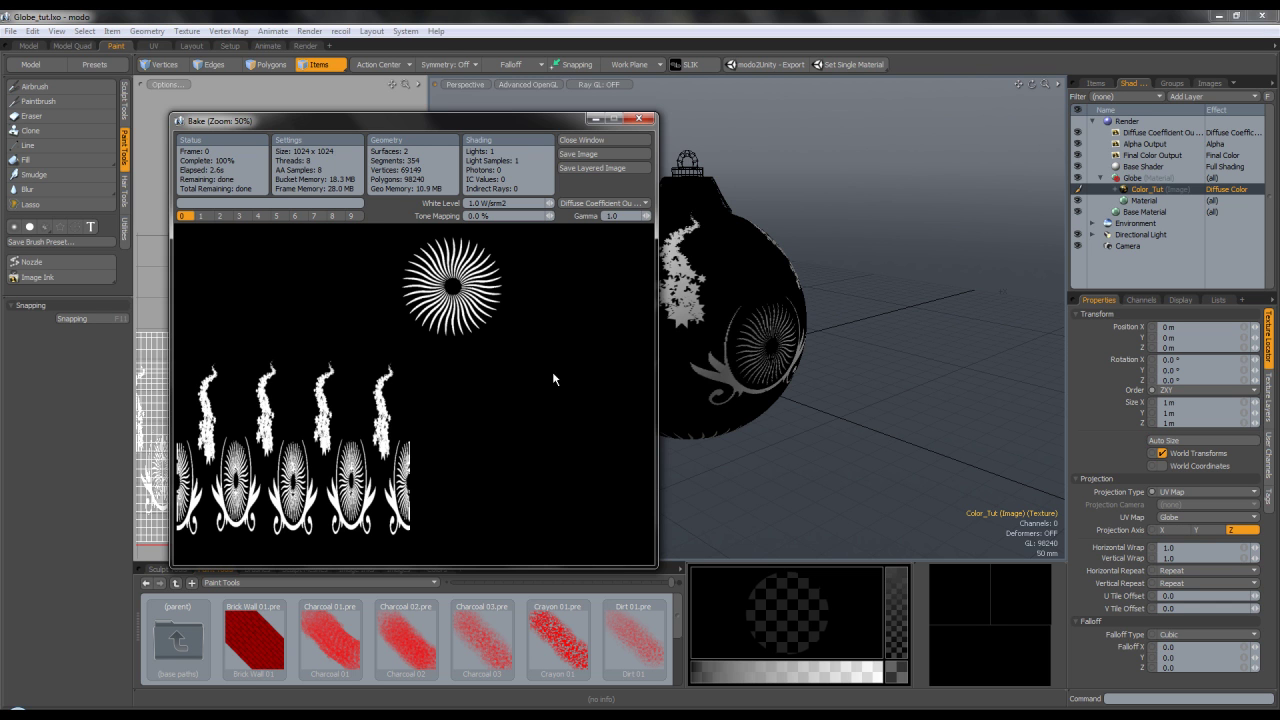
Start saving the baked image and browse to the Creating_a_Christmas_Globe project's Tex folder on the Work (D:) drive
click(600, 154)
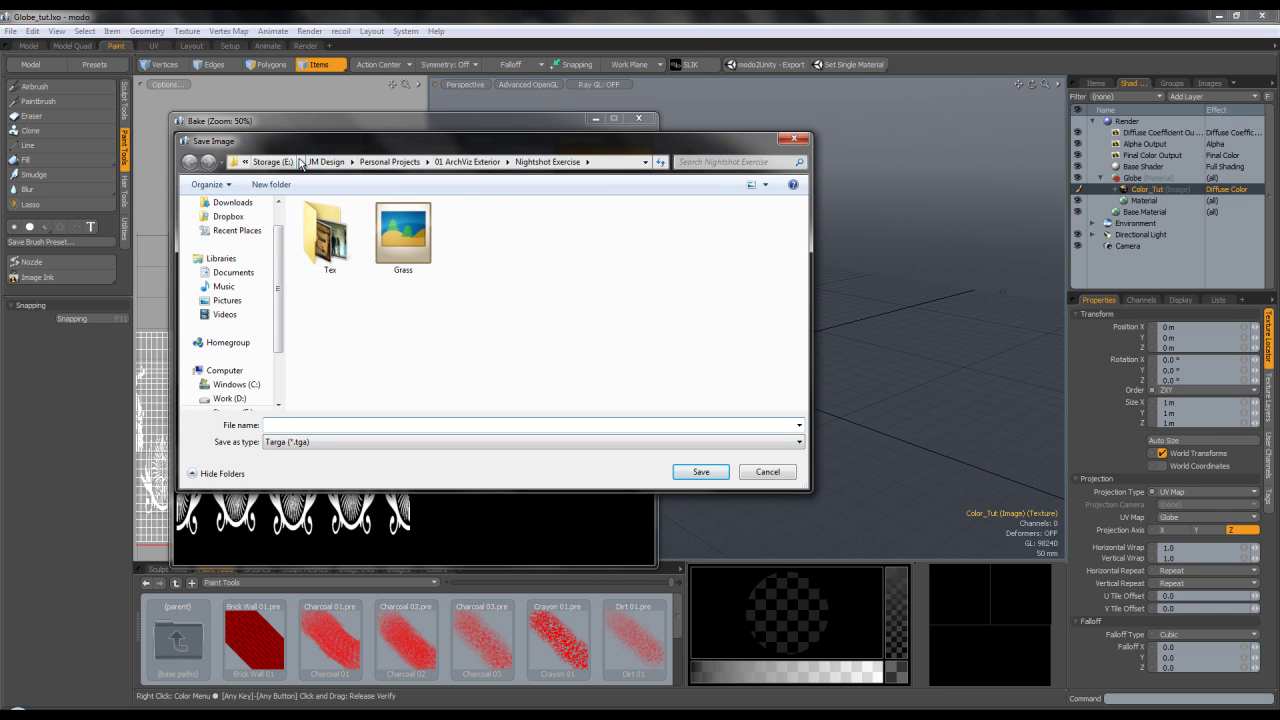
scroll(283, 213, up, 2)
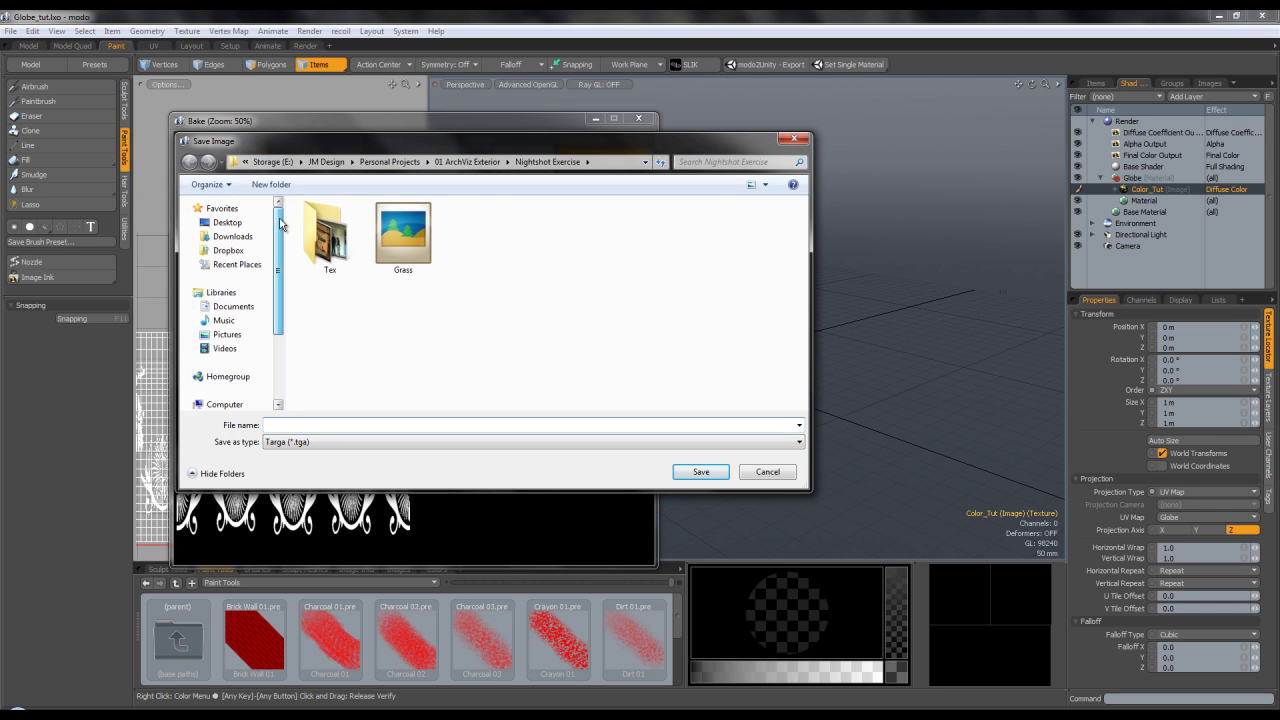
scroll(225, 330, down, 3)
click(226, 356)
double_click(318, 220)
double_click(377, 220)
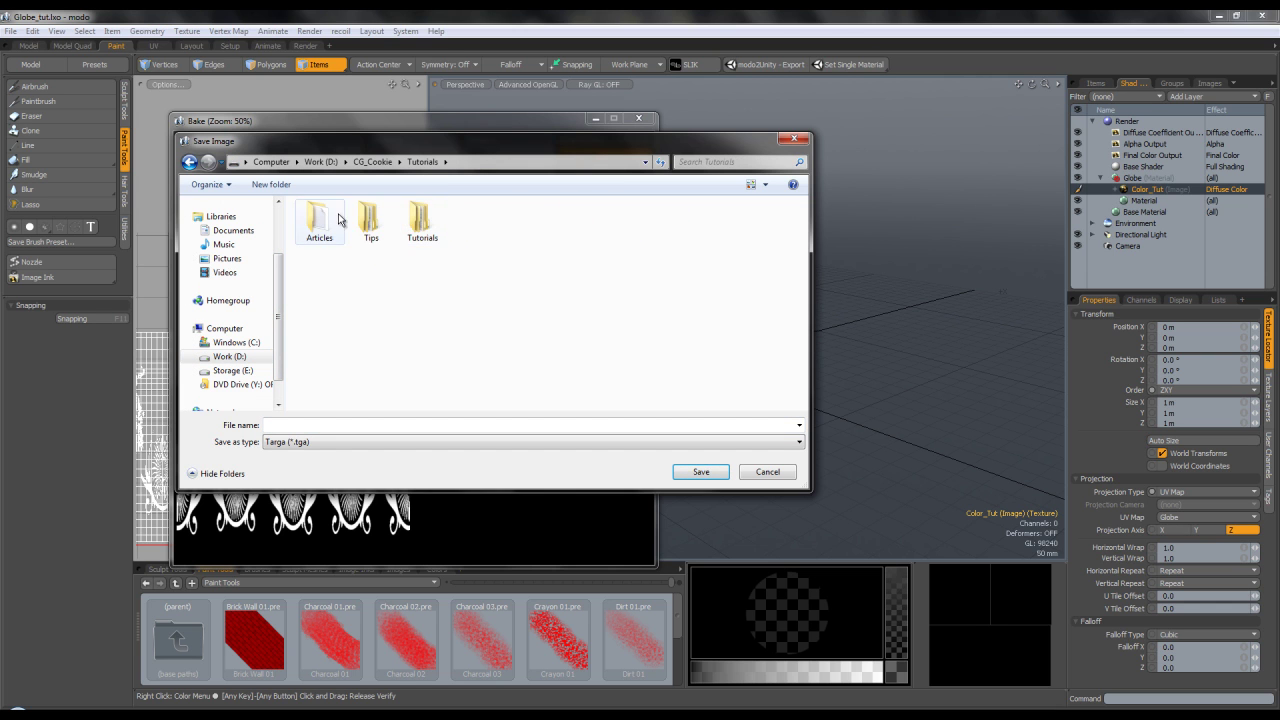
double_click(421, 220)
double_click(370, 225)
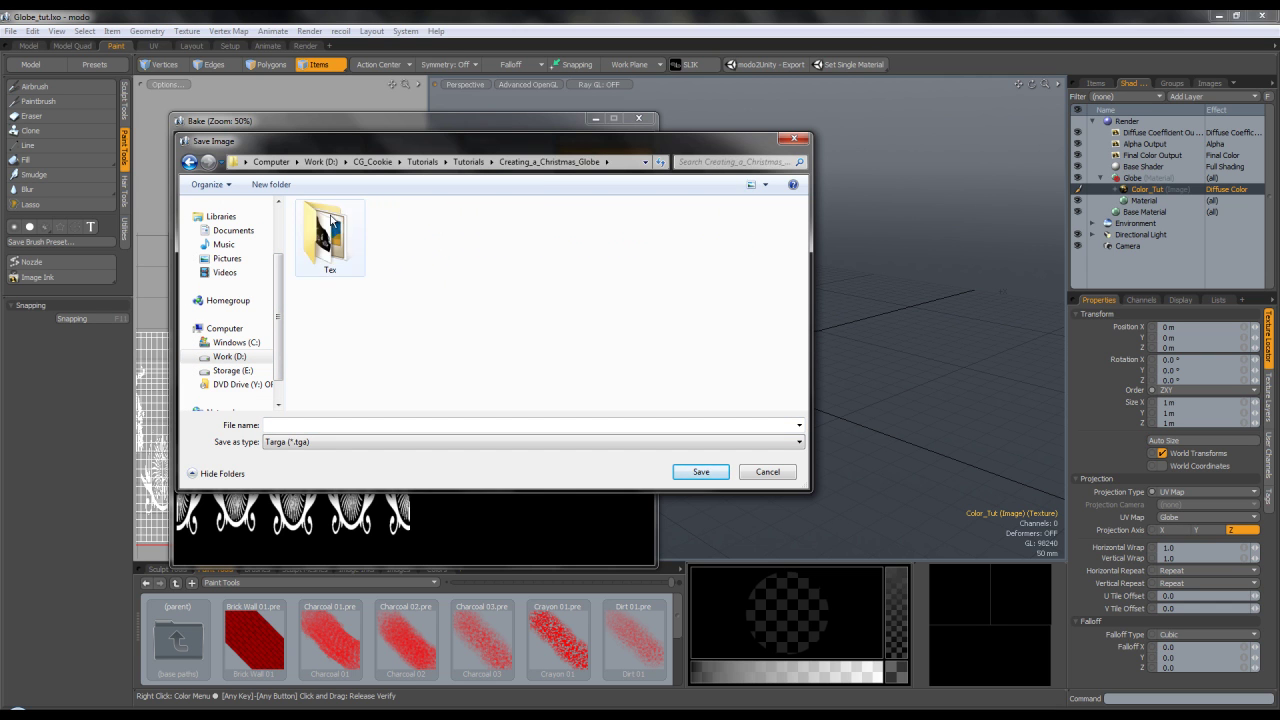
double_click(338, 220)
Save the baked image as Tutorial_Mask in Targa format and close the bake window
click(345, 264)
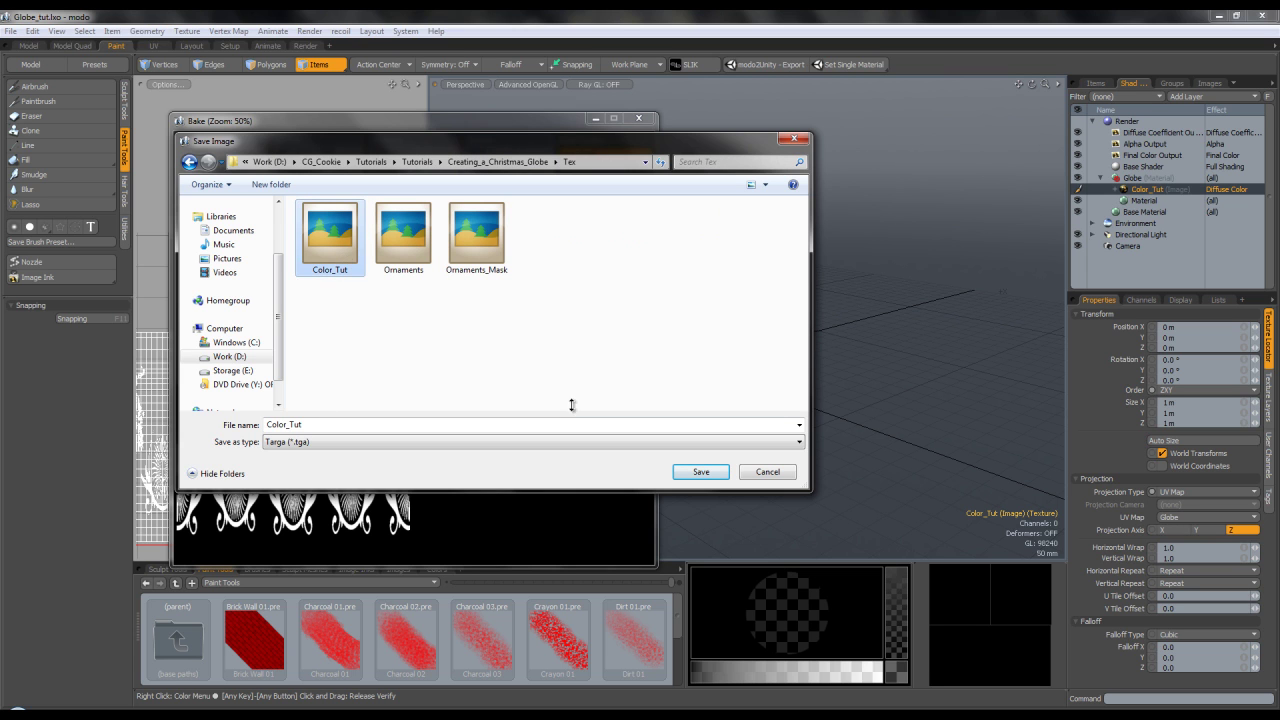
double_click(341, 425)
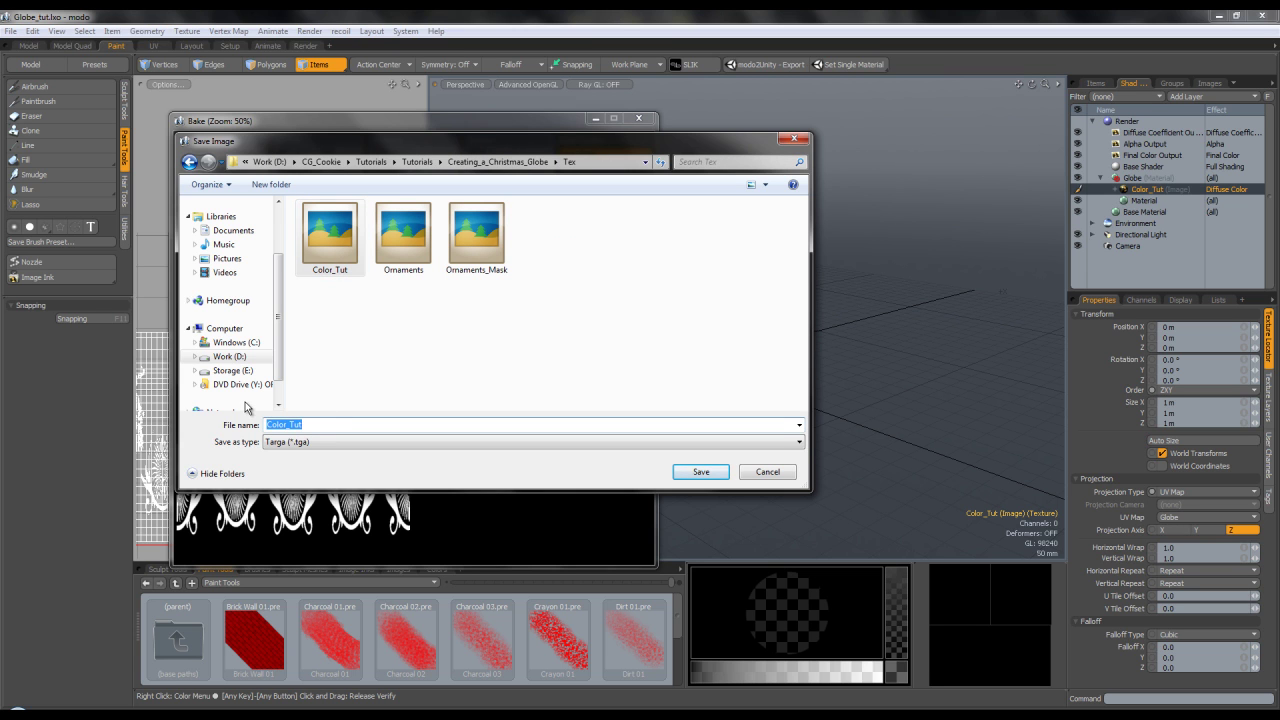
text(Col)
key(BackSpace)
key(BackSpace)
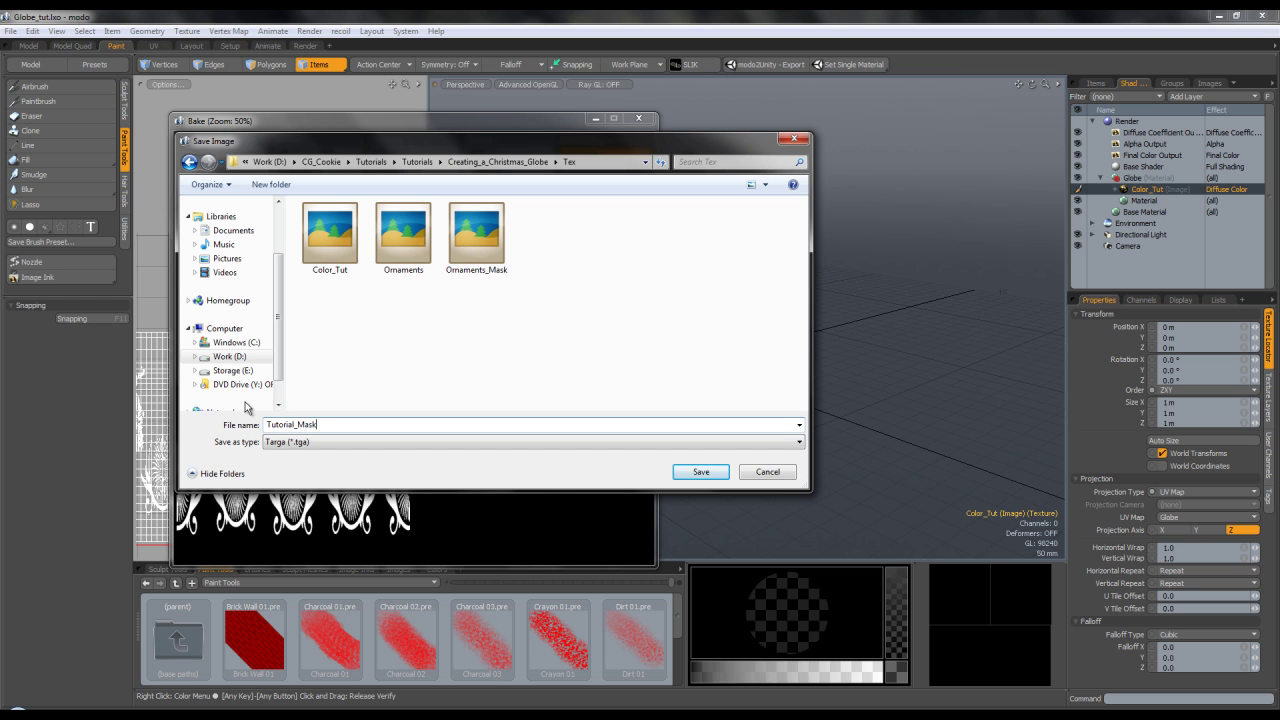
key(Return)
click(577, 139)
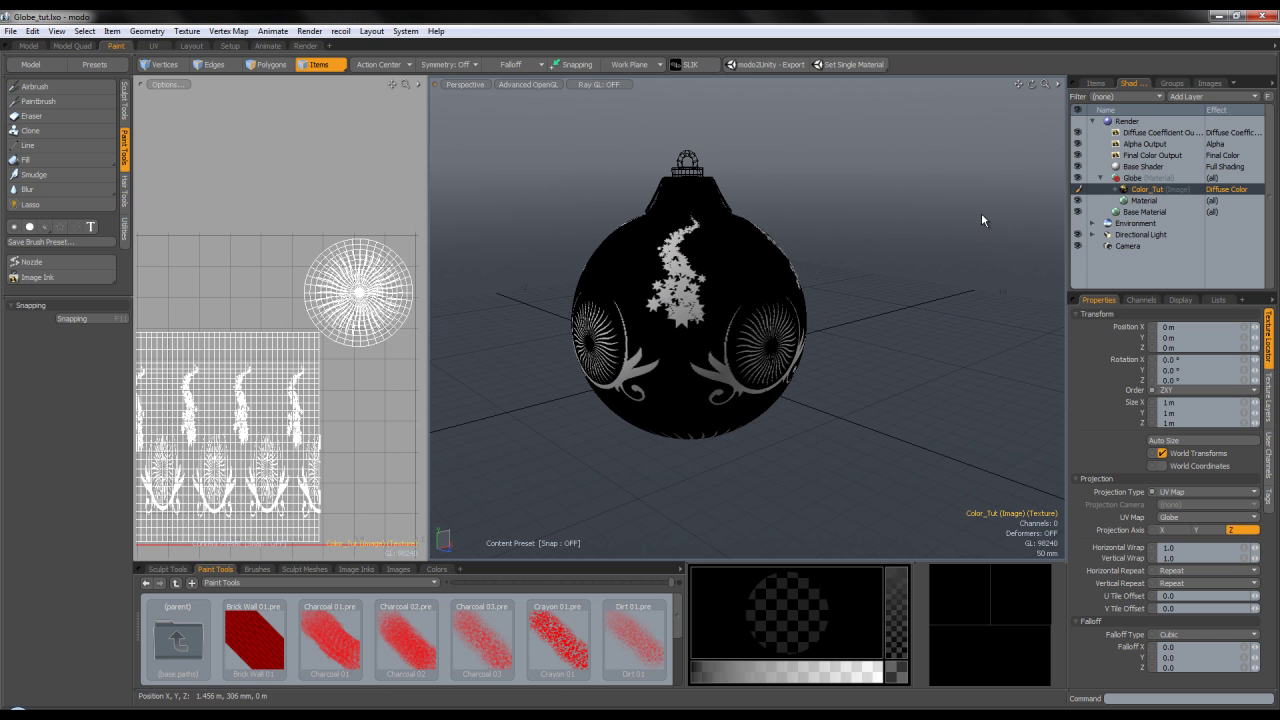
Bake the Globe material's Color_Tut layer to its texture, close the bake result and return to polygon selection
click(1137, 189)
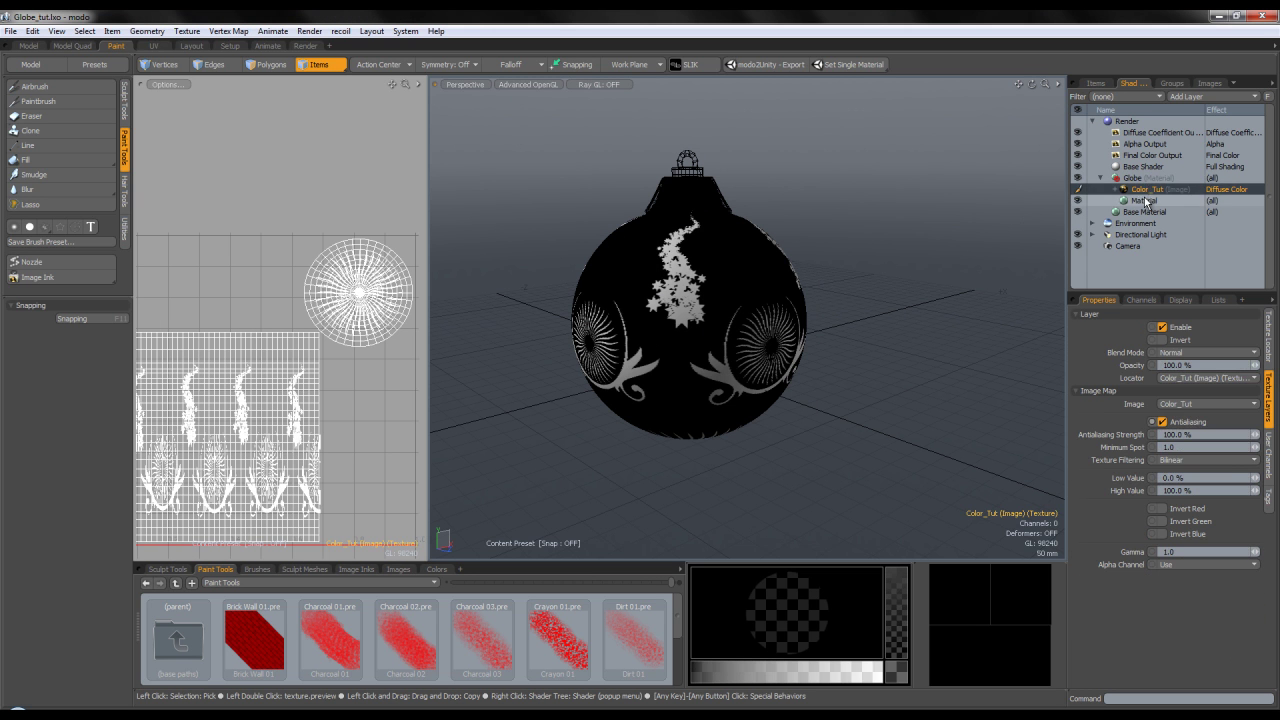
right_click(1095, 189)
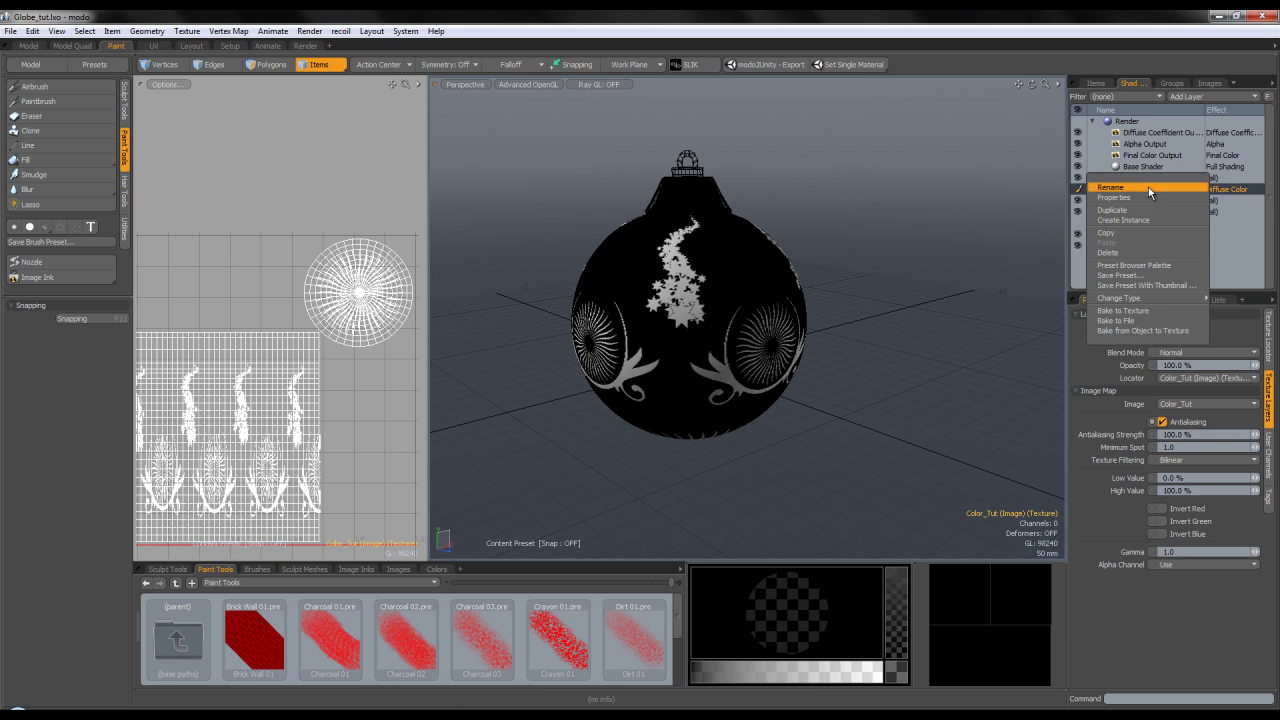
click(1133, 312)
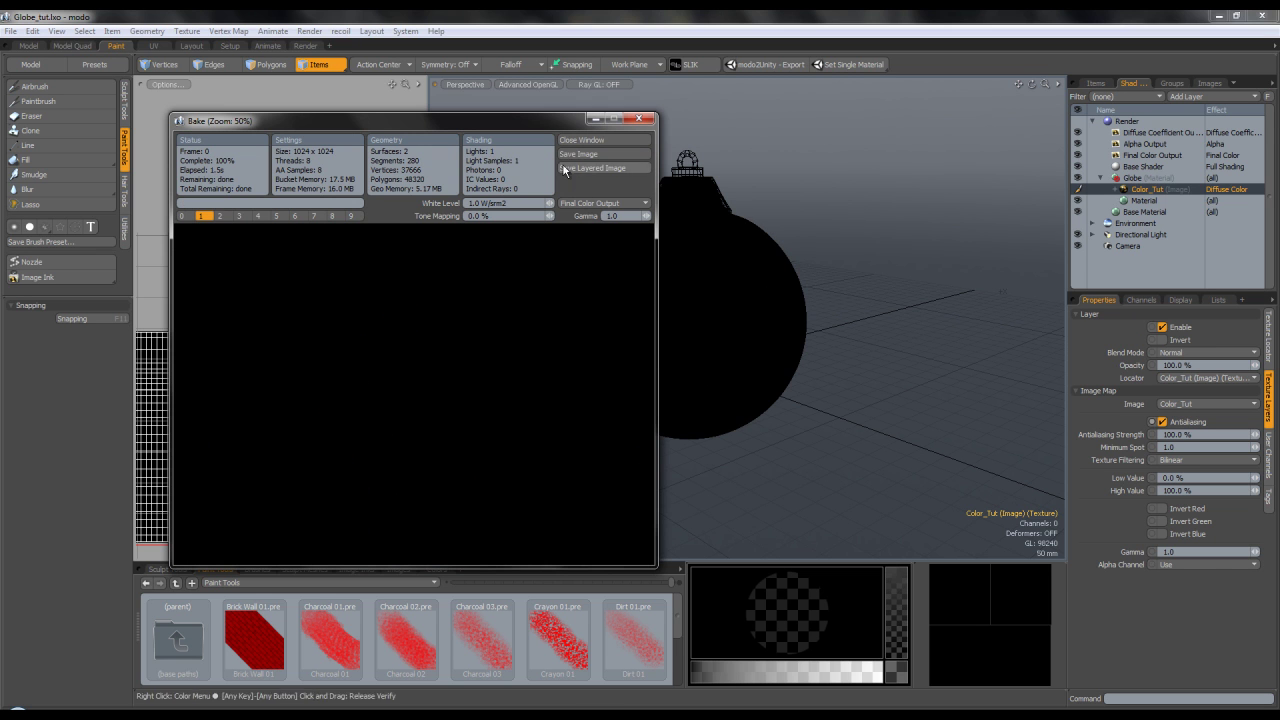
click(595, 140)
click(266, 64)
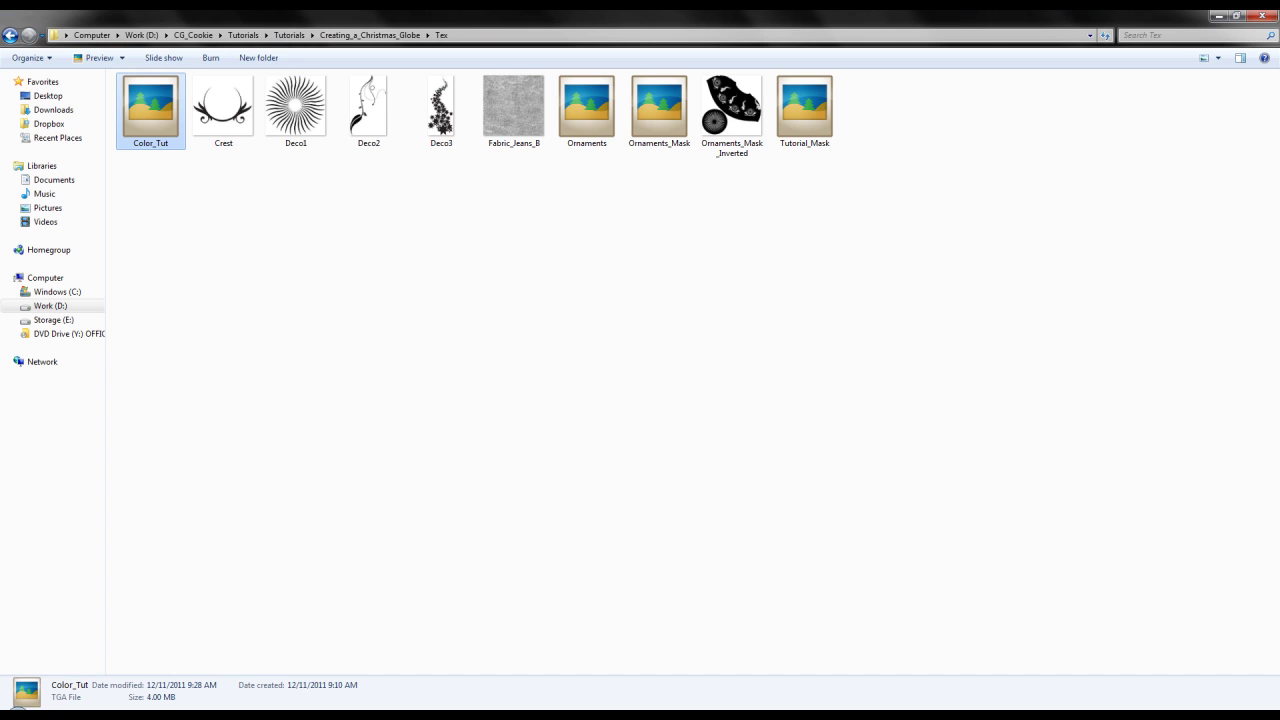
Switch to the Tex folder and examine the Color_Tut and Tutorial_Mask images in the photo viewer
key(Return)
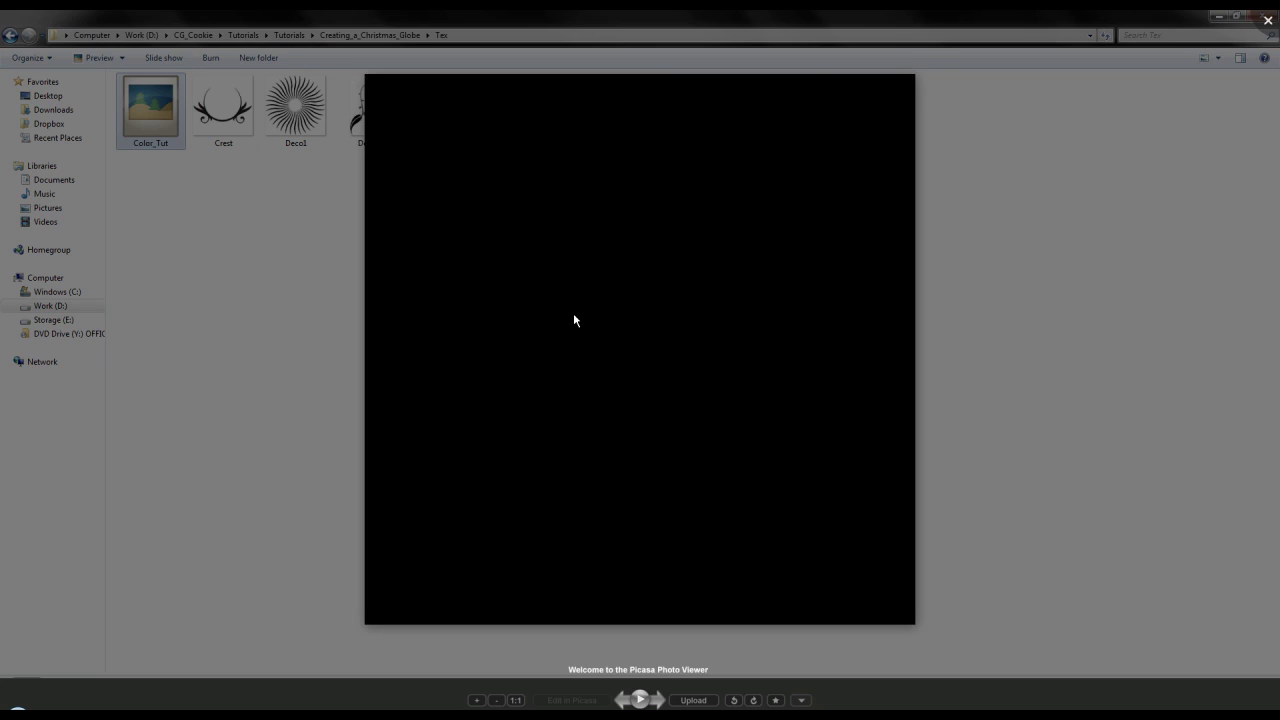
click(283, 280)
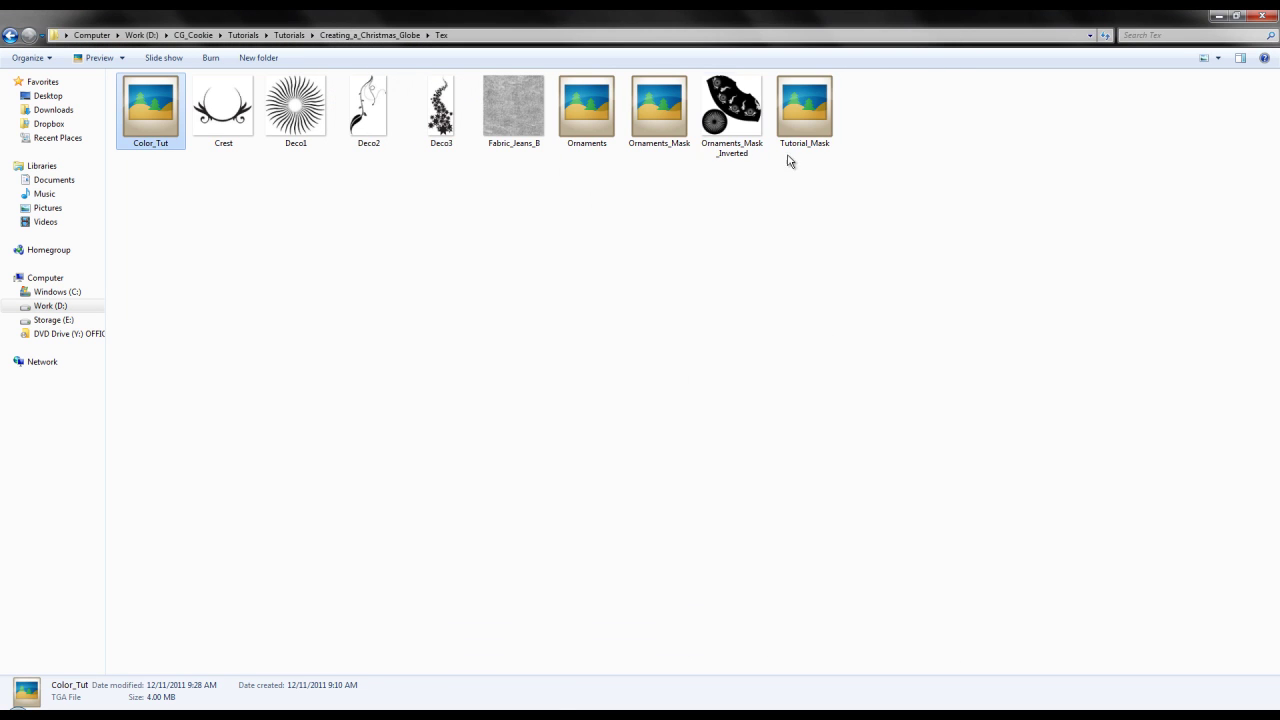
click(800, 133)
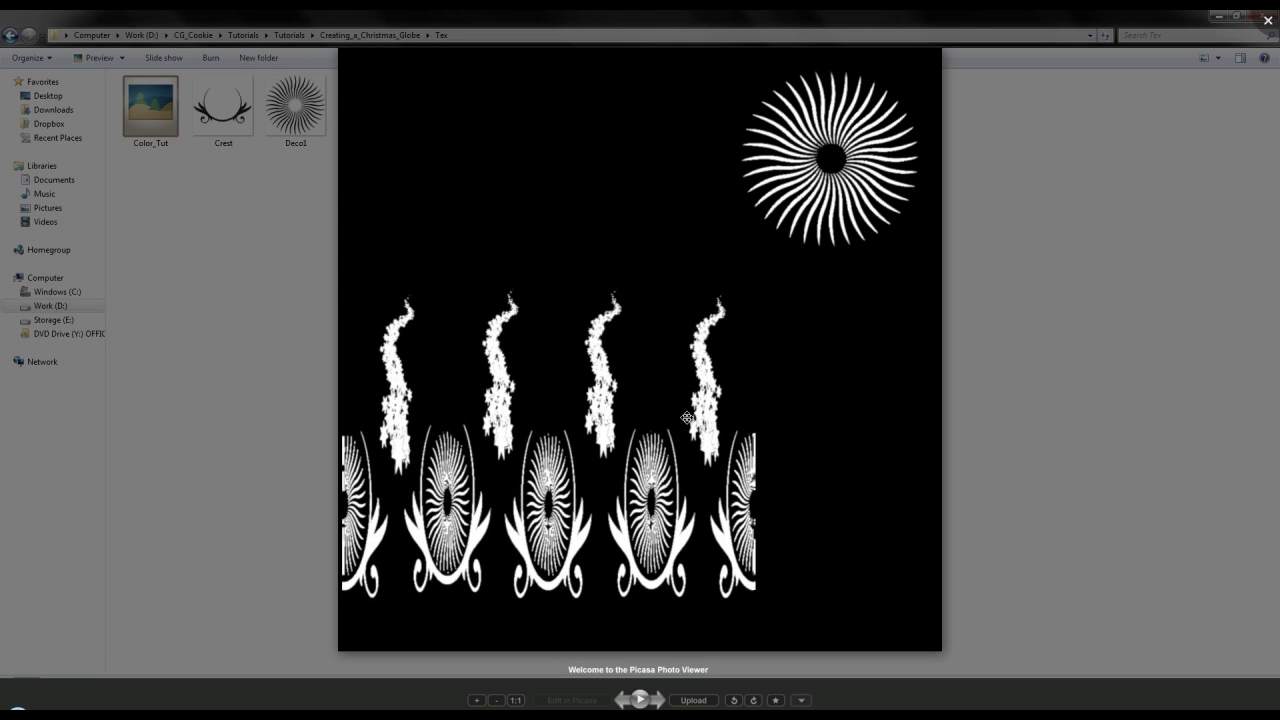
key(Escape)
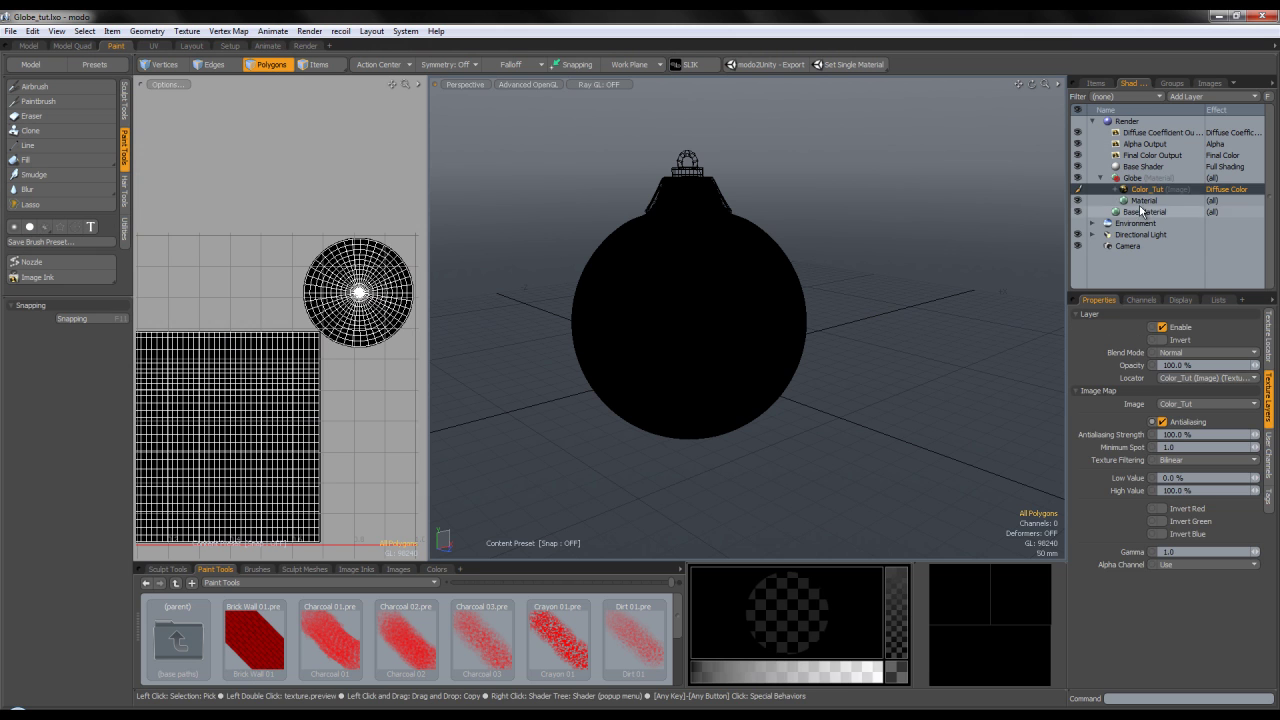
Replace the Color_Tut layer under the Globe material with the Tutorial_Mask image from the Tex folder
click(1145, 200)
click(1145, 190)
key(Delete)
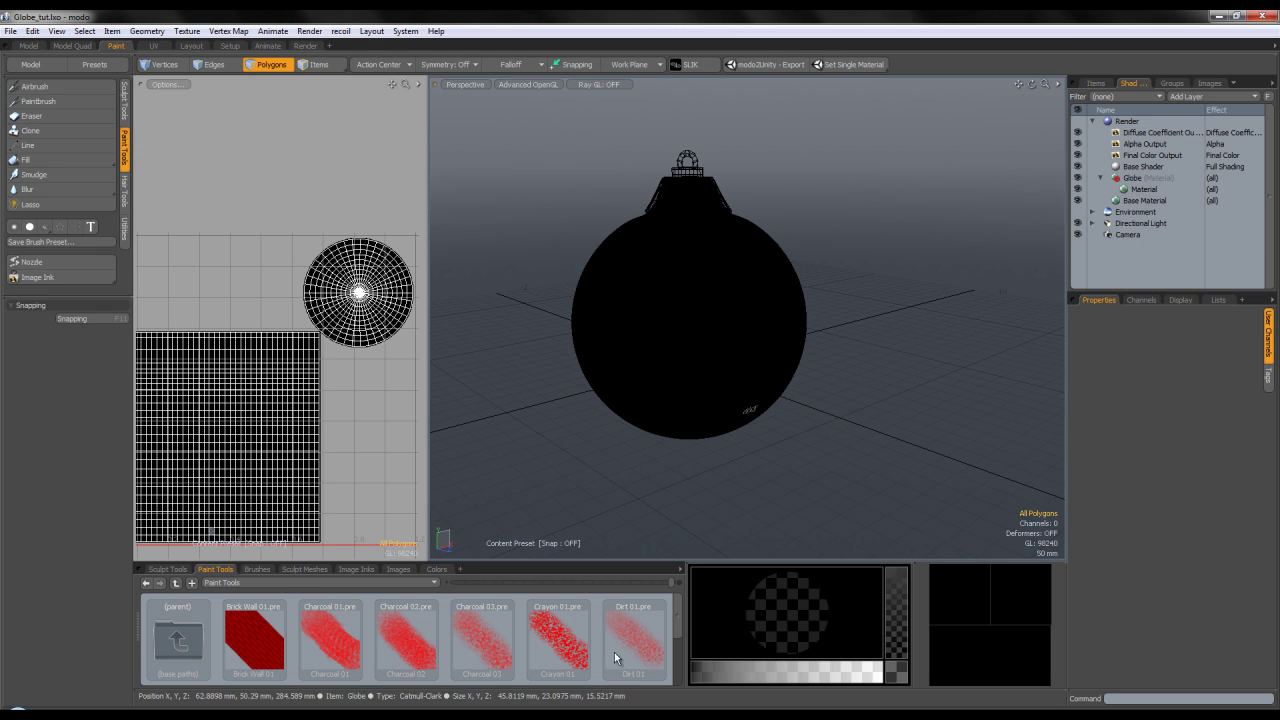
key(alt+Tab)
drag(798, 110, 1167, 182)
alt+drag(690, 350, 710, 325)
drag(427, 378, 503, 378)
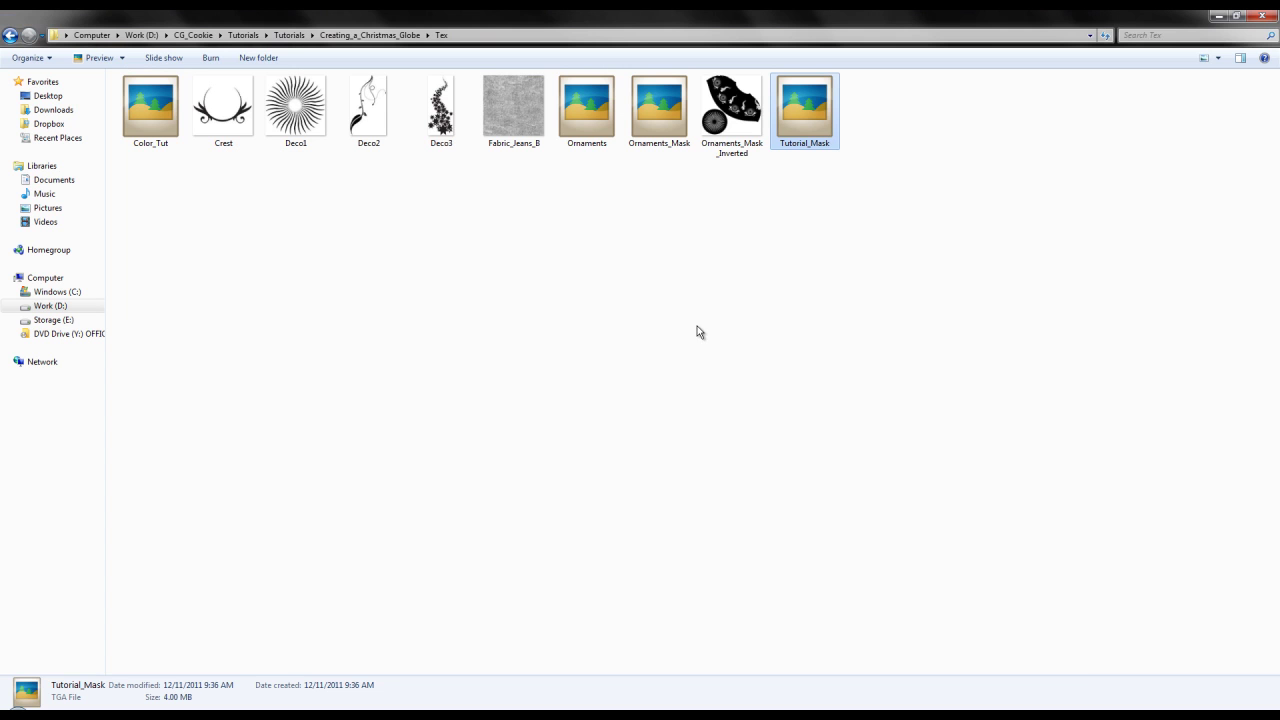
Compare the UV layouts of the Ornaments_Mask_Inverted and Tutorial_Mask images in the Tex folder
double_click(733, 125)
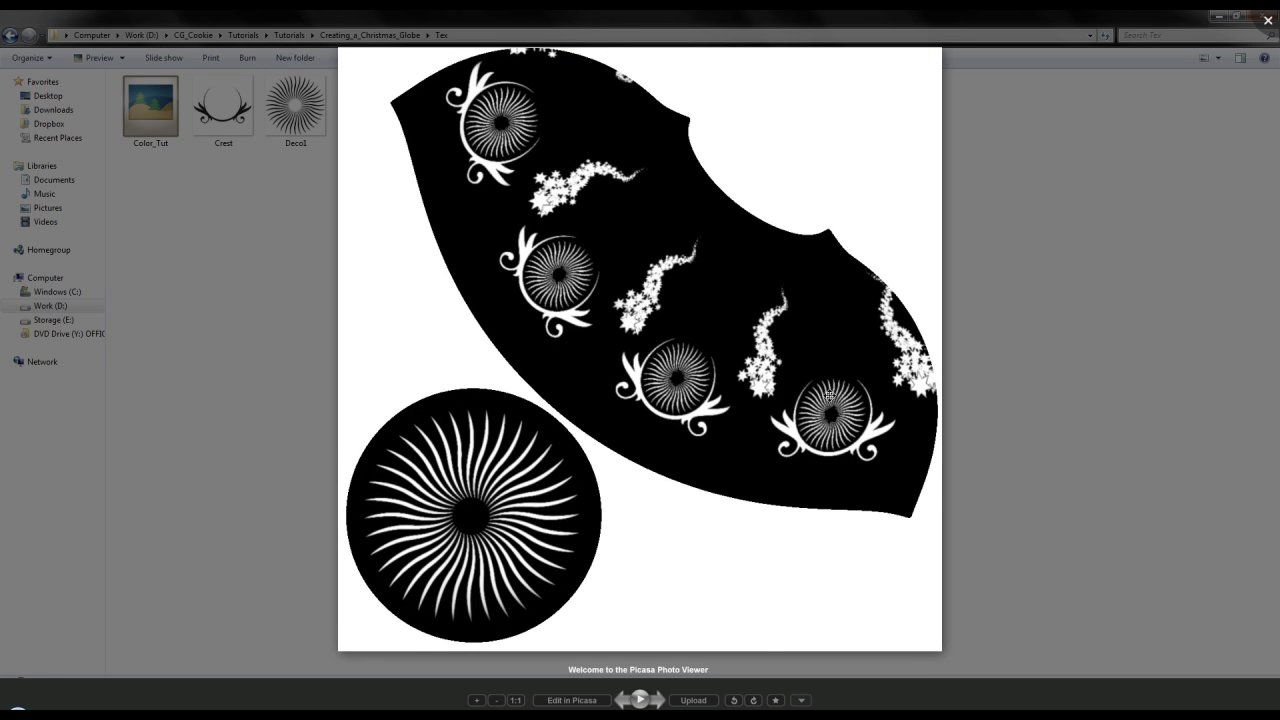
key(Escape)
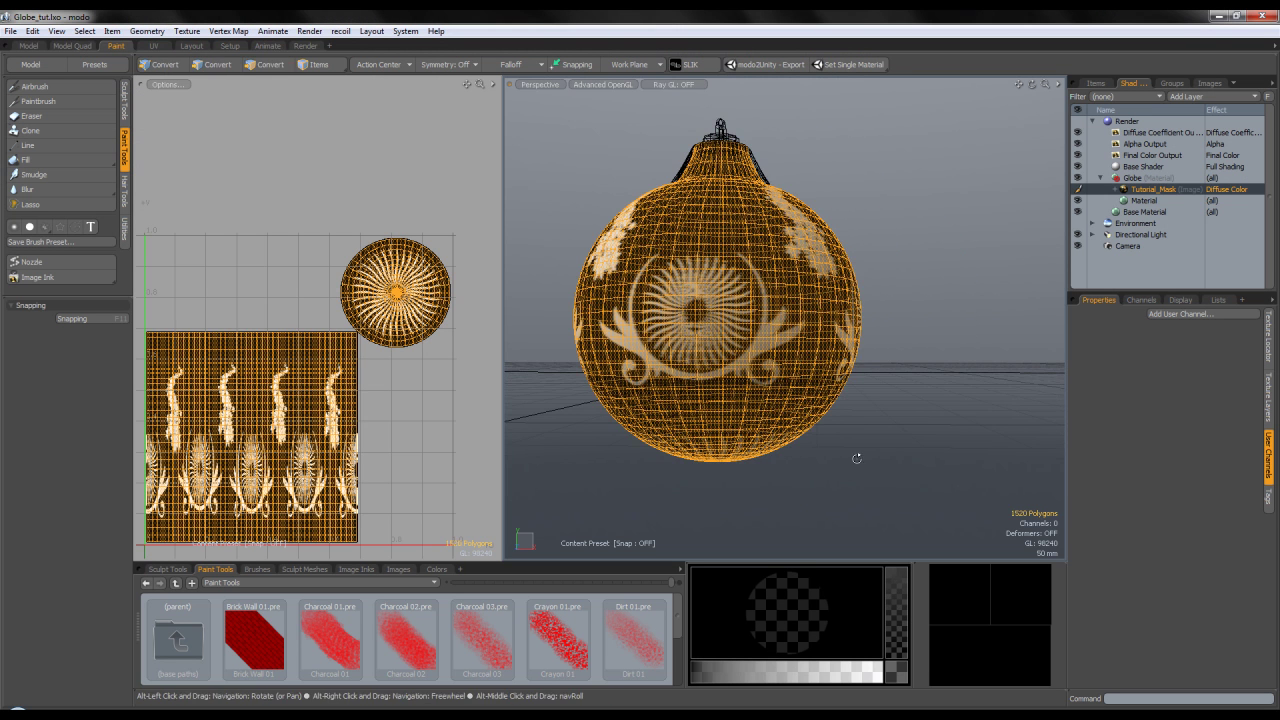
alt+drag(883, 404, 650, 620)
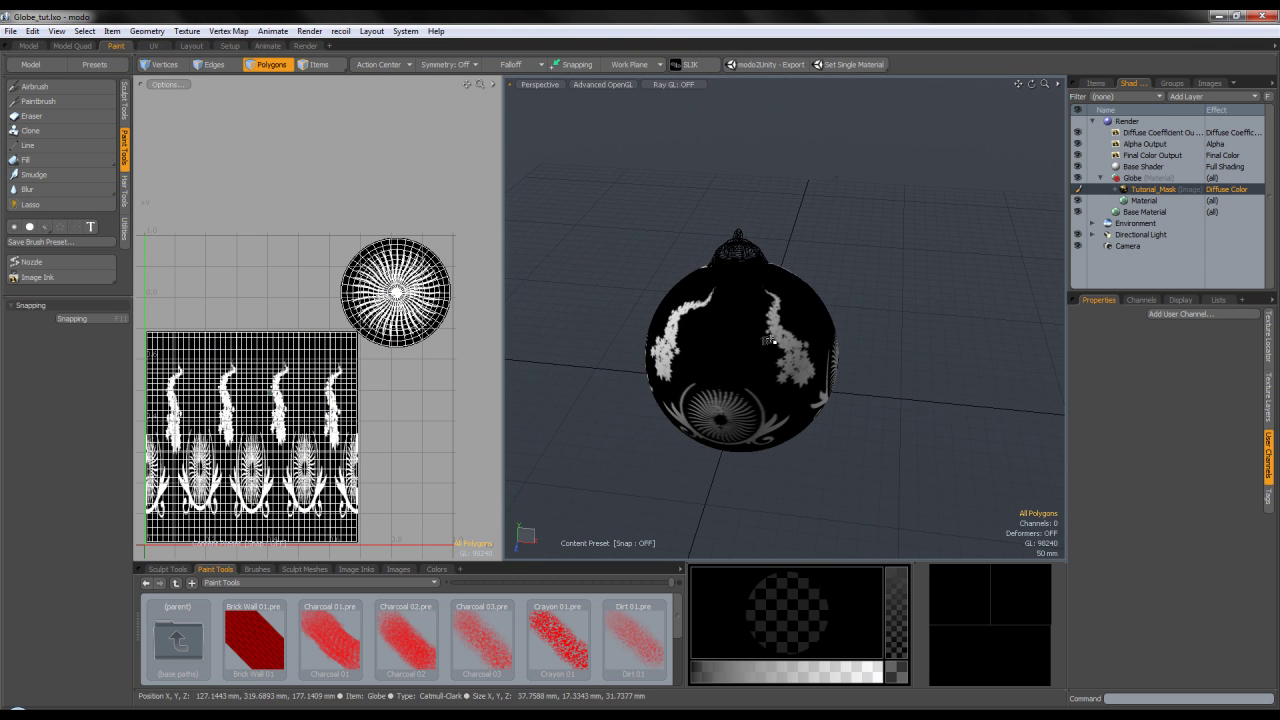
click(550, 708)
double_click(732, 110)
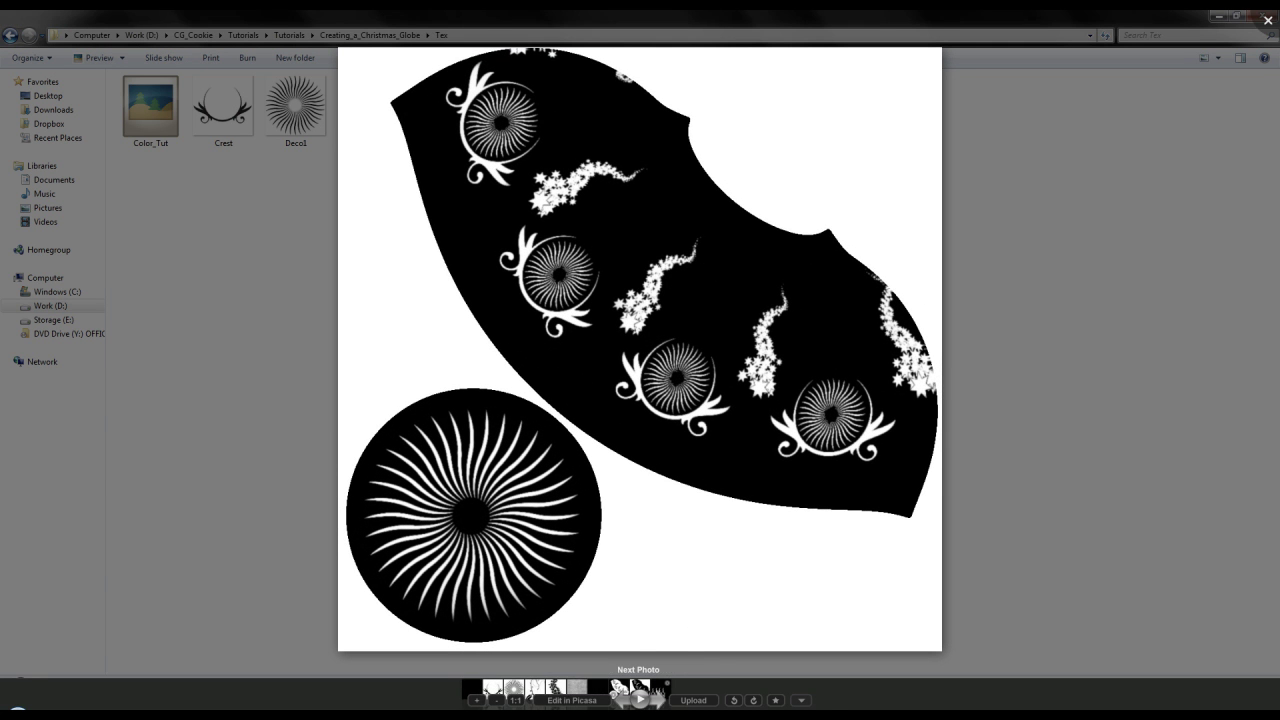
click(659, 700)
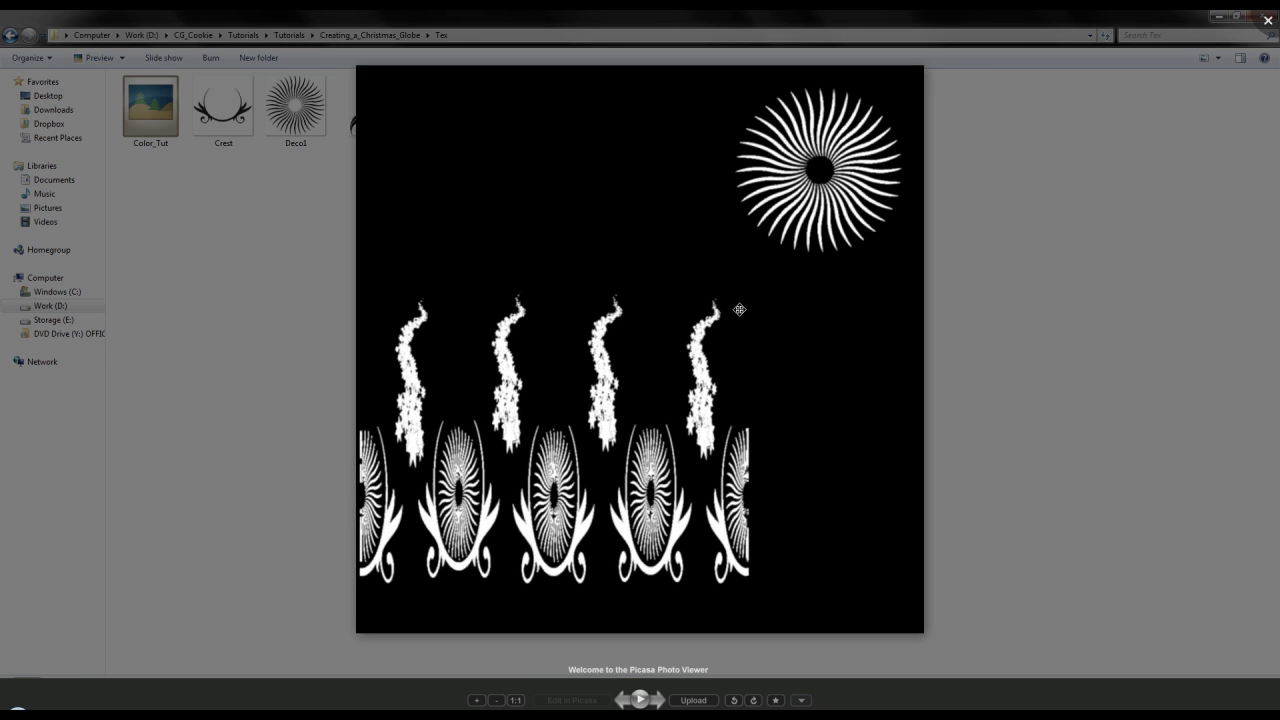
key(Escape)
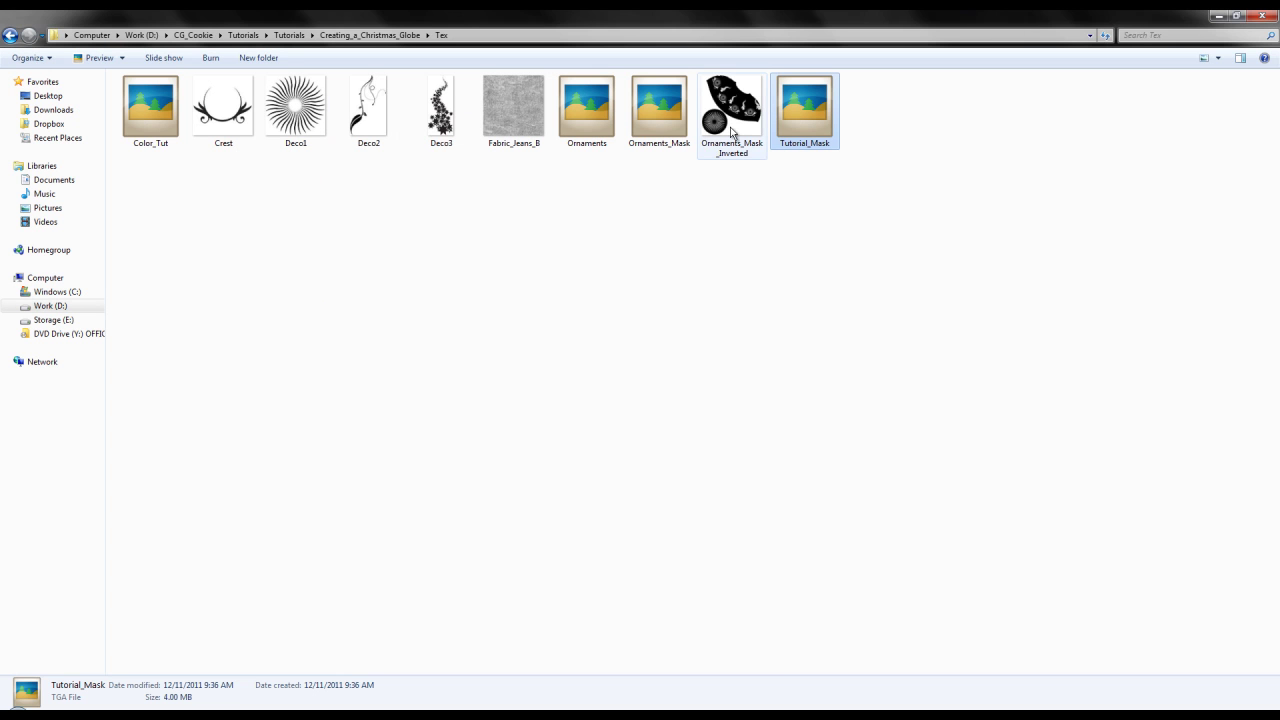
key(alt+Tab)
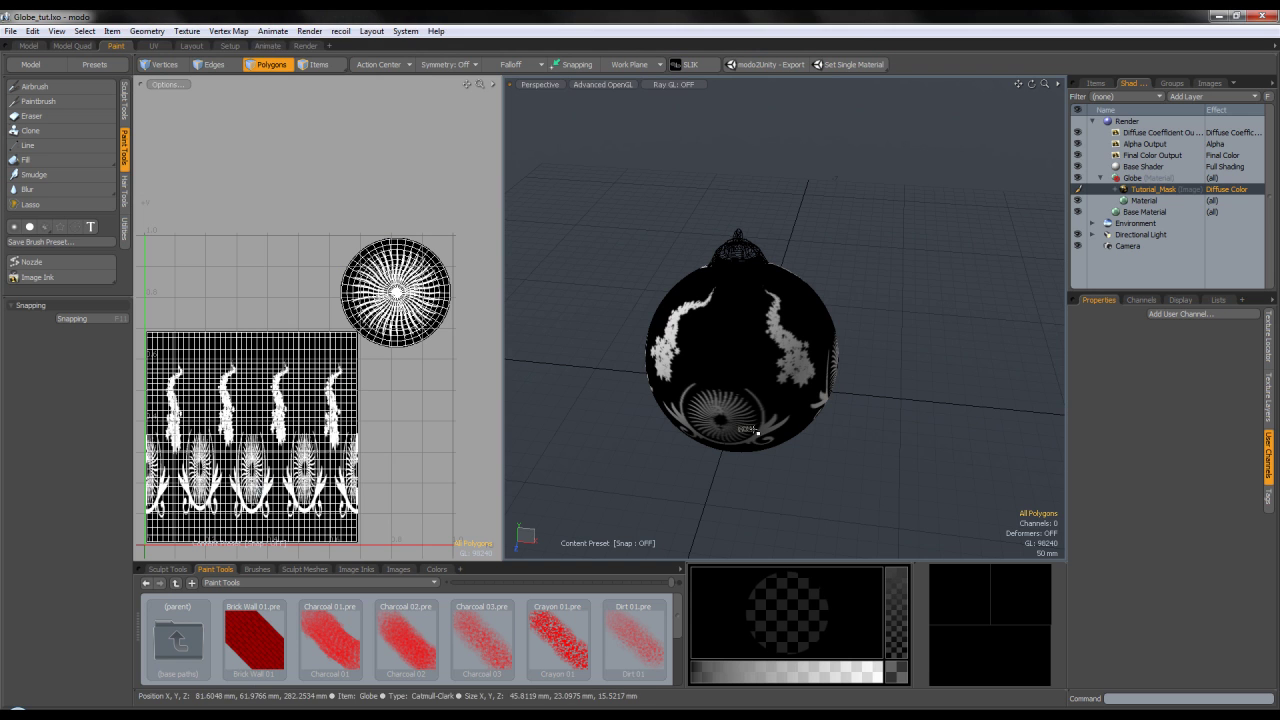
Examine the mask's decorations on the globe up close and compare them with the Ornaments_Mask_Inverted image
scroll(829, 280, up, 4)
scroll(698, 275, down, 3)
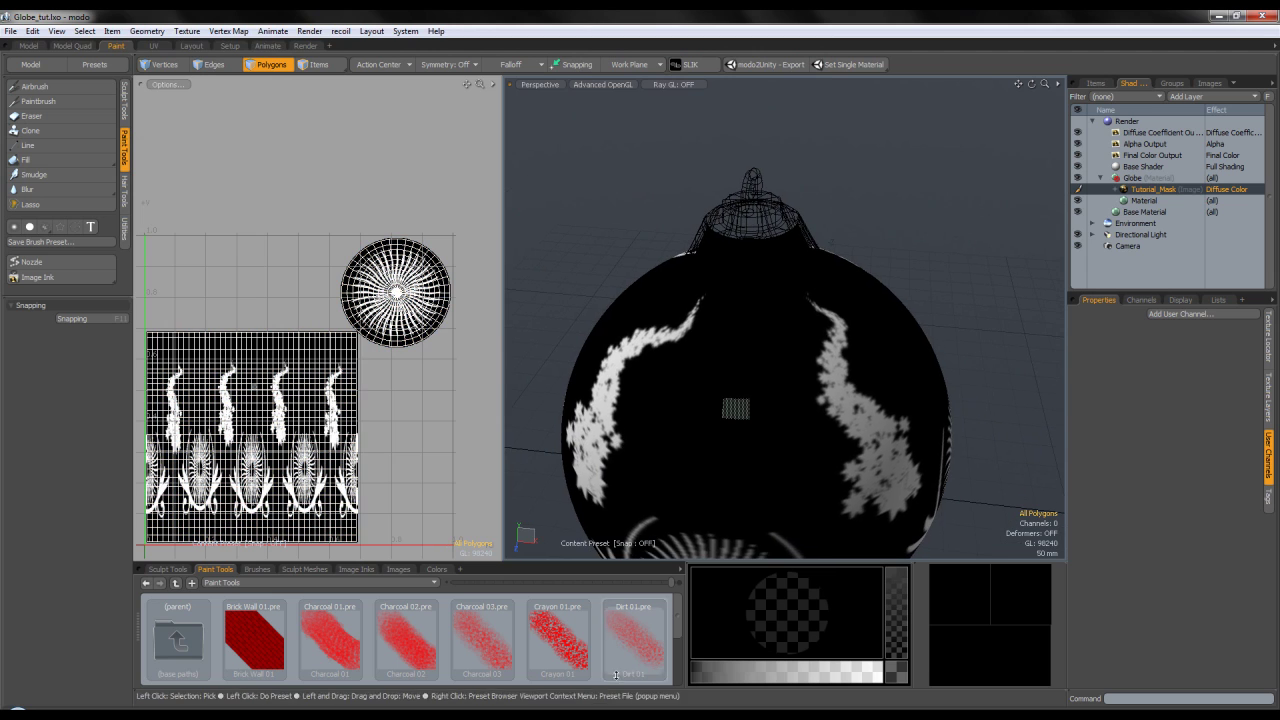
key(alt+Tab)
key(Left)
key(Return)
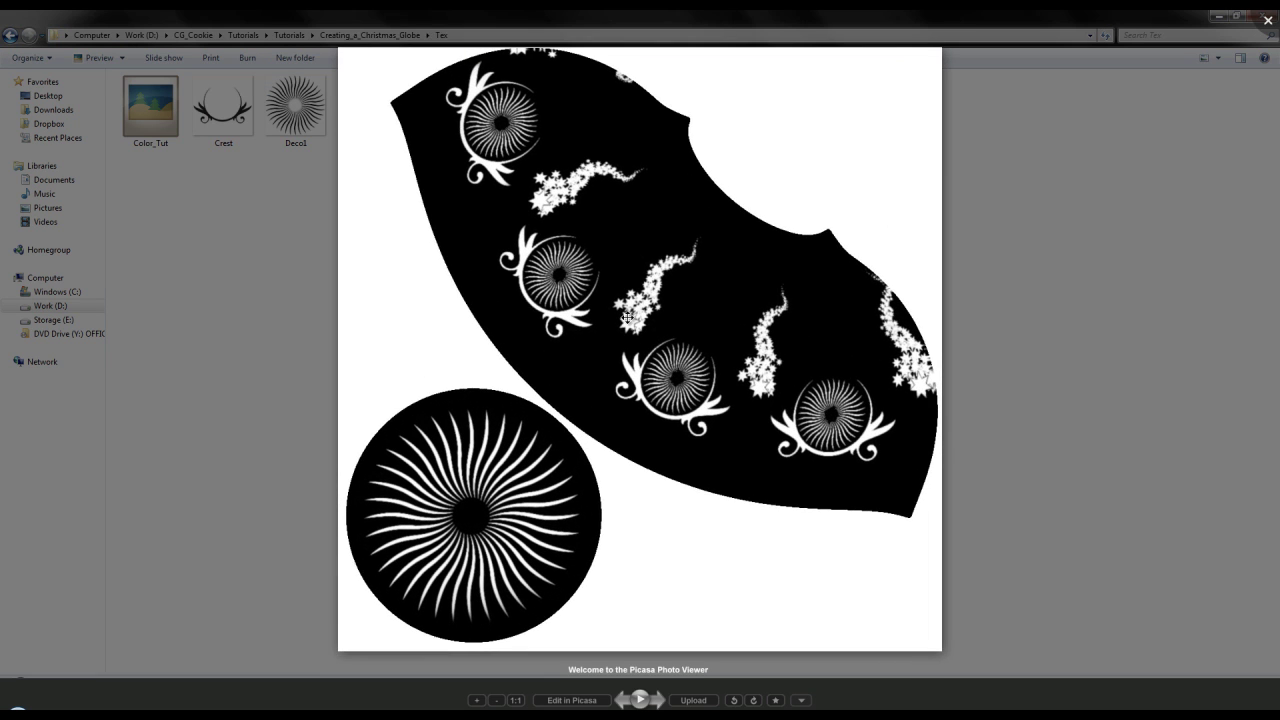
key(Escape)
key(alt+Tab)
scroll(823, 394, down, 3)
scroll(823, 394, up, 3)
alt+drag(819, 390, 730, 368)
scroll(730, 368, down, 3)
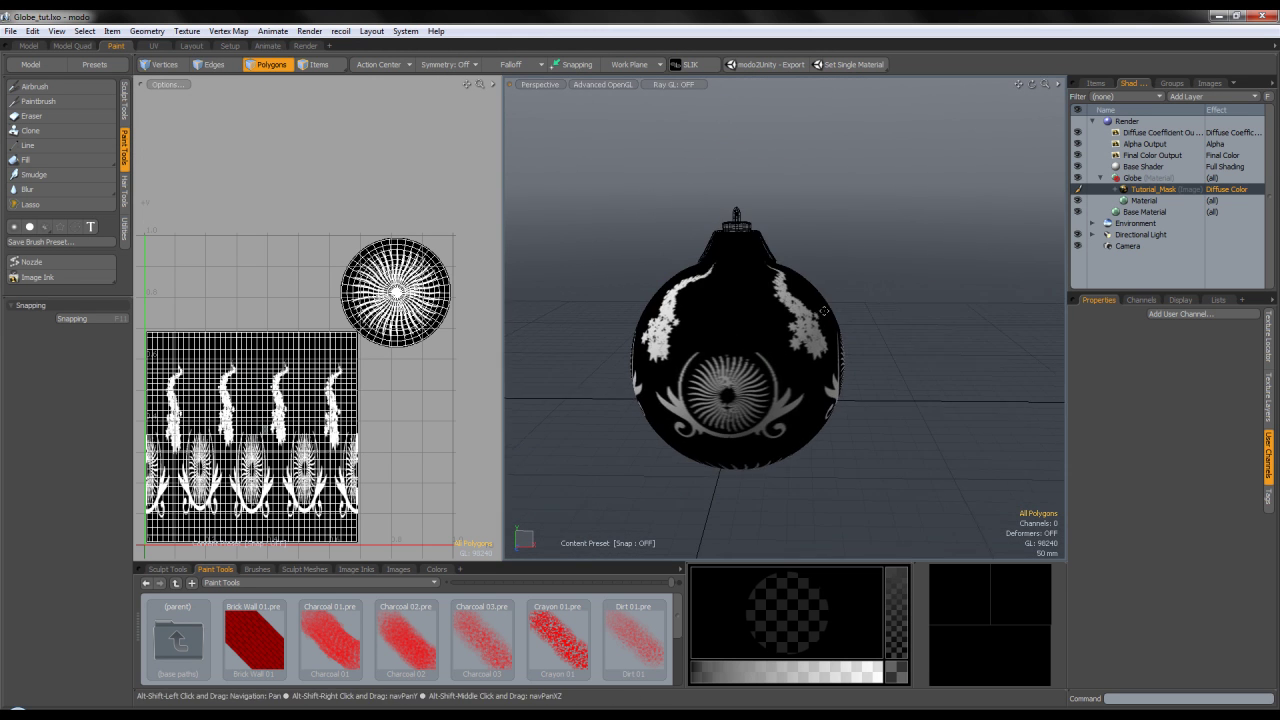
Delete the Tutorial_Mask layer and switch to the Render layout with its preview showing the Final Color effect
key(Delete)
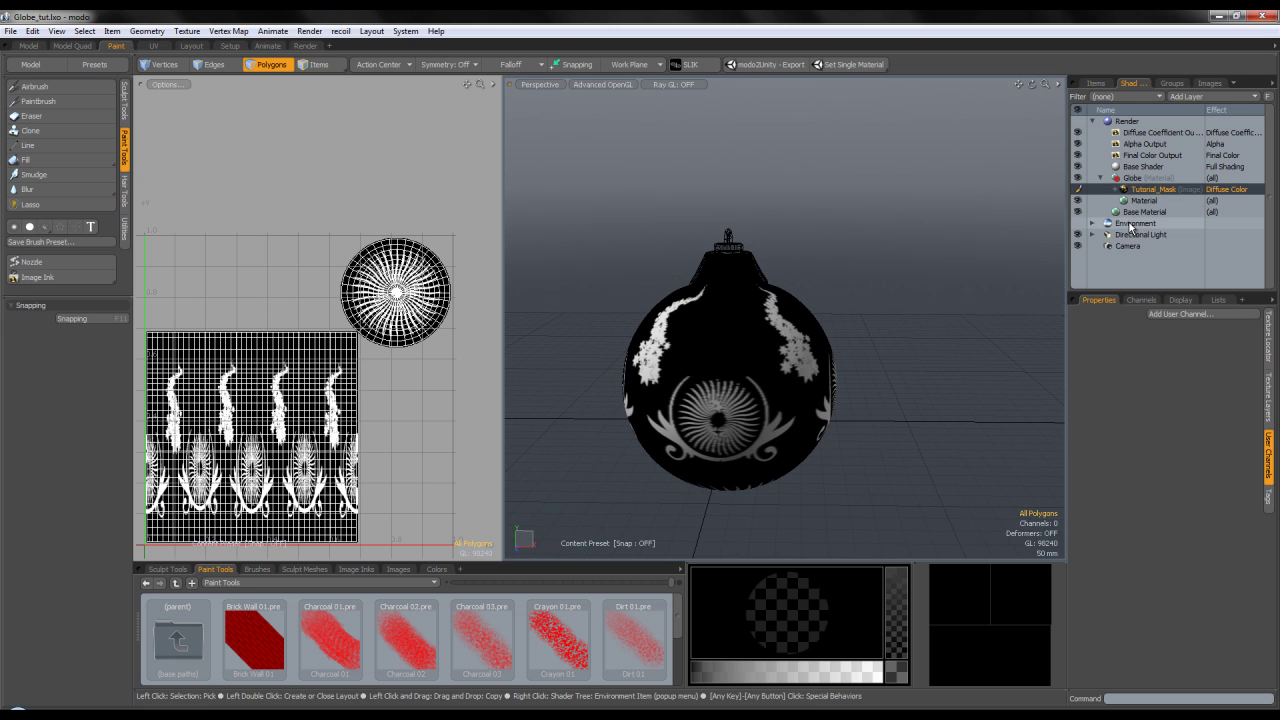
click(311, 46)
click(302, 84)
click(280, 132)
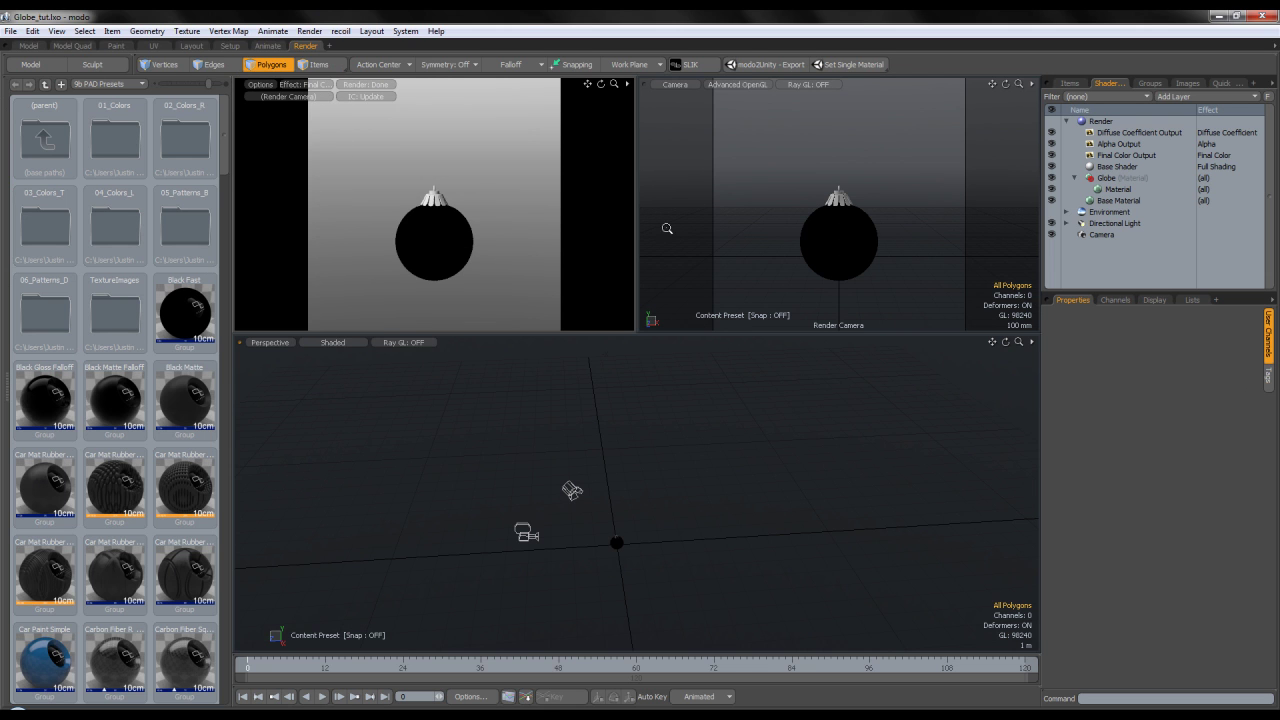
Move the render camera closer so the globe fills the frame, viewed from a slightly higher angle
ctrl+alt+drag(480, 236, 540, 188)
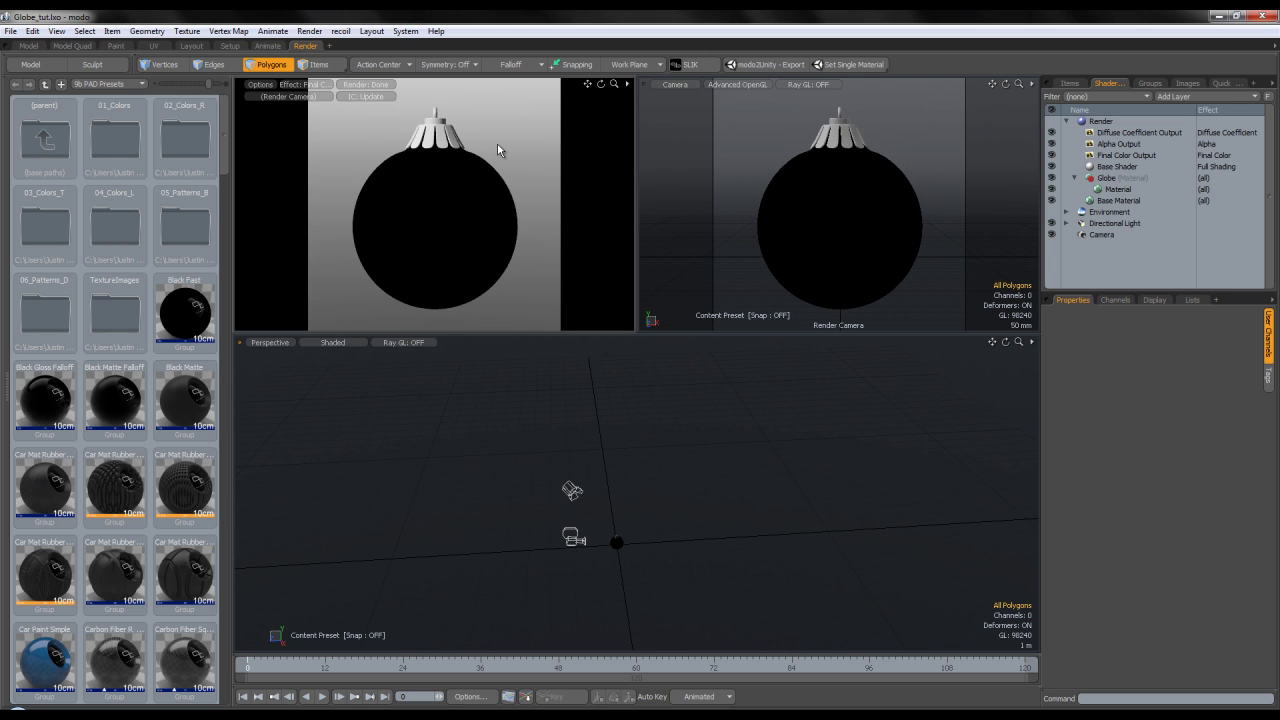
mouse_move(497, 143)
ctrl+alt+mouse_down()
mouse_move(471, 120)
mouse_move(486, 159)
mouse_move(475, 152)
ctrl+alt+mouse_up()
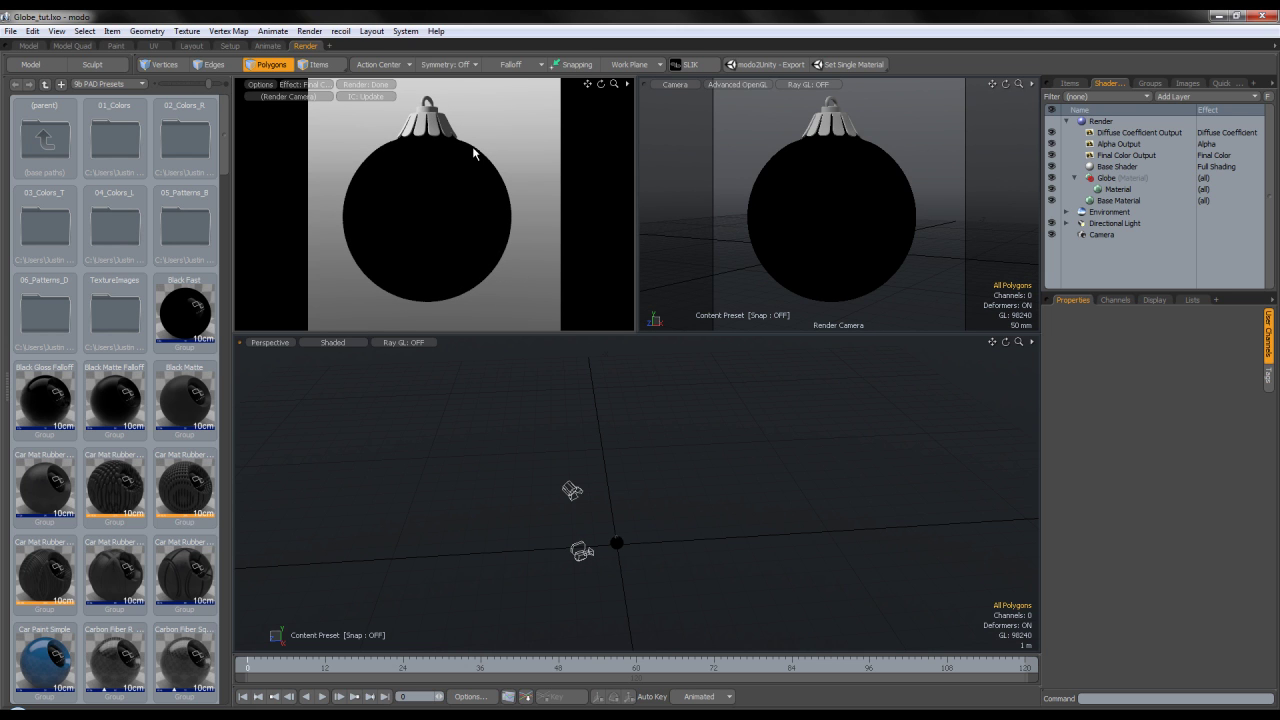
click(1125, 188)
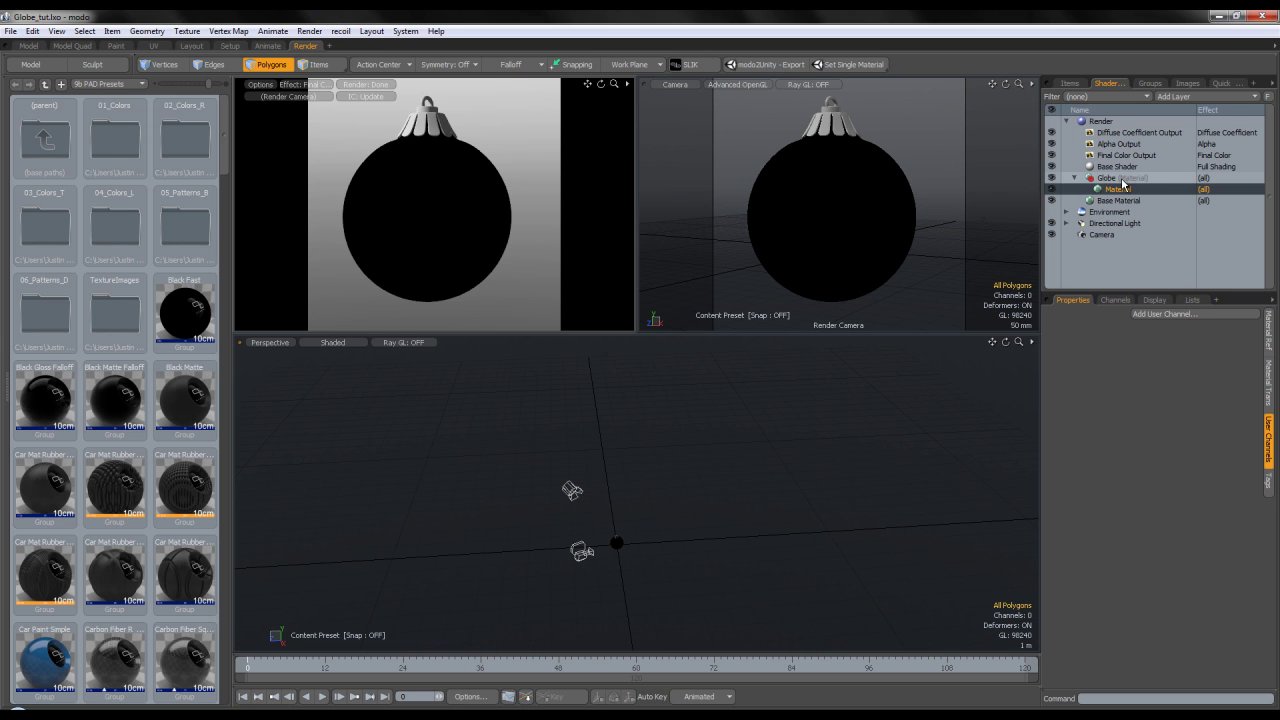
click(1133, 178)
click(1134, 189)
click(1135, 179)
click(1127, 190)
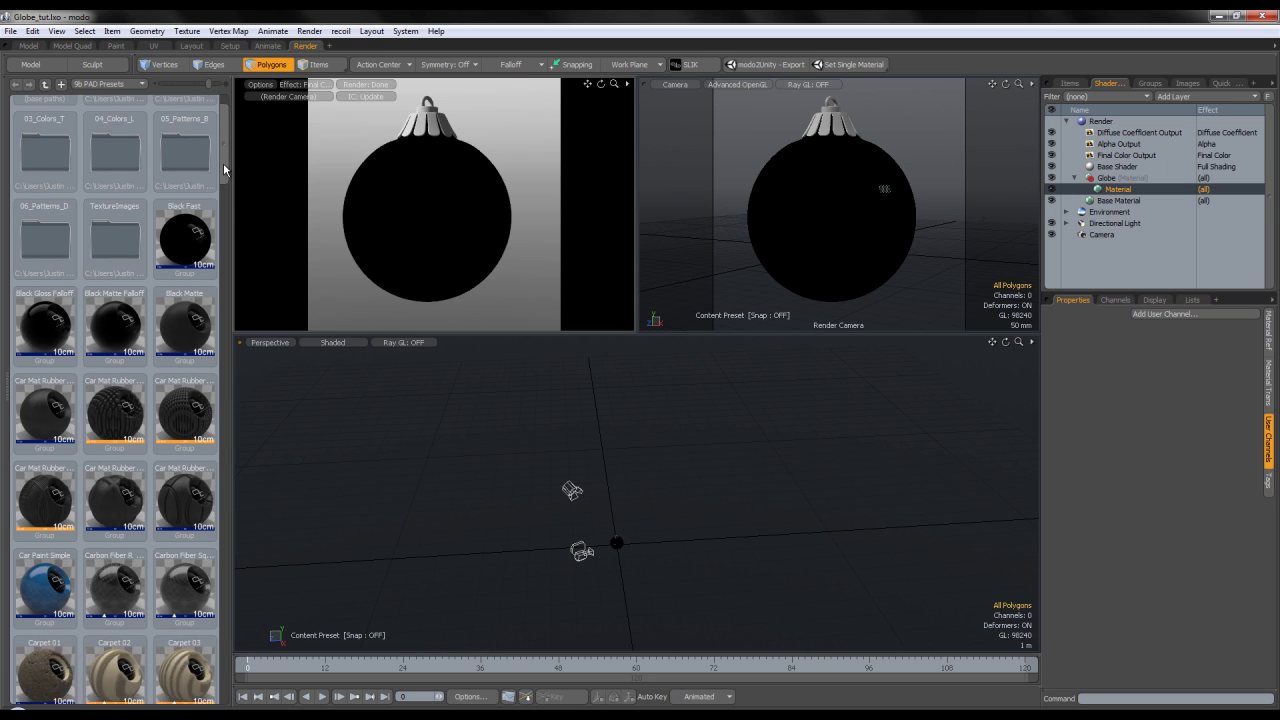
Go up to the 9b PAD Pack preset folder and delete the directional light together with its child items
double_click(44, 140)
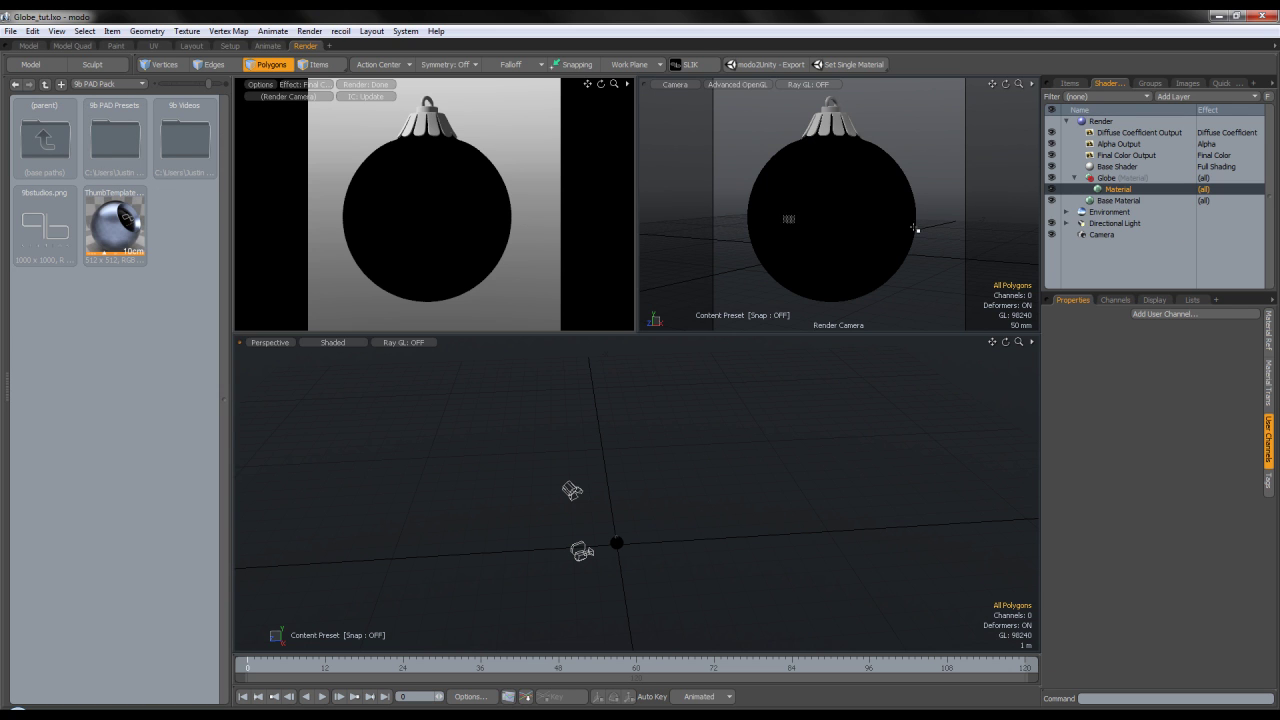
click(1116, 224)
key(Delete)
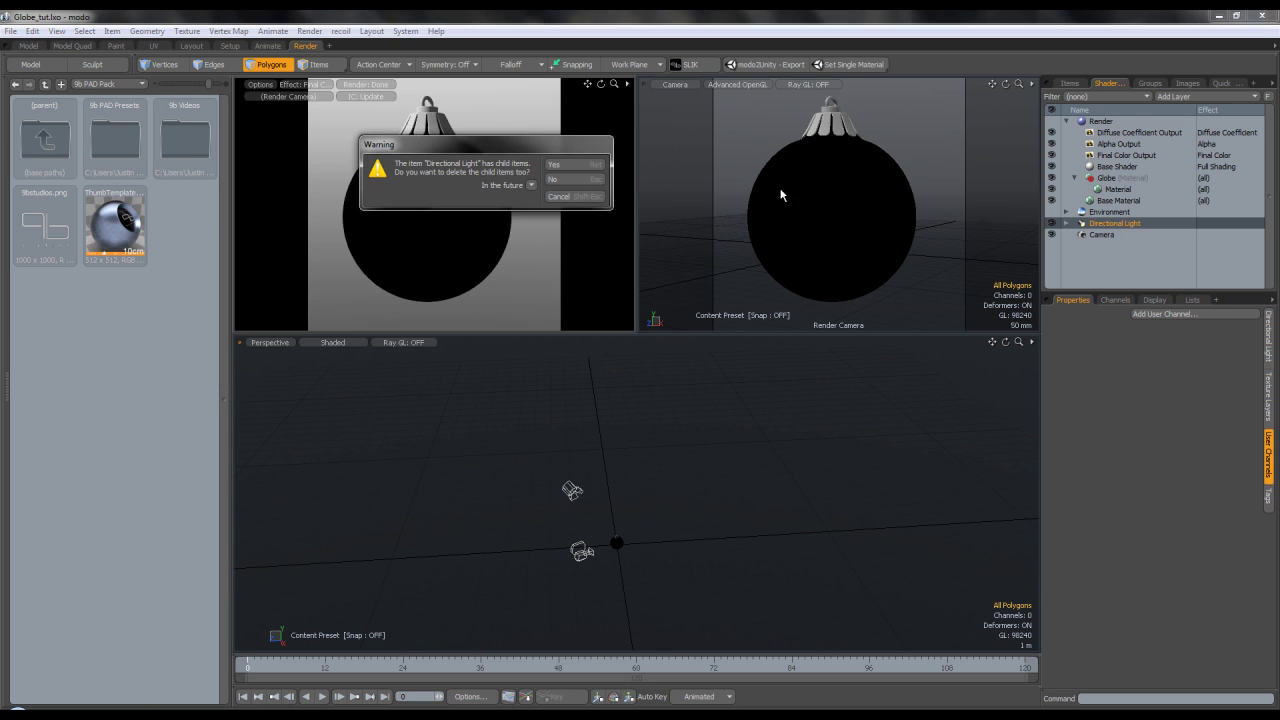
click(589, 163)
click(594, 185)
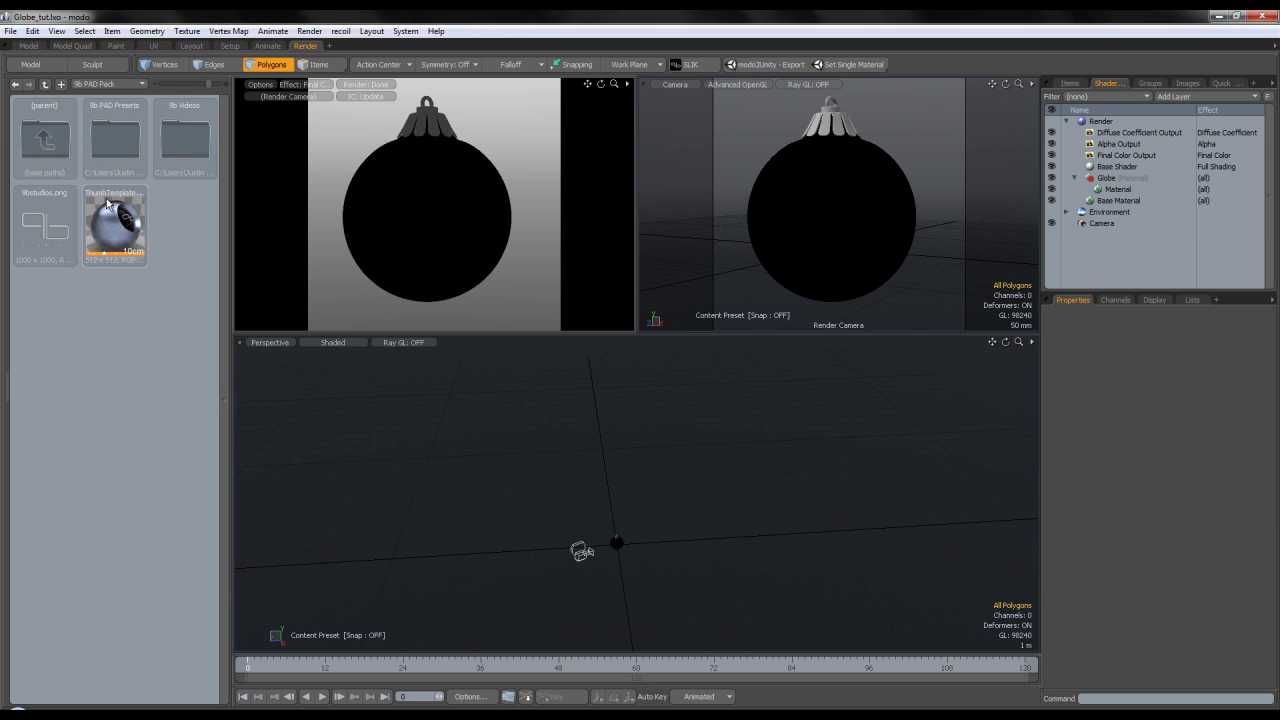
Browse to the Indoor environment presets and apply Foyer Probe 01 to the scene
double_click(54, 146)
double_click(51, 140)
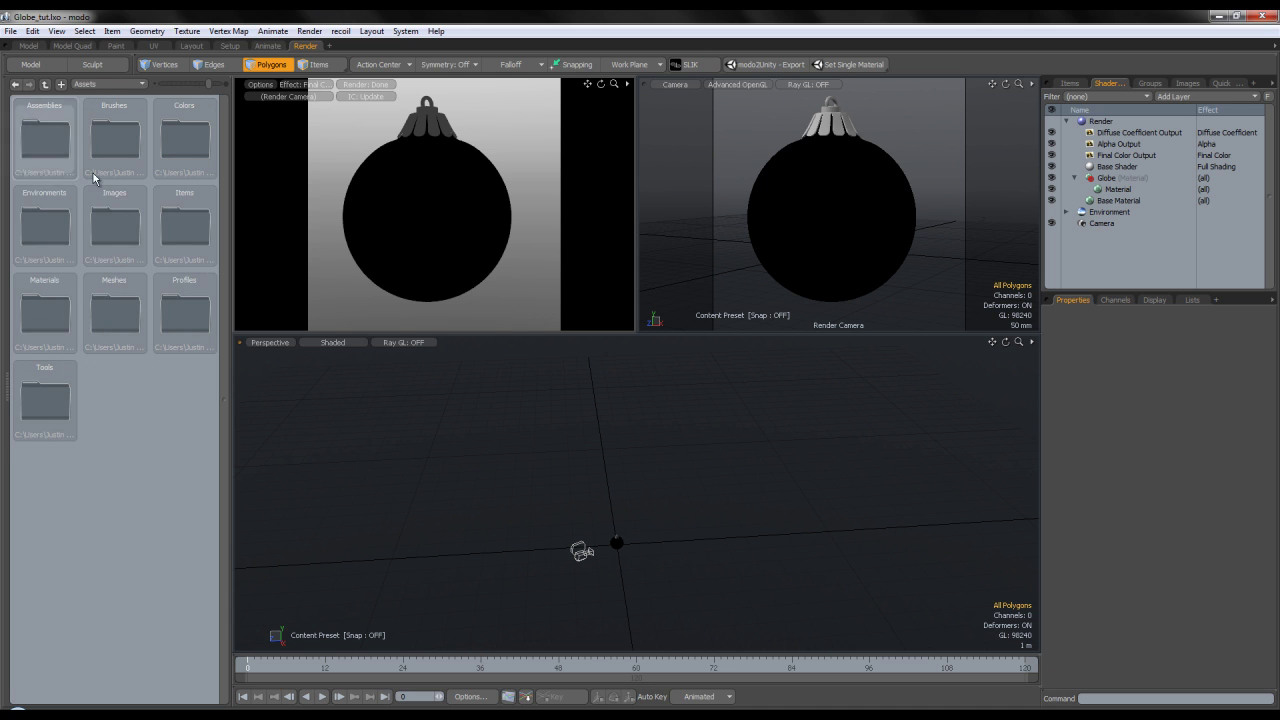
double_click(57, 240)
click(200, 147)
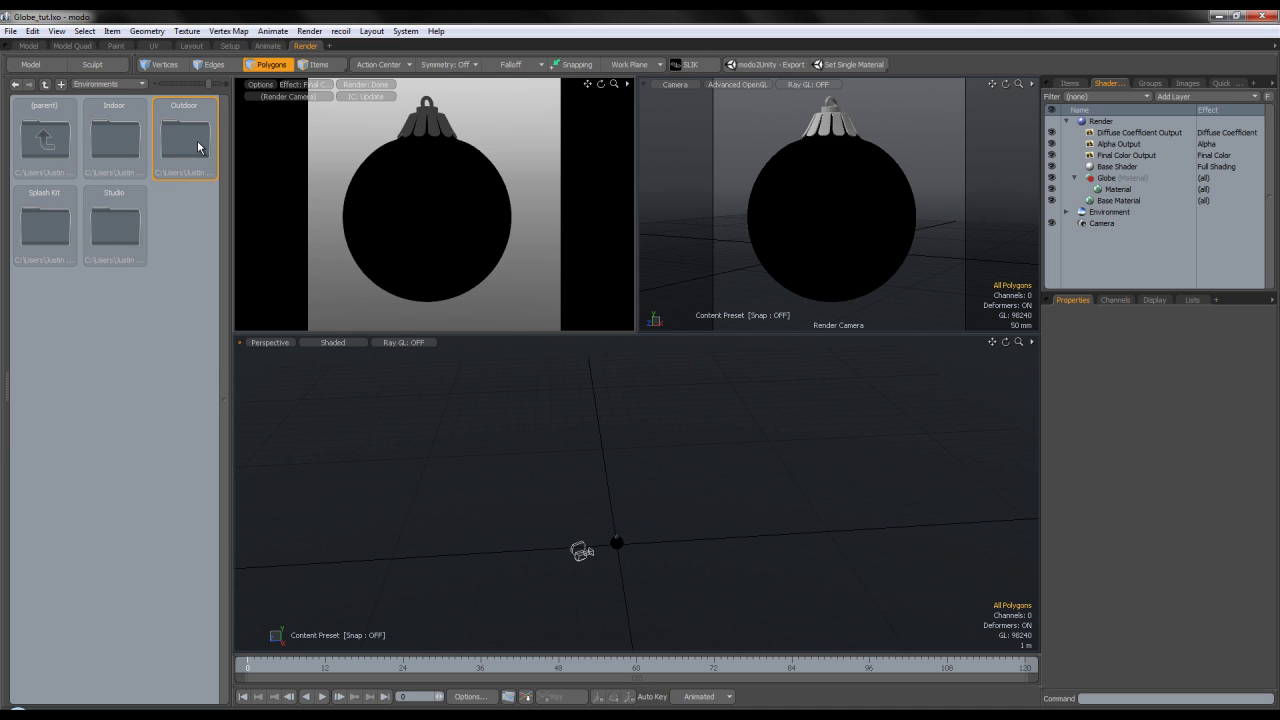
double_click(114, 140)
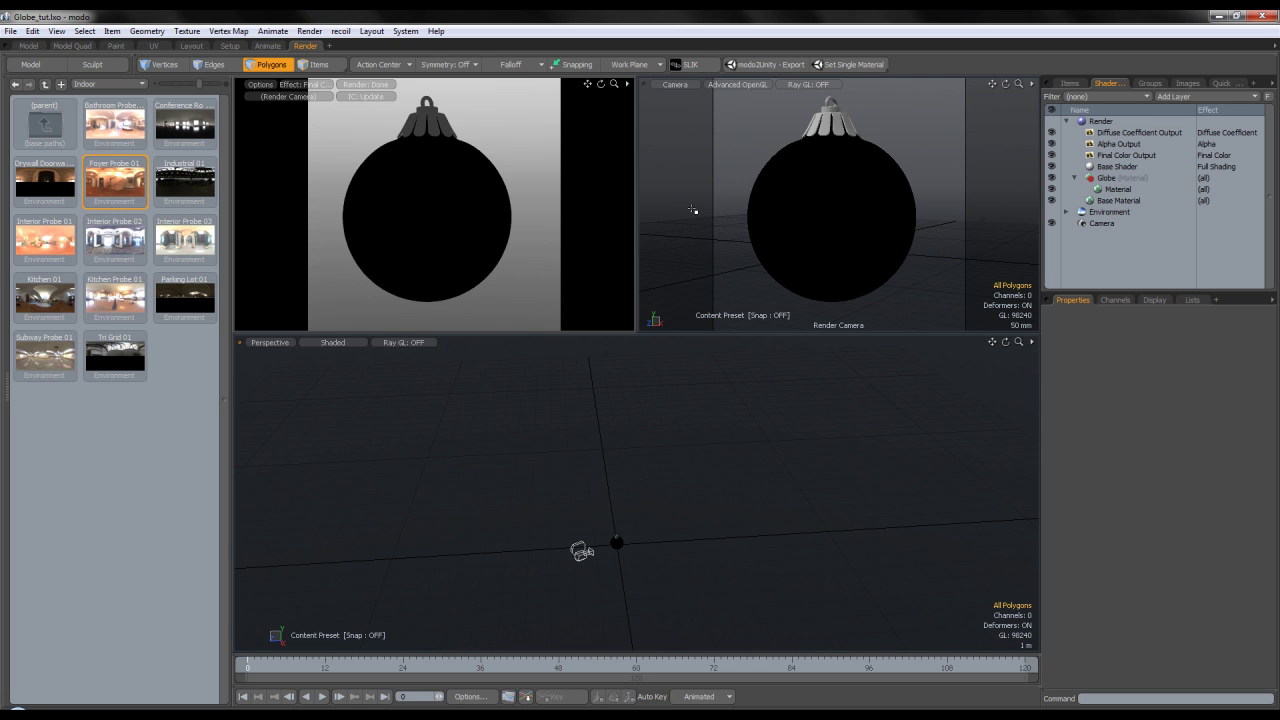
Enable indirect illumination in the render's global illumination settings and set the ambient intensity to 0
click(1101, 121)
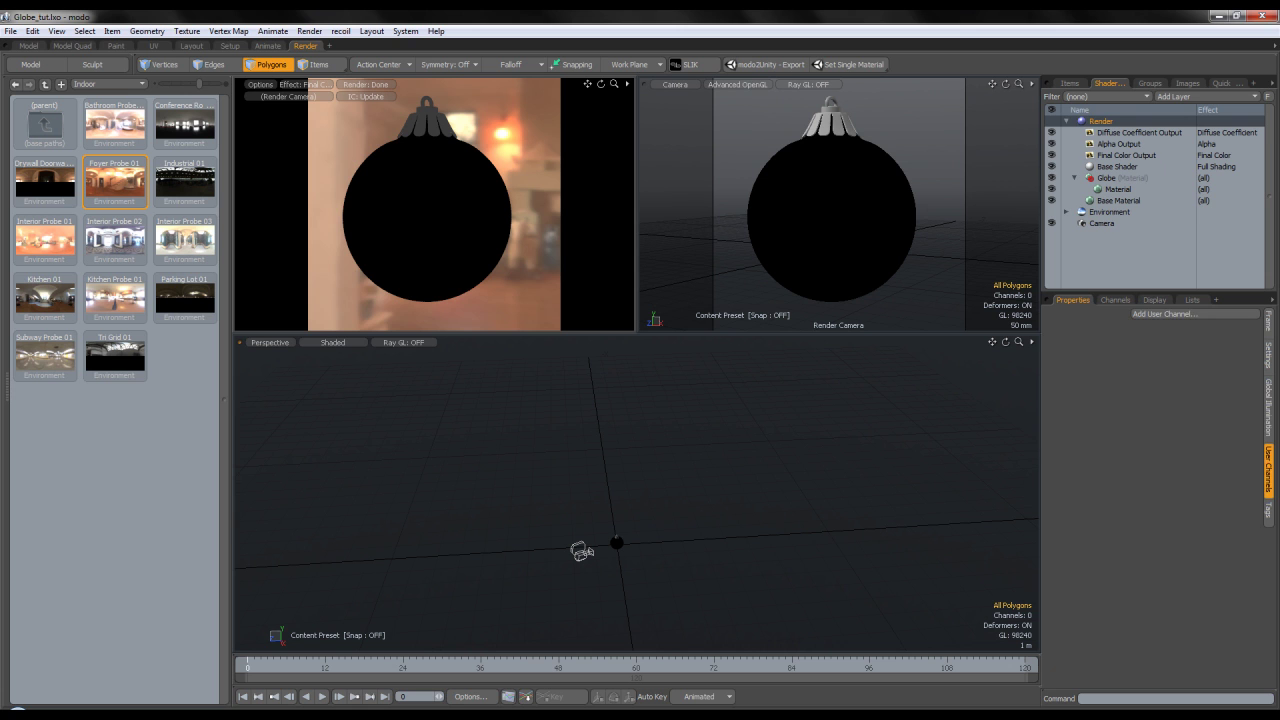
click(1160, 364)
click(1097, 329)
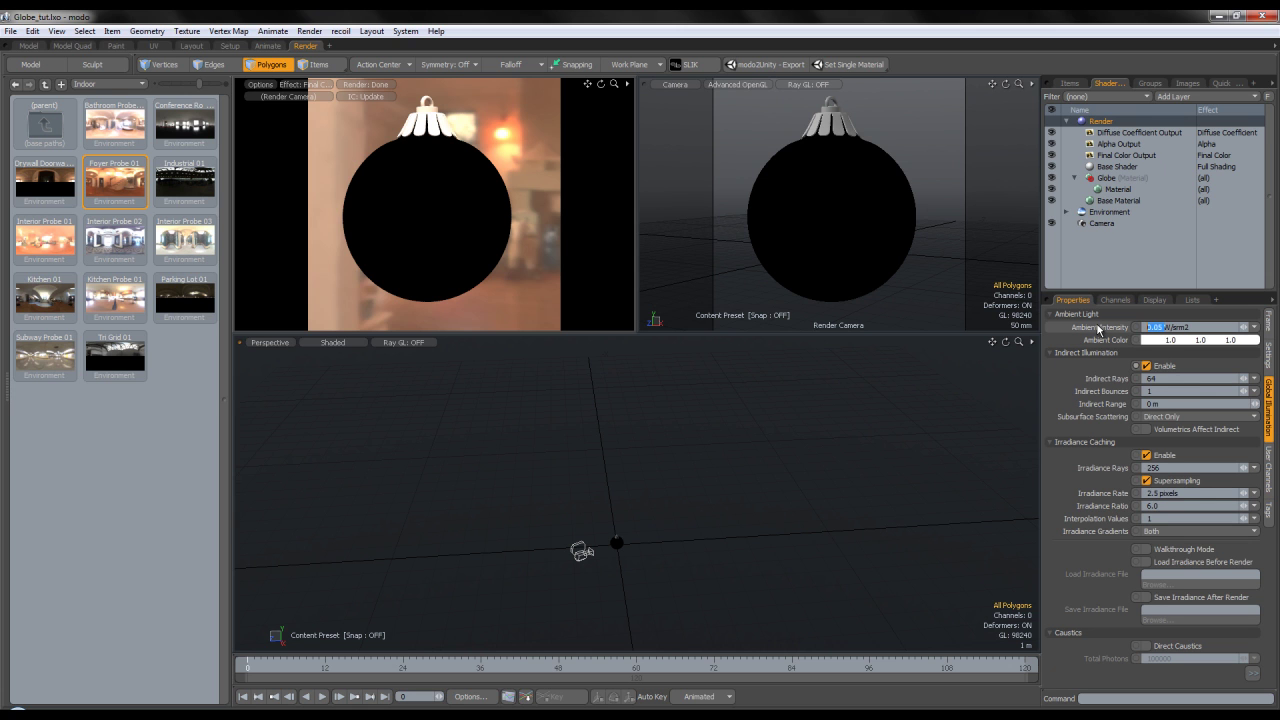
text(0)
key(Return)
Open the diffuse color of the Globe group's material for editing
click(1117, 189)
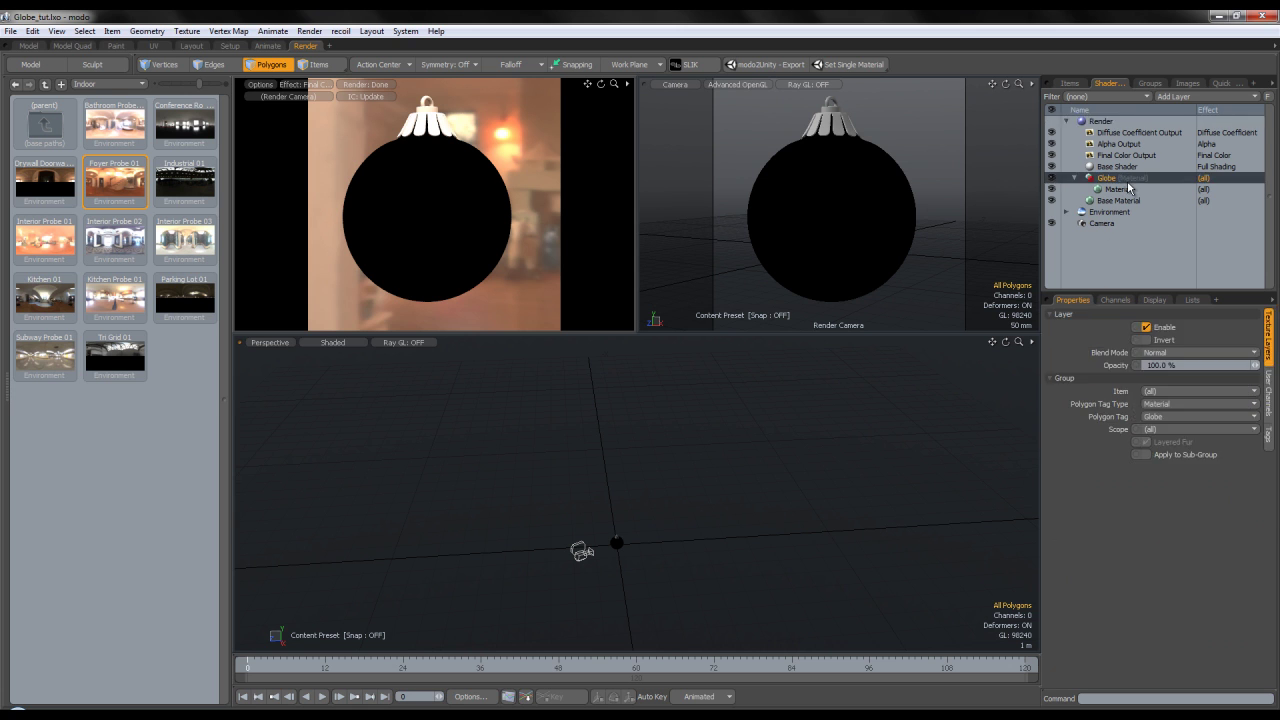
click(1182, 341)
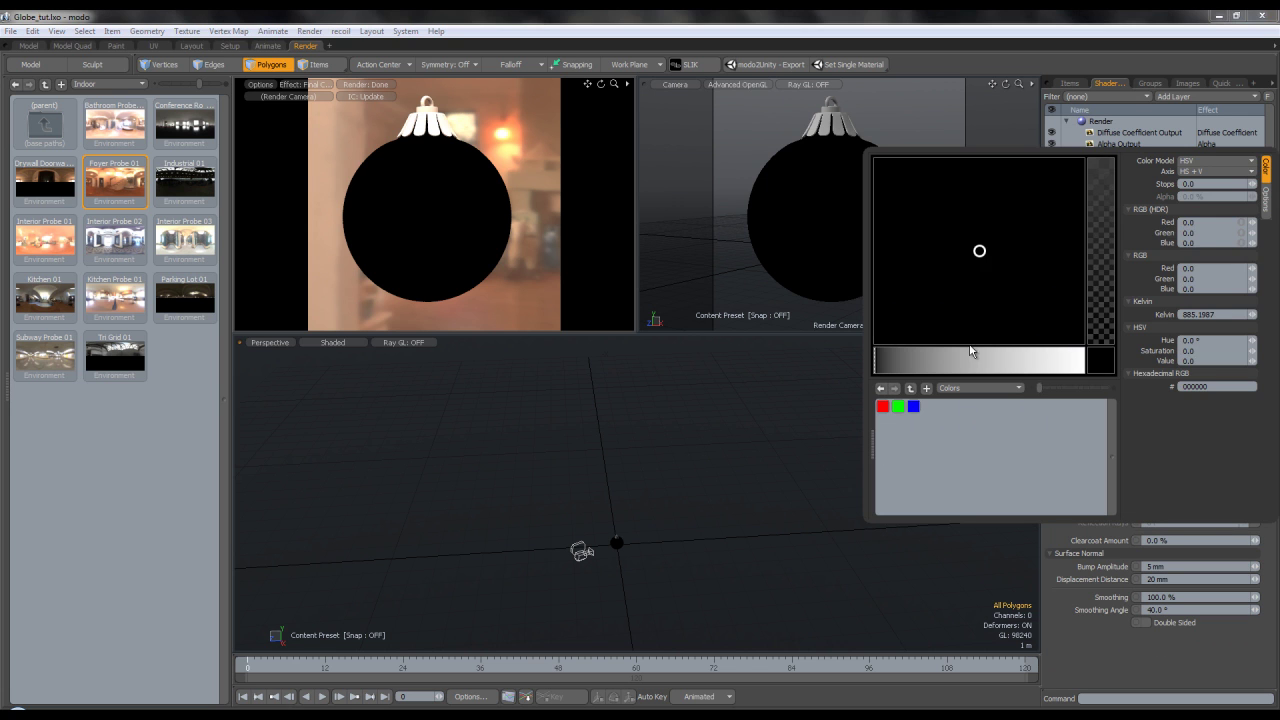
Set the diffuse colour of the Globe material to white
drag(986, 350, 1086, 356)
click(1106, 178)
Set the gamma of the environment's probe_foyer_FINAL image layer to 2.2
click(1110, 212)
click(1066, 212)
click(1110, 224)
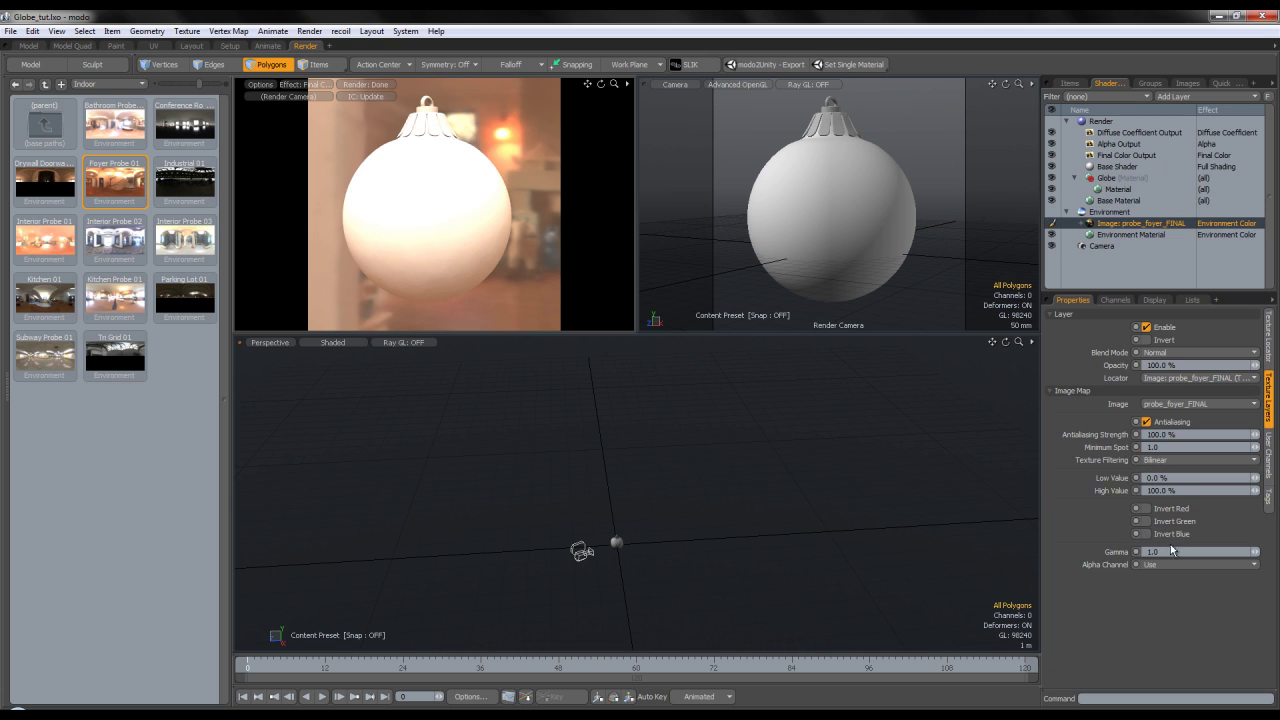
text(2.2)
key(Return)
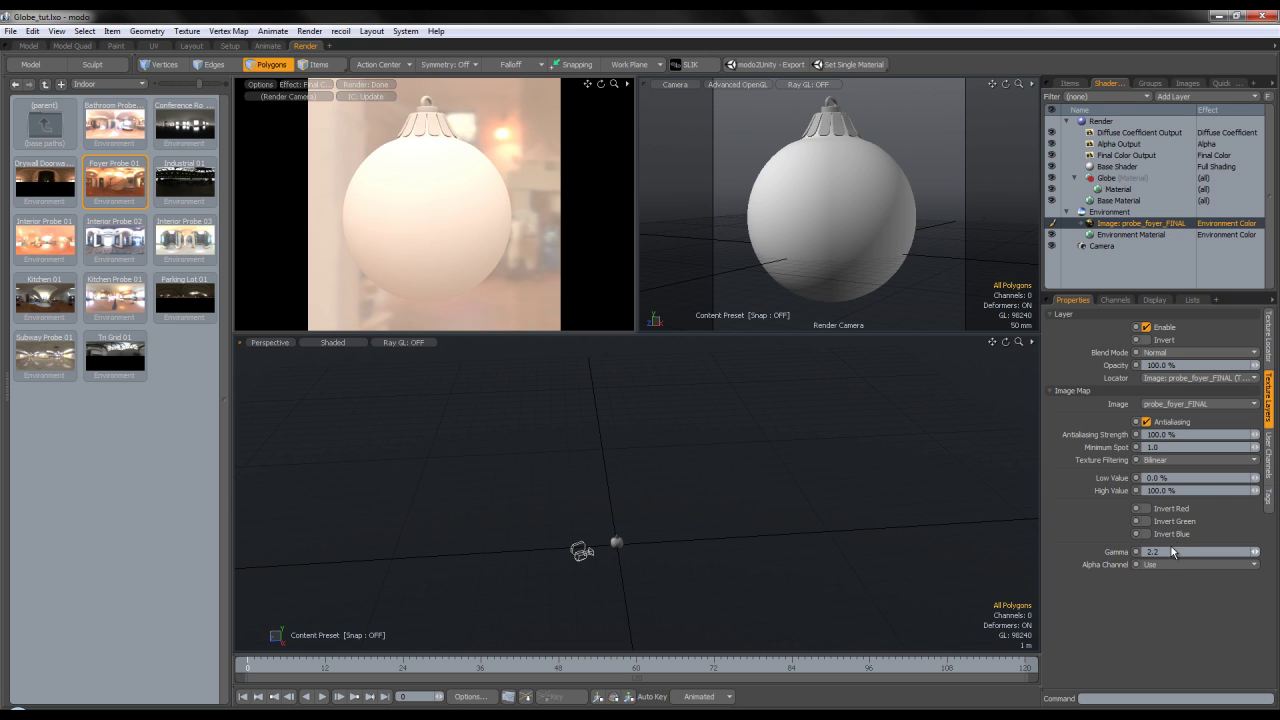
Turn off antialiasing for the environment image and compare gamma 1.0 and 0.4546 with 2.2, keeping 2.2
key(ctrl+z)
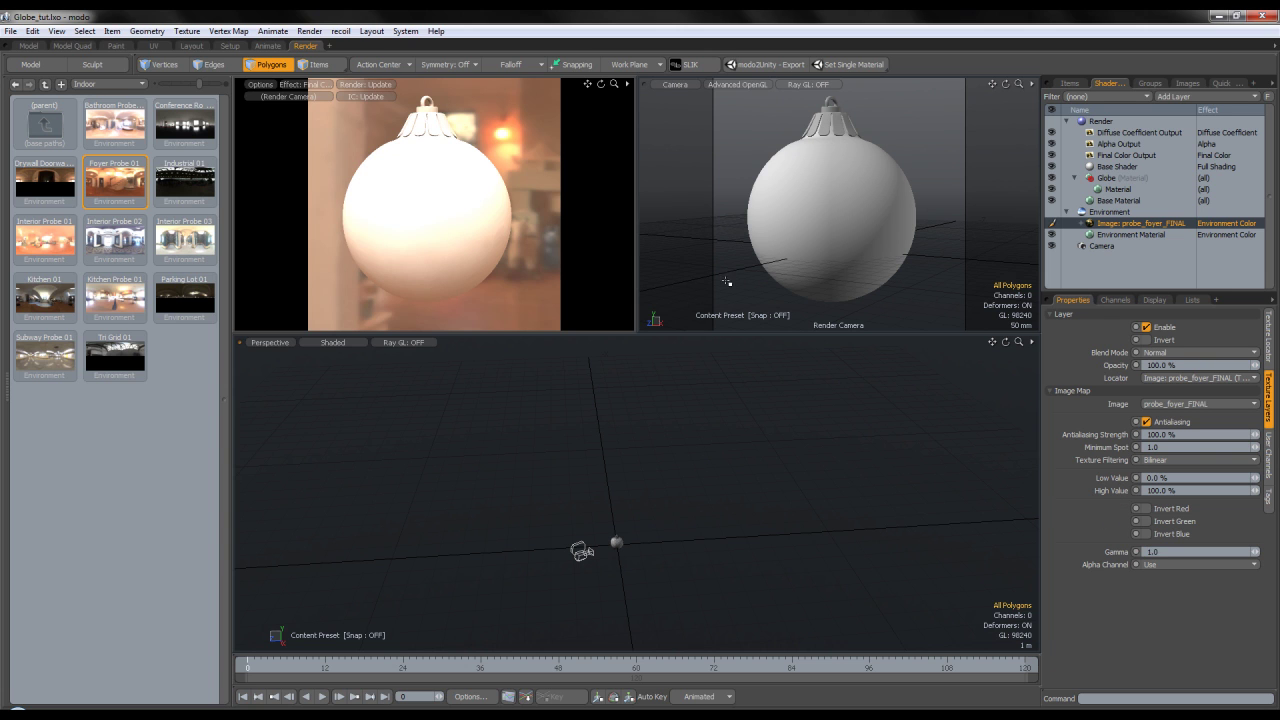
key(ctrl+shift+z)
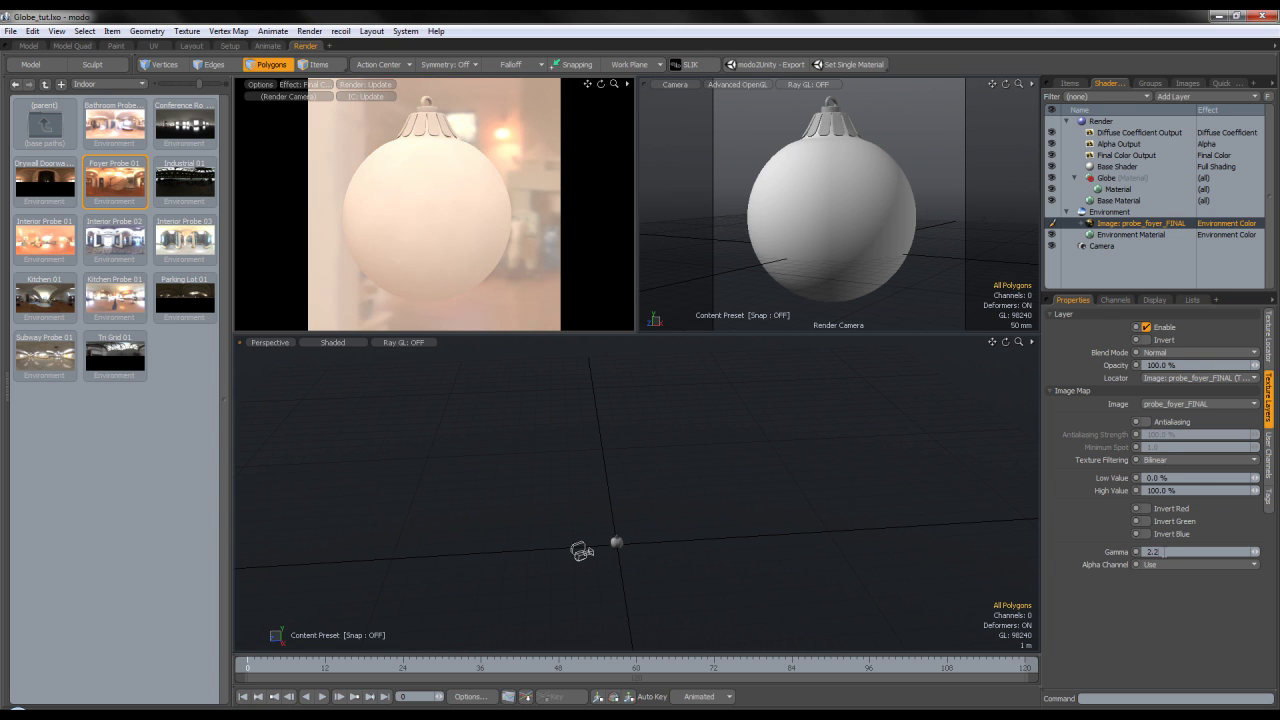
text(0.4546)
key(Return)
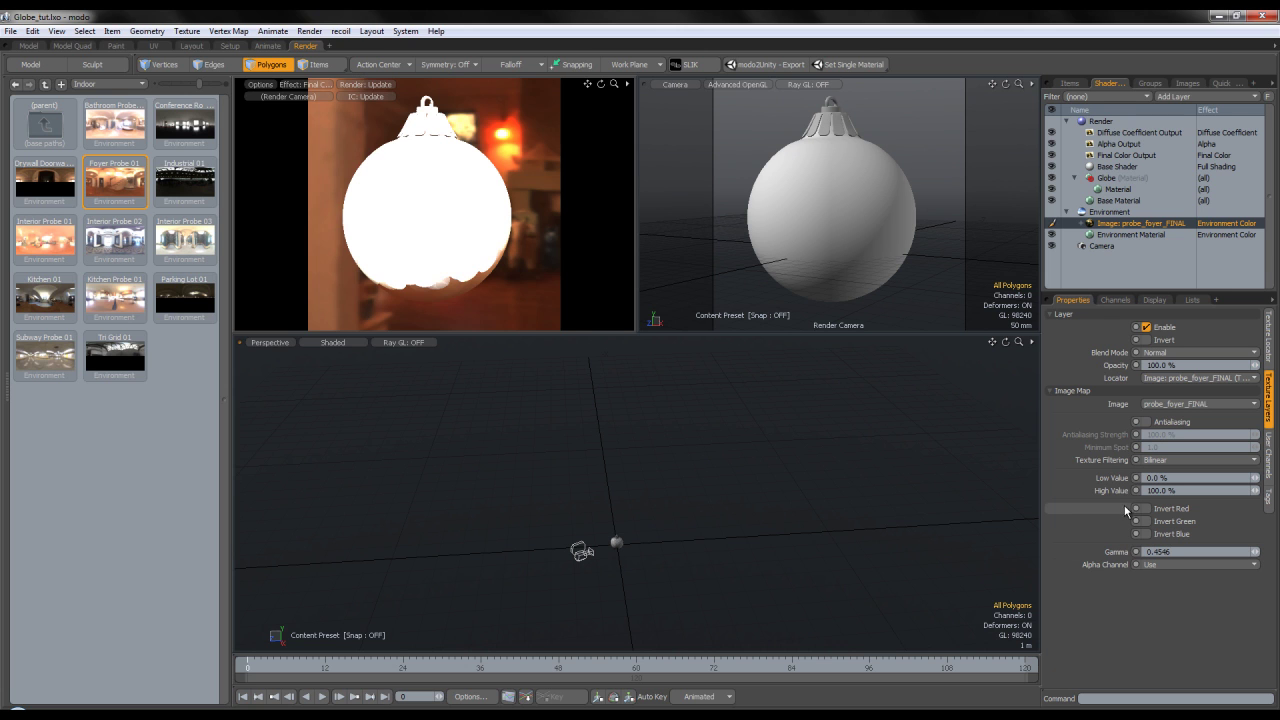
text(2.2)
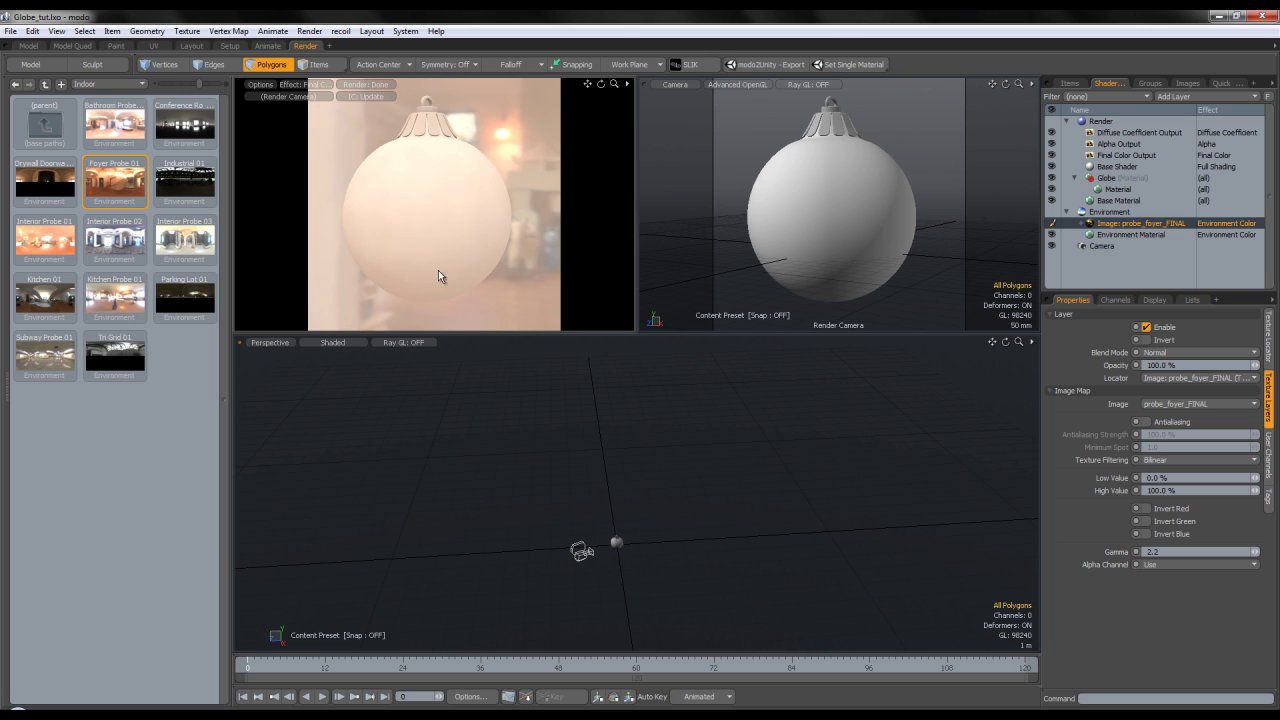
Set the diffuse amount of the Globe group's material to 80%
click(1131, 190)
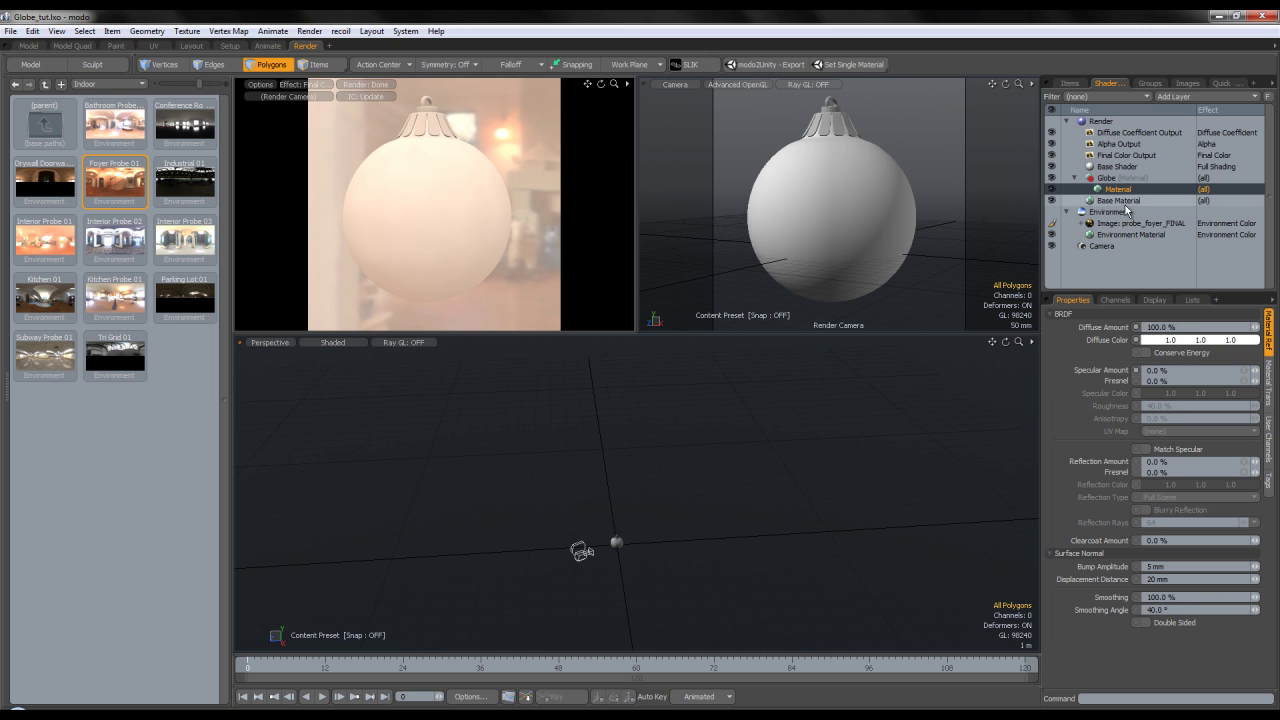
drag(1086, 330, 1045, 313)
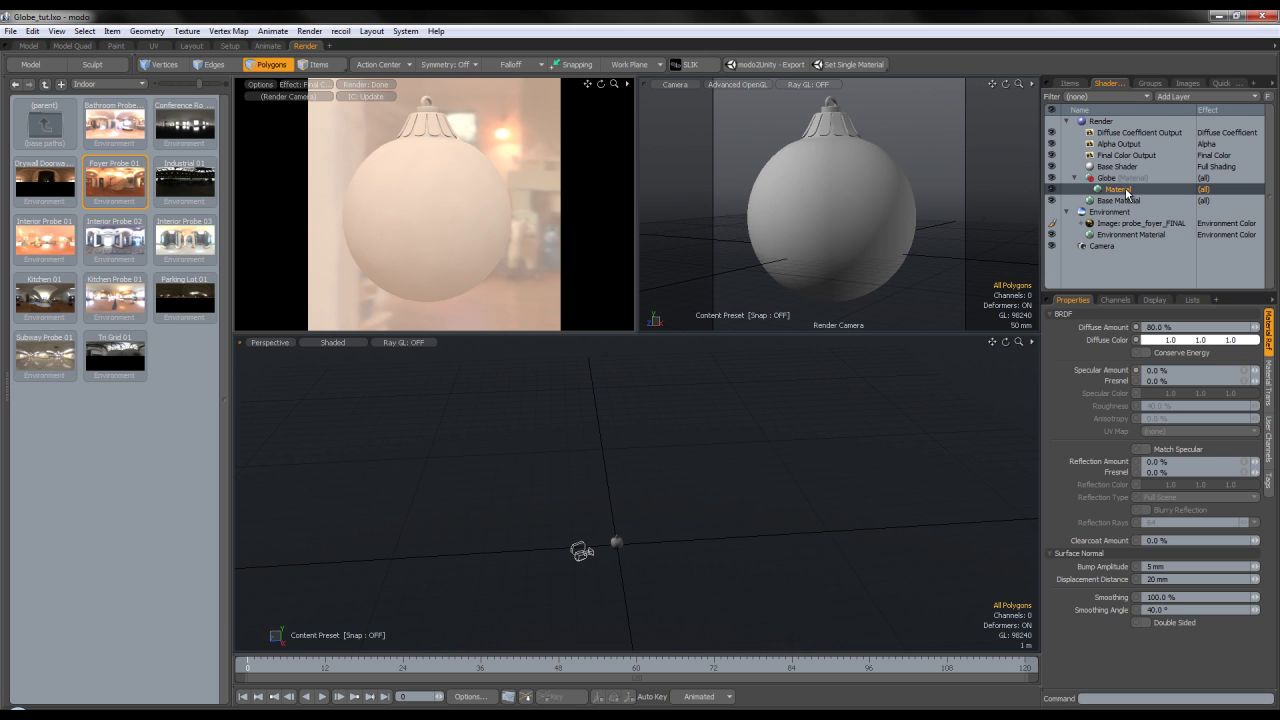
Add a Fur Material layer above the material in the Globe group
click(1195, 96)
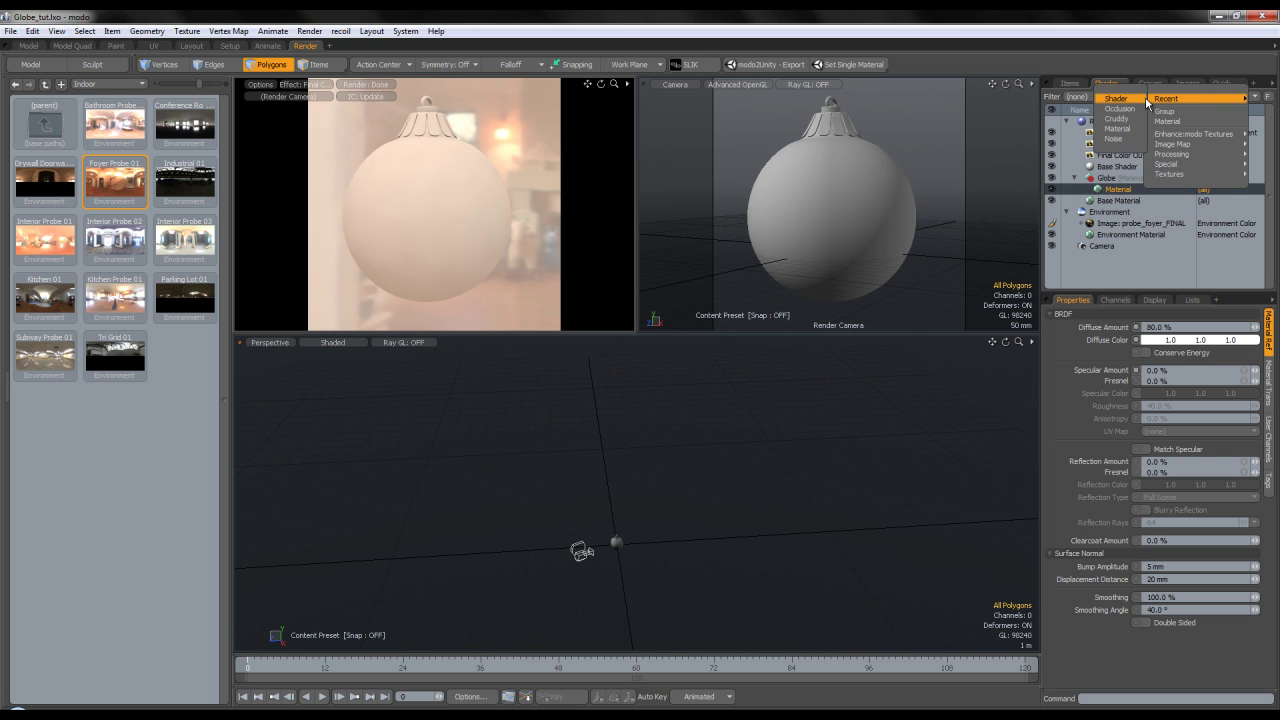
mouse_move(1176, 170)
click(1094, 164)
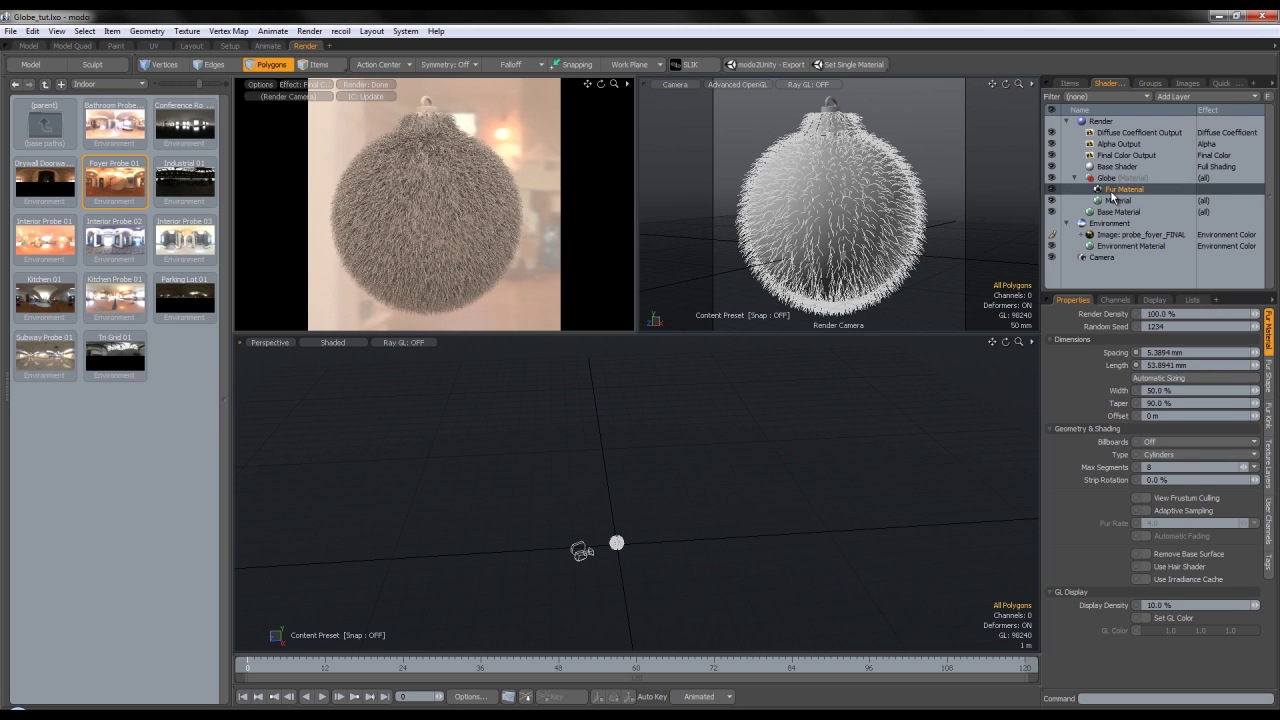
Place the Fur Material in its own group and set that group's scope to Fur
key(ctrl+g)
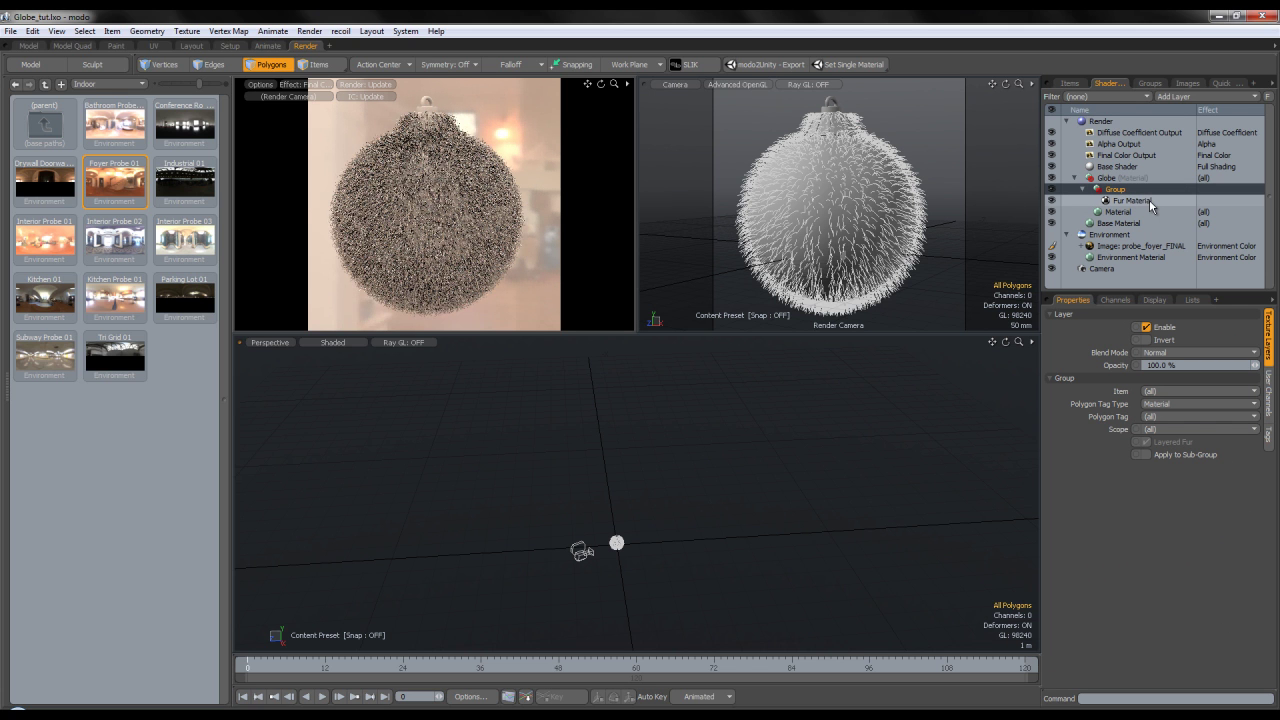
click(1160, 429)
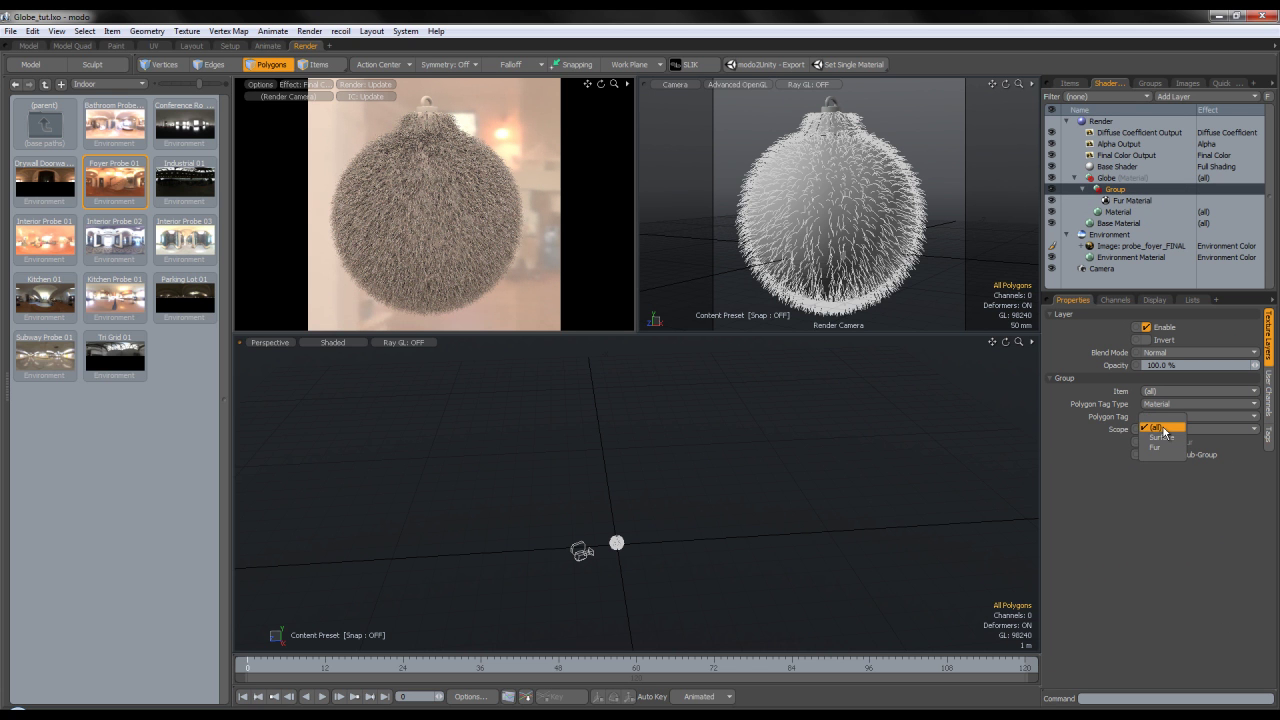
click(1158, 445)
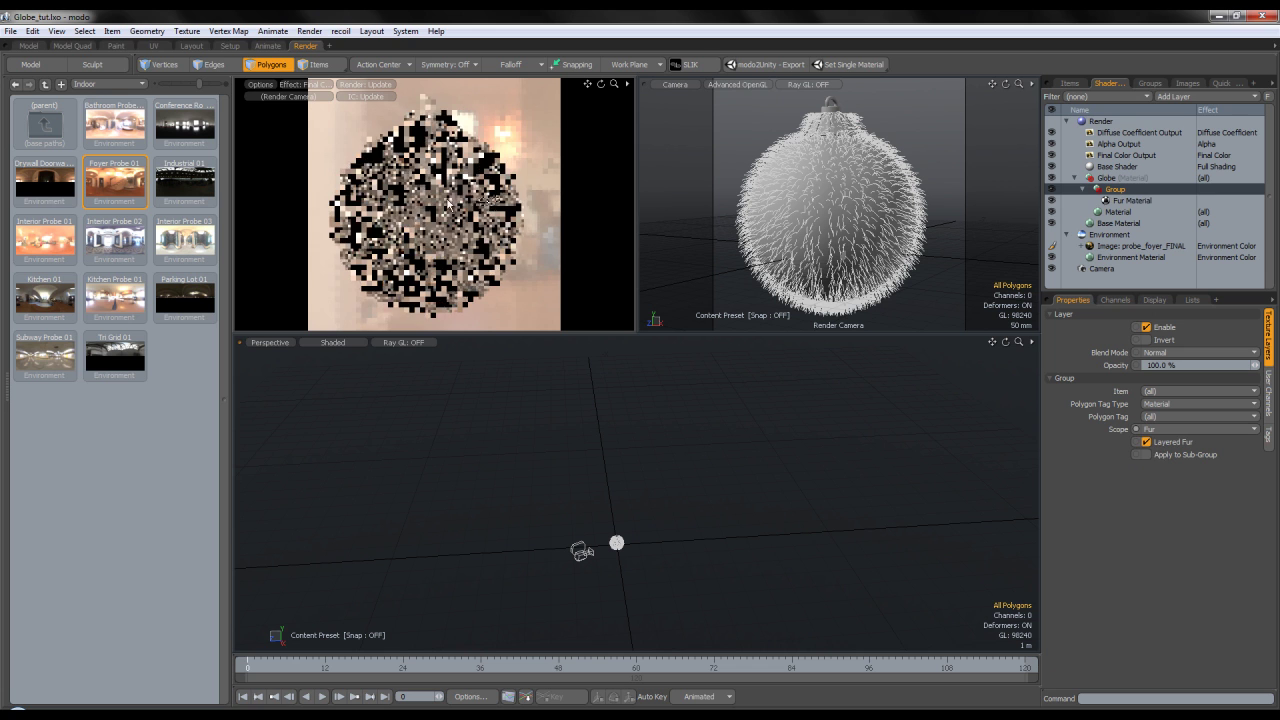
Add a separate Material layer to the group that holds the Fur Material
click(1133, 200)
click(1190, 96)
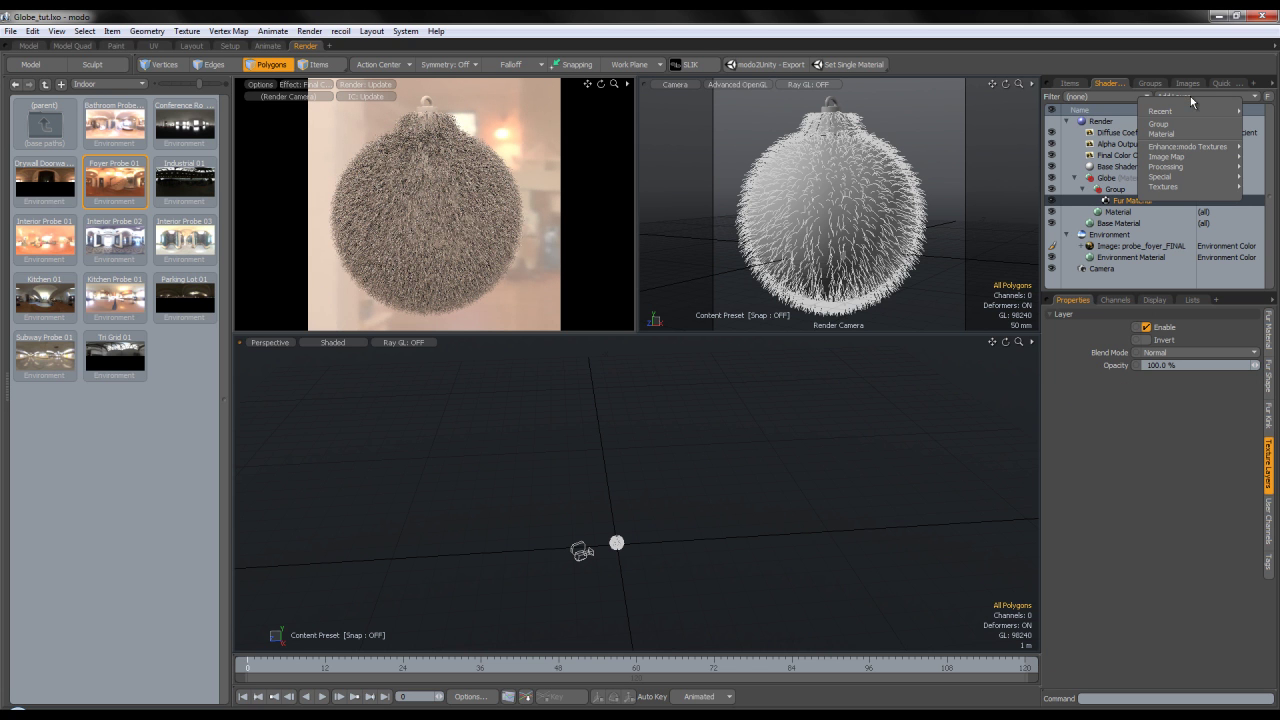
mouse_move(1182, 112)
mouse_move(1170, 168)
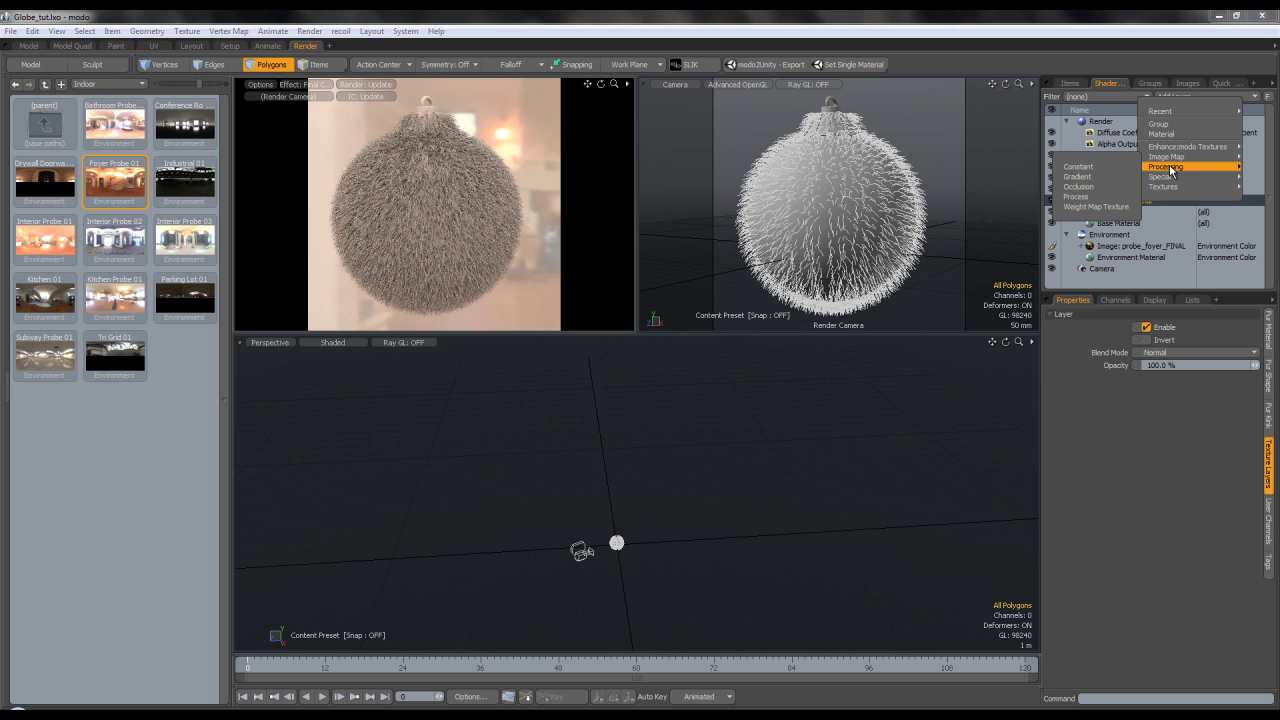
click(1161, 133)
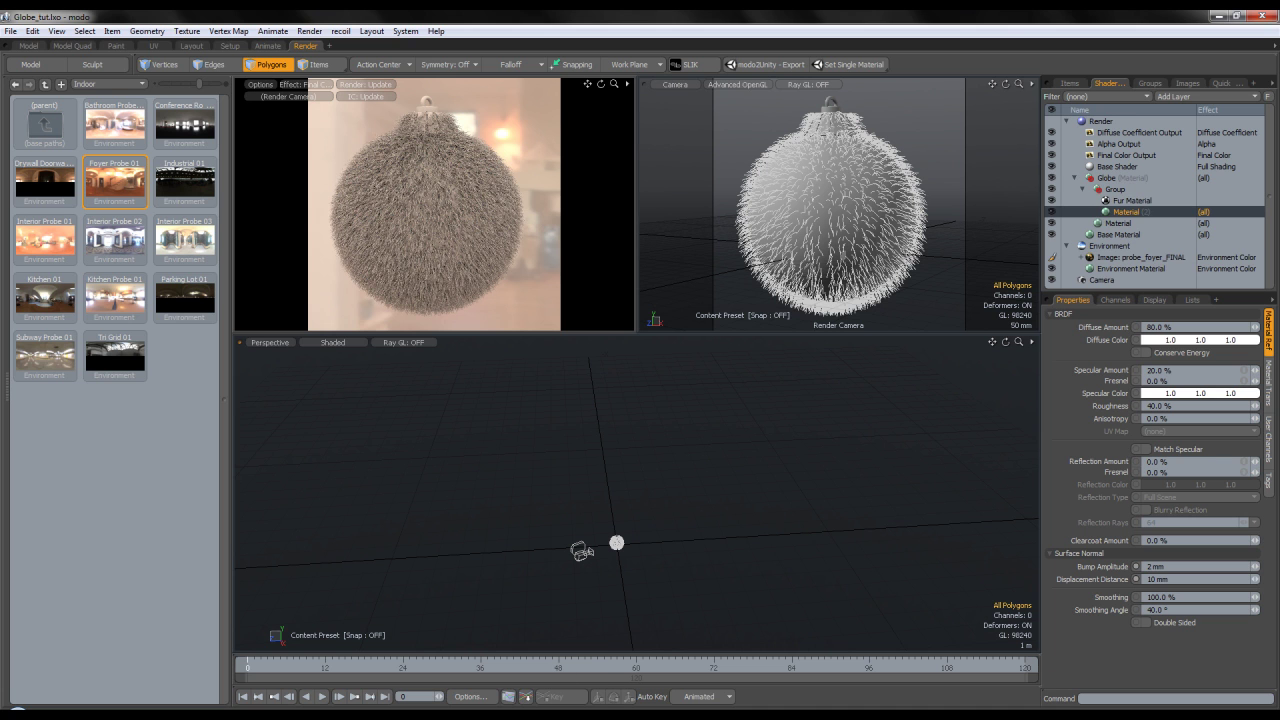
Bring the Tutorial_Mask image from the file browser into the fur group as a layer above the Fur Material
mouse_move(454, 712)
click(530, 662)
drag(805, 108, 1195, 200)
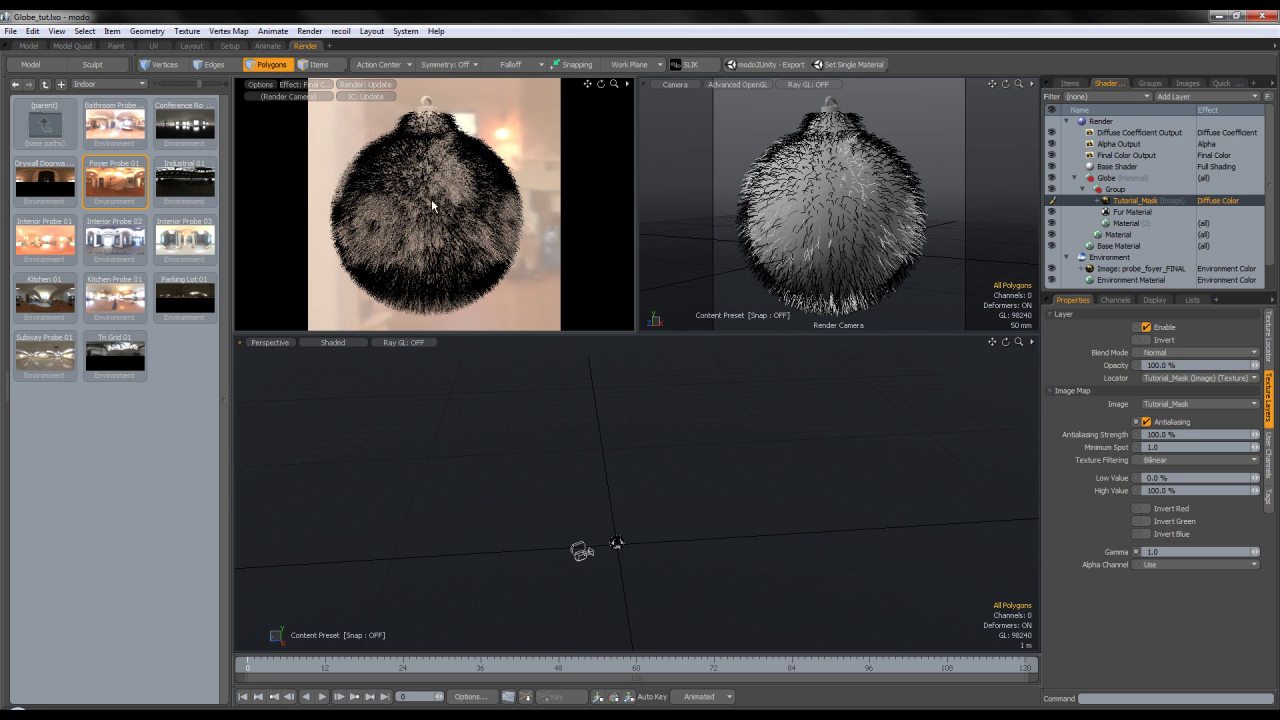
Set the effect of the Tutorial_Mask layer to Fur Length
click(1238, 203)
mouse_move(1233, 258)
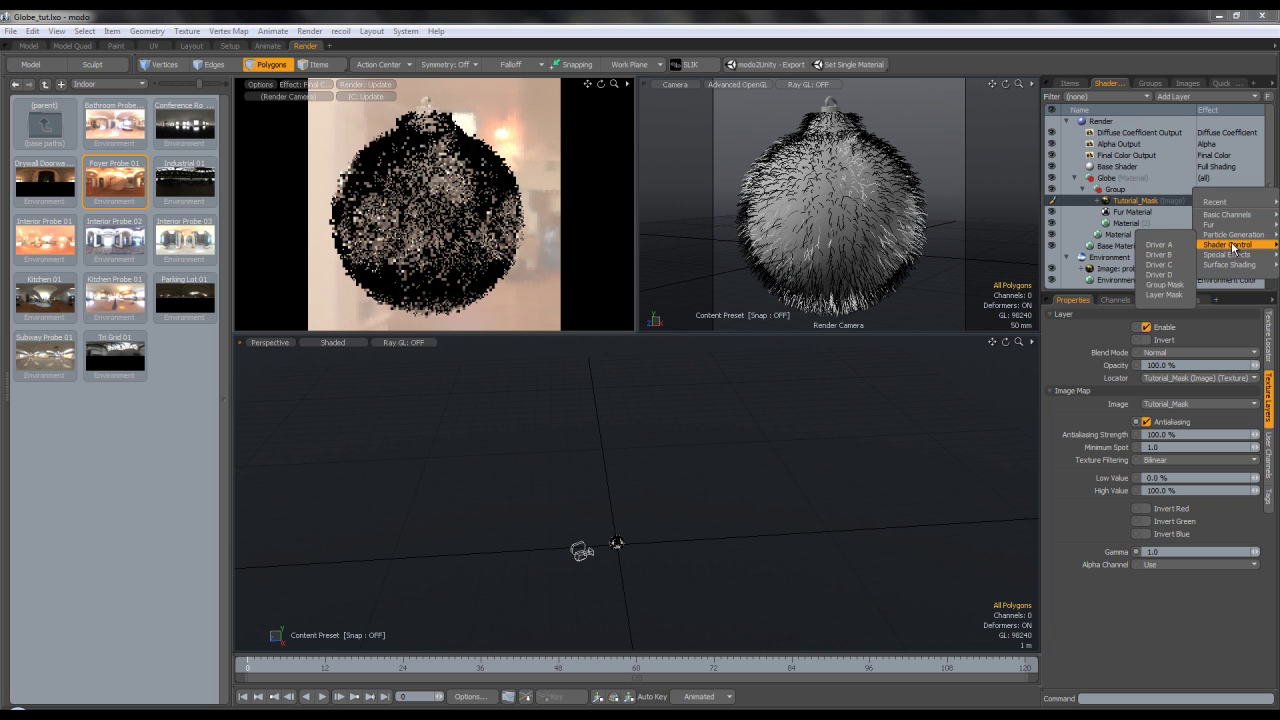
mouse_move(1210, 224)
click(1156, 302)
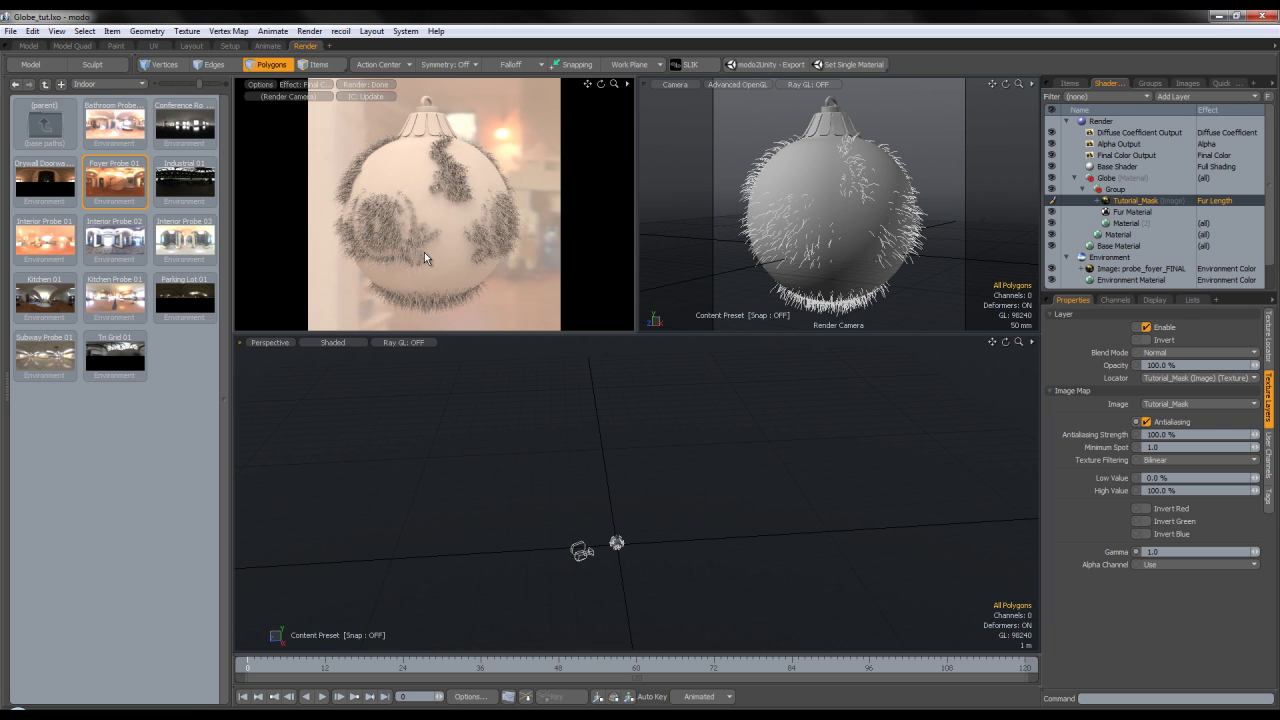
alt+drag(383, 226, 455, 225)
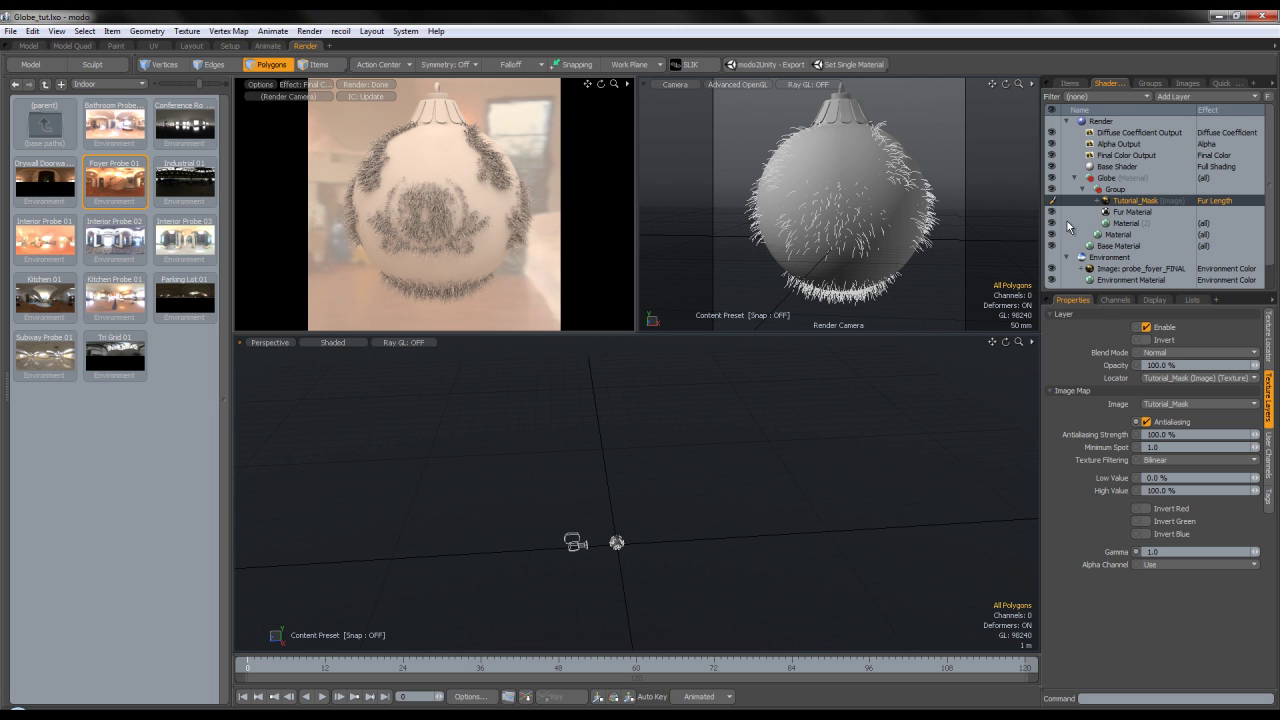
Compare Fur Density with Fur Length as the Tutorial_Mask layer's effect, keeping Fur Length
click(1213, 202)
mouse_move(1210, 204)
mouse_move(1212, 228)
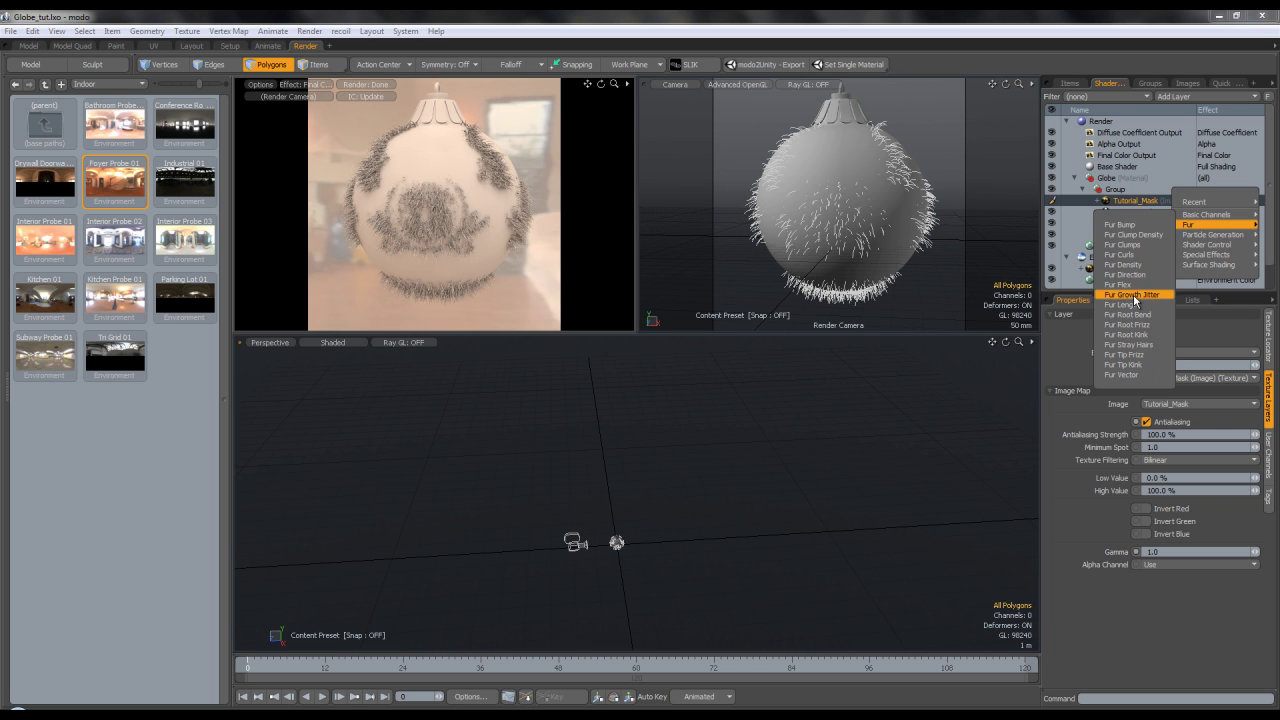
click(1124, 264)
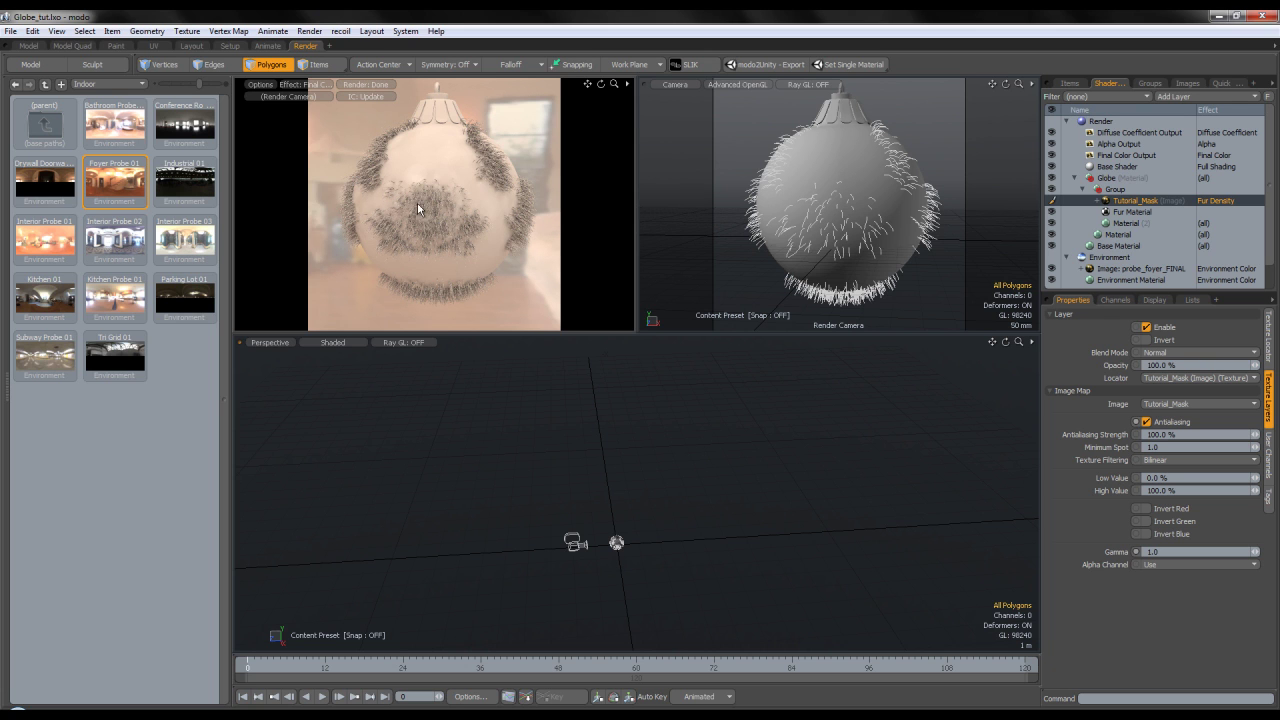
click(1215, 200)
mouse_move(1195, 199)
click(1139, 209)
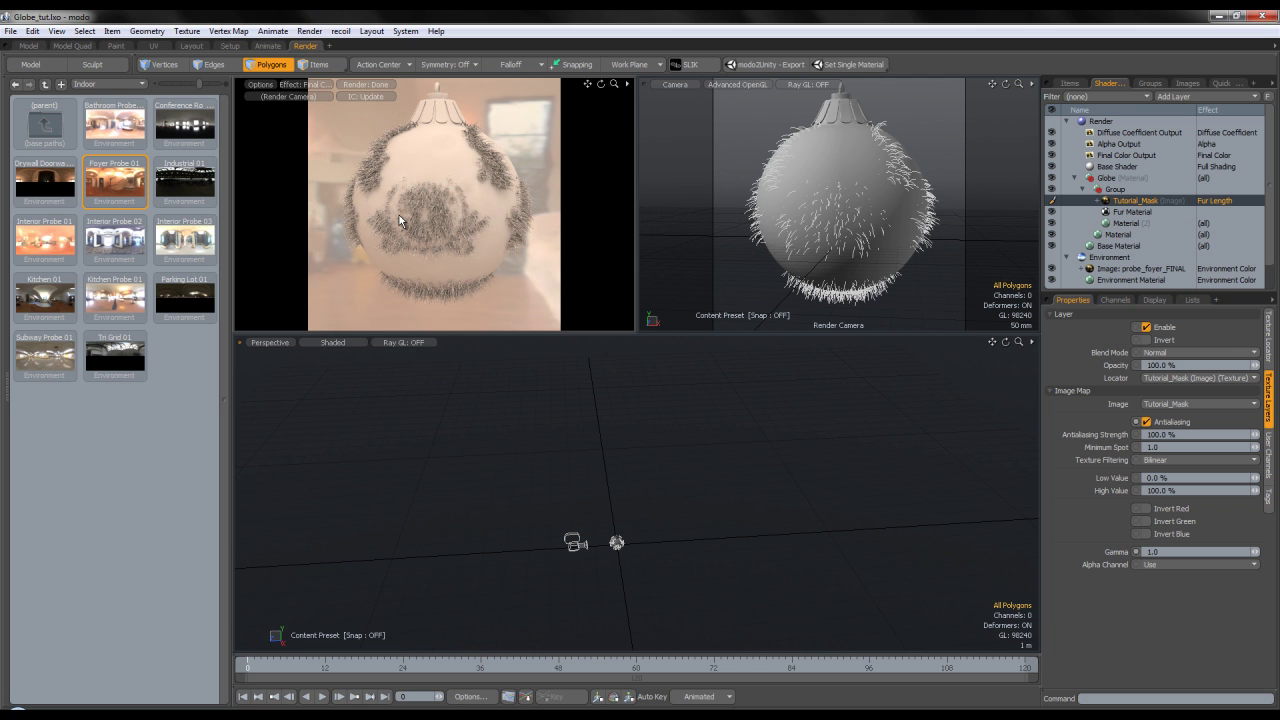
Set the fur group material's diffuse amount to 0% and the globe material's diffuse colour to red (0.38, 0.0, 0.0)
click(1135, 222)
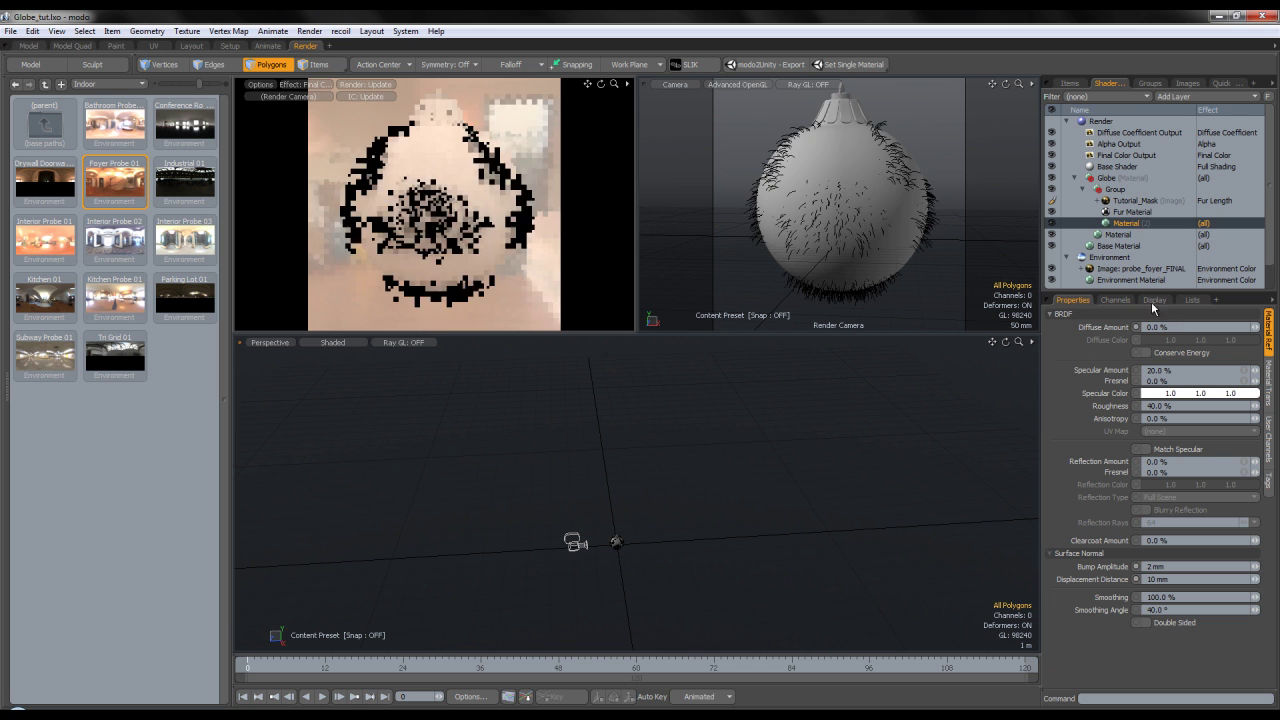
click(1150, 234)
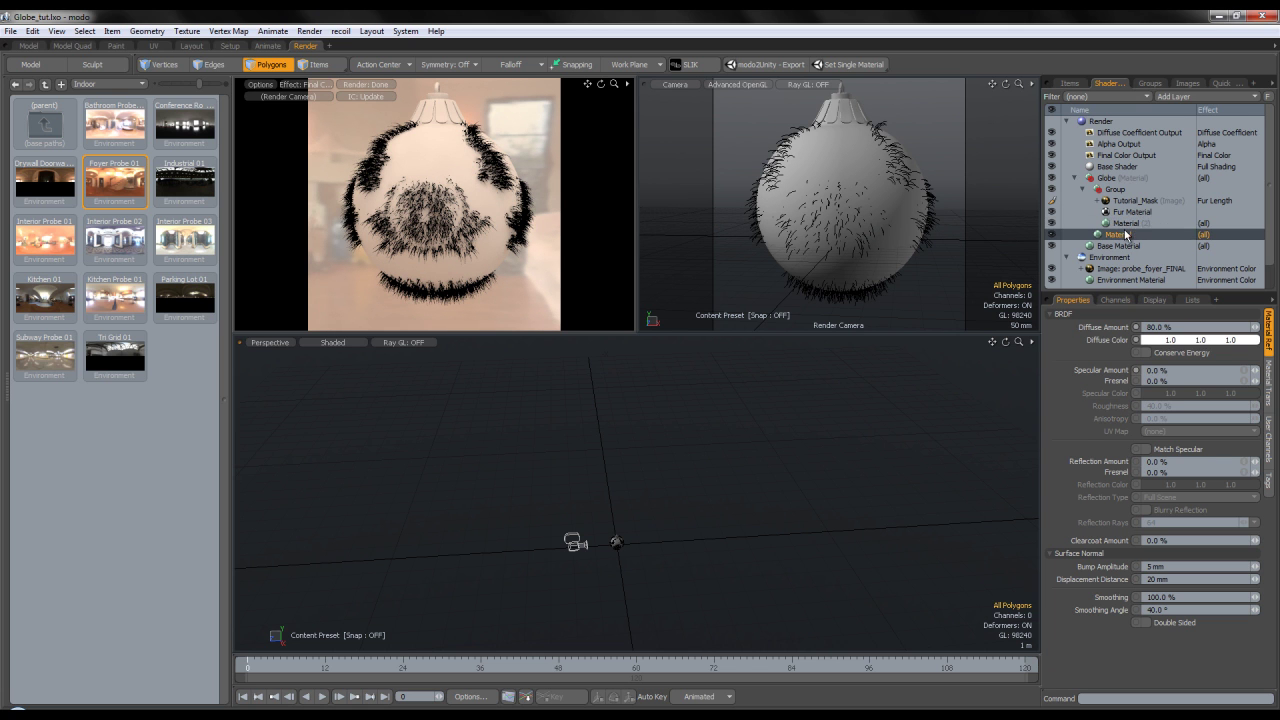
click(1136, 342)
mouse_move(1033, 279)
mouse_down()
mouse_move(1070, 257)
mouse_move(1076, 272)
mouse_move(1072, 262)
mouse_up()
drag(986, 354, 952, 354)
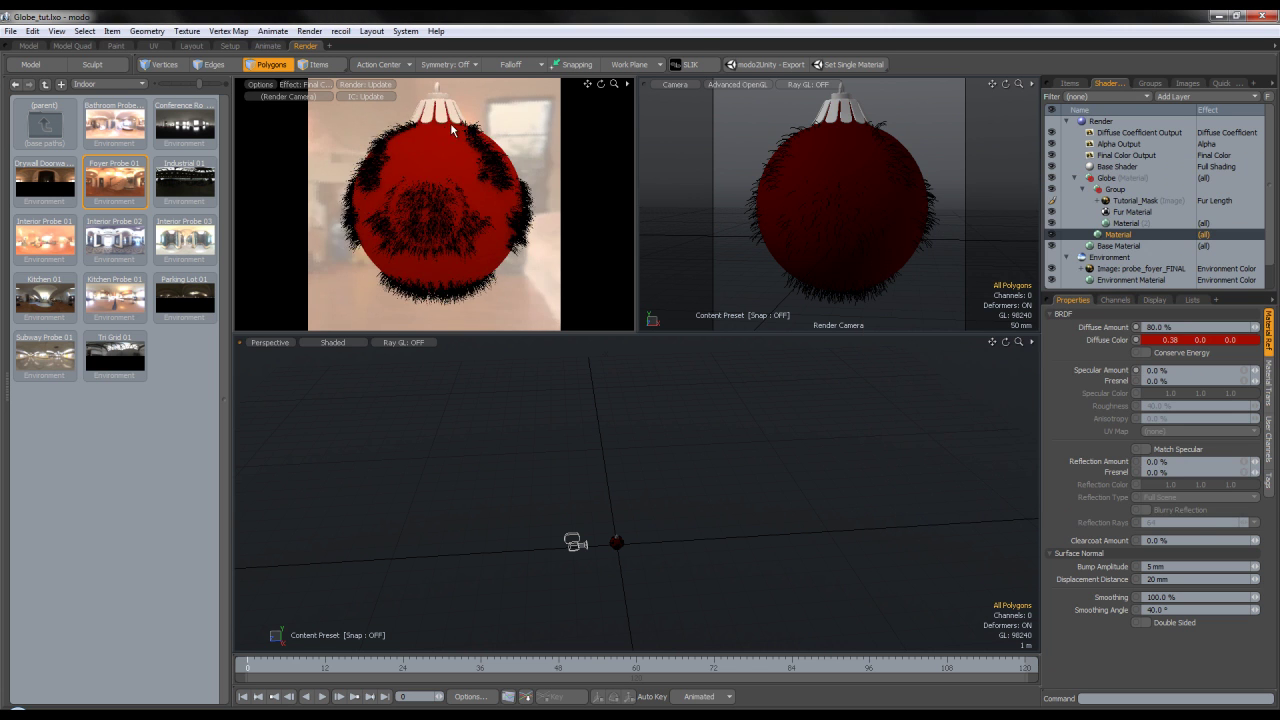
Assign a new material named Cap to all polygons of the Cap mesh and save the scene
click(1070, 83)
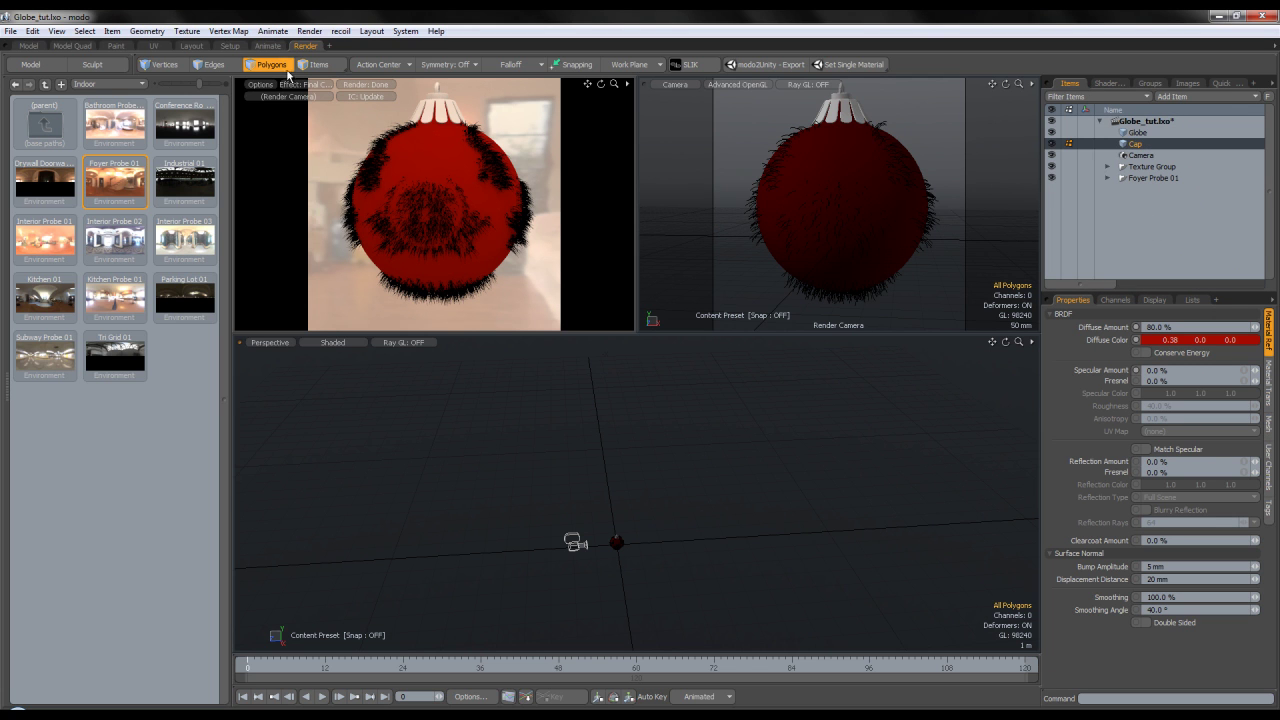
key(bracketleft)
text(mC)
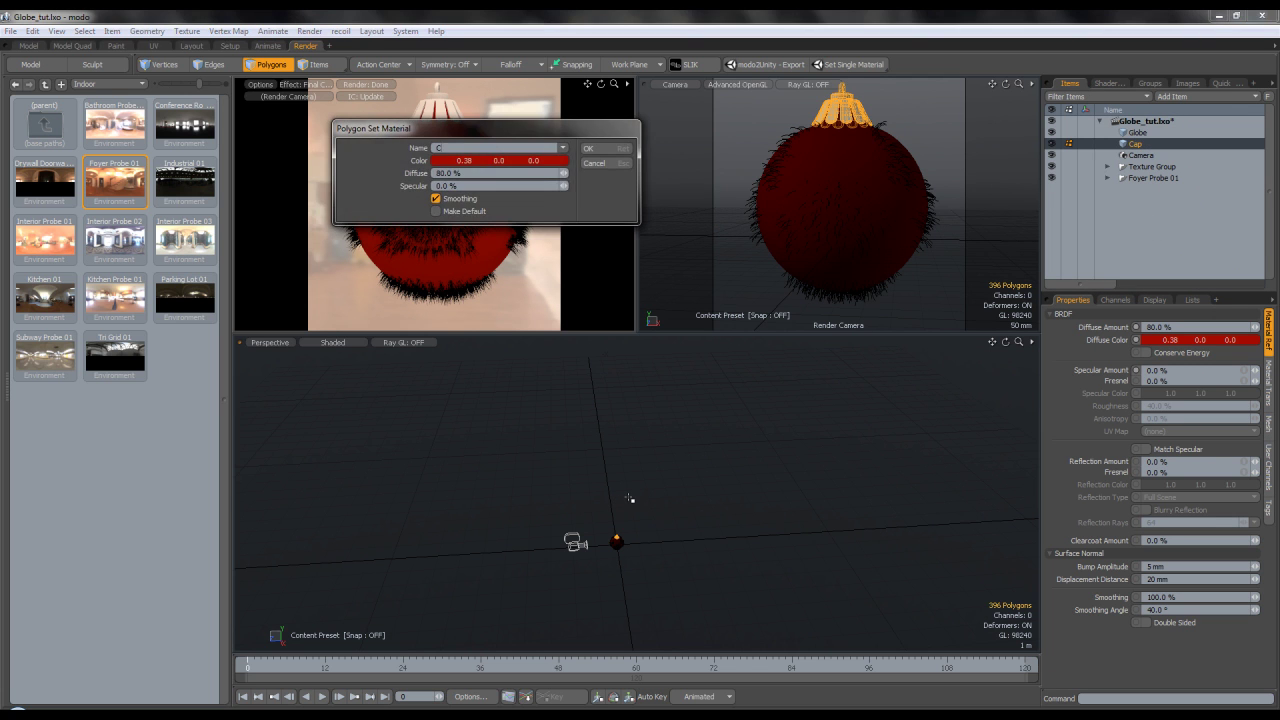
key(Return)
key(ctrl+s)
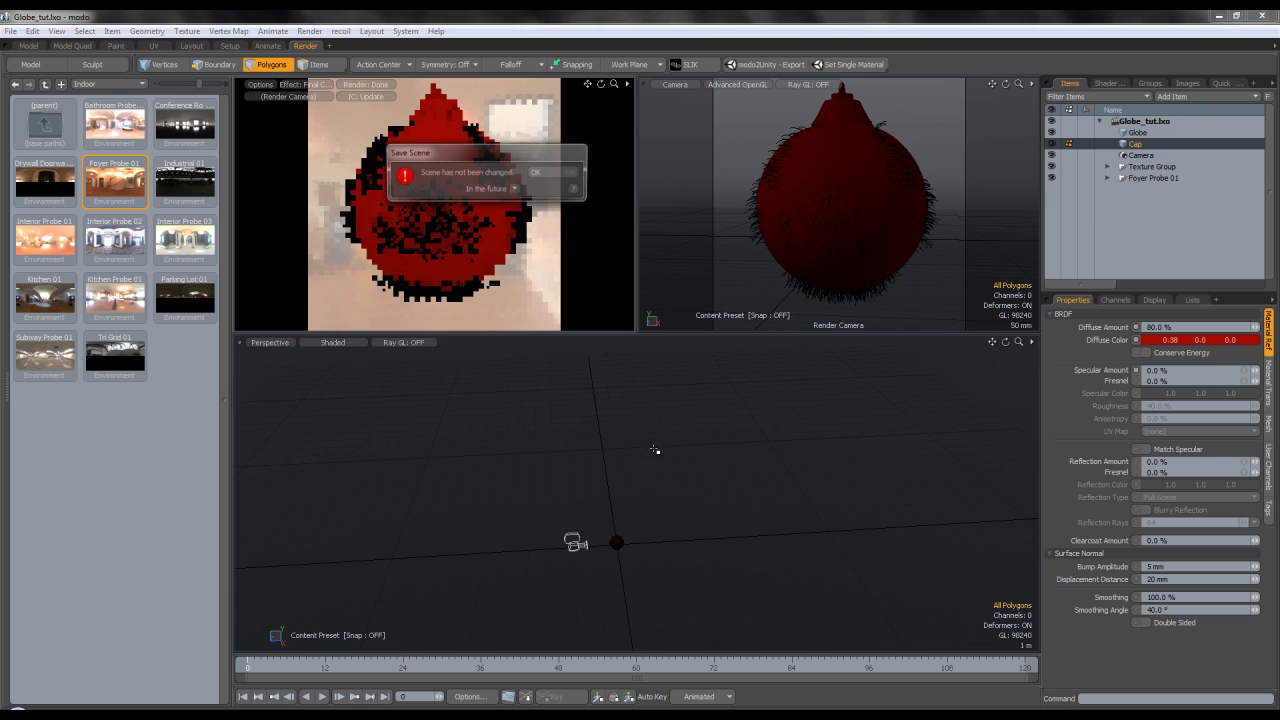
click(545, 173)
Set the diffuse amount of the material in the Cap group to 10%
click(1108, 83)
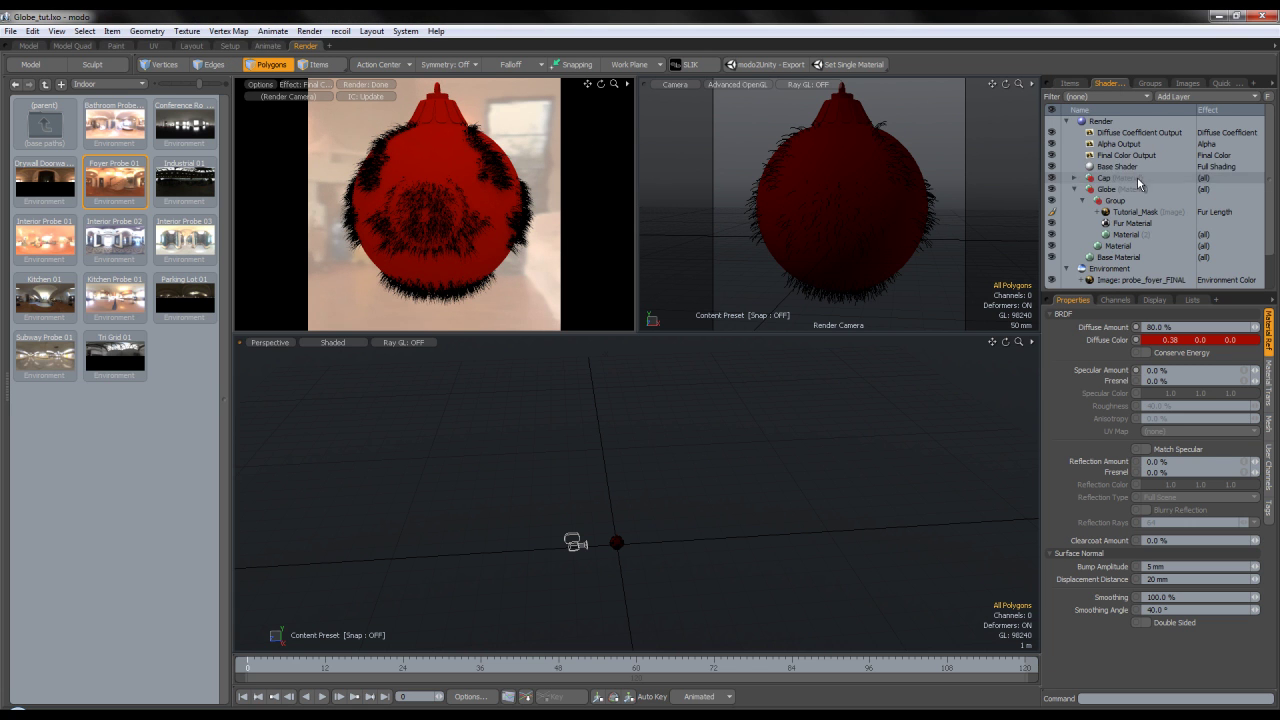
click(1112, 190)
click(1104, 178)
click(1075, 189)
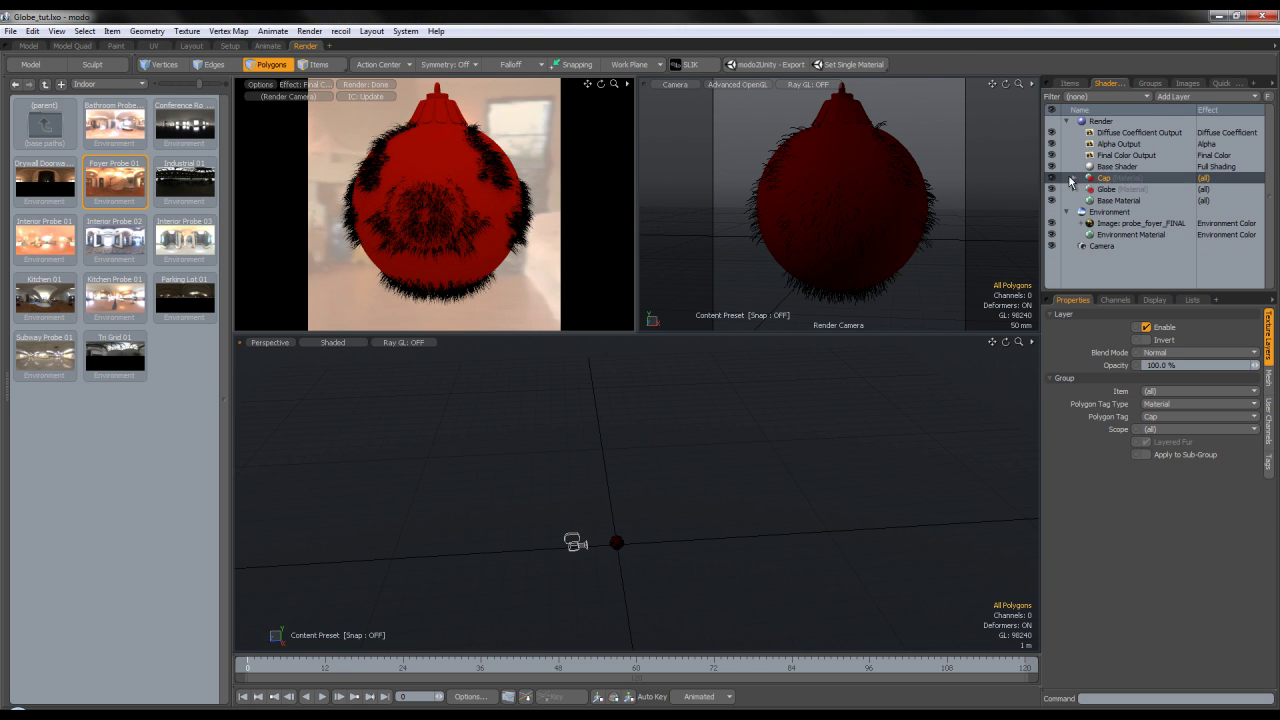
click(1074, 179)
click(1117, 189)
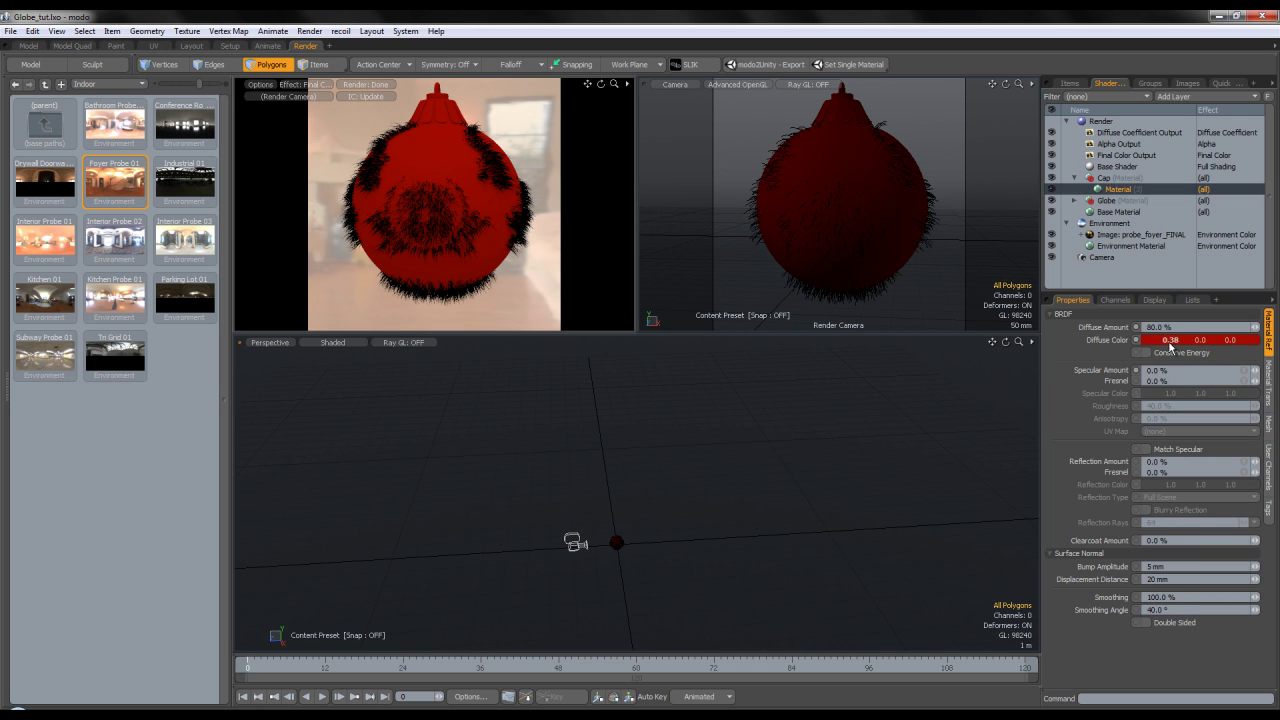
drag(1186, 330, 1150, 331)
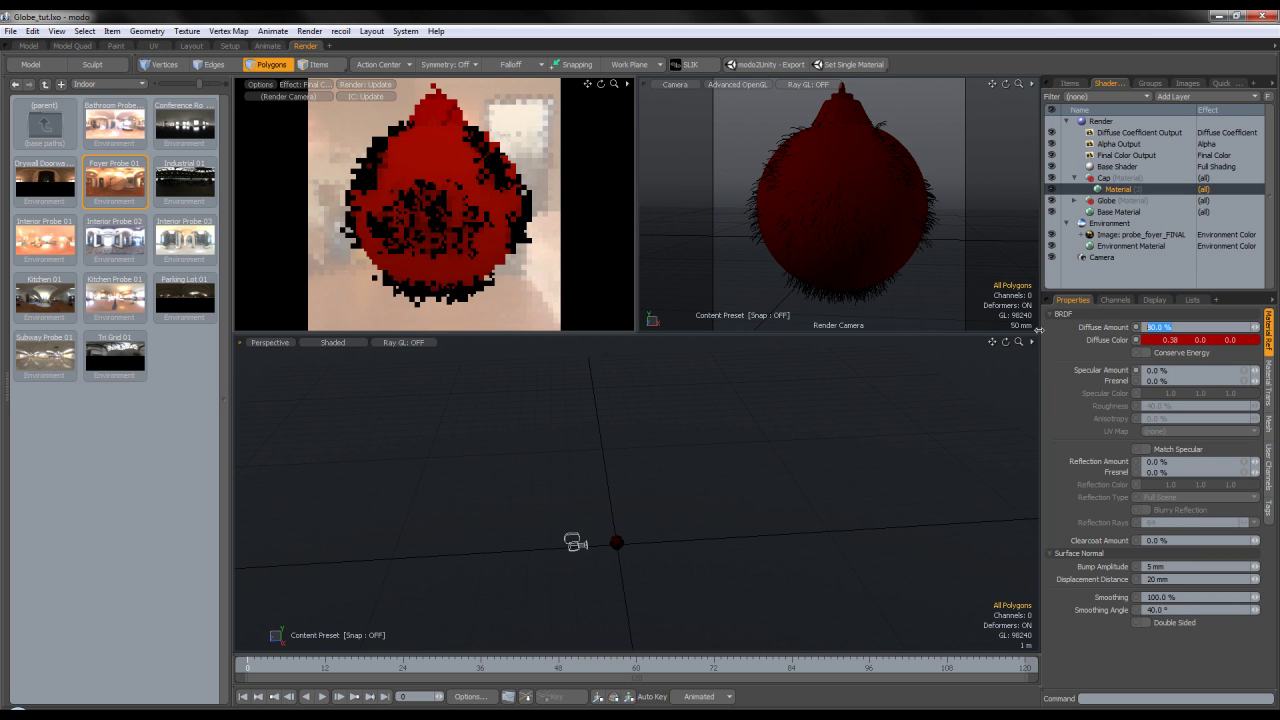
Set the Cap material's diffuse colour to a dark grey of 0.04, 0.04, 0.04
click(1152, 341)
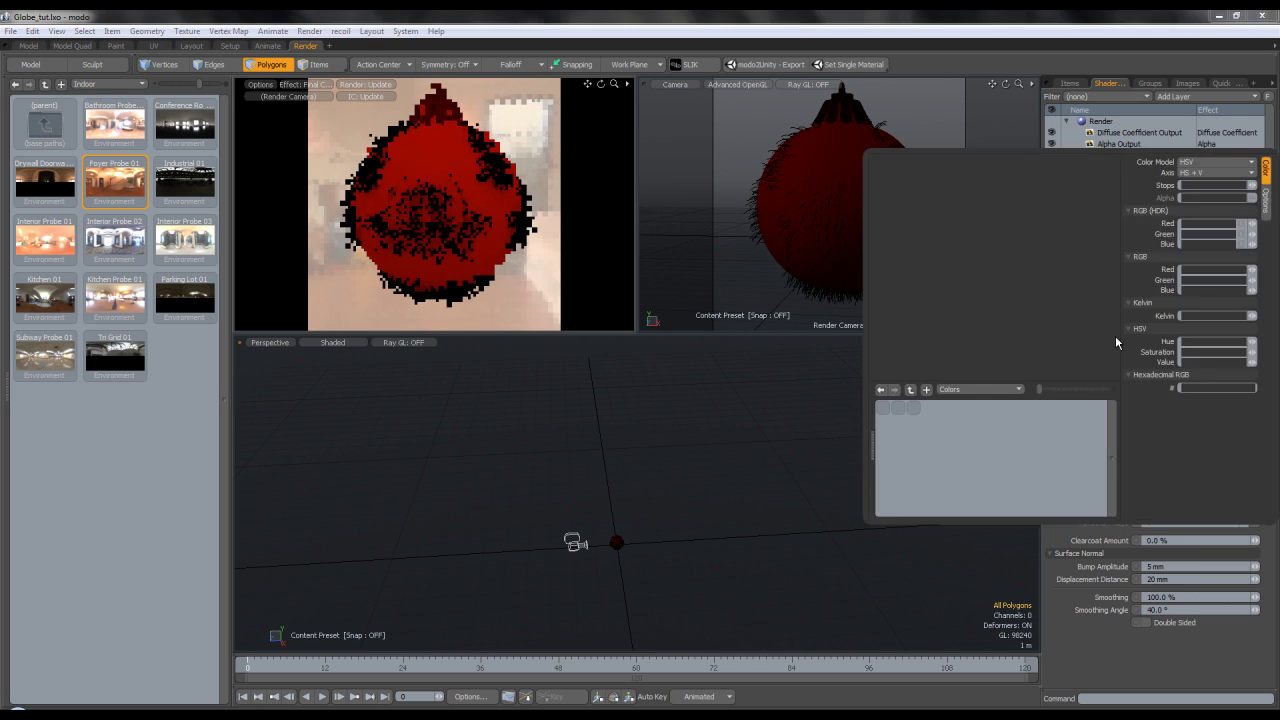
drag(1032, 305, 977, 241)
drag(905, 362, 883, 362)
drag(975, 243, 977, 251)
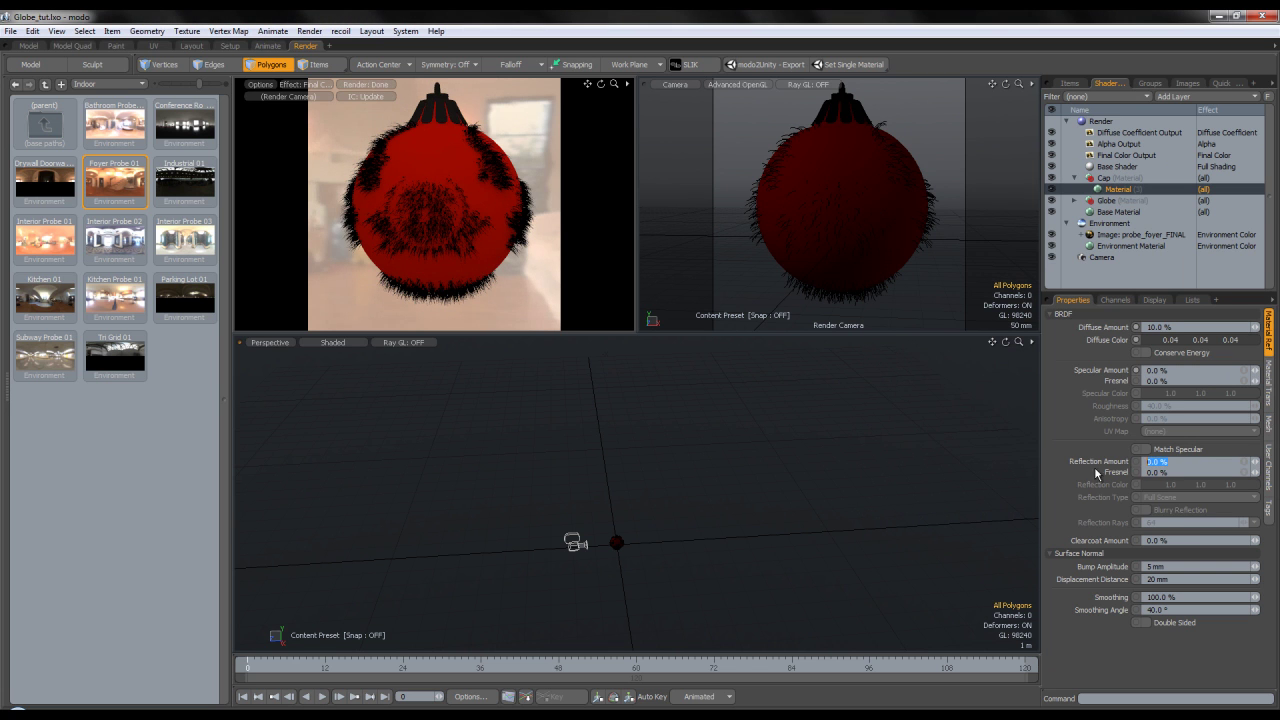
Set the Cap material's reflection amount and reflection Fresnel both to 30%
text(30)
key(Return)
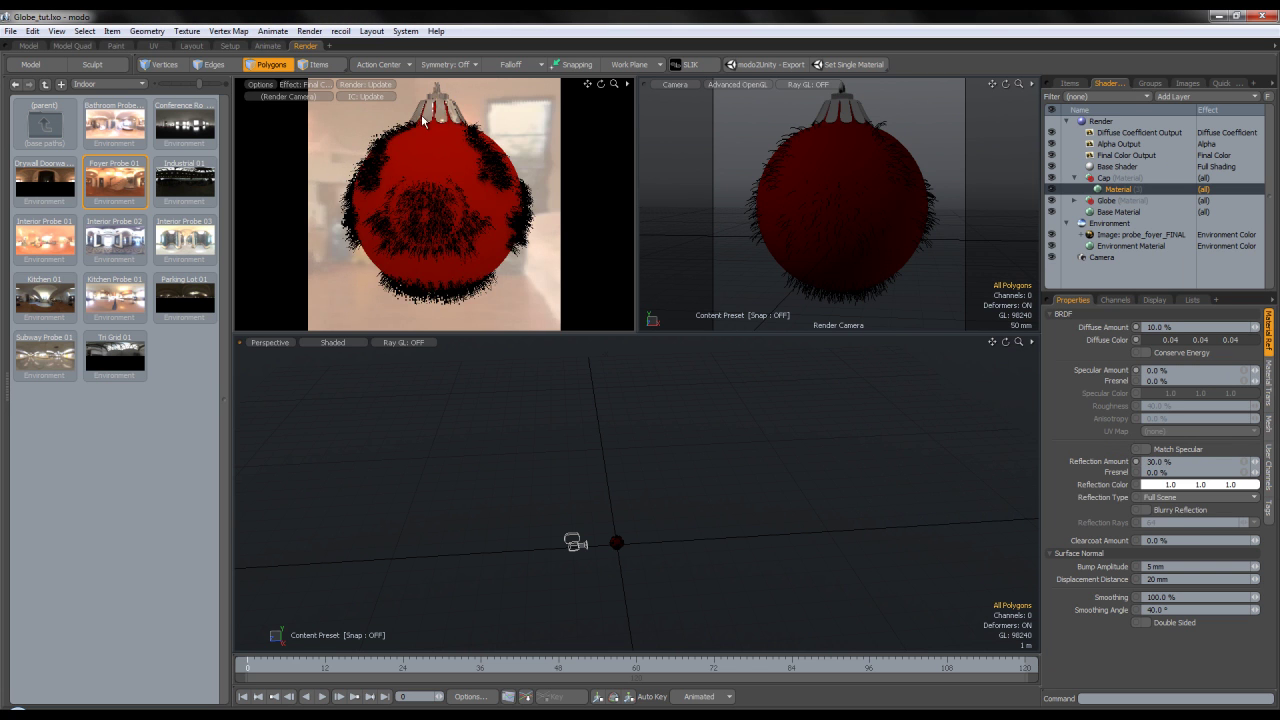
text(90)
key(Return)
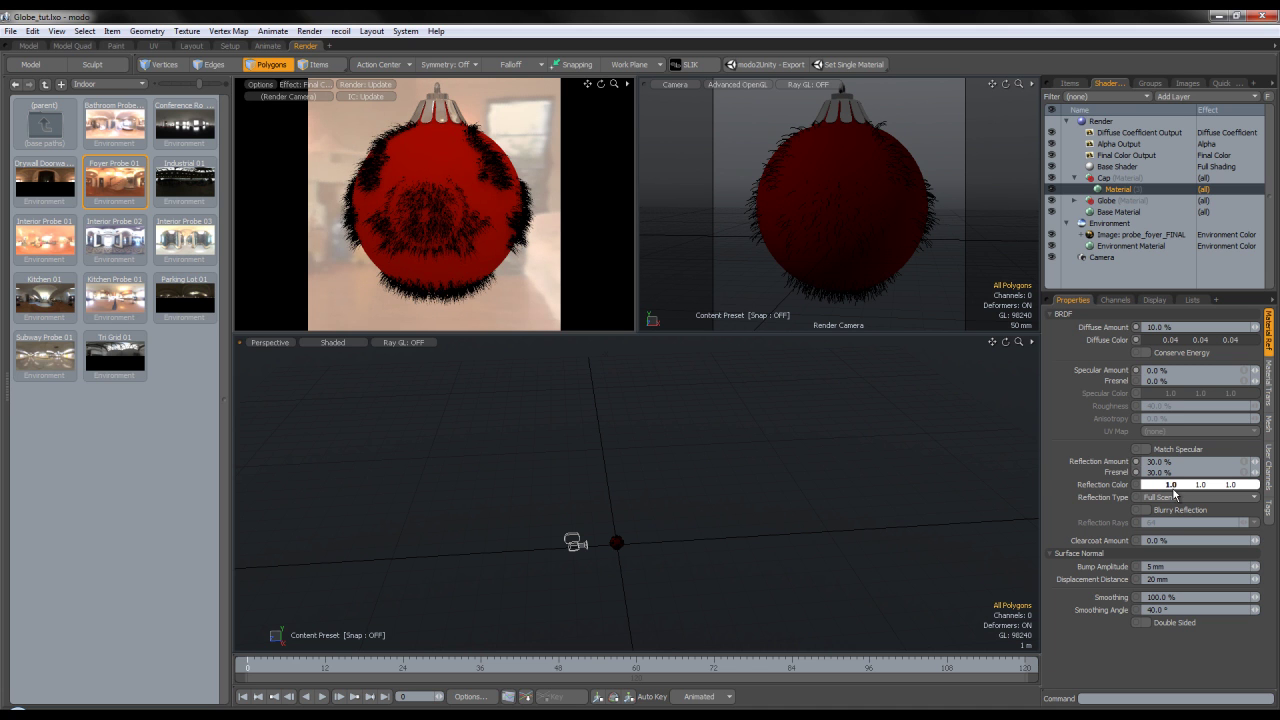
Give the Cap material blurry reflections with 10% roughness and an 85% reflection amount, with Conserve Energy enabled
click(1097, 404)
text(10)
key(Return)
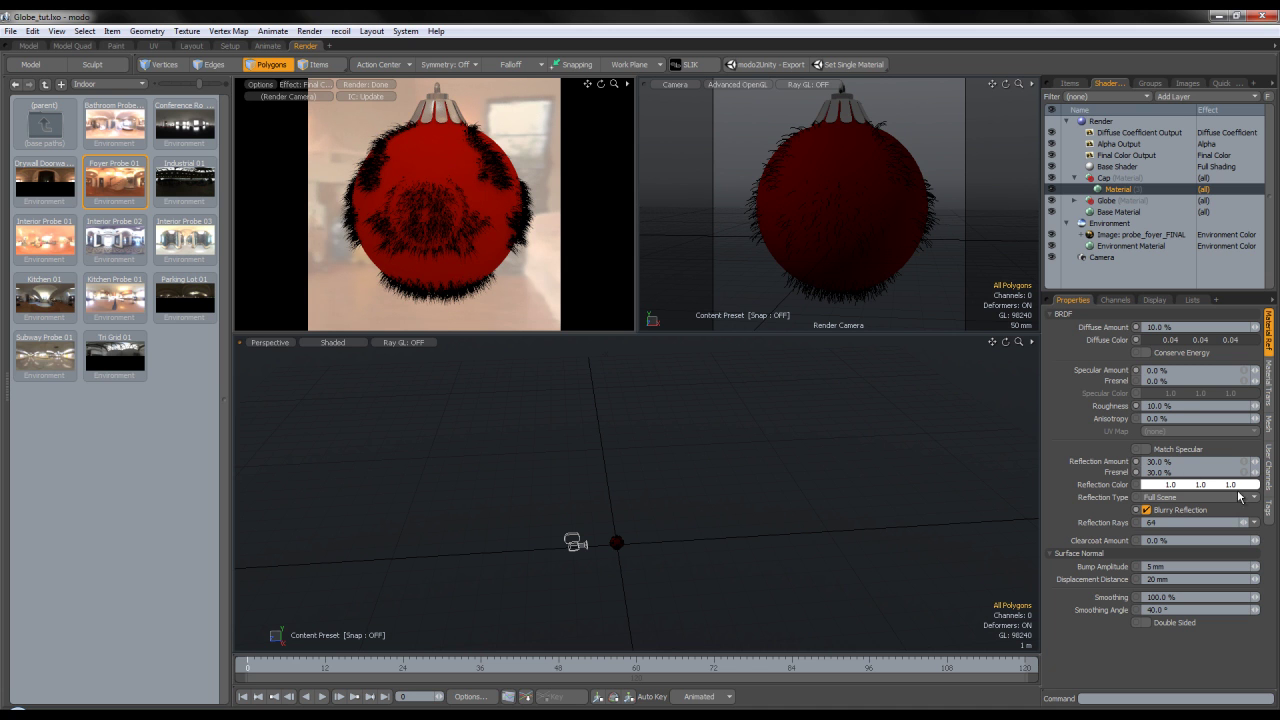
text(85)
key(Return)
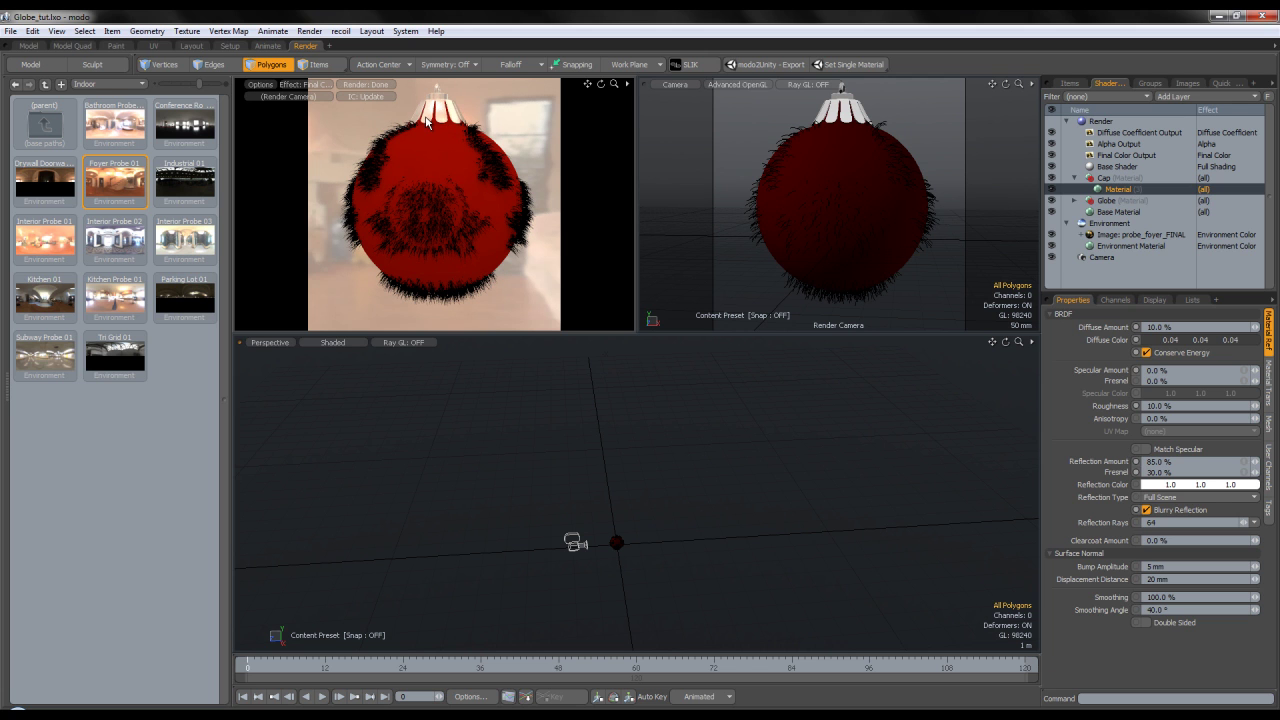
Rotate the environment's probe_foyer_FINAL image to -207° about Y through its texture locator
click(1141, 234)
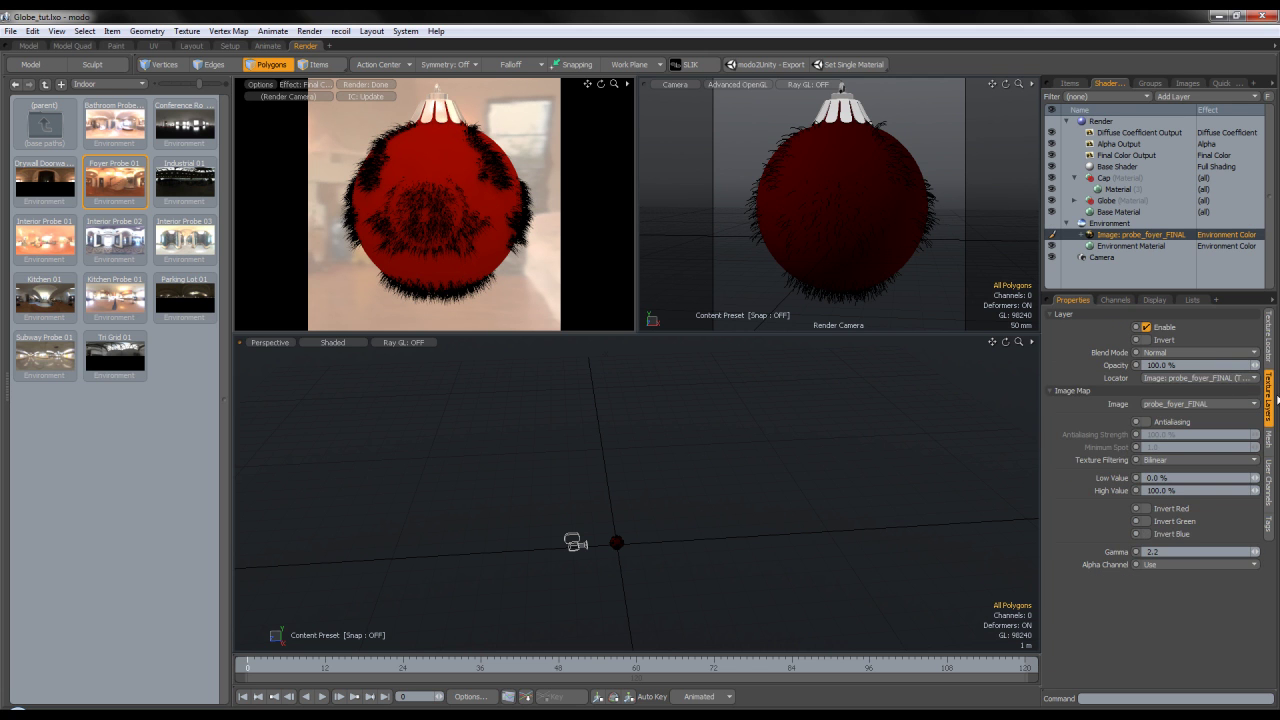
click(1268, 338)
click(1155, 233)
click(1267, 340)
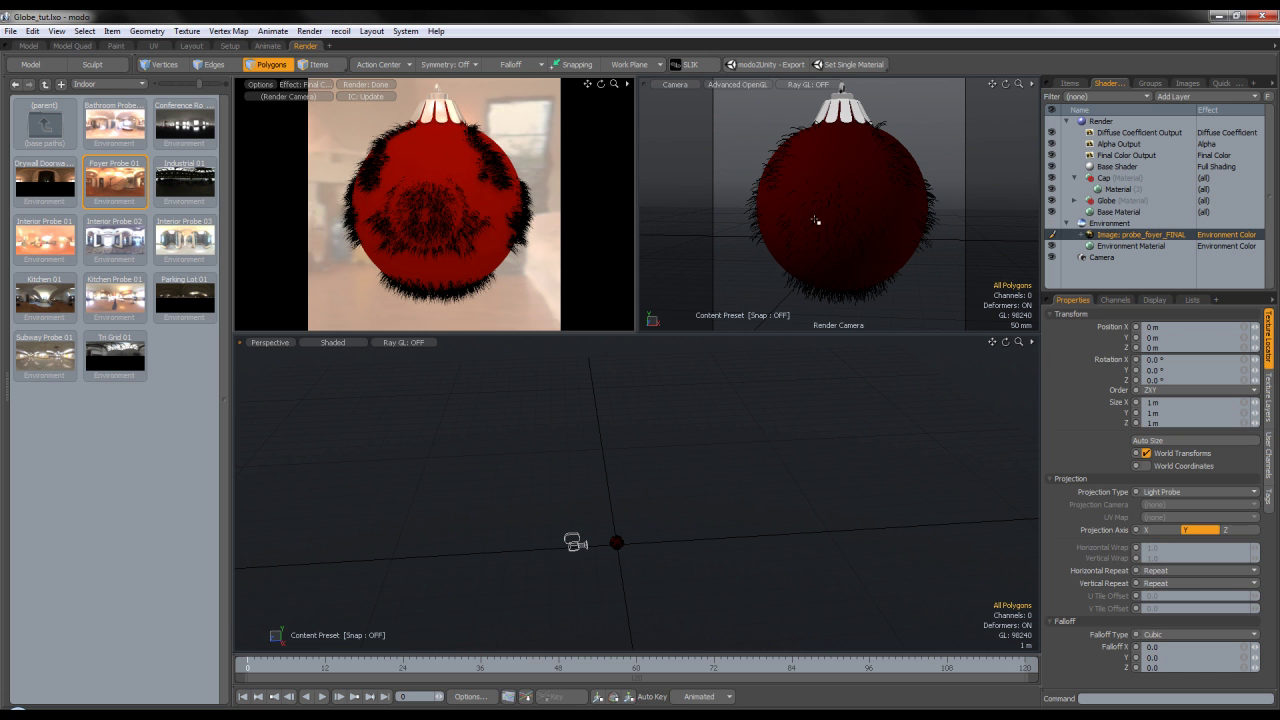
drag(1258, 372, 1053, 372)
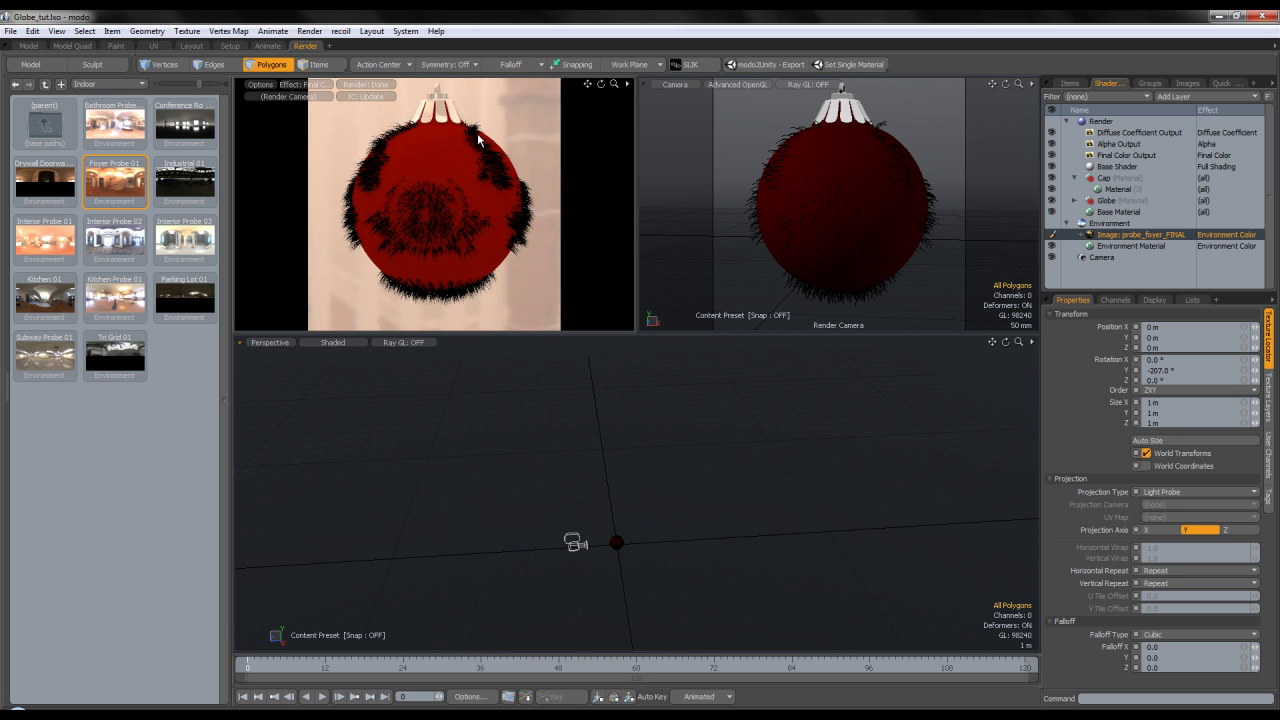
Set the roughness of the material in the Cap group to 5%
click(1118, 212)
click(1106, 200)
click(1118, 189)
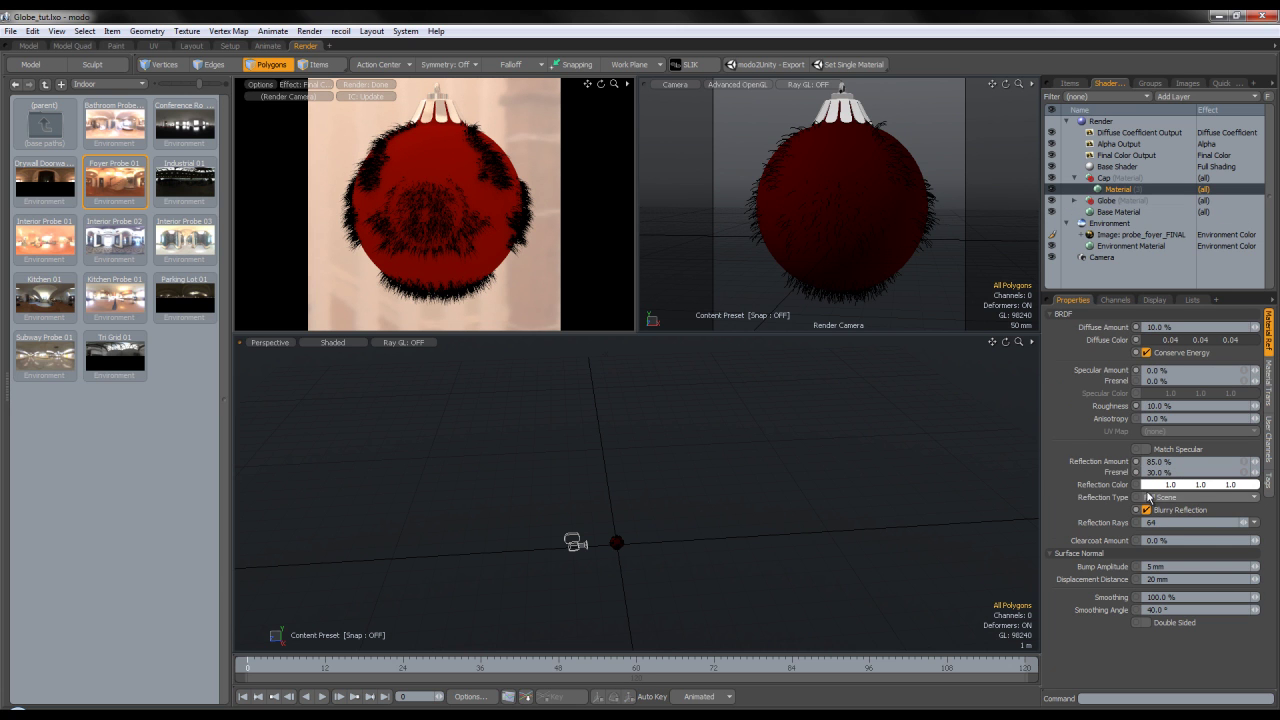
text(5)
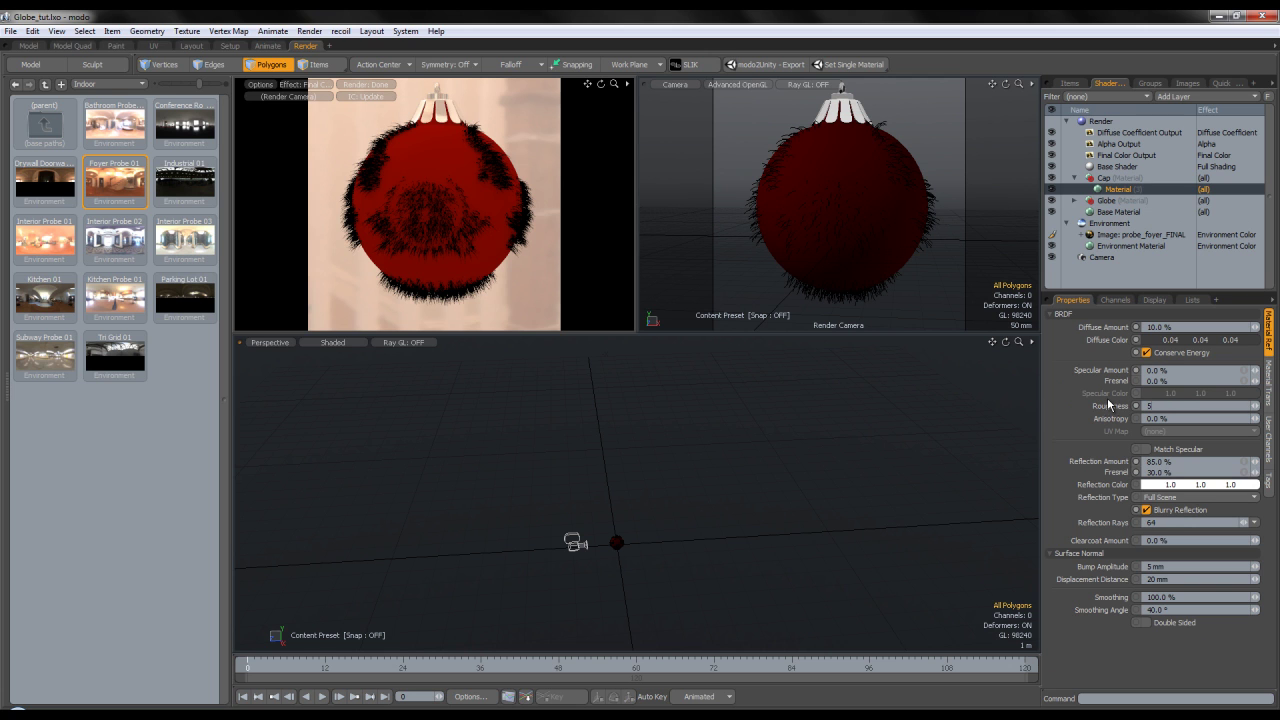
key(Return)
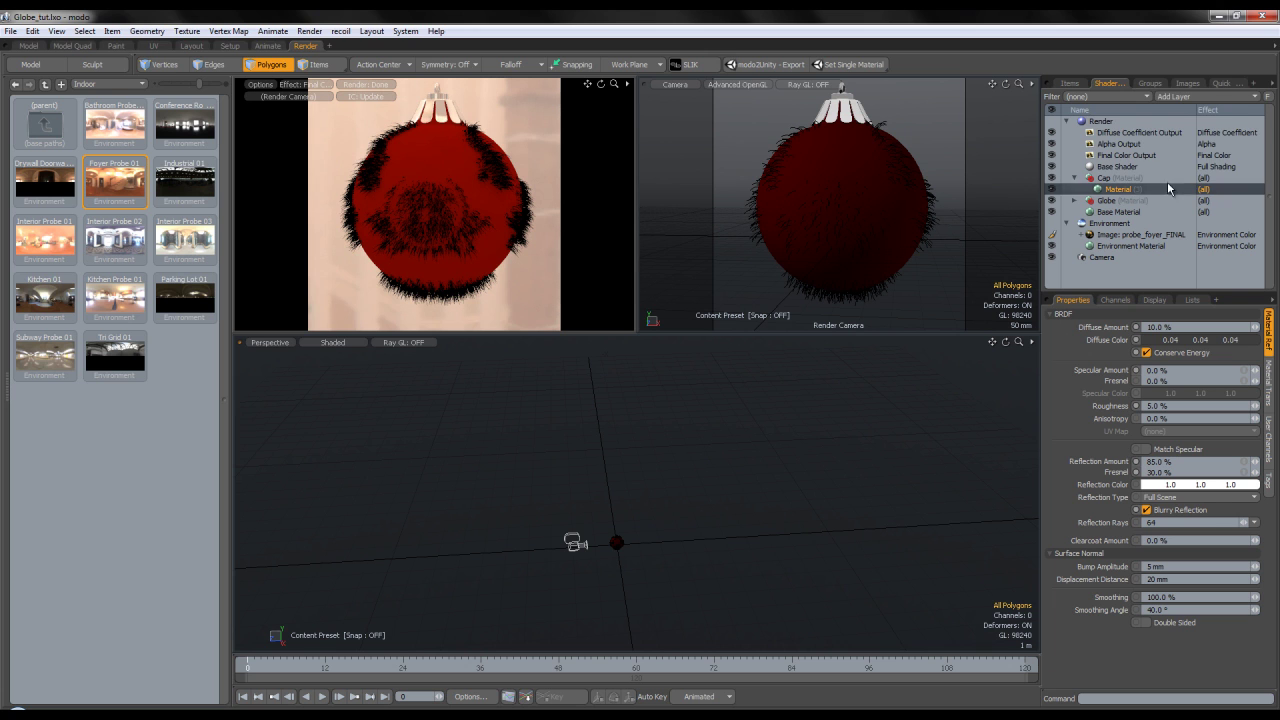
Add a Noise texture above the material in the Cap group and set its effect to Bump
click(1198, 96)
mouse_move(1200, 103)
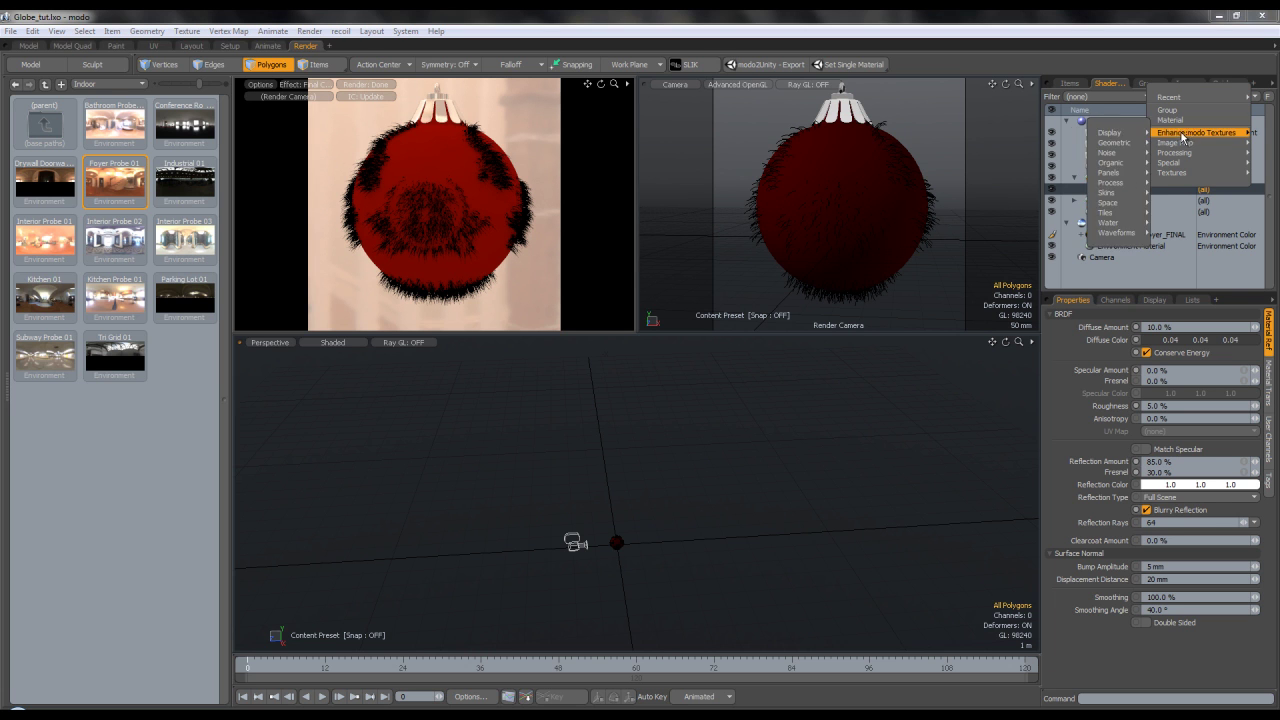
mouse_move(1176, 165)
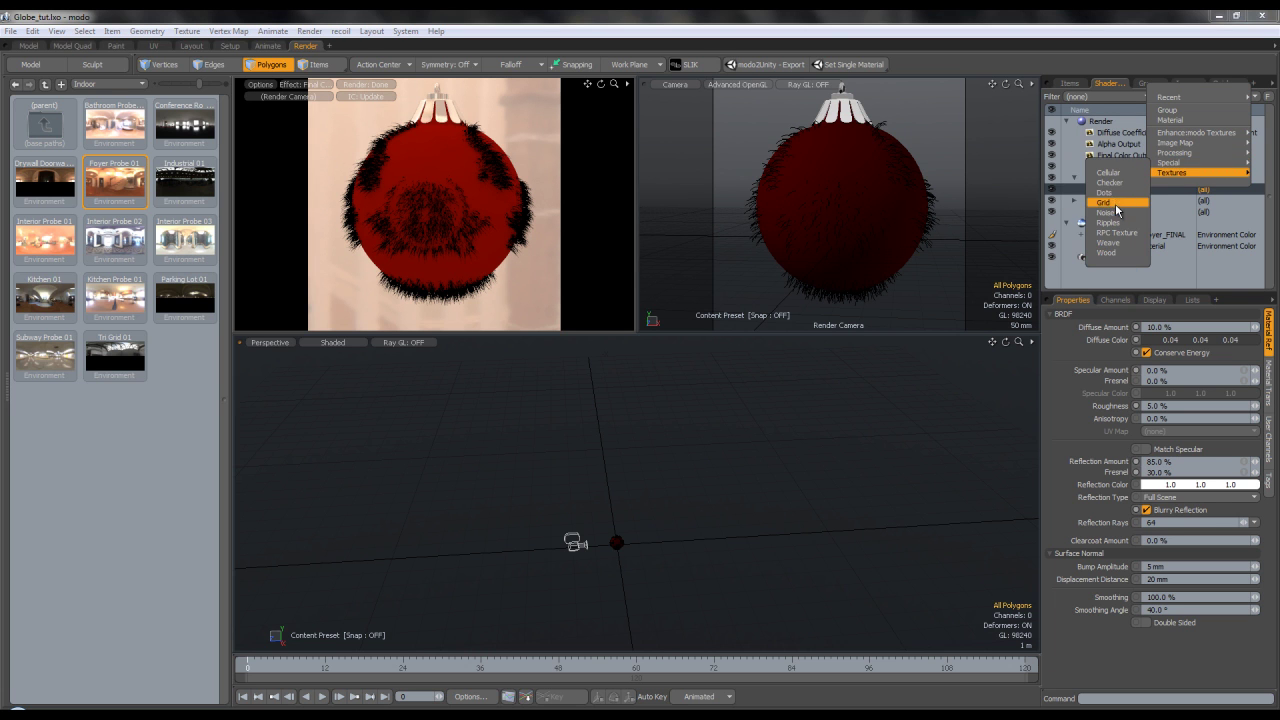
click(1118, 212)
click(1271, 350)
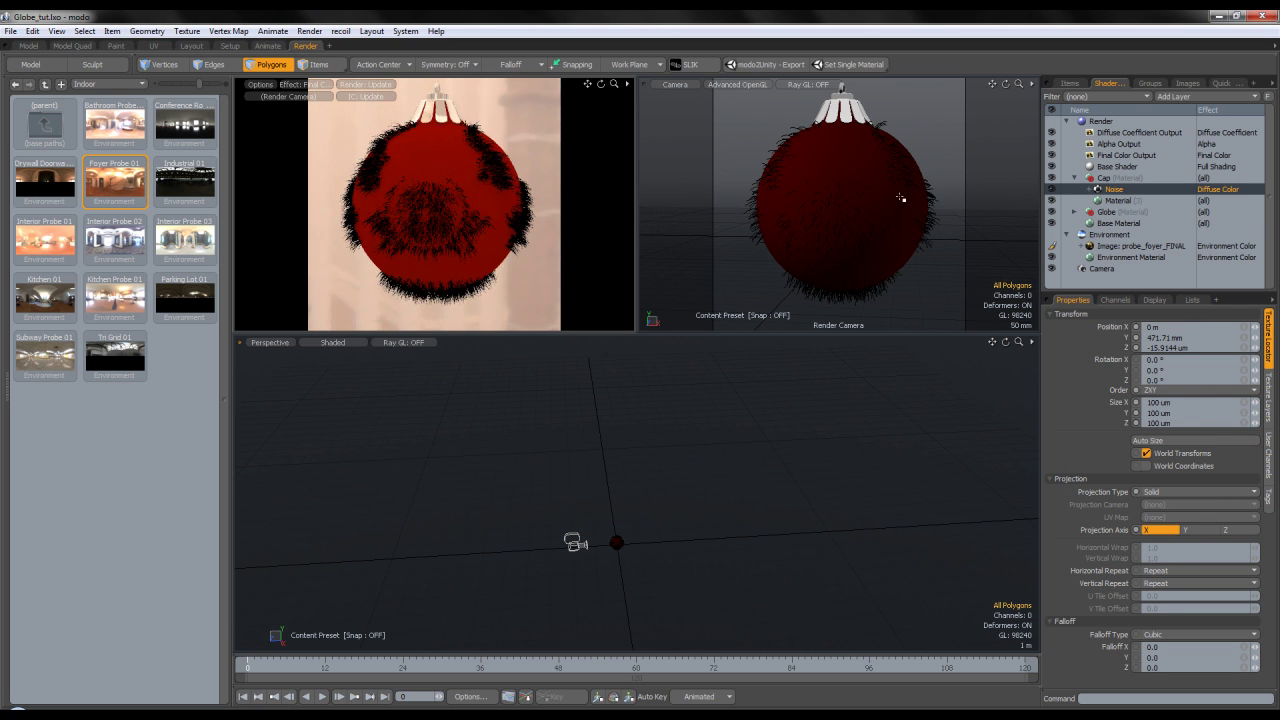
click(1218, 189)
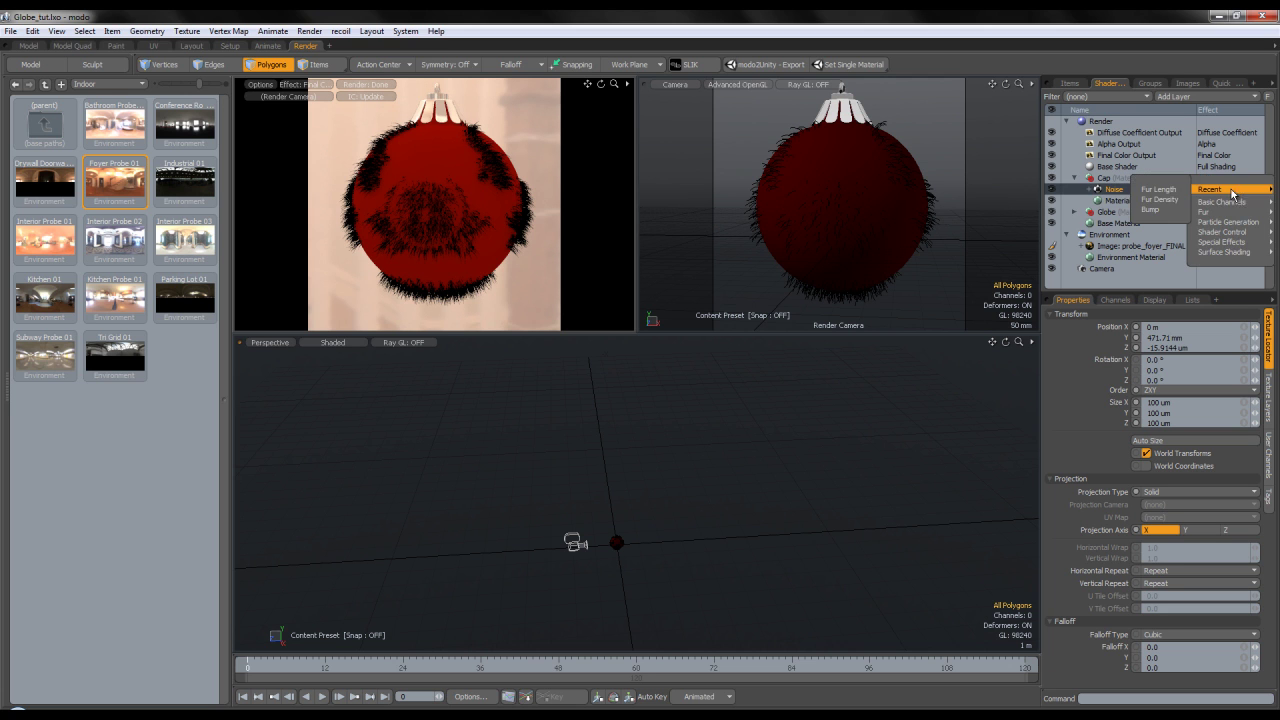
click(1150, 200)
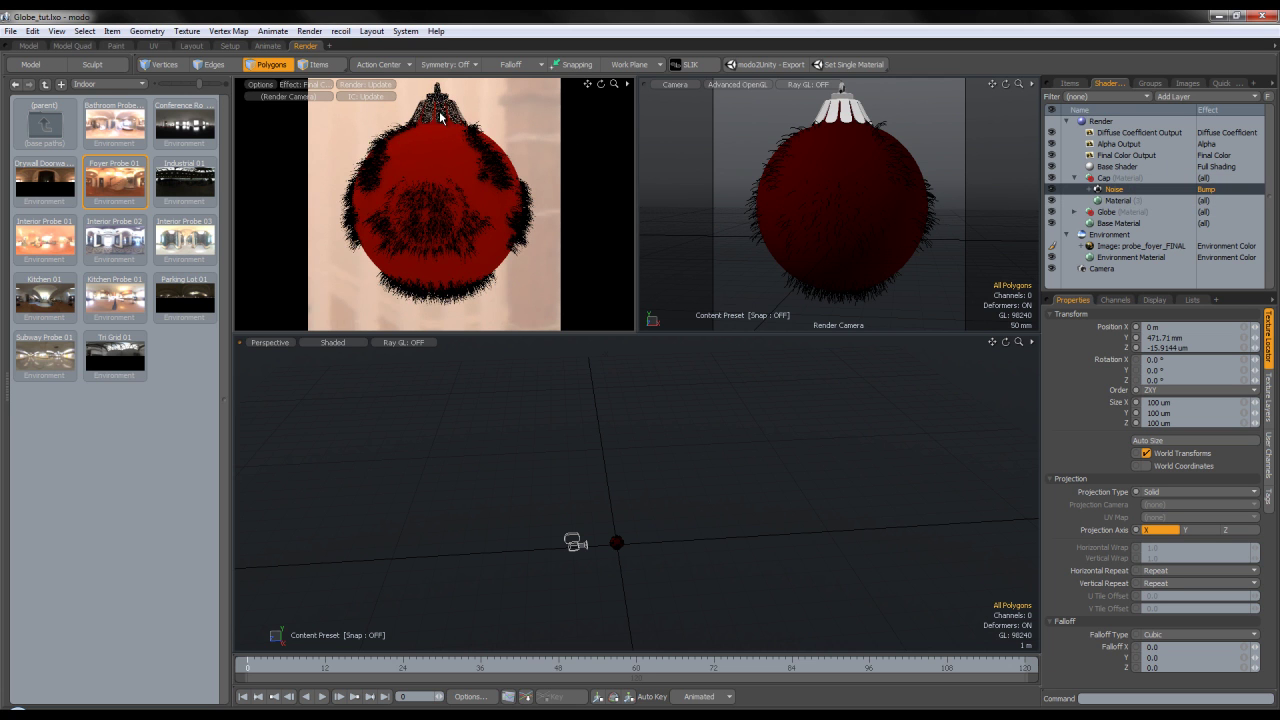
Set the Cap material's bump amplitude to 100 um
click(1120, 201)
click(1167, 566)
text(.1)
key(Return)
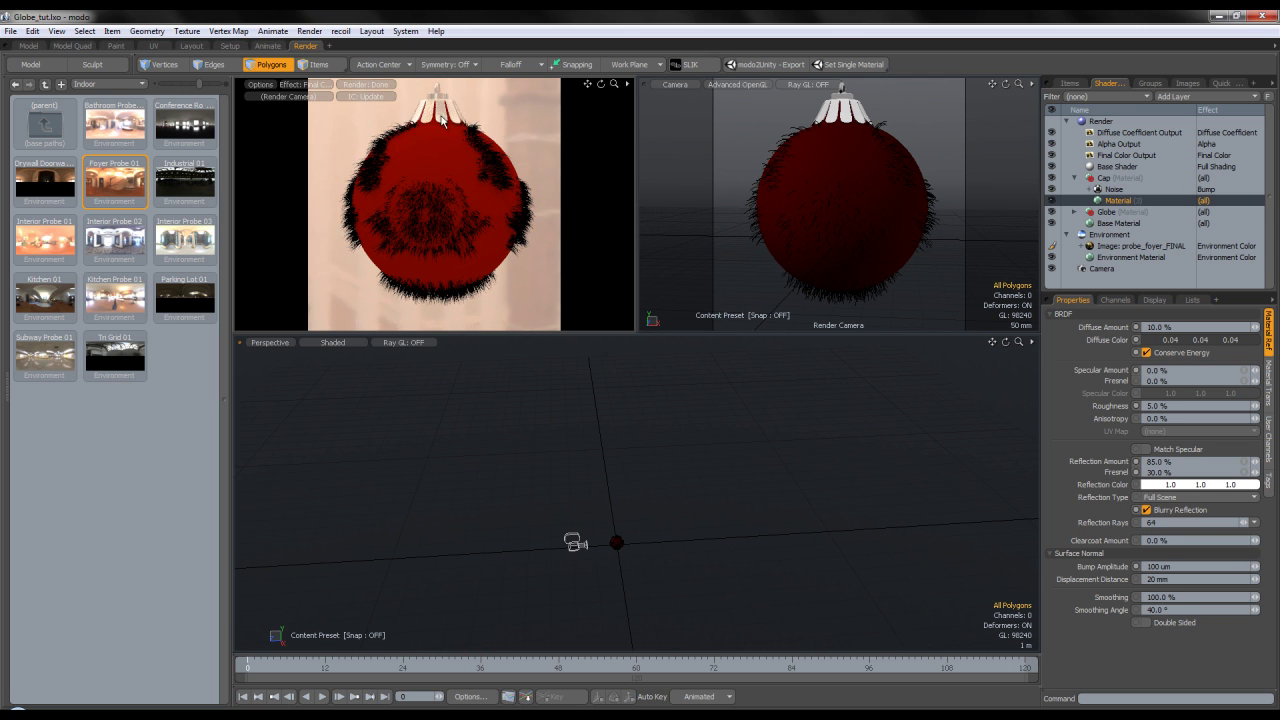
Tint the Cap material's reflection colour to a warm peach of 1.0, 0.82, 0.69
click(1186, 487)
drag(1048, 382, 1003, 391)
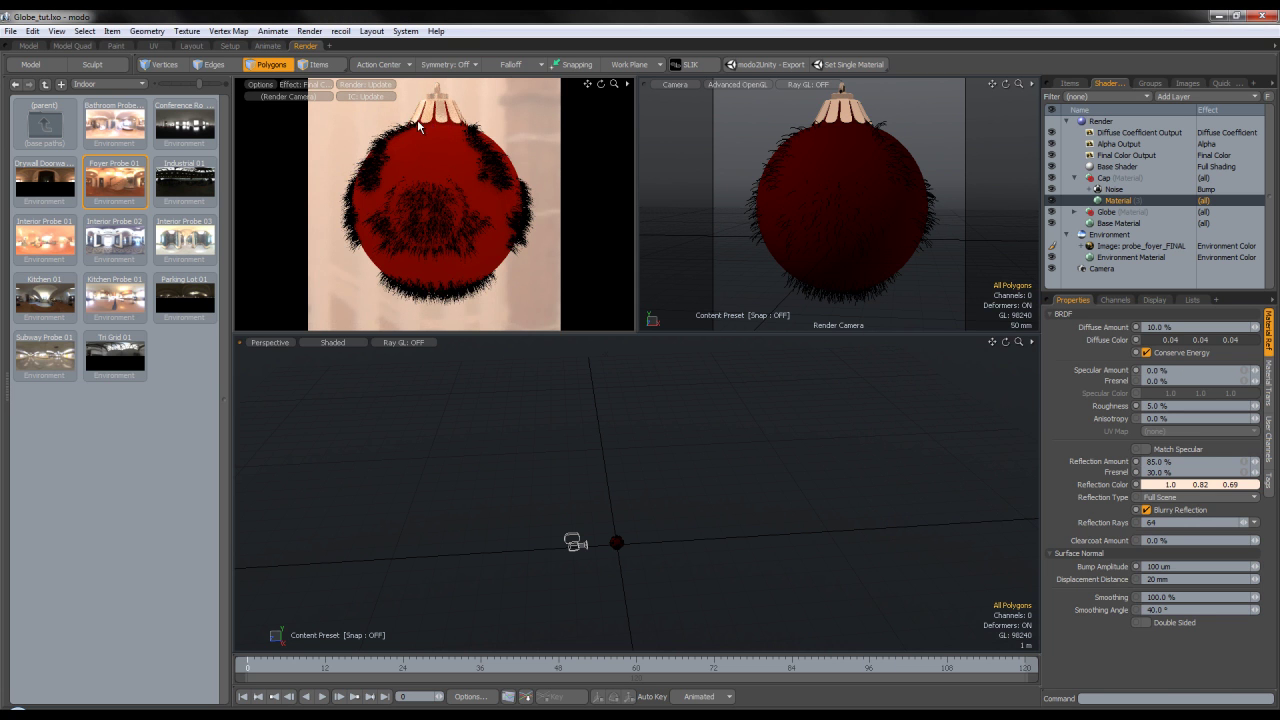
alt+drag(684, 181, 877, 154)
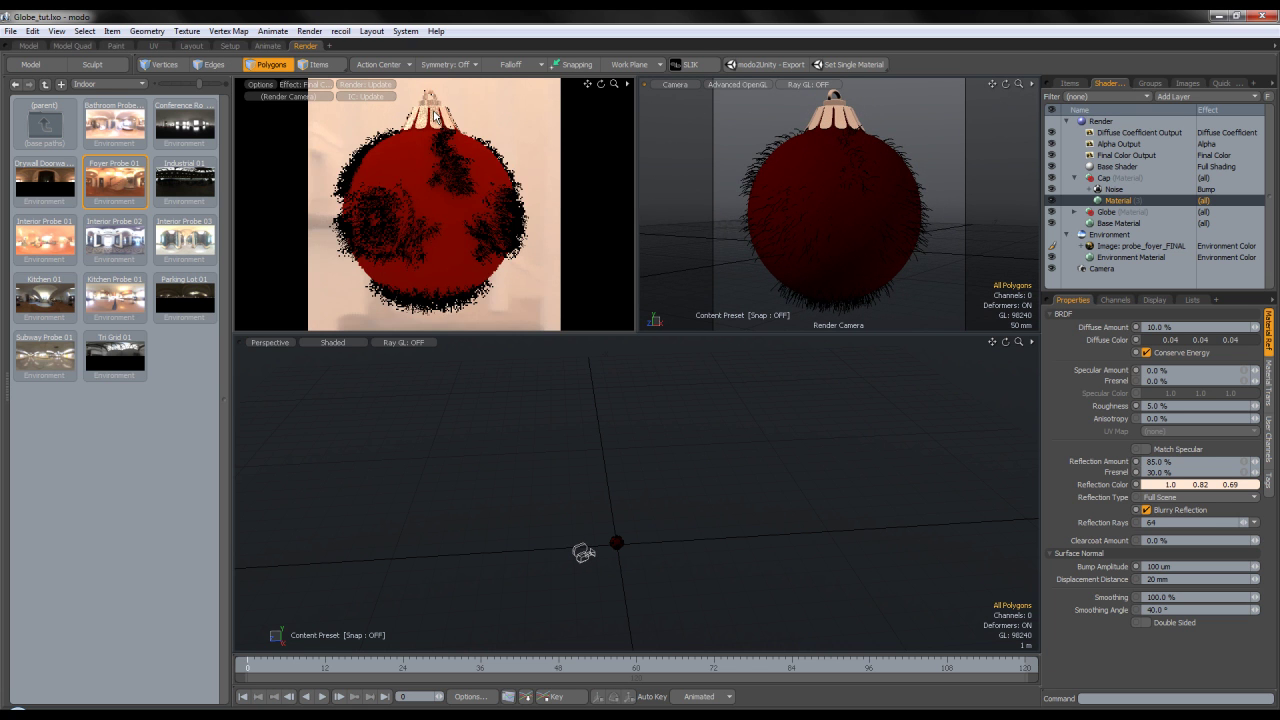
Enable adaptive sampling with a fur rate of 2.0 on the fur material inside the Globe group
click(1127, 188)
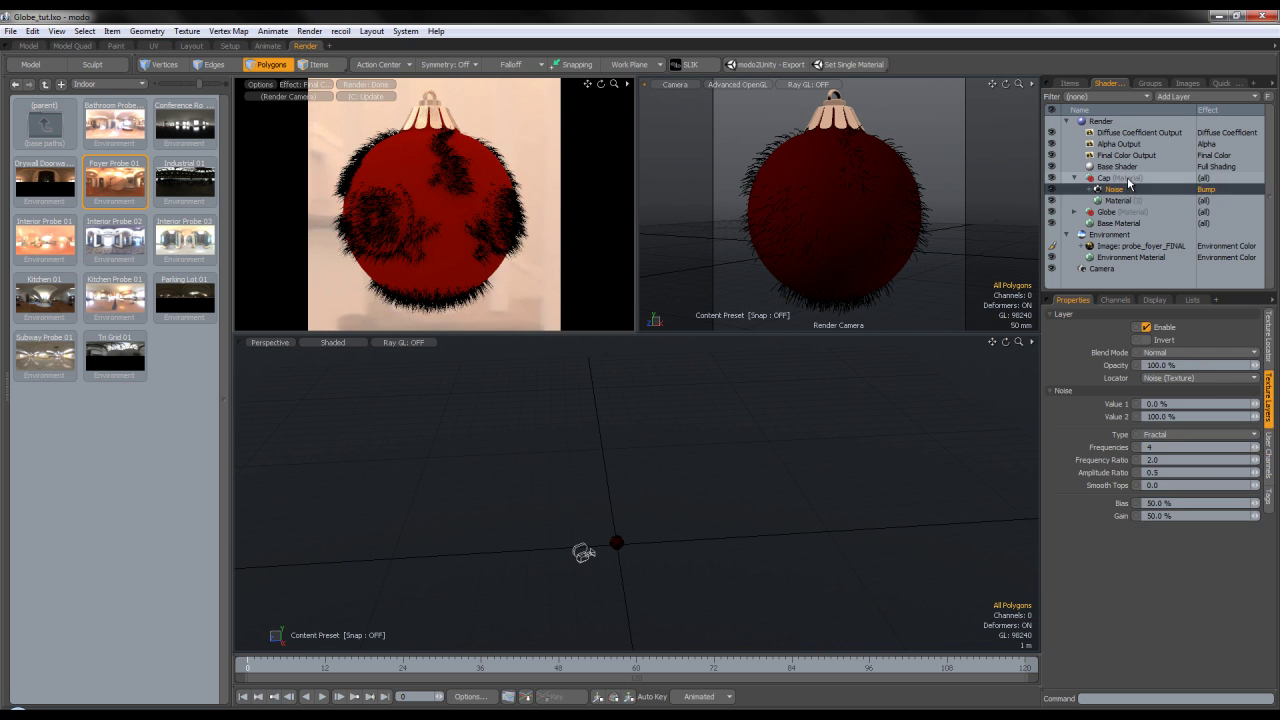
click(1074, 177)
click(1084, 189)
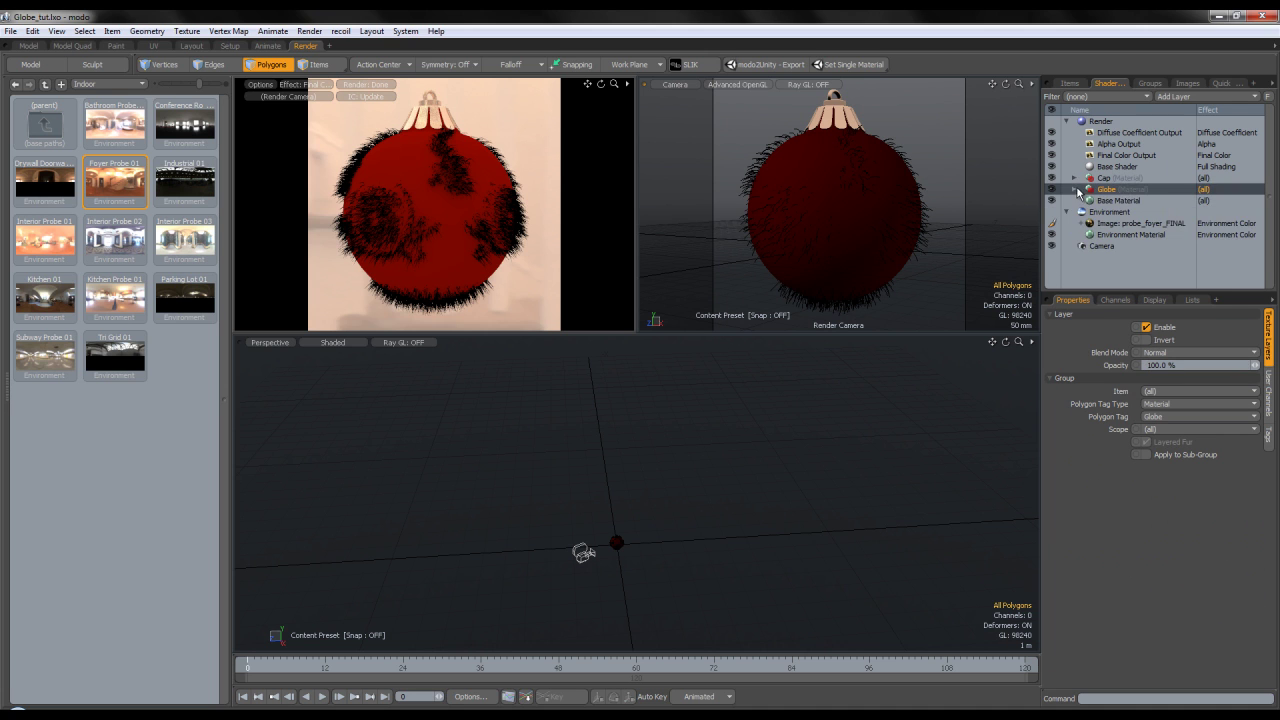
click(1074, 189)
click(1108, 201)
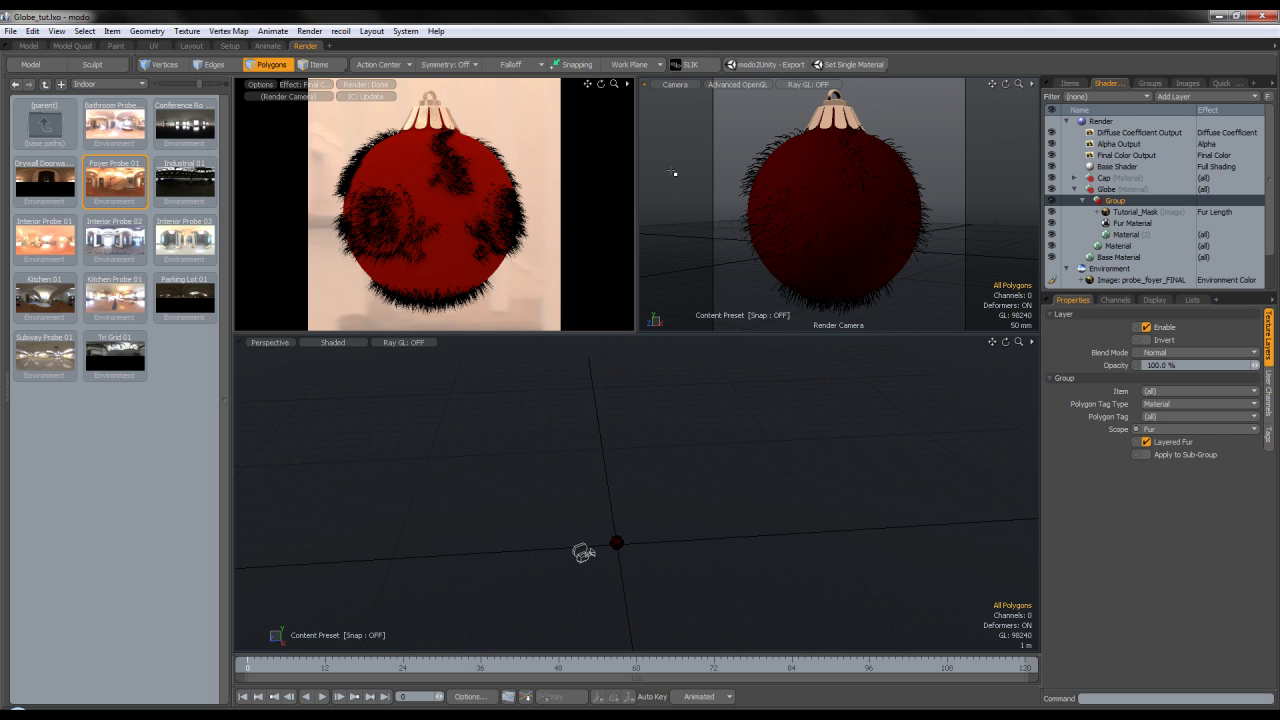
click(1126, 234)
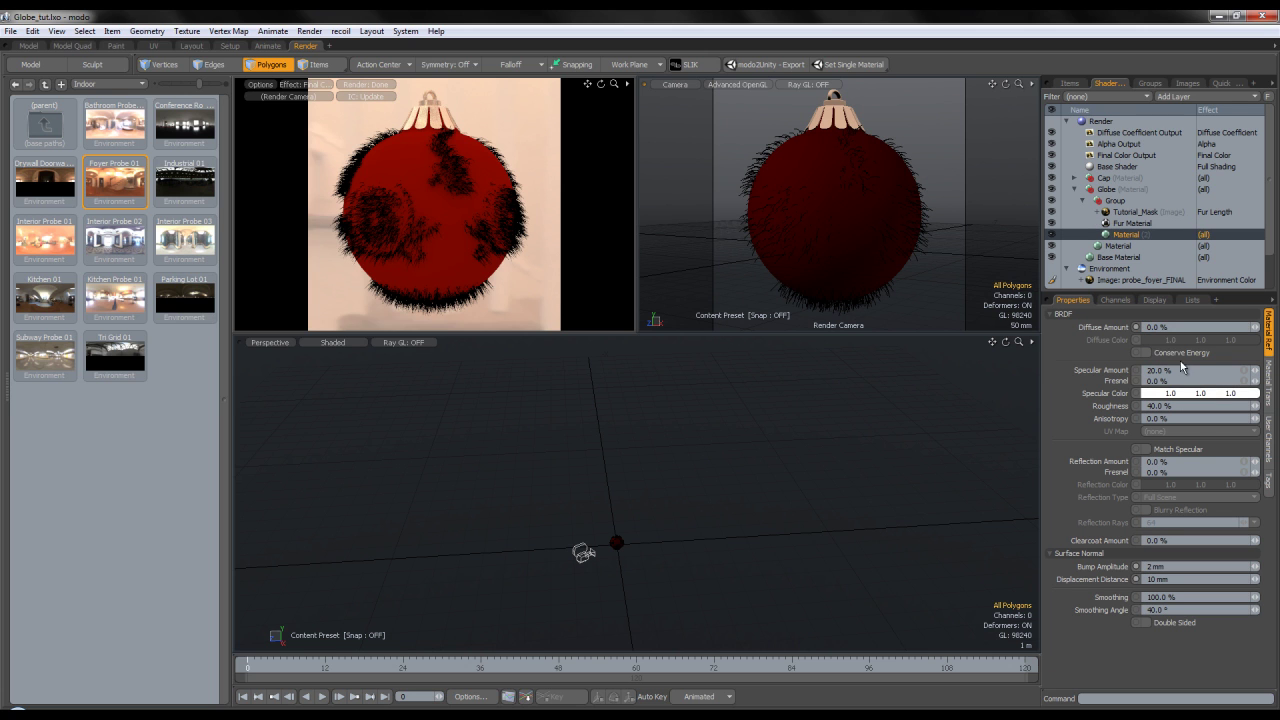
click(1132, 223)
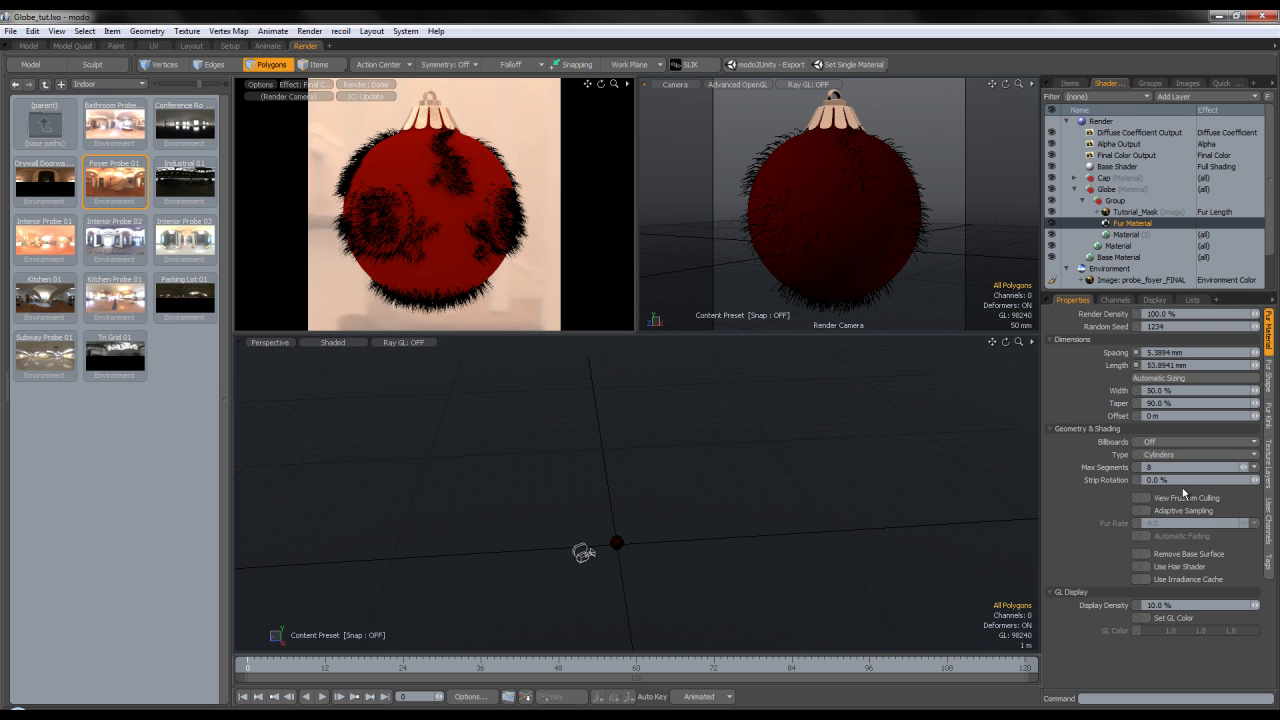
drag(1182, 523, 1081, 486)
Set the fur material's length to 10 mm
click(1170, 365)
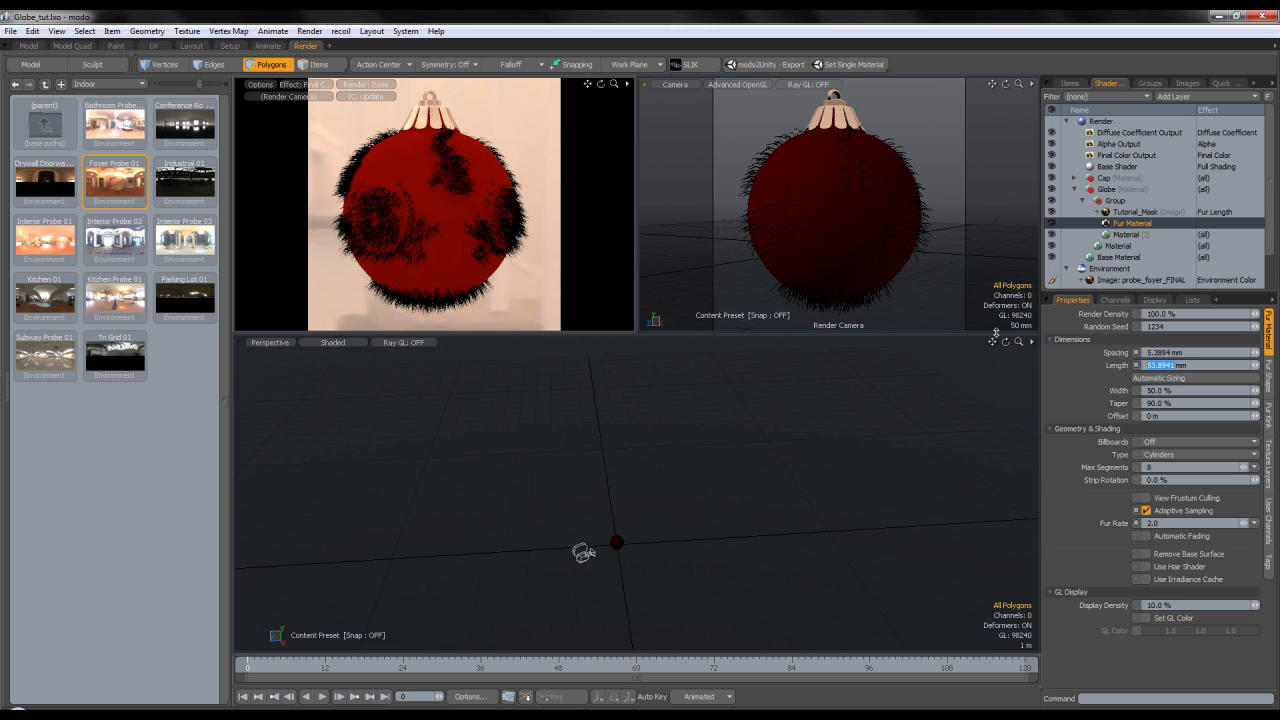
text(10)
key(Return)
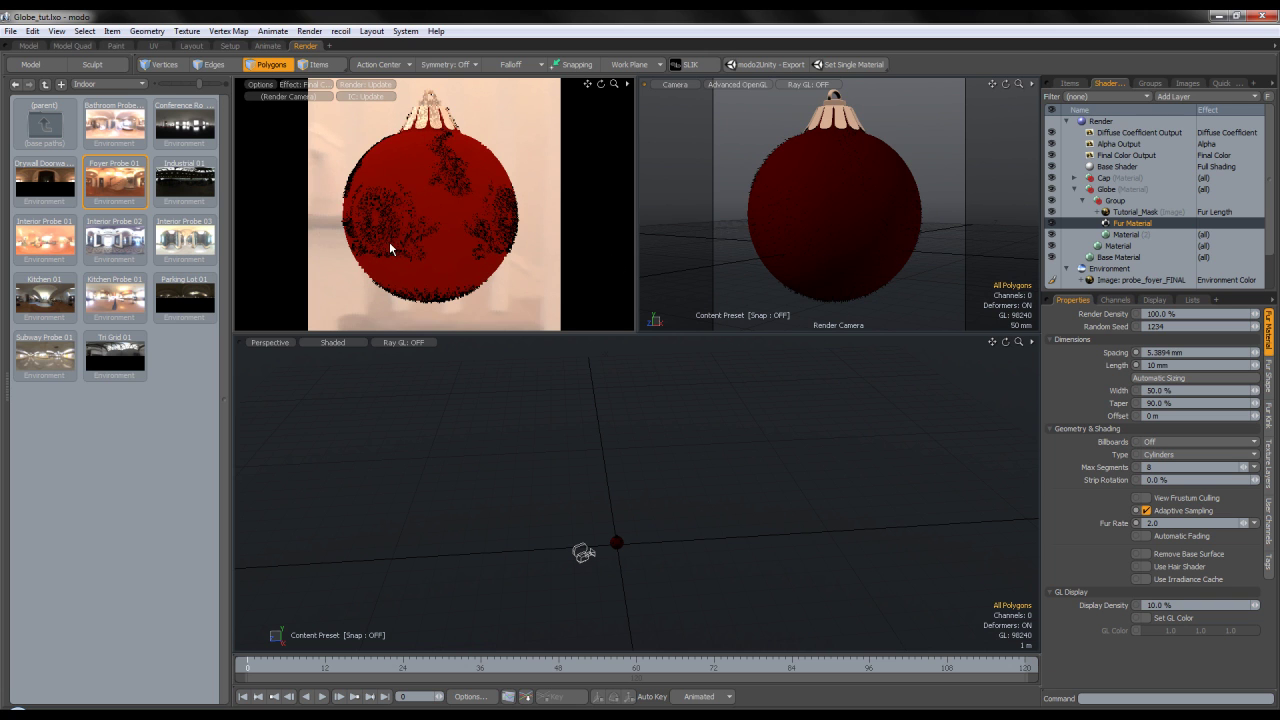
Set the fur material's billboards to Trees and inspect the resulting flakes up close in the render preview
click(1157, 443)
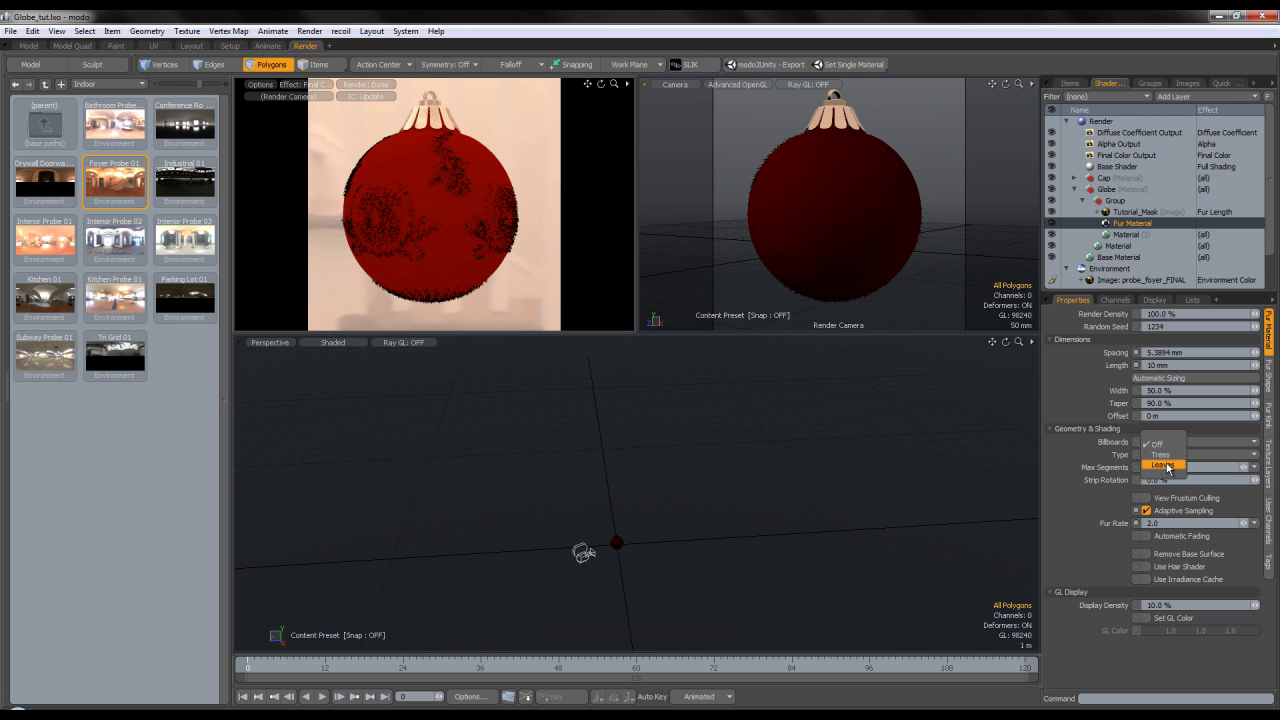
click(1167, 455)
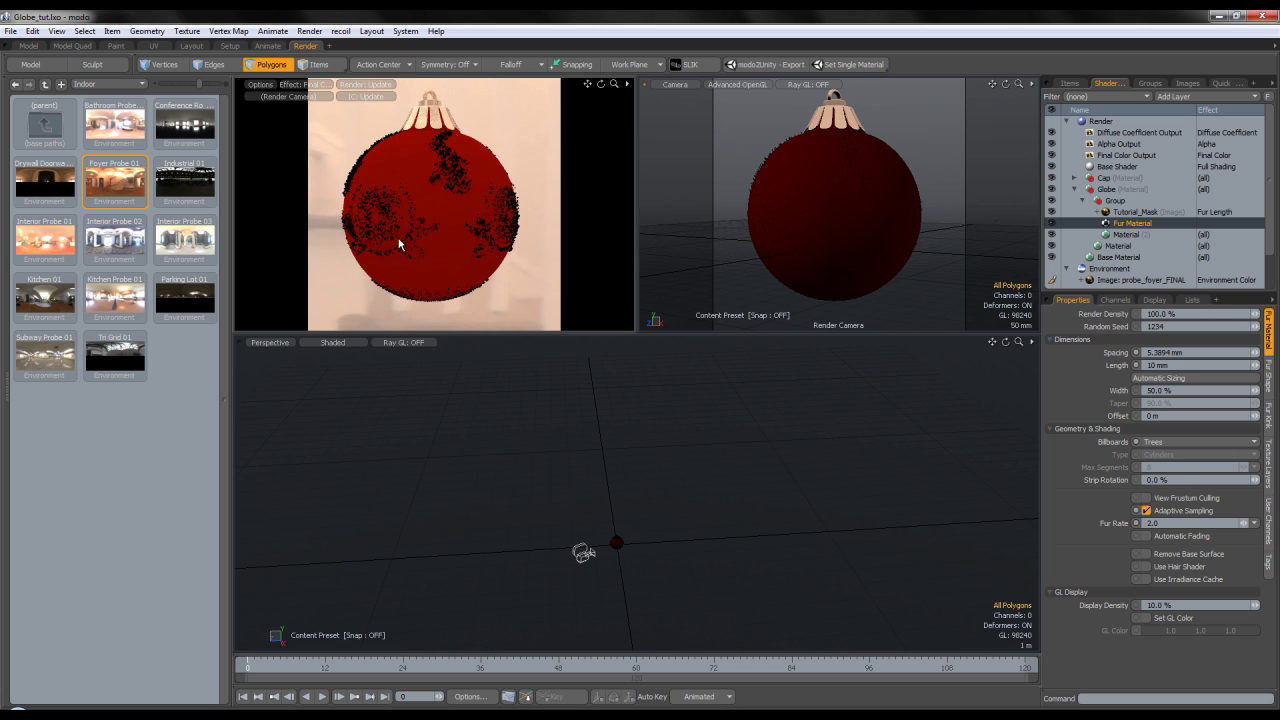
scroll(450, 230, up, 2)
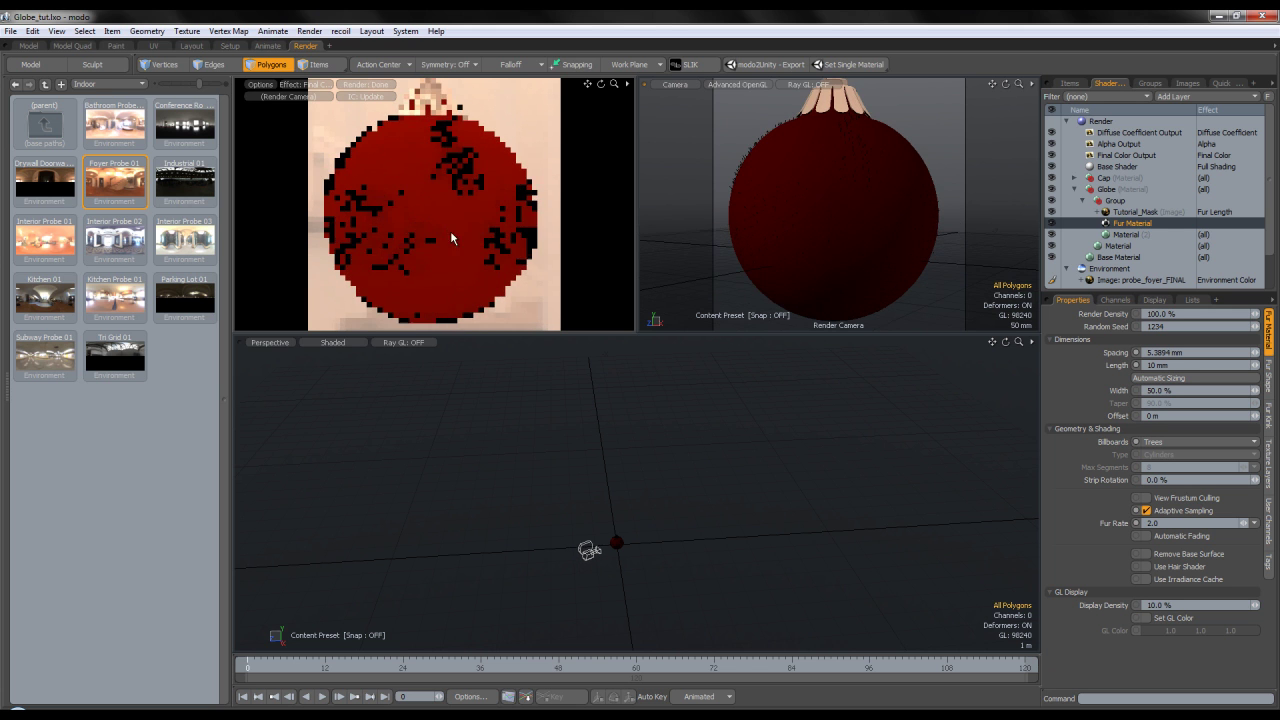
scroll(451, 231, up, 3)
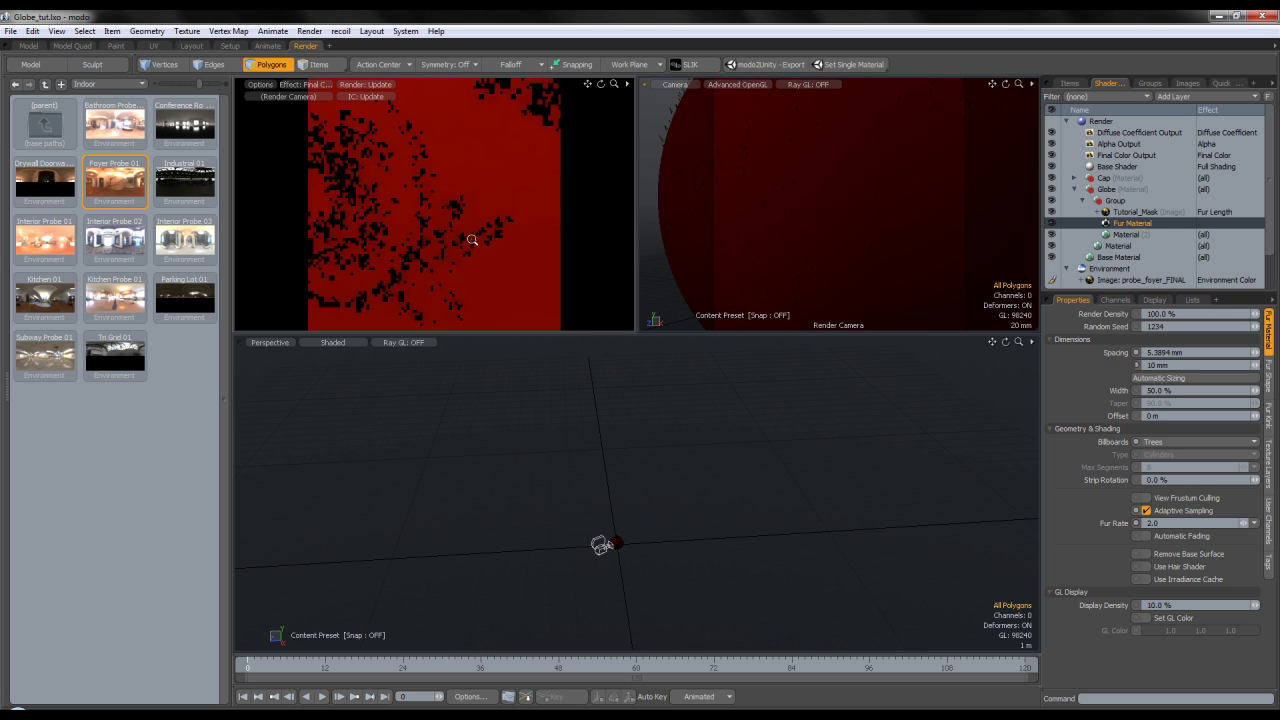
scroll(592, 229, up, 2)
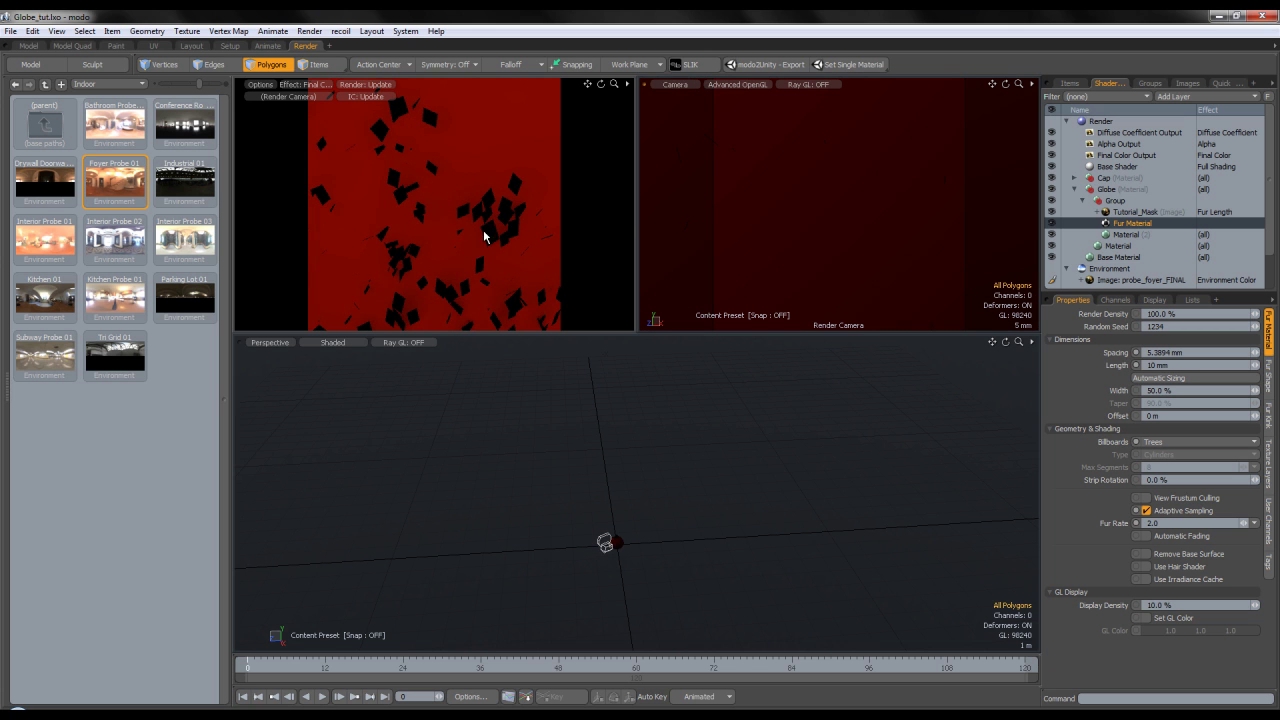
scroll(357, 214, down, 1)
Make the surface material in the Globe's fur group double sided and check the whole ornament in the preview
click(1126, 234)
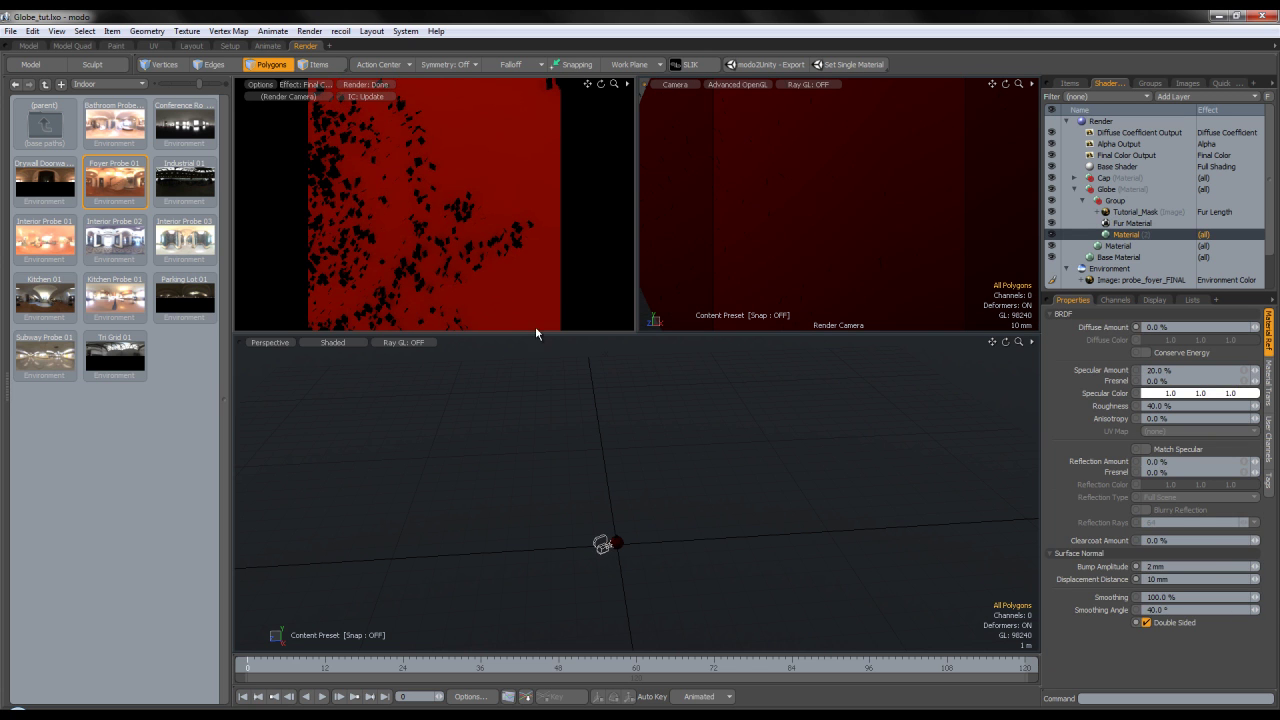
scroll(330, 235, down, 3)
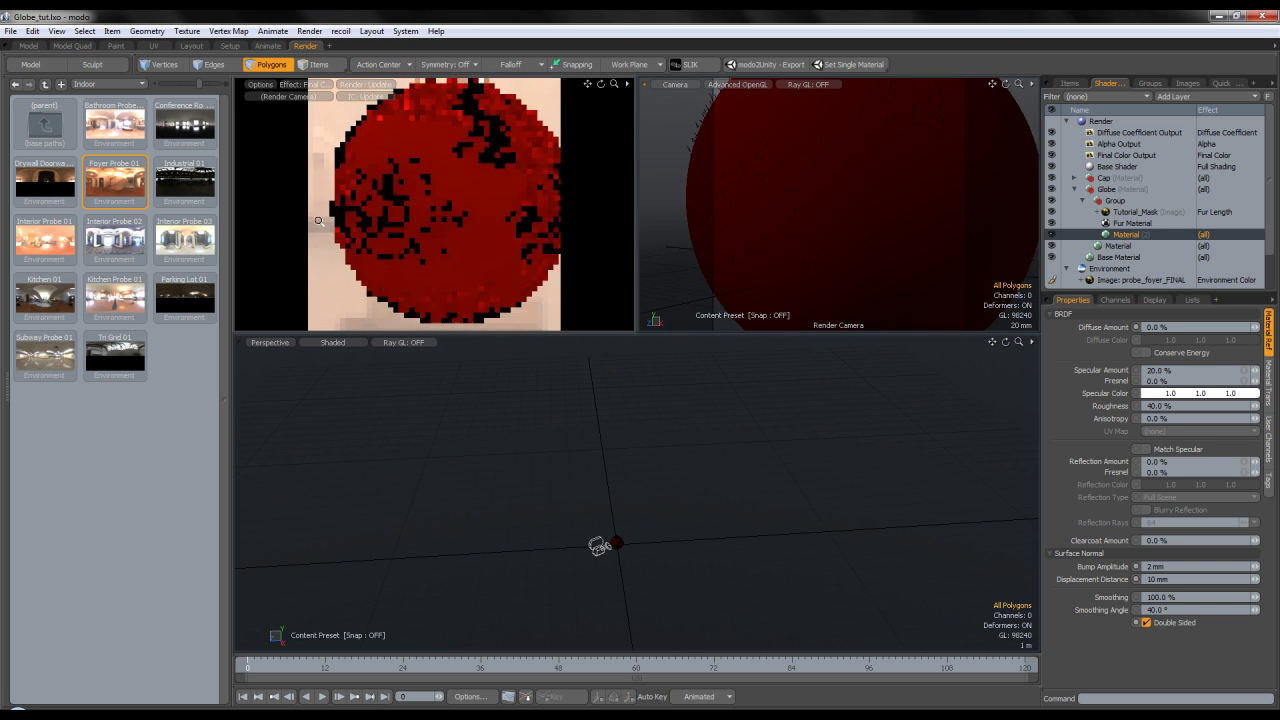
scroll(391, 210, down, 1)
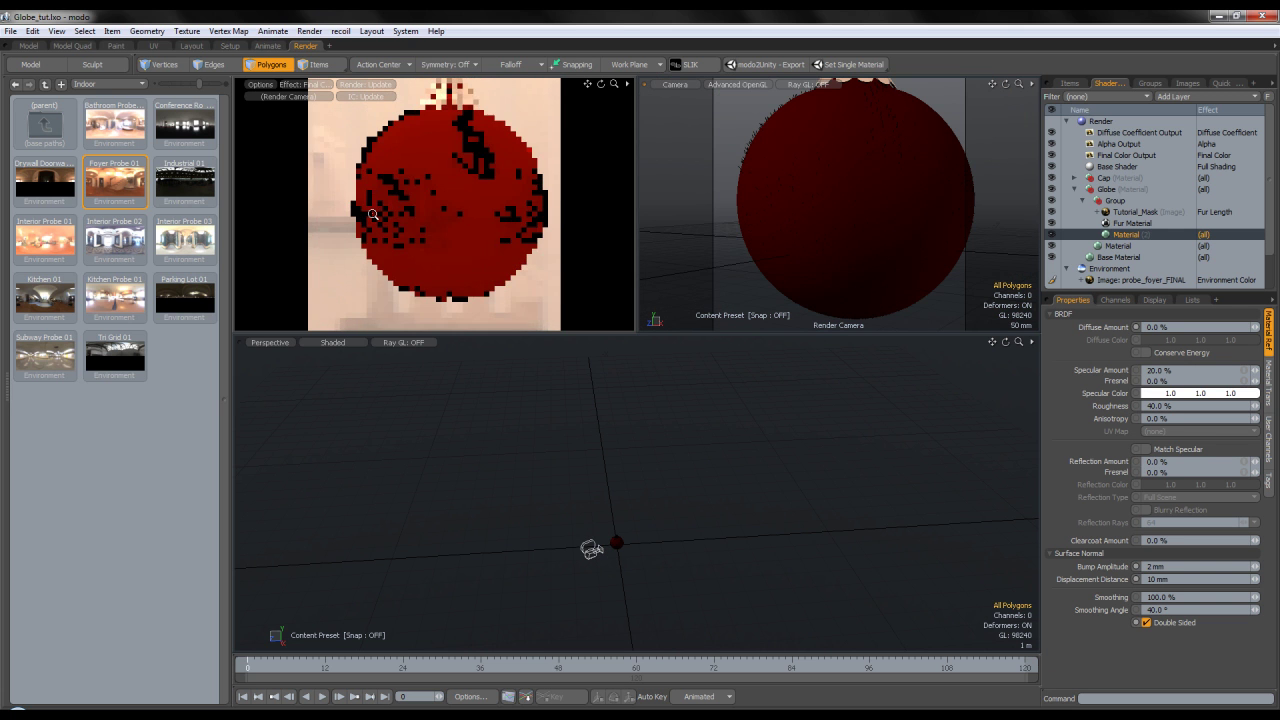
scroll(480, 201, up, 2)
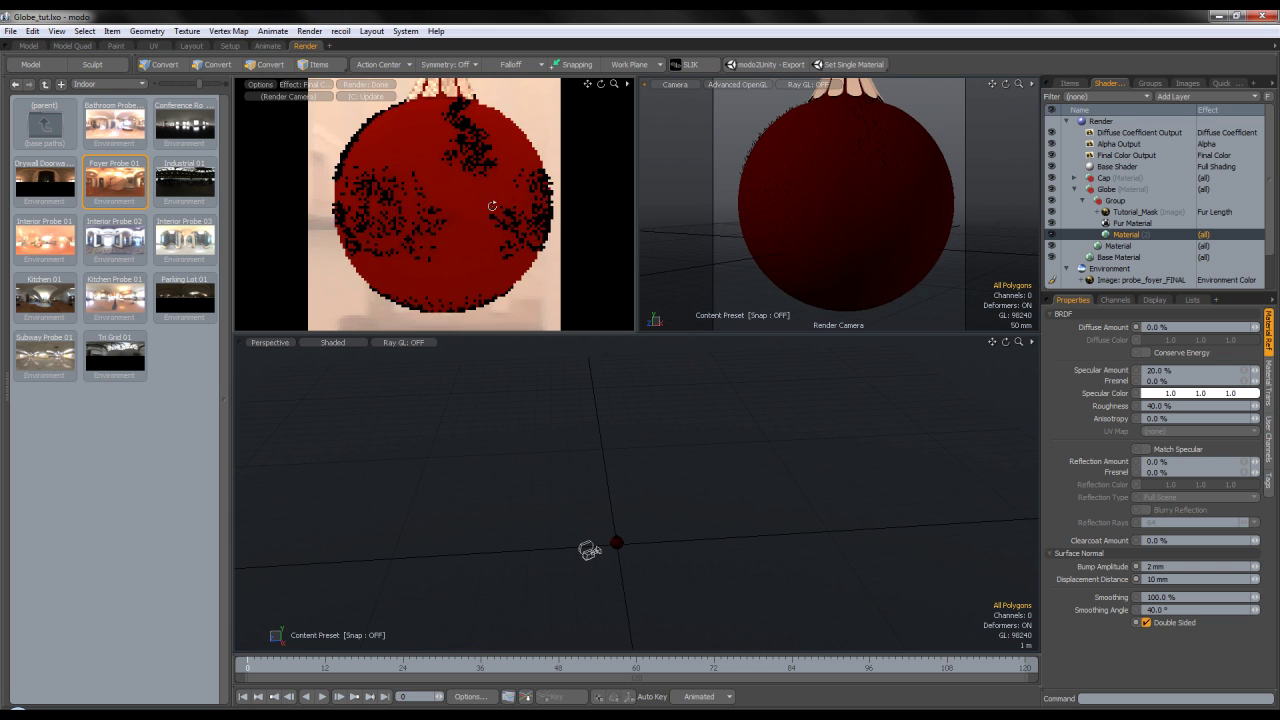
Enable view frustum culling on the fur material, with strip rotation at 20% and spacing at 2 mm
click(1132, 223)
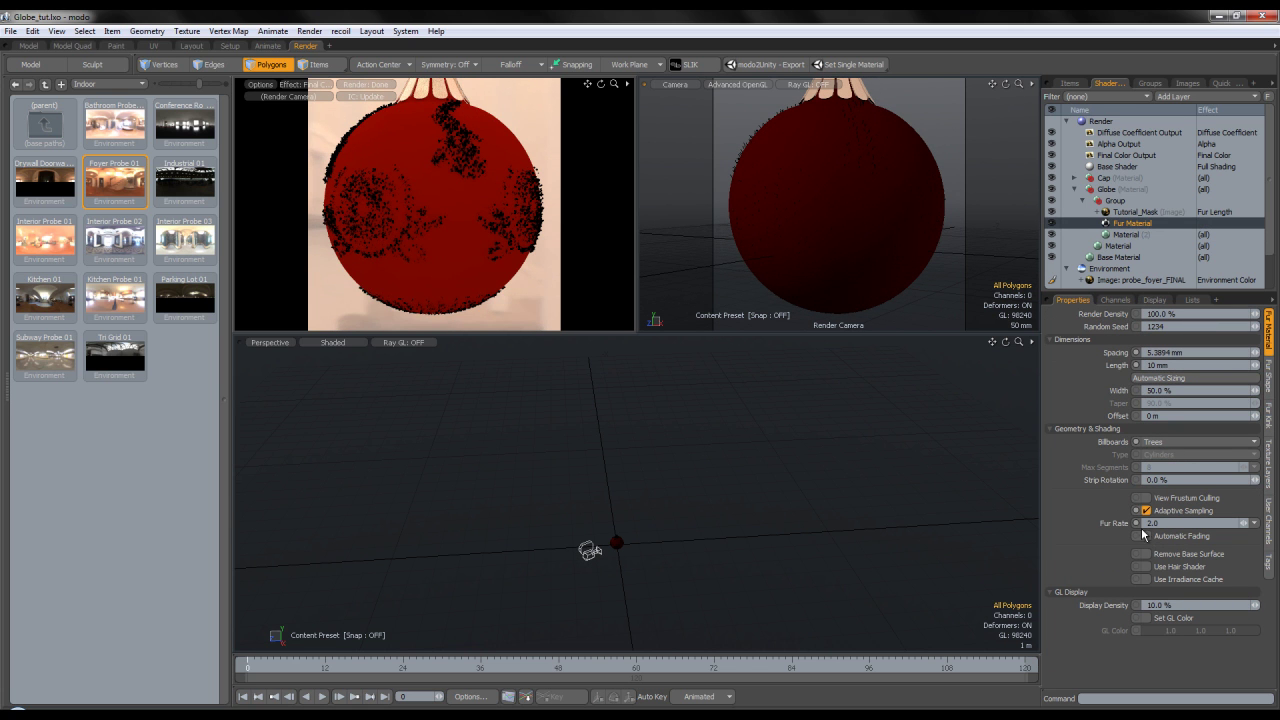
click(1146, 497)
click(1059, 485)
text(20)
key(Return)
text(2)
key(Return)
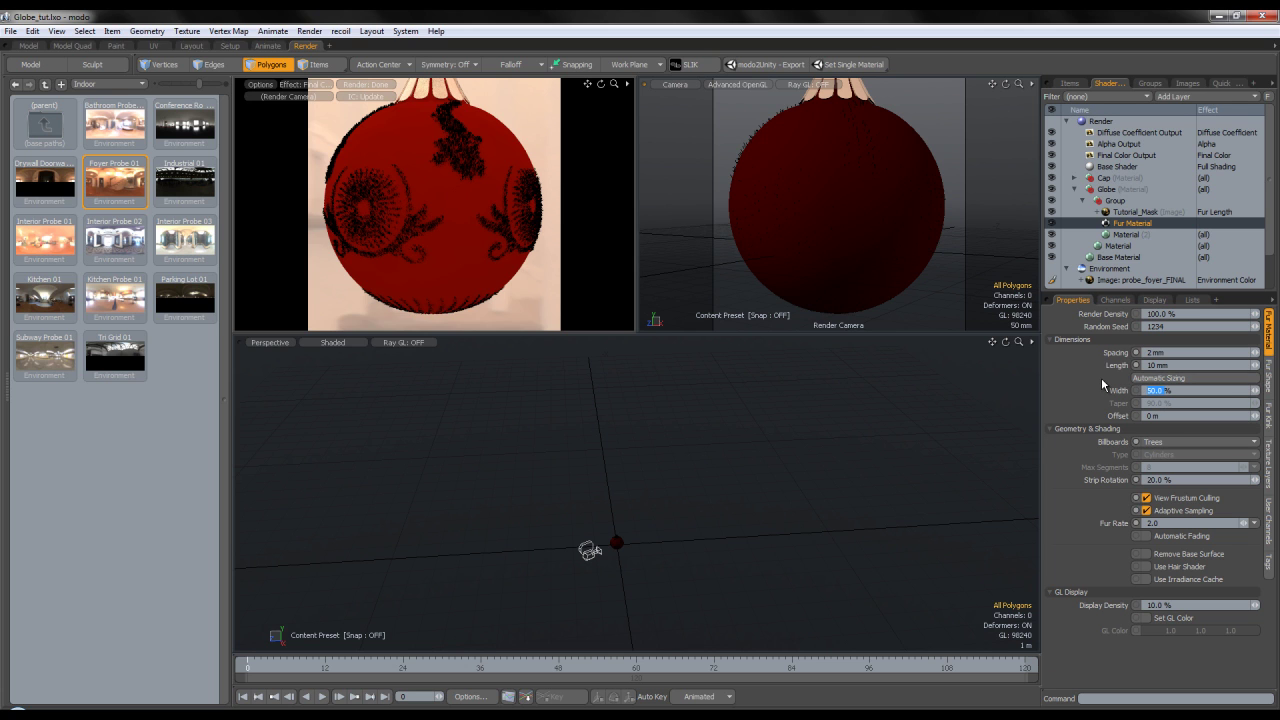
Refine the fur material's dimensions to 7 mm length, 60% width and 1 mm spacing
drag(1158, 366, 1090, 364)
text(5)
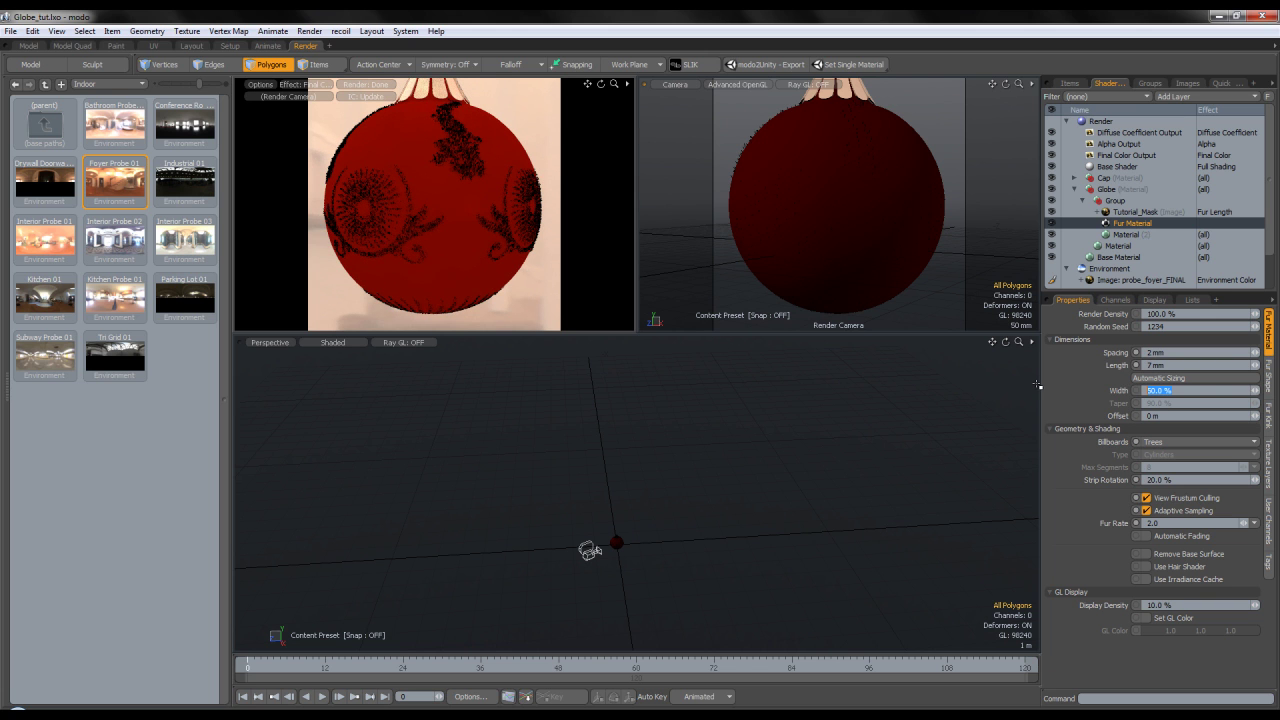
text(60)
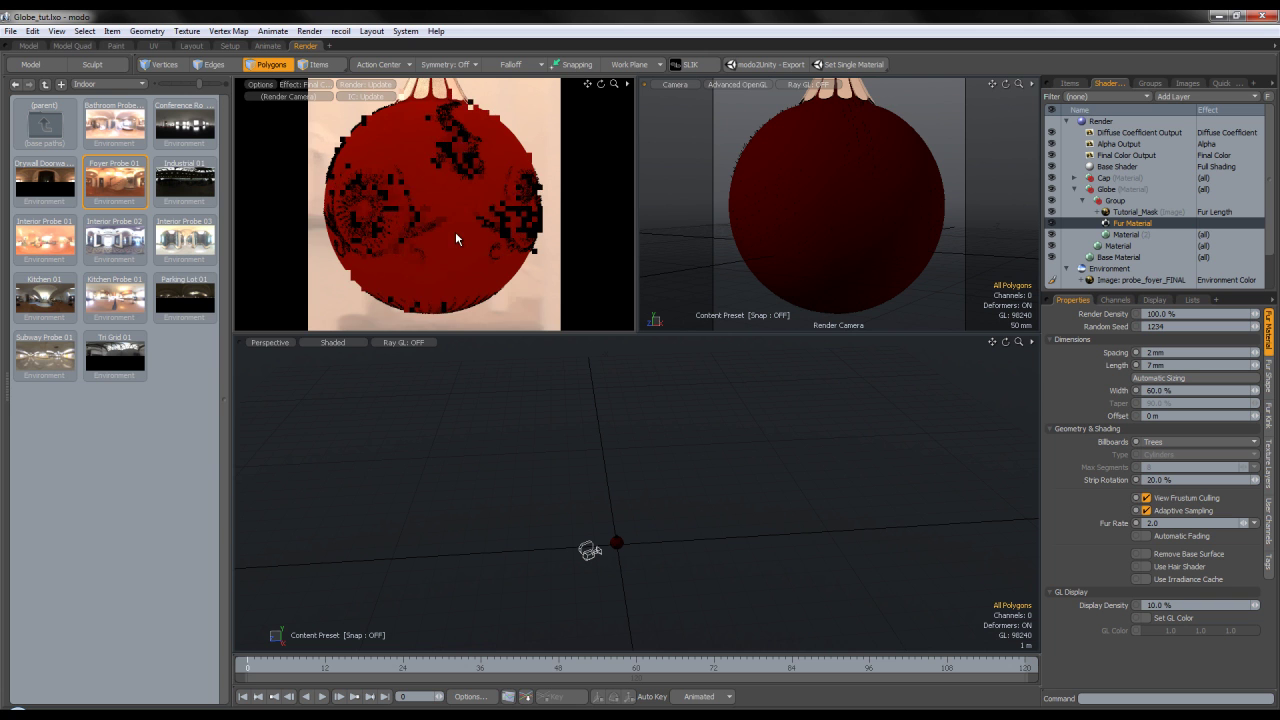
click(1155, 352)
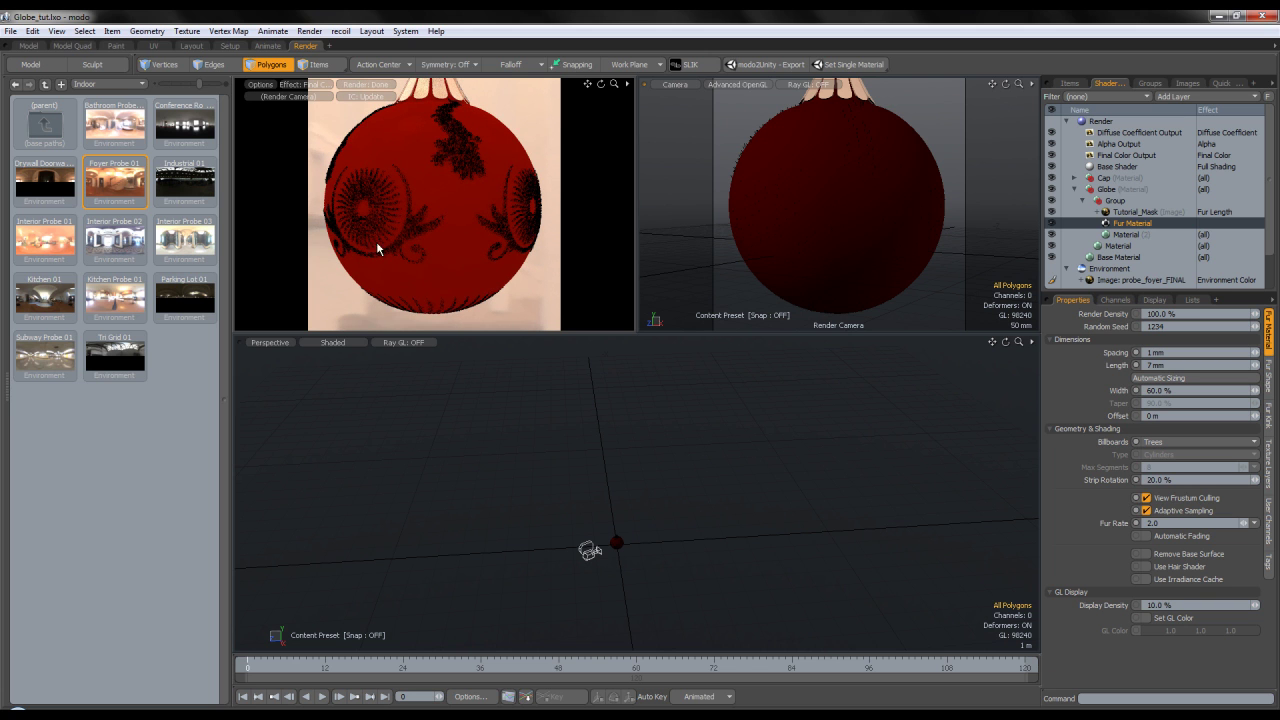
Render the current frame, examine the fur pattern on the ornament and close the render
click(310, 31)
click(325, 45)
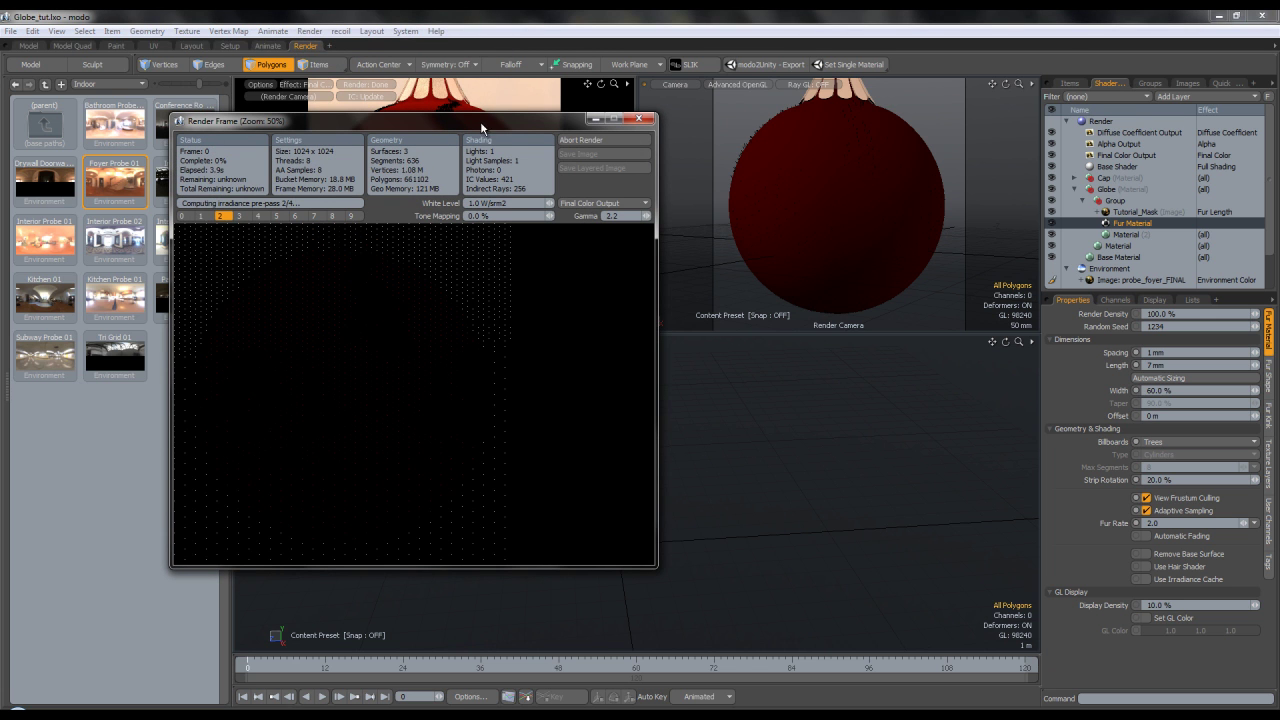
drag(481, 122, 643, 108)
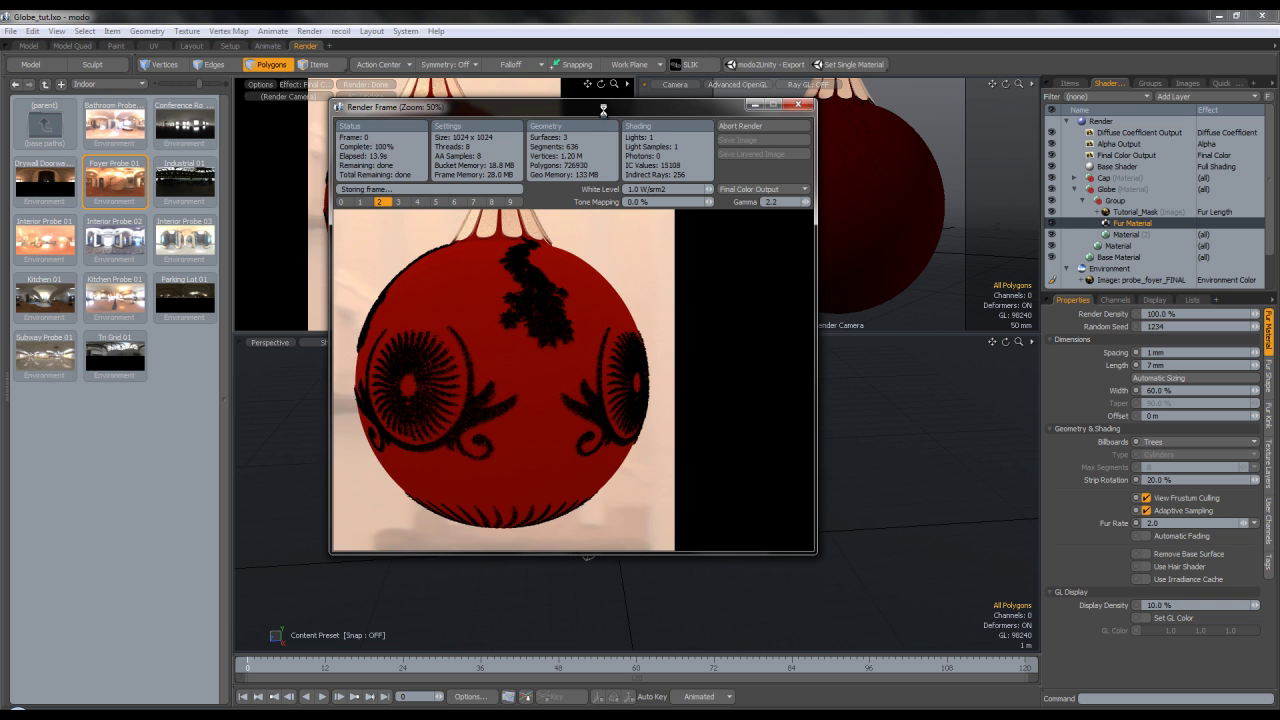
drag(603, 110, 851, 104)
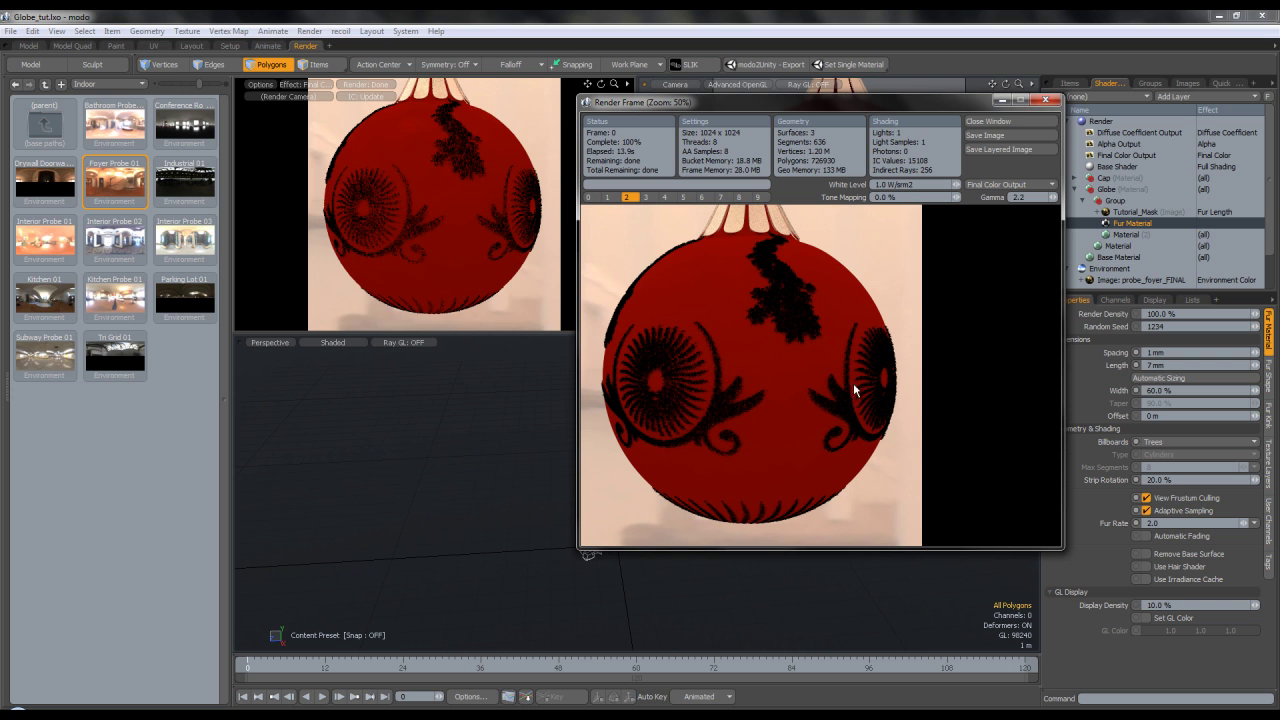
click(1019, 119)
Set the specular amount to 0% and the reflection amount to 80% on the surface material in the Globe's fur group
click(1126, 234)
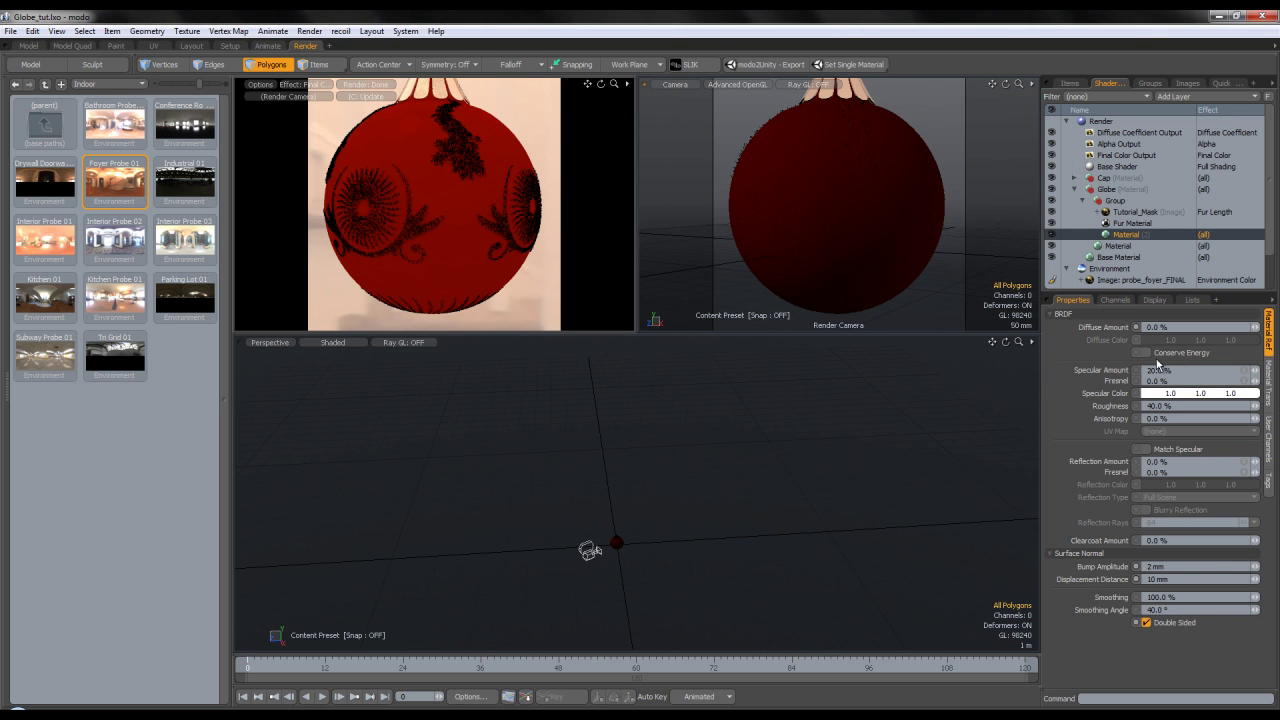
text(0)
key(Return)
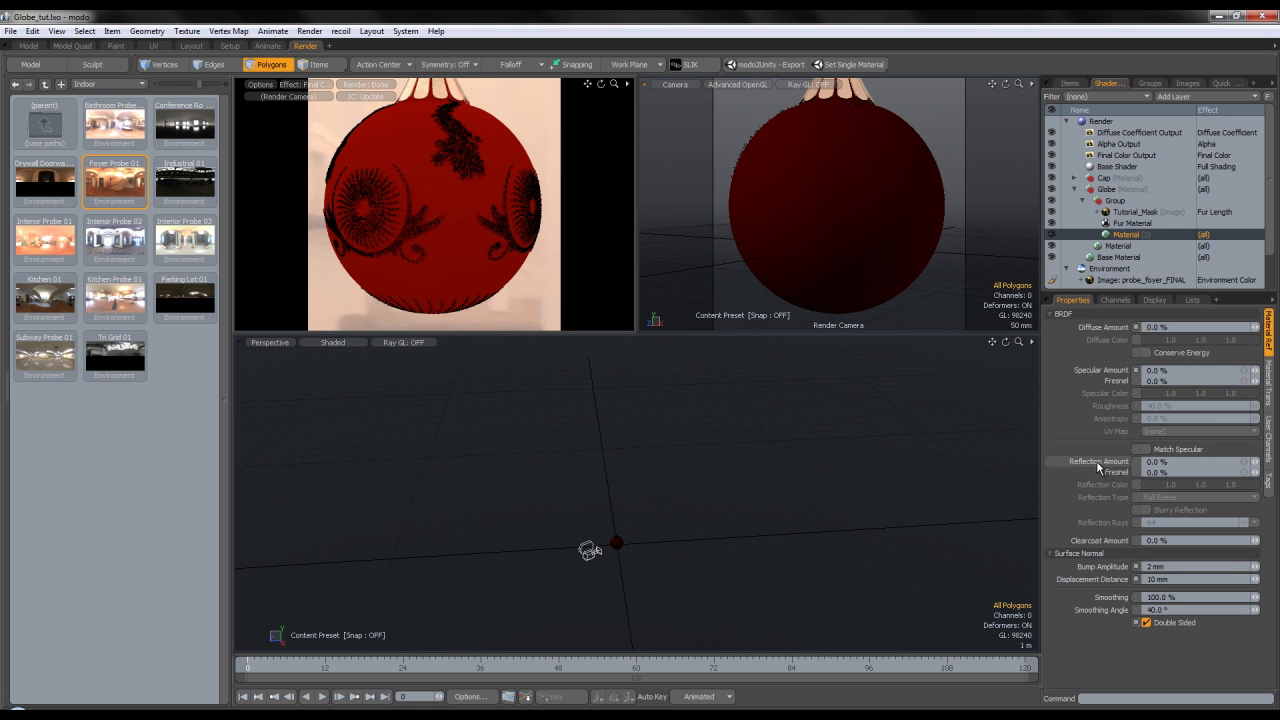
drag(1172, 462, 1059, 461)
text(80)
key(Return)
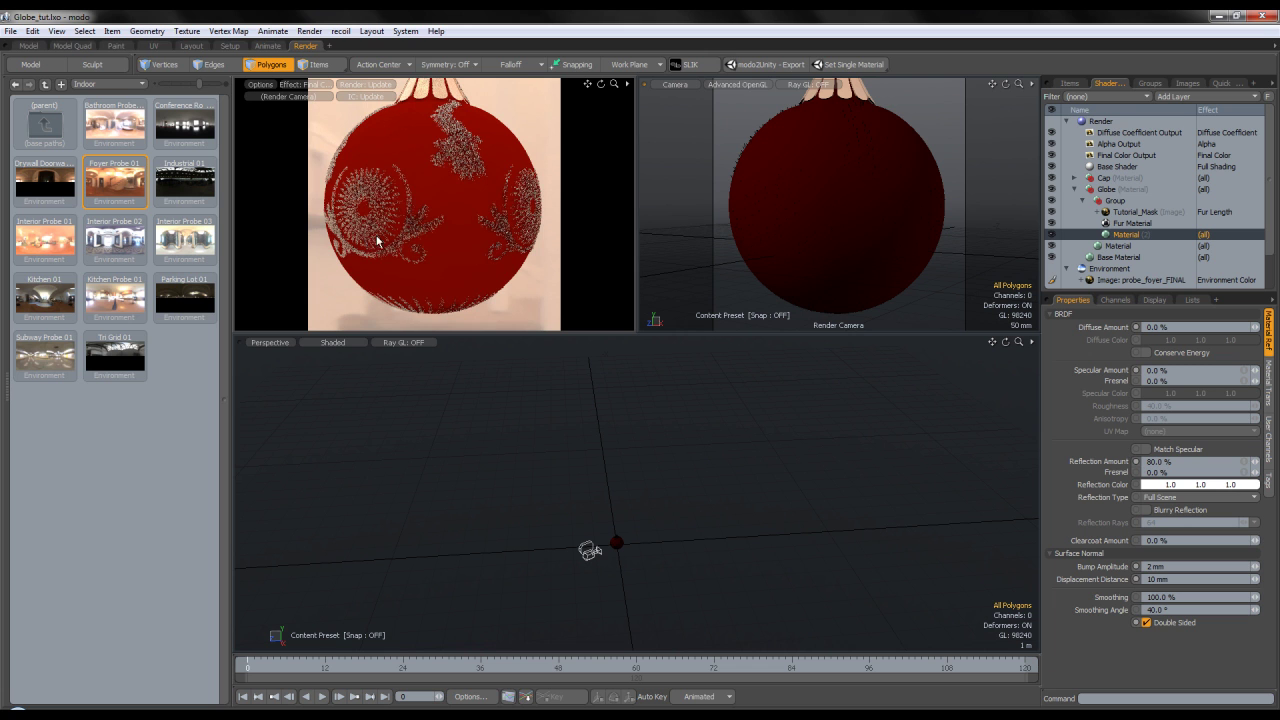
Give the fur group's material 50% diffuse and 50% reflection with Conserve Energy enabled, plus an orange diffuse color of 1.0, 0.52, 0.16
click(1175, 462)
click(1146, 352)
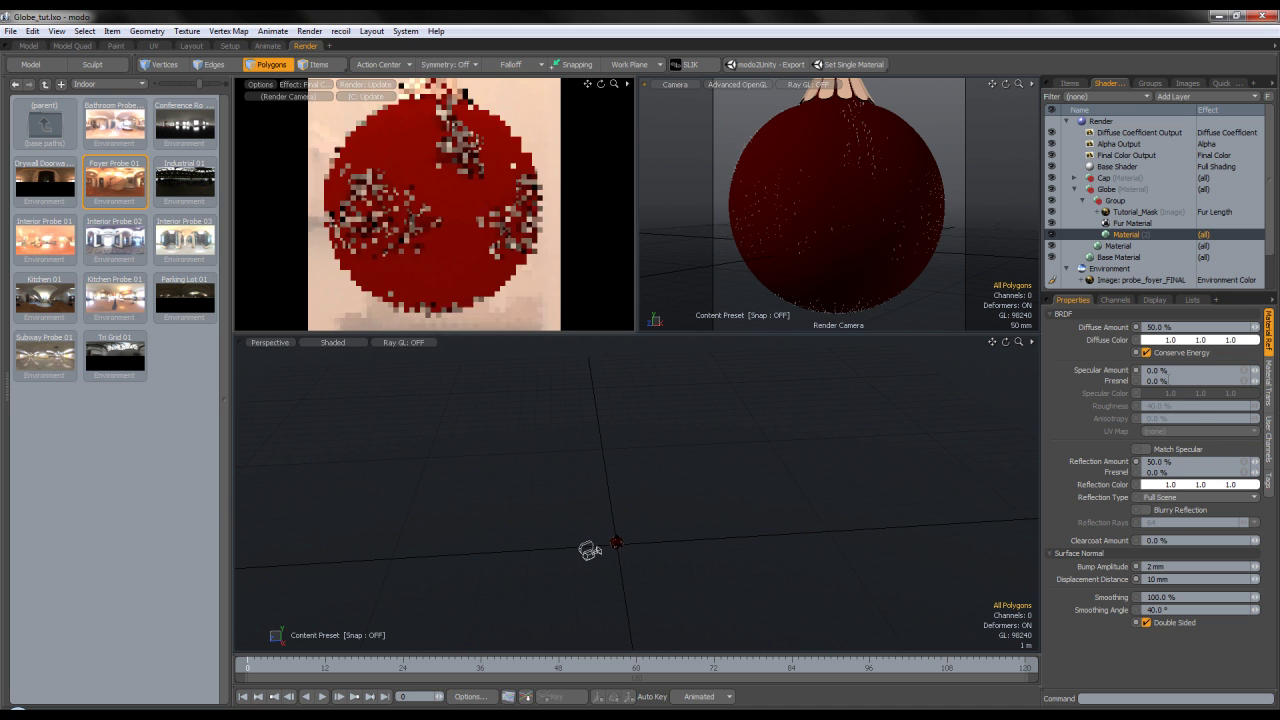
click(1171, 340)
mouse_move(1037, 251)
mouse_down()
mouse_move(1060, 226)
mouse_move(1047, 224)
mouse_up()
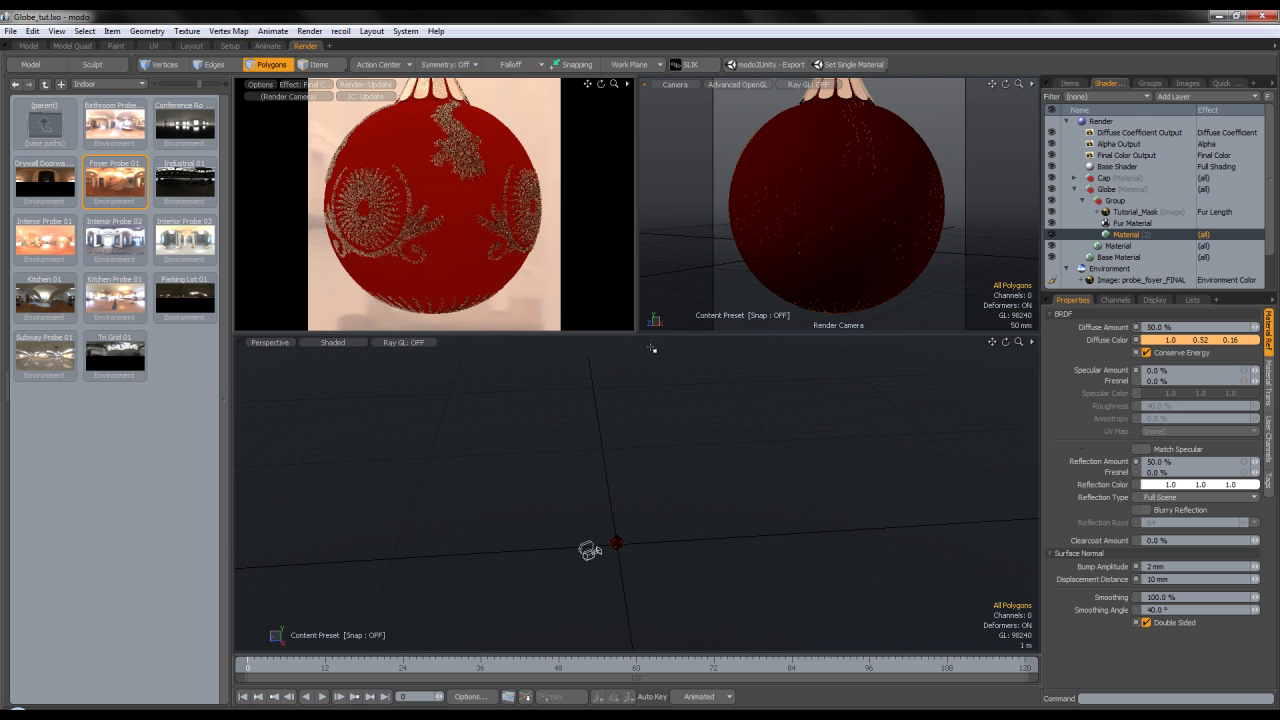
Set the fur group material's reflection Fresnel to 50% and match its reflection color to the diffuse orange, hex ff8429
click(1160, 472)
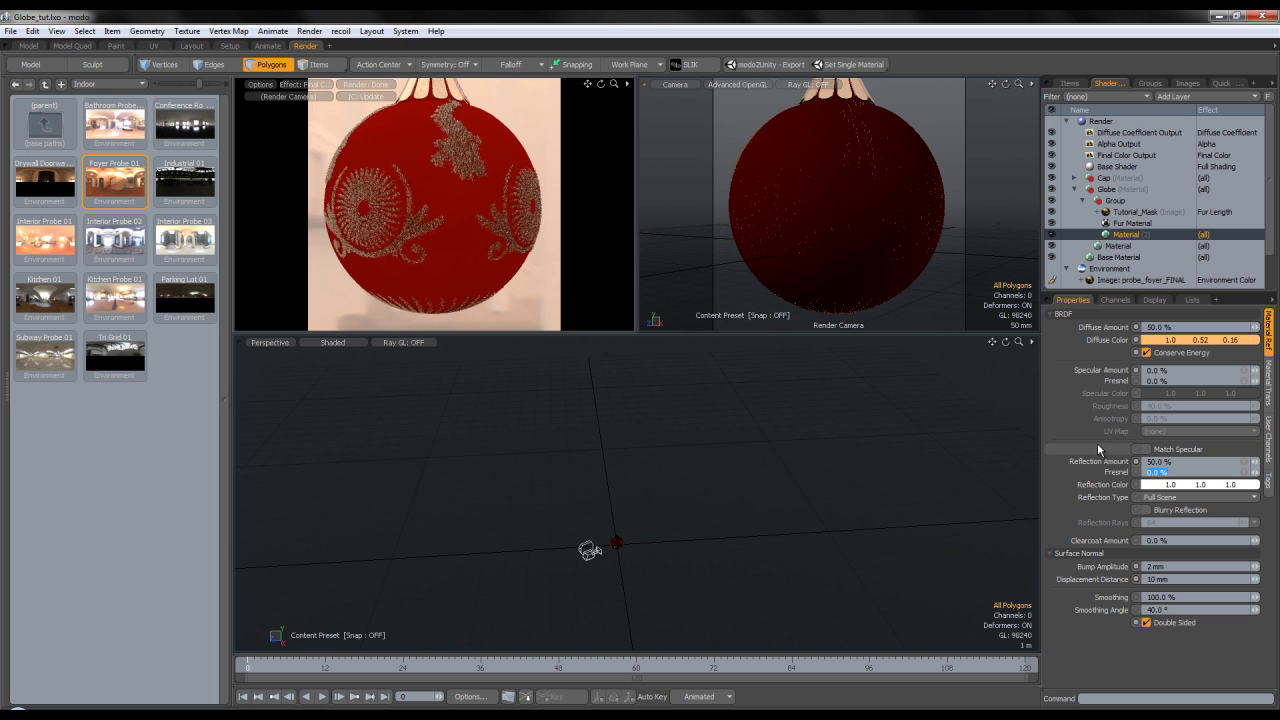
click(1168, 485)
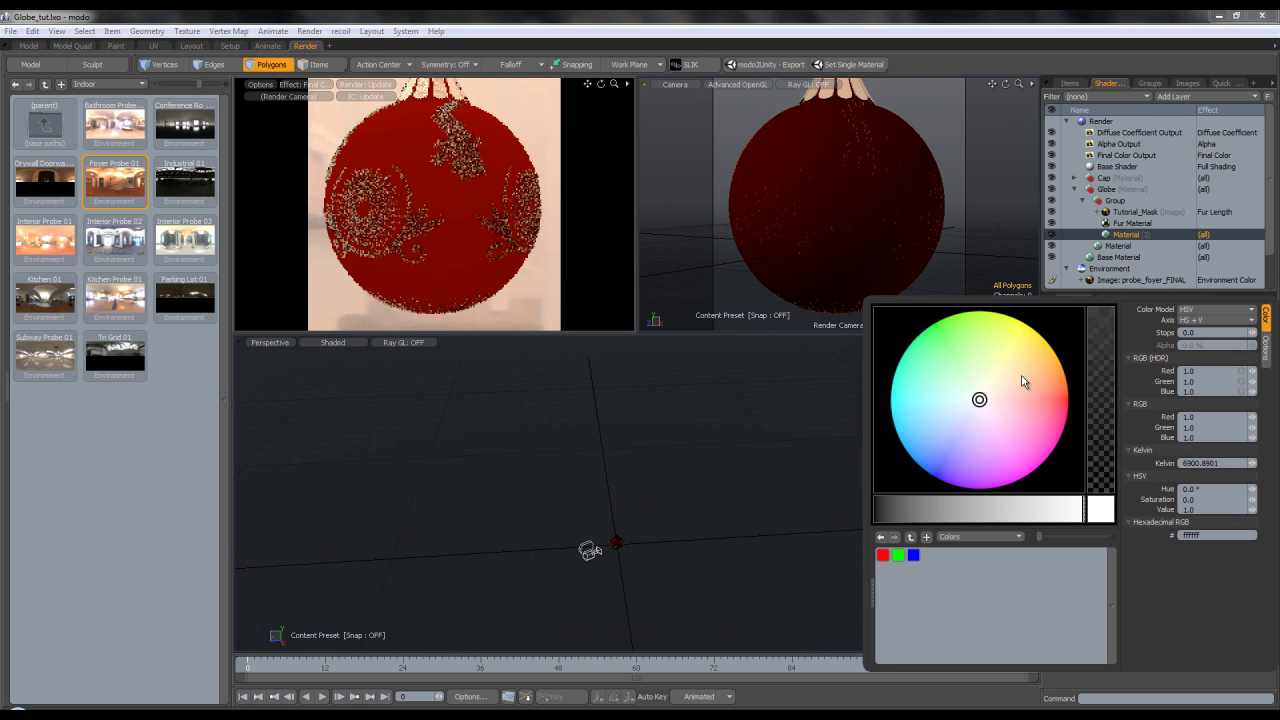
click(1195, 334)
drag(1220, 395, 918, 420)
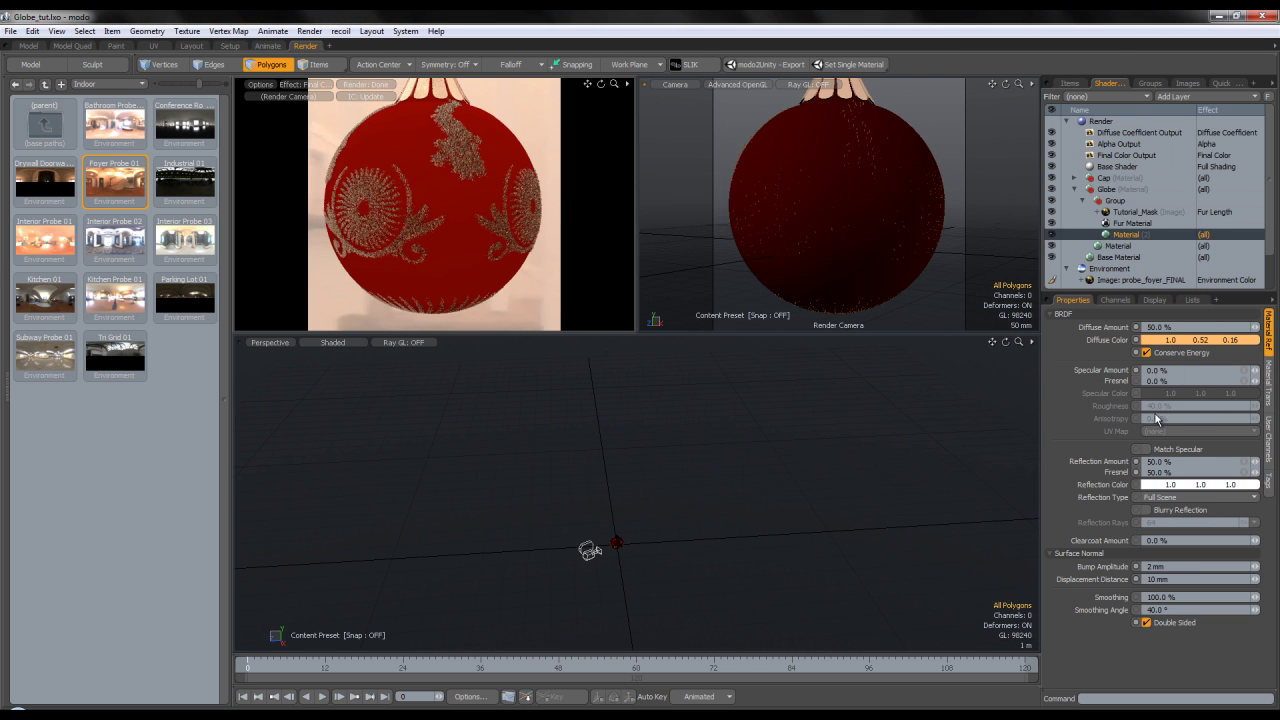
click(1195, 340)
click(1204, 490)
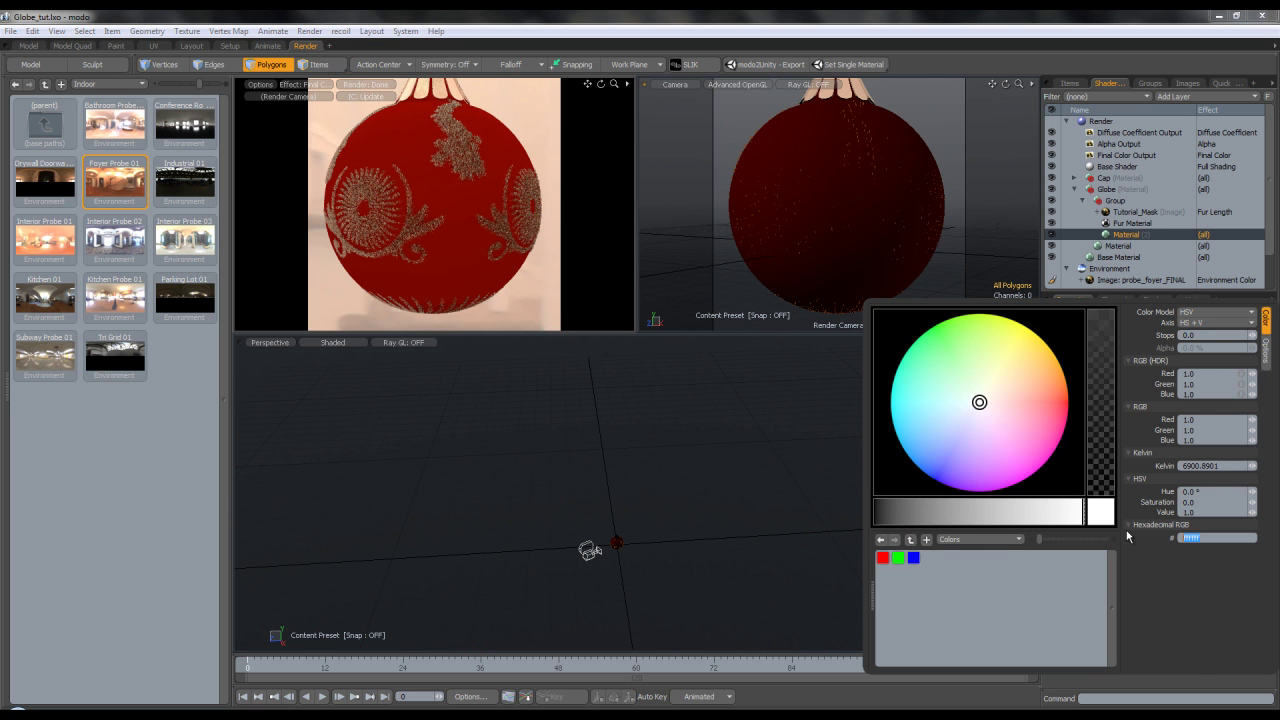
text(ff8429)
key(Return)
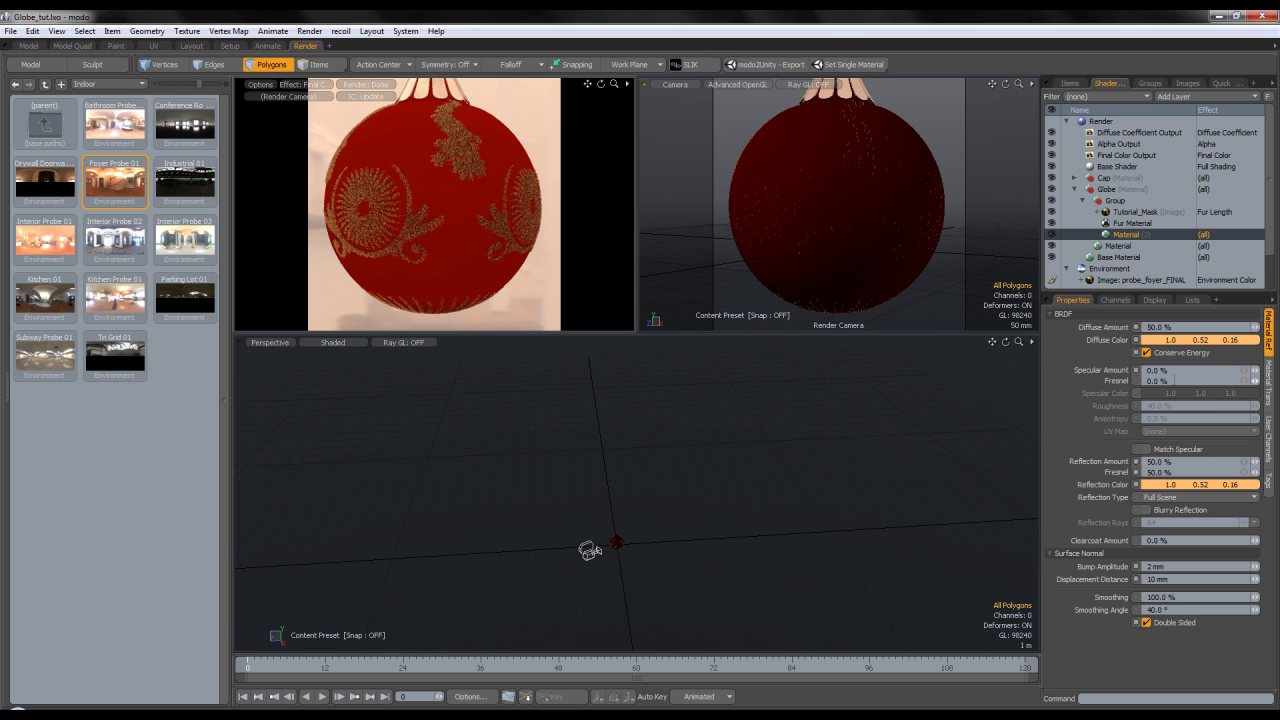
Raise the fur group material's diffuse amount to 100% and adjust its reflection amount
click(1174, 344)
drag(1174, 327, 1084, 329)
text(80)
key(Return)
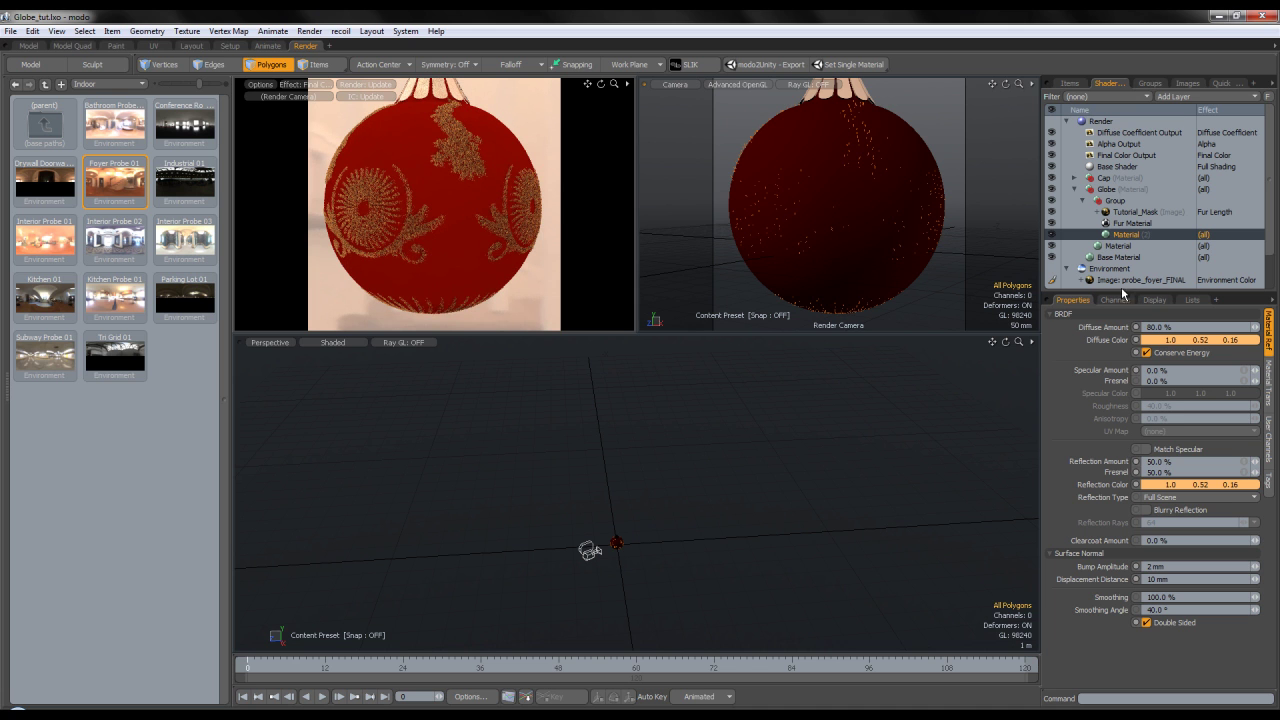
drag(1177, 327, 1084, 329)
text(100)
key(Return)
click(1177, 461)
text(7)
key(Return)
Set the fur material's length to 6 mm and rename the collapsed fur group as Glitter
click(1132, 222)
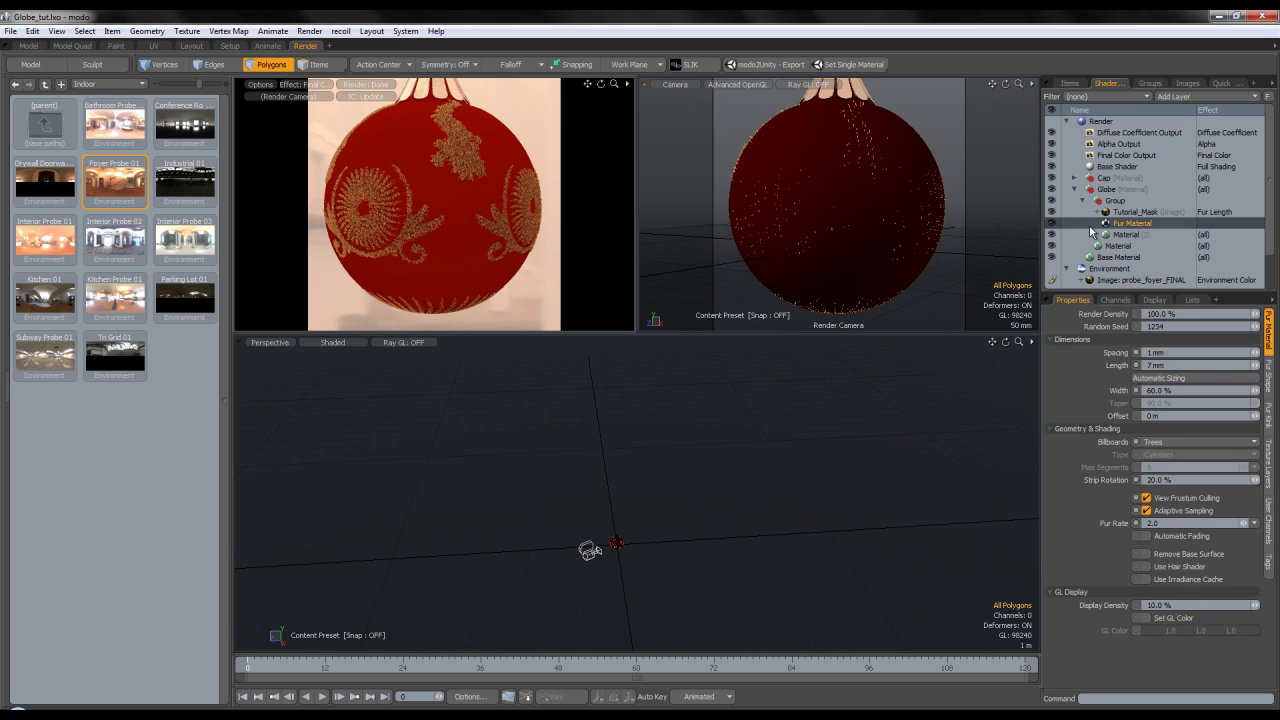
click(1150, 366)
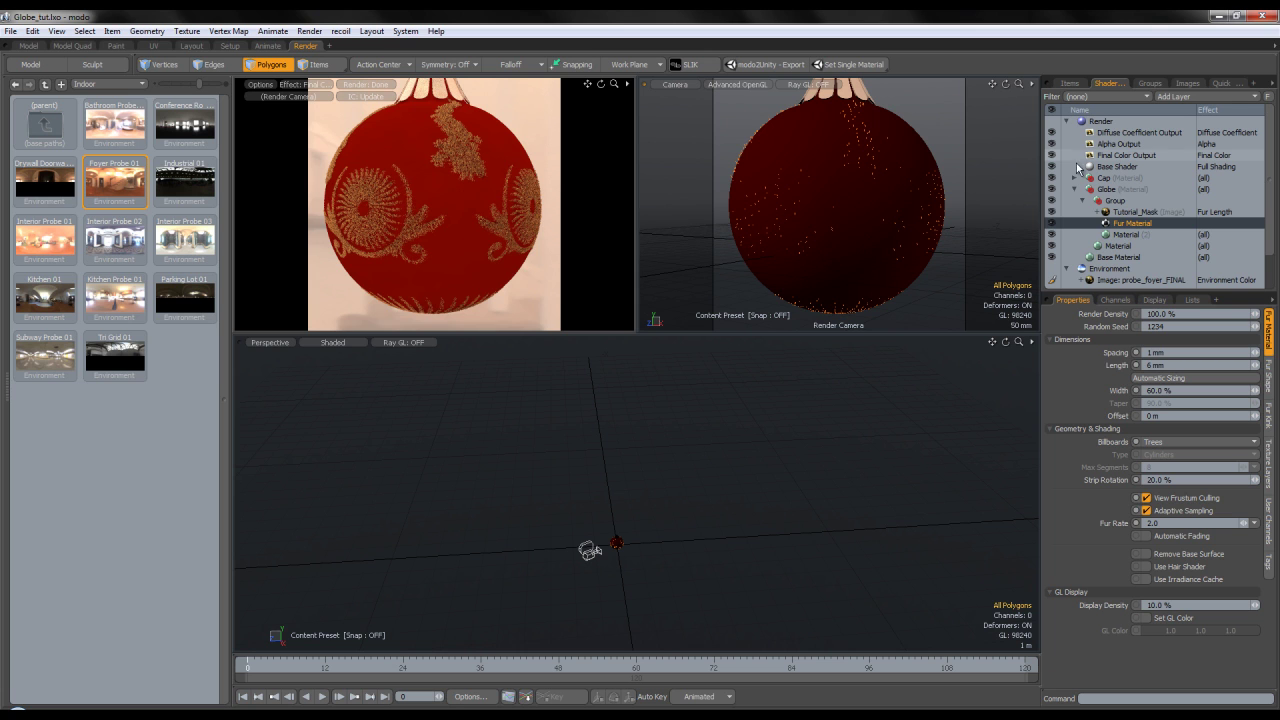
click(1082, 200)
double_click(1104, 200)
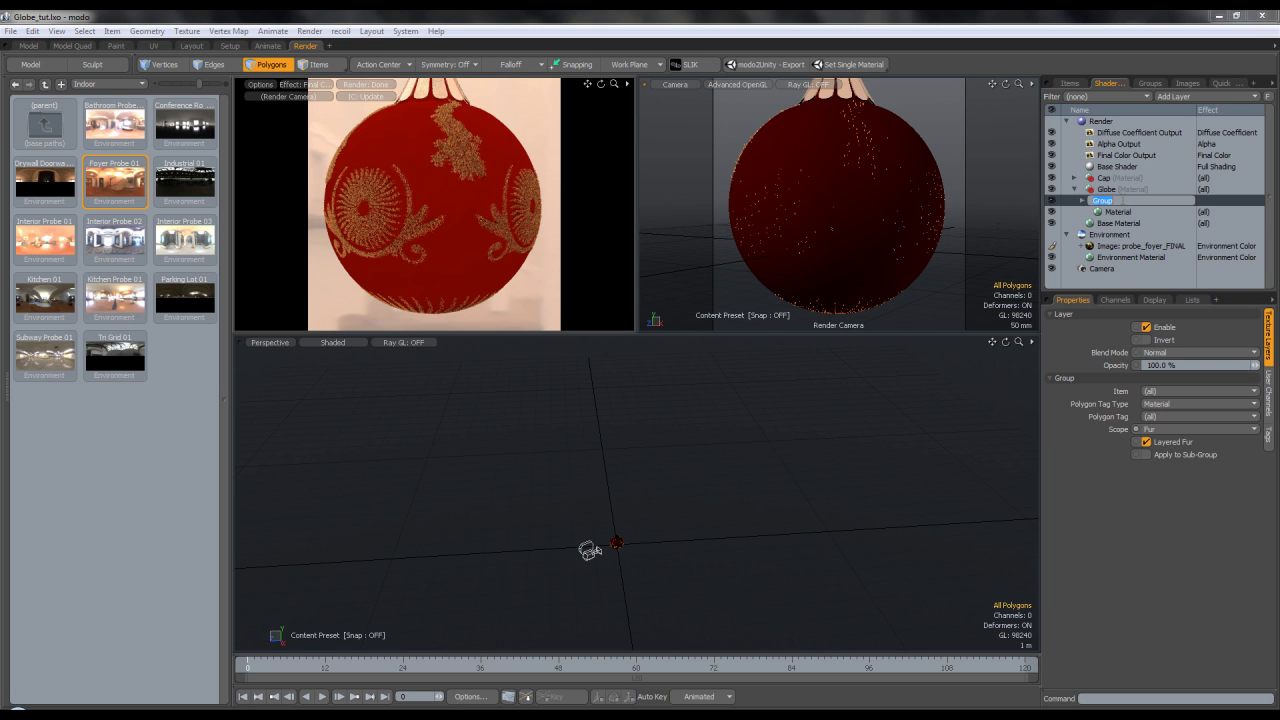
text(Glitter)
key(Return)
Add a Gradient layer driving diffuse color to the Globe and place it below the Glitter group, above the surface material
click(1118, 212)
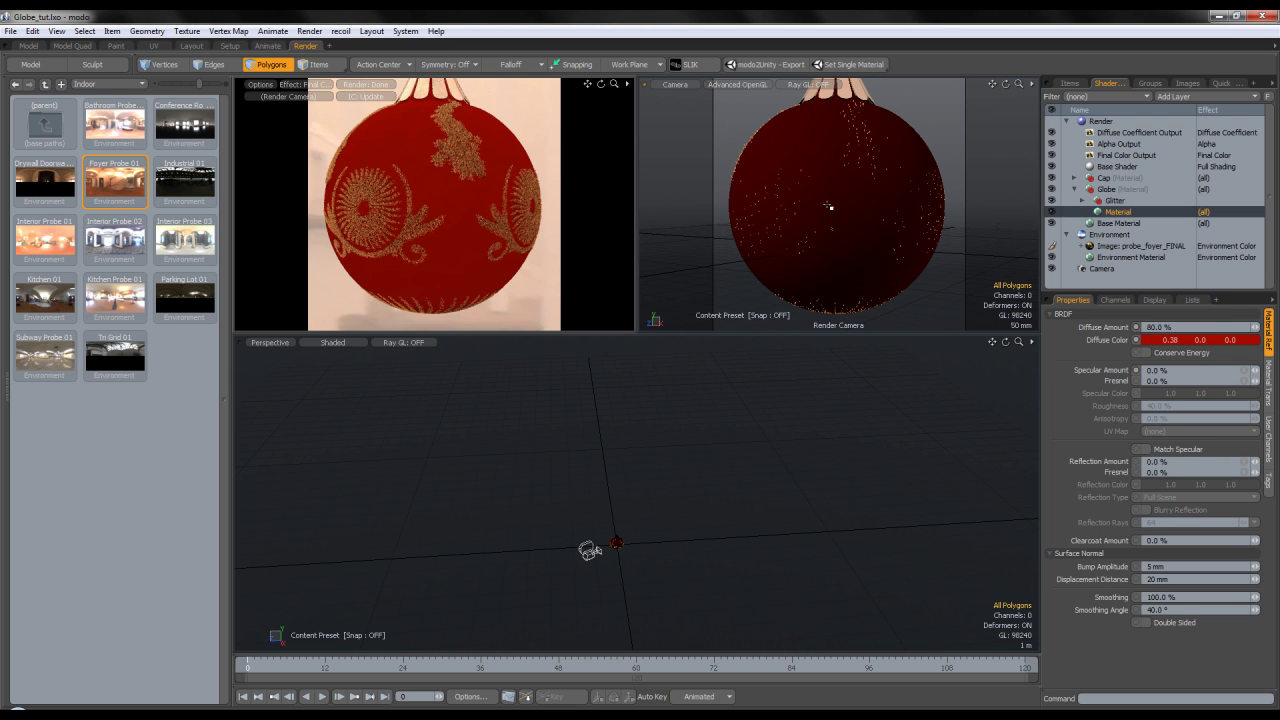
click(1212, 97)
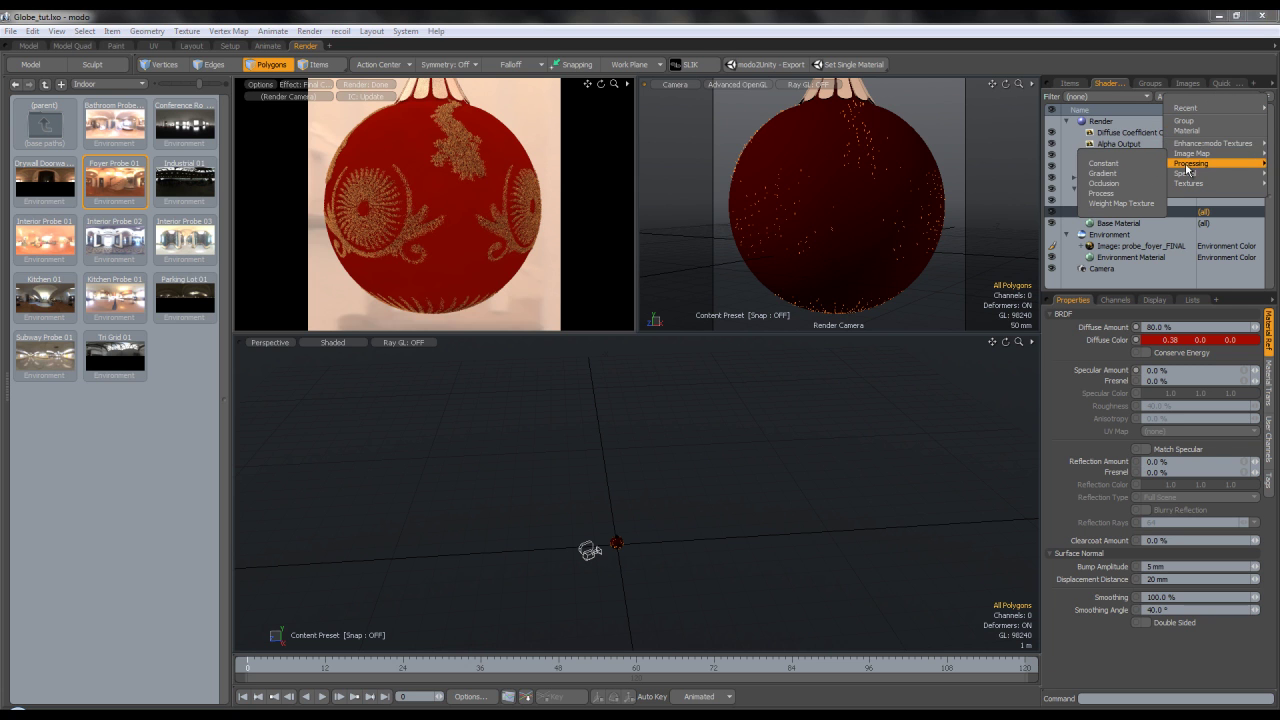
click(1153, 212)
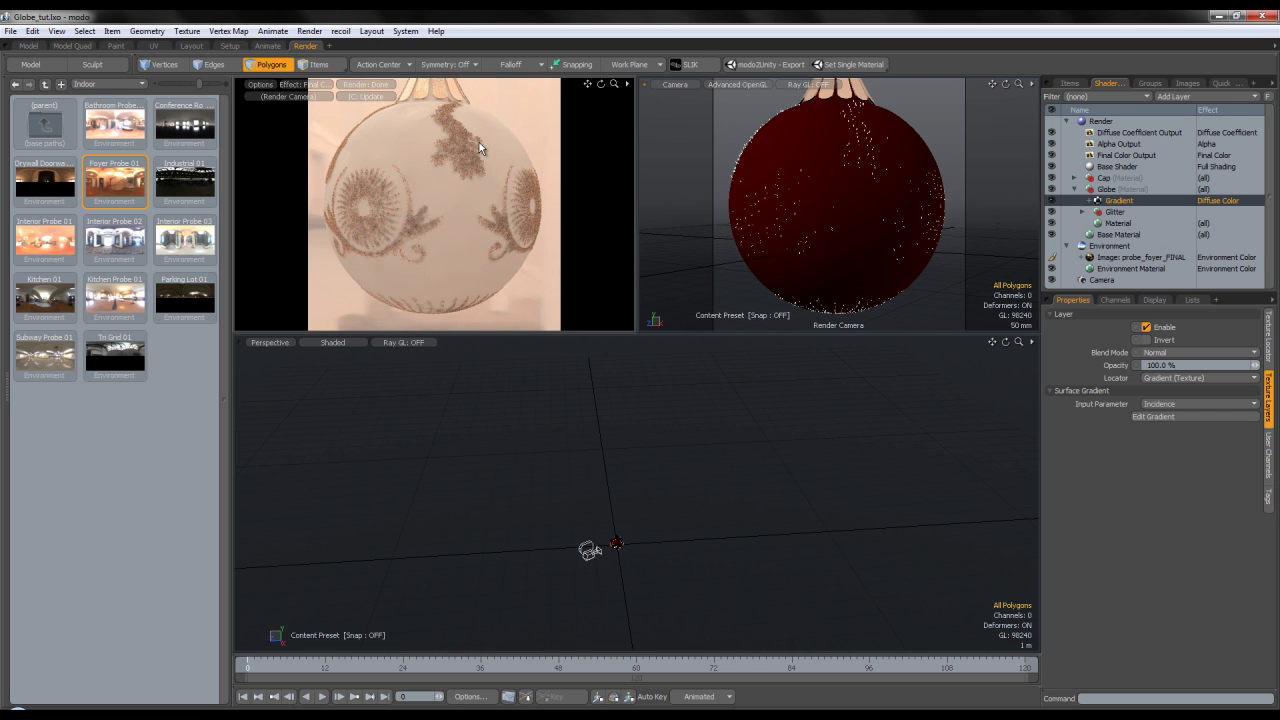
drag(1118, 200, 1127, 211)
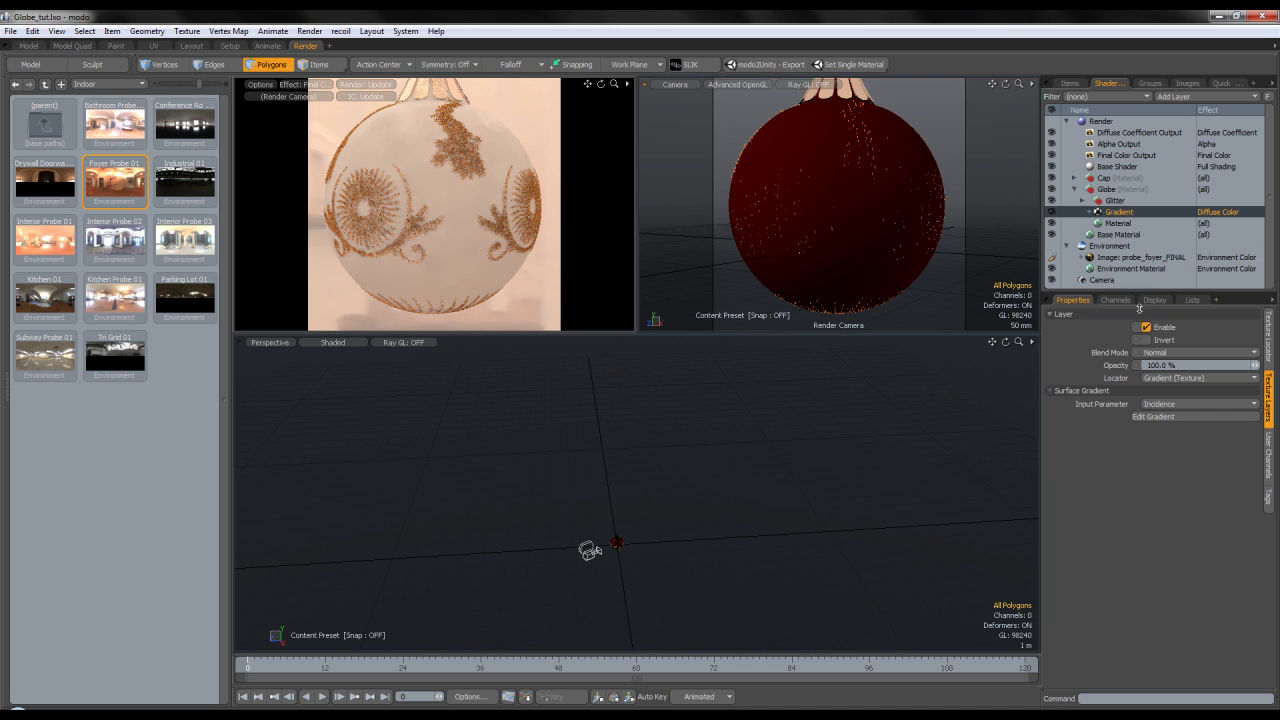
Edit the globe's incidence gradient and color its 100% key dark red
click(1270, 345)
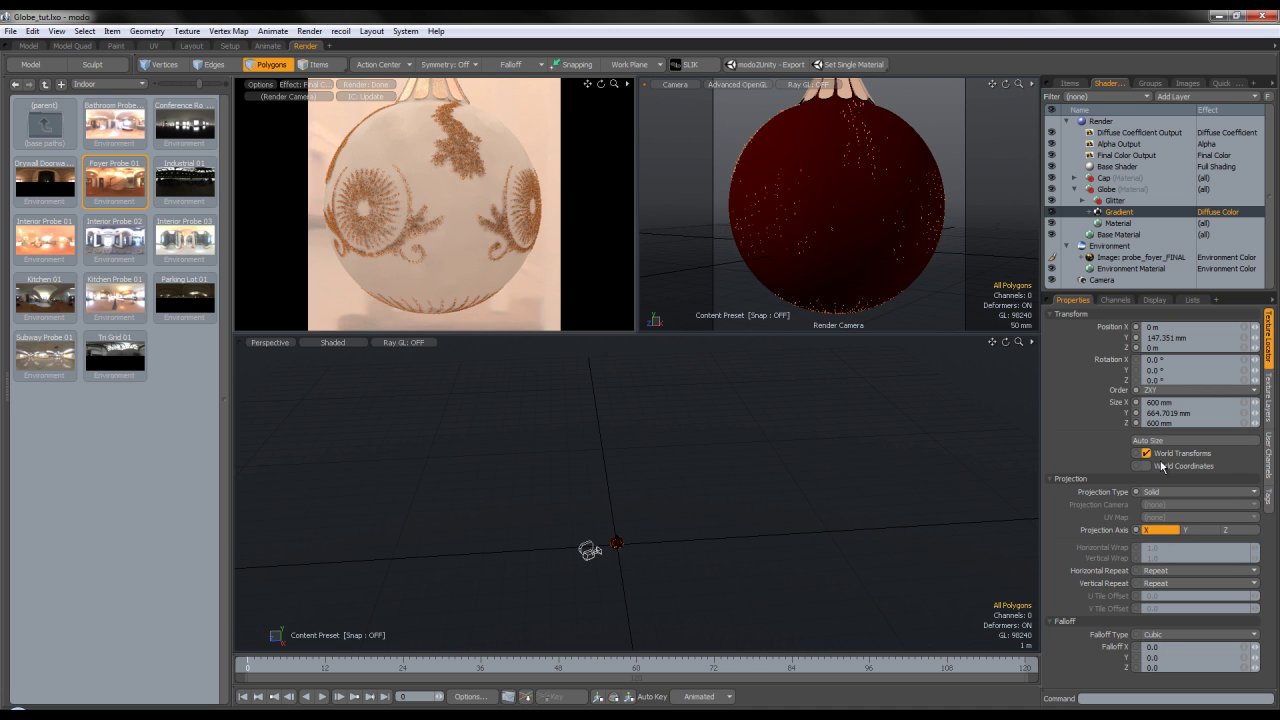
click(1270, 390)
click(1179, 416)
click(497, 485)
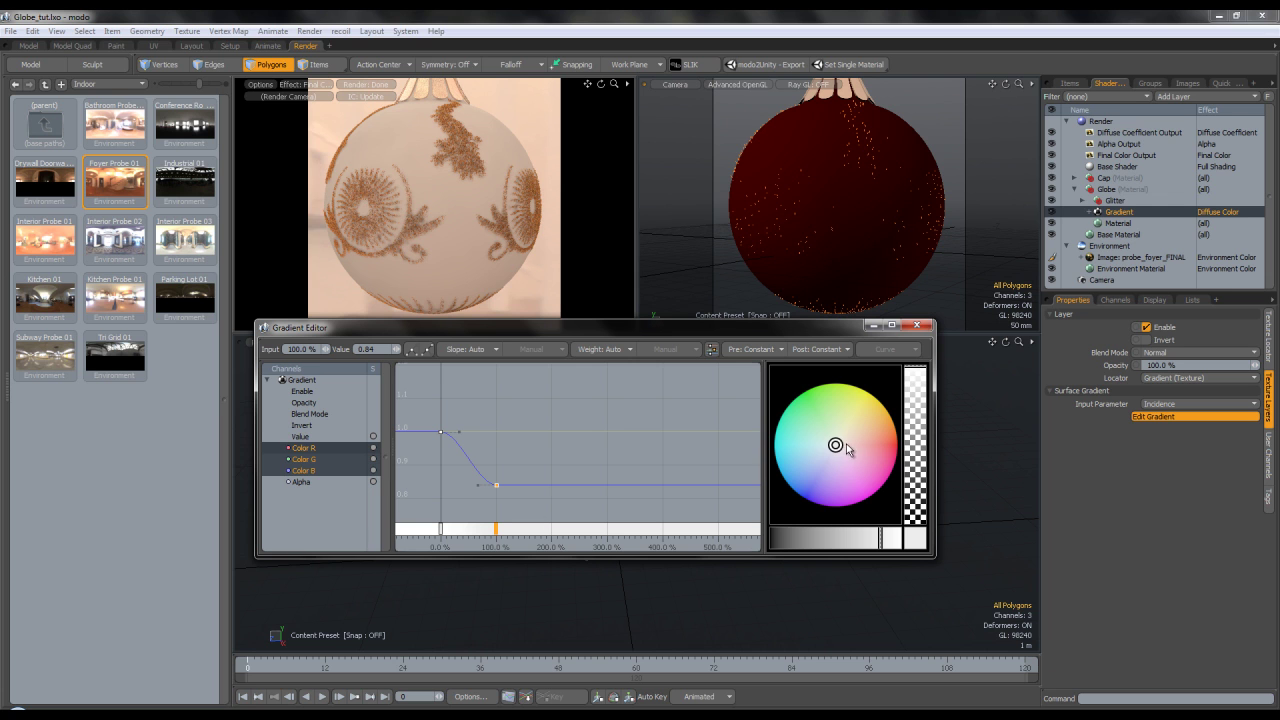
drag(838, 449, 911, 444)
drag(880, 536, 830, 535)
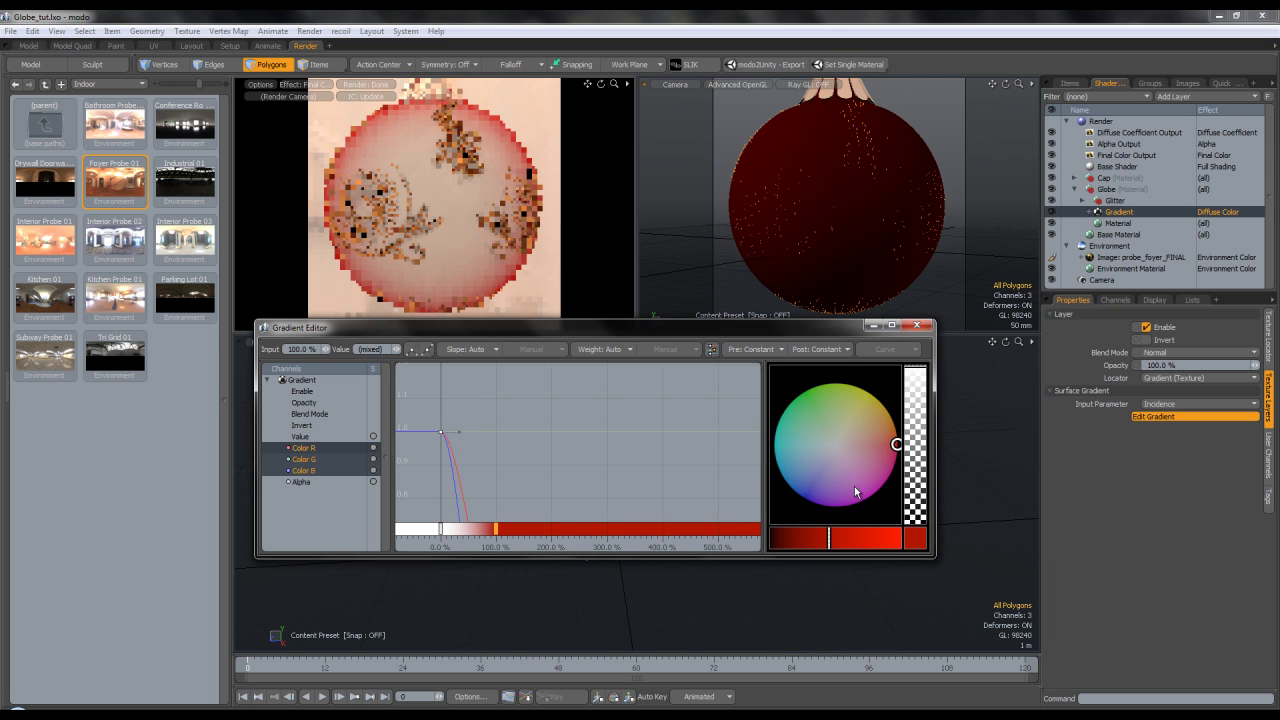
mouse_move(894, 443)
mouse_down()
mouse_move(870, 448)
mouse_move(925, 449)
mouse_move(888, 446)
mouse_move(906, 454)
mouse_up()
Color the gradient's 0% key a slightly darkened crimson, close the gradient editor and save the scene
click(446, 527)
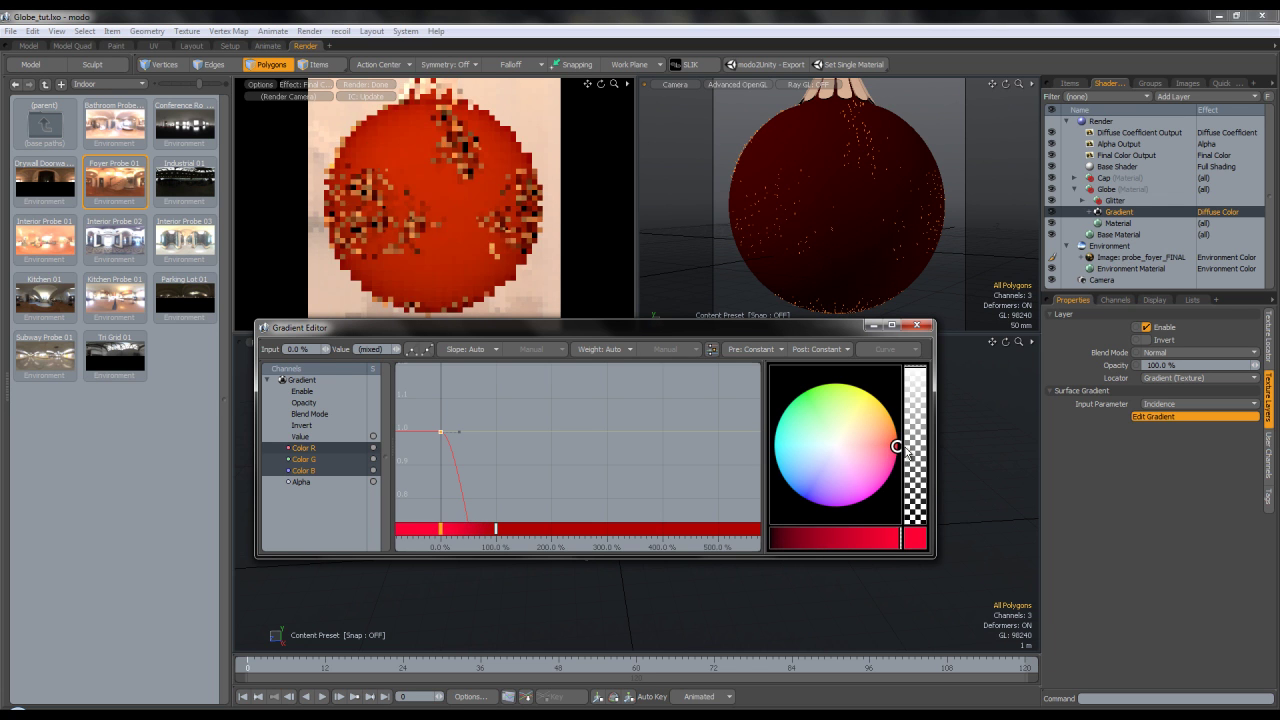
drag(836, 532, 870, 534)
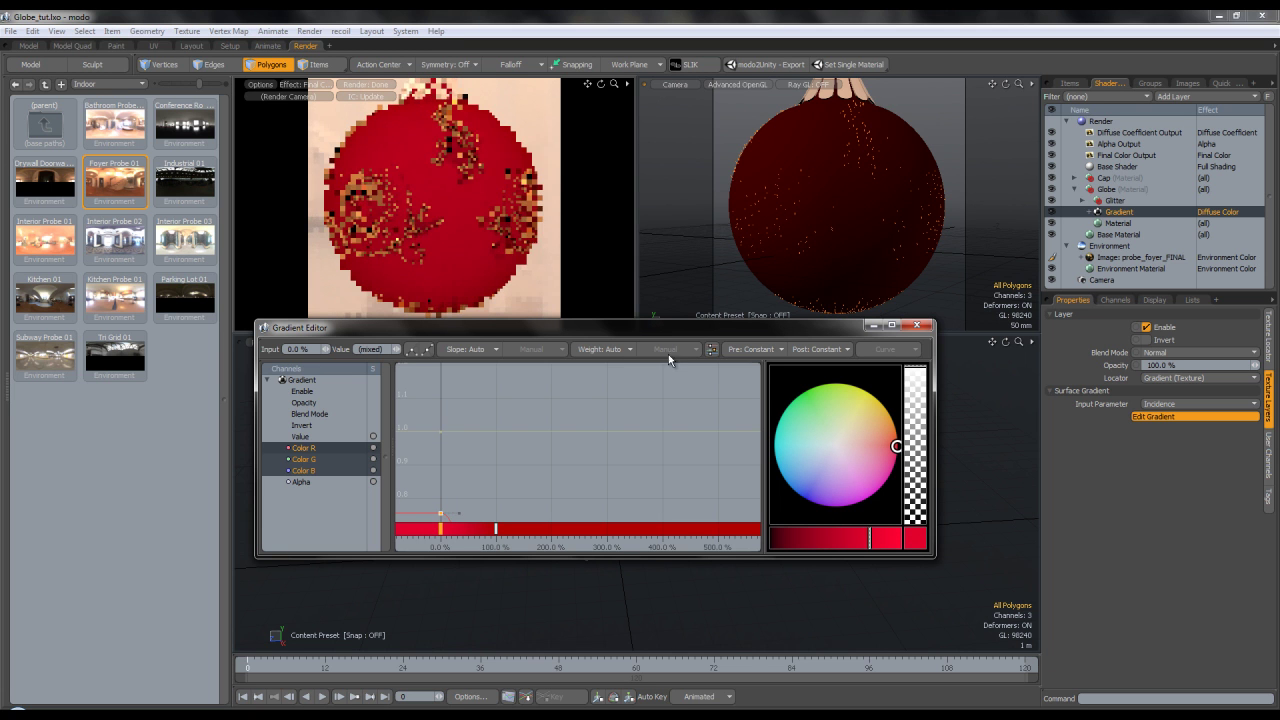
click(885, 537)
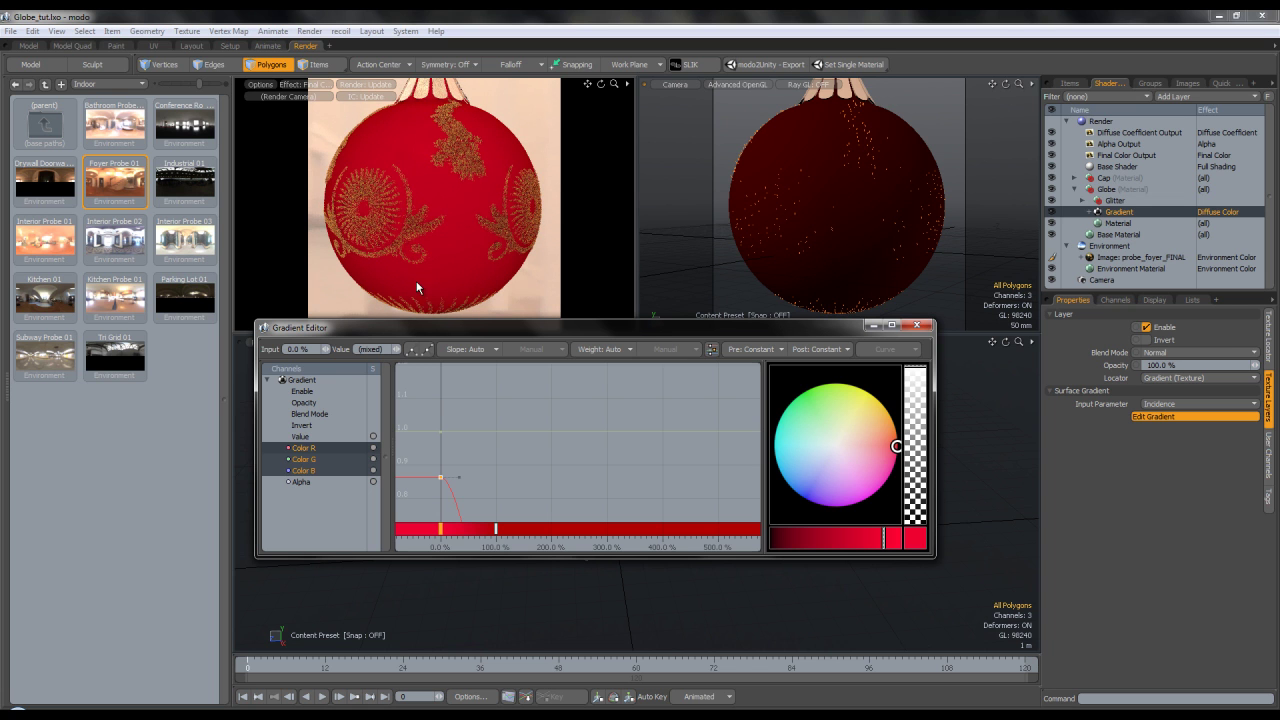
click(917, 325)
key(ctrl+s)
Close the gradient editor and disable the Glitter group inside the Globe material group
click(539, 173)
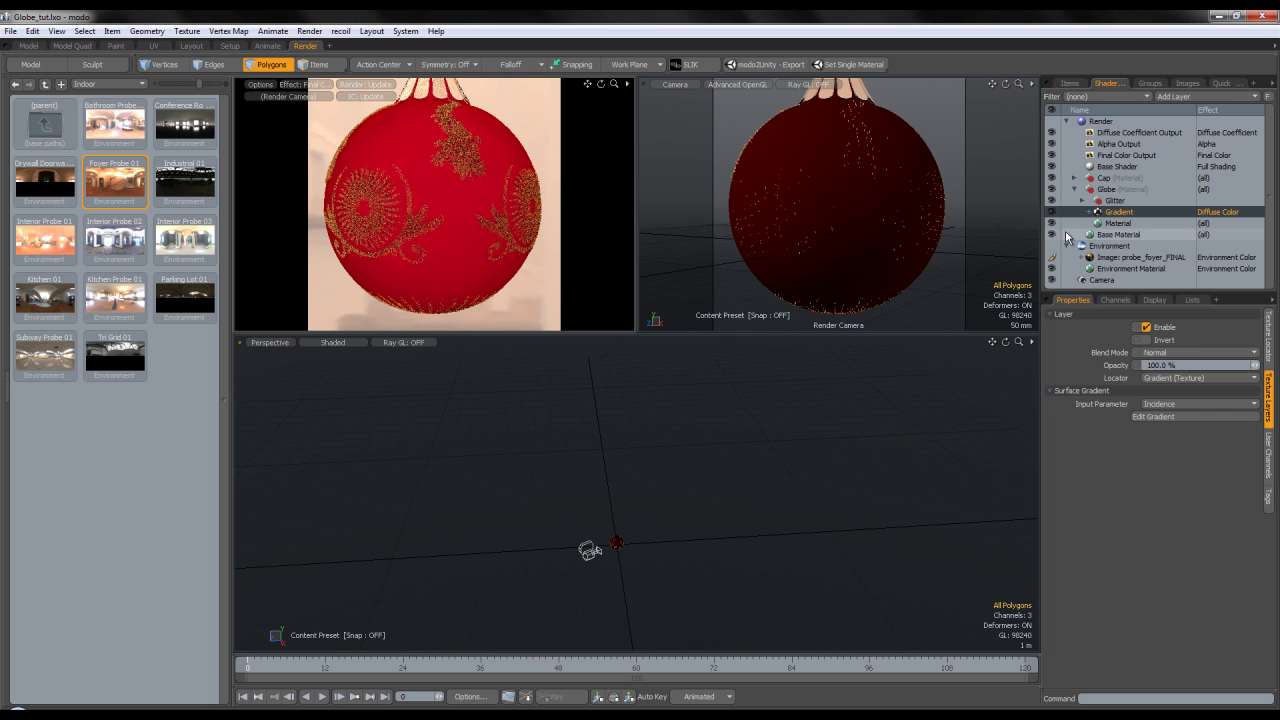
click(1051, 200)
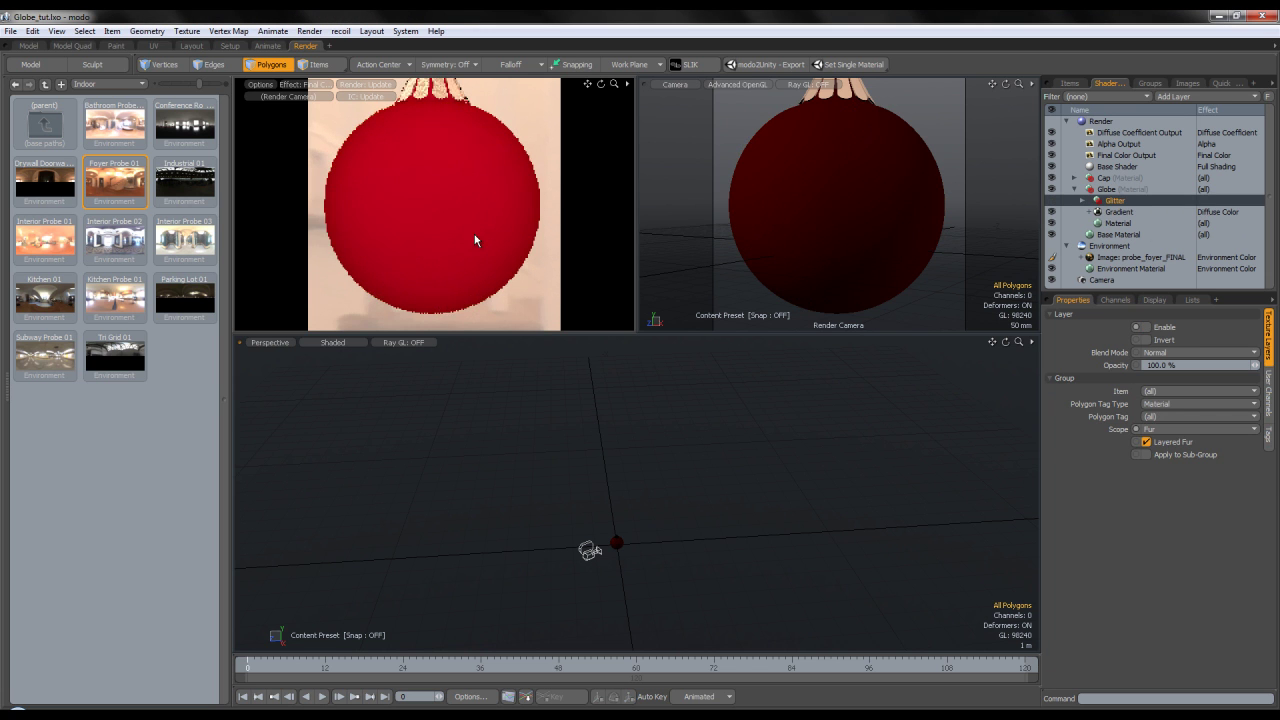
click(1118, 223)
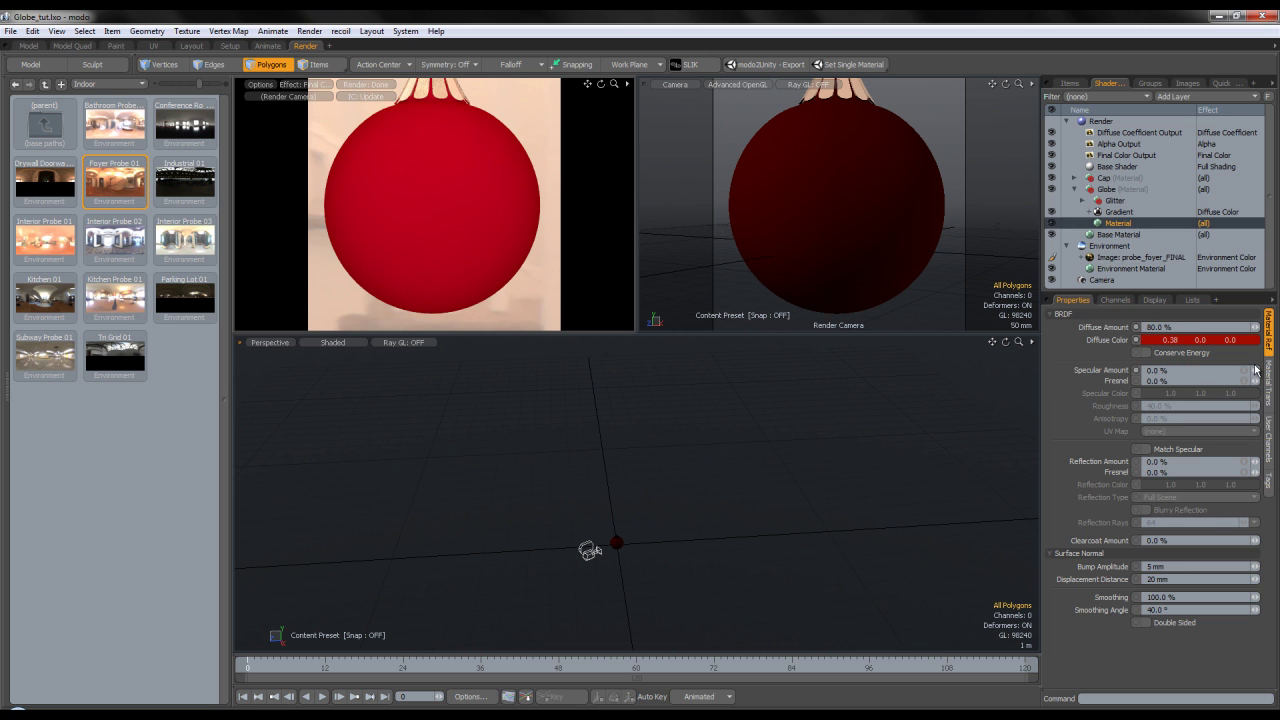
Try Multiply on the globe's Gradient layer and settle on Normal Multiply as its blend mode
click(1233, 212)
click(1195, 353)
click(1180, 414)
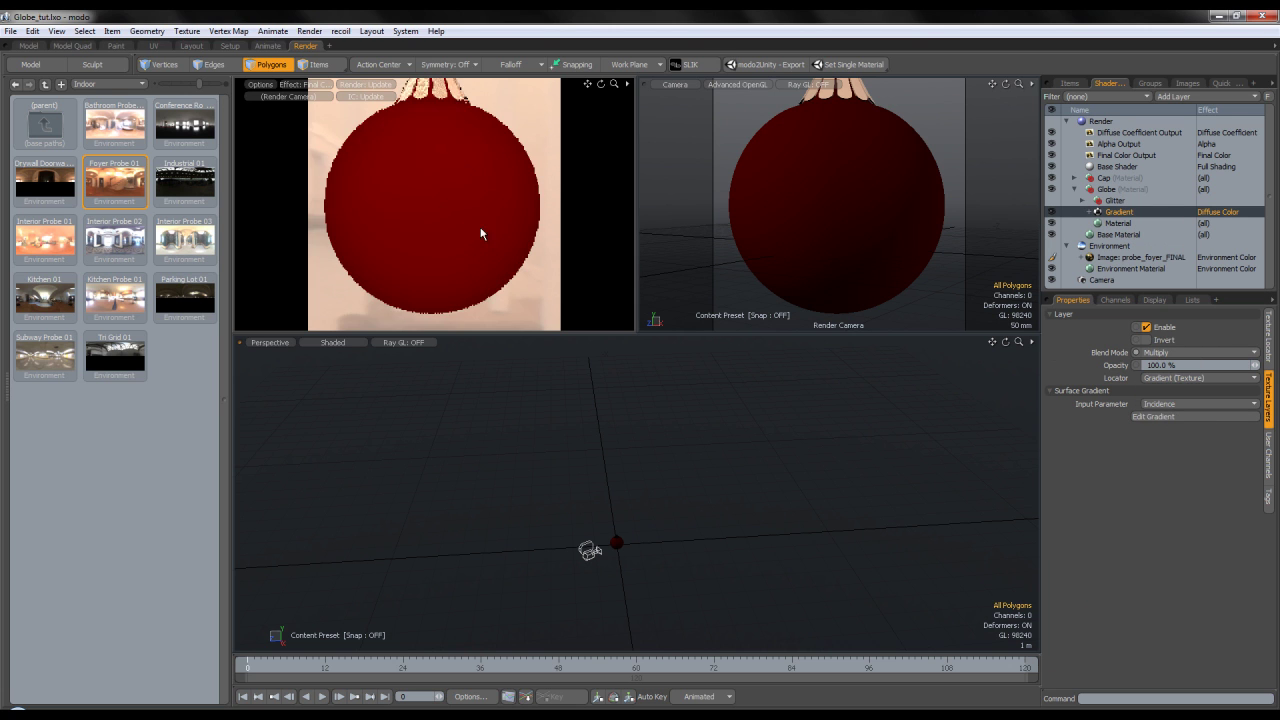
click(1173, 353)
click(1170, 333)
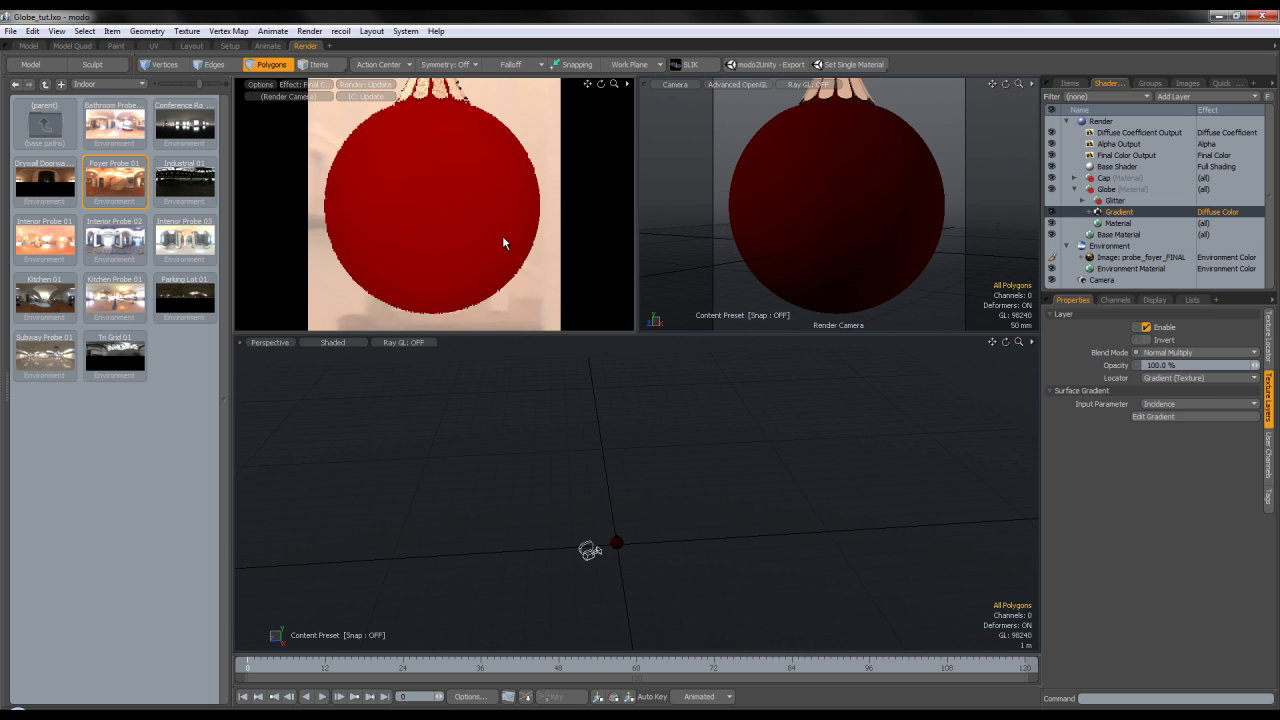
Turn off Conserve Energy on the globe's surface material and set its diffuse amount to 100%
click(1118, 223)
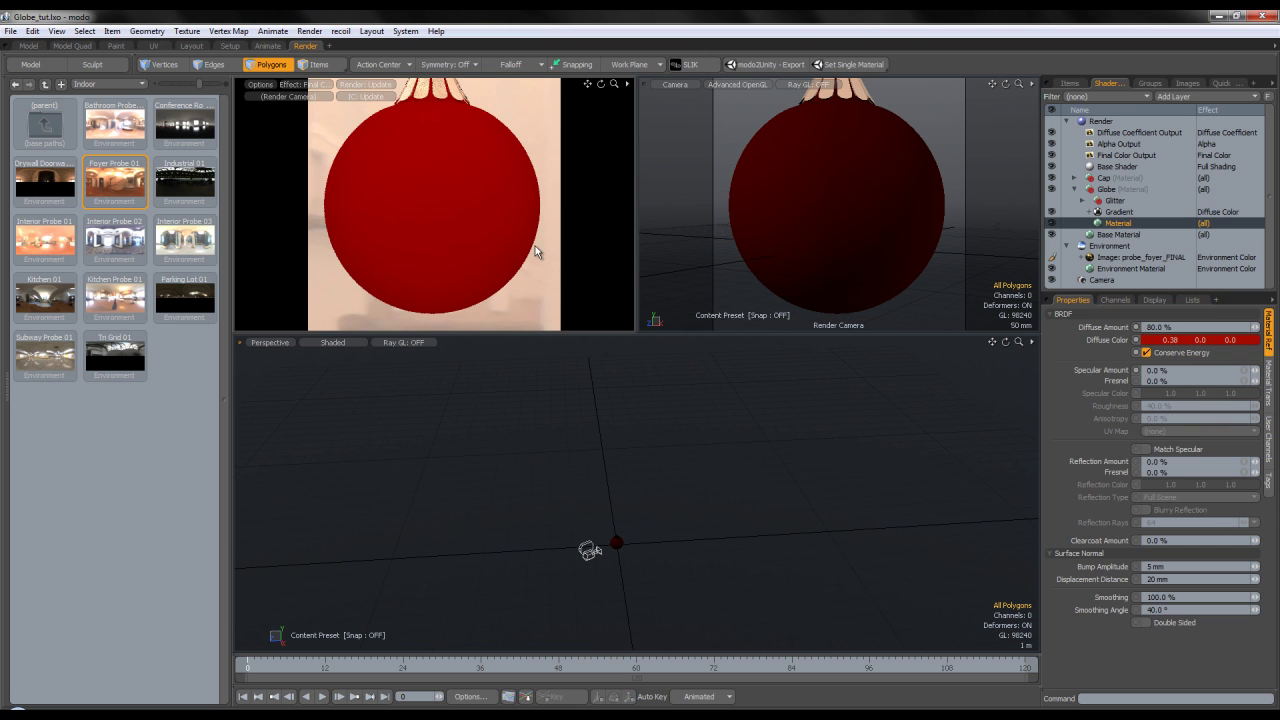
click(1145, 353)
click(1160, 327)
text(100)
key(Return)
Try a 20% specular amount on the globe's surface material and reset it to 0%
text(20)
key(Return)
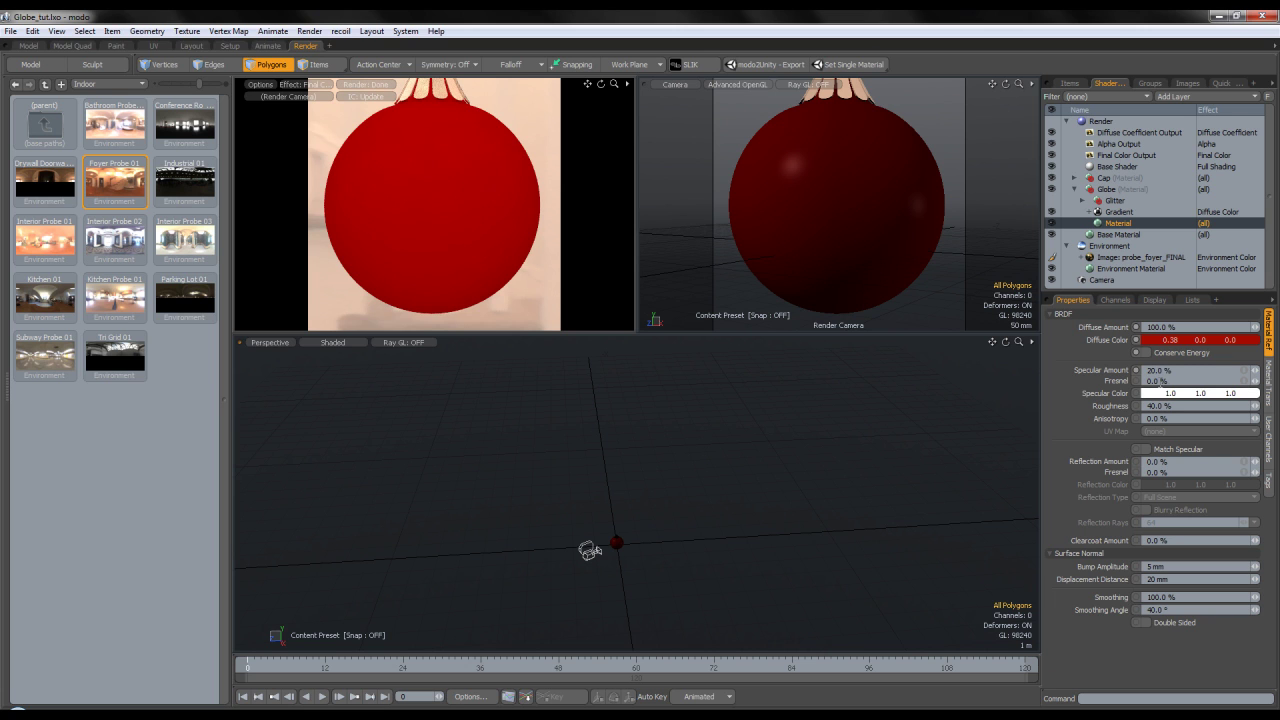
click(1172, 370)
text(0)
key(Return)
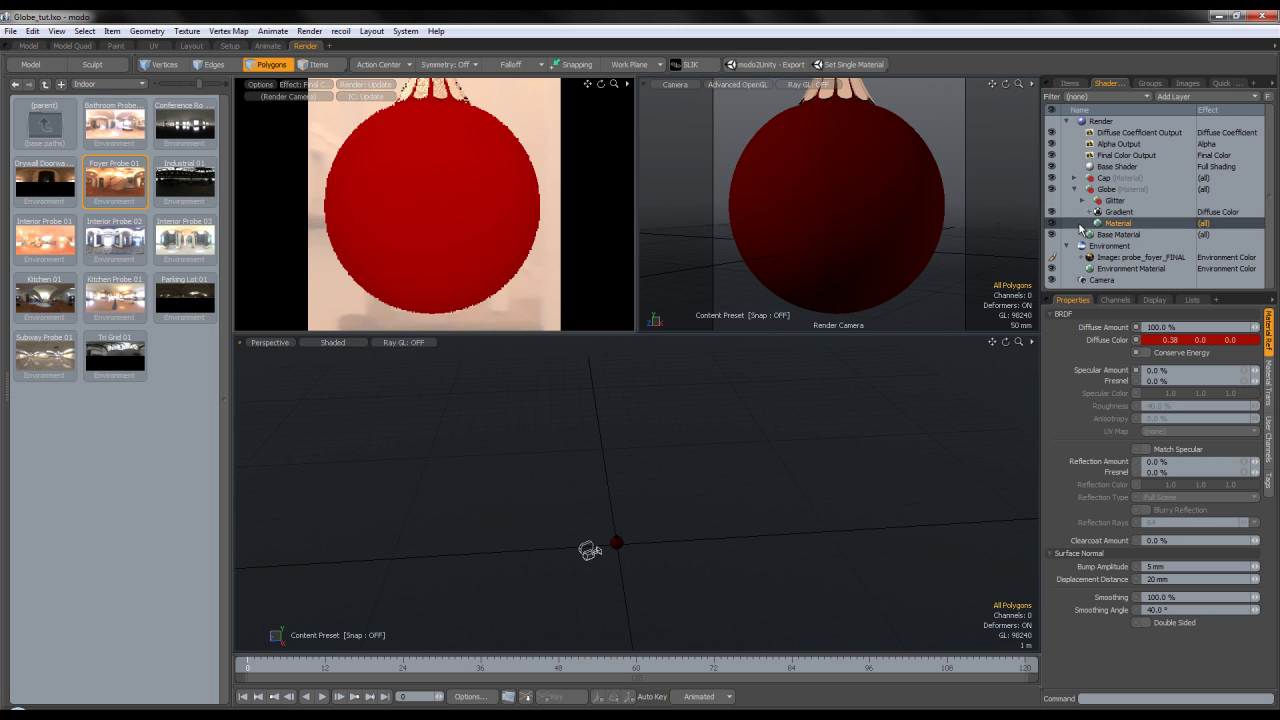
Set the globe material's reflection amount and reflection Fresnel to 30%
click(1156, 461)
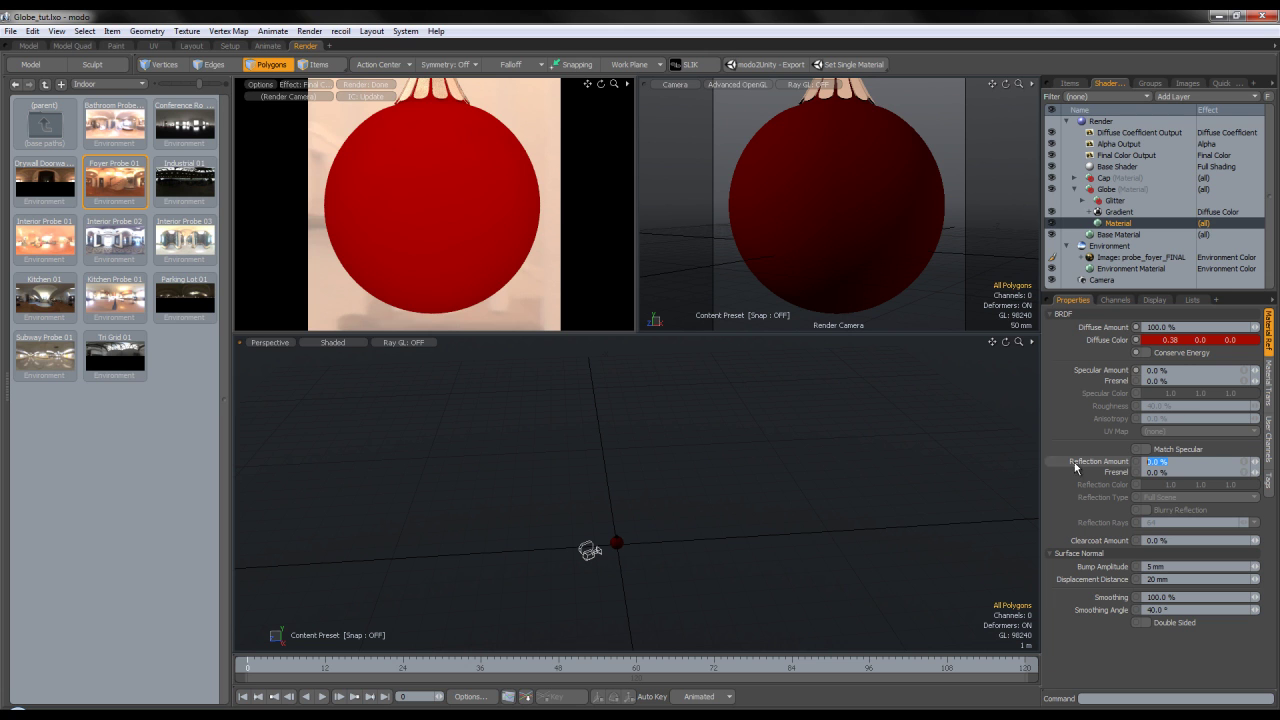
text(30)
key(Return)
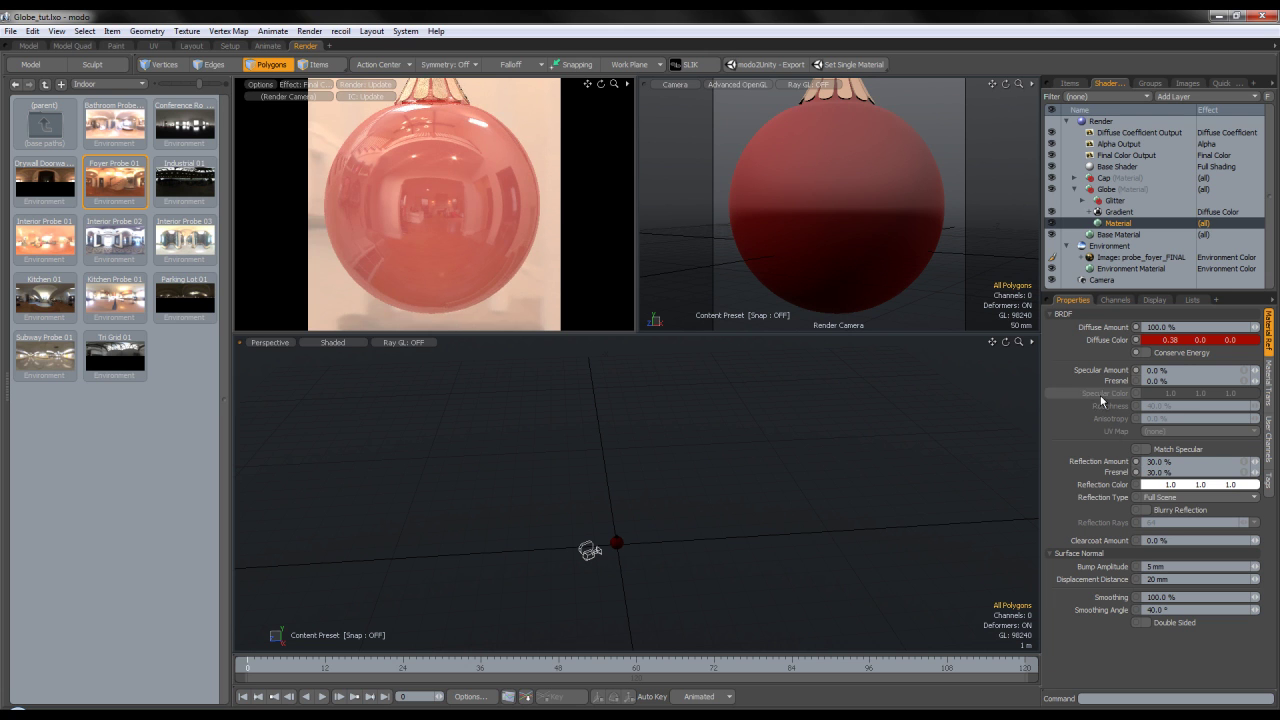
Enable Blurry Reflection on the globe material with 128 reflection rays and set its roughness to 10%
click(1146, 510)
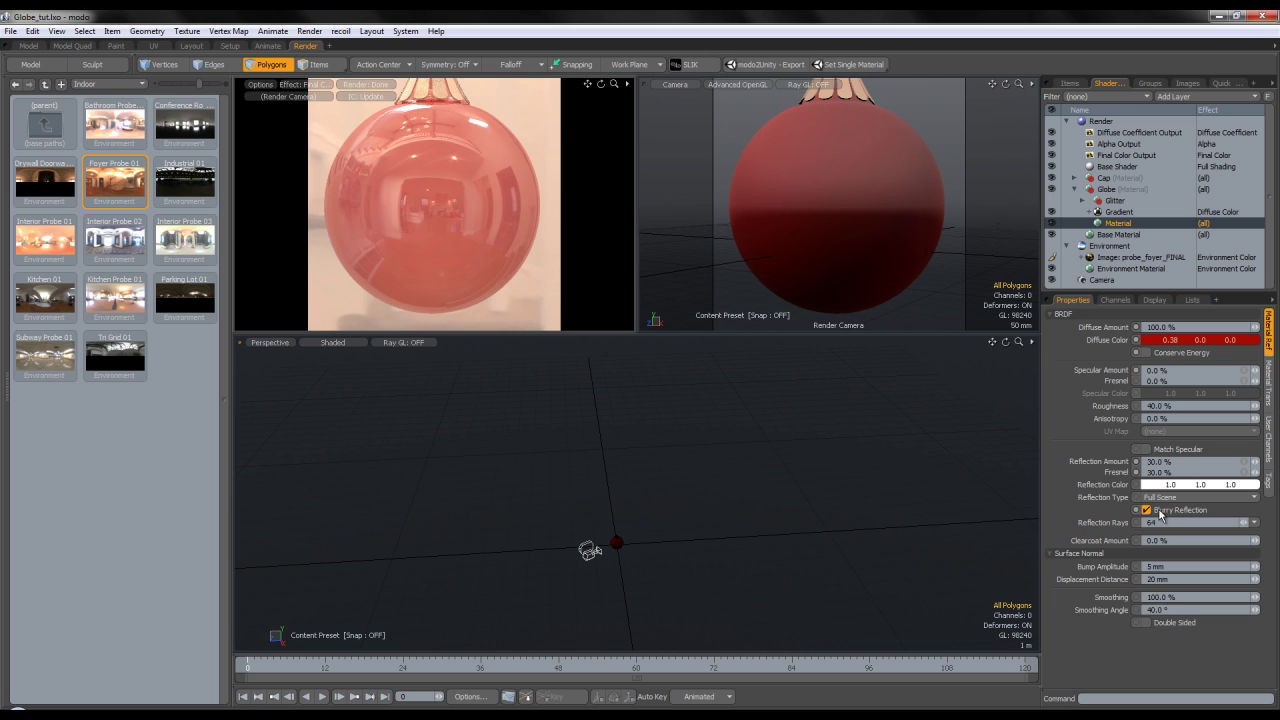
click(1163, 524)
click(1162, 408)
text(10)
key(Return)
Color the globe material's reflection bright red (1.0, 0.02, 0.0) and set its clearcoat amount to 50%
click(1174, 485)
click(1067, 405)
drag(1067, 405, 1080, 402)
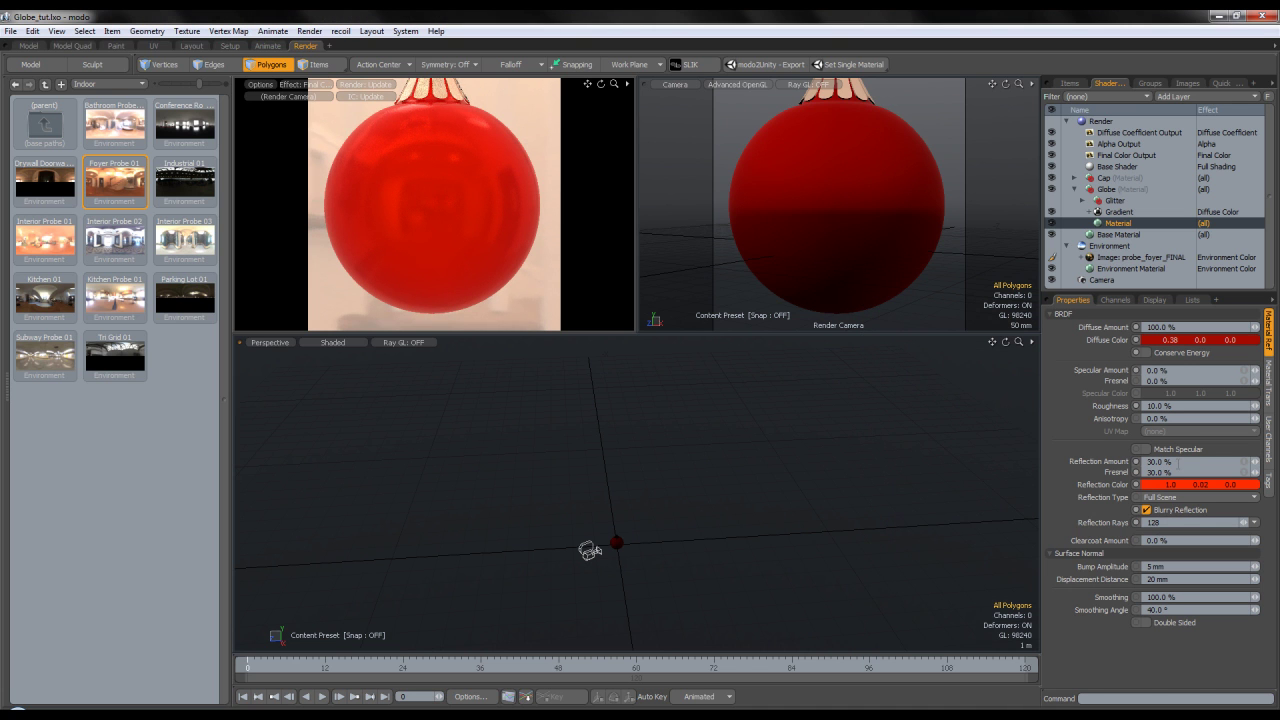
click(1175, 540)
text(50)
key(Return)
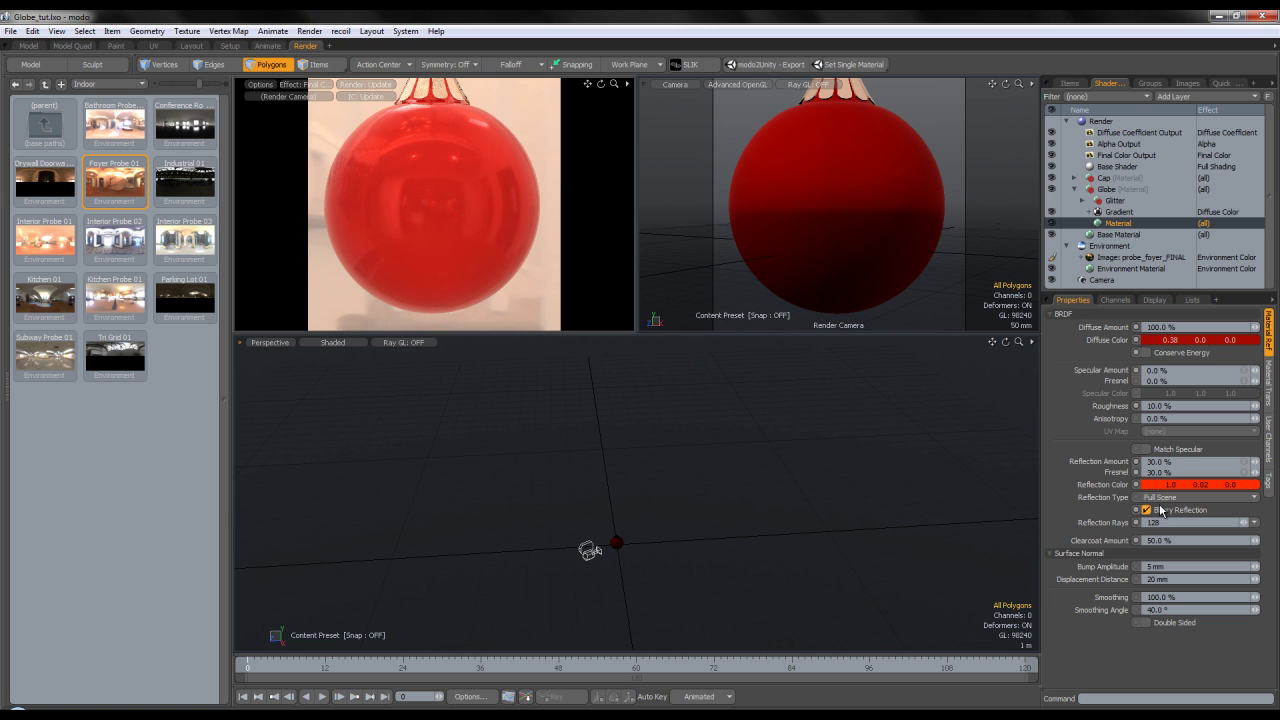
Try a 60% reflection amount on the globe's surface material
click(1170, 461)
text(60)
key(Return)
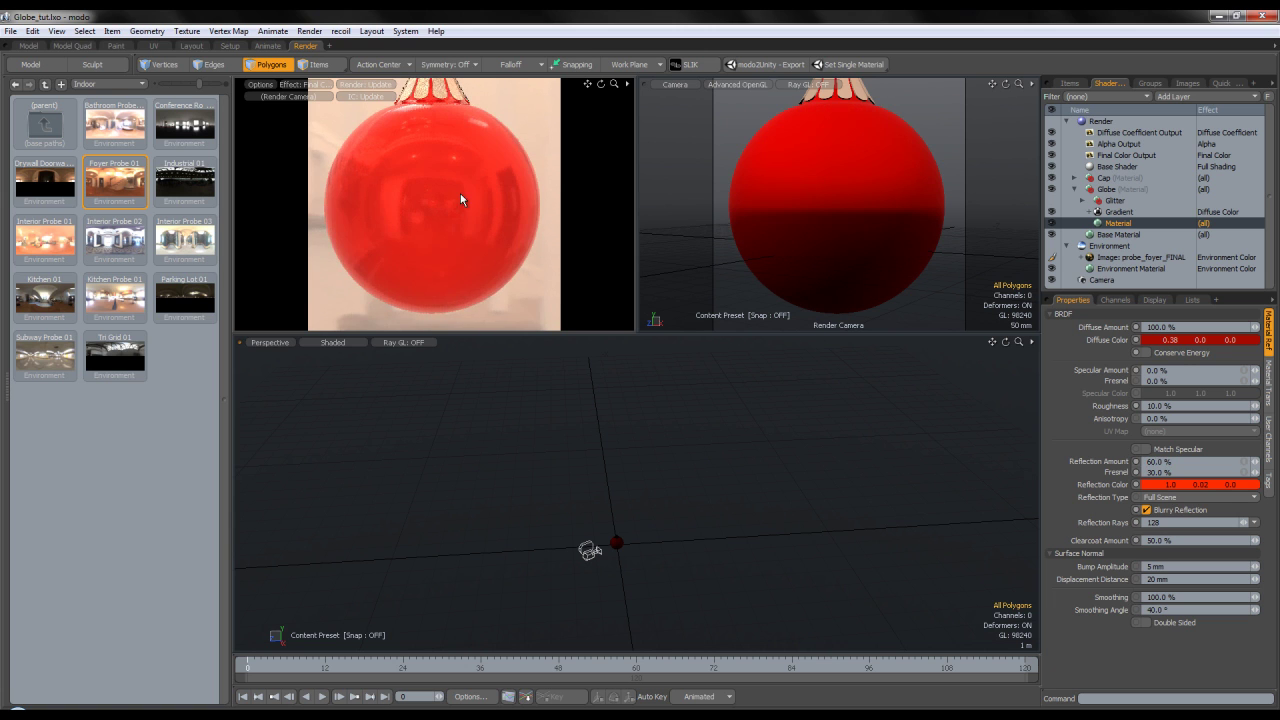
Set the globe material's reflection amount to 35% and its roughness to 7%
click(1155, 462)
text(35)
key(Return)
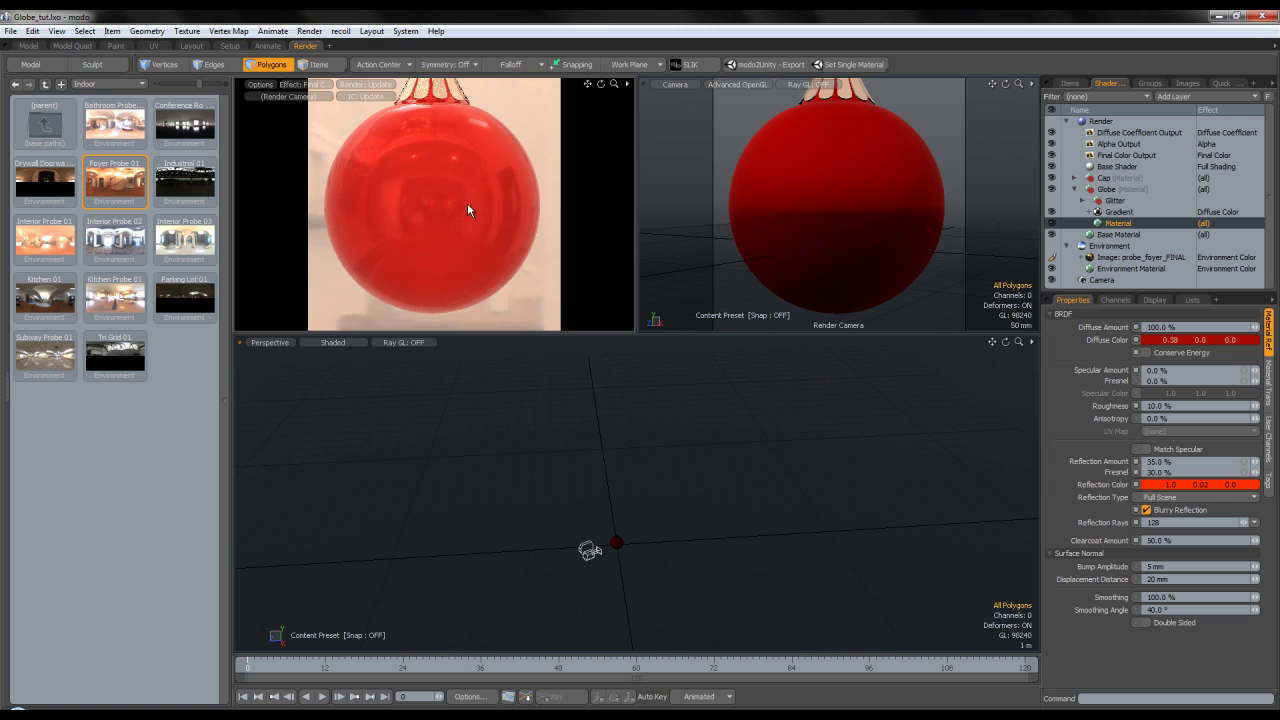
click(1172, 404)
text(7)
key(Return)
Re-enable the Glitter group, start rendering the frame and move the render window clear of the layer list
click(1114, 200)
click(1051, 200)
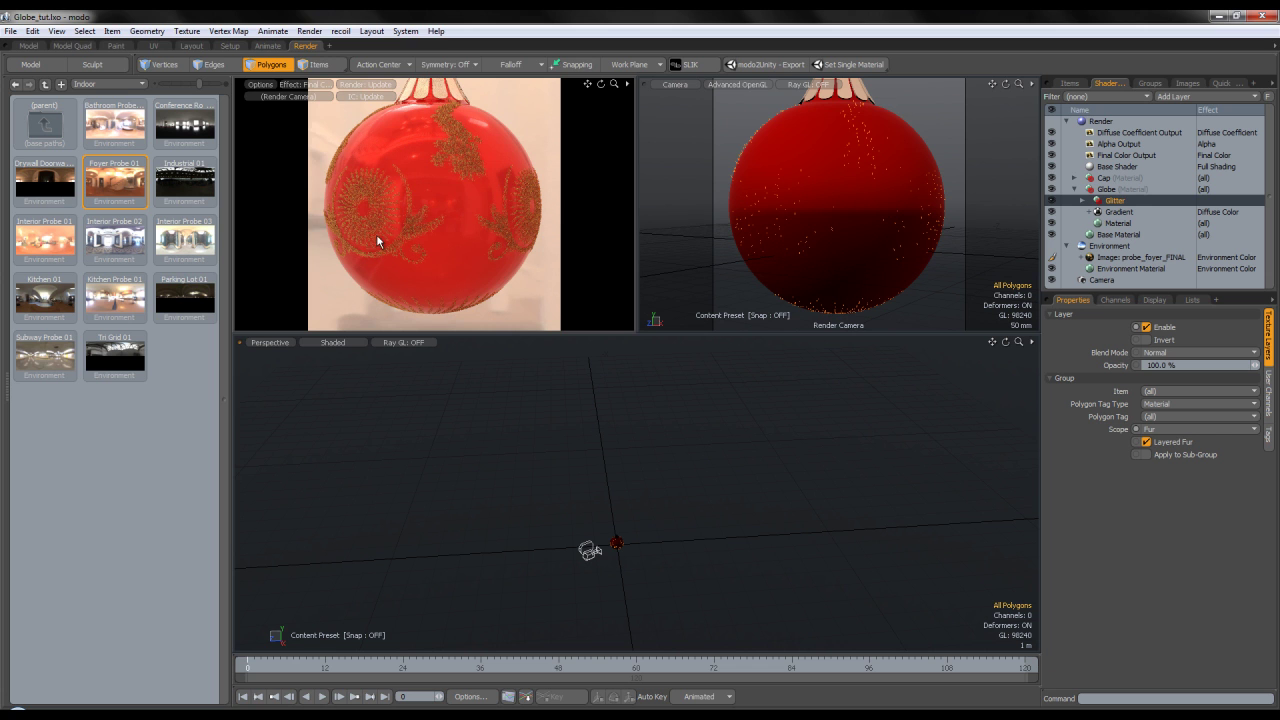
click(309, 31)
click(330, 46)
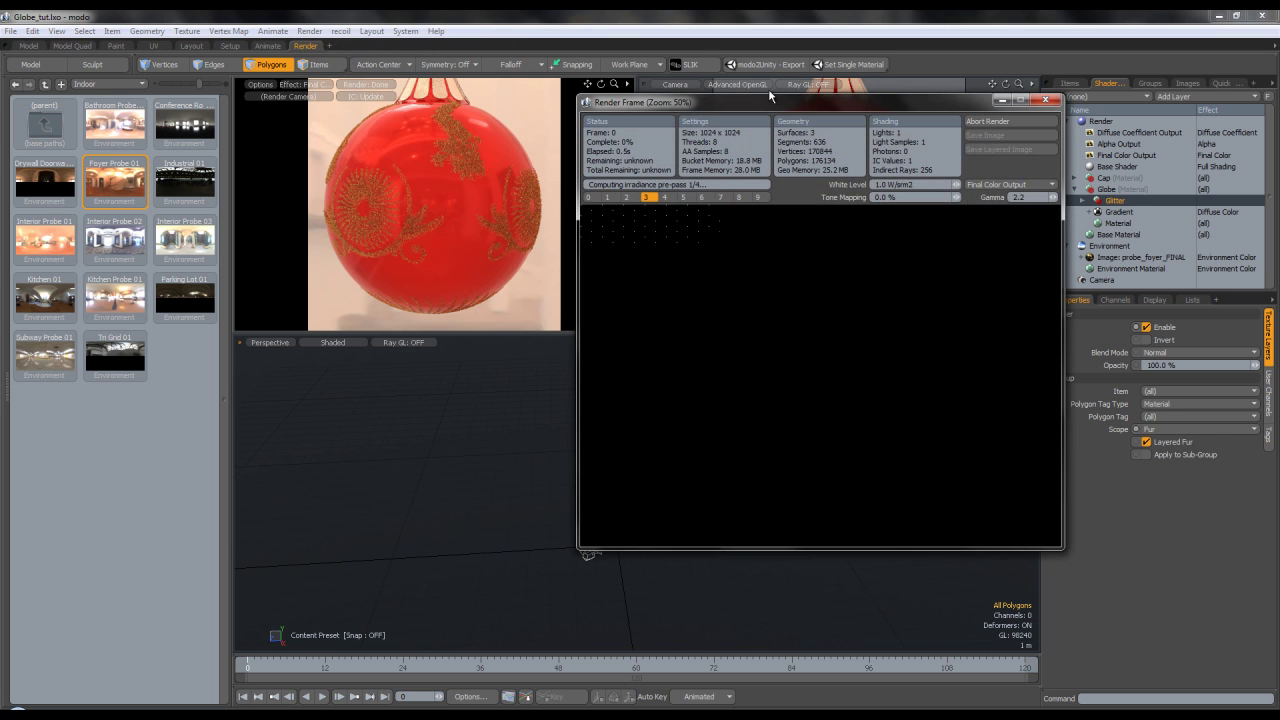
drag(797, 108, 597, 111)
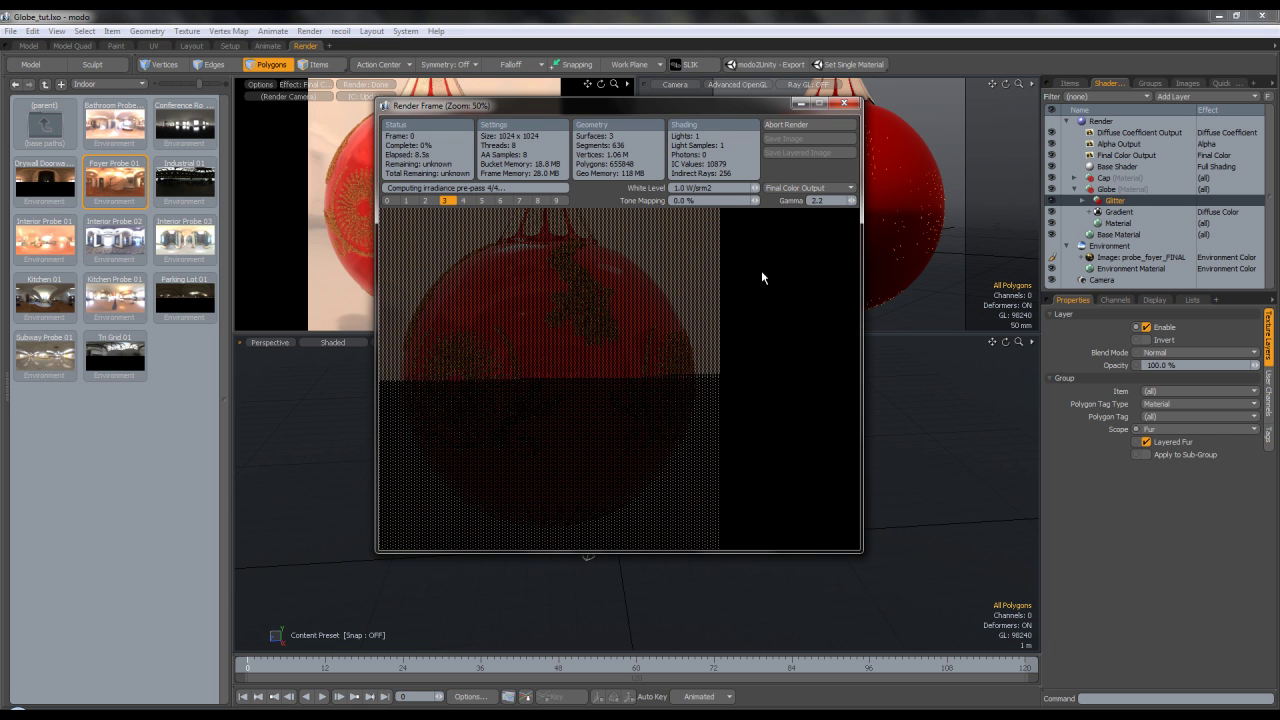
Switch to the file explorer, examine the Header reference image in Creating_a_Christmas_Globe, then return to modo and abort the render
click(537, 706)
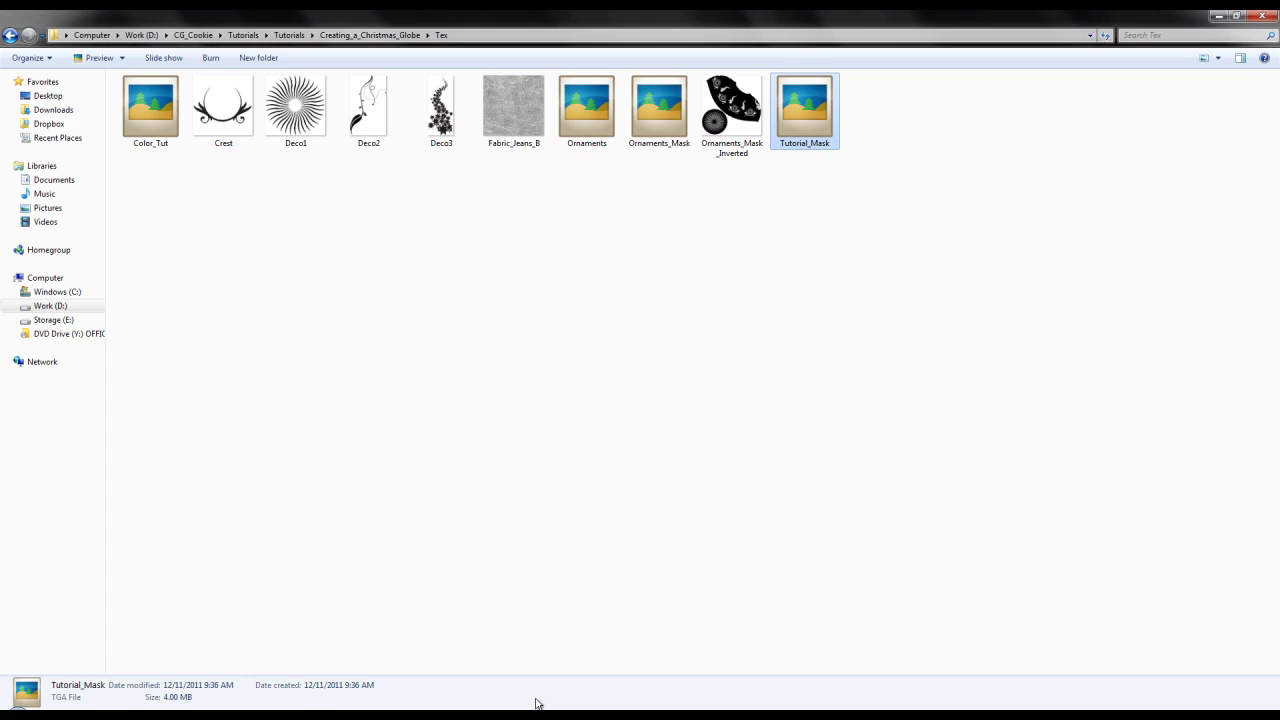
click(10, 36)
double_click(442, 100)
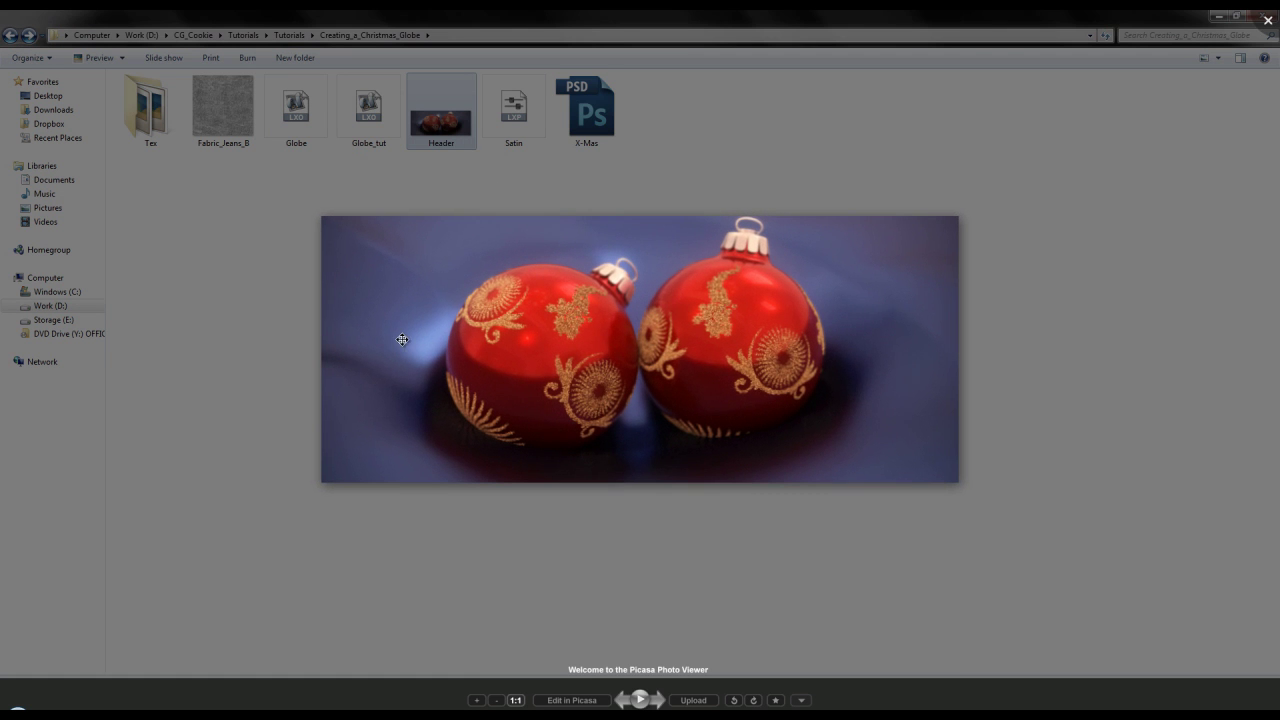
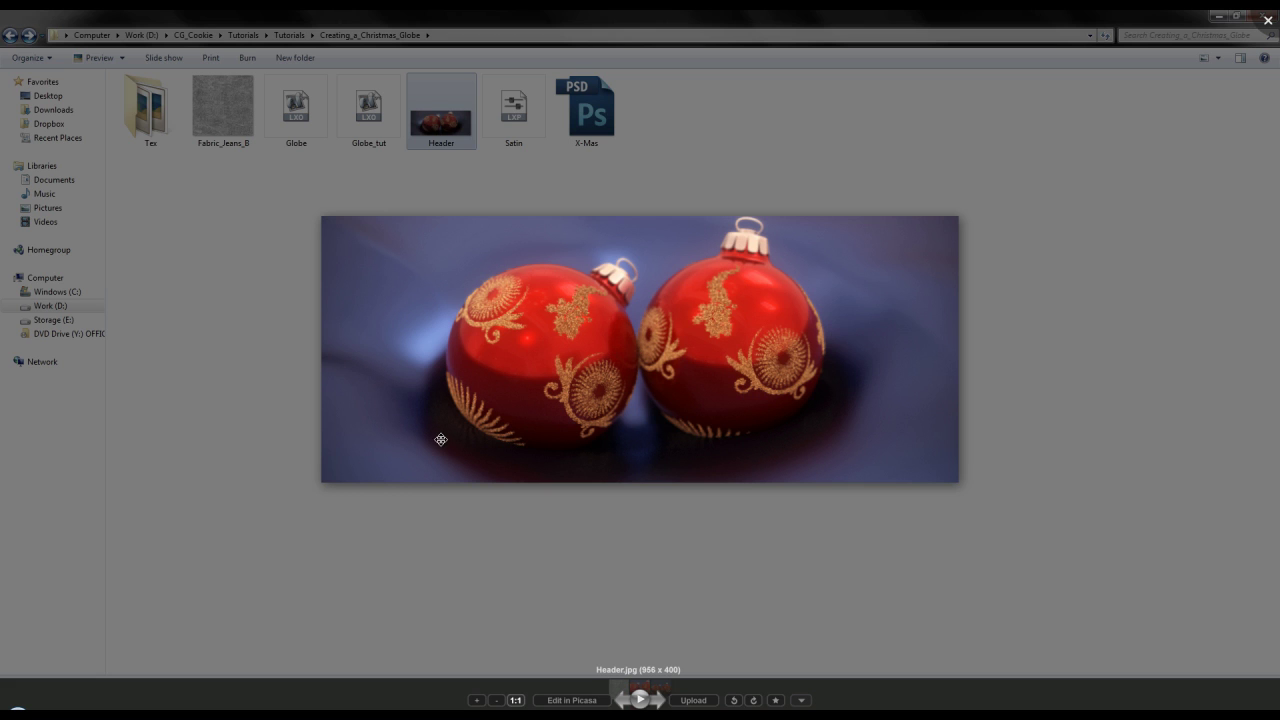
click(670, 537)
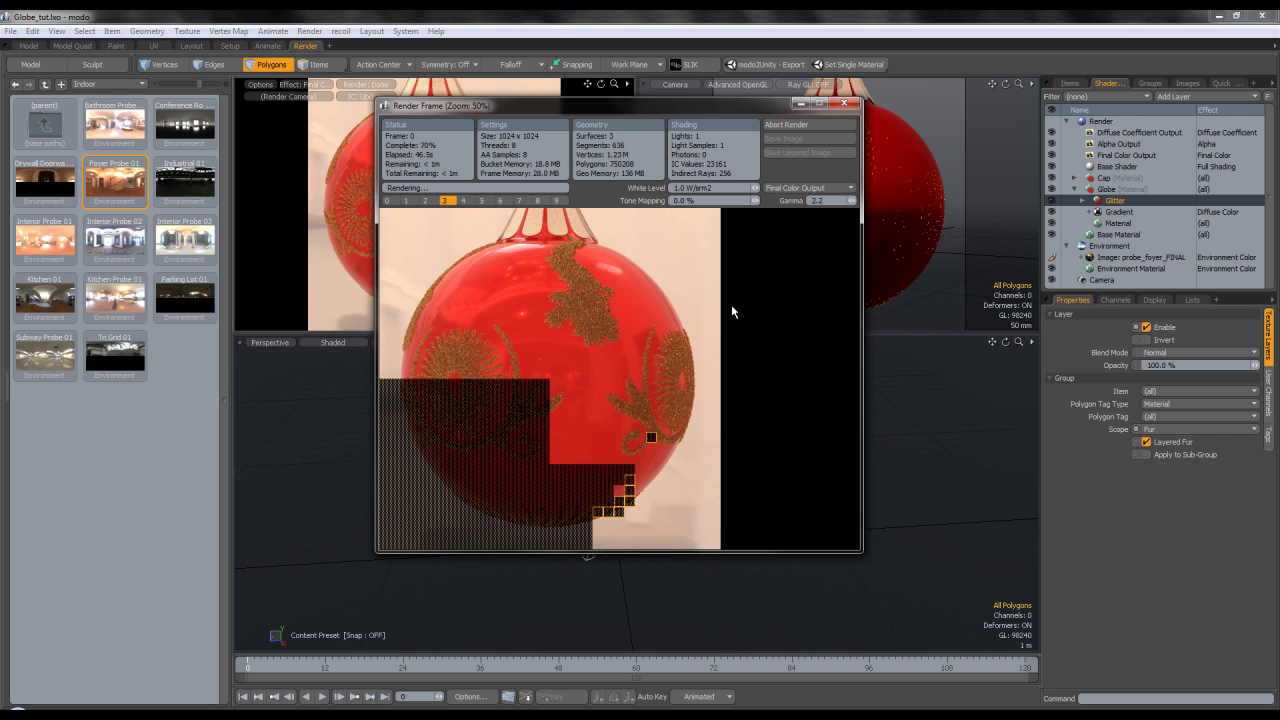
click(803, 124)
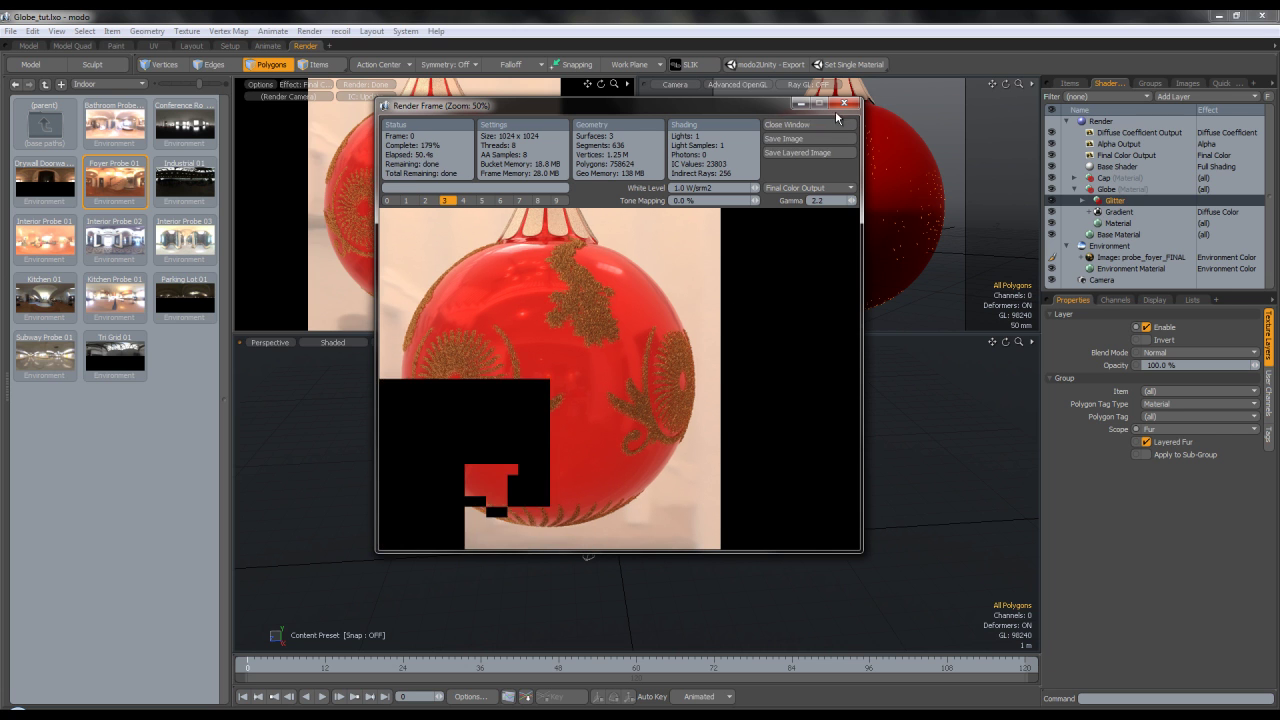
Expand the Glitter group and set its Fur Material to a length of 5 mm and a width of 50%
click(1082, 200)
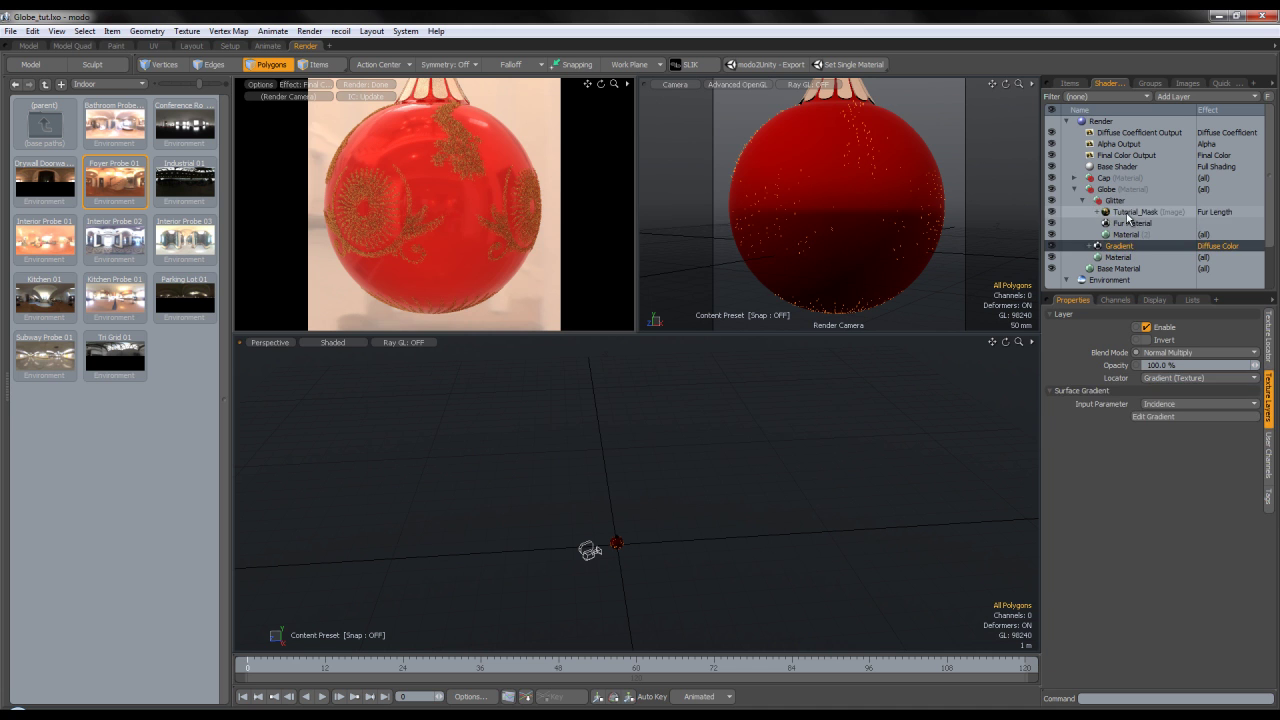
click(1126, 223)
click(1268, 330)
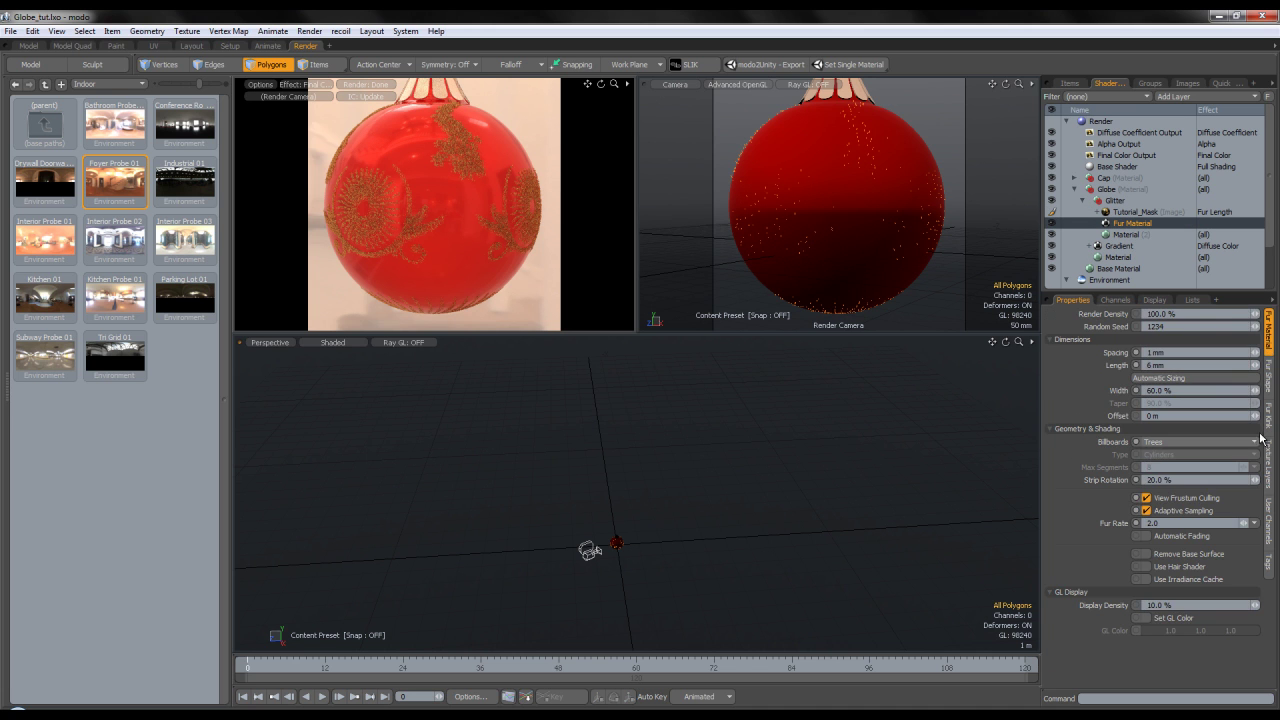
click(1152, 365)
click(1170, 390)
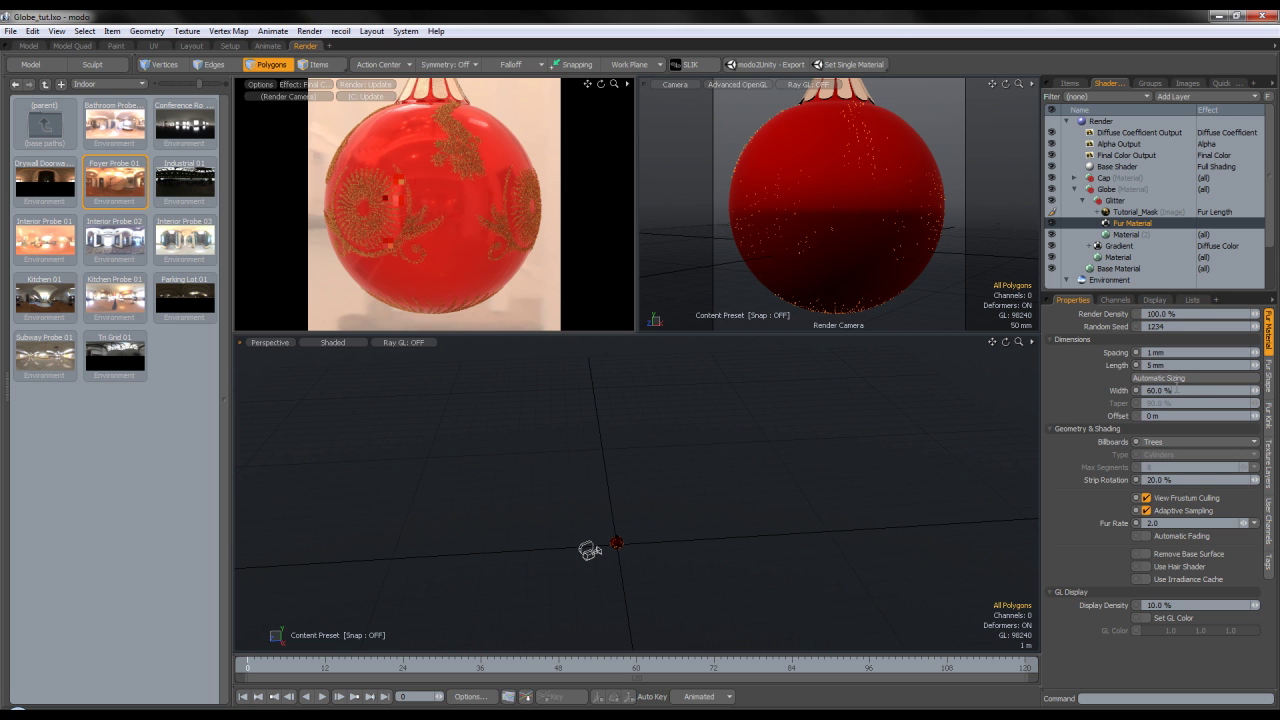
text(50)
key(Return)
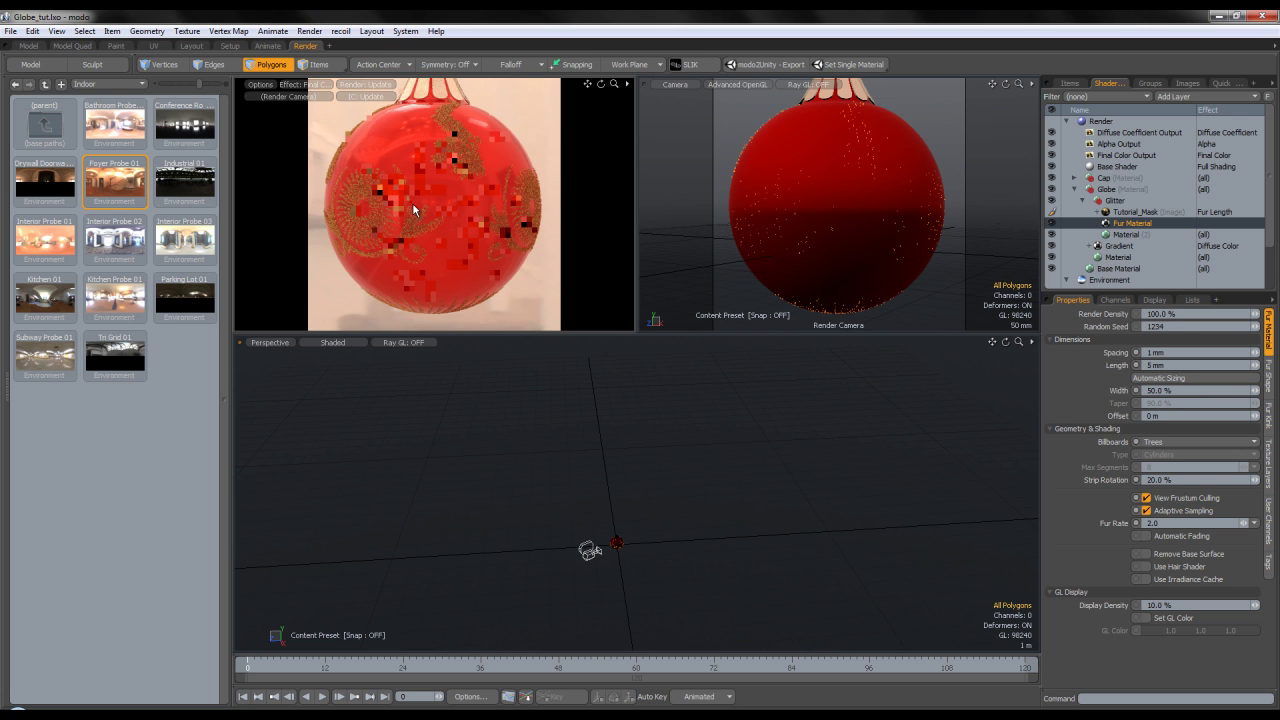
Set the render frame size to 512 by 512 pixels and render the frame
click(309, 31)
click(1101, 121)
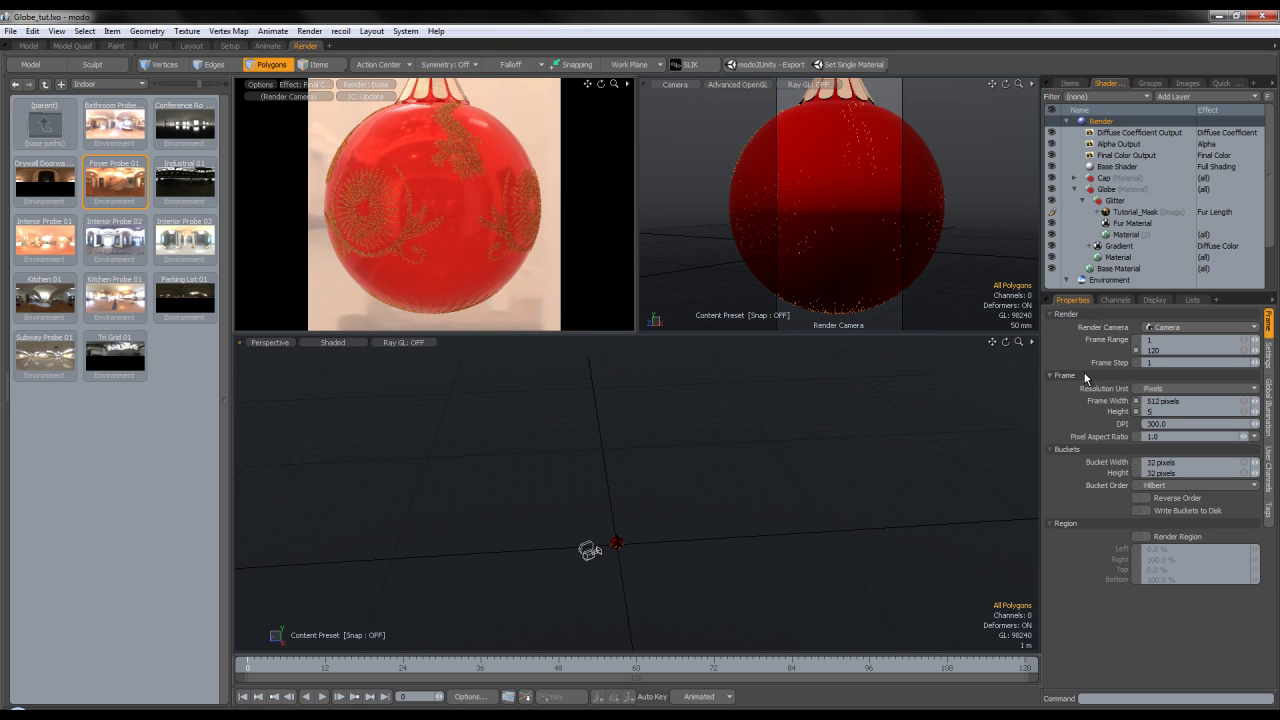
click(326, 31)
click(330, 44)
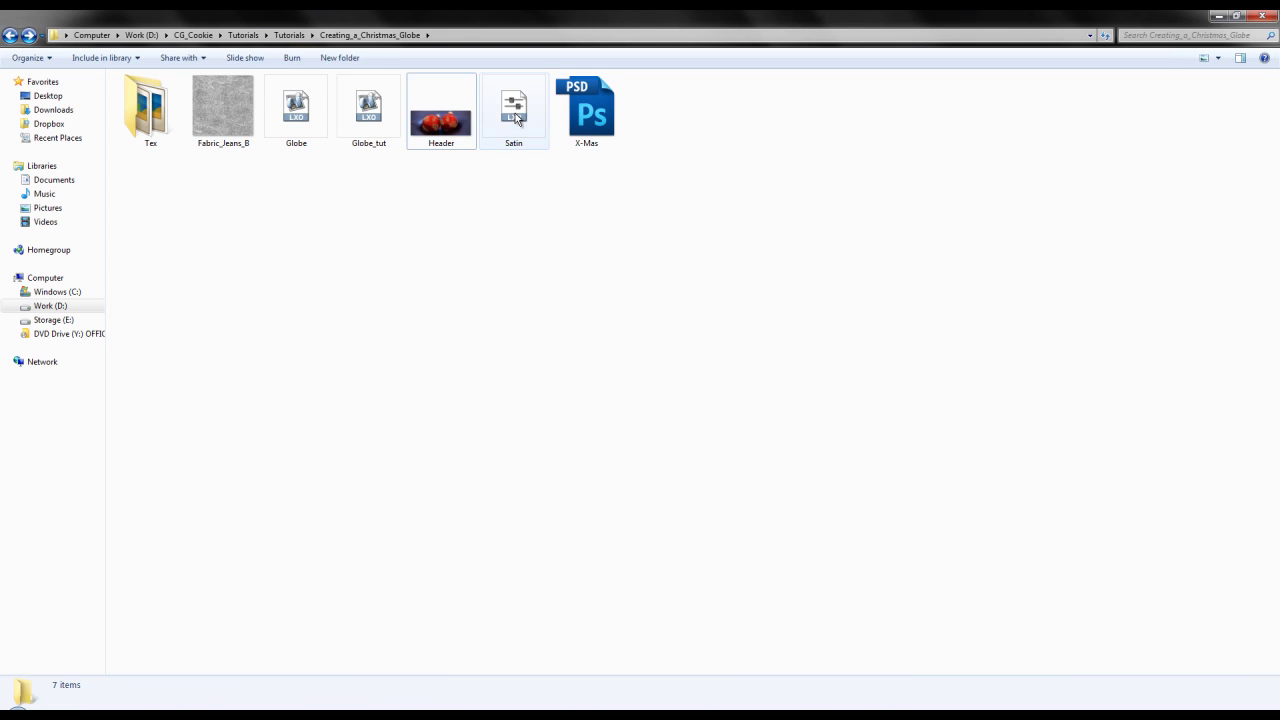
Look at the Satin preset file in the Creating_a_Christmas_Globe project folder
click(516, 118)
click(477, 186)
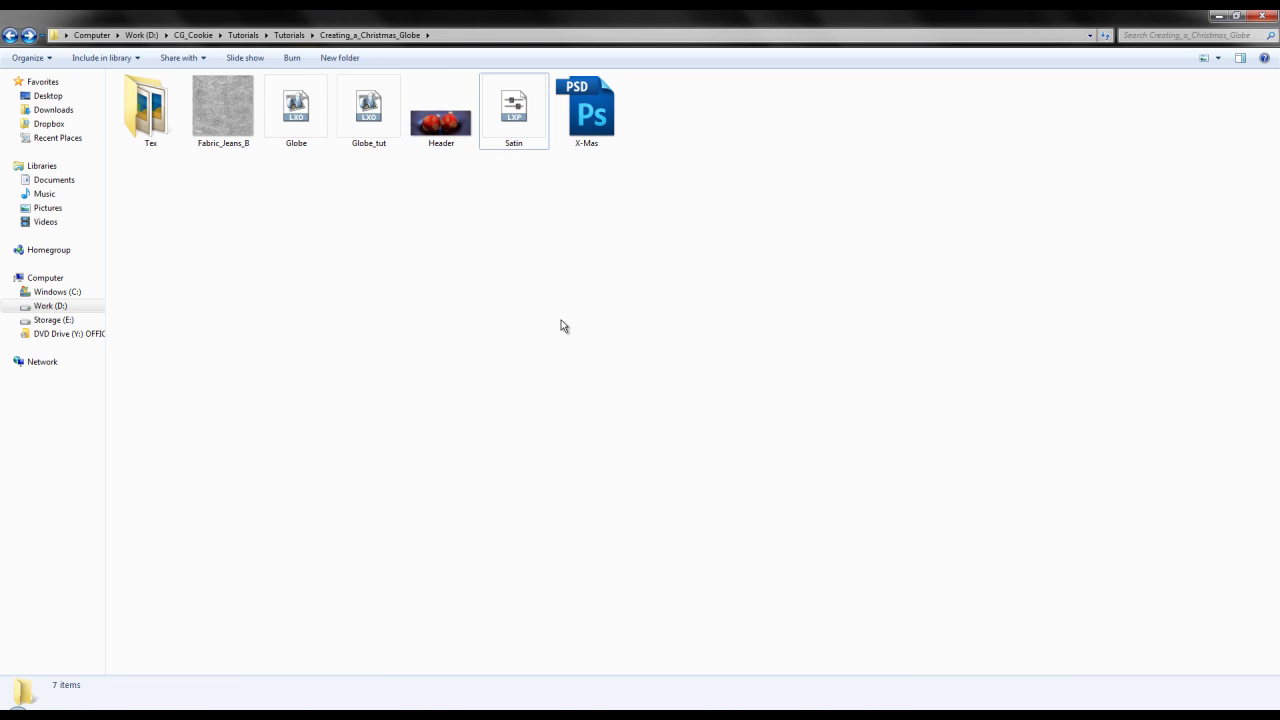
click(518, 120)
click(529, 200)
click(524, 122)
click(529, 170)
click(521, 128)
click(520, 171)
click(521, 136)
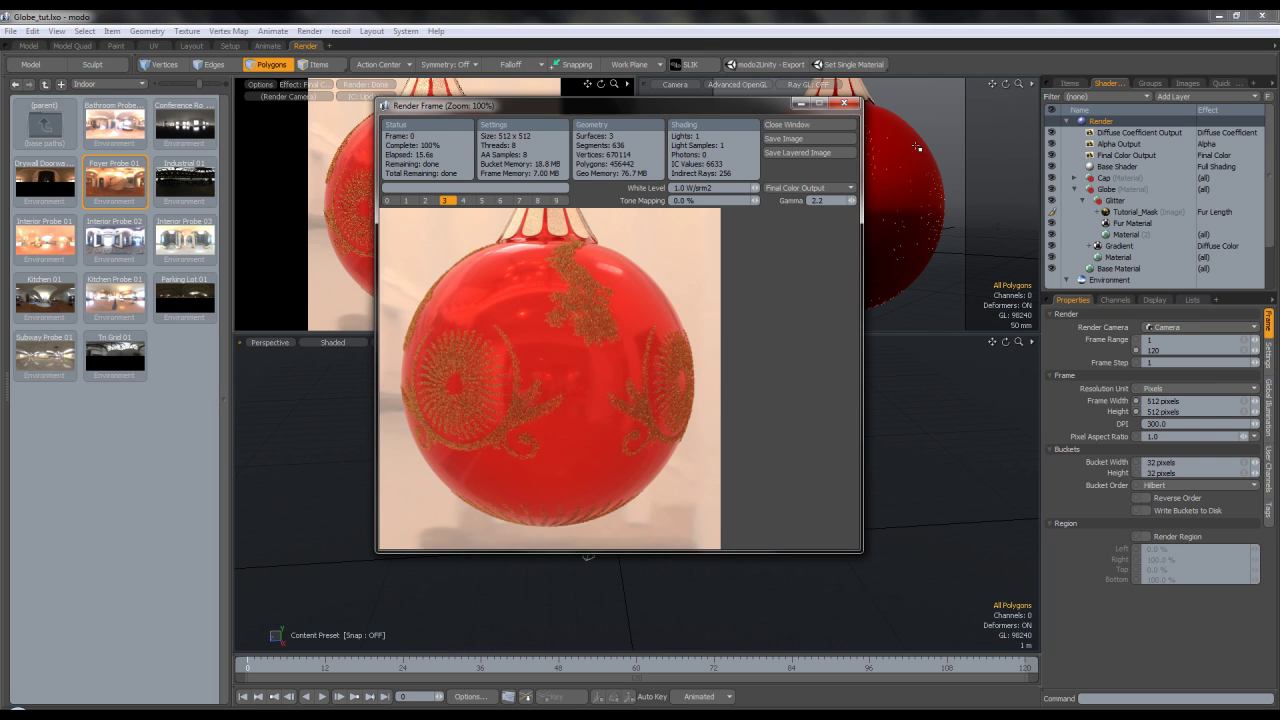
Close the finished render, set the Fur Material's fur rate to 1.0 and run a test render, aborting it partway
click(812, 127)
click(1145, 222)
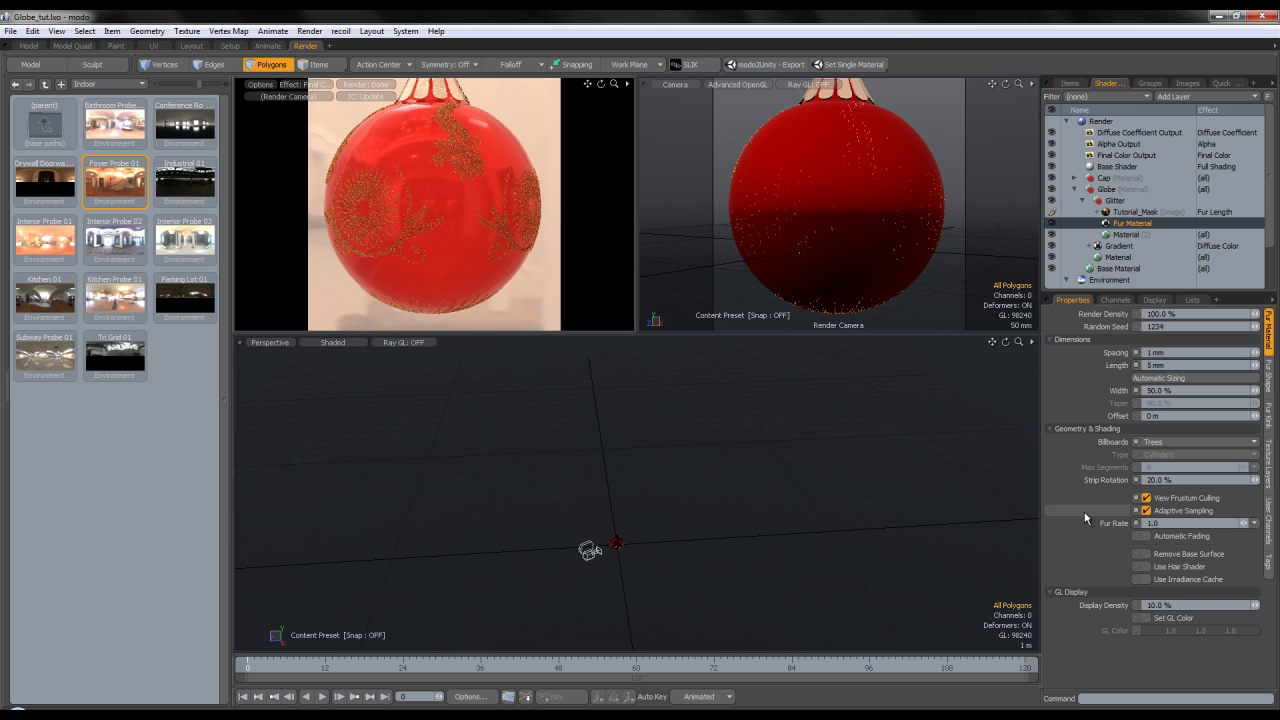
click(316, 36)
click(330, 46)
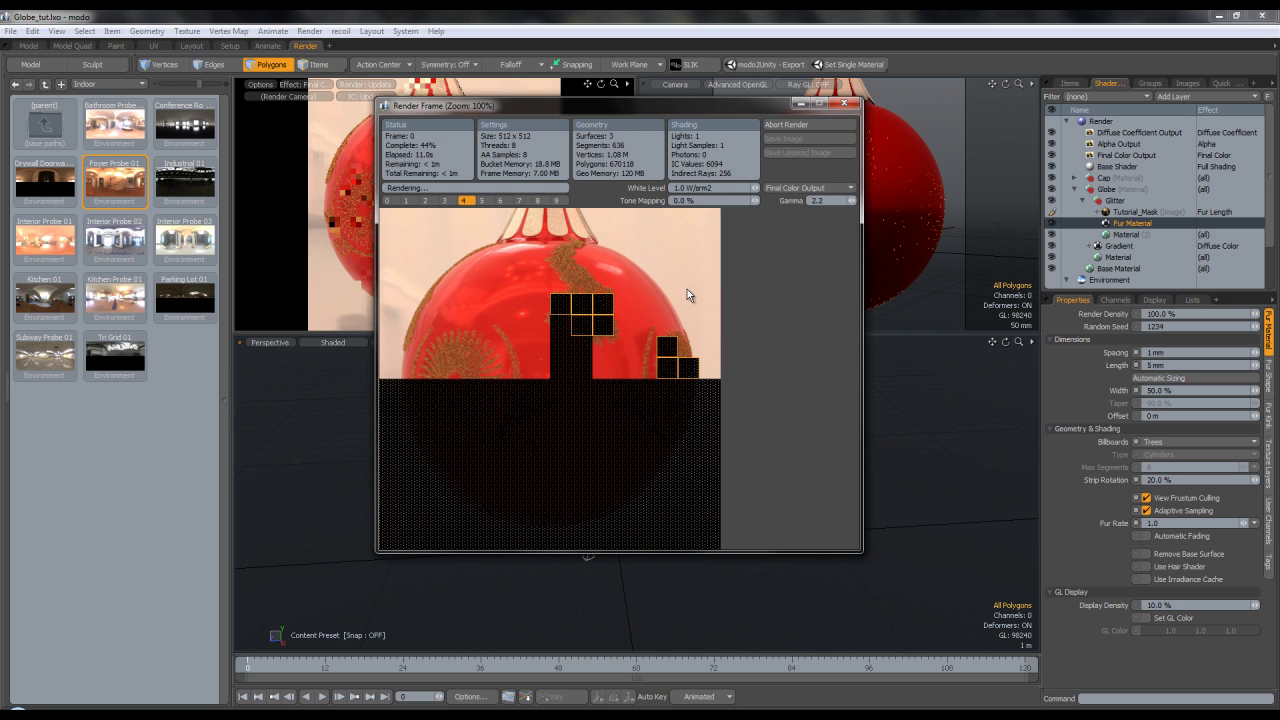
click(812, 124)
Set the Glitter group's material to a diffuse amount of 50% and an orange diffuse color of 1.0, 0.41, 0.09
click(1127, 234)
click(1193, 461)
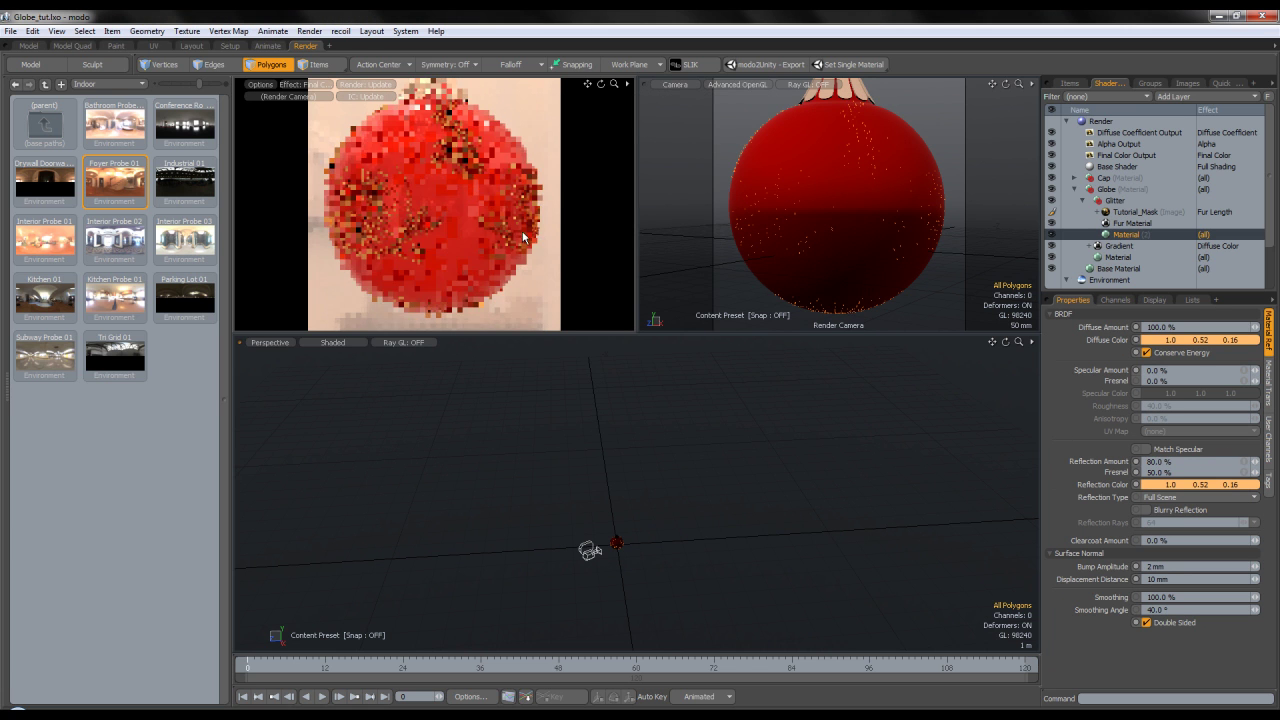
click(1172, 340)
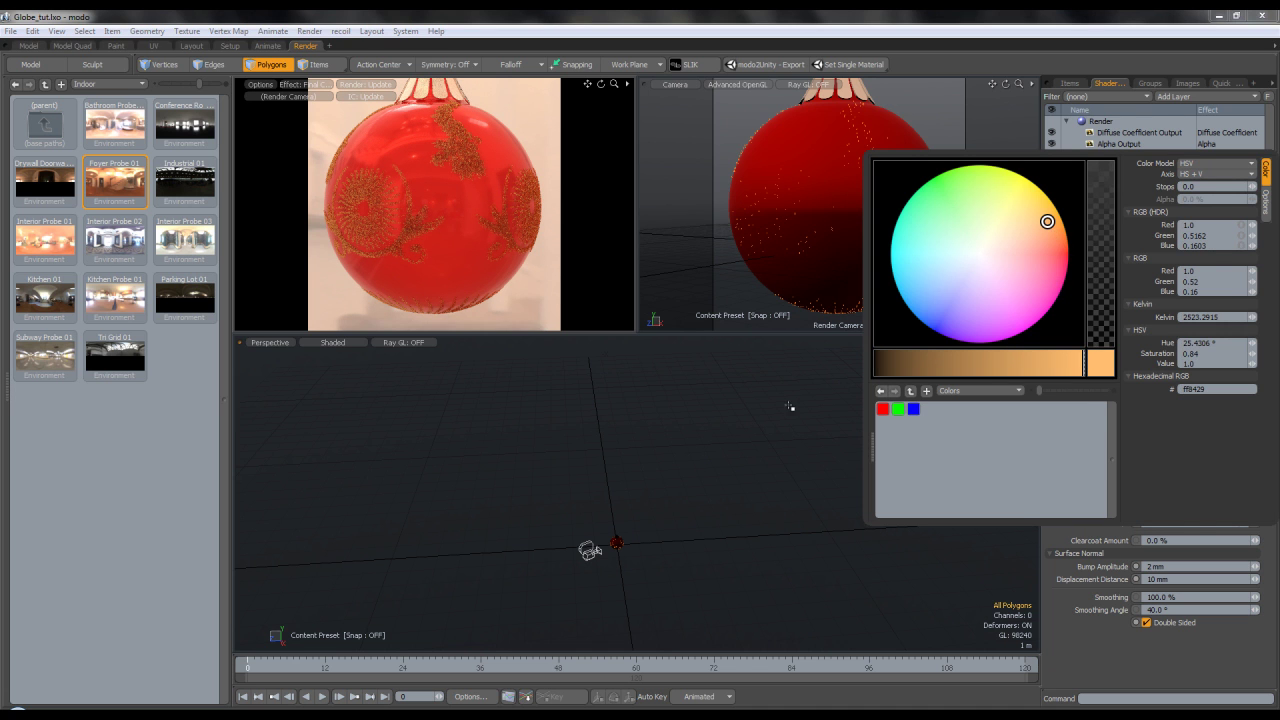
text(50)
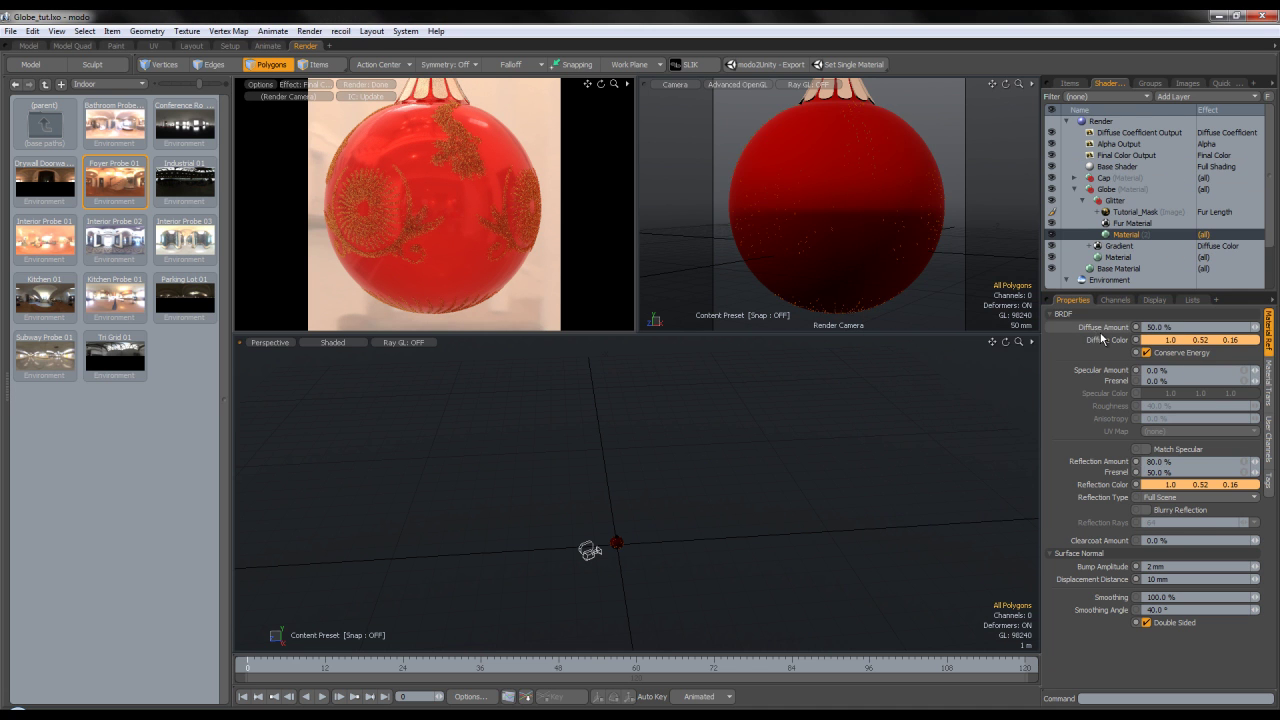
click(1172, 340)
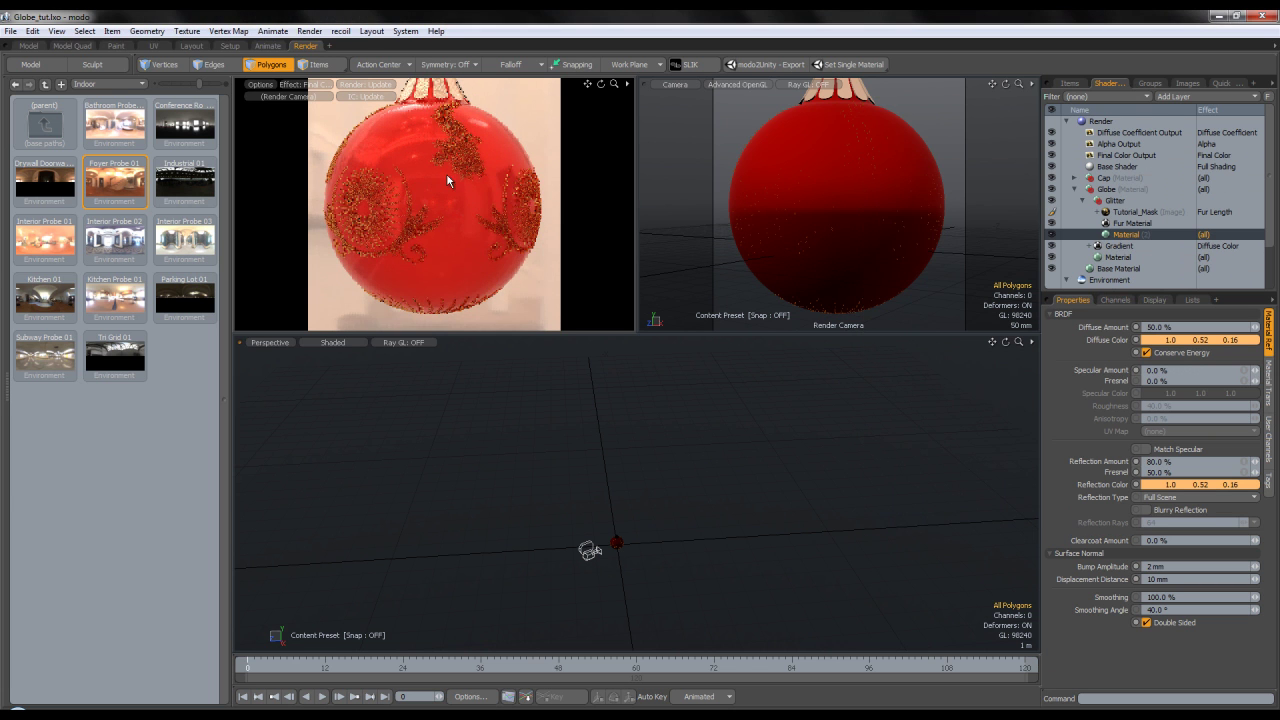
click(1177, 340)
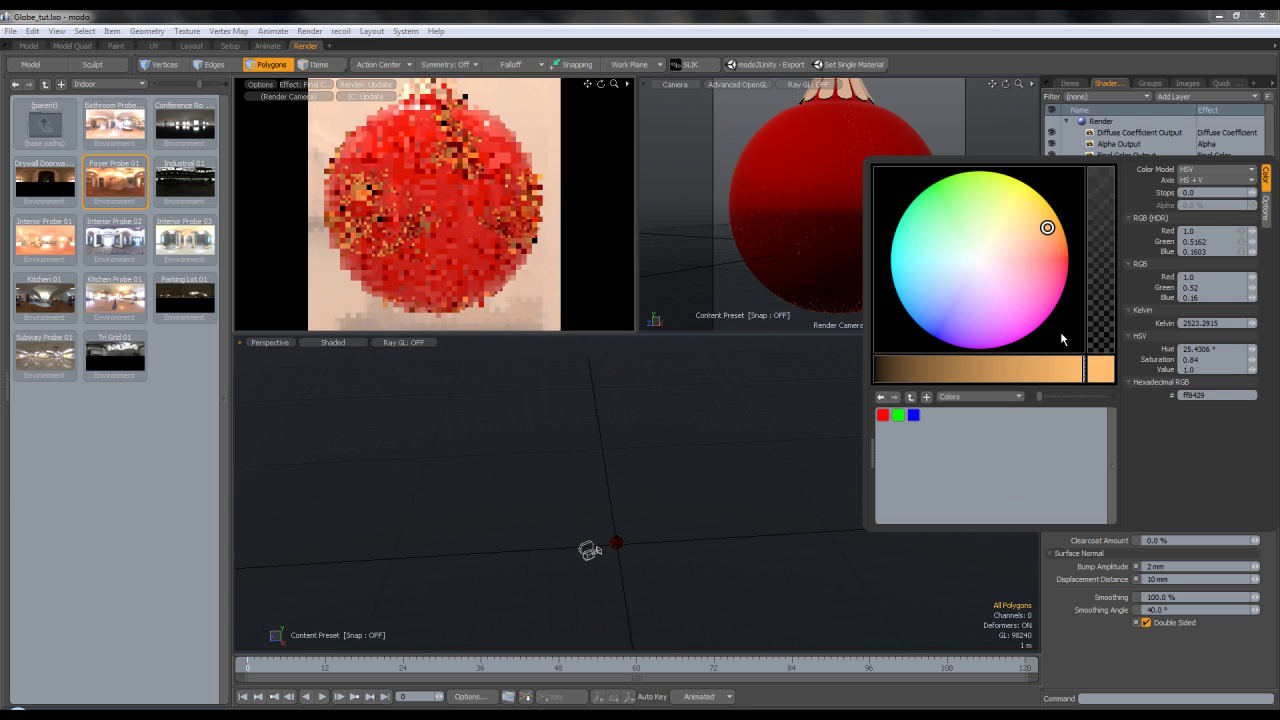
drag(1055, 244, 1051, 229)
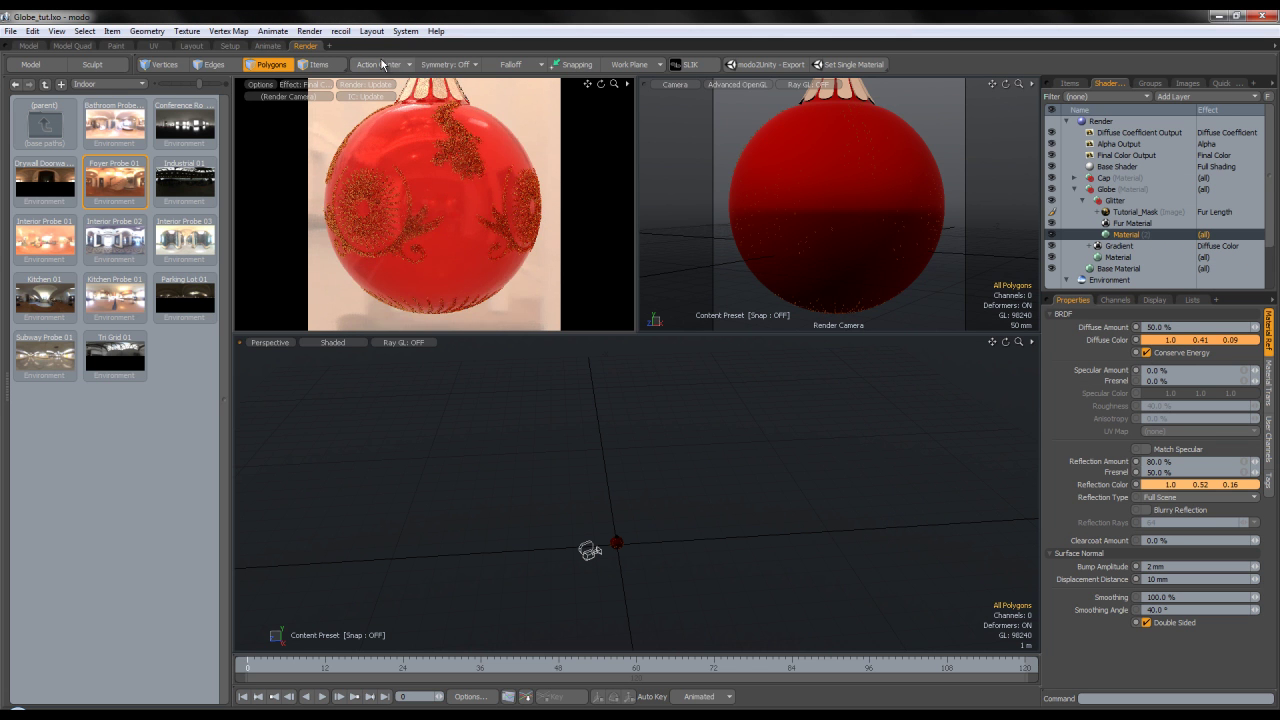
Start a test render and look at the Header reference image of the finished ornaments in the project folder
key(F9)
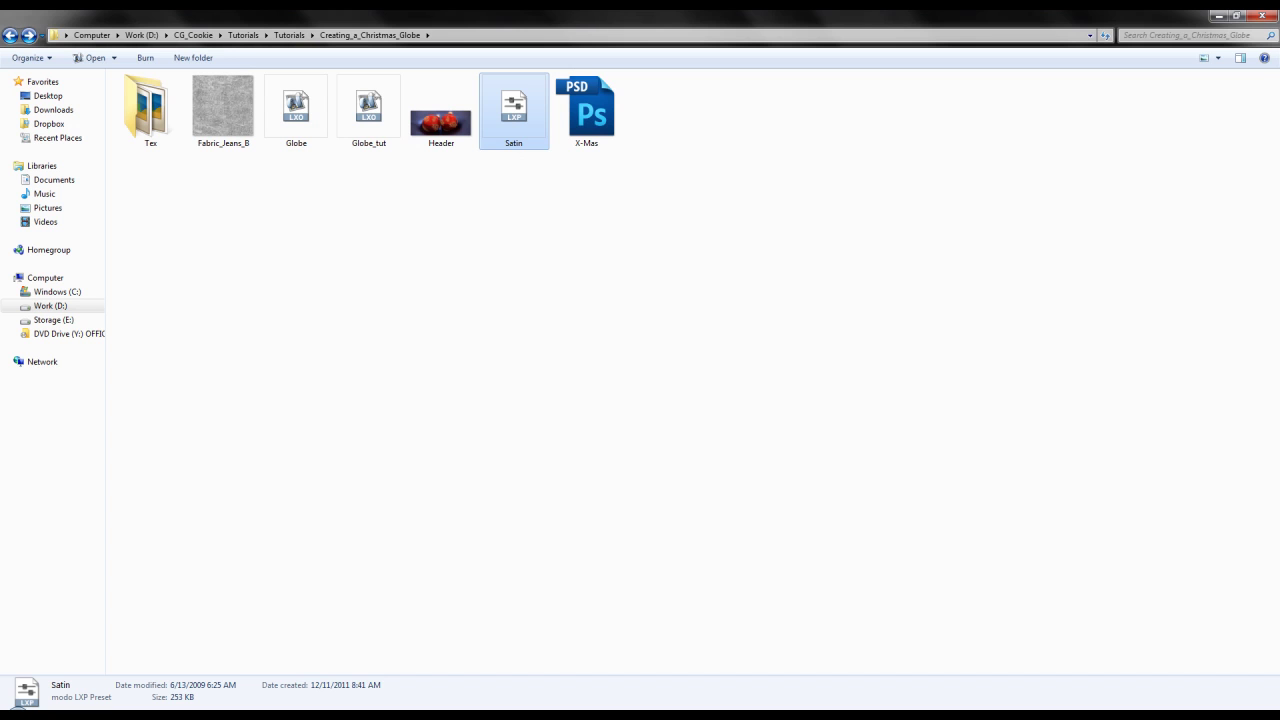
click(468, 138)
key(space)
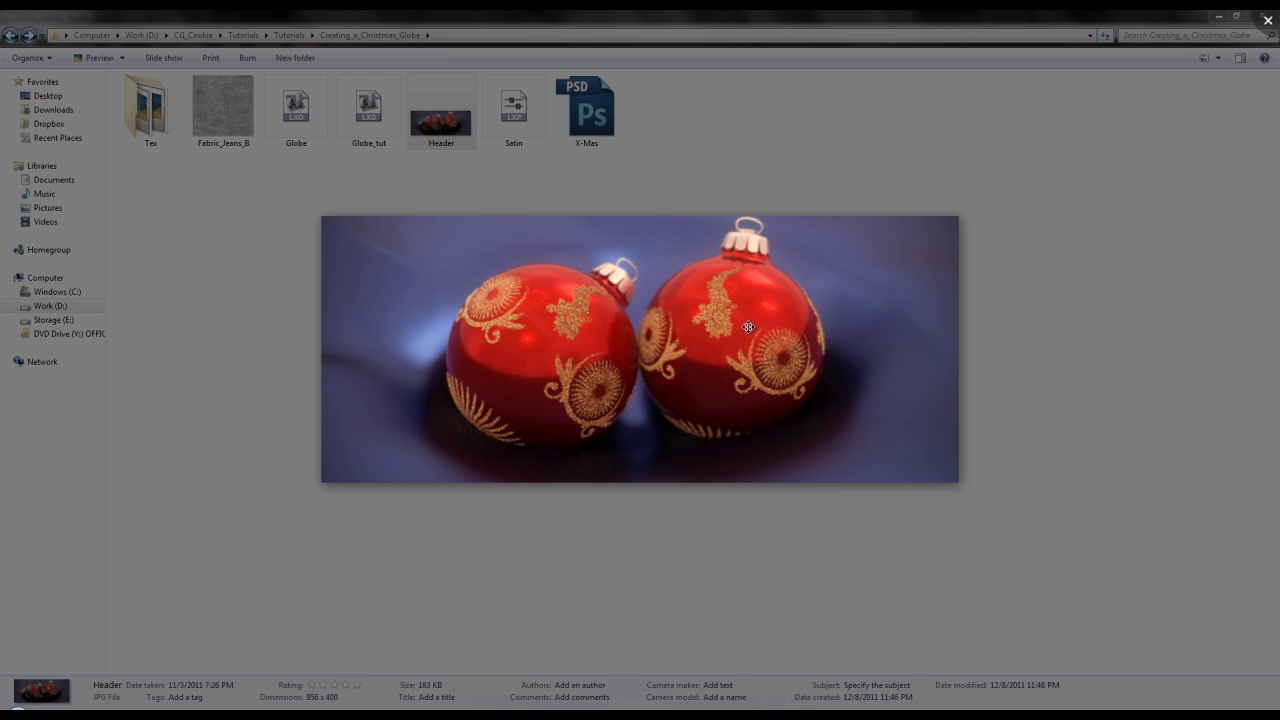
click(627, 488)
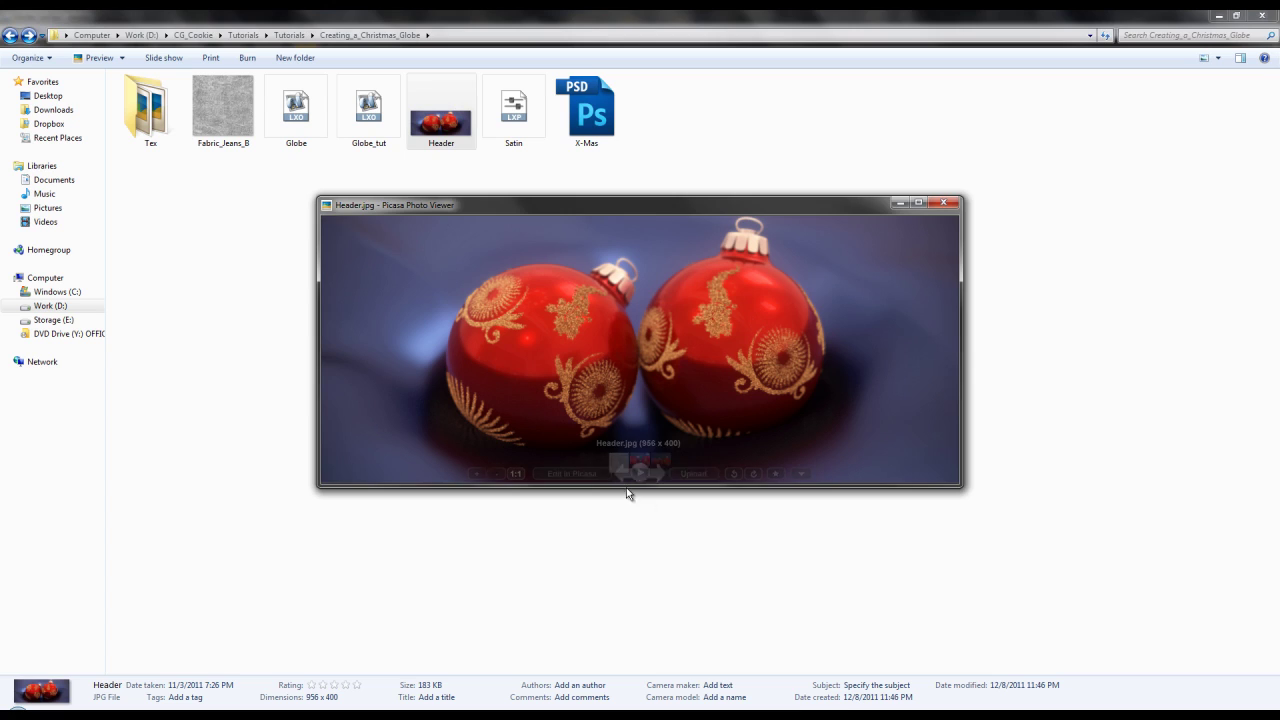
click(952, 205)
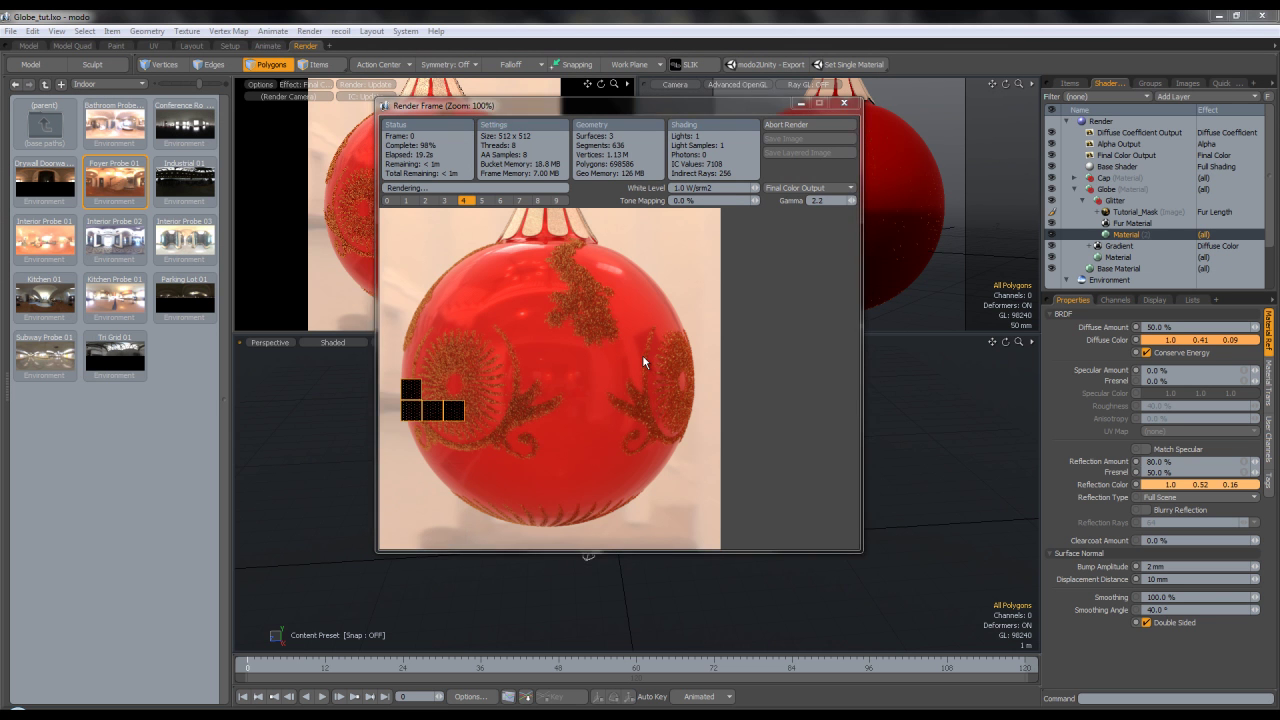
Close the test render and set the glitter material's reflection color to 1.0, 0.38, 0.05
click(844, 103)
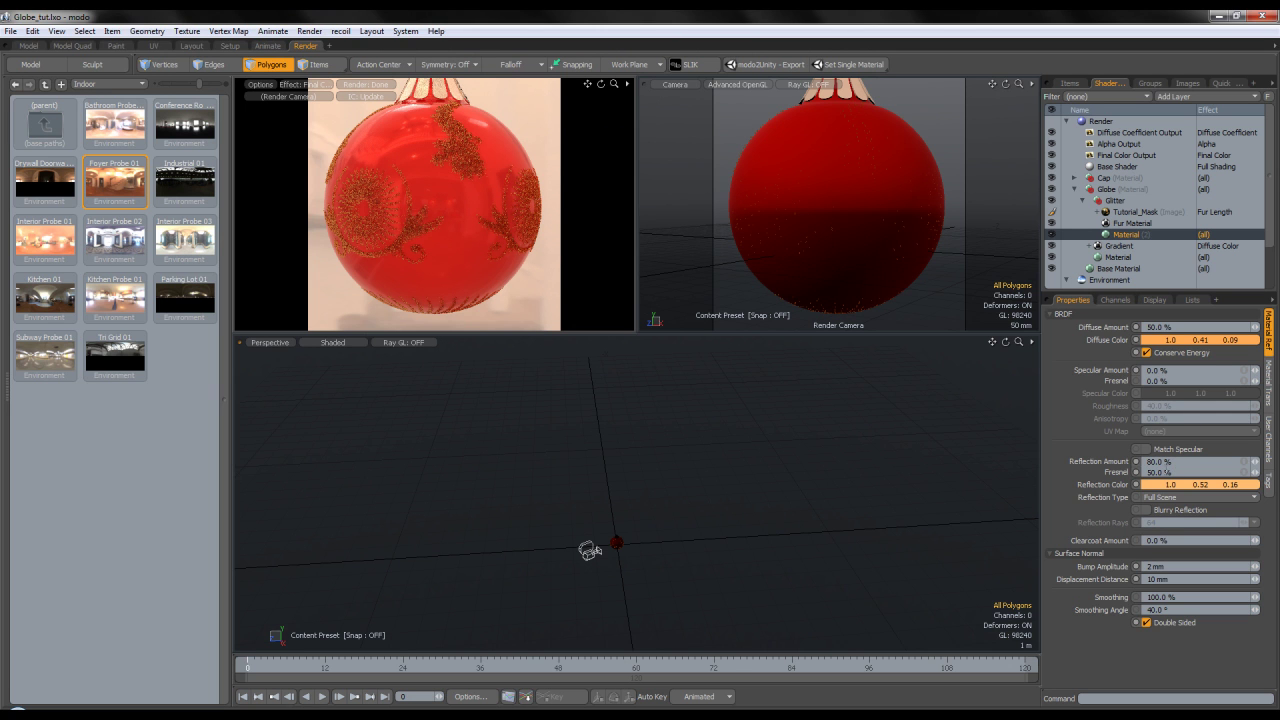
click(1185, 487)
drag(1048, 366, 1059, 370)
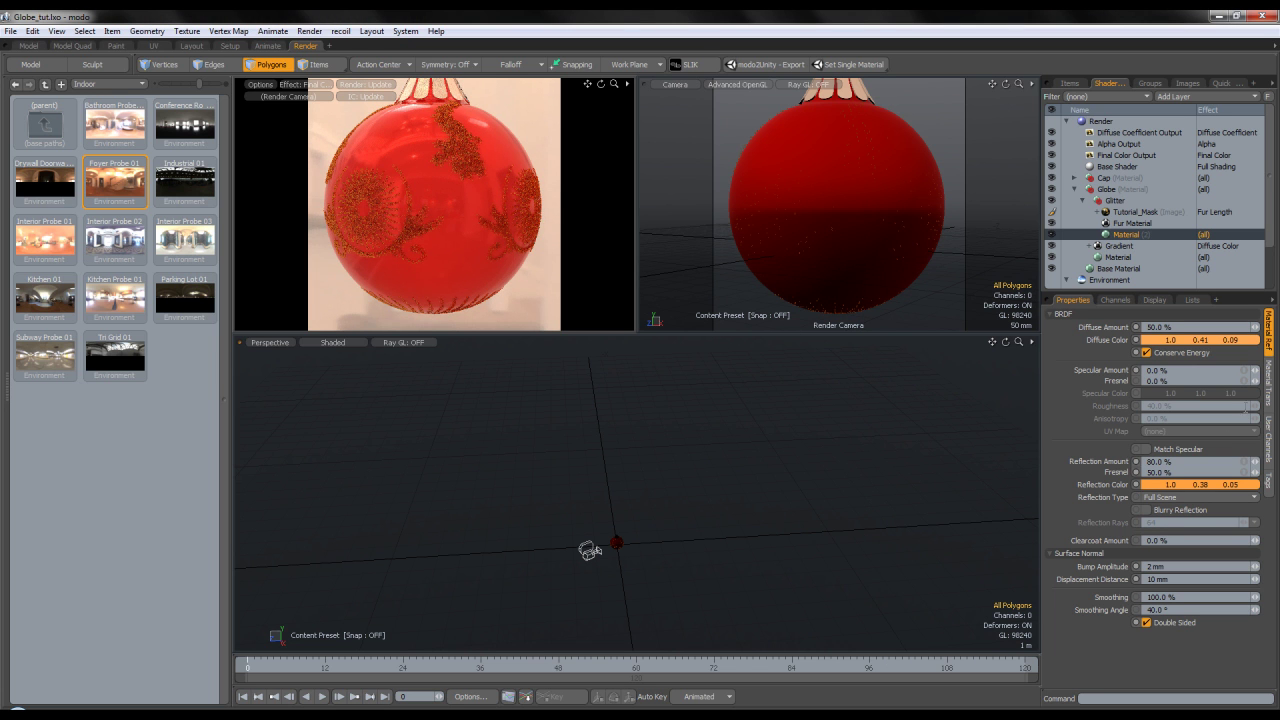
Set the reflection color of the Globe group's own base material to a darker red of 0.55, 0.04, 0.02
click(1082, 200)
click(1119, 212)
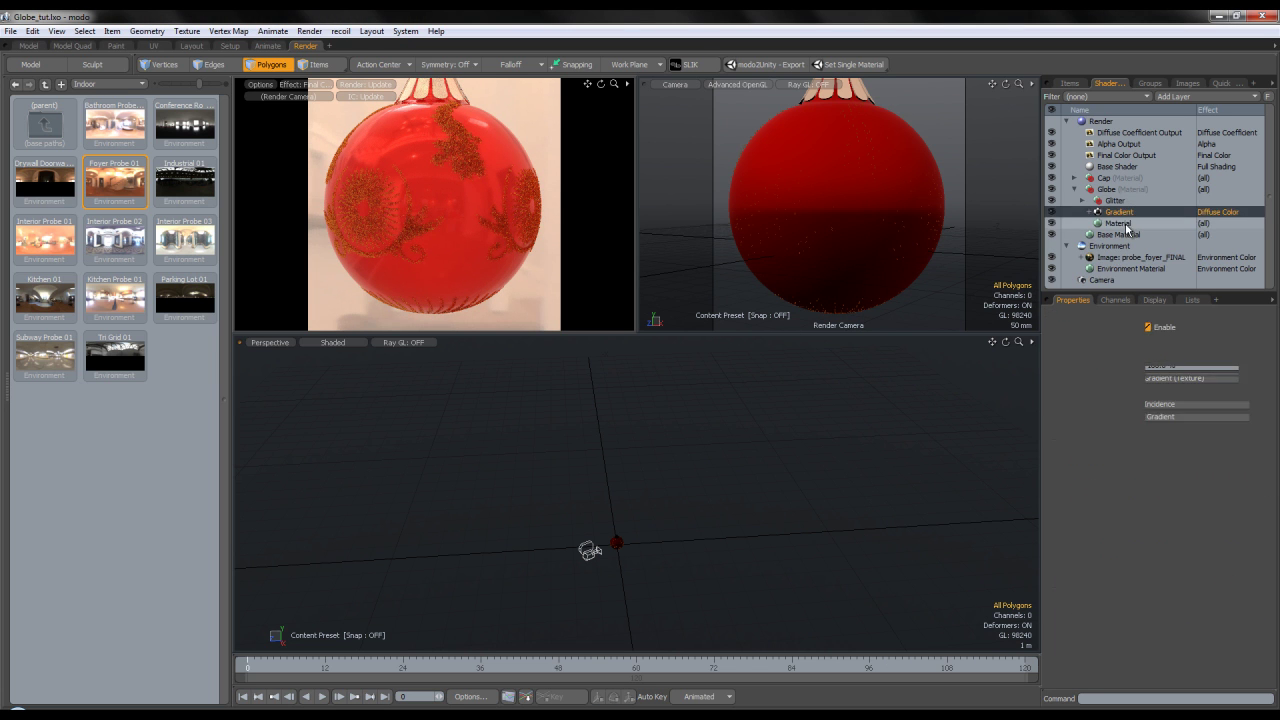
click(1125, 224)
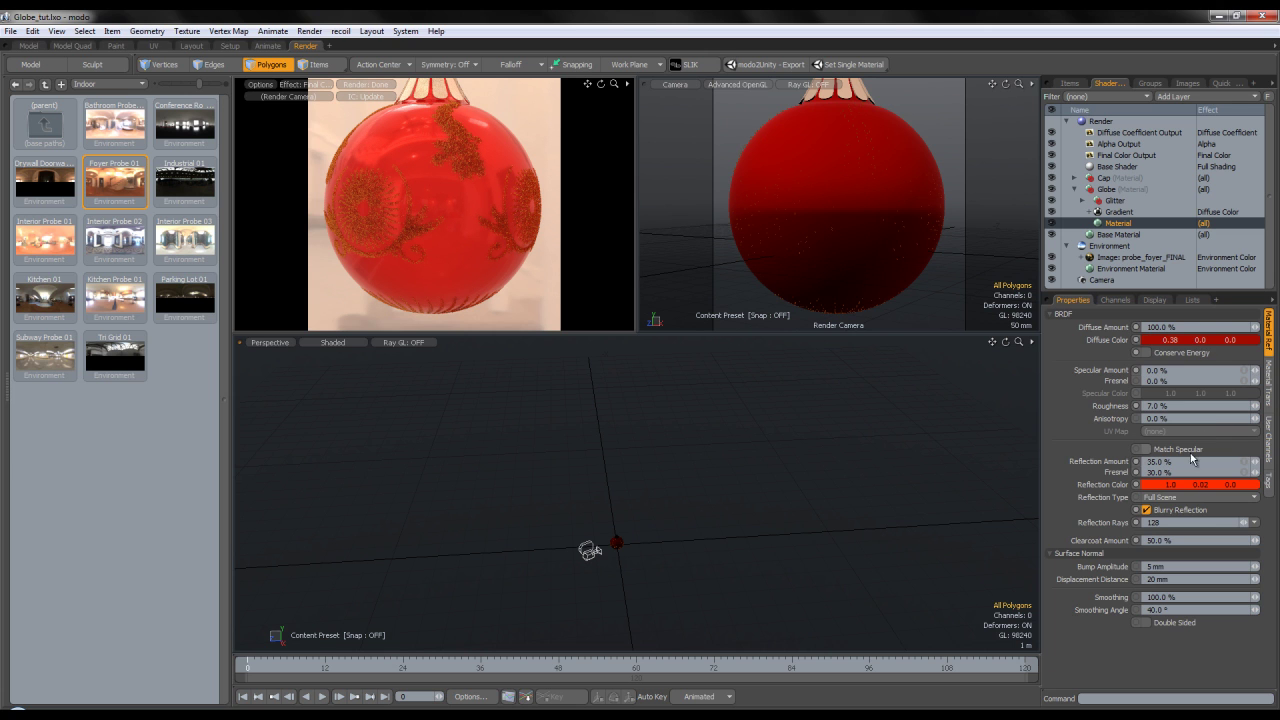
click(1183, 486)
drag(1066, 397, 1064, 399)
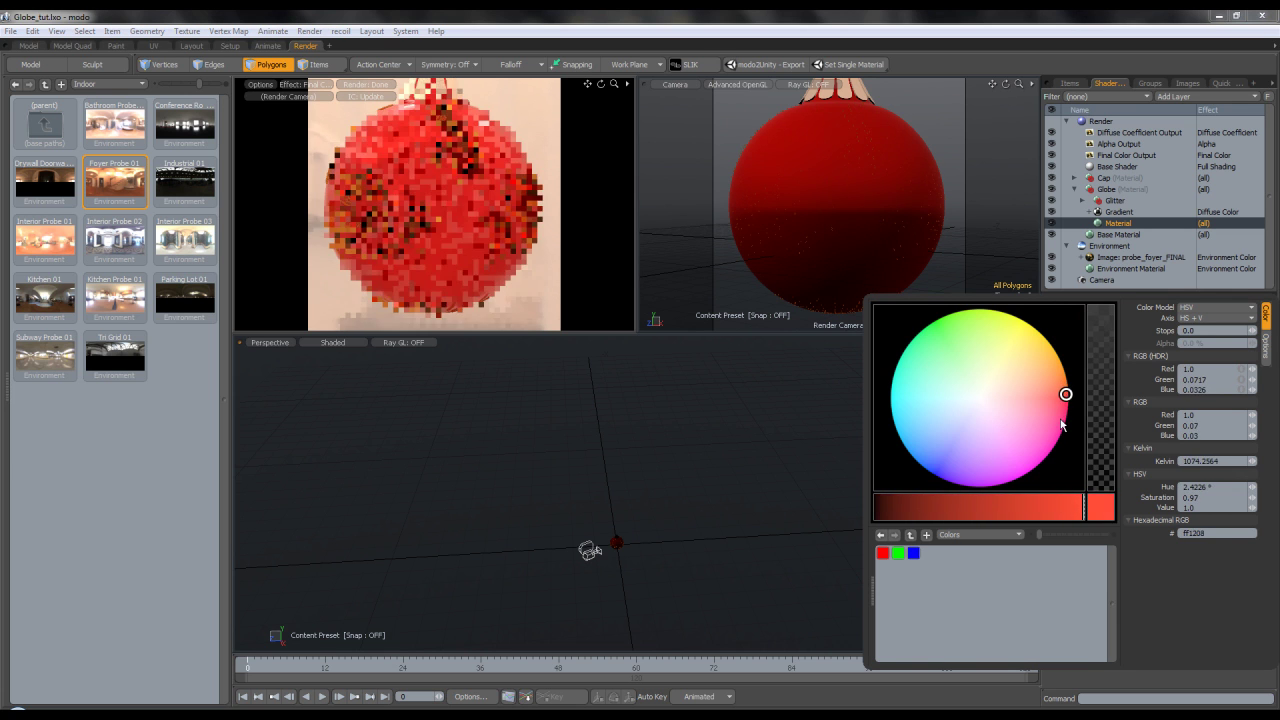
click(990, 506)
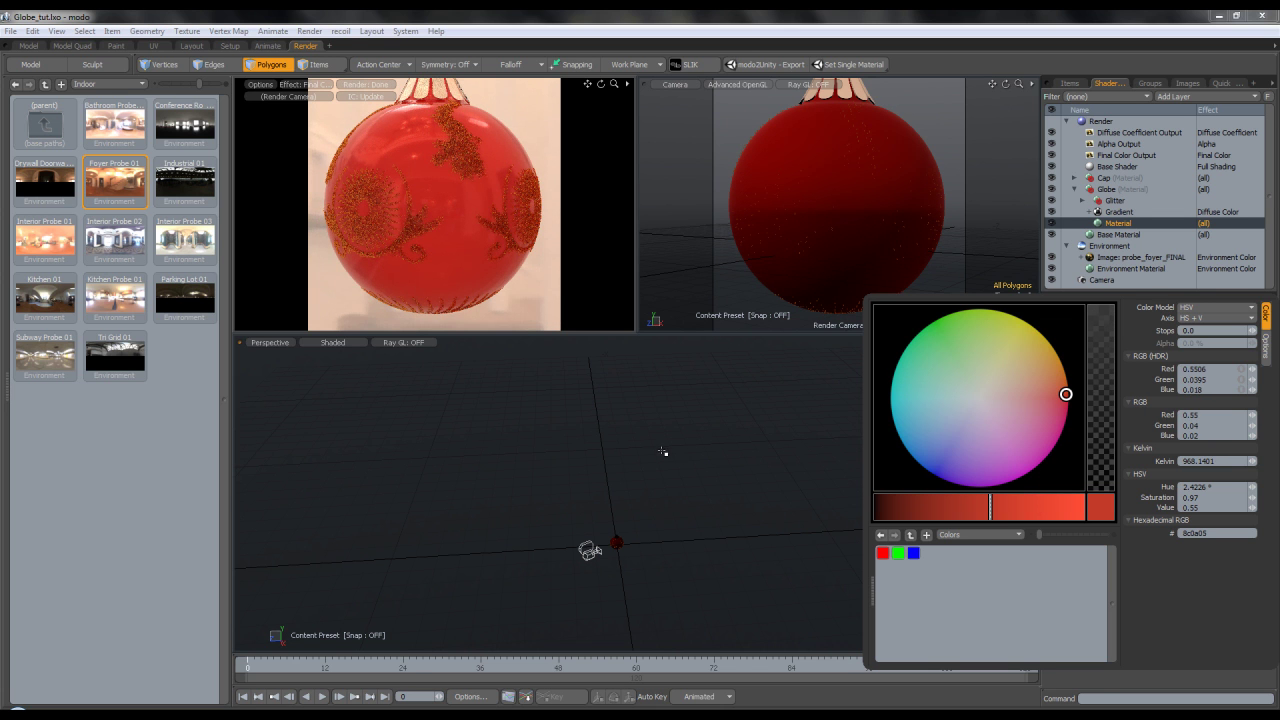
Set the strays of the Glitter group's Fur Material to 0% in its fur shape settings
click(1119, 211)
click(1083, 201)
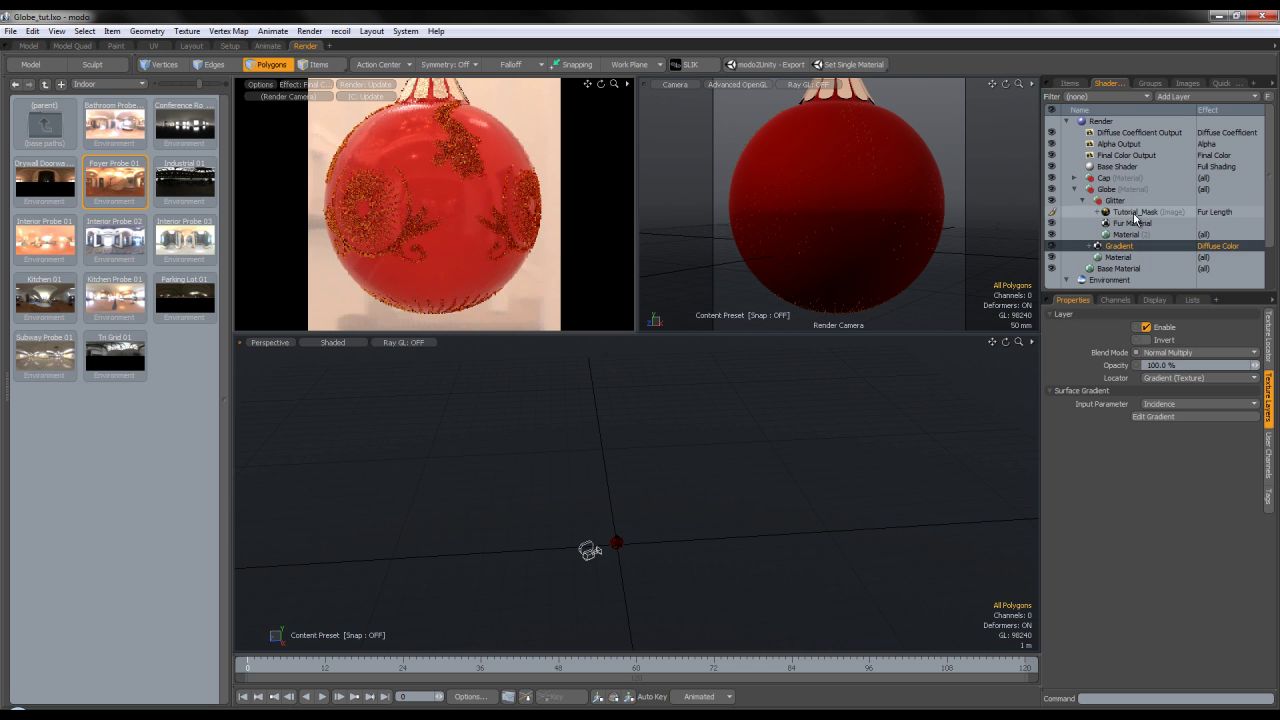
click(1135, 212)
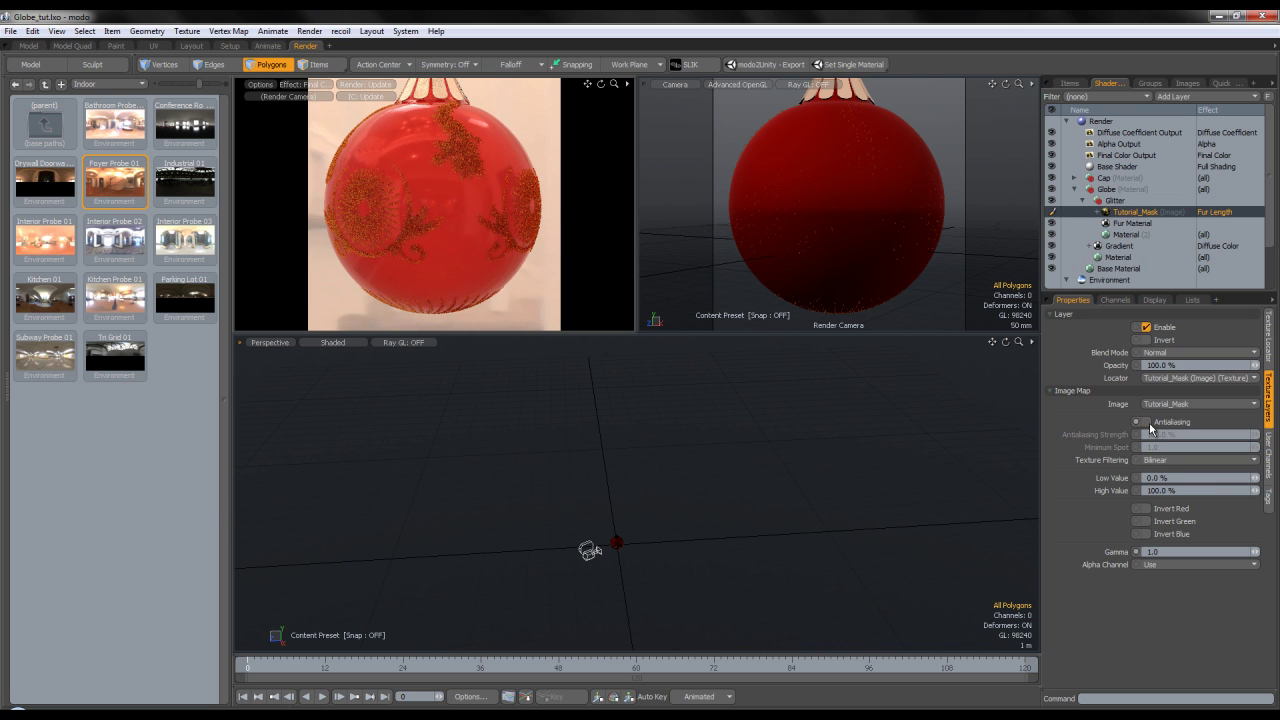
click(1132, 222)
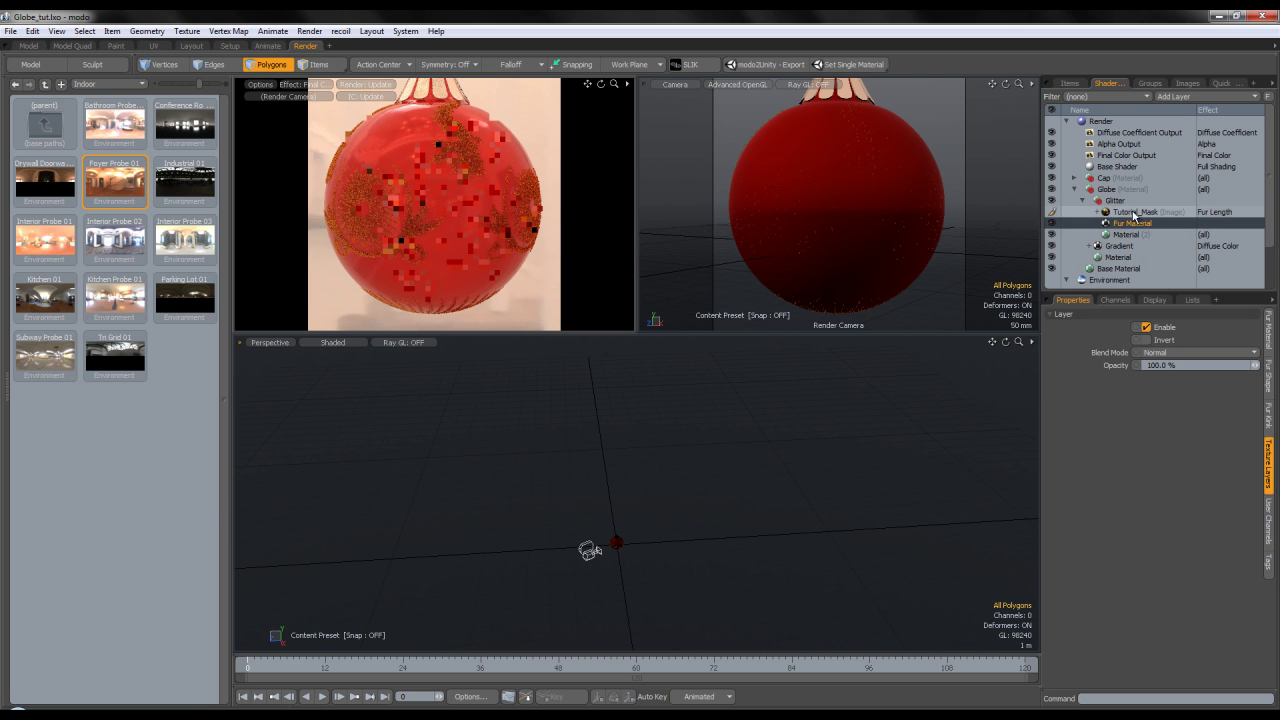
click(1268, 376)
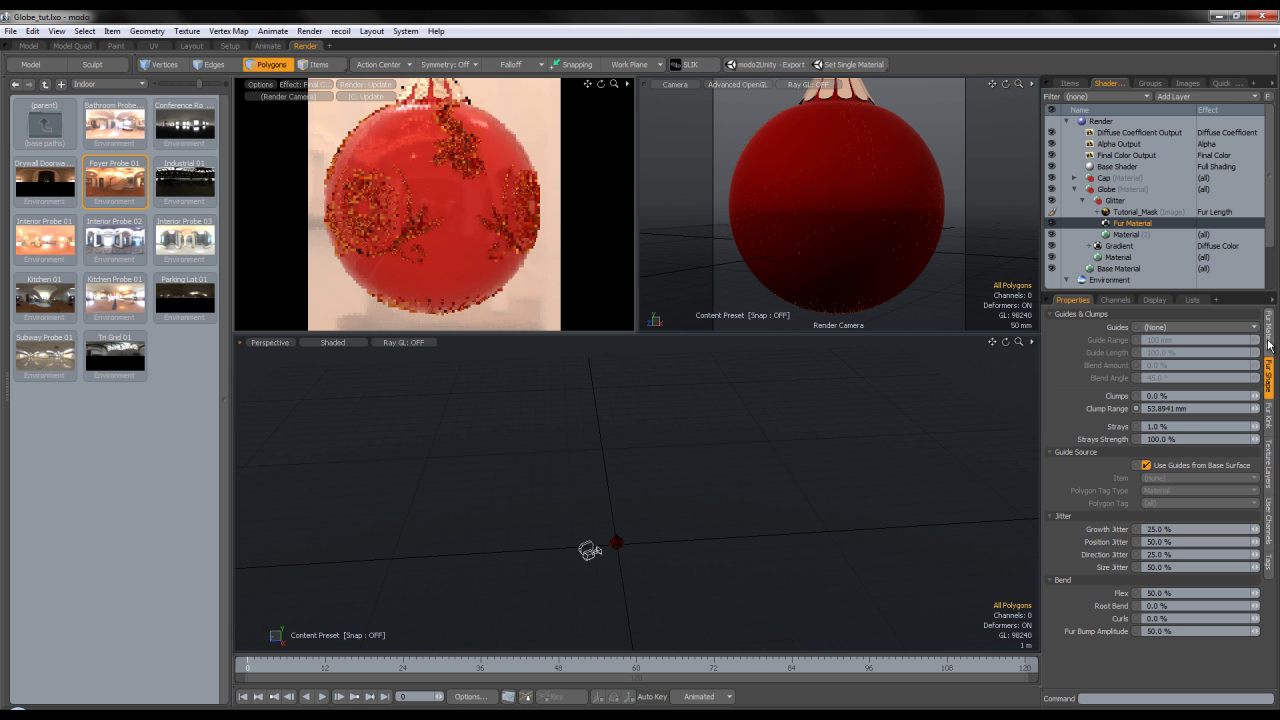
click(1158, 426)
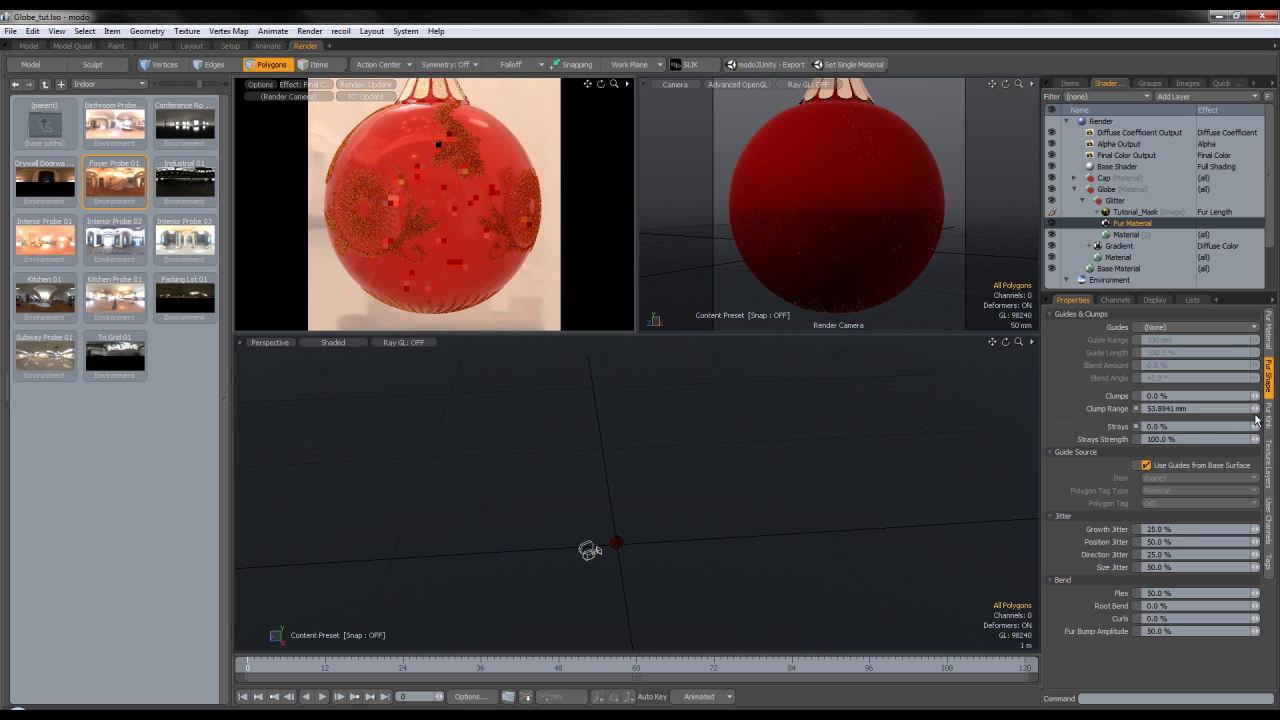
click(1268, 340)
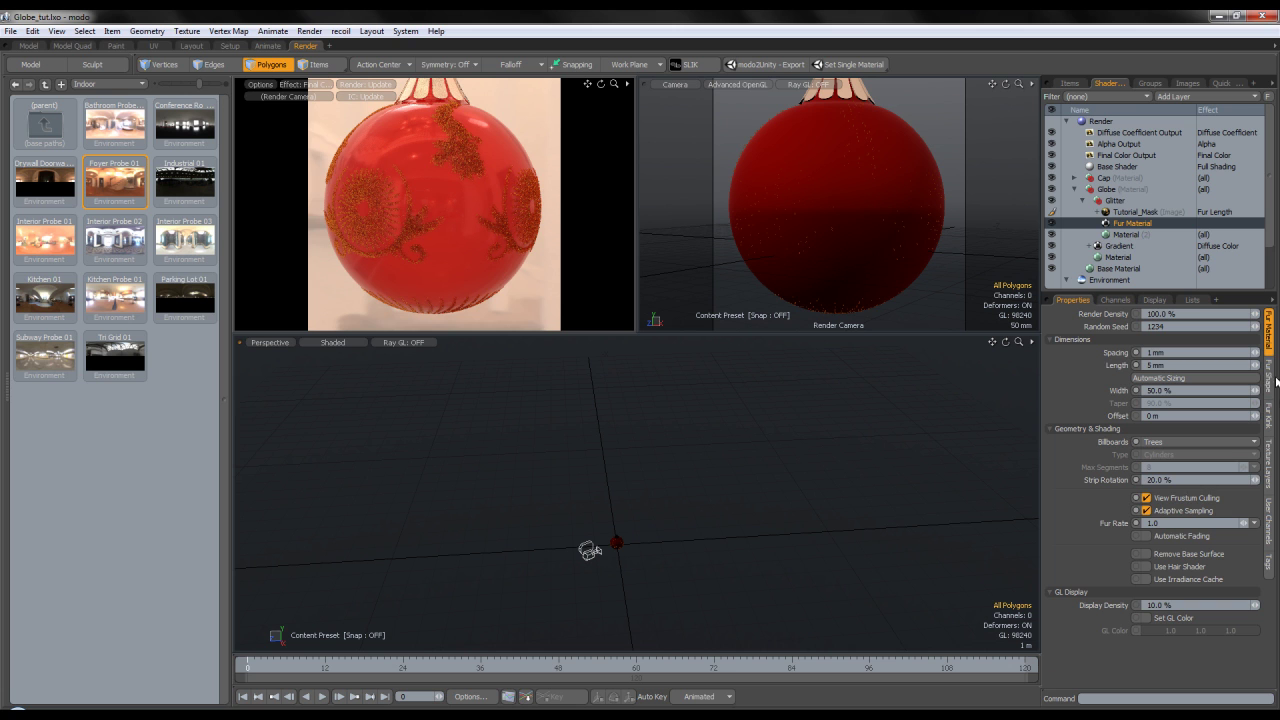
Set the glitter material's diffuse color to 1.0, 0.35, 0.08 and its clearcoat amount to 50%
click(1157, 234)
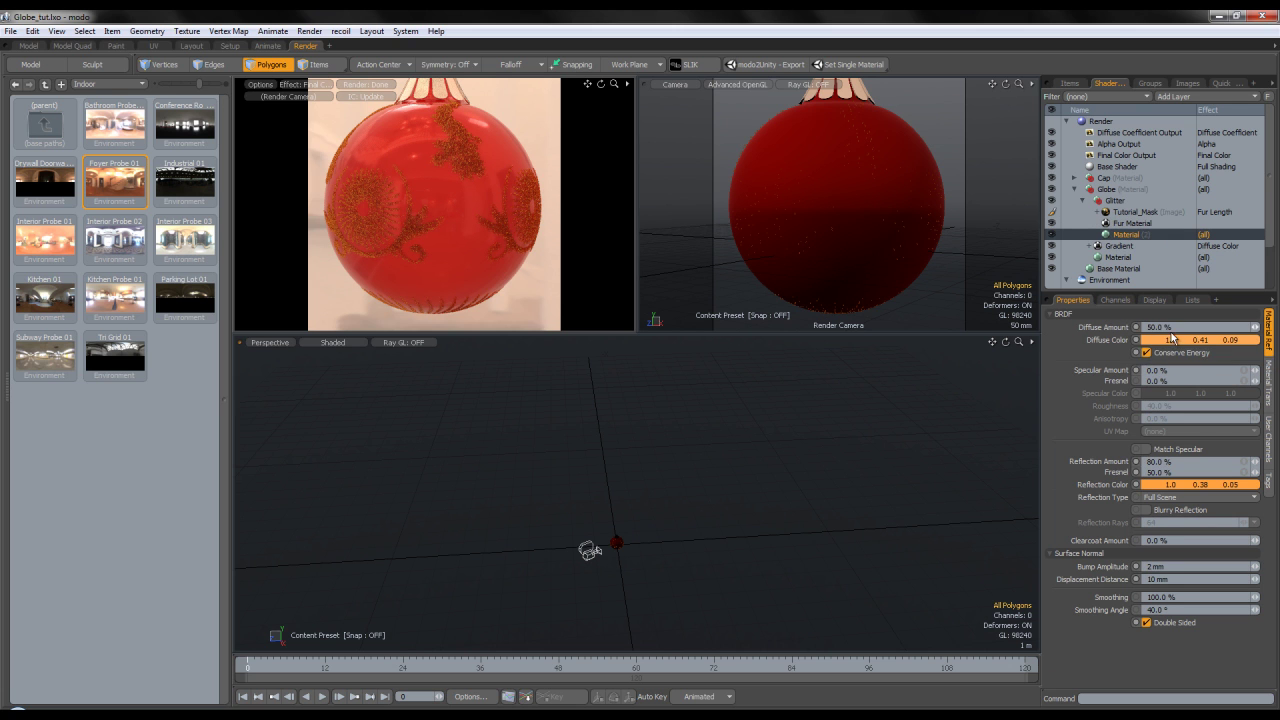
click(1178, 343)
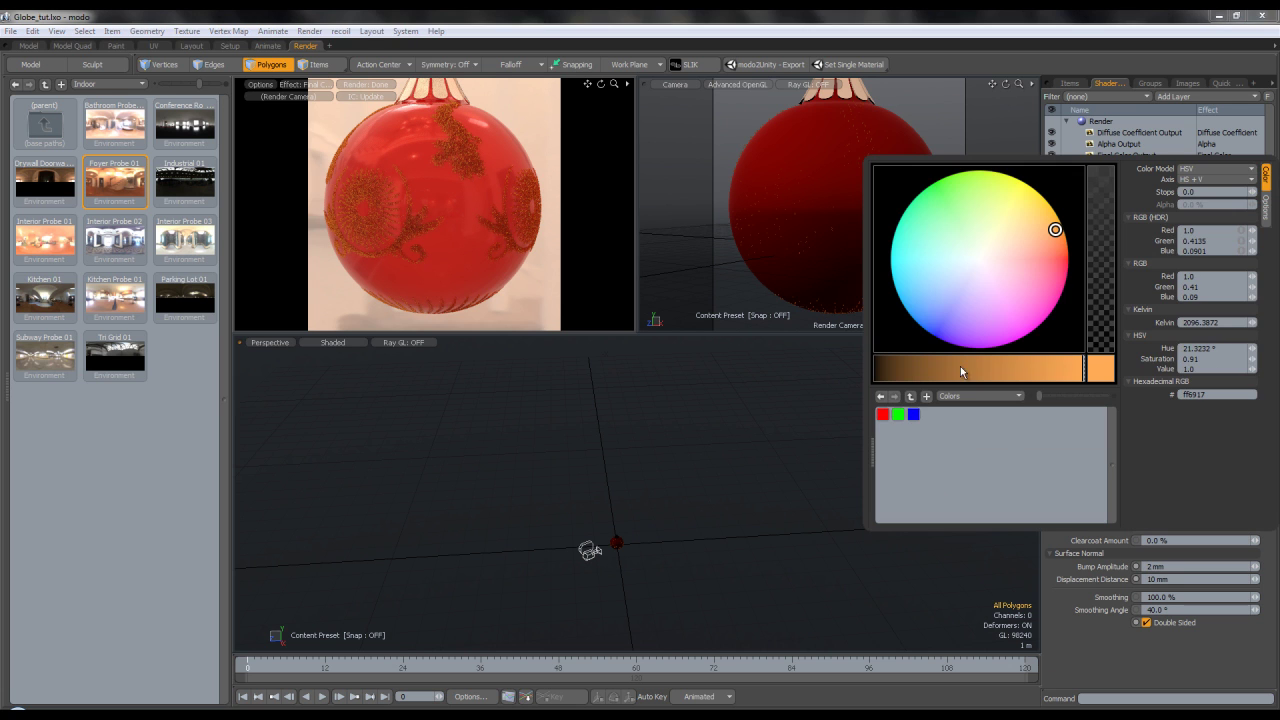
drag(1049, 240, 1058, 236)
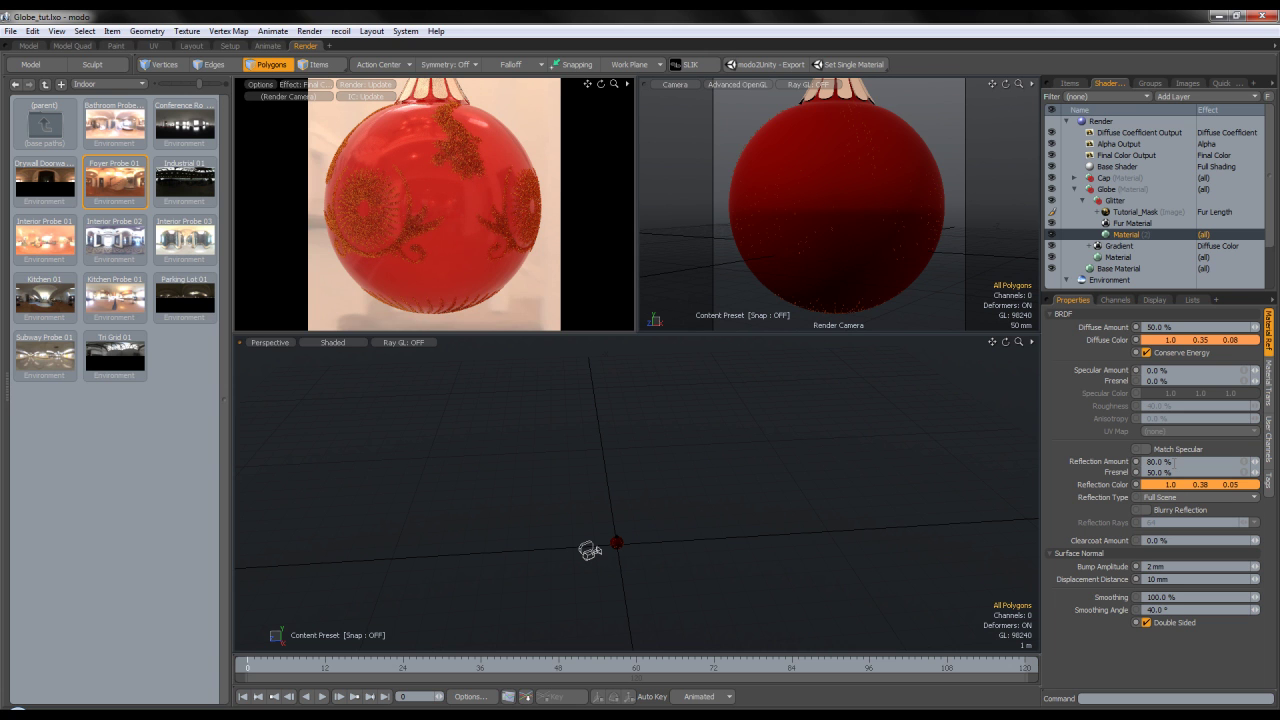
click(1176, 540)
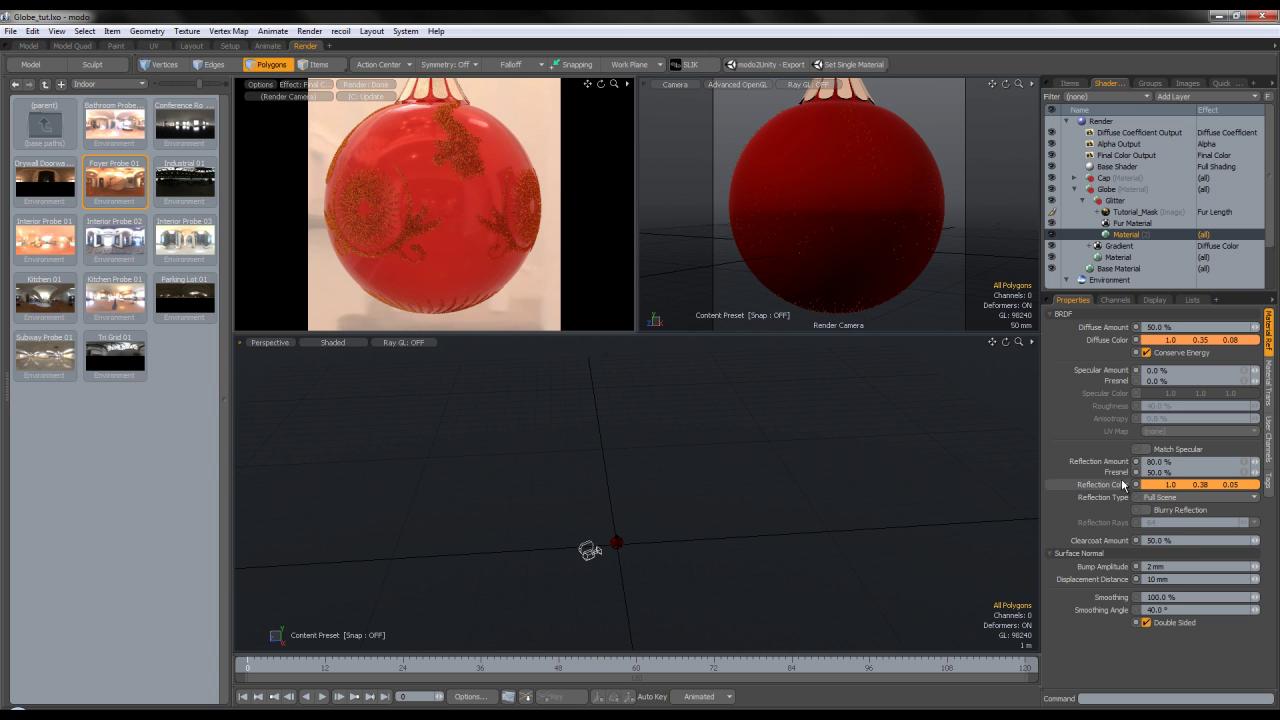
Run another test render of the ornament and close it
click(328, 47)
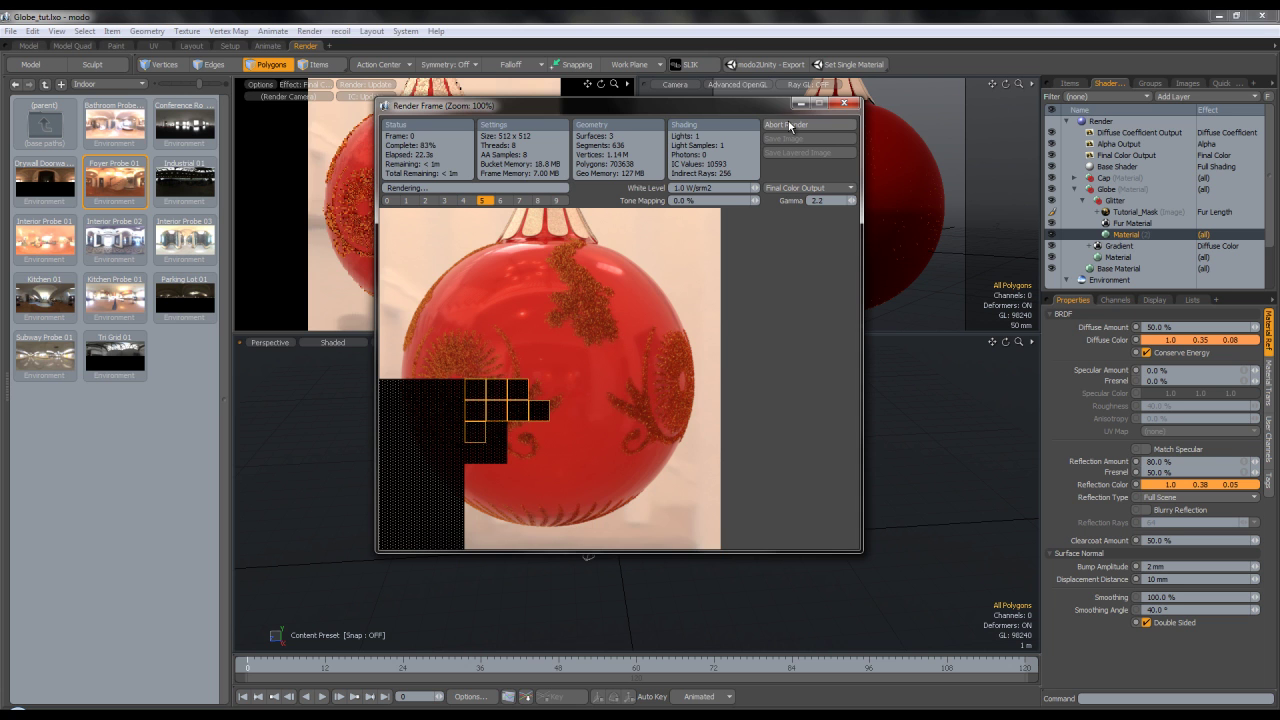
click(842, 105)
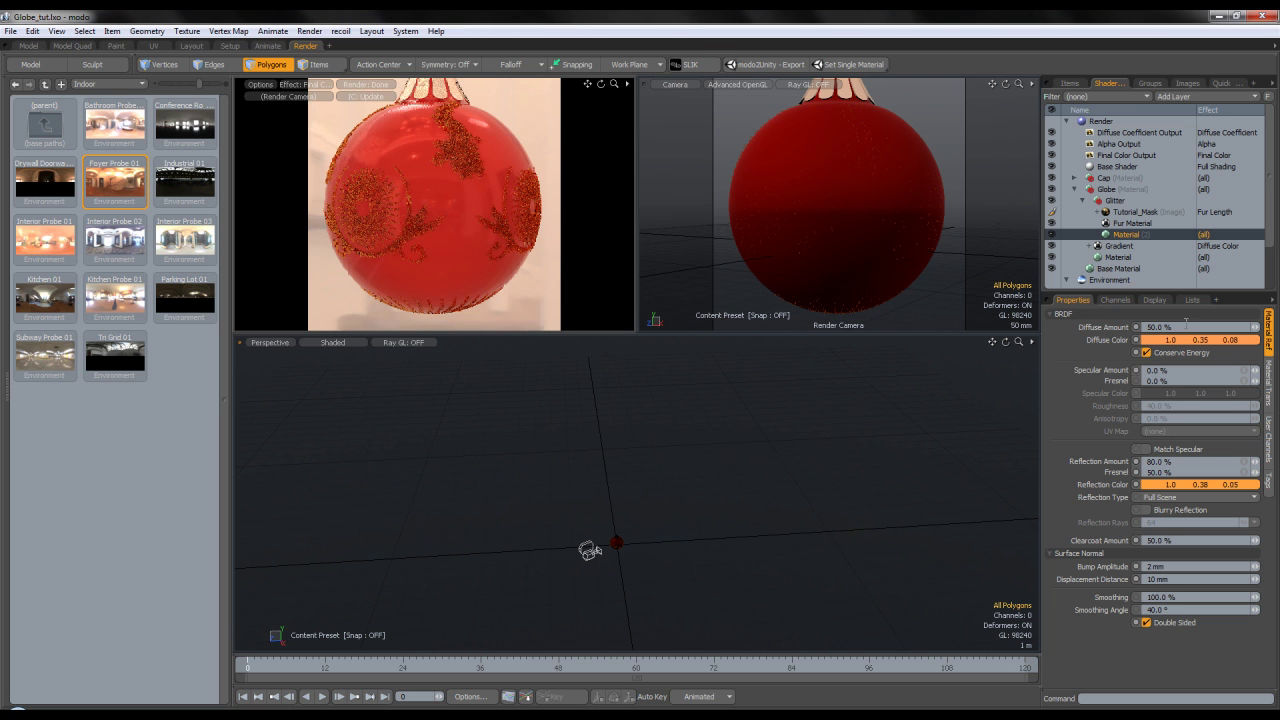
Make the glitter material nearly white, with reflection color 0.94, 1.0, 0.96 and diffuse color 0.98, 1.0, 0.98
click(1203, 489)
drag(1008, 463, 977, 401)
click(576, 363)
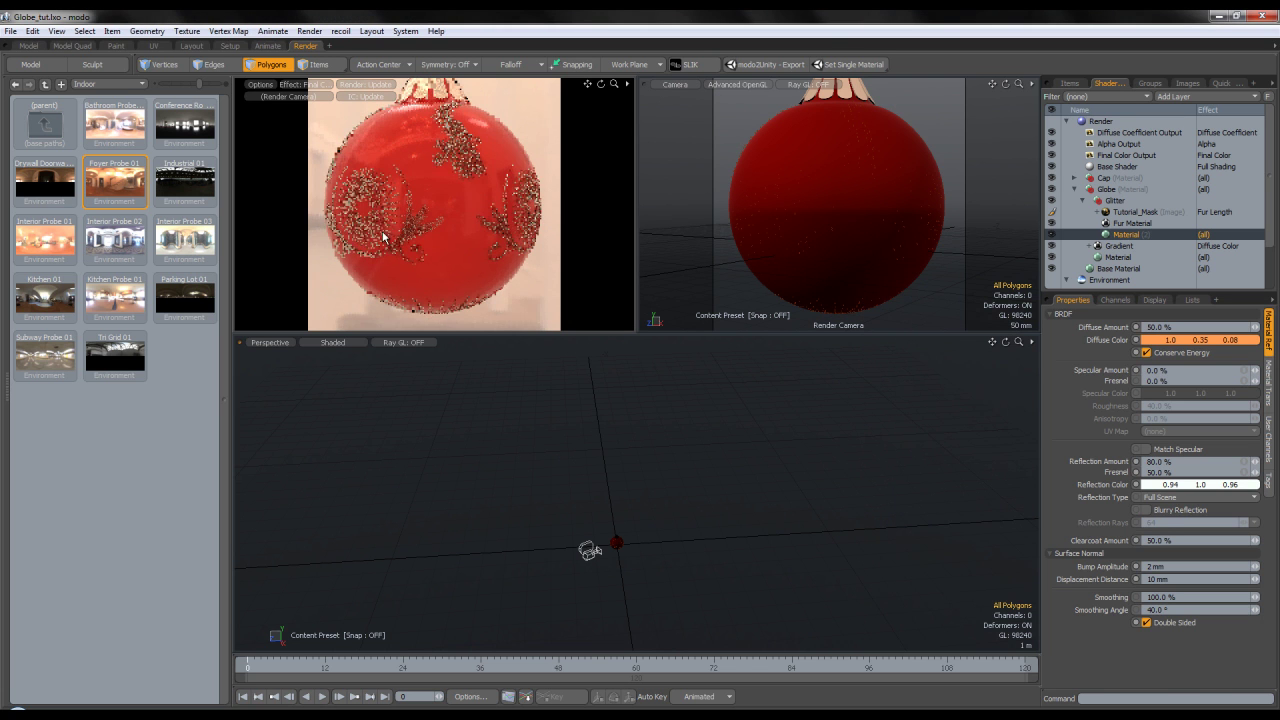
click(1187, 341)
drag(987, 266, 977, 251)
Set the glitter material's diffuse amount to 100% and its reflection amount to 50%
drag(1176, 328, 1070, 328)
text(100)
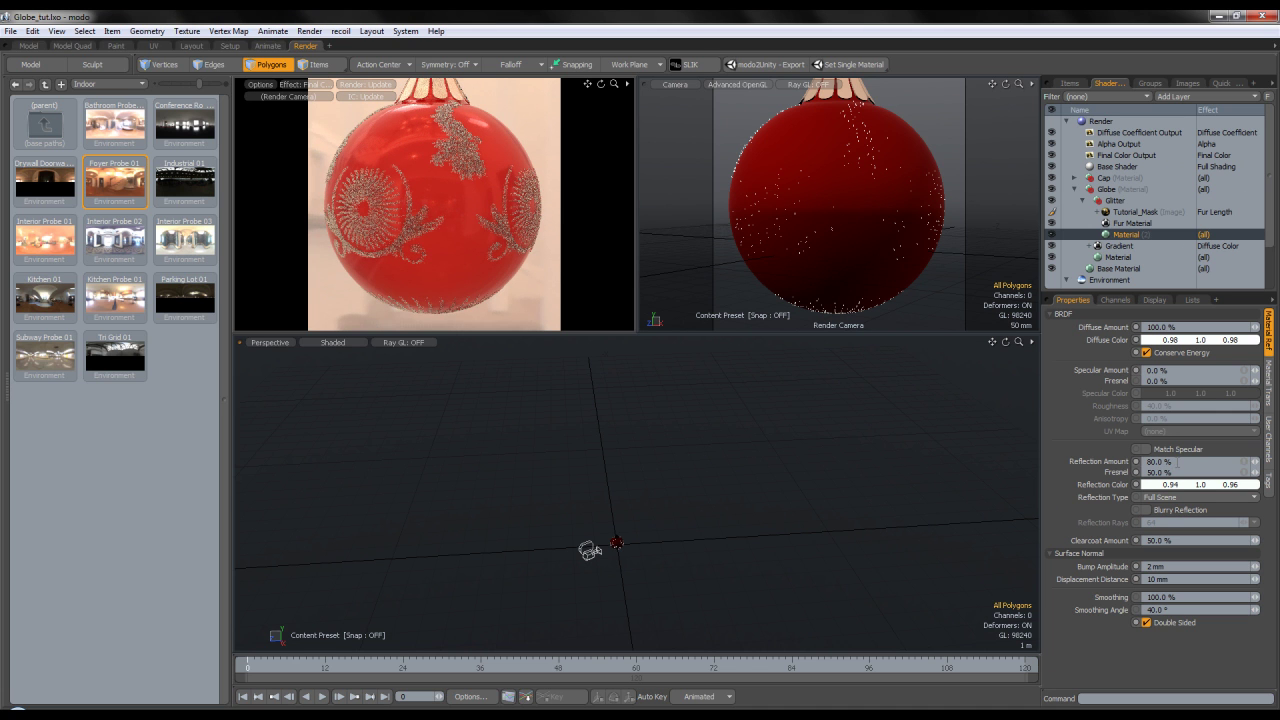
key(Return)
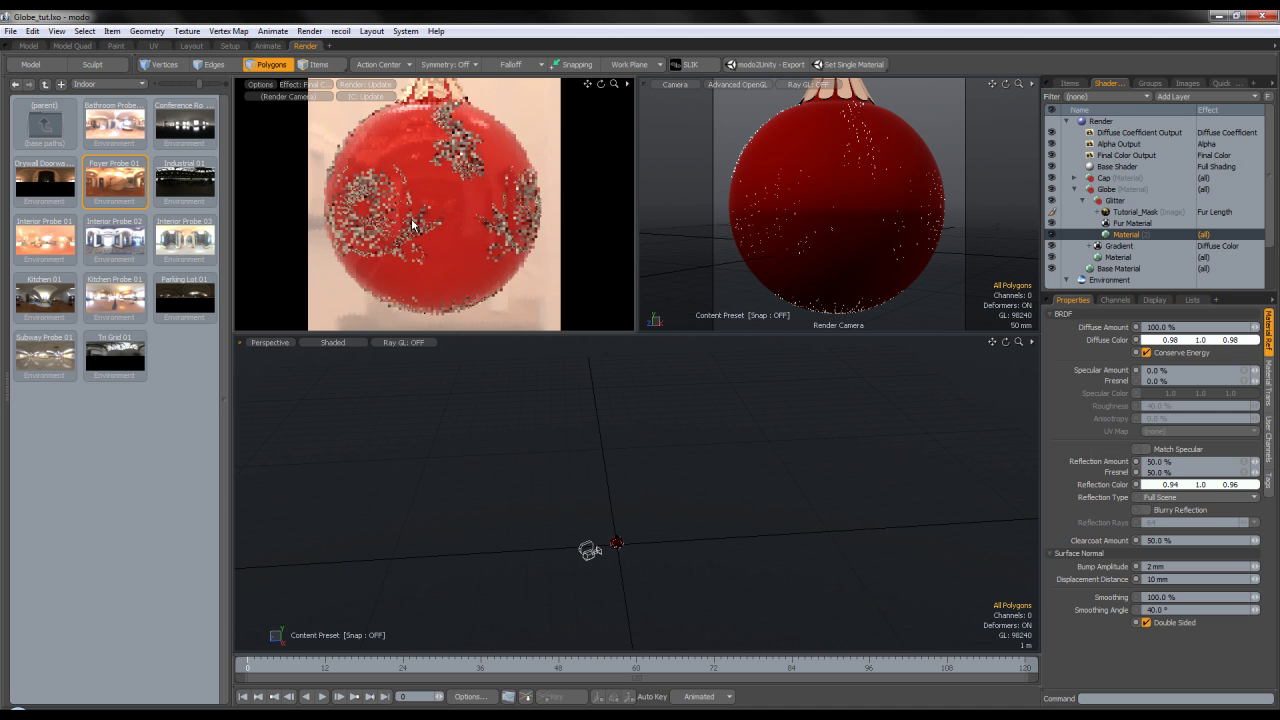
Switch to the modeling layout and add a new empty mesh item below the Cap
click(24, 46)
scroll(714, 329, down, 3)
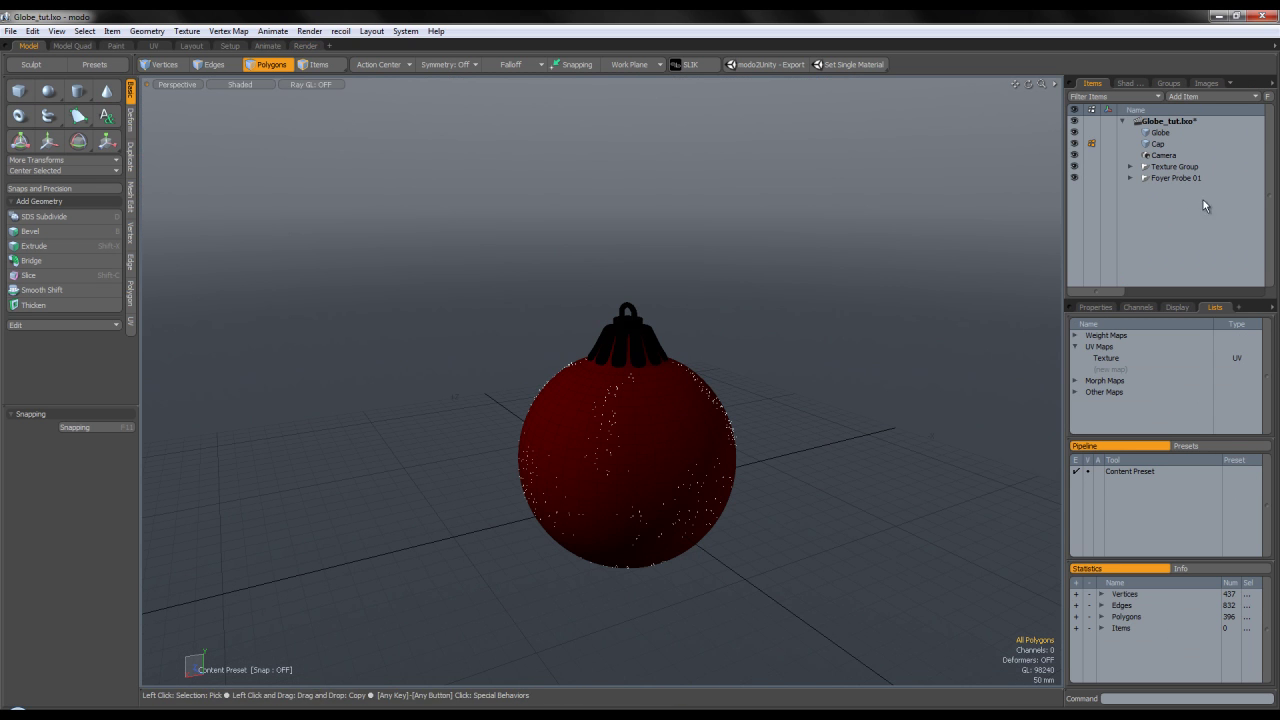
click(1159, 145)
key(n)
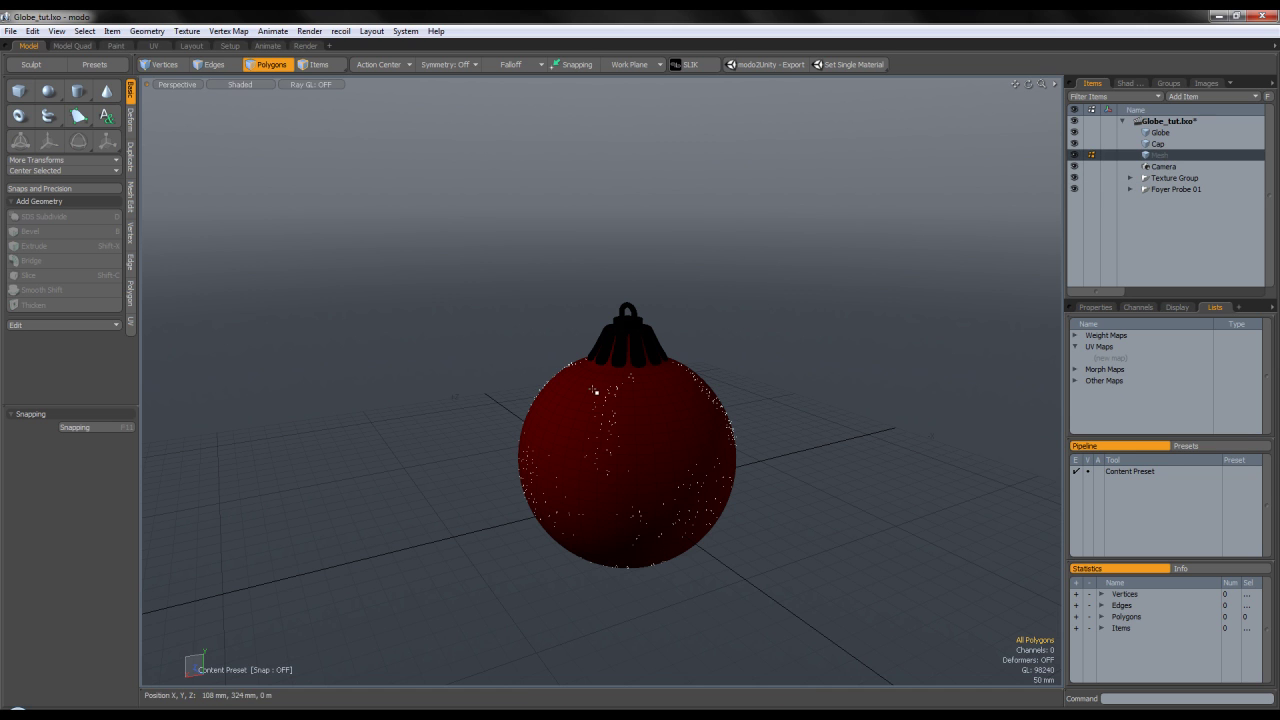
Group the Globe and Cap meshes under one locator and place it first in the scene's item list
click(1158, 132)
shift+click(1160, 144)
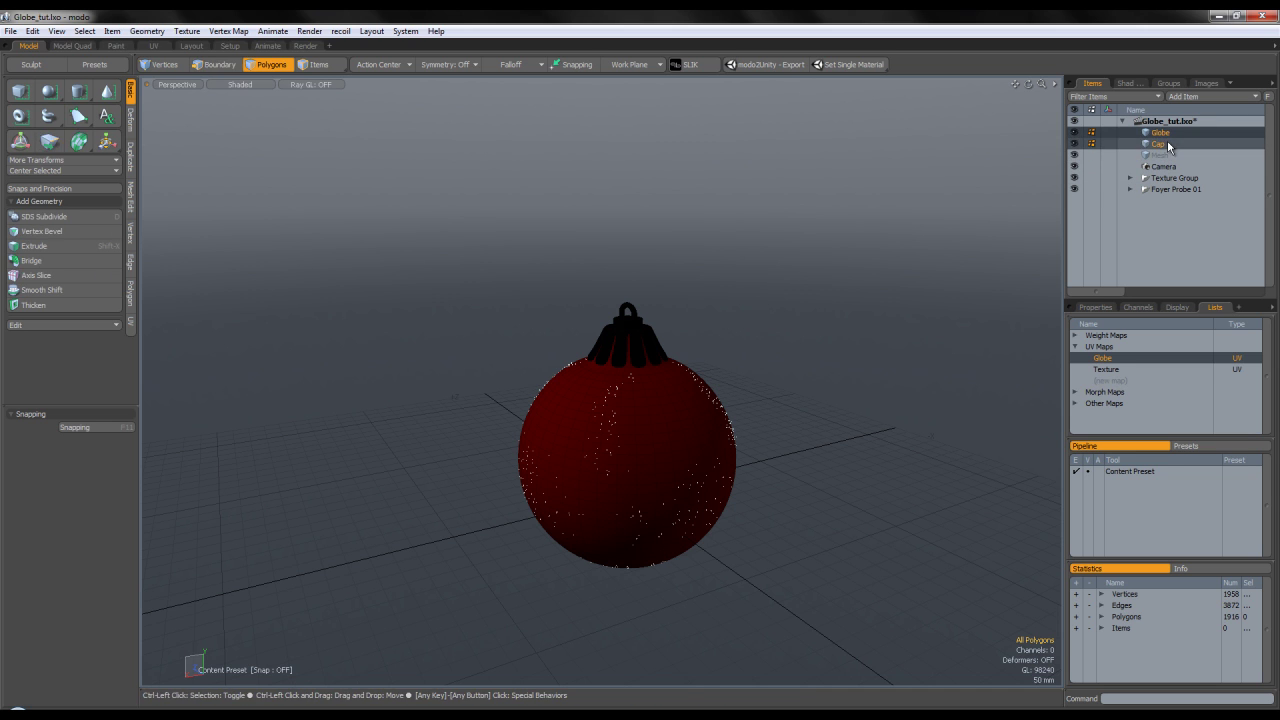
key(ctrl+g)
drag(1160, 177, 1170, 129)
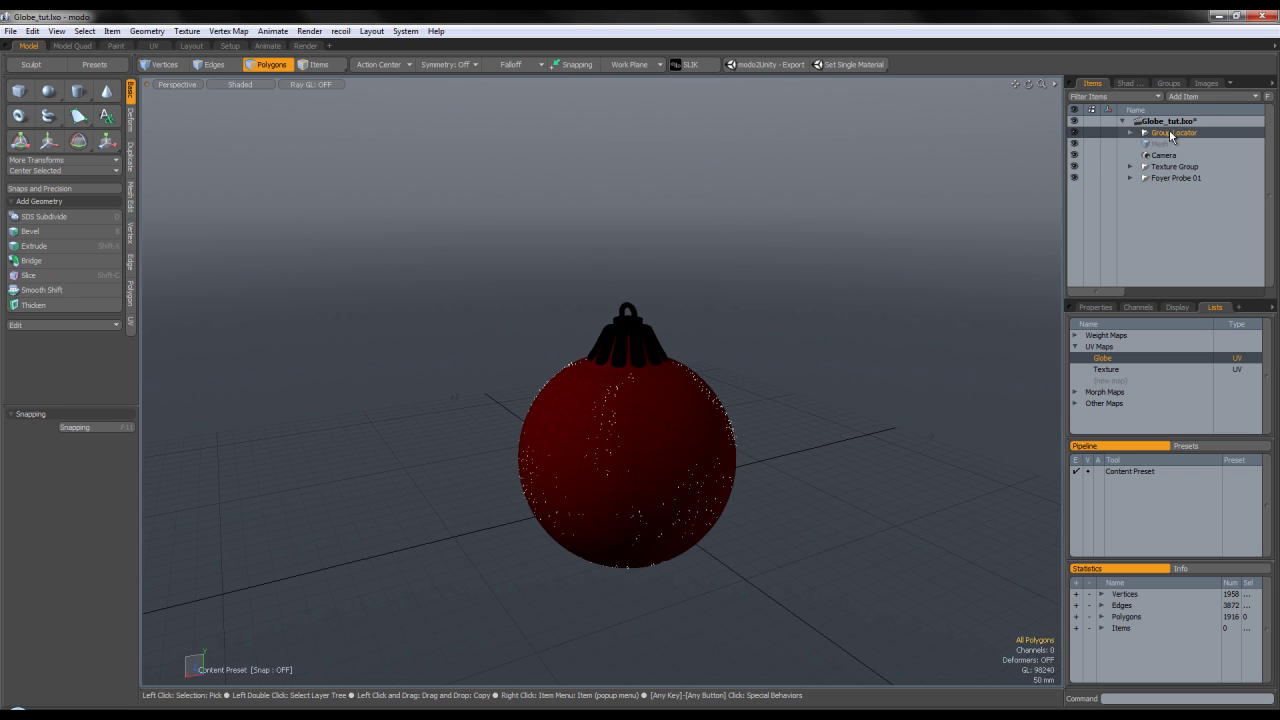
Rename the group locator holding the Globe and Cap meshes as GlobeGroup
double_click(1174, 132)
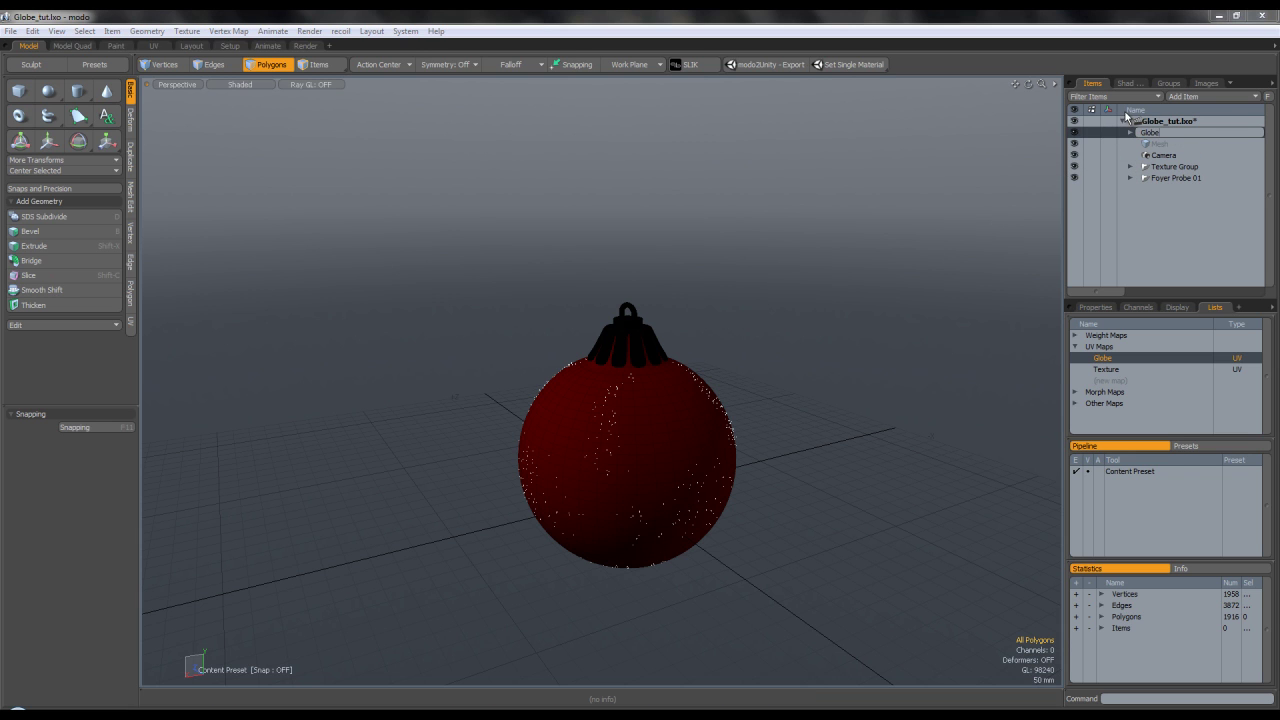
text(GlobeGroup)
key(Return)
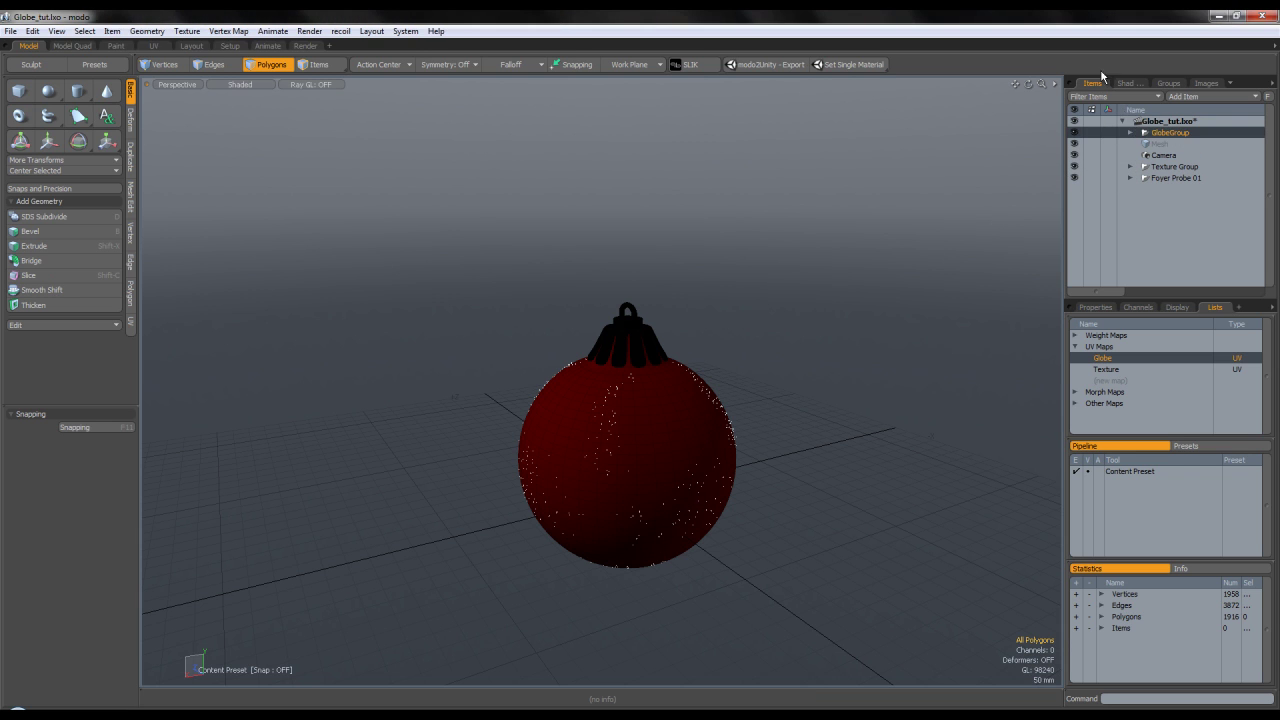
Duplicate the ornament group's hierarchy at item level, then undo the duplication
click(319, 66)
click(1158, 152)
click(1158, 146)
right_click(1158, 146)
click(1158, 290)
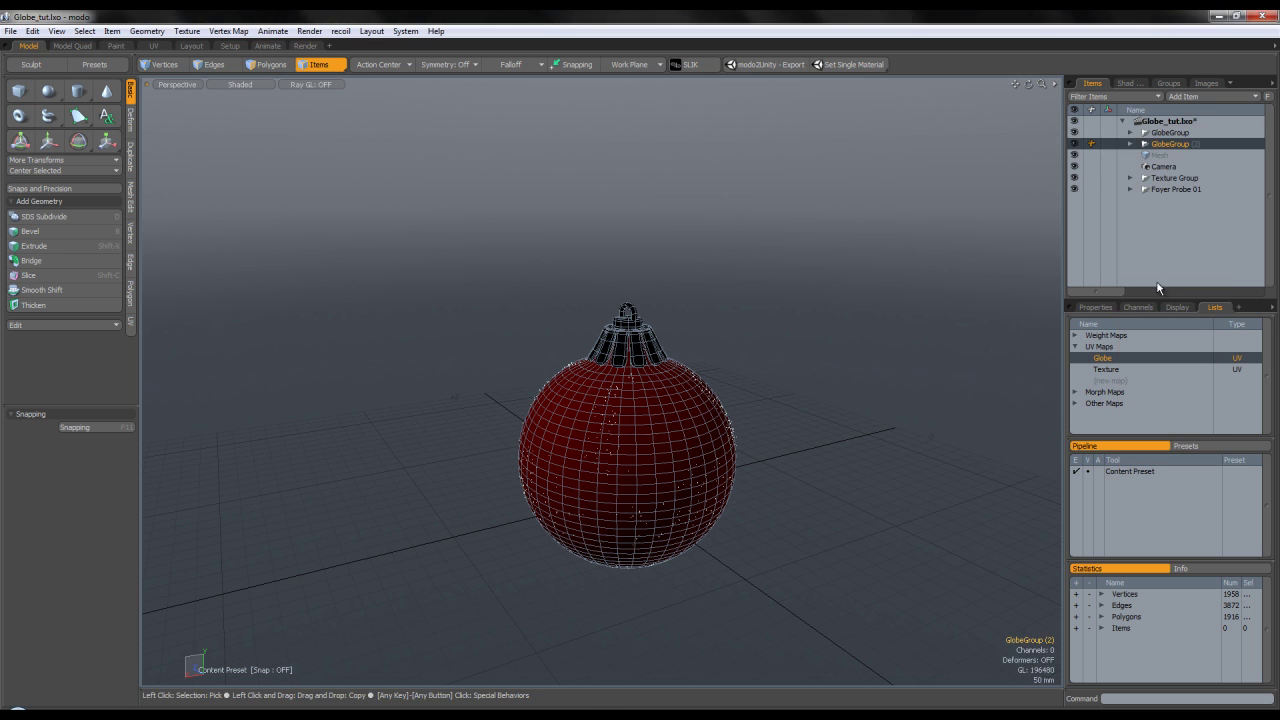
key(ctrl+z)
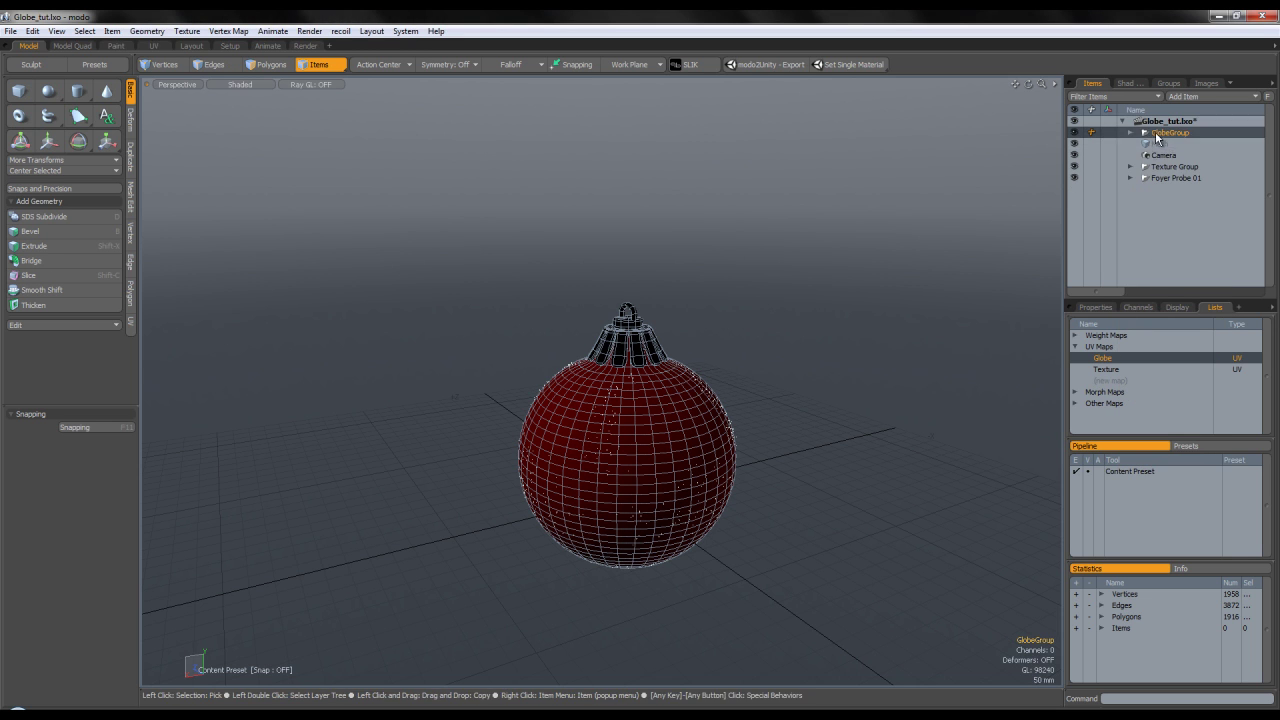
Create an instance of the GlobeGroup hierarchy and move it beside the original ornament
right_click(1153, 134)
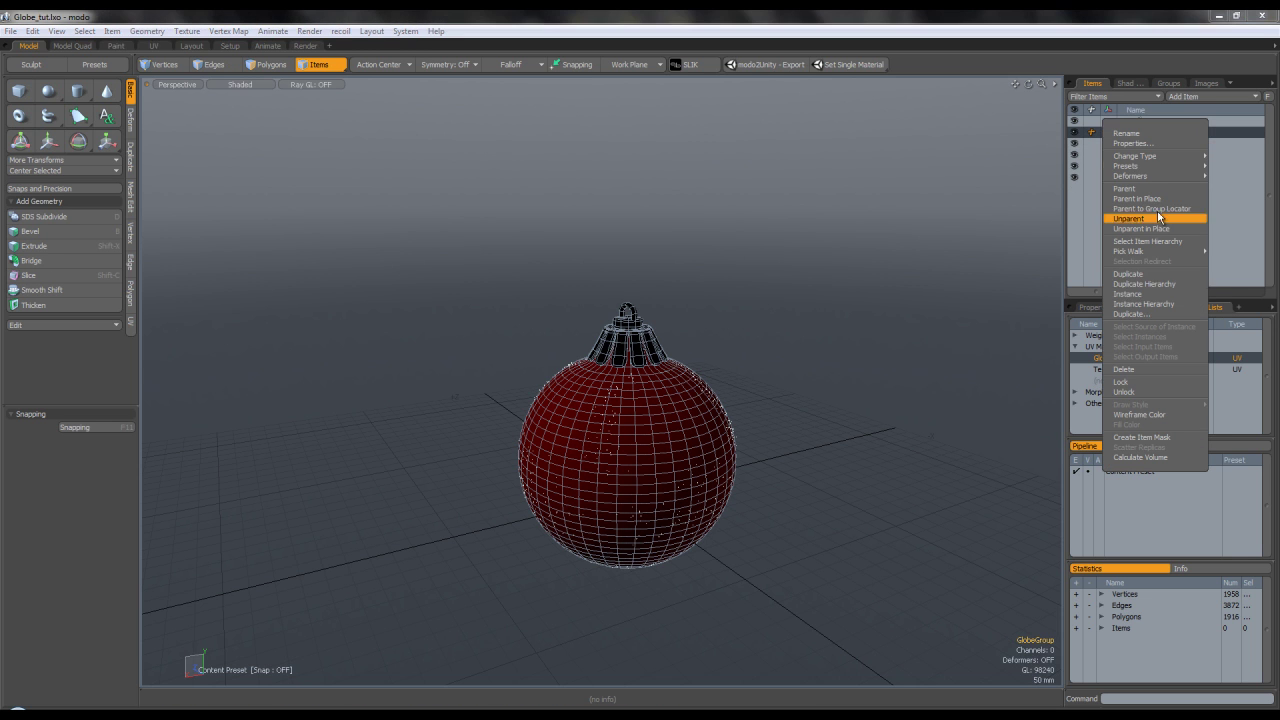
click(1145, 303)
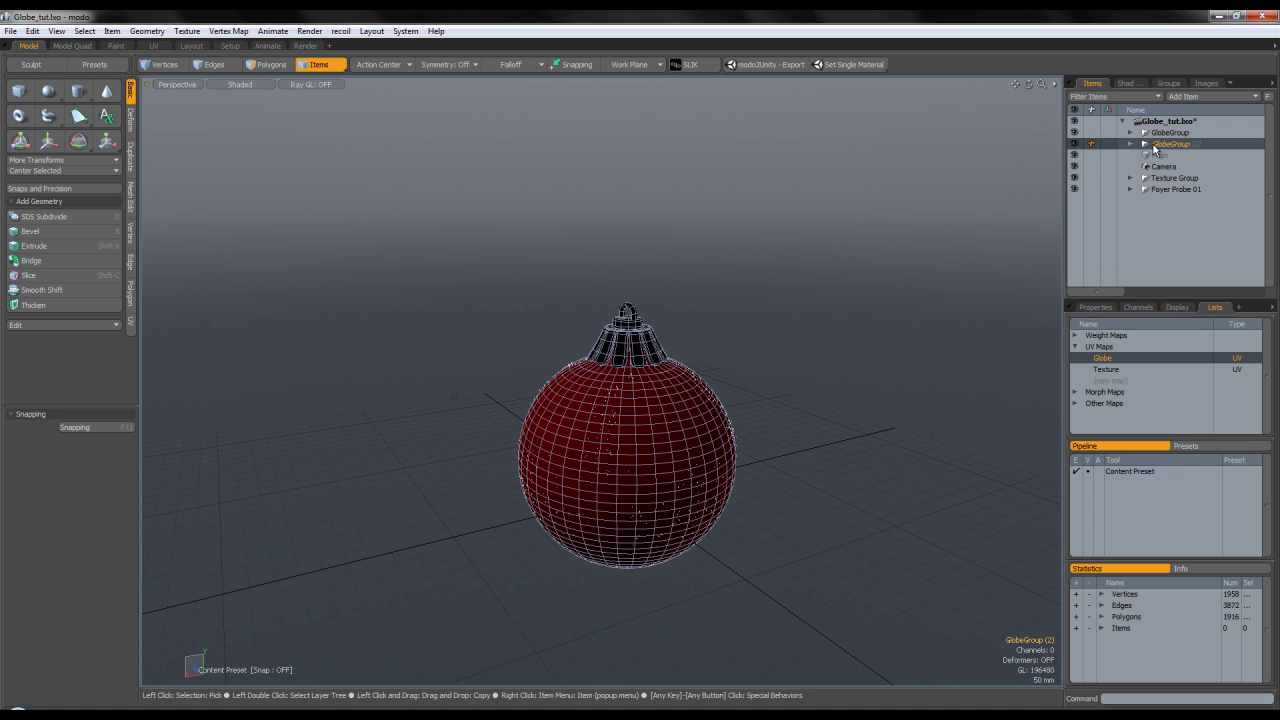
alt+drag(800, 323, 629, 280)
key(w)
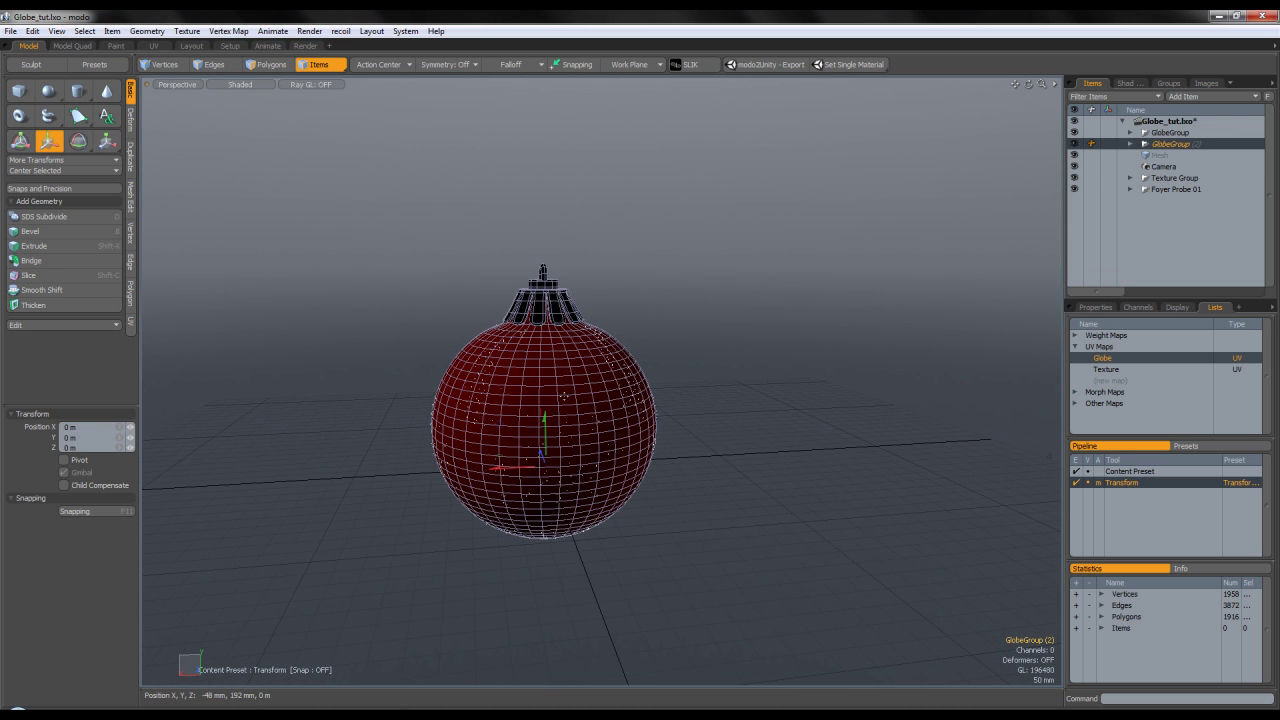
drag(515, 470, 580, 440)
Rotate the instanced ornament to about 41° in X and 24° in Y
key(e)
alt+shift+drag(741, 443, 691, 408)
drag(736, 473, 775, 452)
mouse_move(773, 543)
mouse_down()
mouse_move(745, 548)
mouse_move(763, 554)
mouse_up()
alt+shift+drag(642, 444, 700, 506)
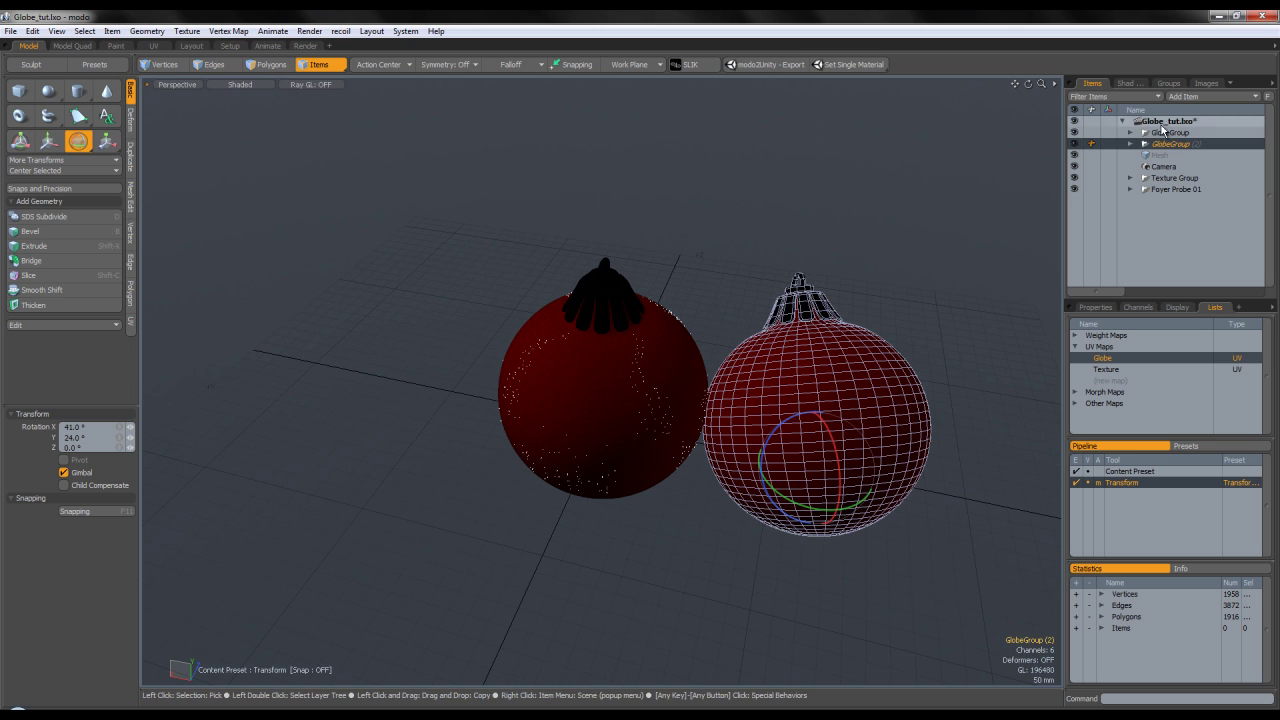
Rotate the original GlobeGroup around several axes so its cap tilts to one side
click(1170, 132)
key(e)
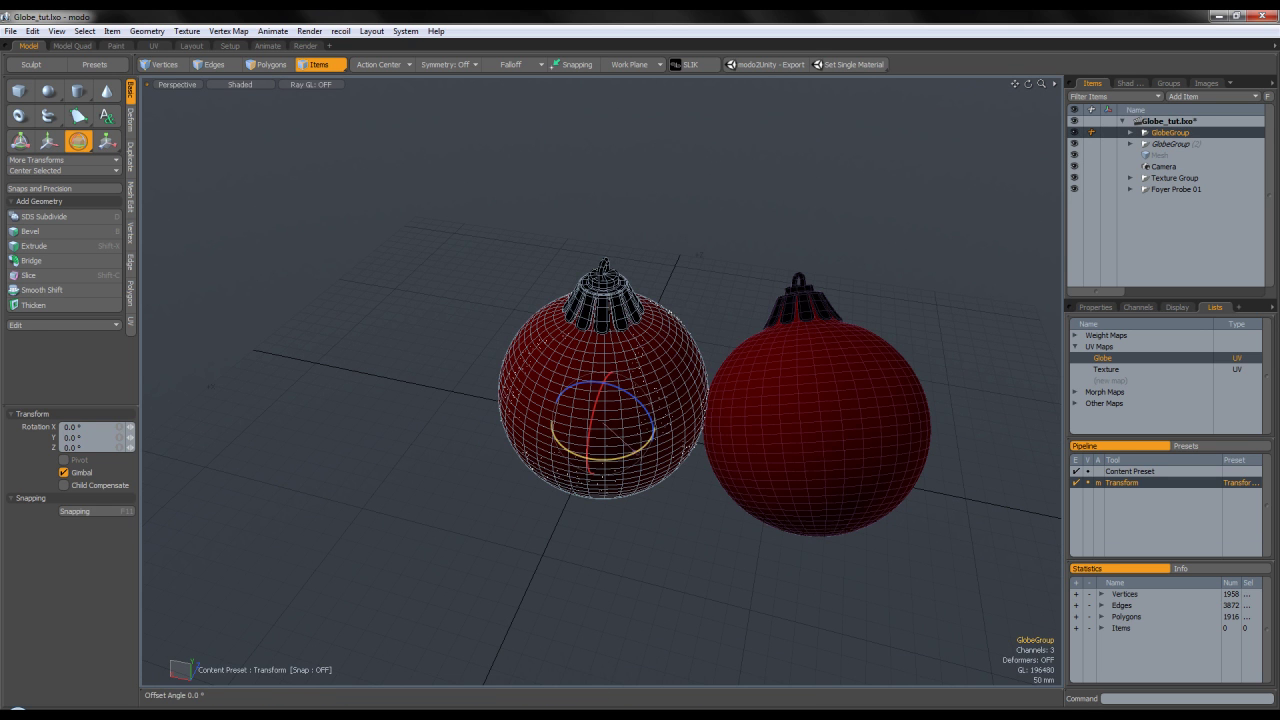
drag(585, 458, 625, 452)
drag(590, 408, 620, 468)
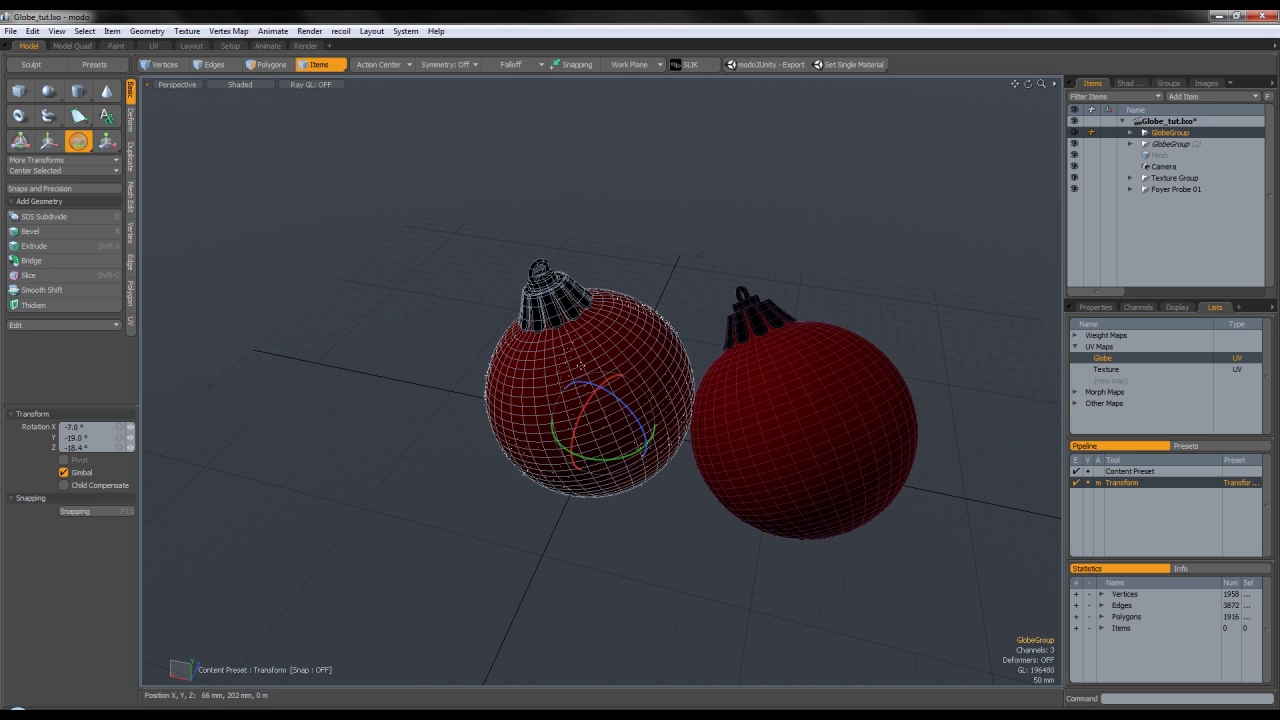
drag(587, 408, 620, 300)
key(space)
Rotate the instanced ornament again to give its cap a different tilt from the original
click(1170, 143)
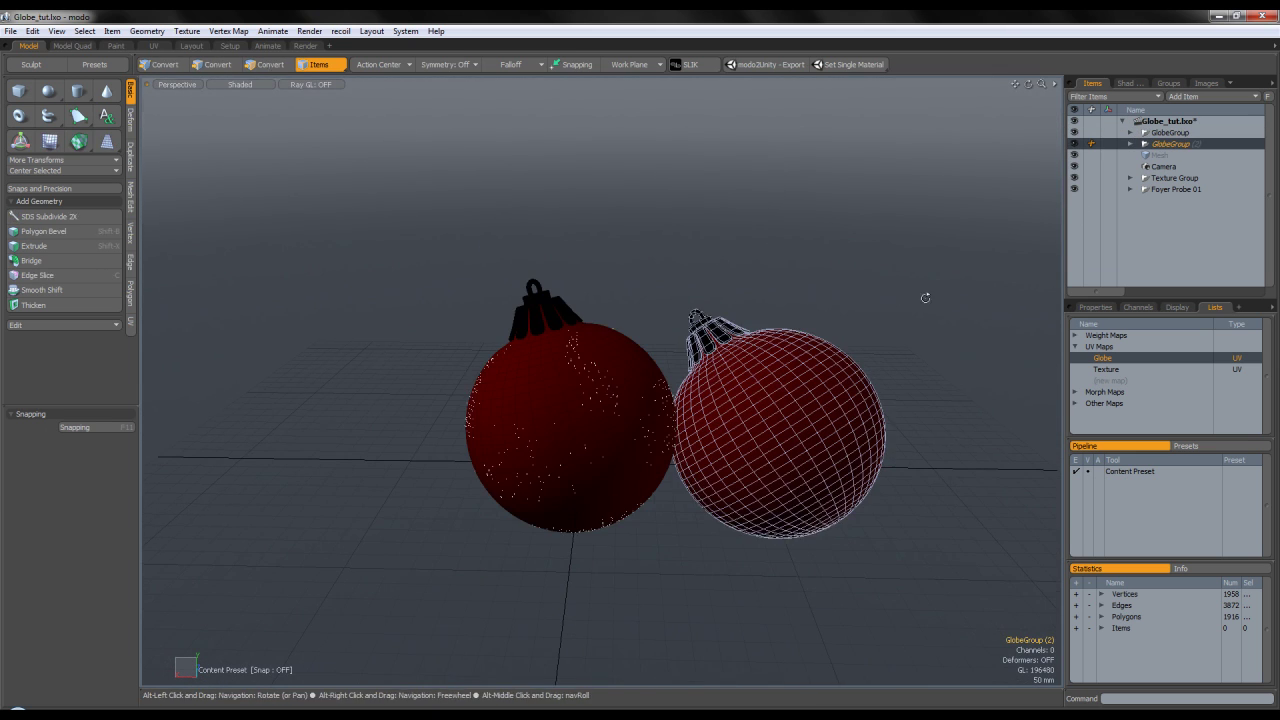
key(e)
drag(800, 472, 808, 402)
Set the action center to Automatic and, seen from above, move the instanced ornament until it touches the original
key(w)
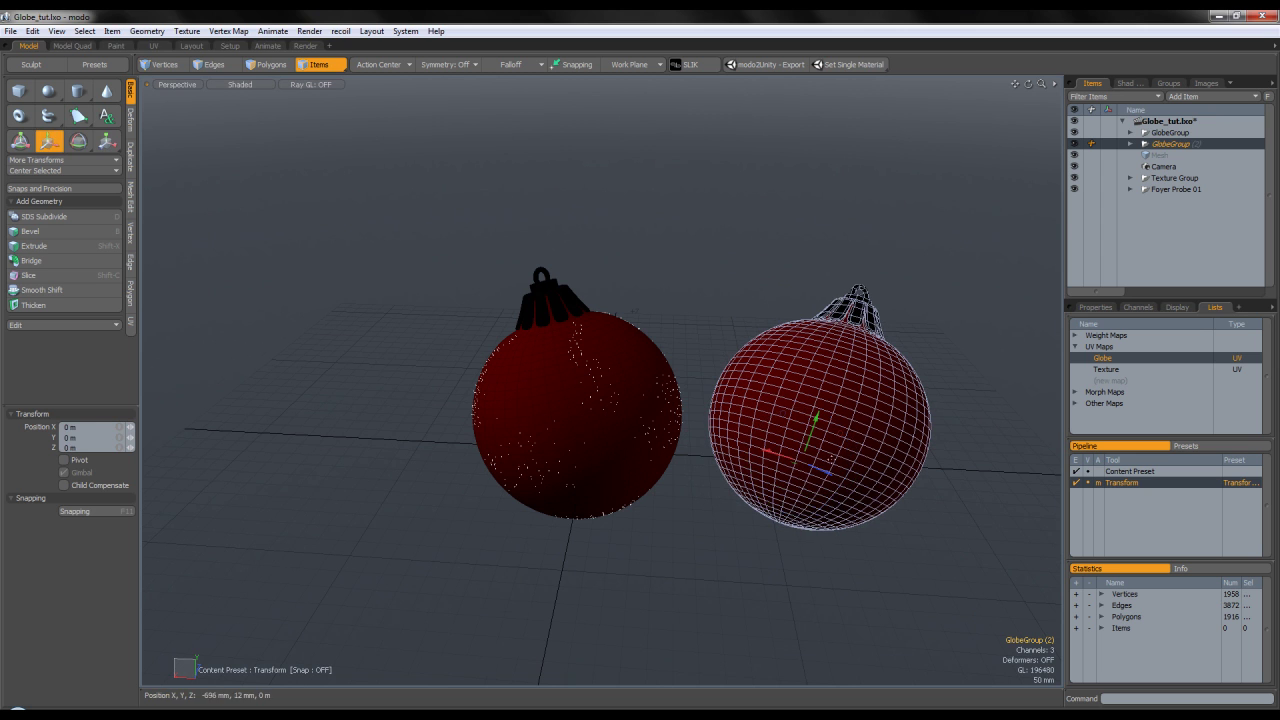
key(ctrl+space)
click(676, 358)
alt+shift+drag(744, 335, 819, 203)
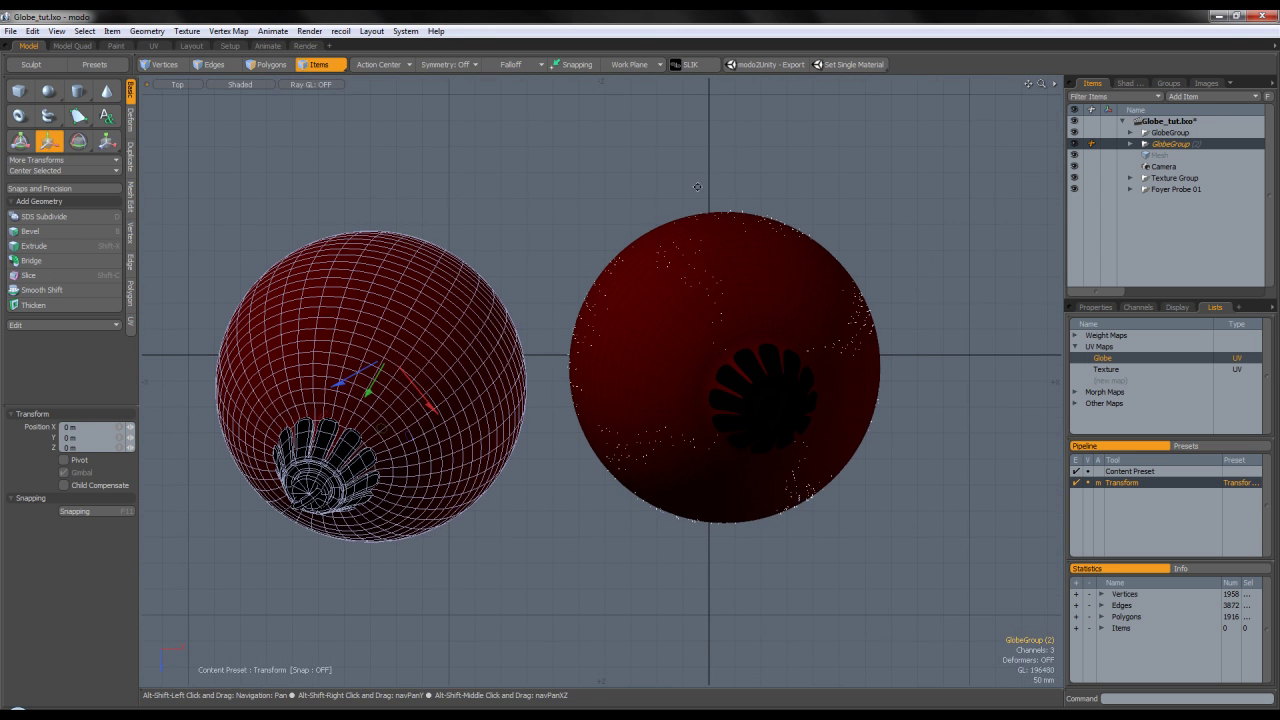
click(378, 64)
click(370, 92)
alt+shift+drag(388, 353, 497, 425)
key(space)
click(563, 249)
Draw a flat cube primitive about 16.7 m by 15.65 m in the empty mesh as a ground plane under the ornaments
key(ctrl+space)
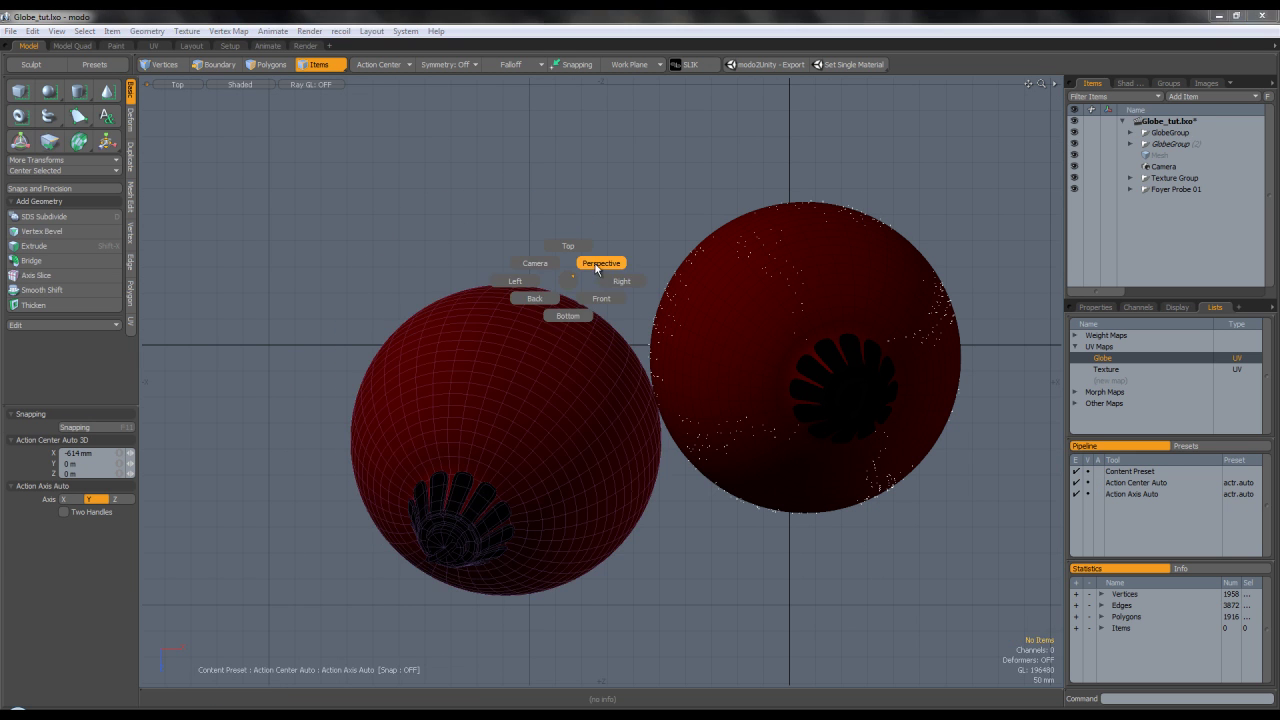
click(651, 264)
scroll(655, 258, down, 8)
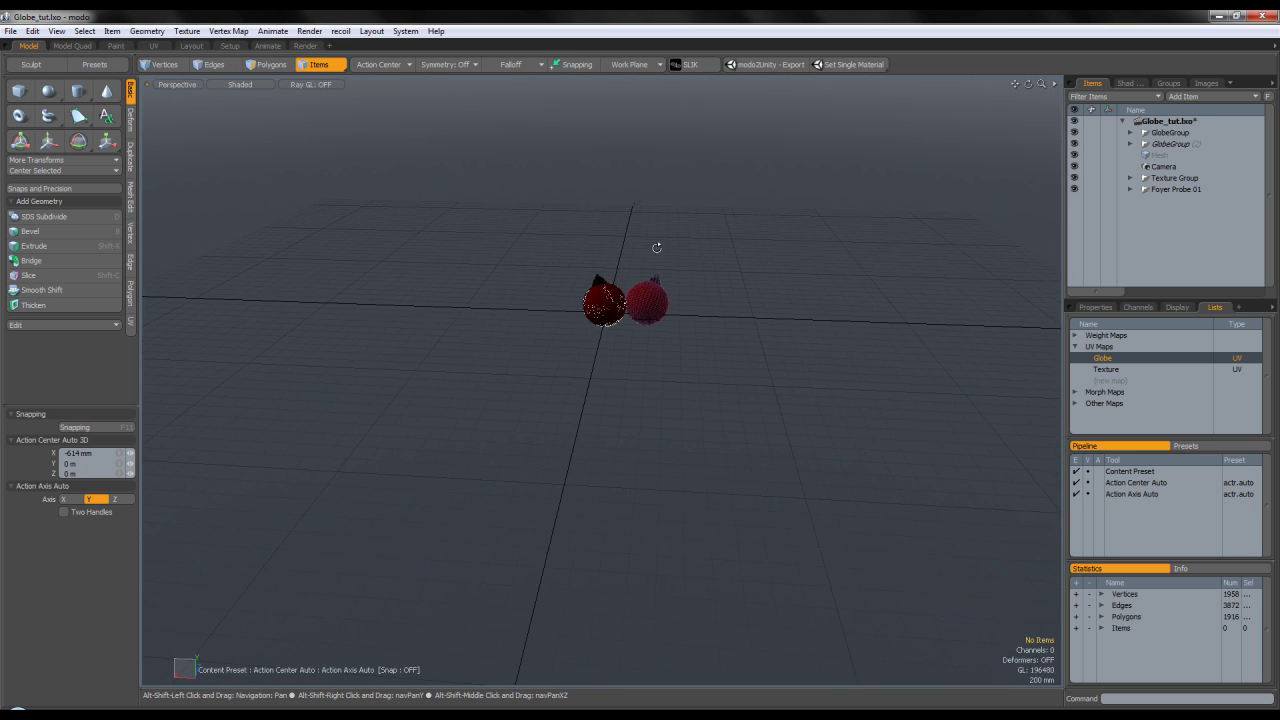
click(1146, 157)
key(ctrl+space)
click(480, 198)
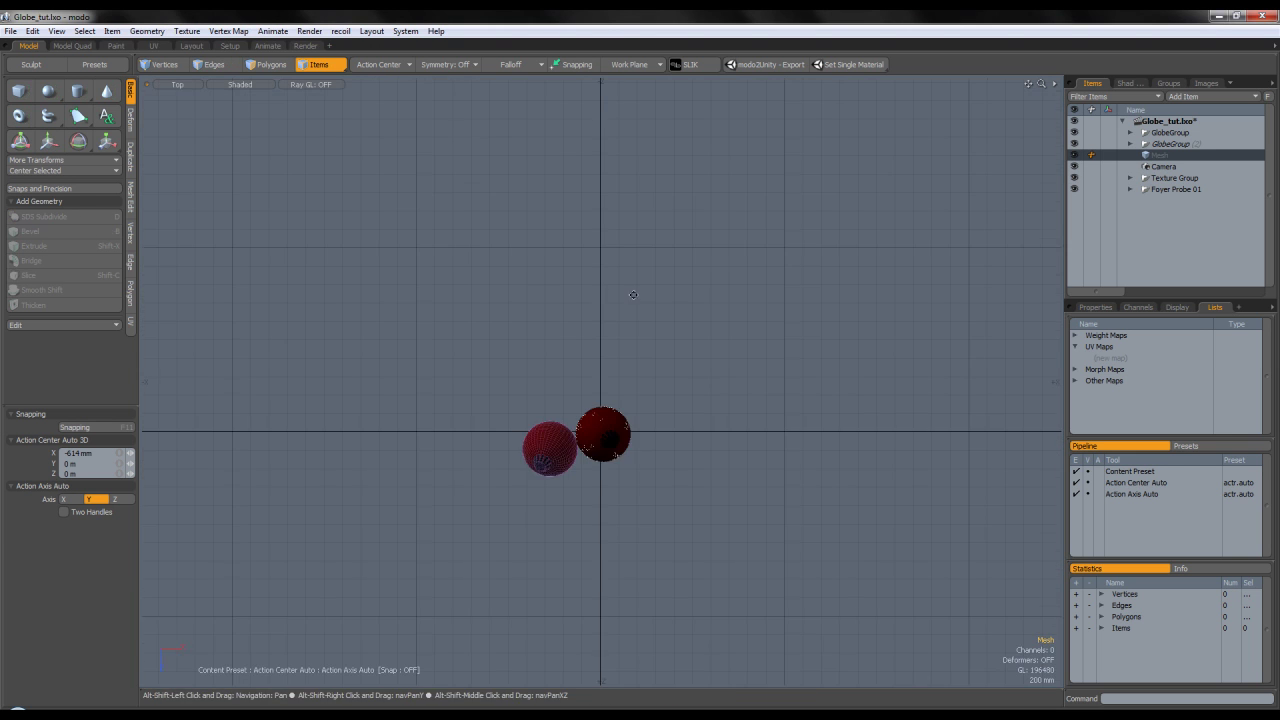
scroll(506, 266, down, 5)
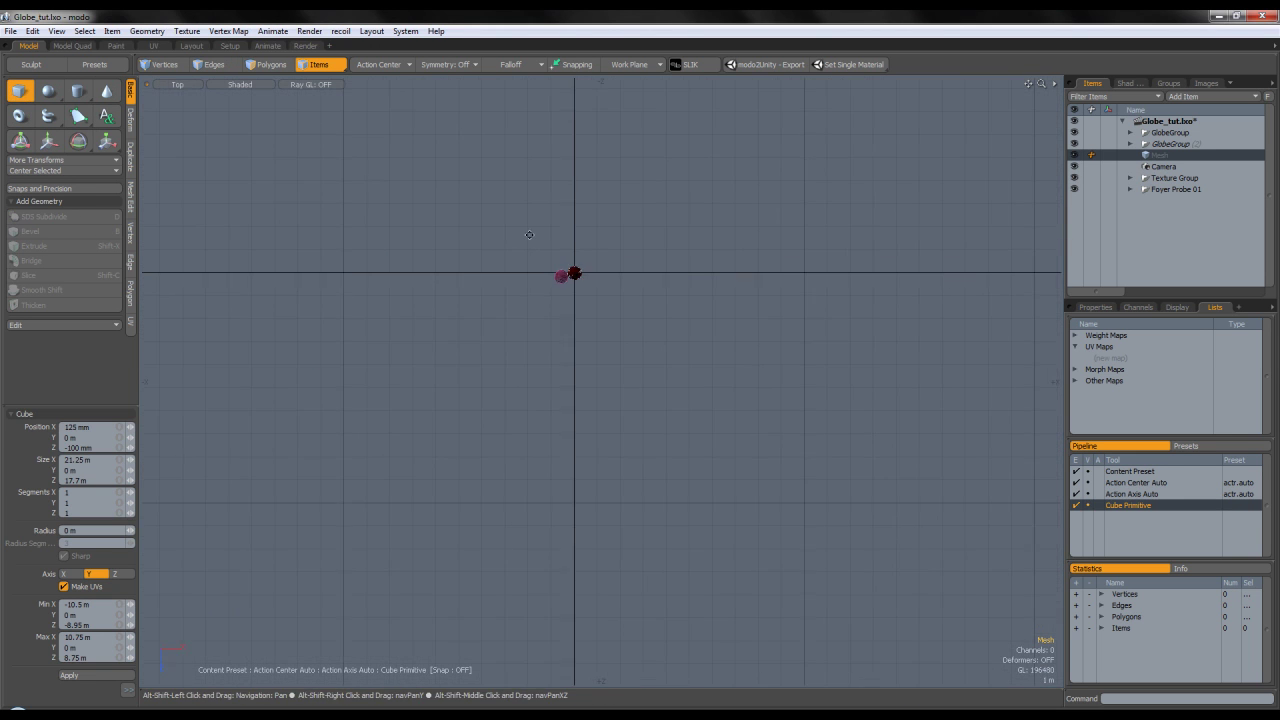
drag(390, 165, 775, 523)
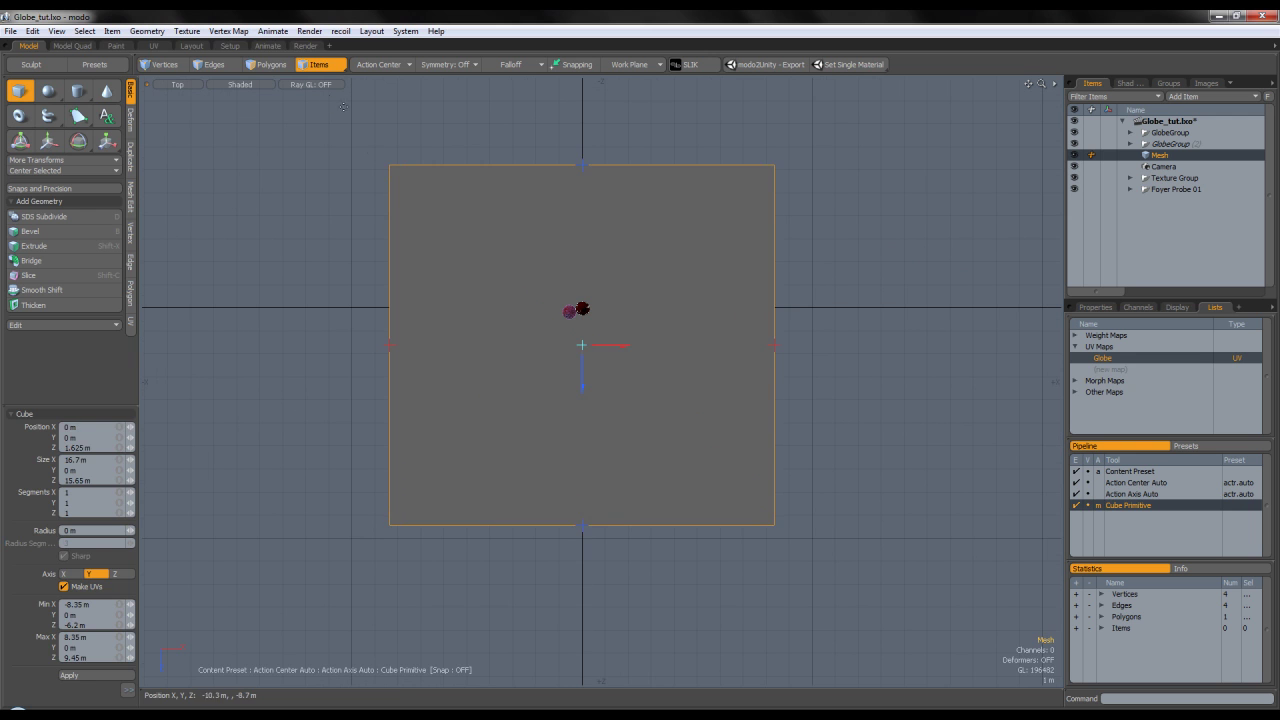
Subdivide the ground plane's polygons eight times with the Faceted method
key(3)
alt+shift+drag(385, 239, 385, 206)
key(ctrl+space)
key(ctrl+space)
click(640, 291)
alt+shift+drag(631, 277, 642, 270)
ctrl+alt+drag(671, 352, 671, 374)
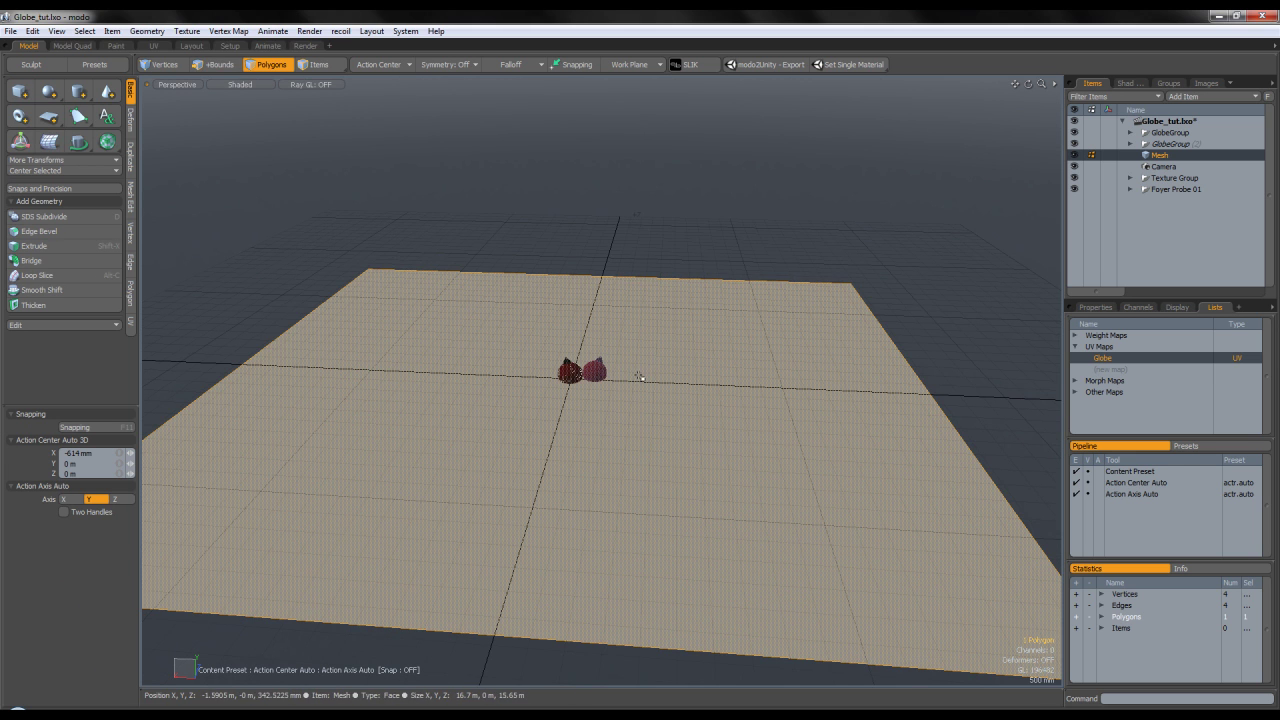
key(shift+d)
click(611, 154)
key(shift+d)
click(612, 156)
key(shift+d)
click(613, 157)
key(shift+d)
click(614, 158)
key(shift+d)
click(611, 157)
key(shift+d)
click(611, 157)
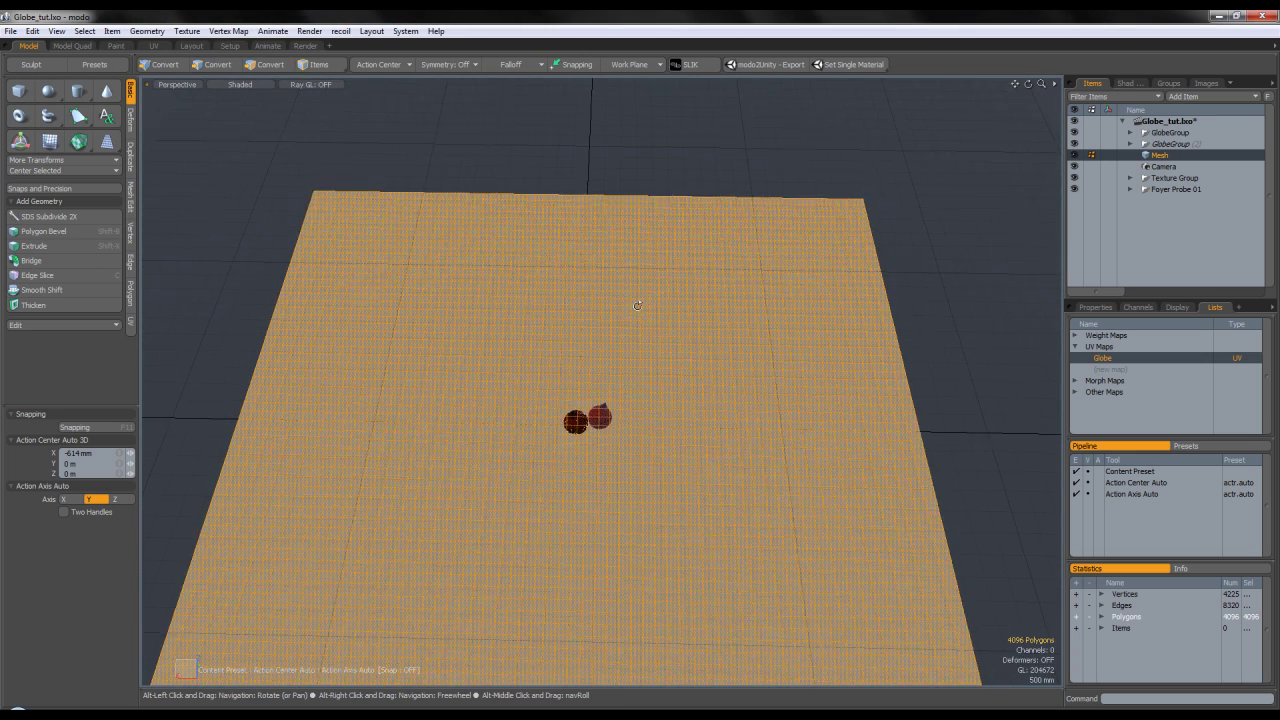
key(shift+d)
click(609, 156)
alt+drag(643, 251, 637, 308)
key(shift+d)
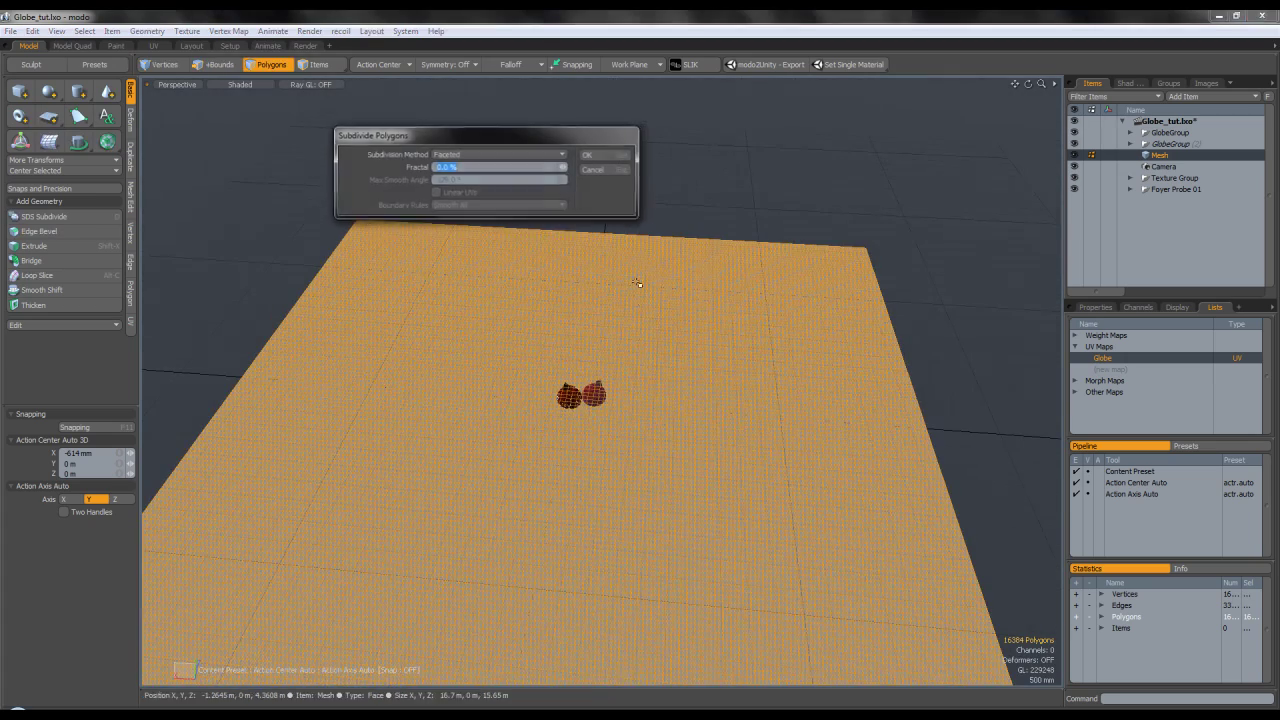
click(611, 157)
Examine the two ornaments up close against the subdivided ground plane
ctrl+alt+drag(659, 408, 610, 386)
key(w)
key(q)
alt+drag(655, 298, 627, 355)
scroll(628, 356, up, 5)
scroll(606, 345, down, 1)
scroll(620, 340, up, 4)
scroll(620, 340, down, 5)
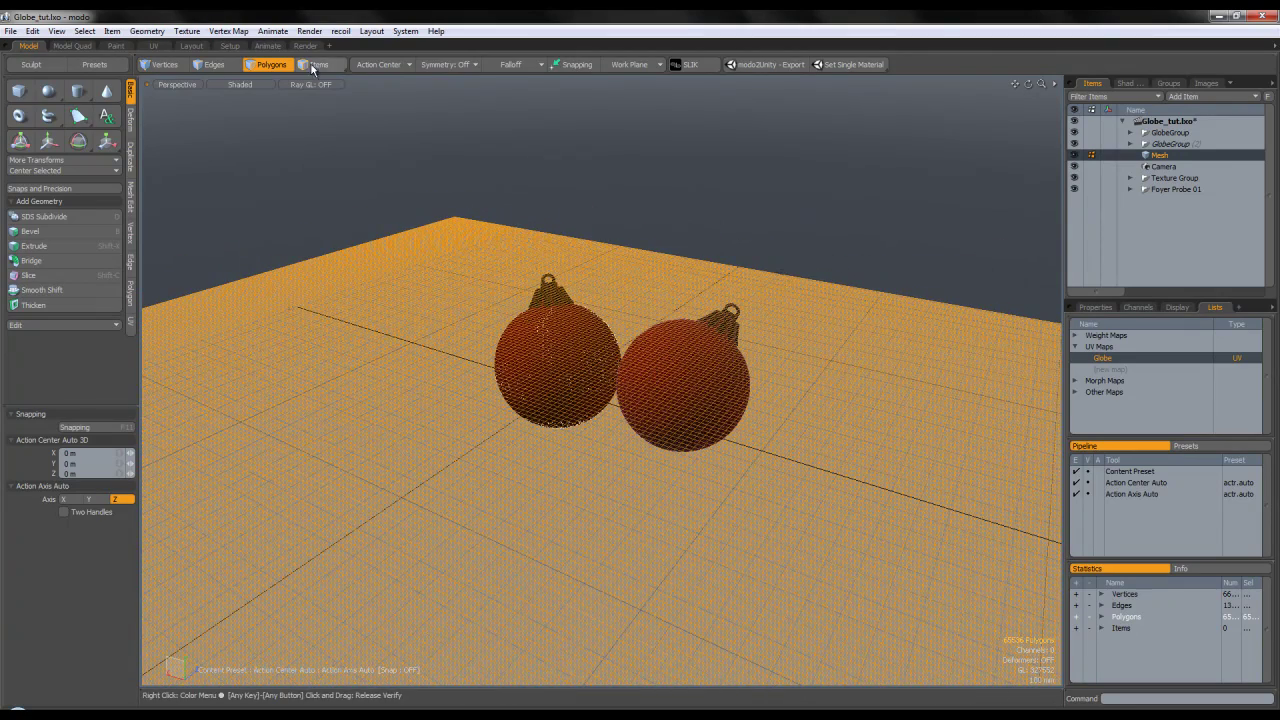
Delete the instanced GlobeGroup together with its Globe and Cap children
click(1165, 145)
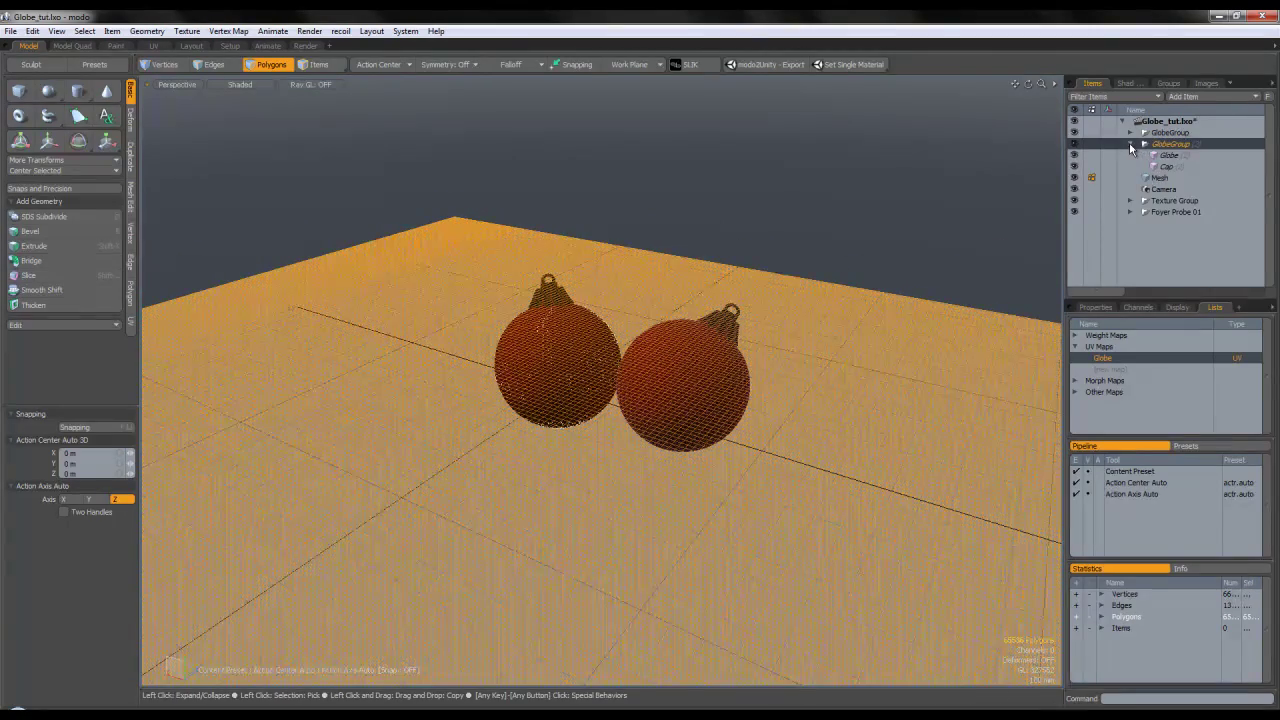
right_click(1163, 146)
click(1145, 147)
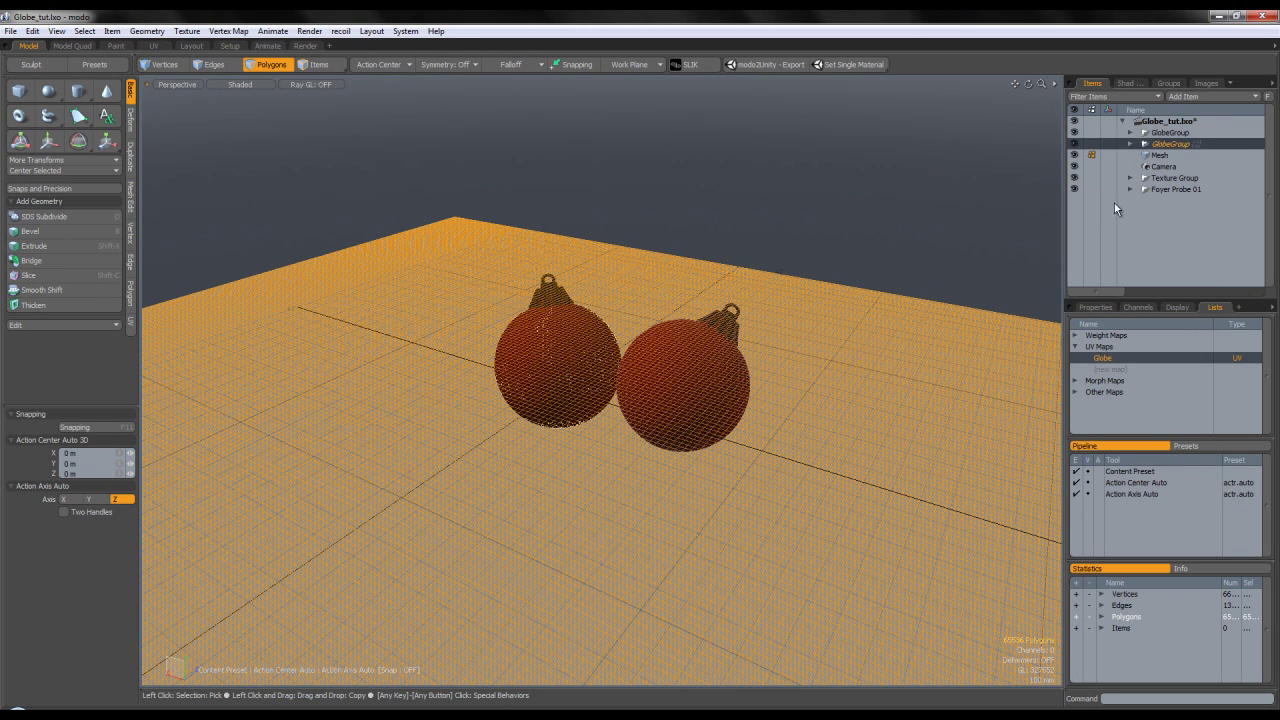
key(Delete)
click(612, 166)
Duplicate the GlobeGroup hierarchy and move the copy about 585 mm along negative X, beside the original
right_click(1185, 135)
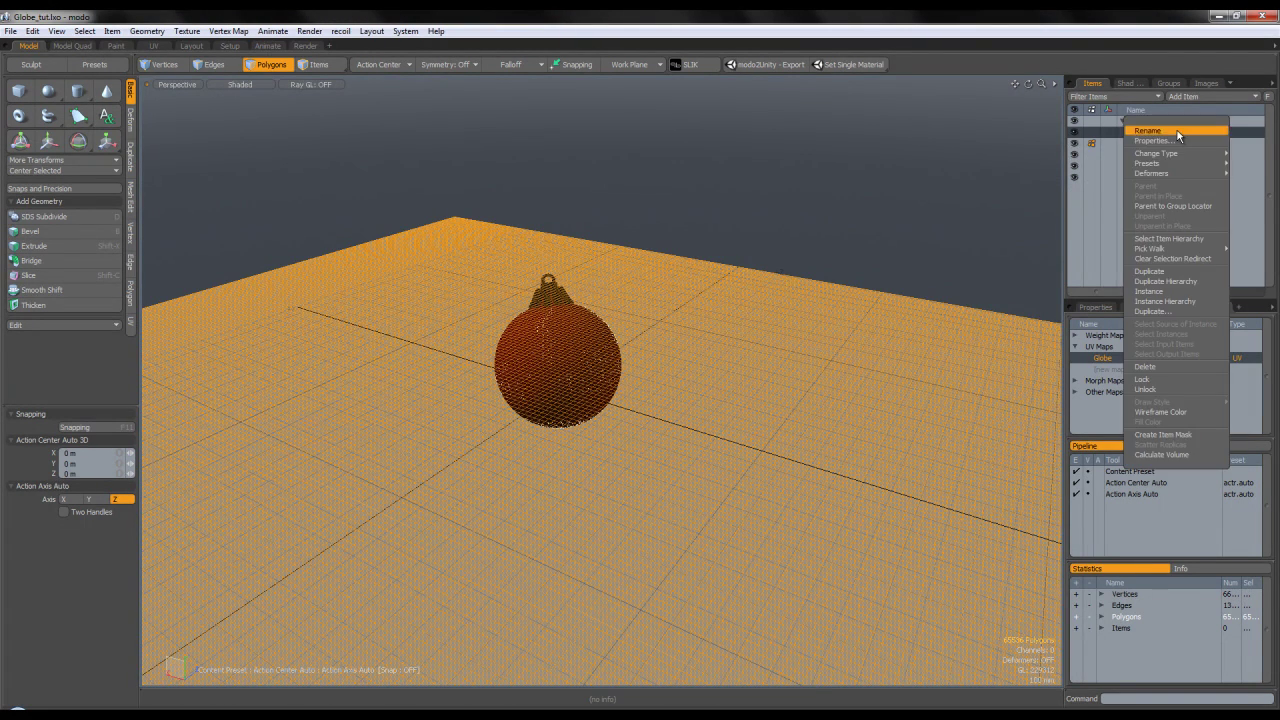
click(1172, 282)
key(w)
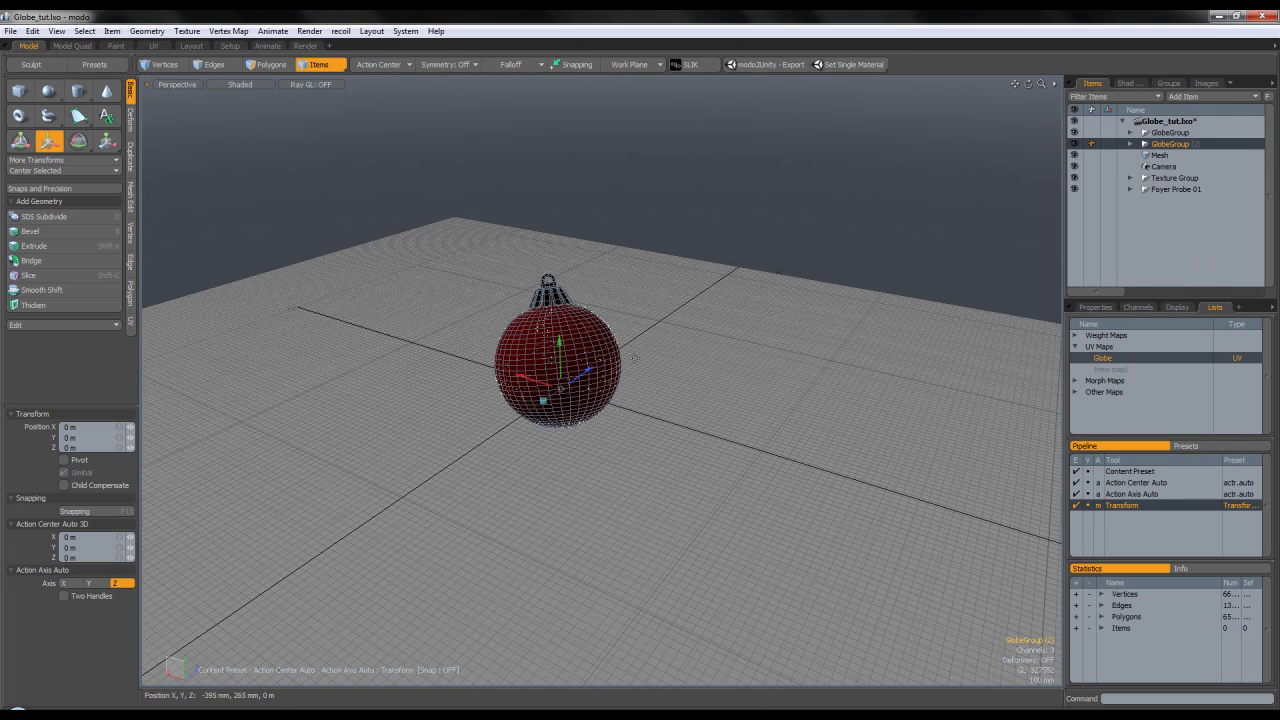
drag(545, 380, 655, 415)
Rotate the duplicate ornament to turn its cap differently from the original, and view the pair from above
key(e)
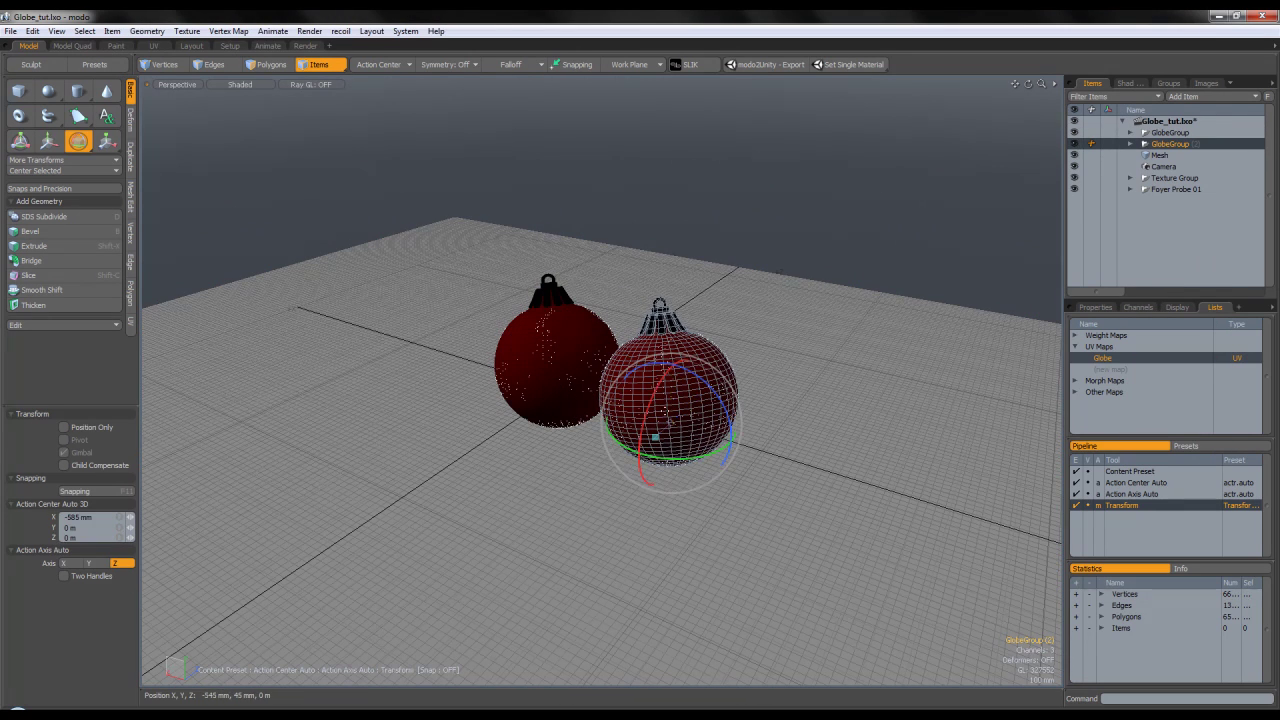
drag(700, 465, 660, 466)
key(ctrl+space)
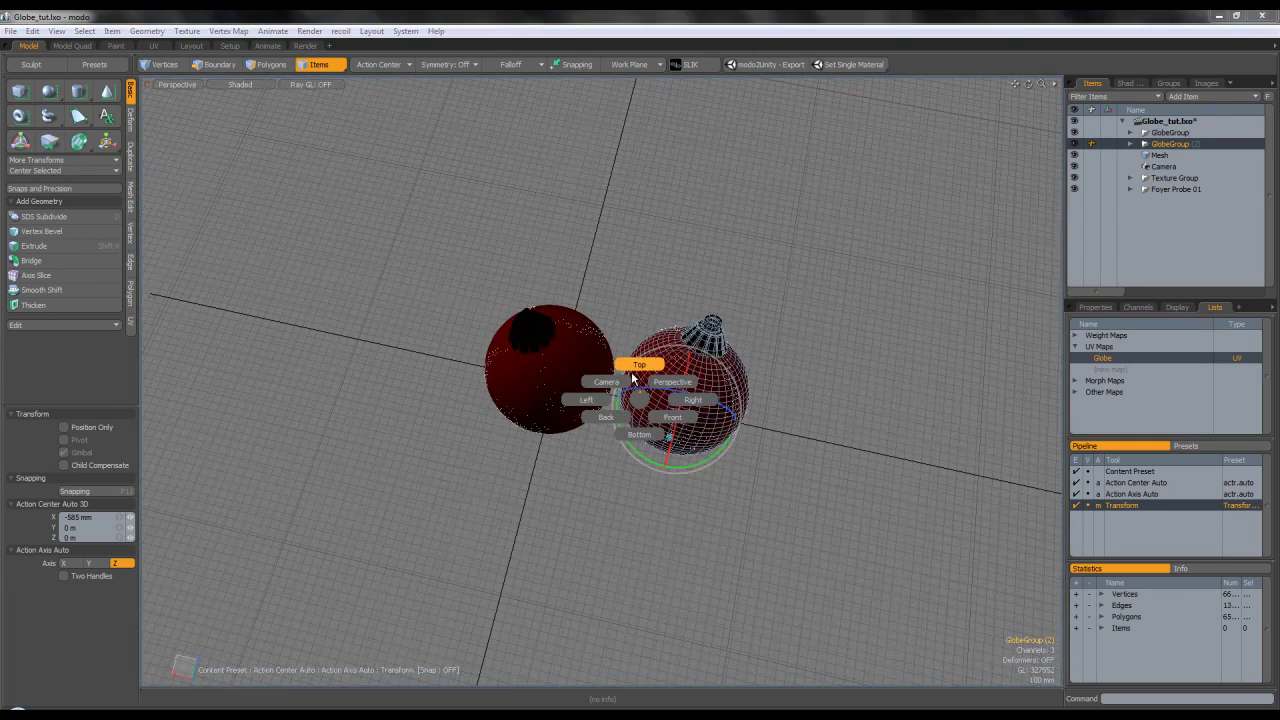
click(630, 366)
key(w)
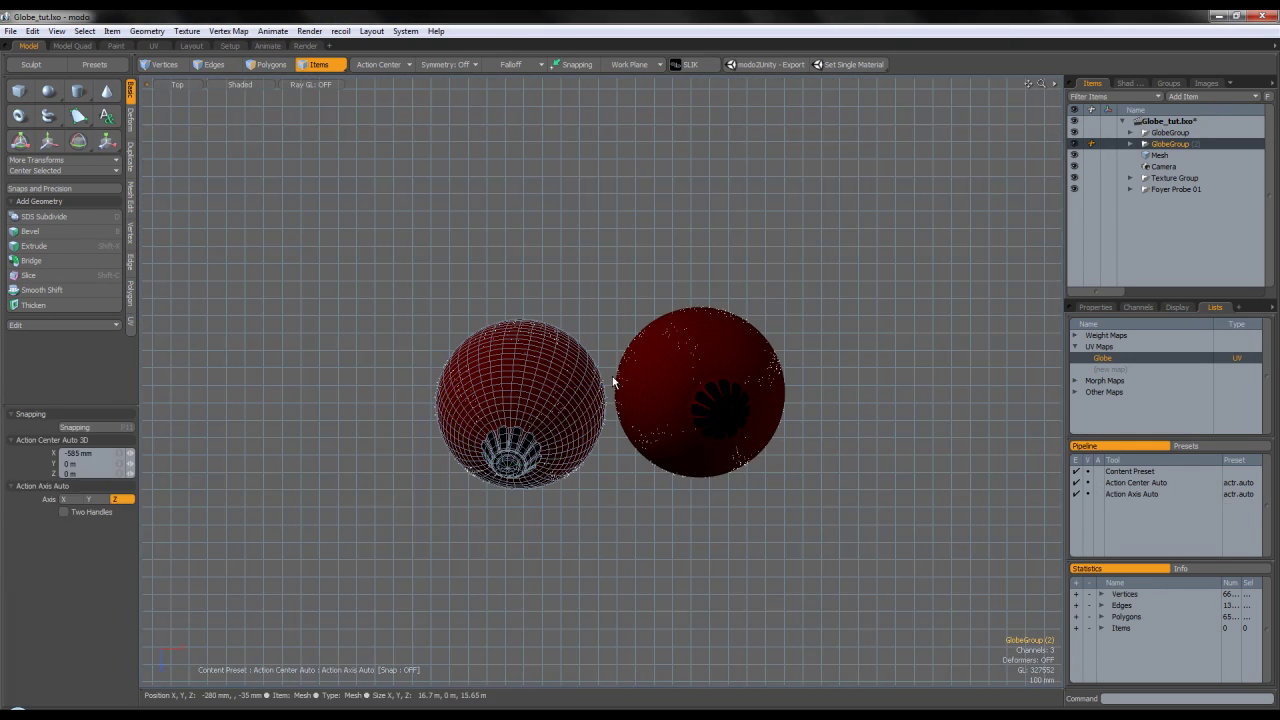
Set the action center to Local and rotate the polygons of the duplicate's Globe and Cap meshes together
key(e)
click(382, 65)
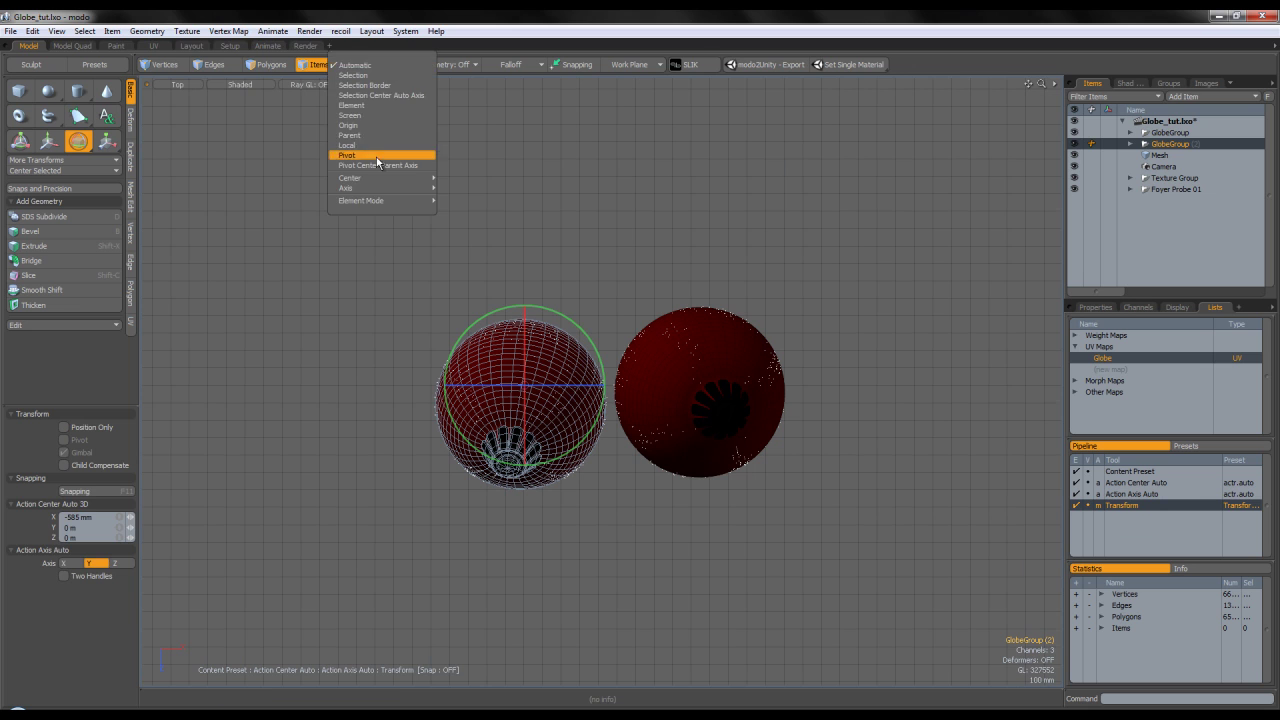
click(376, 157)
click(271, 65)
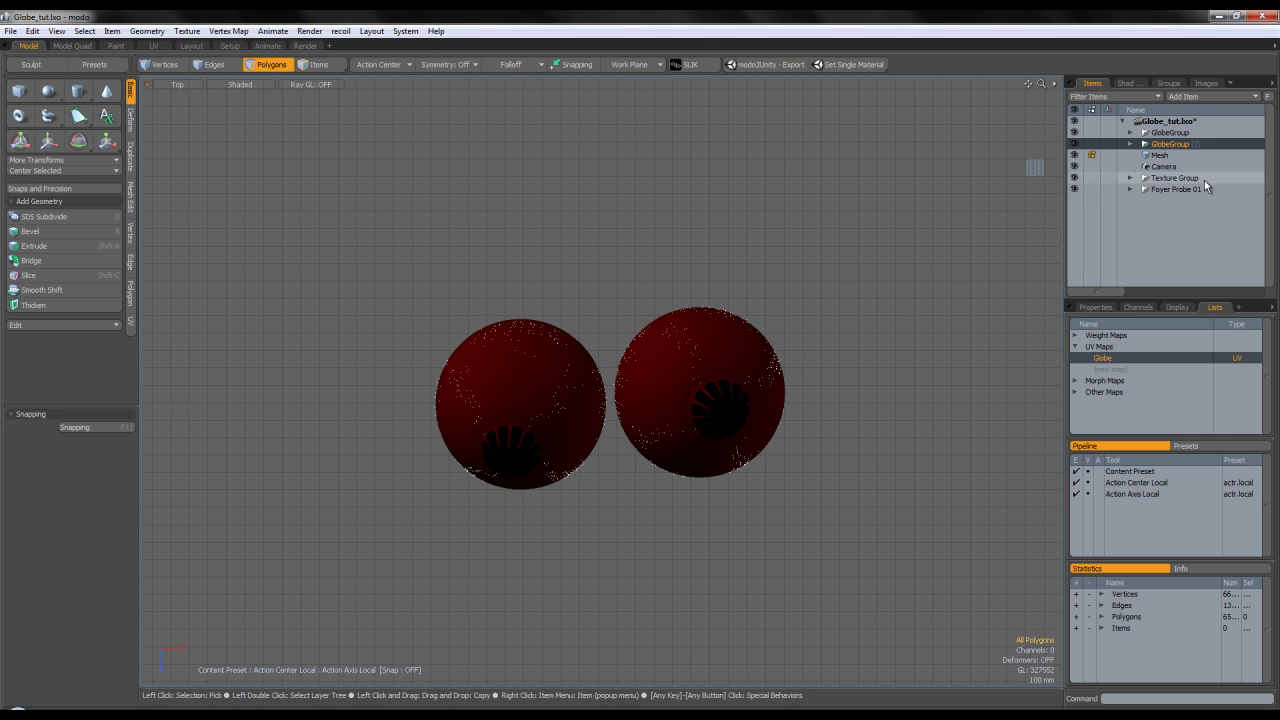
click(1131, 144)
key(e)
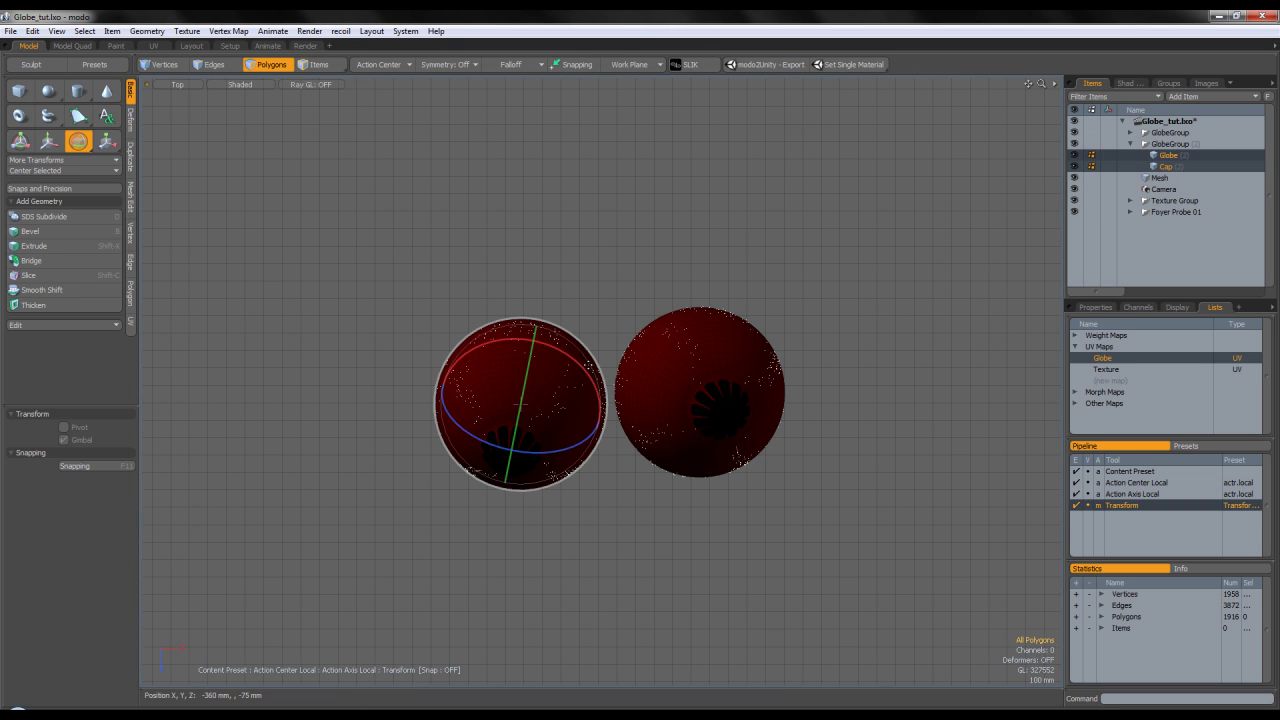
drag(578, 363, 458, 330)
key(space)
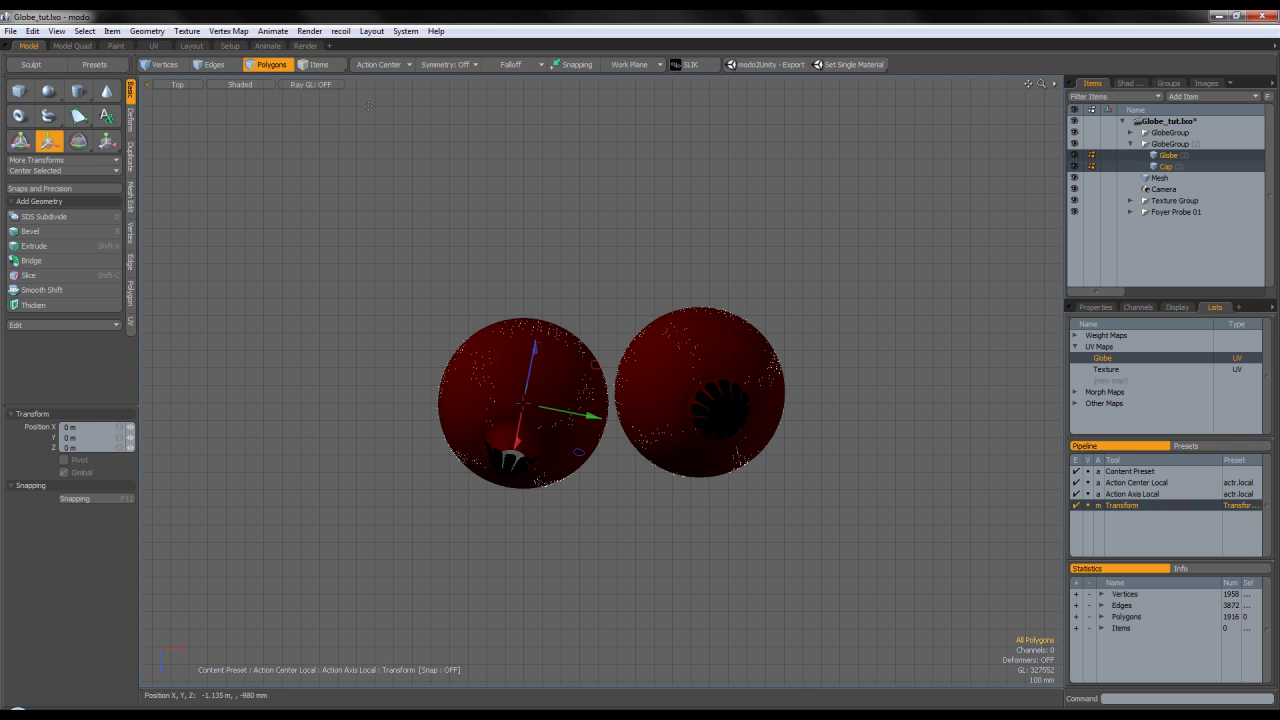
Select the duplicate GlobeGroup as an item, set the action center to Automatic and reposition it beside the original ornament
click(1170, 144)
click(1130, 144)
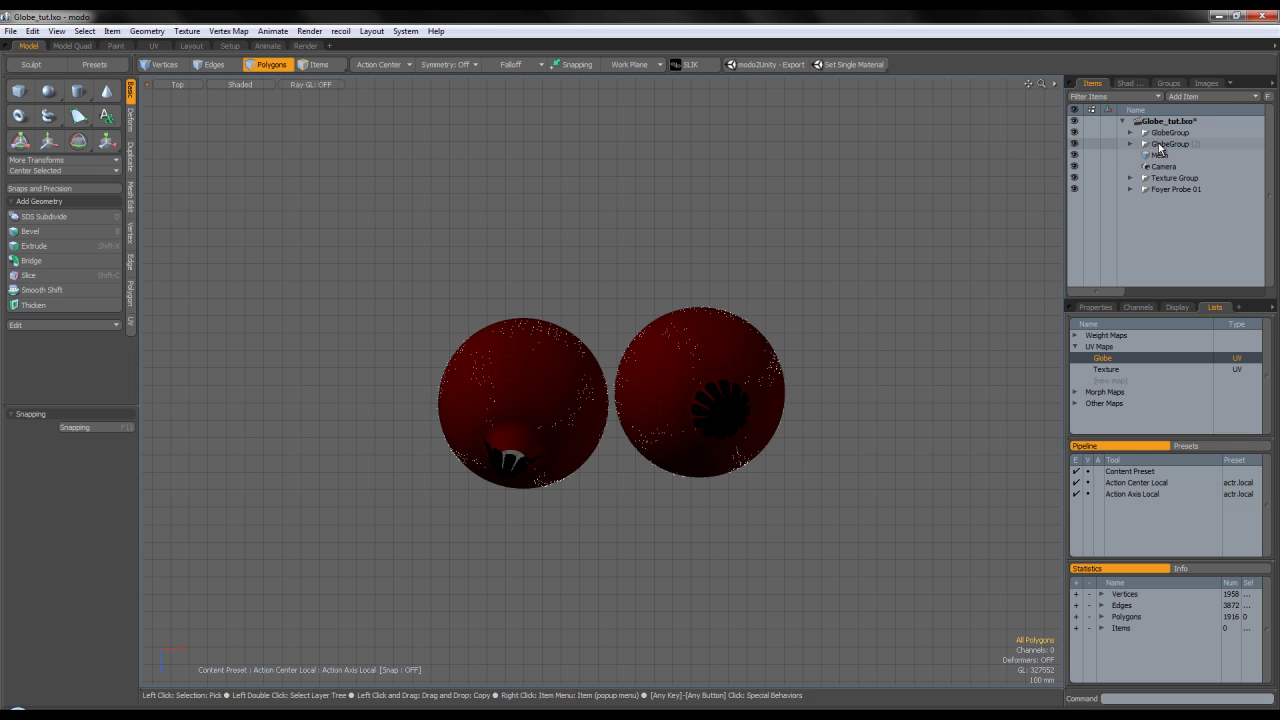
click(318, 65)
key(w)
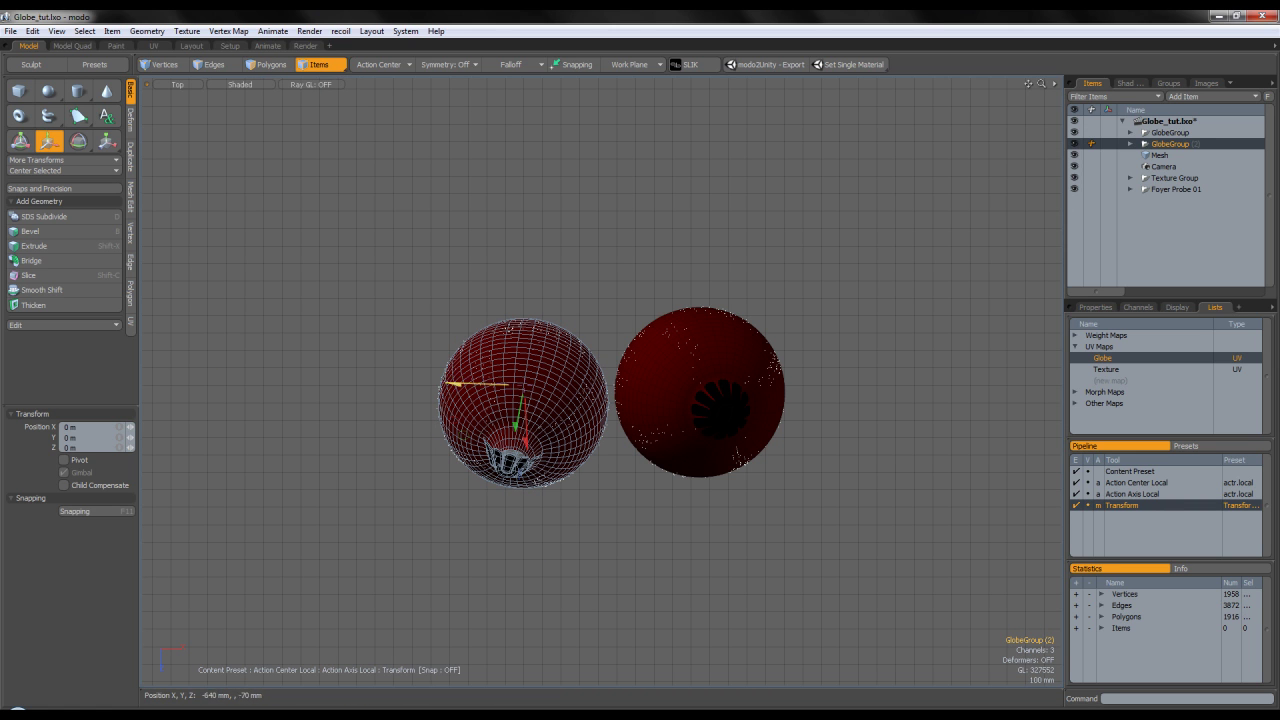
click(386, 65)
click(380, 96)
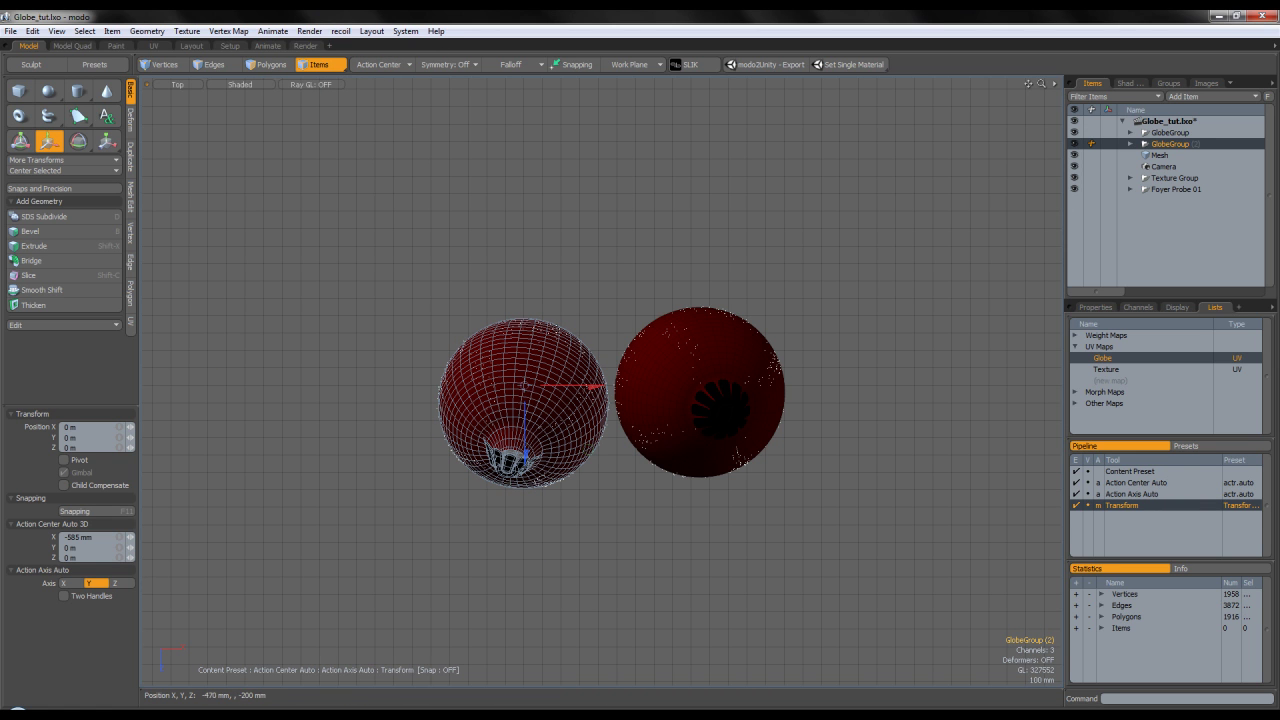
drag(581, 433, 591, 455)
key(space)
key(ctrl+space)
click(628, 263)
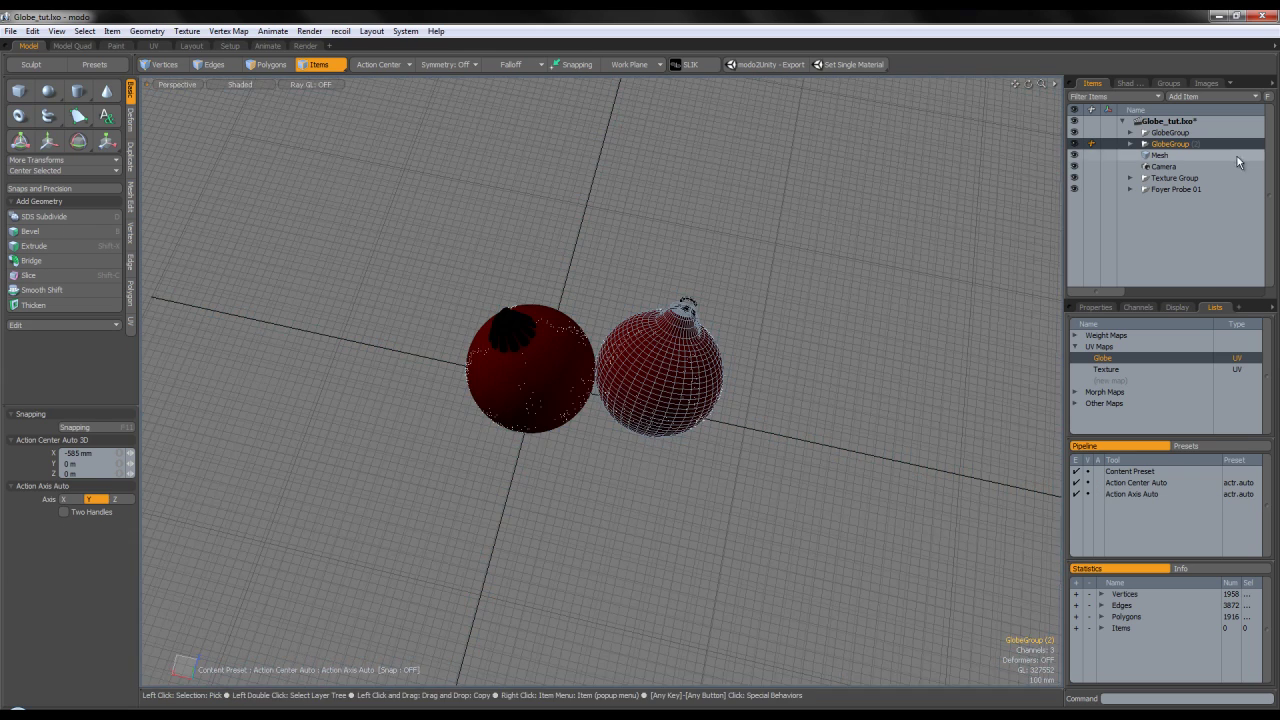
Activate the ground Mesh in polygon mode and enable Geometry snapping together with the Background constraint
click(1249, 157)
click(268, 64)
scroll(475, 187, down, 5)
scroll(475, 187, down, 5)
alt+drag(589, 286, 560, 188)
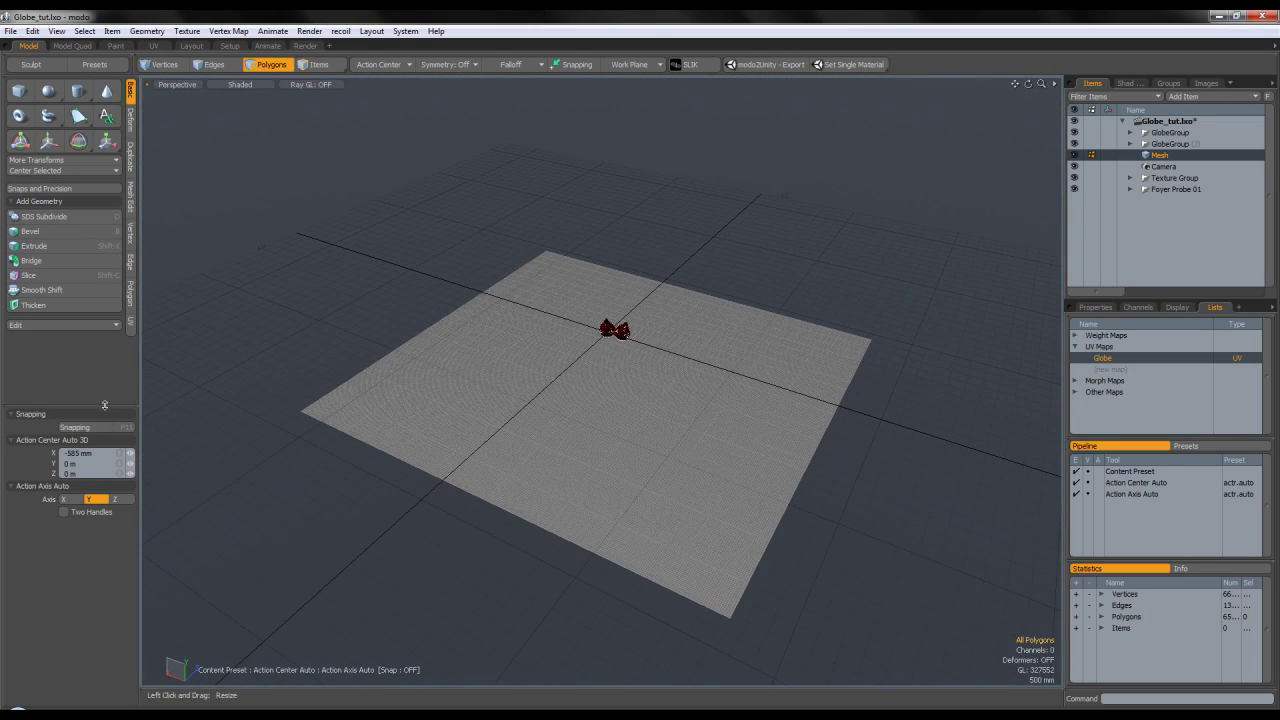
click(101, 428)
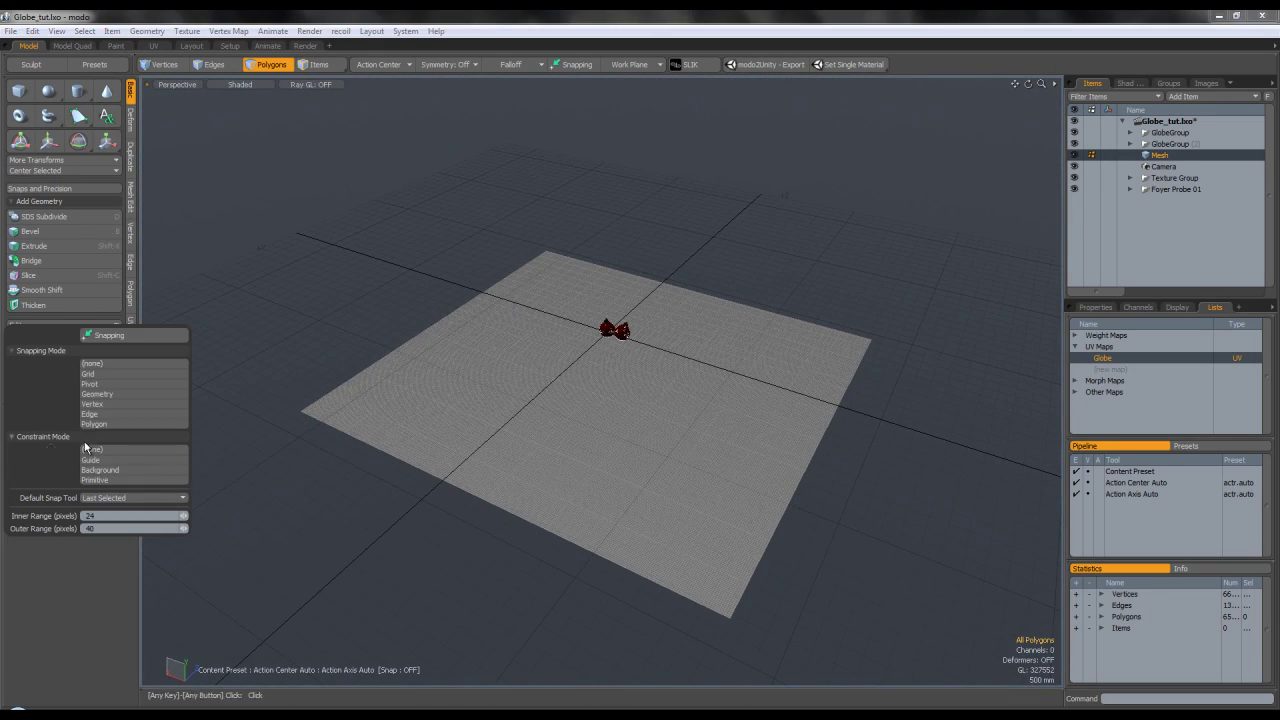
click(100, 470)
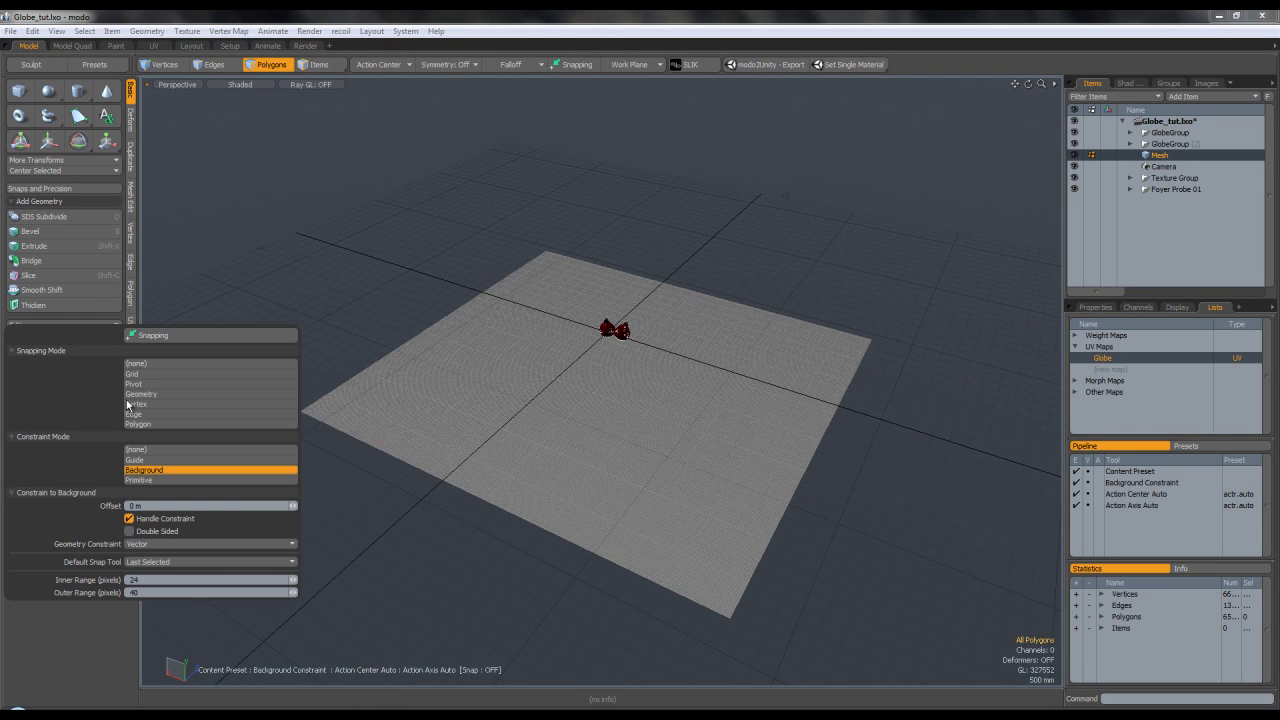
click(165, 395)
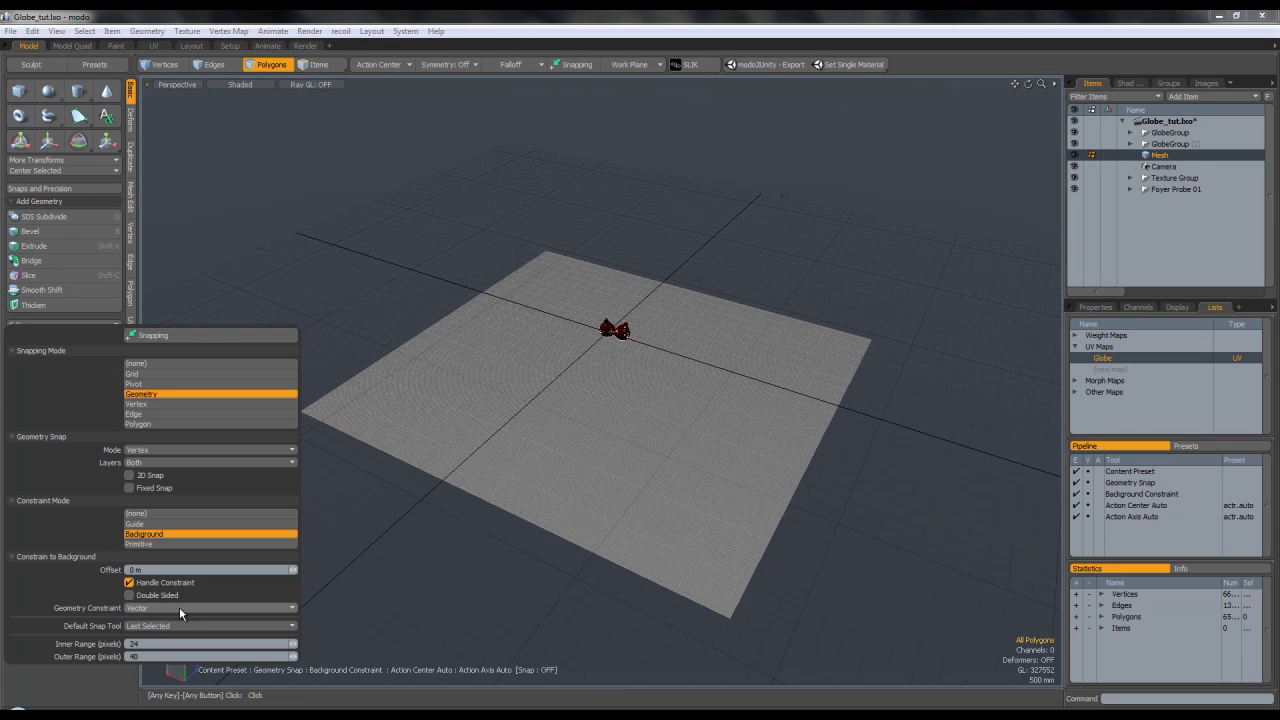
Try to move the ground plane vertically as a whole item, and undo the move
alt+drag(622, 432, 625, 358)
key(w)
alt+drag(638, 376, 529, 307)
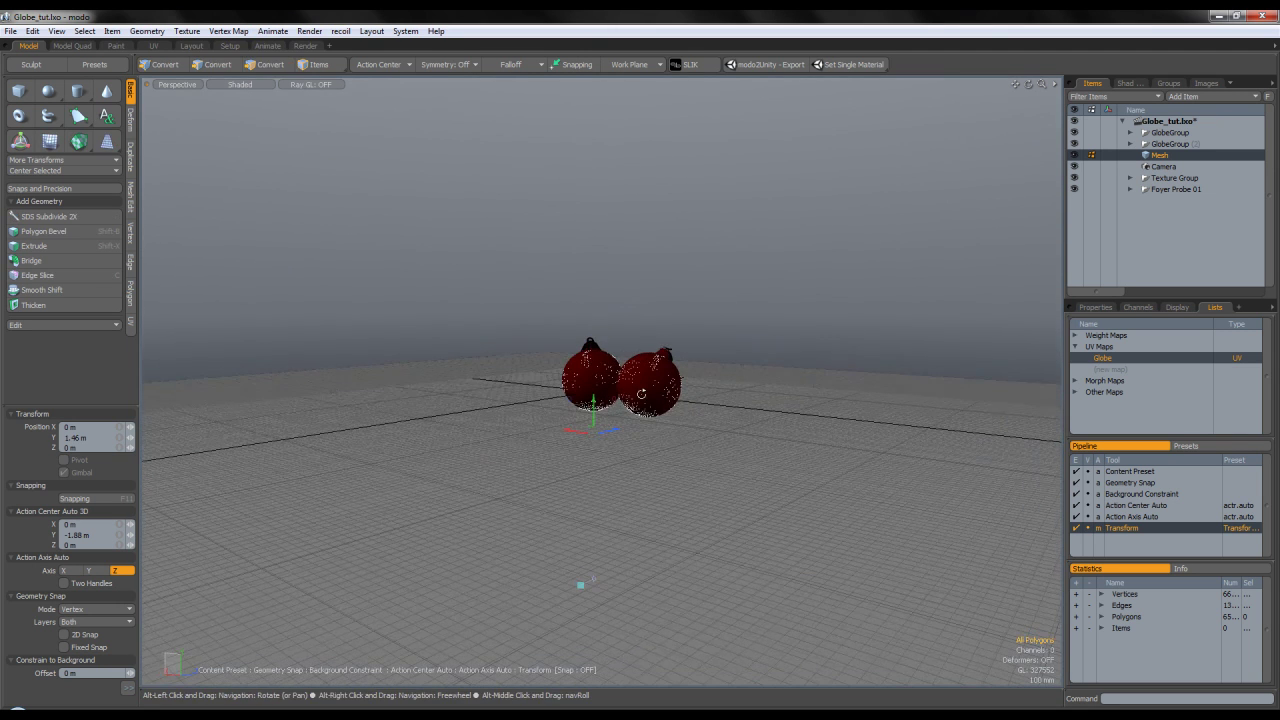
key(3)
click(326, 64)
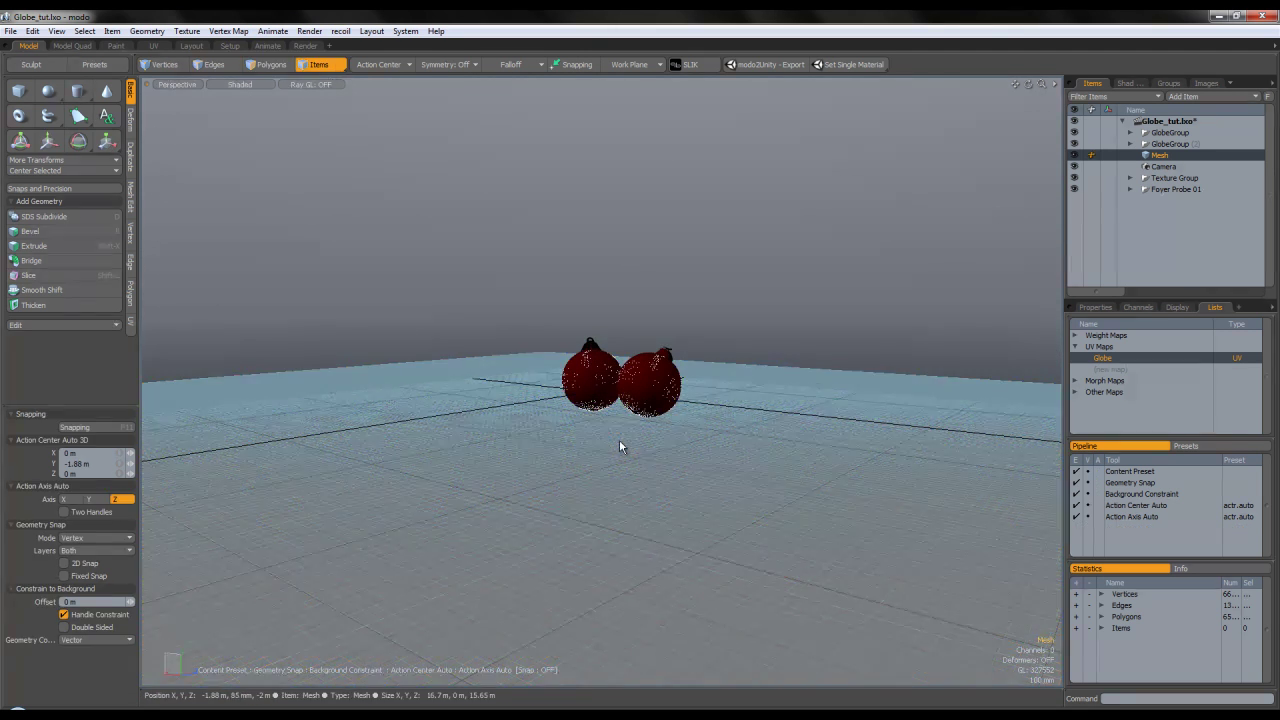
click(619, 438)
drag(593, 333, 588, 255)
key(ctrl+z)
click(268, 65)
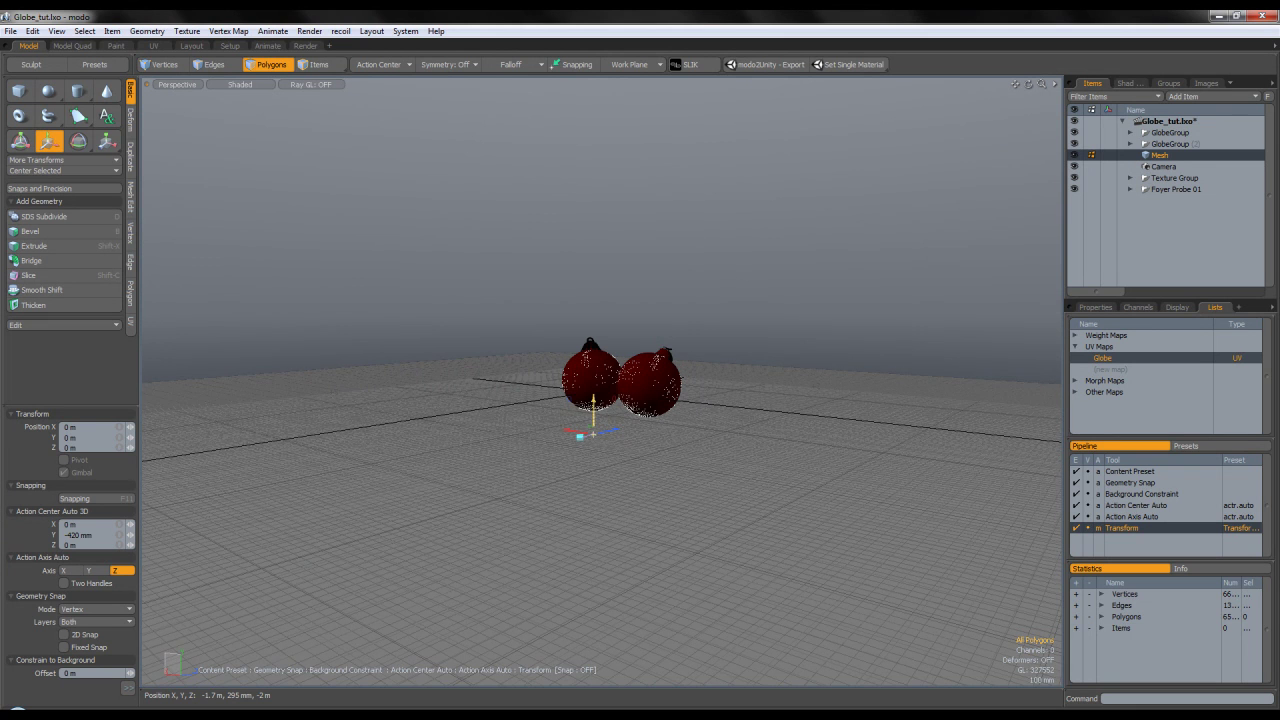
Move the ground plane's polygons vertically under the Background constraint so they wrap around the undersides of both ornaments
drag(593, 401, 596, 440)
scroll(604, 203, up, 6)
alt+drag(604, 203, 672, 372)
key(space)
Select the connected polygons of the duplicate's Cap, set the action center to Local and rotate them
double_click(597, 378)
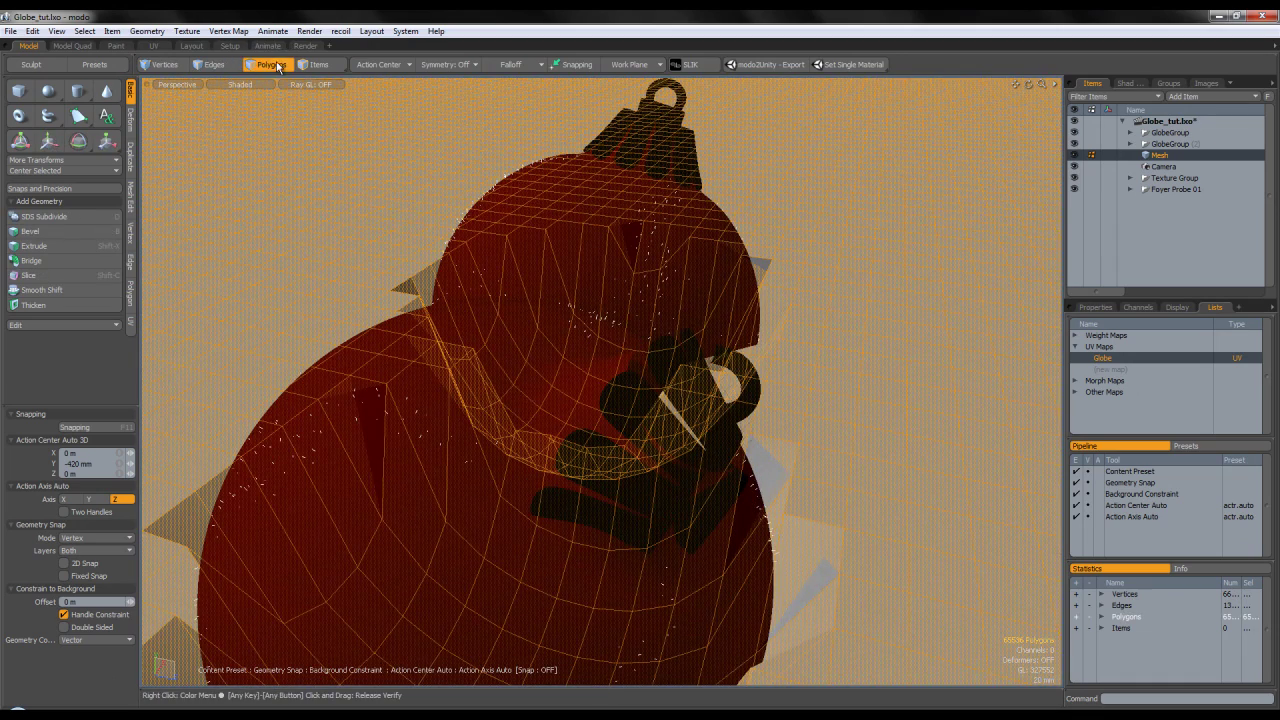
click(1130, 144)
click(1172, 155)
click(1167, 166)
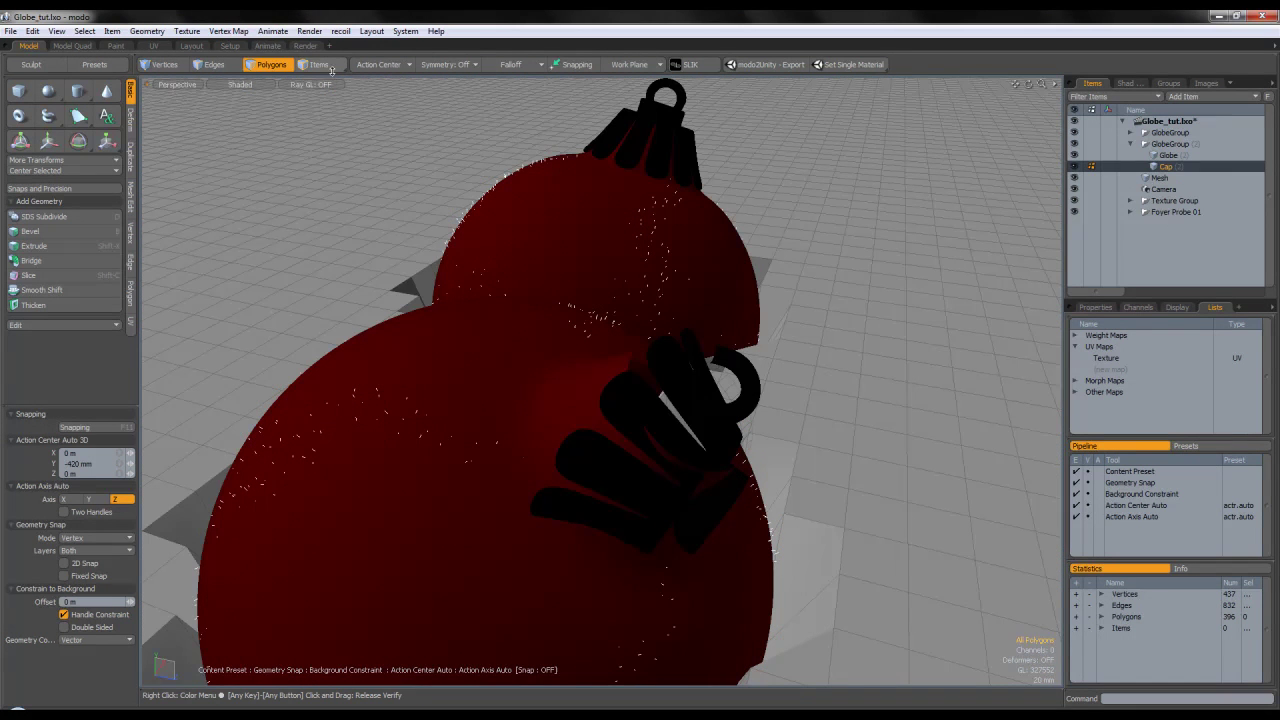
double_click(618, 398)
alt+drag(618, 398, 661, 446)
click(380, 65)
click(374, 144)
key(e)
drag(640, 507, 628, 552)
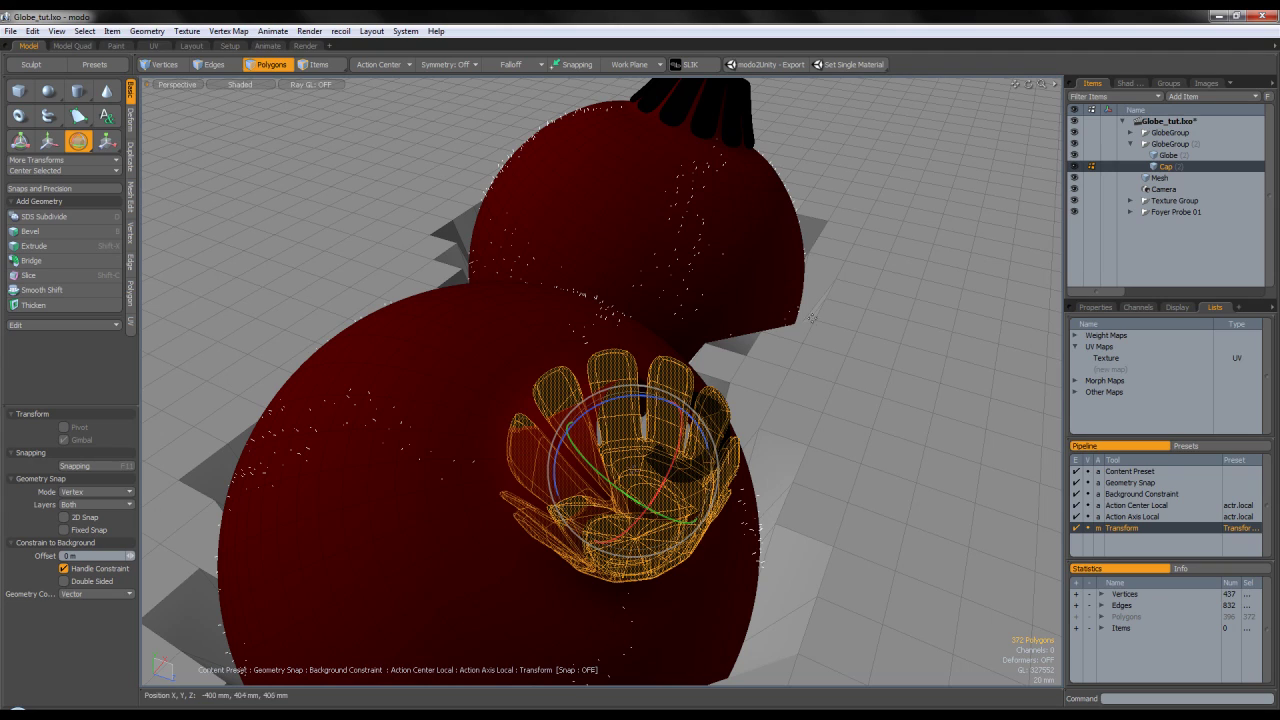
Try to rotate and move the duplicate's cap polygons into place on its globe, and undo the changes
drag(672, 460, 725, 245)
key(3)
key(w)
drag(691, 430, 740, 256)
key(ctrl+z)
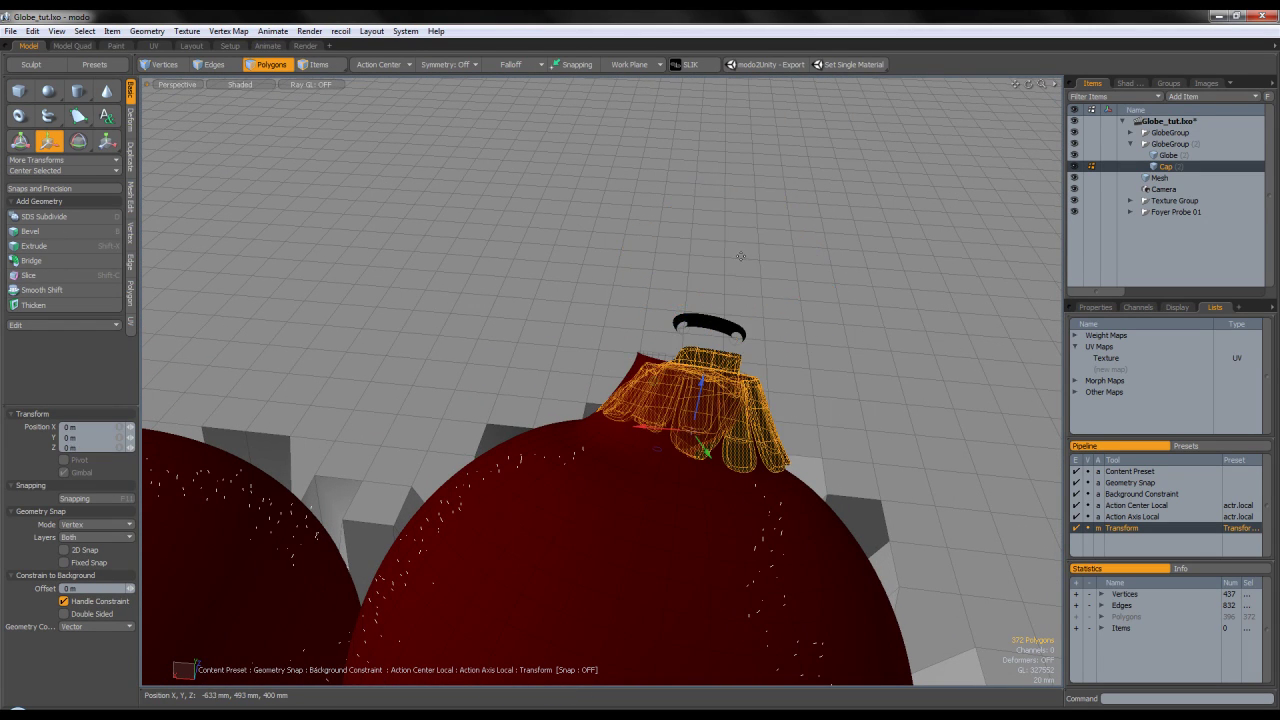
key(ctrl+z)
key(ctrl+z)
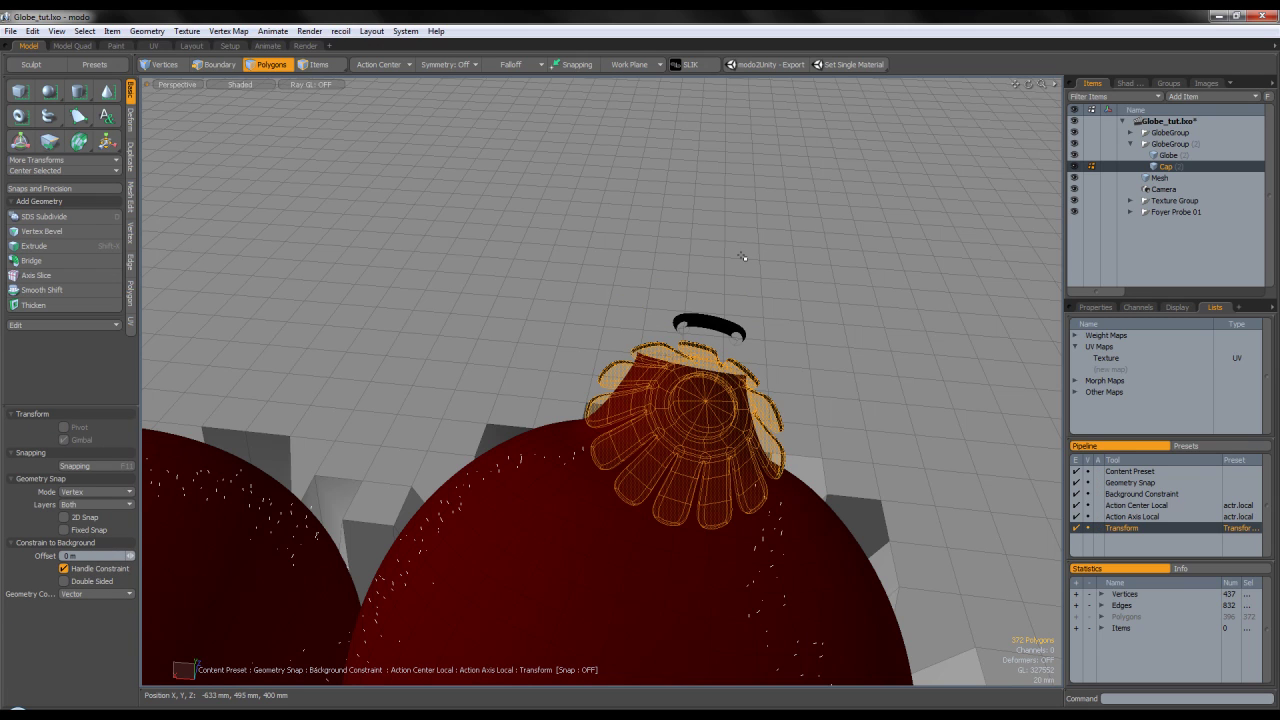
Turn off the Geometry snapping mode and the Background constraint
alt+drag(742, 257, 330, 285)
key(e)
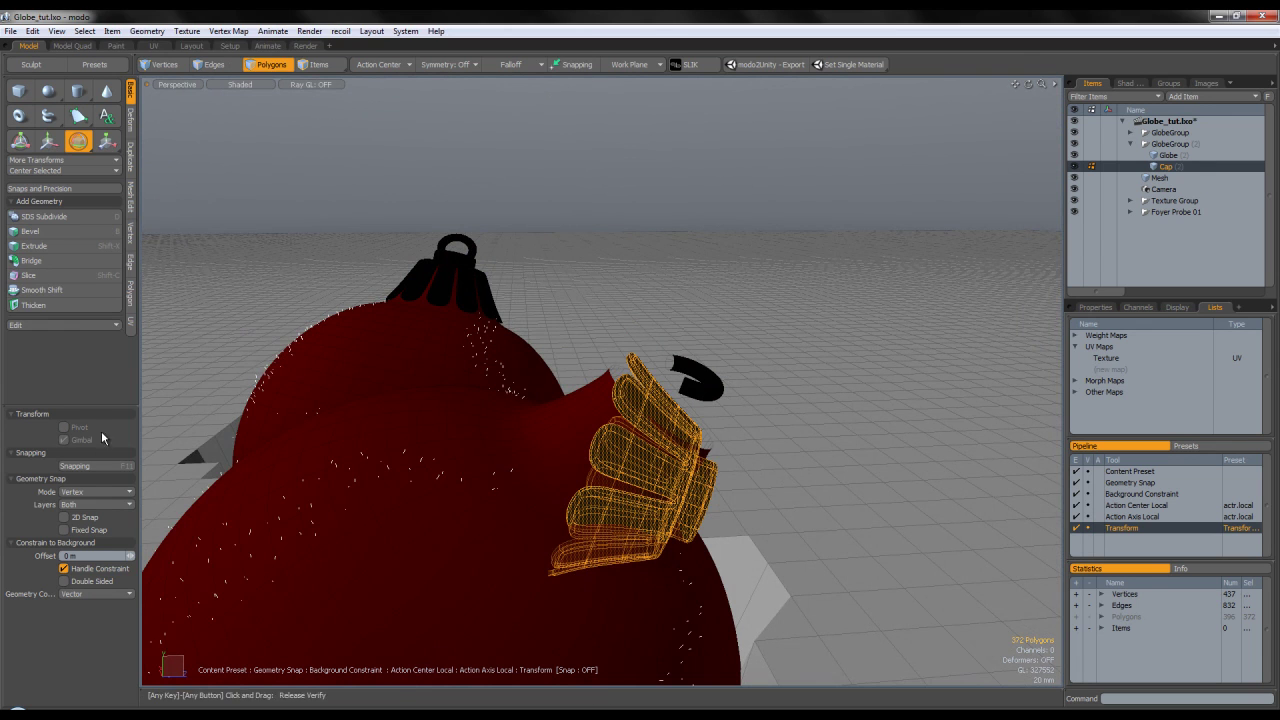
click(86, 466)
click(149, 336)
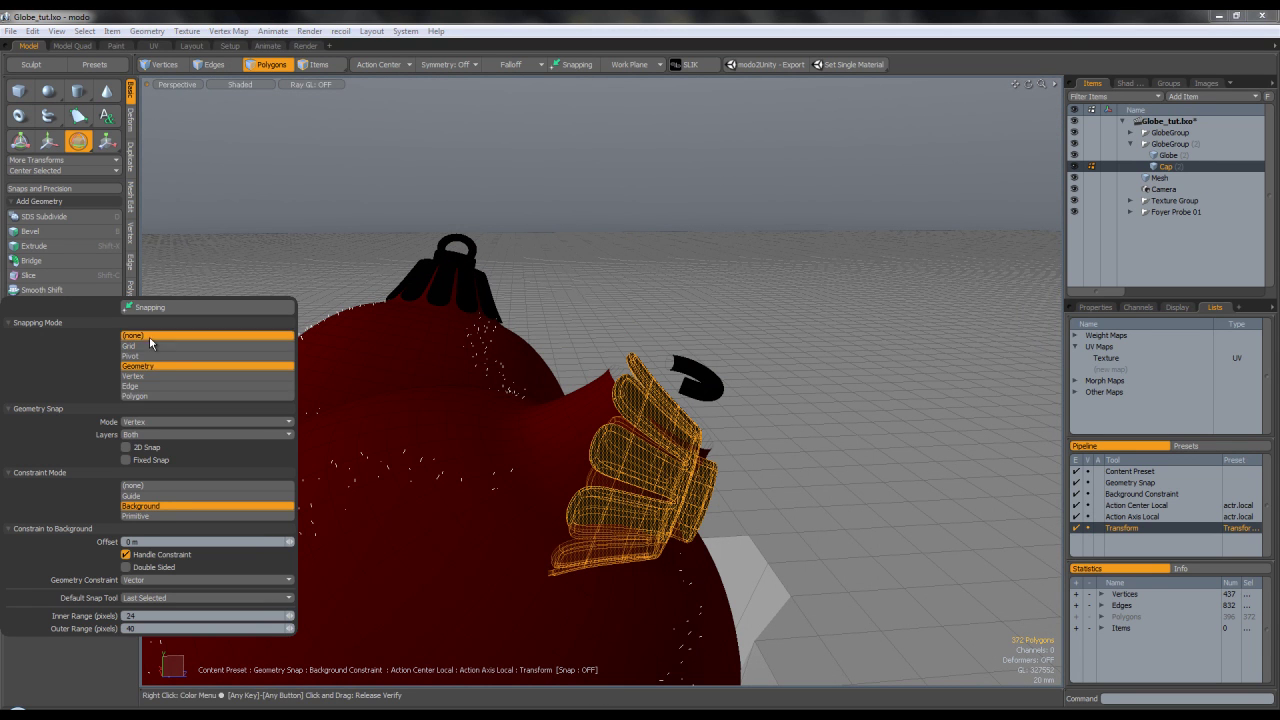
click(147, 440)
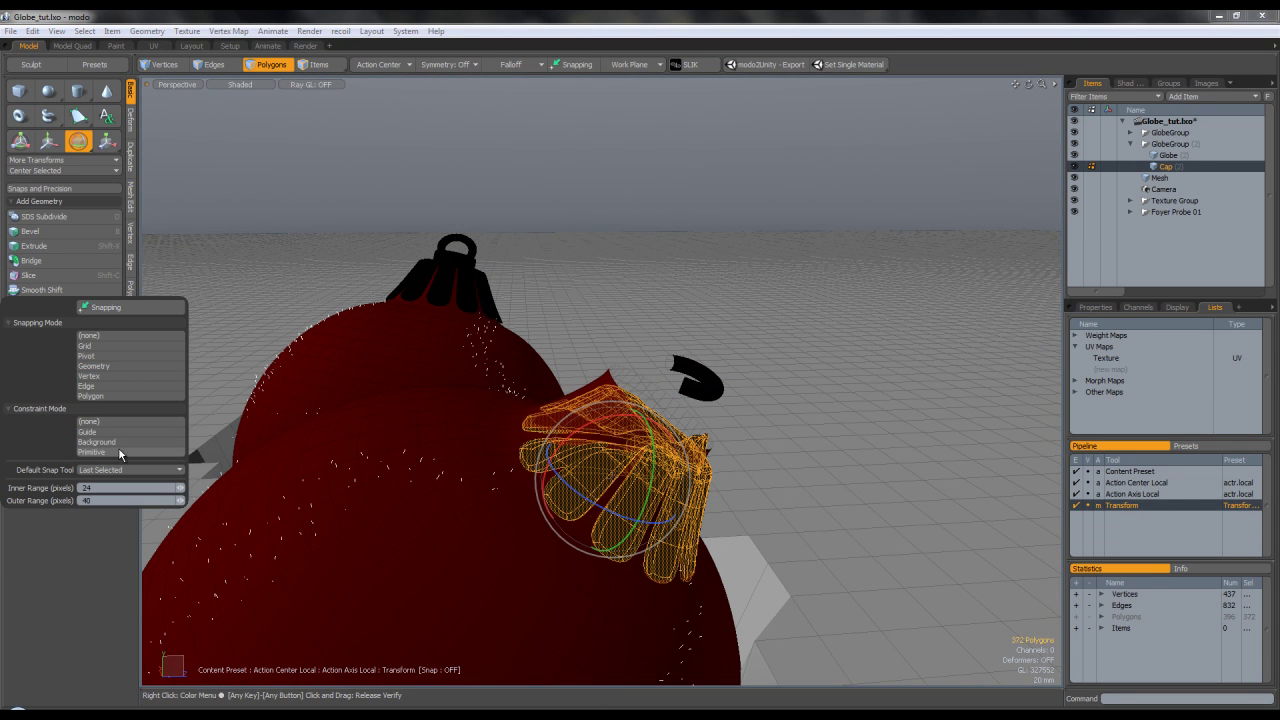
Move the duplicate's cap polygons toward the neck opening of its globe
key(w)
alt+drag(745, 368, 704, 394)
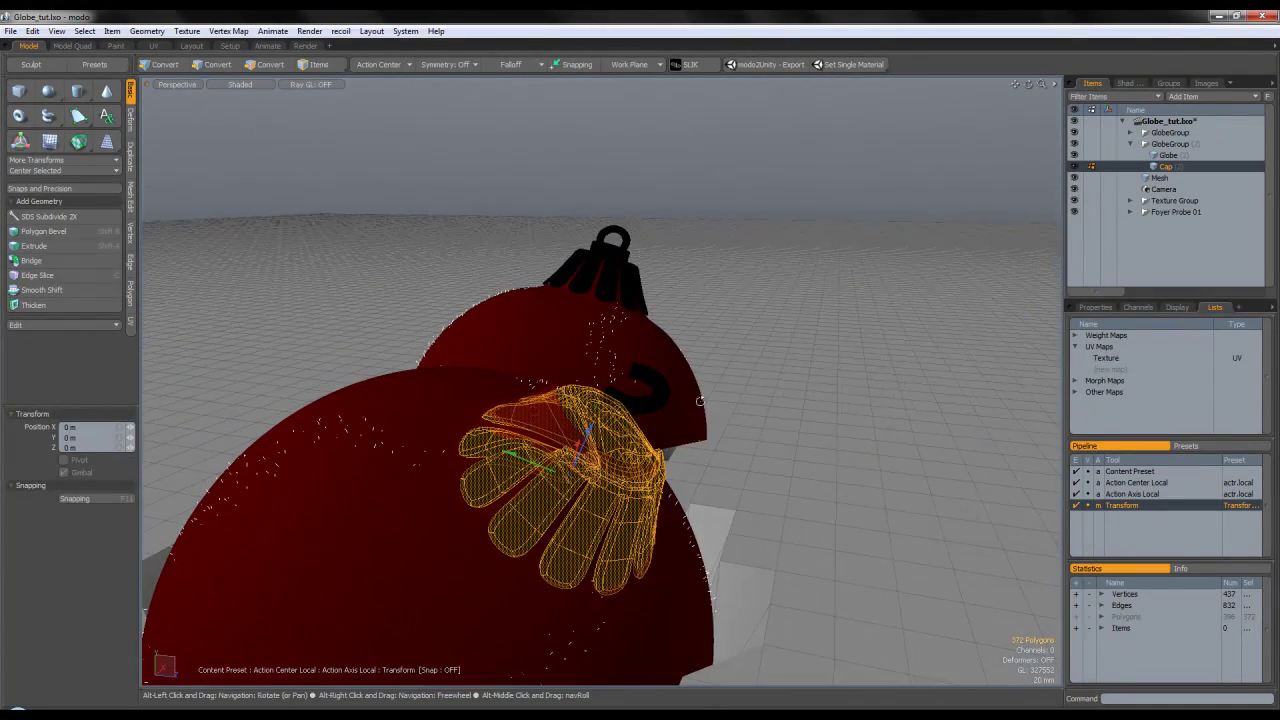
drag(587, 447, 640, 467)
key(space)
Delete the duplicate's selected cap polygons and the entire duplicate GlobeGroup
key(Delete)
key(1)
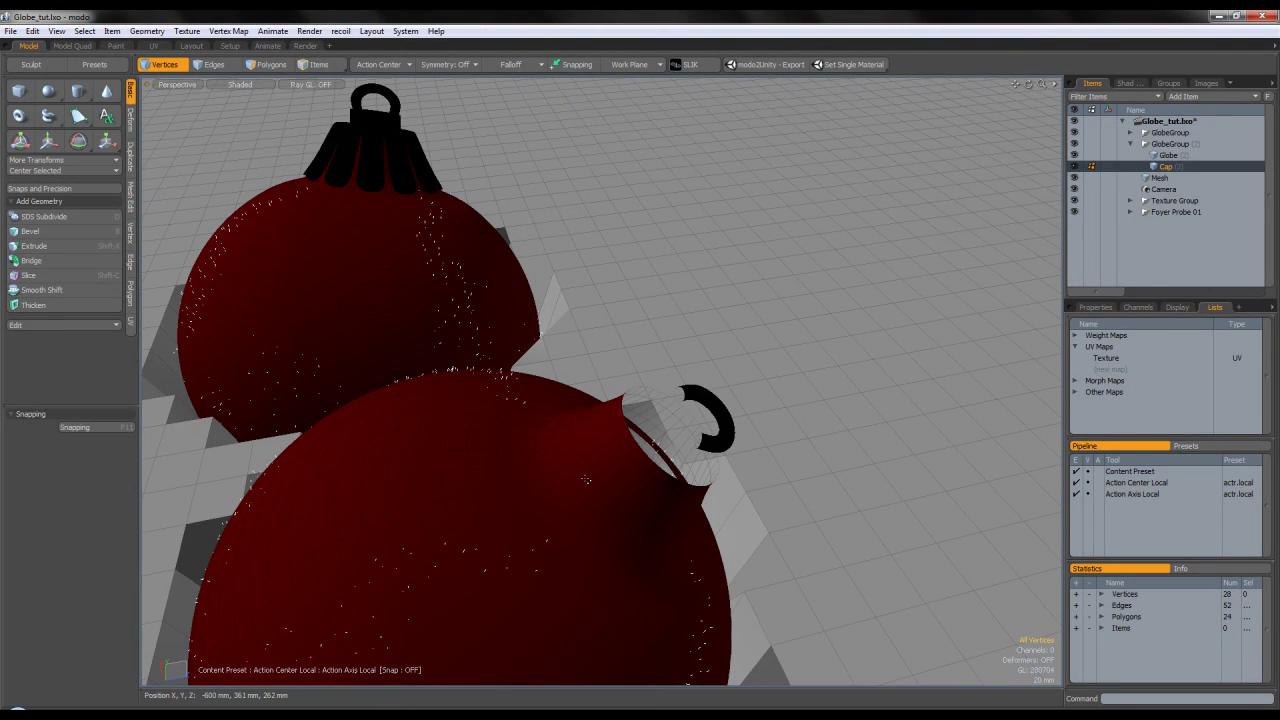
key(Up)
key(Up)
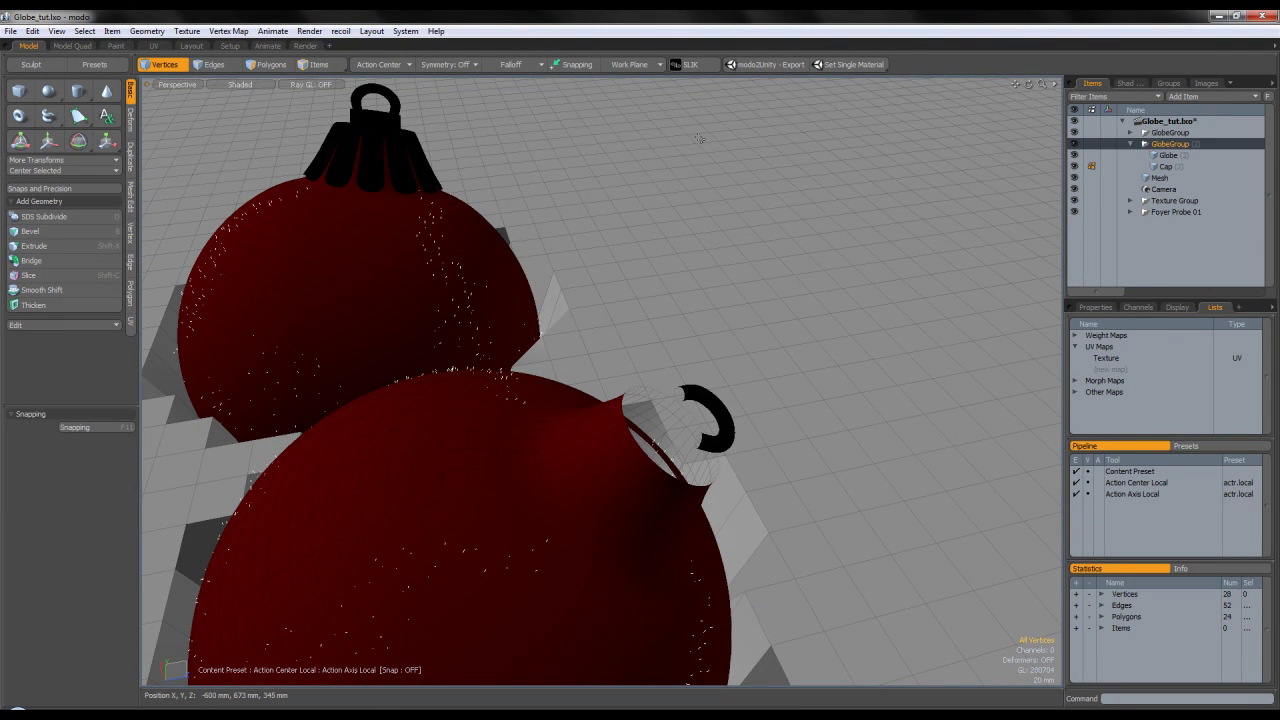
key(Delete)
click(572, 165)
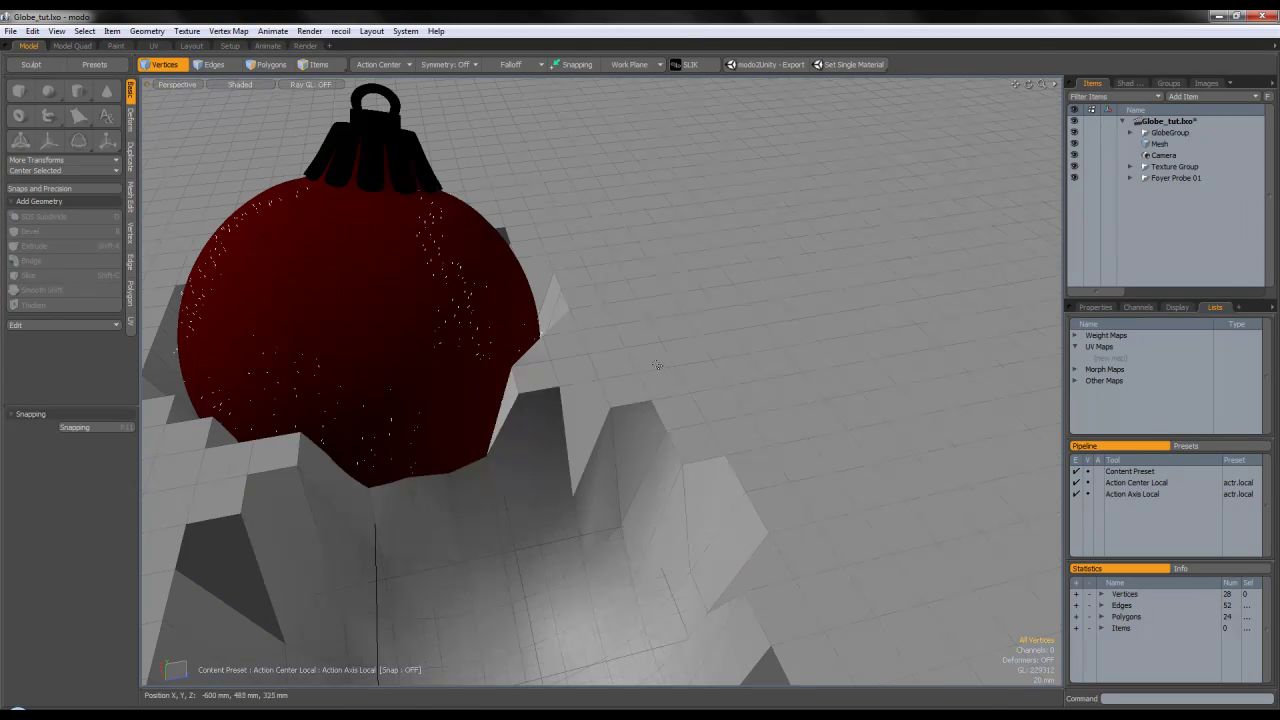
Duplicate the hierarchy of the remaining GlobeGroup in item mode
scroll(662, 368, down, 5)
alt+drag(662, 368, 805, 322)
scroll(646, 506, up, 5)
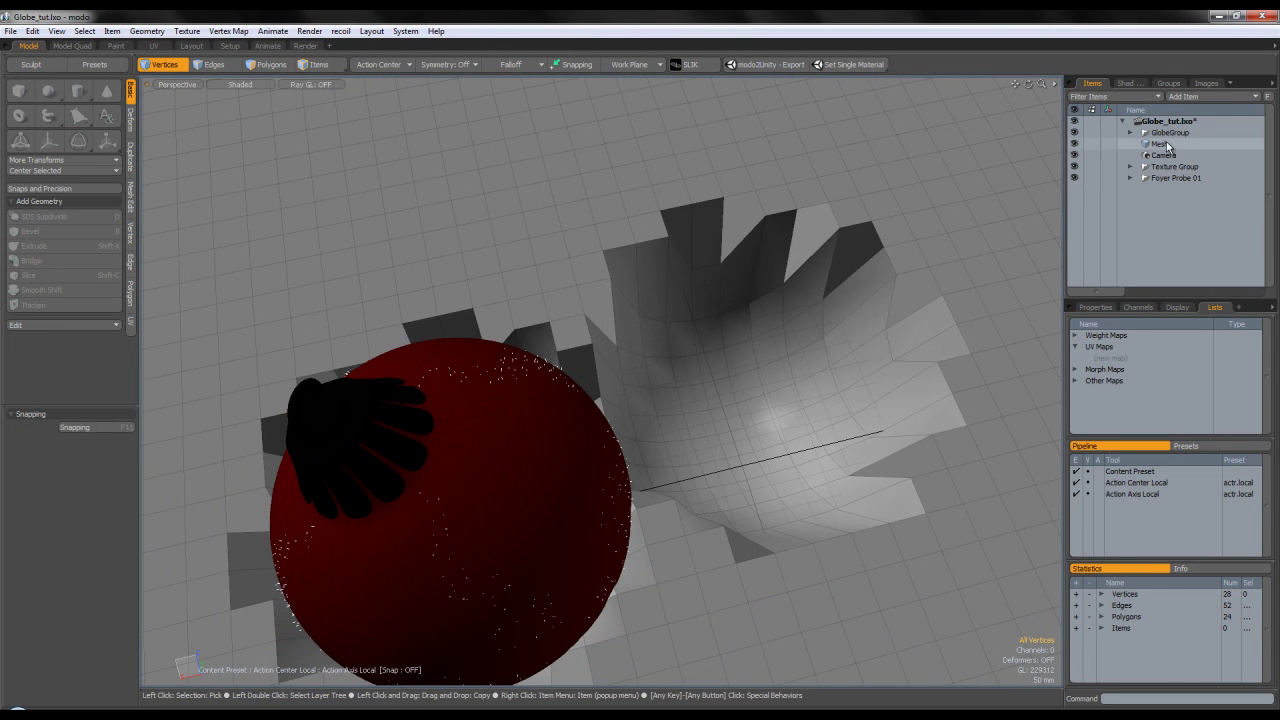
click(322, 63)
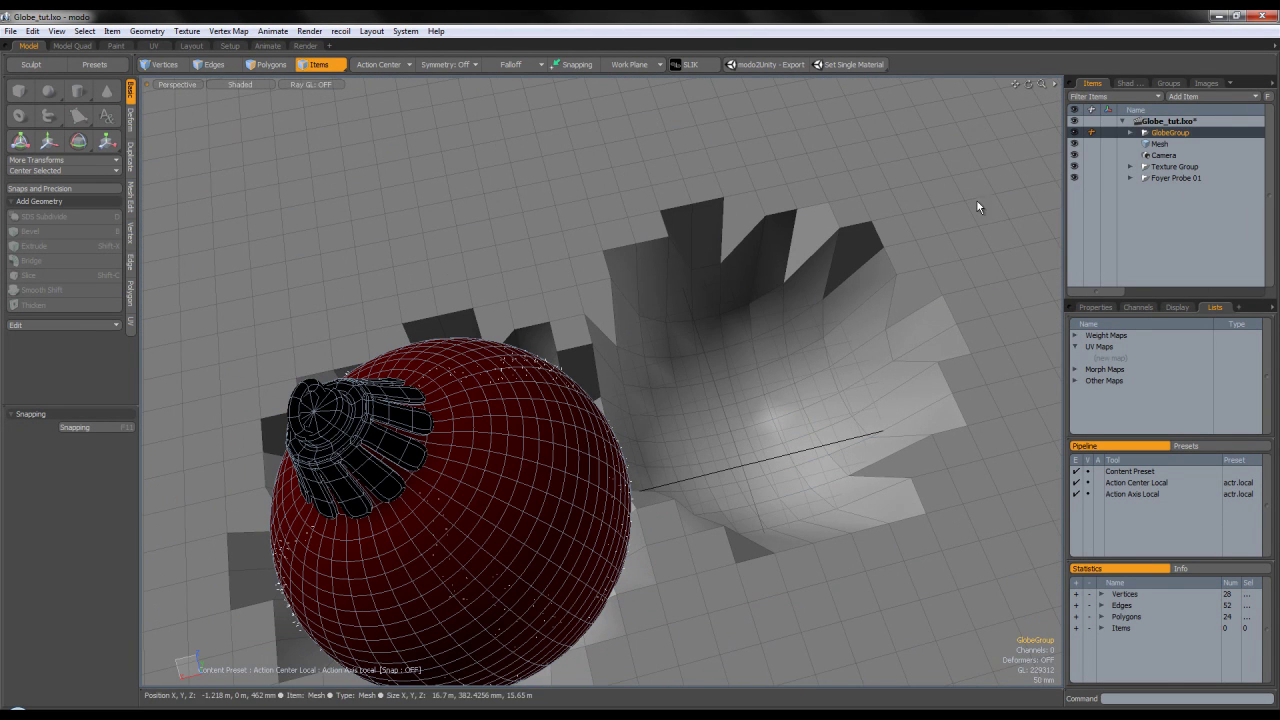
right_click(1164, 141)
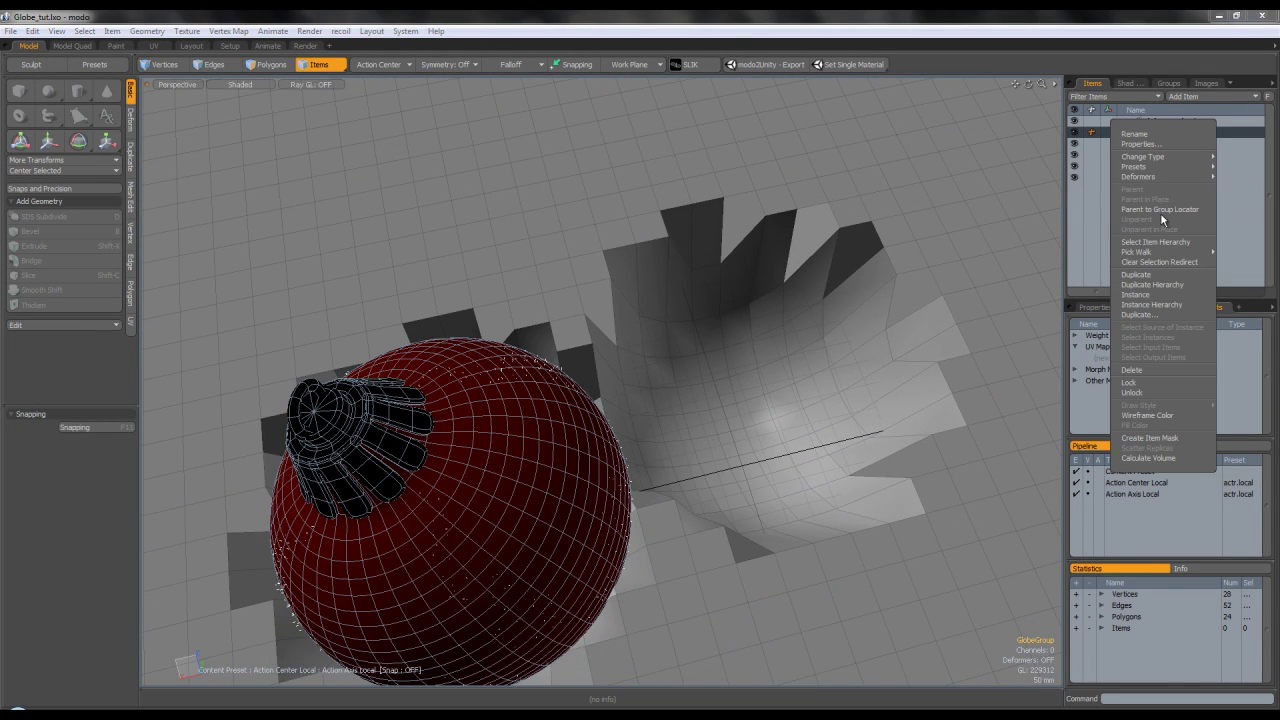
click(1152, 285)
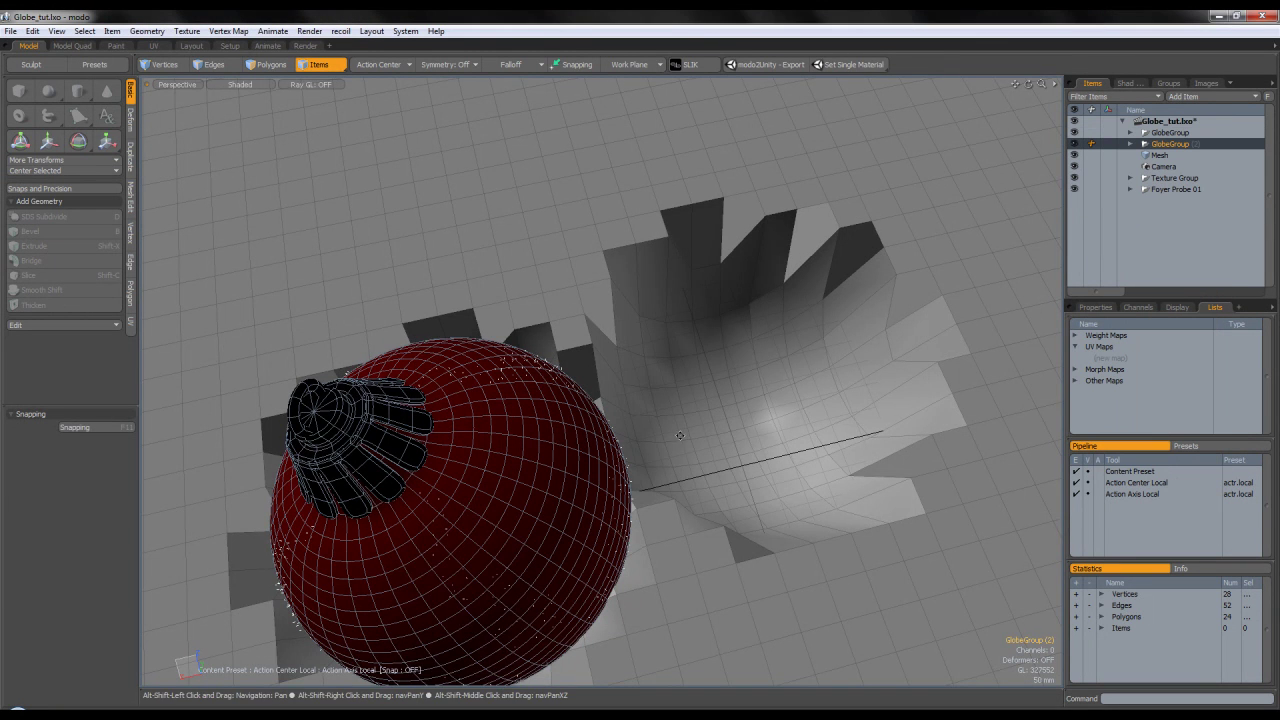
With the action center on Automatic, rotate the new ornament copy and move it to about X -600 mm, Z 134 mm, into the empty ground dent
key(w)
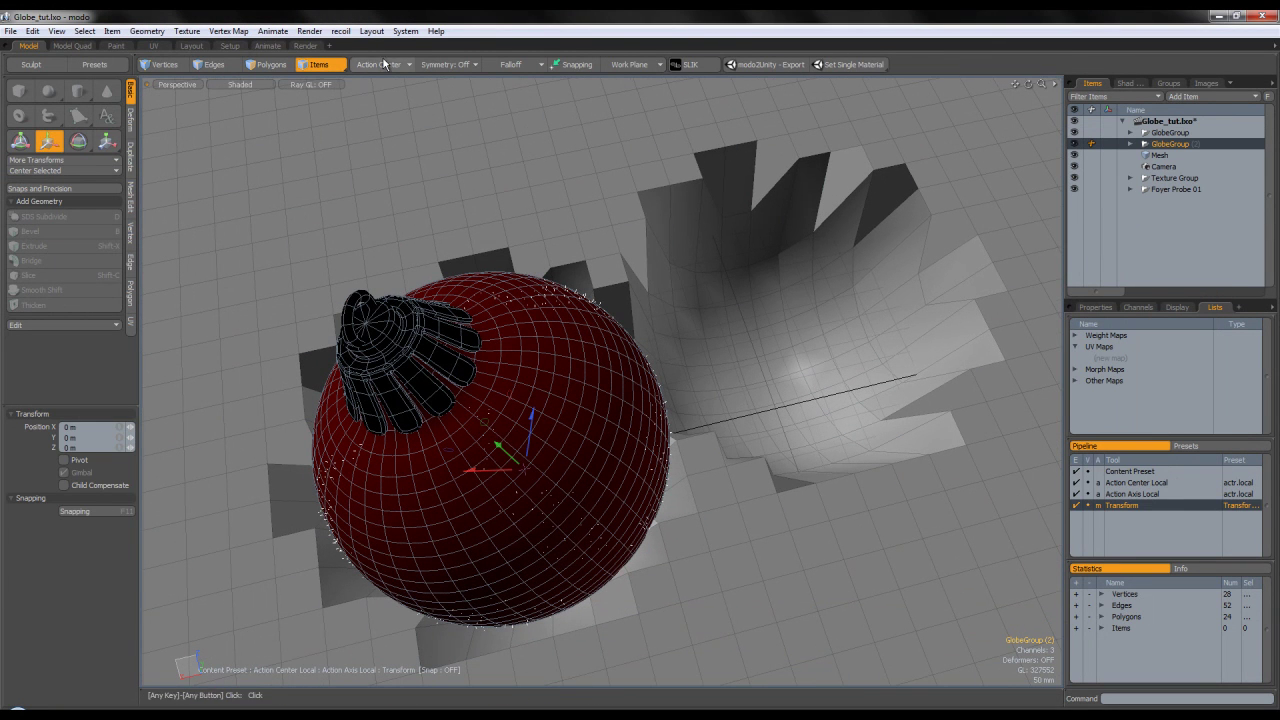
click(384, 63)
click(390, 78)
drag(466, 416, 523, 470)
key(e)
drag(776, 385, 834, 362)
key(w)
drag(745, 348, 717, 355)
key(ctrl+space)
click(729, 309)
key(ctrl+space)
click(680, 342)
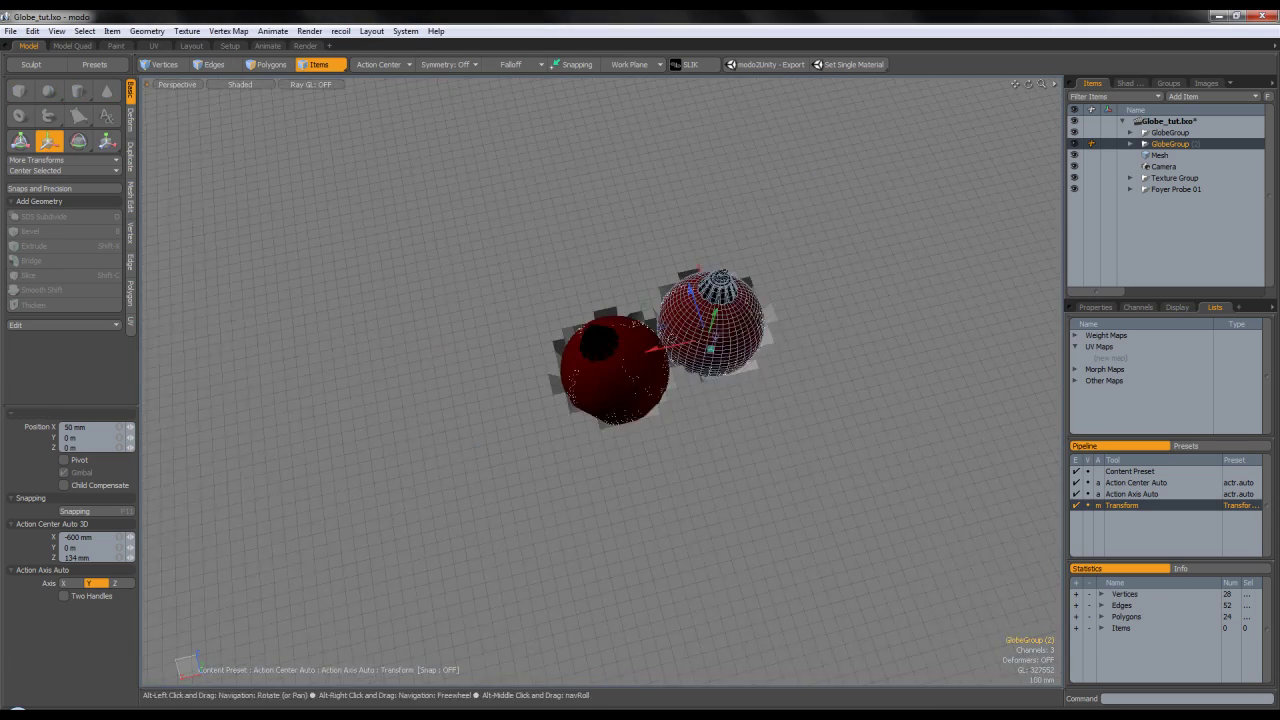
Activate the ground Mesh in polygon mode and frame both ornaments through the render camera
click(258, 71)
scroll(625, 252, down, 8)
scroll(637, 275, up, 6)
scroll(641, 285, up, 6)
click(1177, 156)
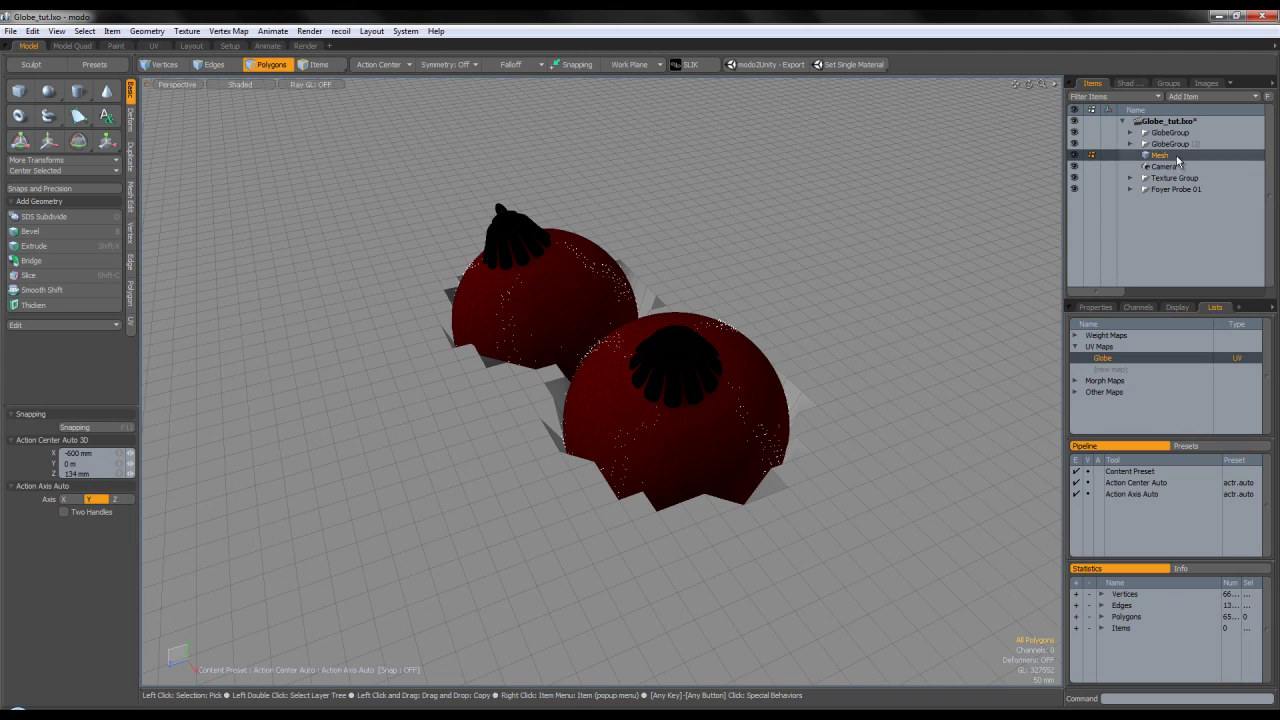
scroll(655, 297, down, 4)
key(ctrl+space)
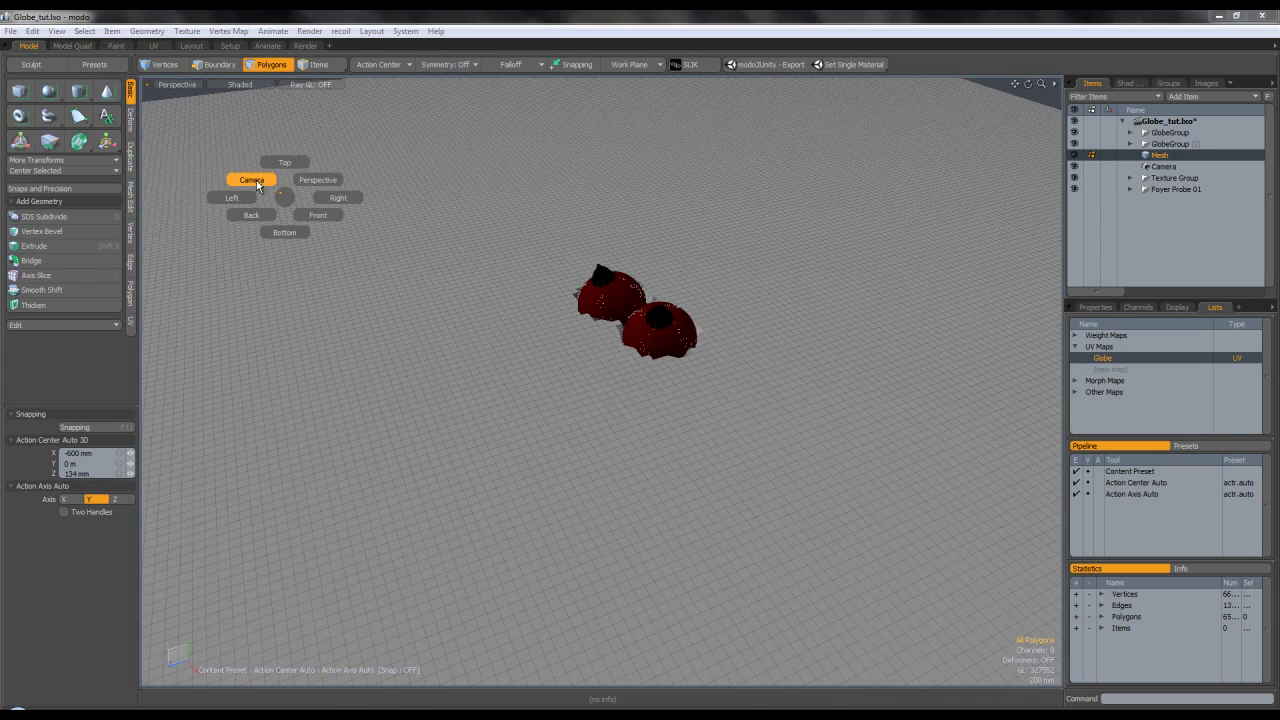
click(252, 180)
alt+drag(600, 300, 492, 316)
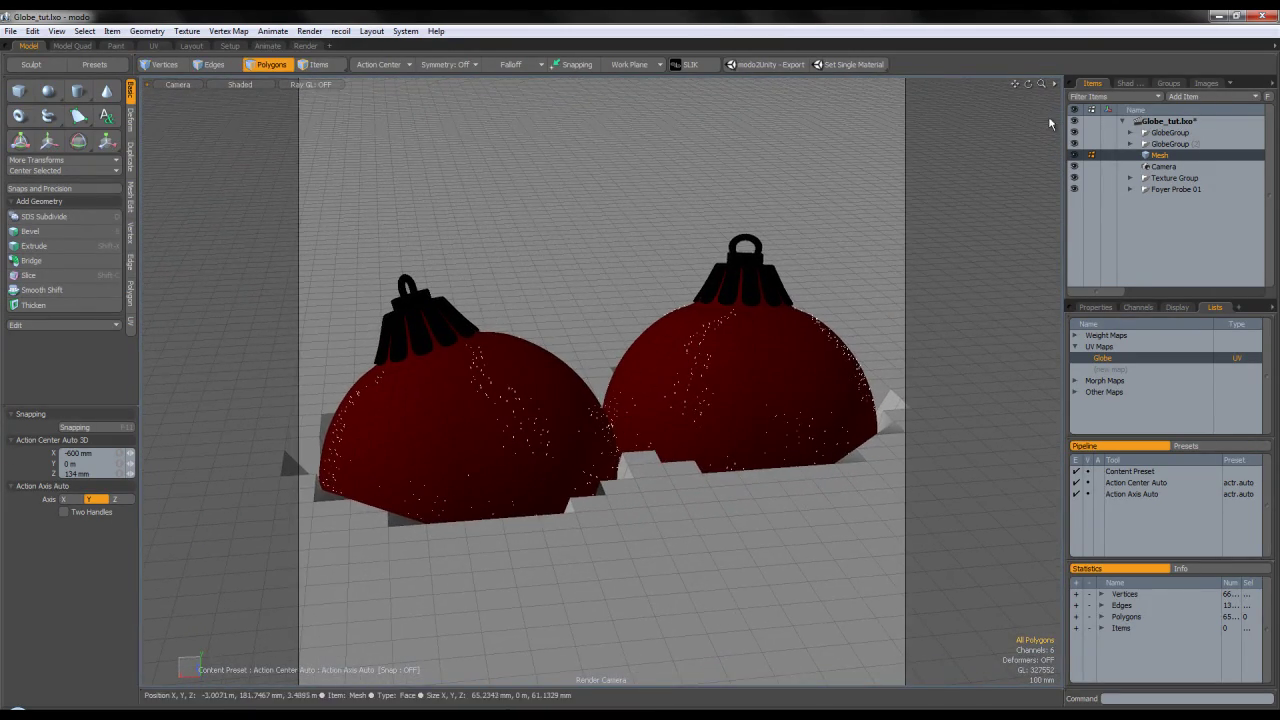
Set the render frame size to 960 by 540 pixels and adjust the camera framing around the ornaments
click(1126, 83)
click(1095, 307)
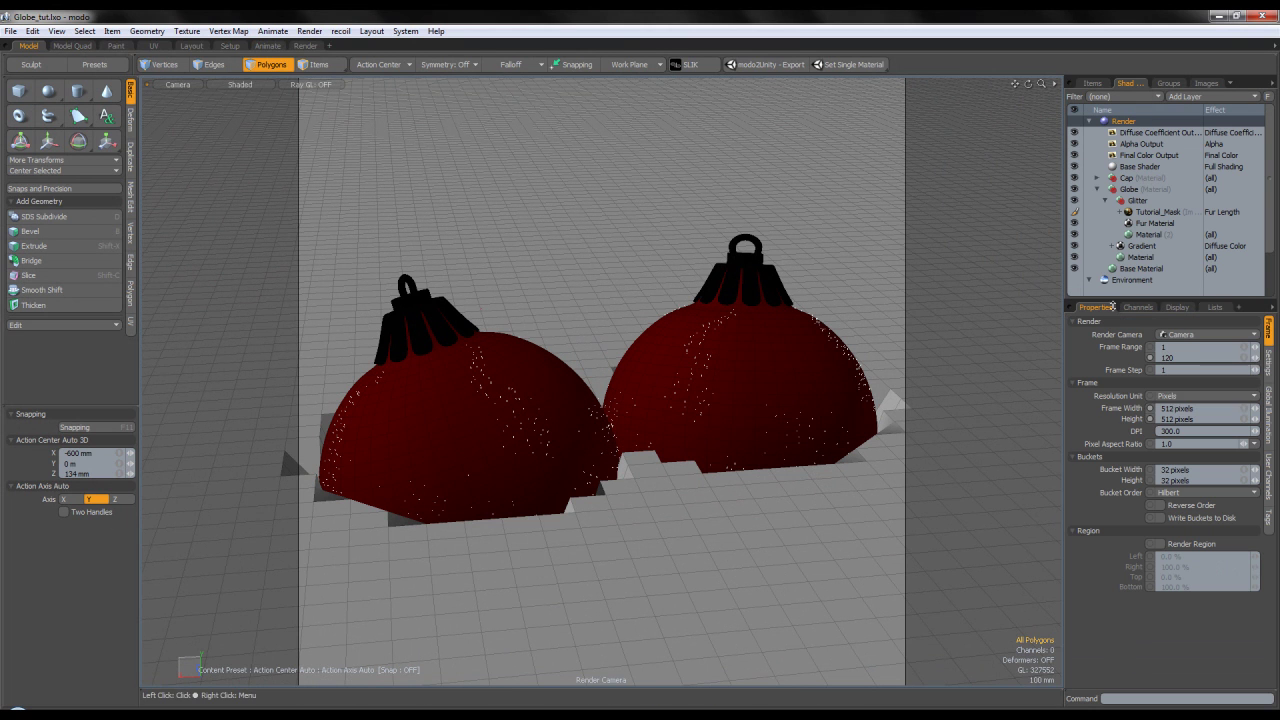
text(960)
key(Tab)
text(540)
key(Return)
ctrl+alt+drag(638, 304, 647, 296)
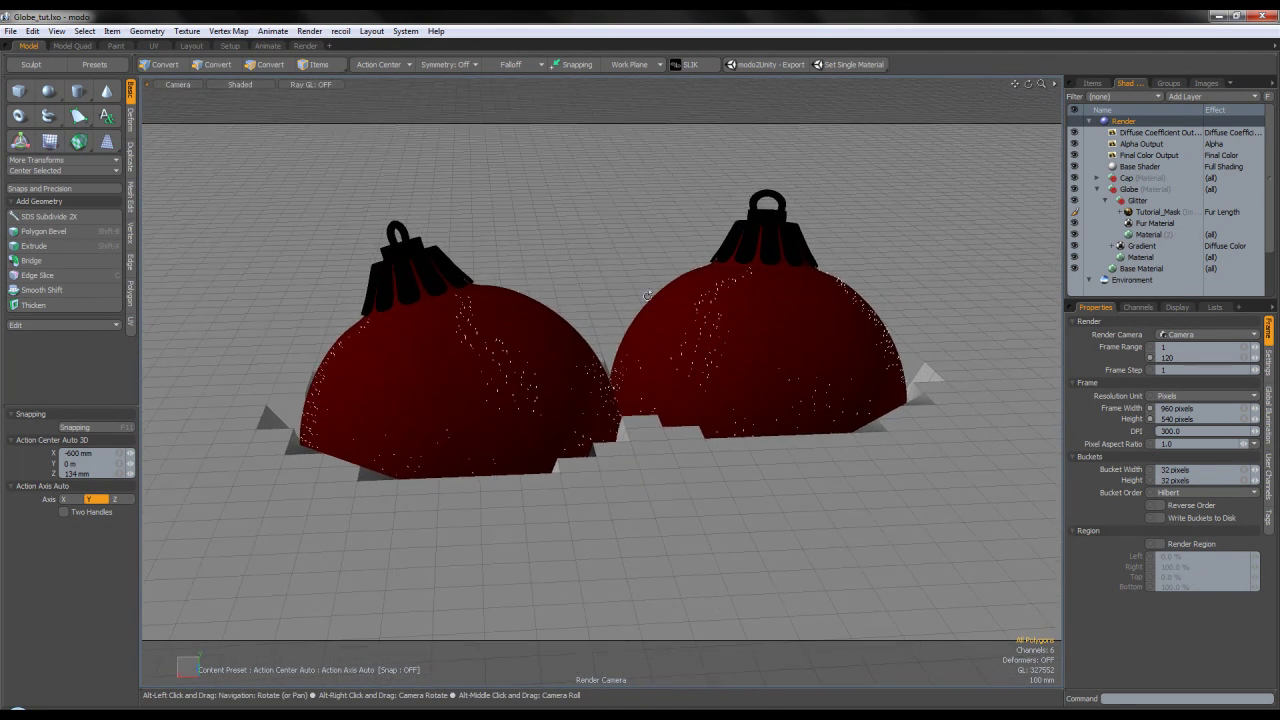
Set the render camera's focal length to 70 mm and pull the camera back to reframe both ornaments
click(1097, 189)
click(1089, 212)
click(1150, 234)
click(1089, 212)
click(1124, 223)
click(1194, 558)
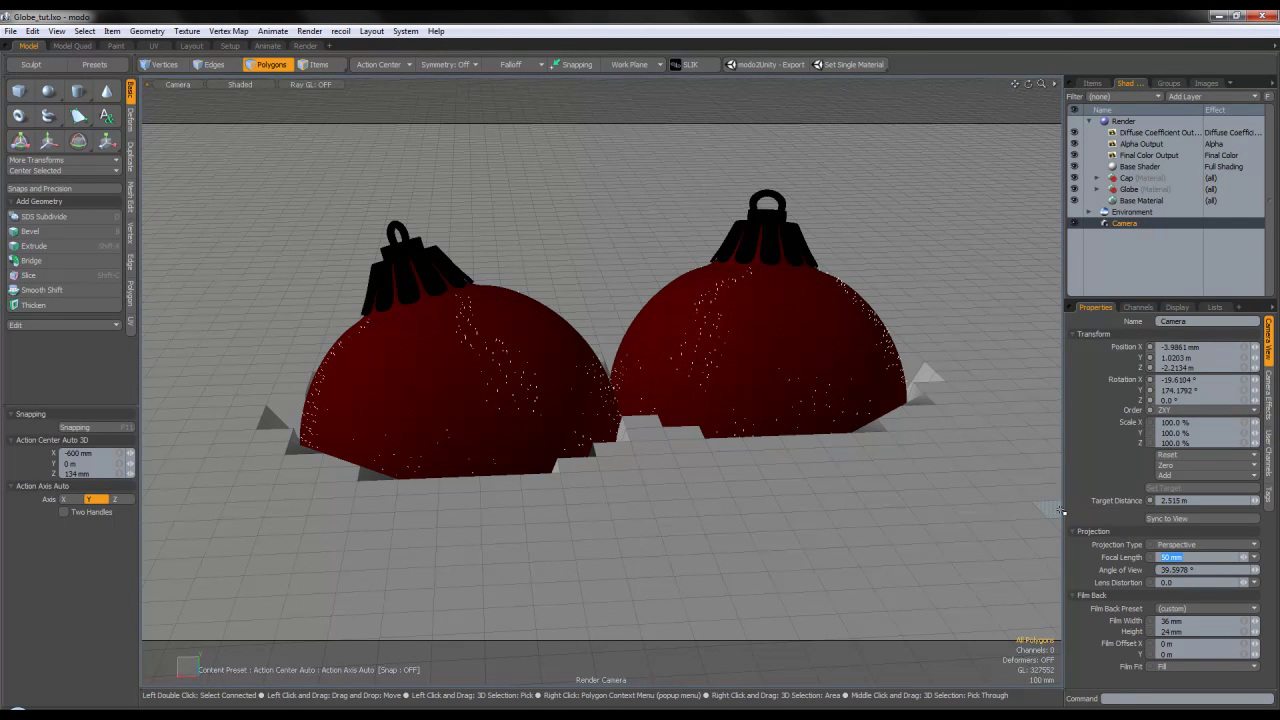
text(70)
key(Return)
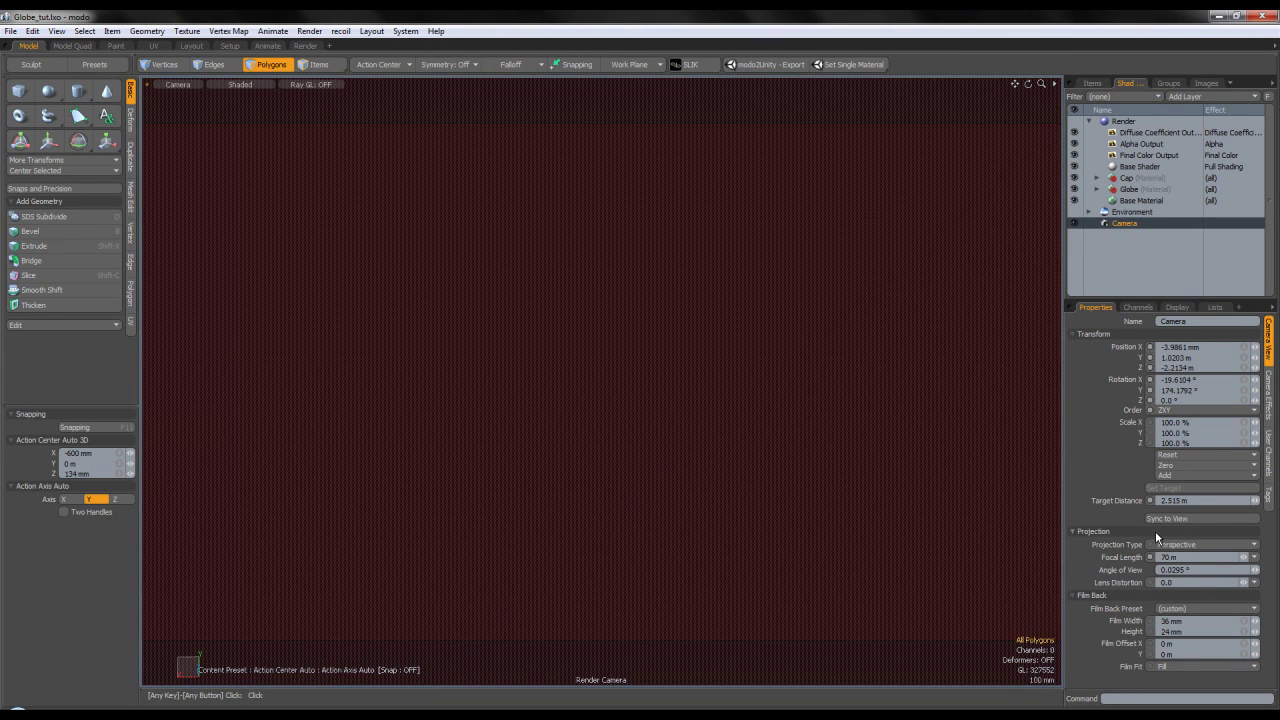
text(mm)
key(Return)
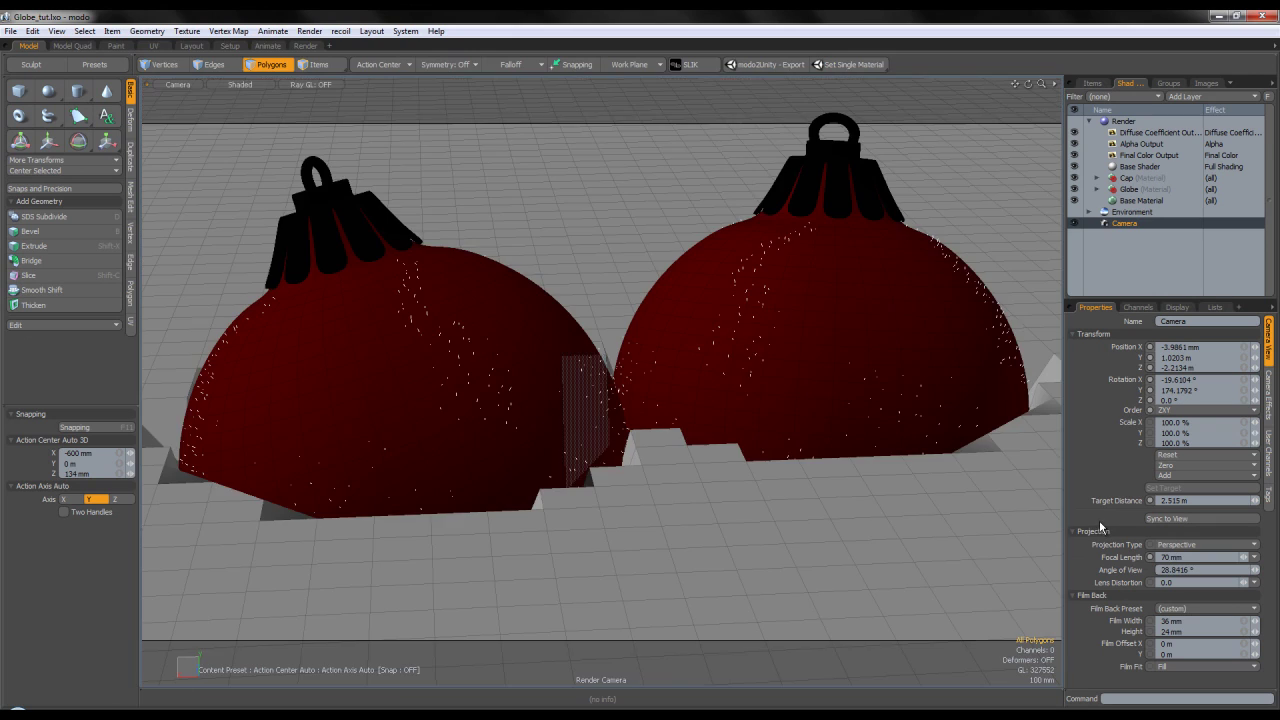
ctrl+alt+drag(748, 283, 644, 307)
Show the scene from the top in polygon mode with cameras displayed in the viewport
key(3)
key(ctrl+space)
click(642, 254)
scroll(648, 278, down, 3)
scroll(644, 308, down, 3)
key(ctrl+2)
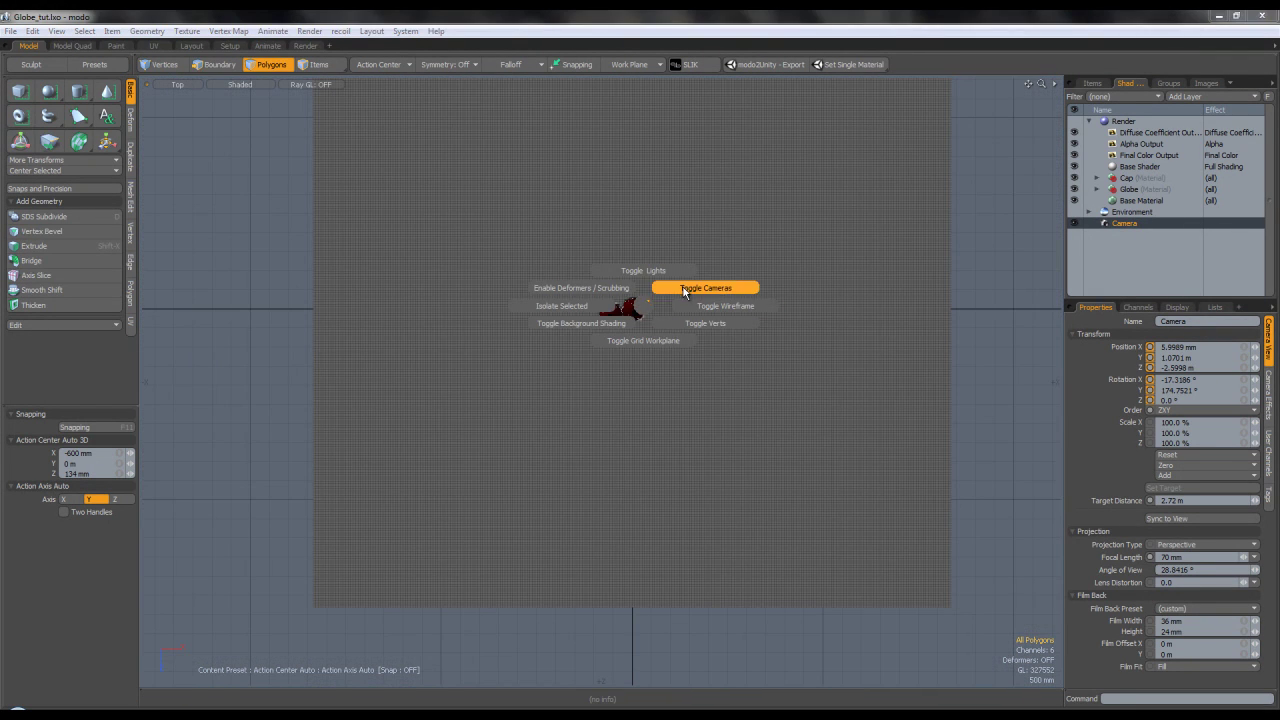
click(683, 288)
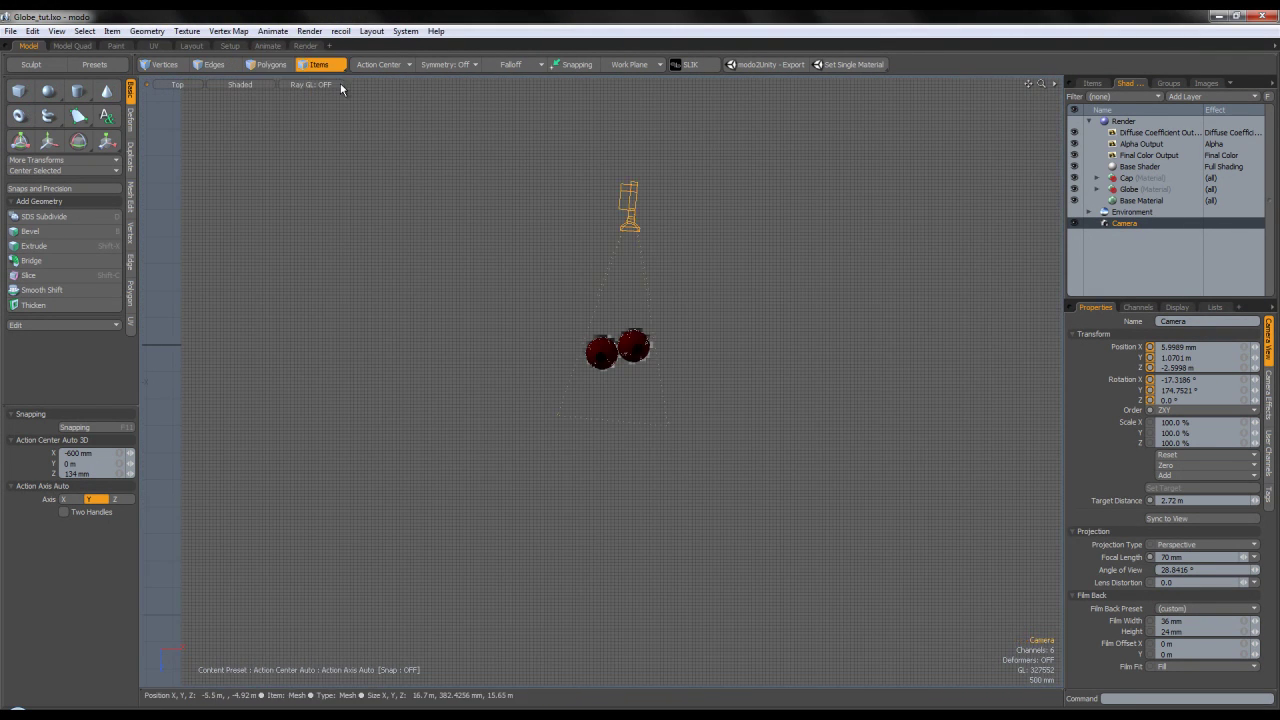
Lasso a large ground area around the camera and ornaments in polygon mode, then invert the selection and delete the outer polygons
click(318, 64)
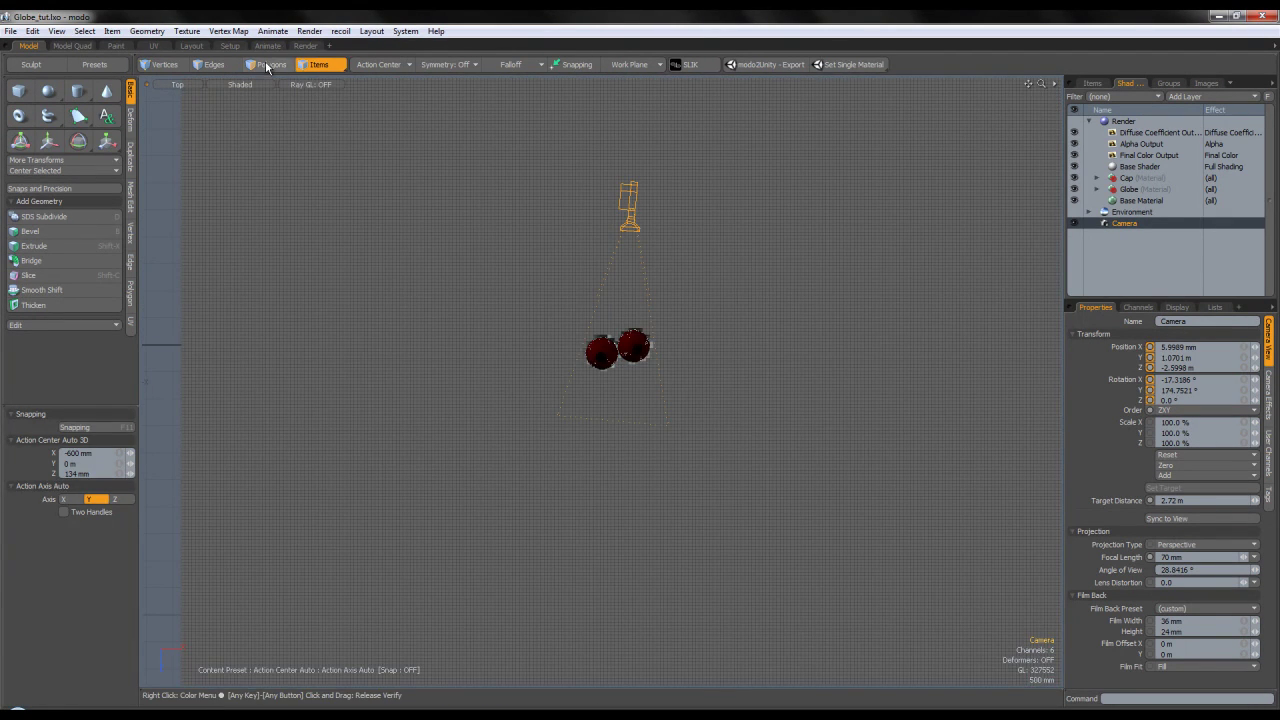
click(268, 64)
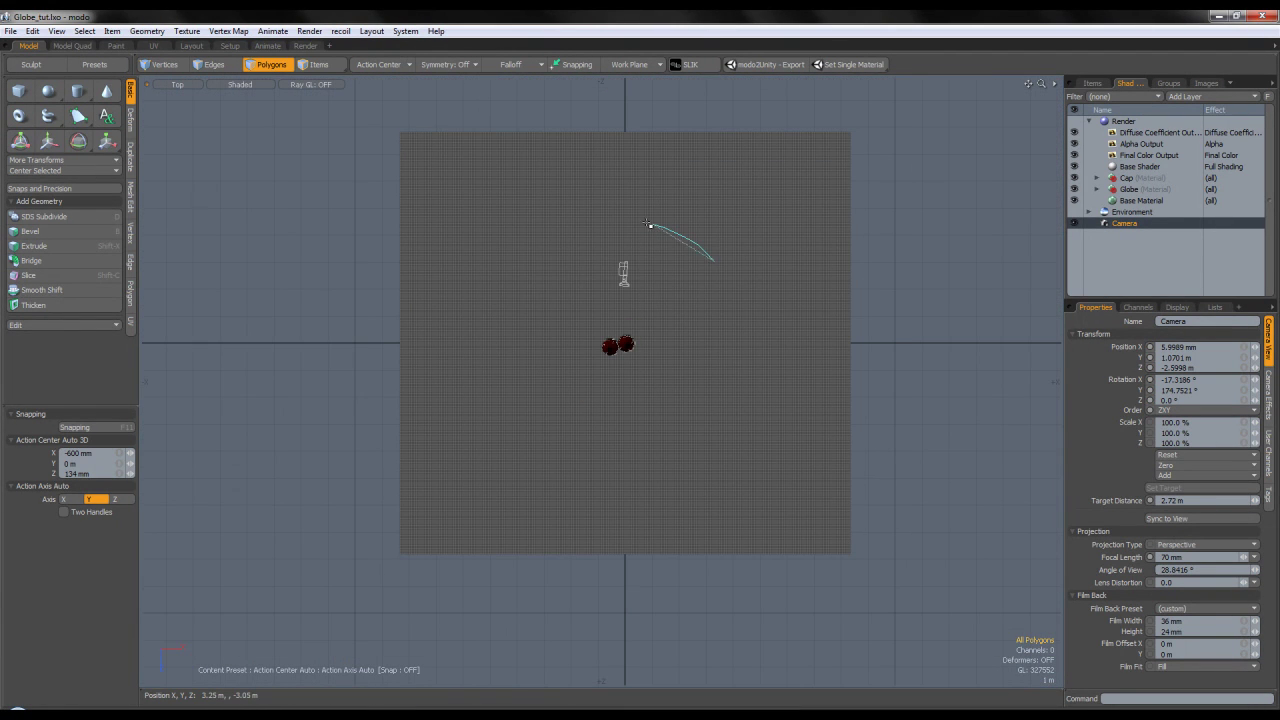
right_drag(706, 238, 713, 262)
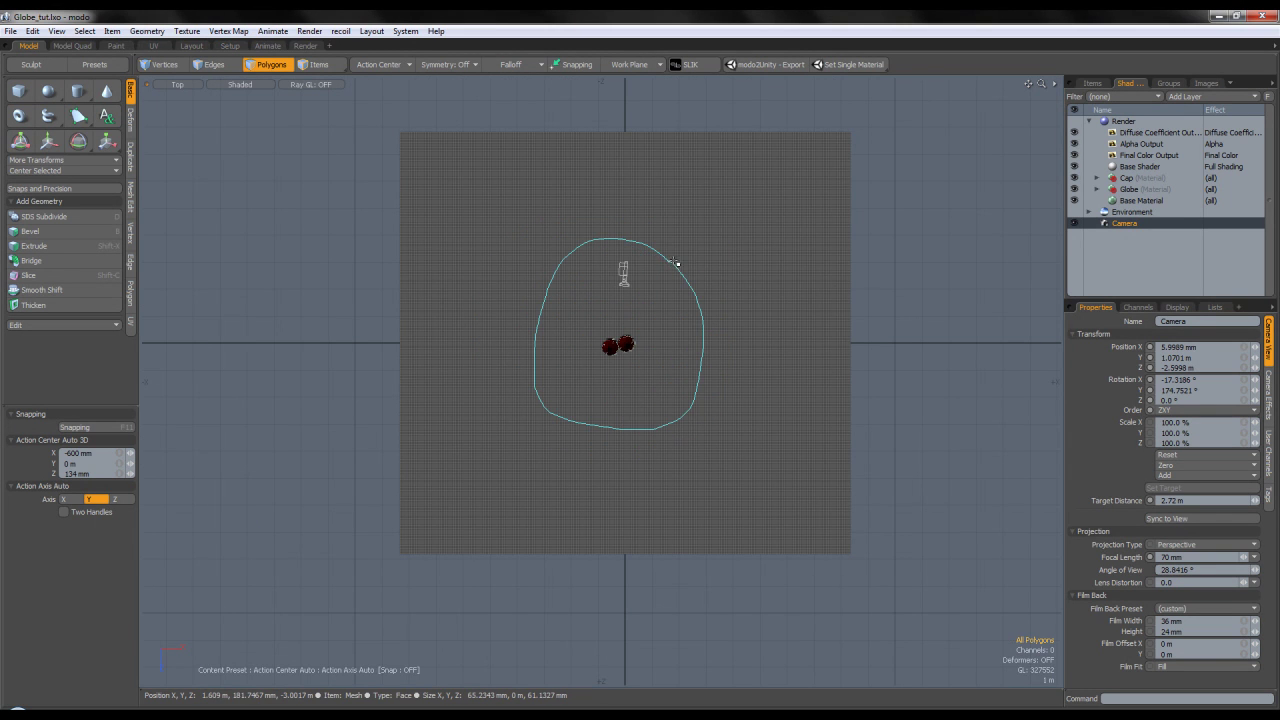
right_drag(673, 264, 676, 268)
scroll(788, 264, up, 5)
scroll(634, 341, down, 4)
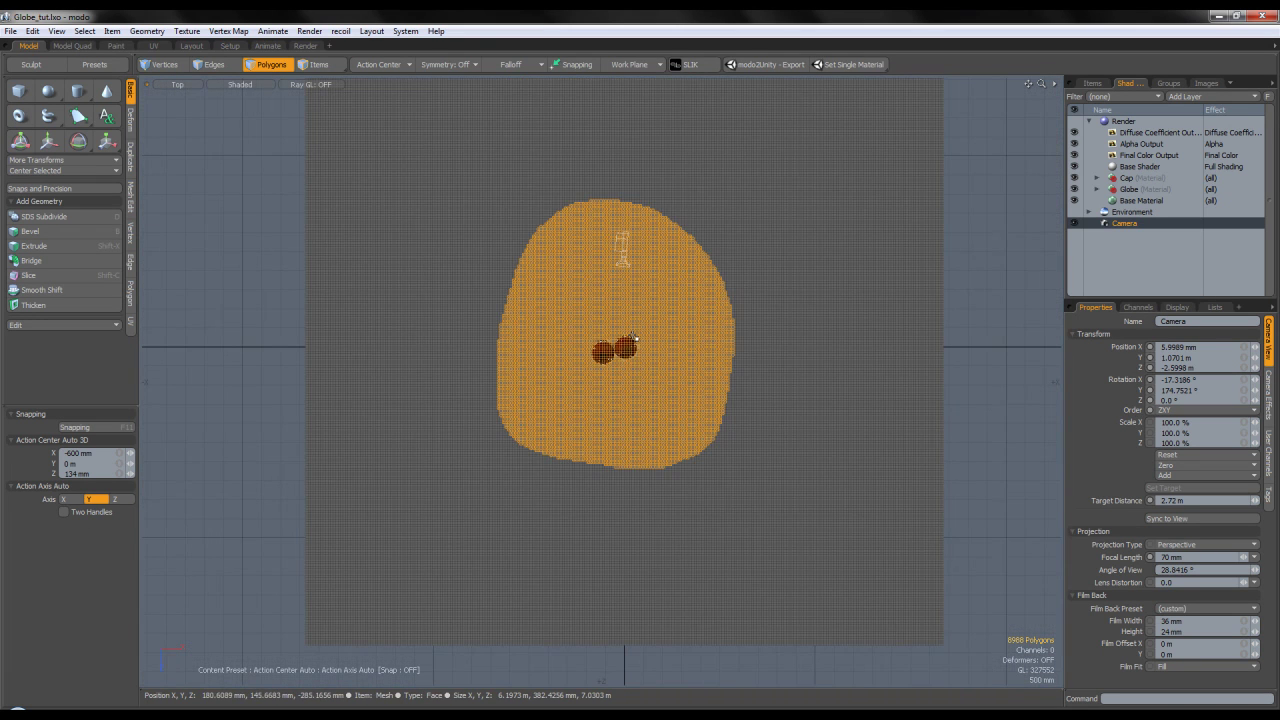
key(bracketleft)
key(Delete)
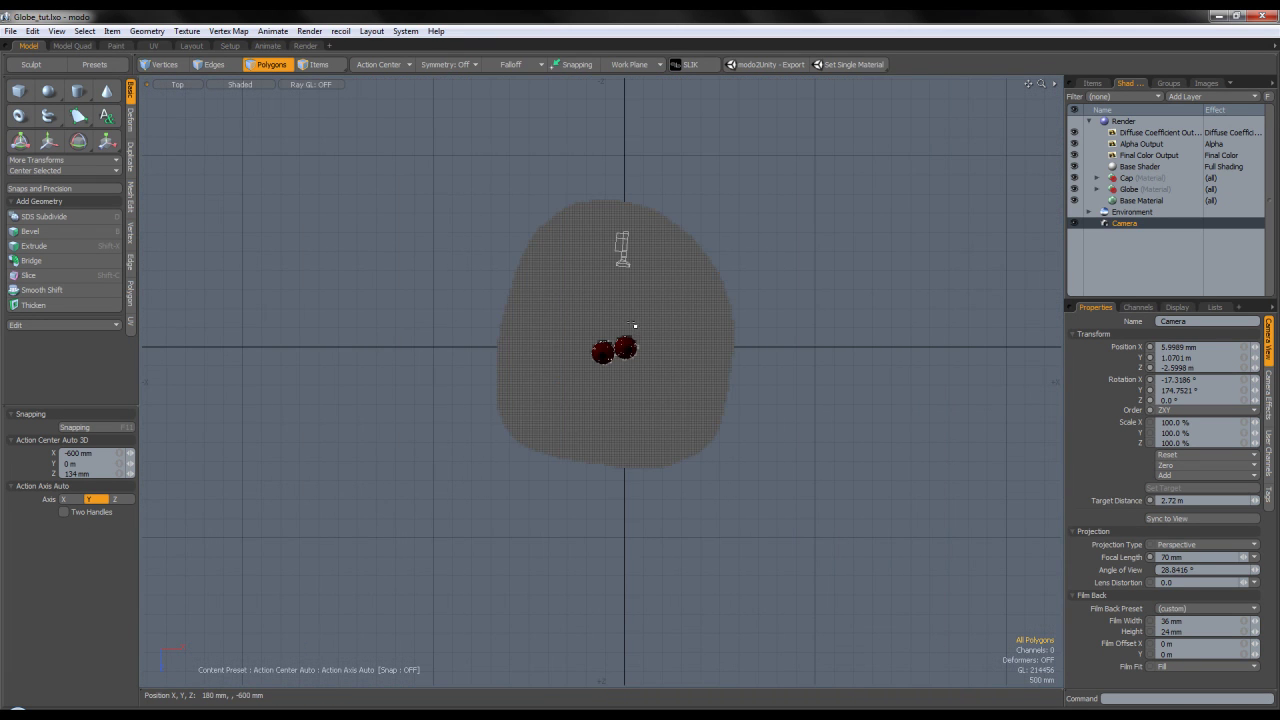
Lasso and delete the ground polygons along the edge behind the camera
scroll(643, 300, up, 3)
scroll(597, 252, down, 1)
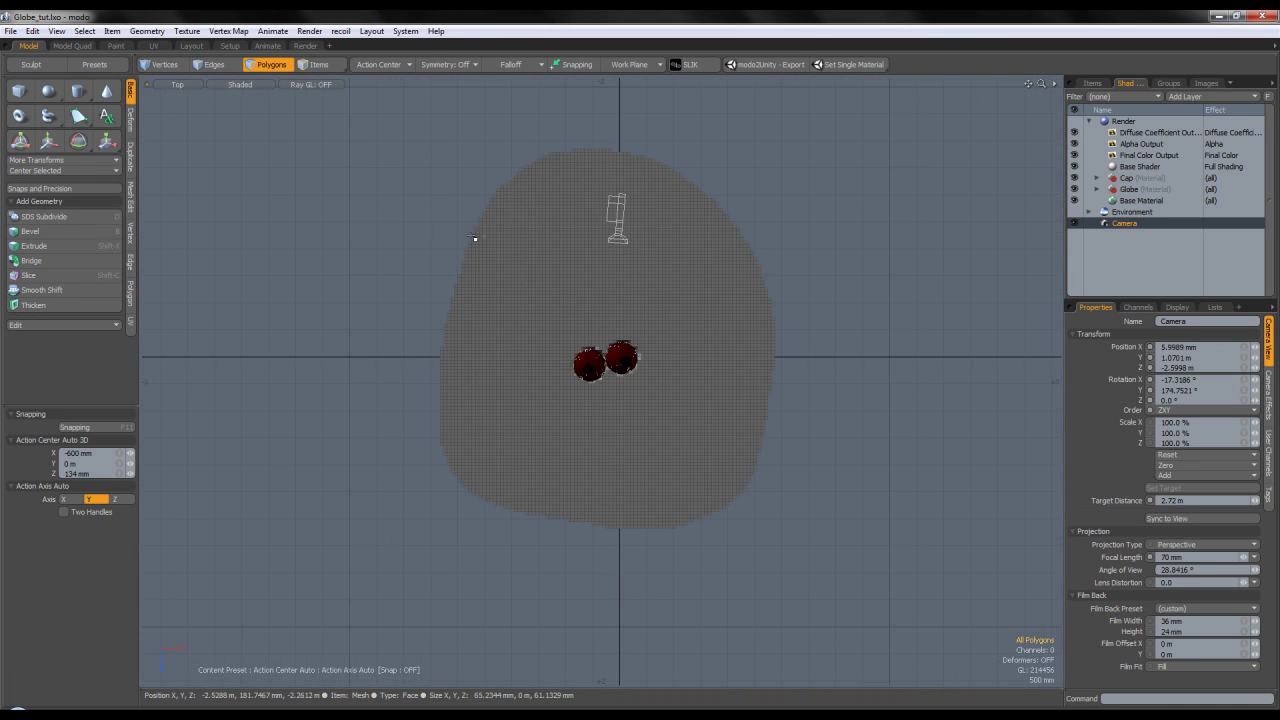
mouse_move(429, 130)
right_down()
mouse_move(809, 106)
mouse_move(430, 125)
right_up()
key(Delete)
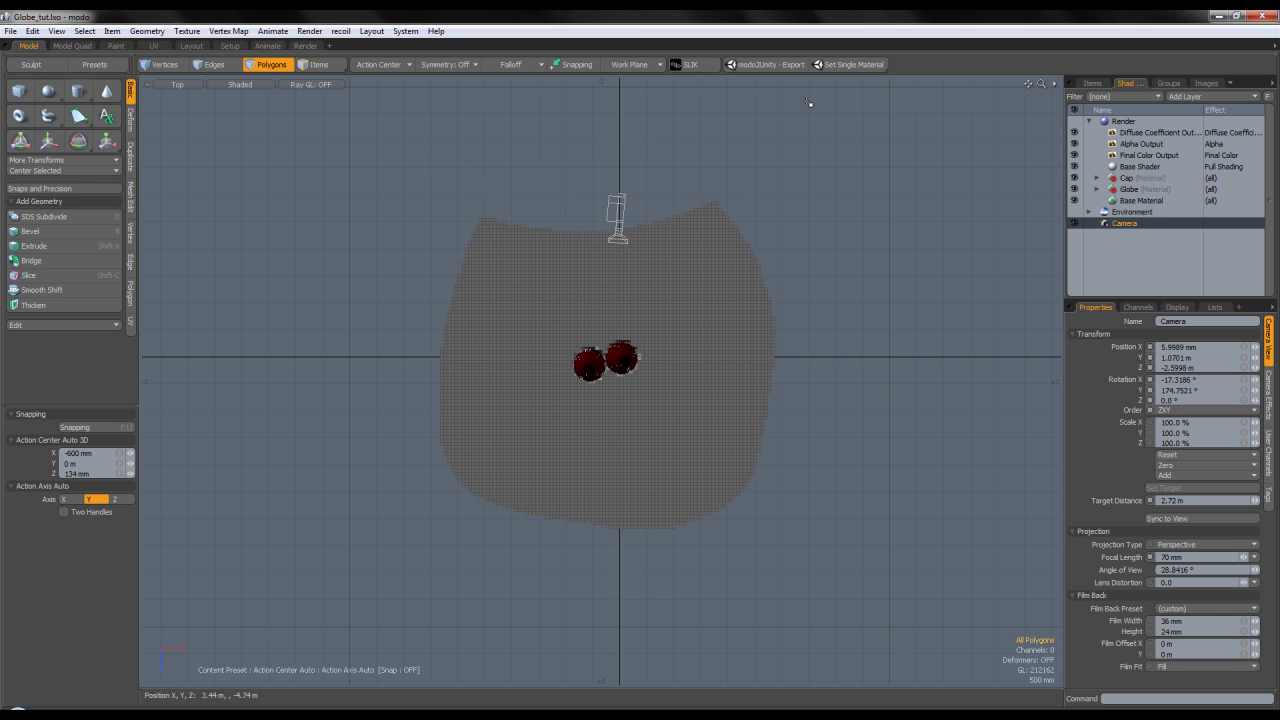
Return to the camera view, switch to the Model Quad layout and set its camera viewport to Shaded
key(ctrl+space)
click(585, 271)
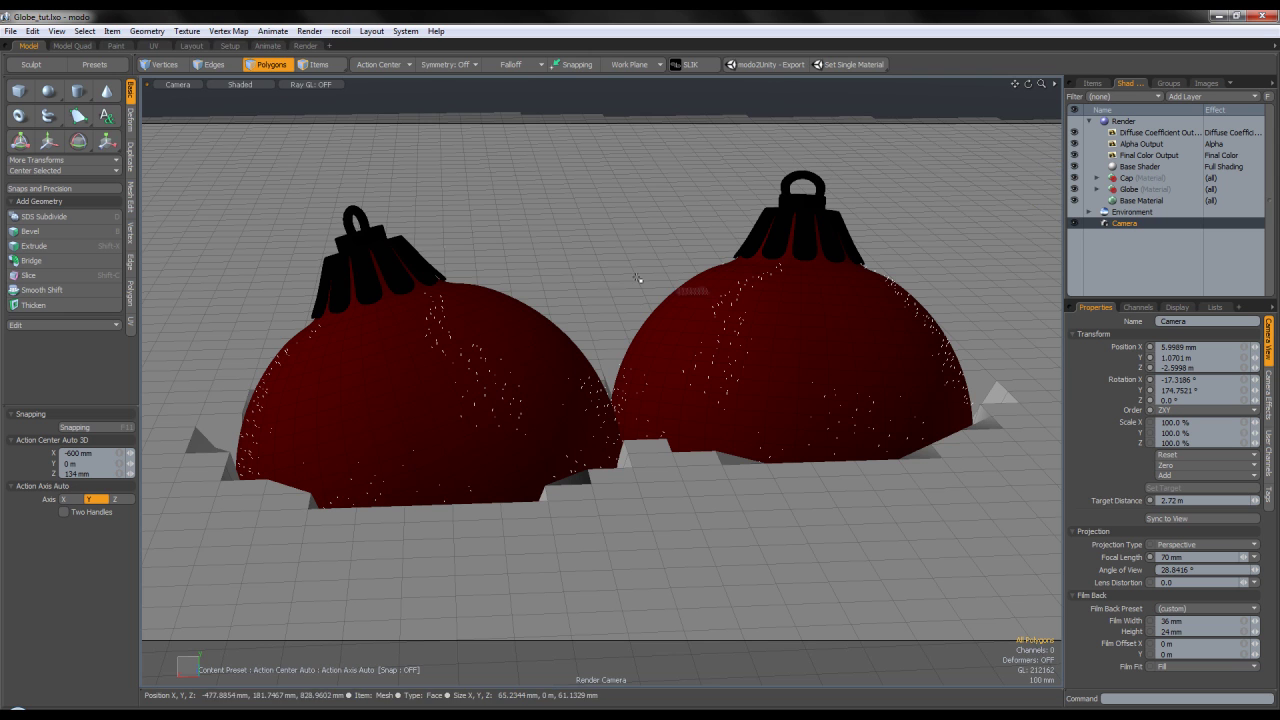
click(87, 45)
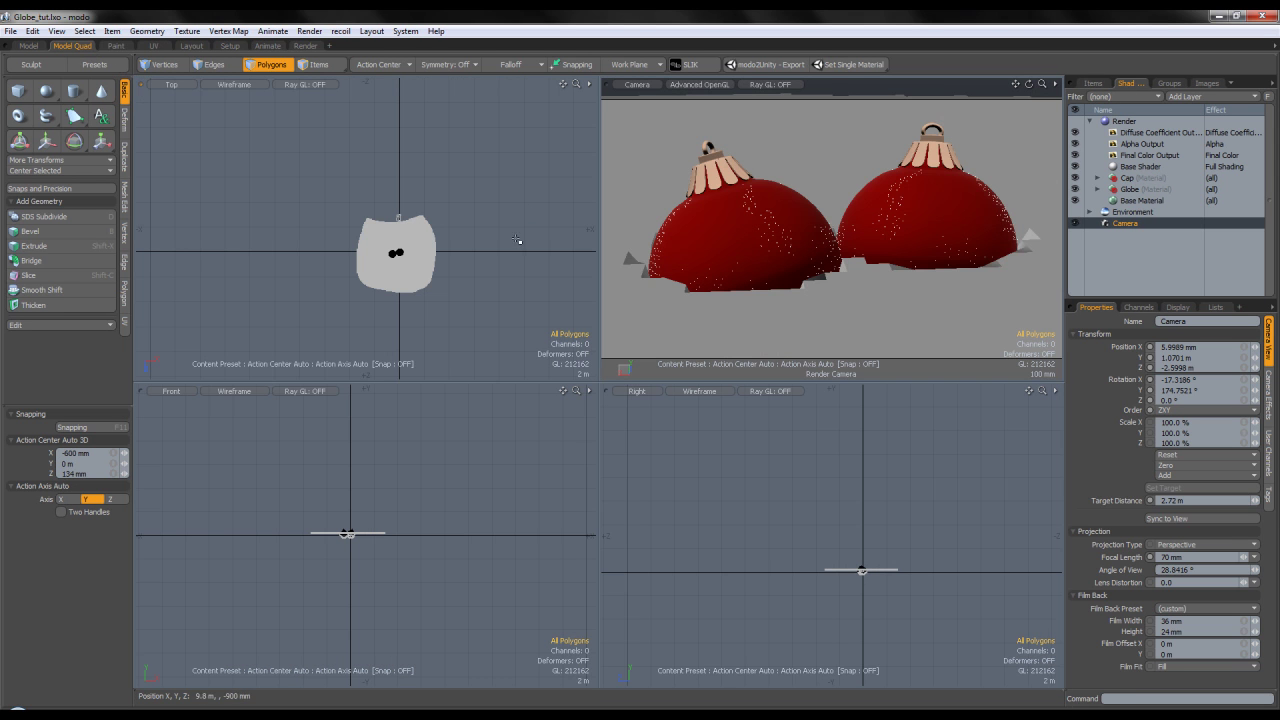
click(699, 84)
click(674, 120)
Delete the ground polygons on both sides of the camera, outside its field of view, using the top view
scroll(419, 250, up, 2)
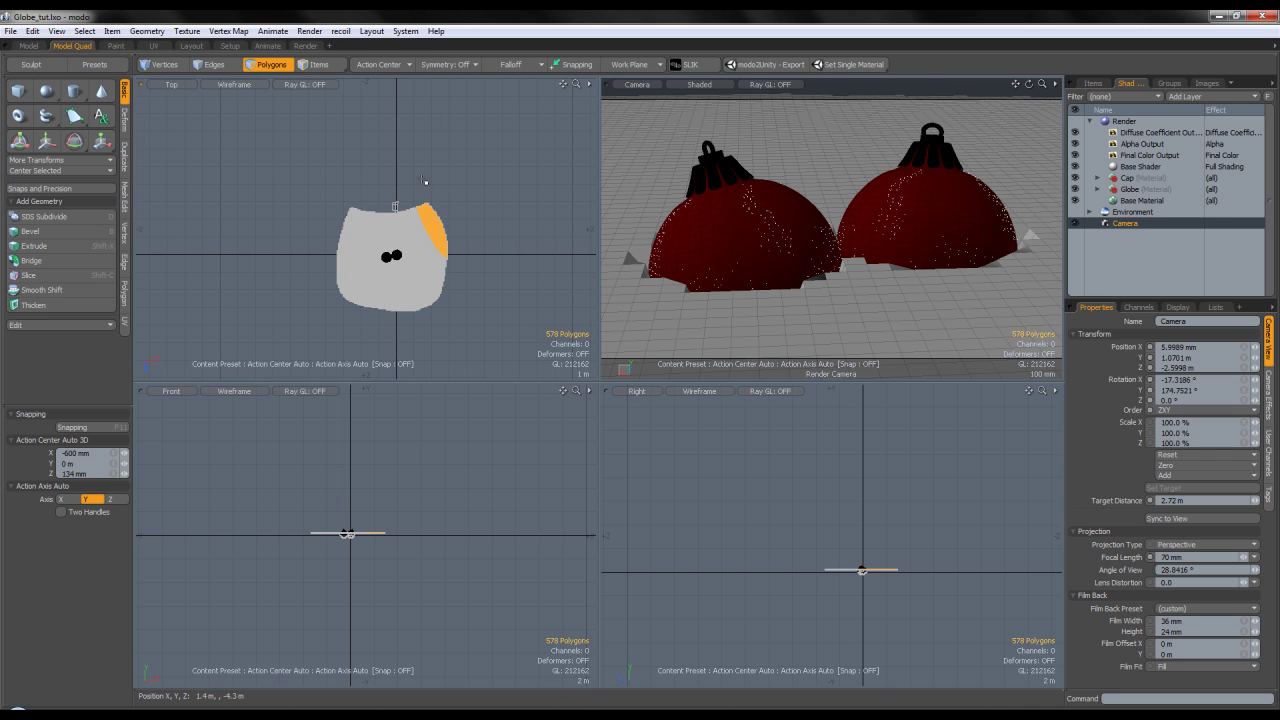
key(Delete)
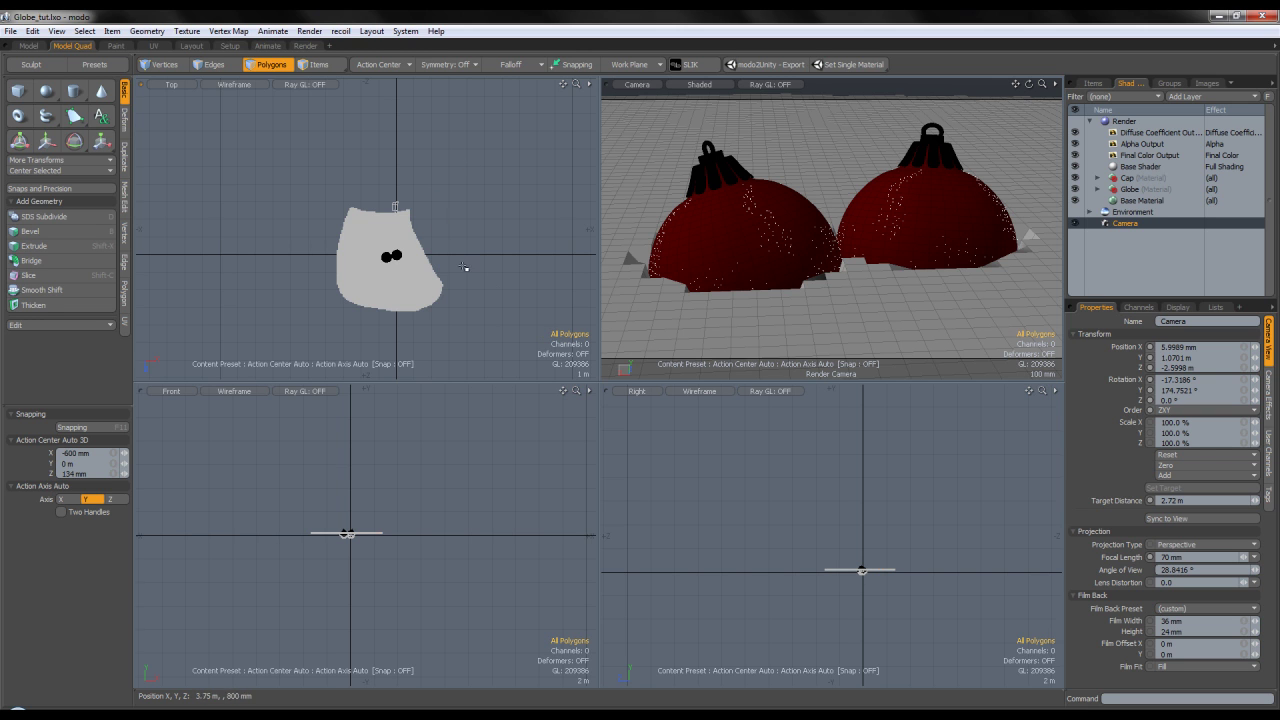
right_drag(398, 306, 417, 369)
click(479, 313)
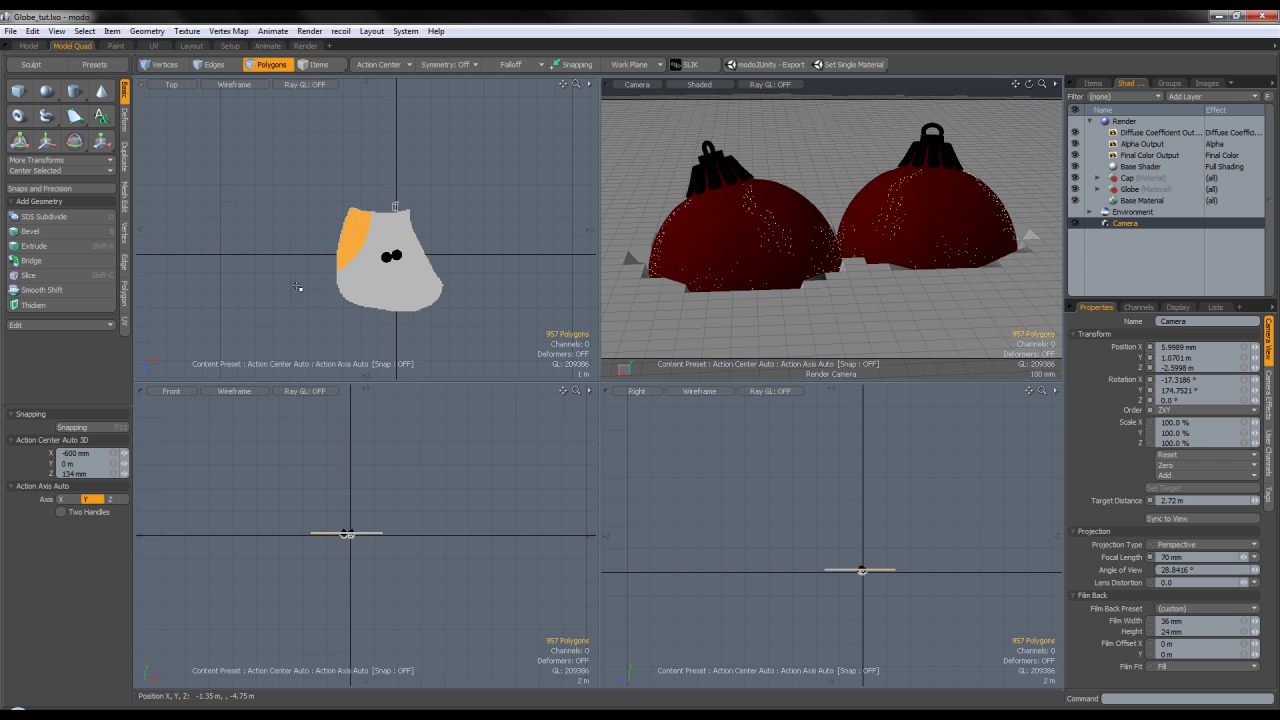
key(Delete)
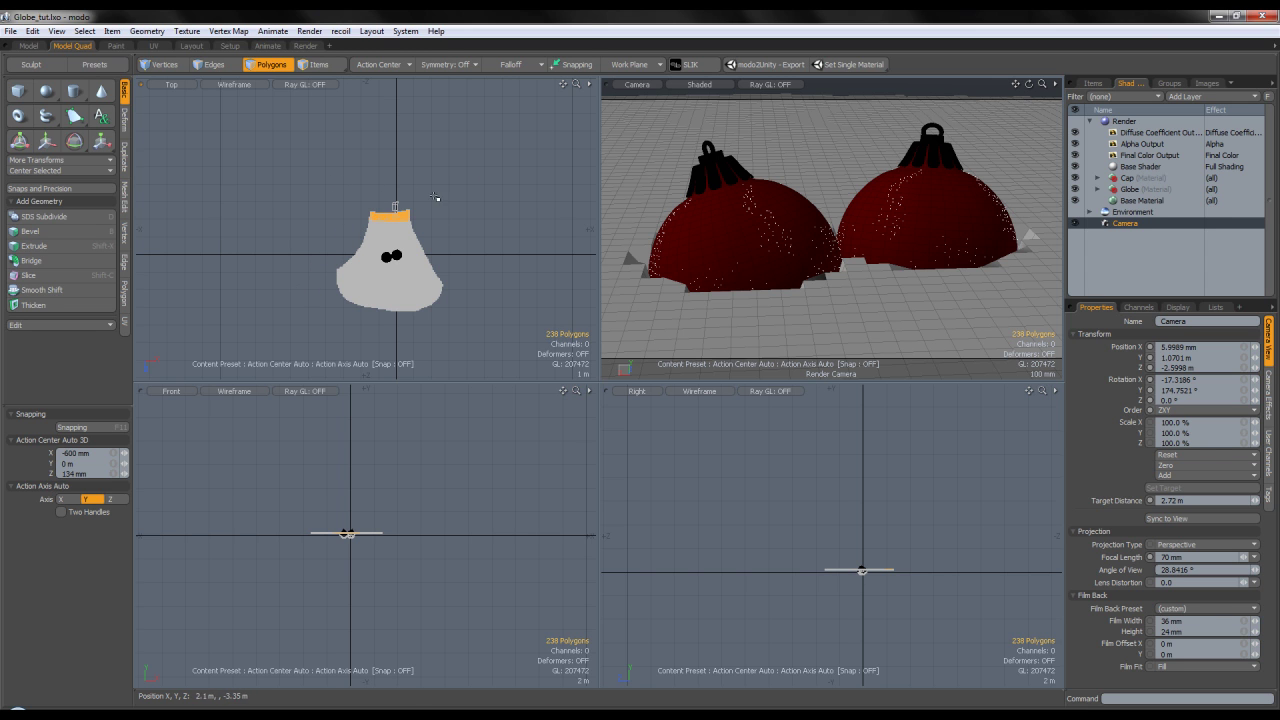
Delete the narrow ground extension below the camera and trim the corner it leaves, keeping the ground seen by the camera
right_drag(407, 244, 490, 207)
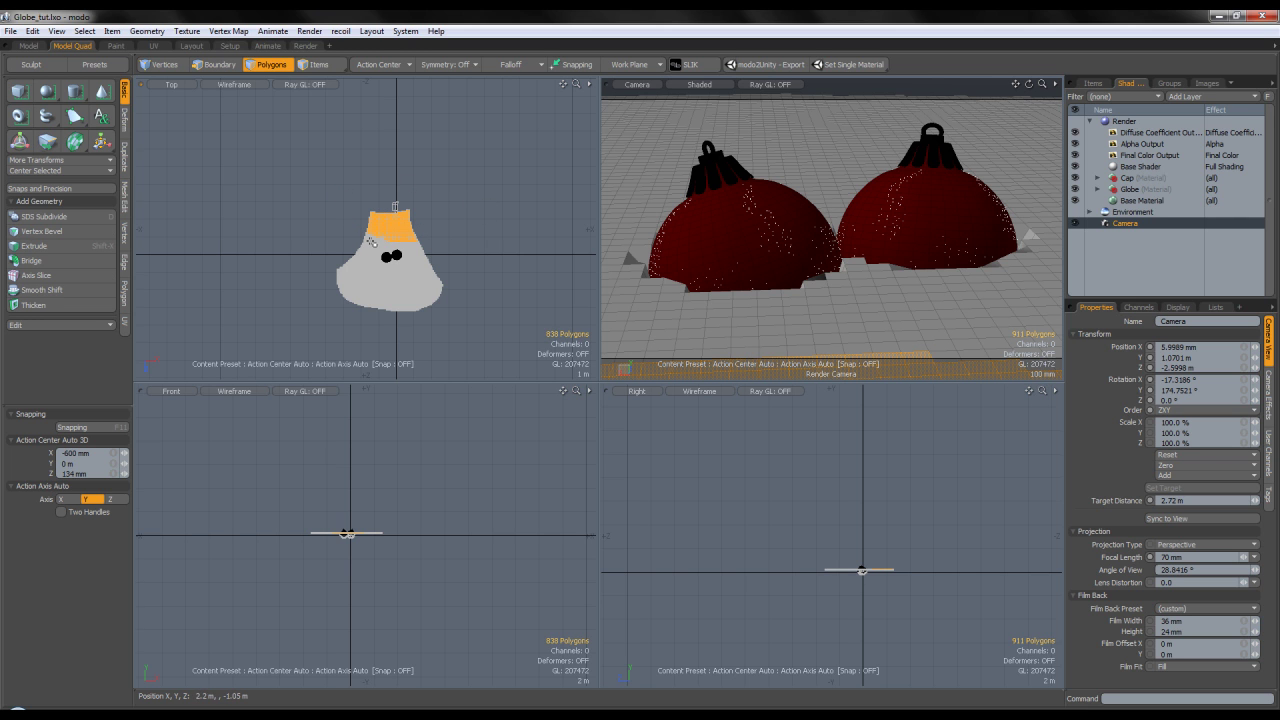
click(345, 193)
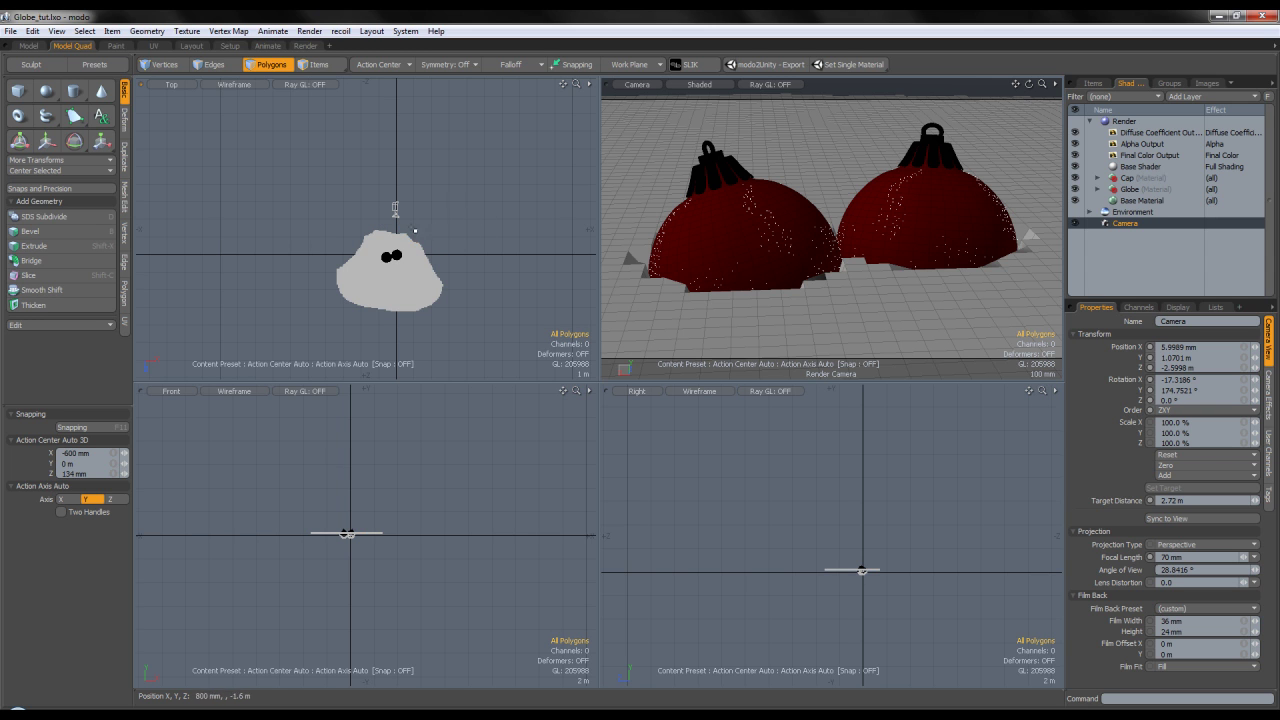
scroll(419, 229, up, 2)
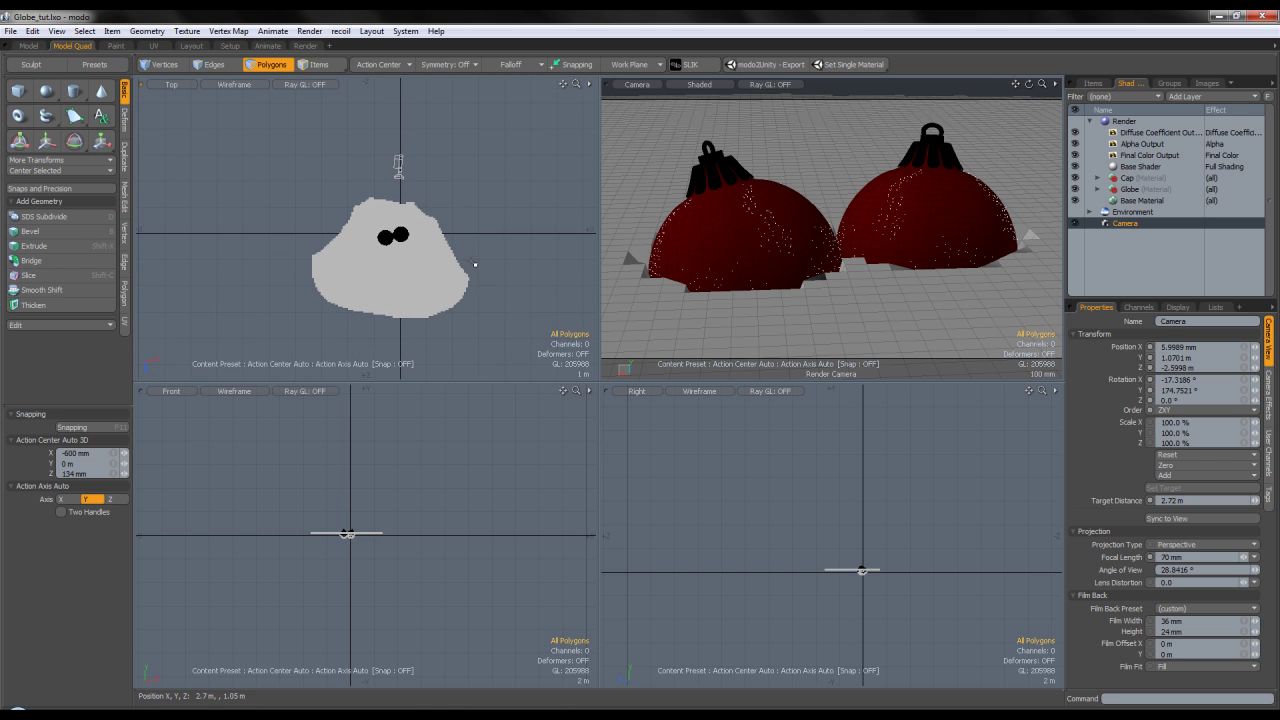
right_drag(302, 293, 304, 296)
click(372, 338)
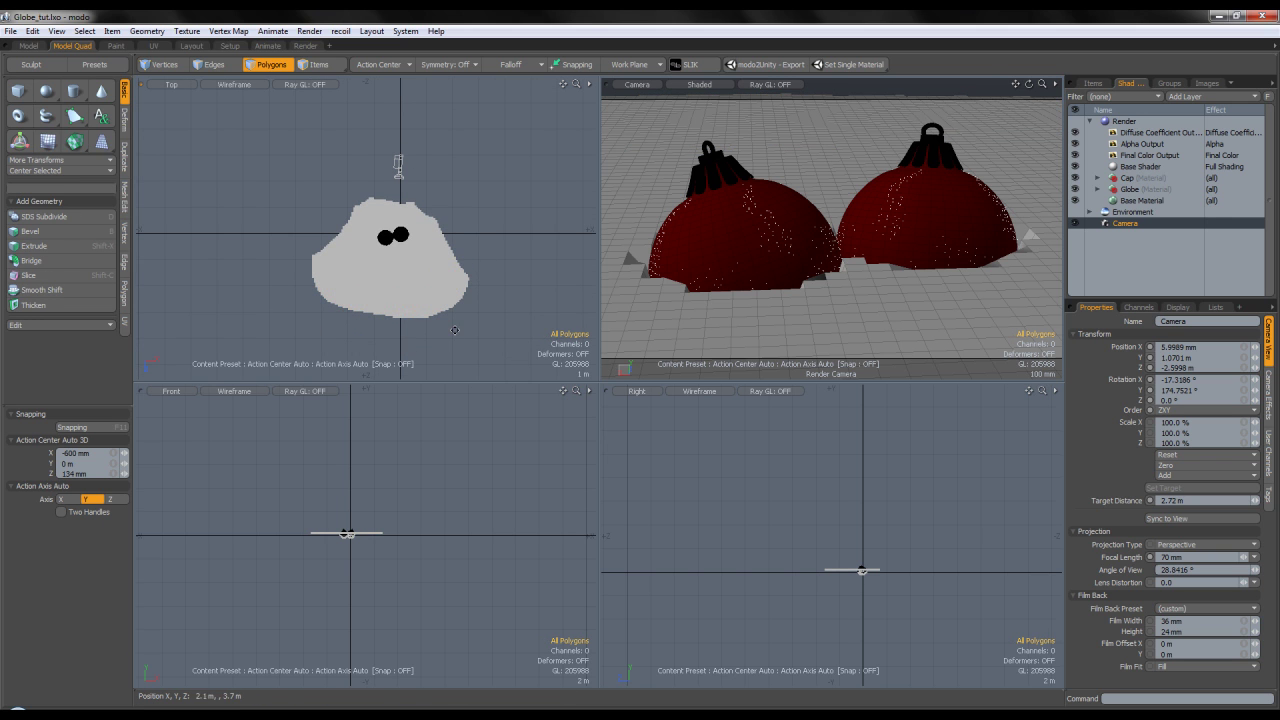
key(ctrl)
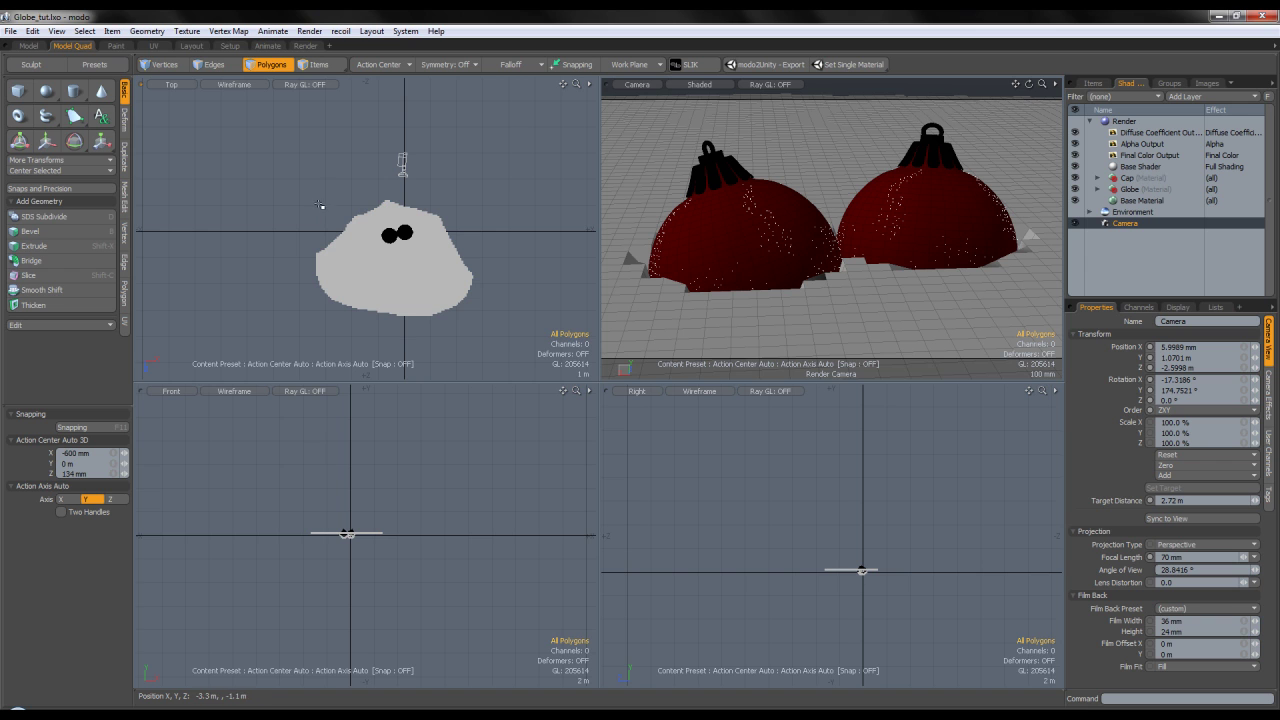
Trim the protruding peak from the ground edge facing the camera and delete the few leftover polygons sticking out there
right_drag(473, 214, 562, 157)
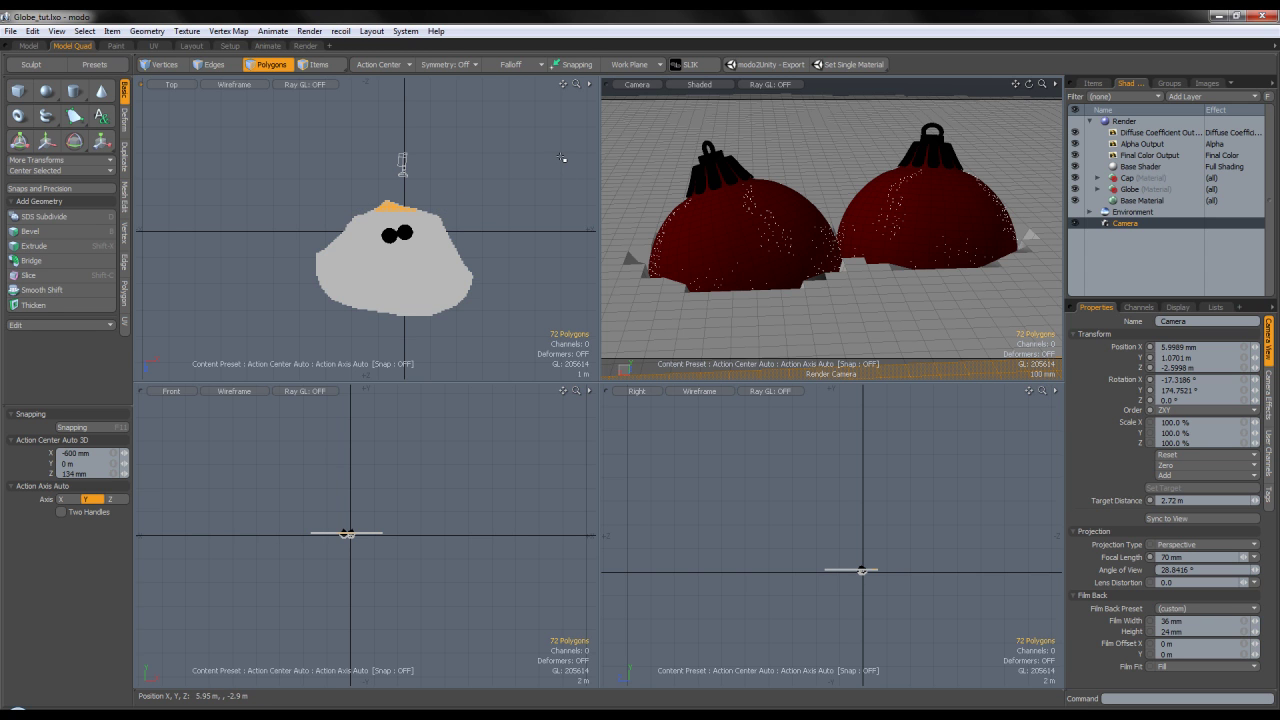
right_drag(352, 211, 350, 206)
mouse_move(348, 201)
right_down()
mouse_move(385, 209)
mouse_move(426, 191)
right_up()
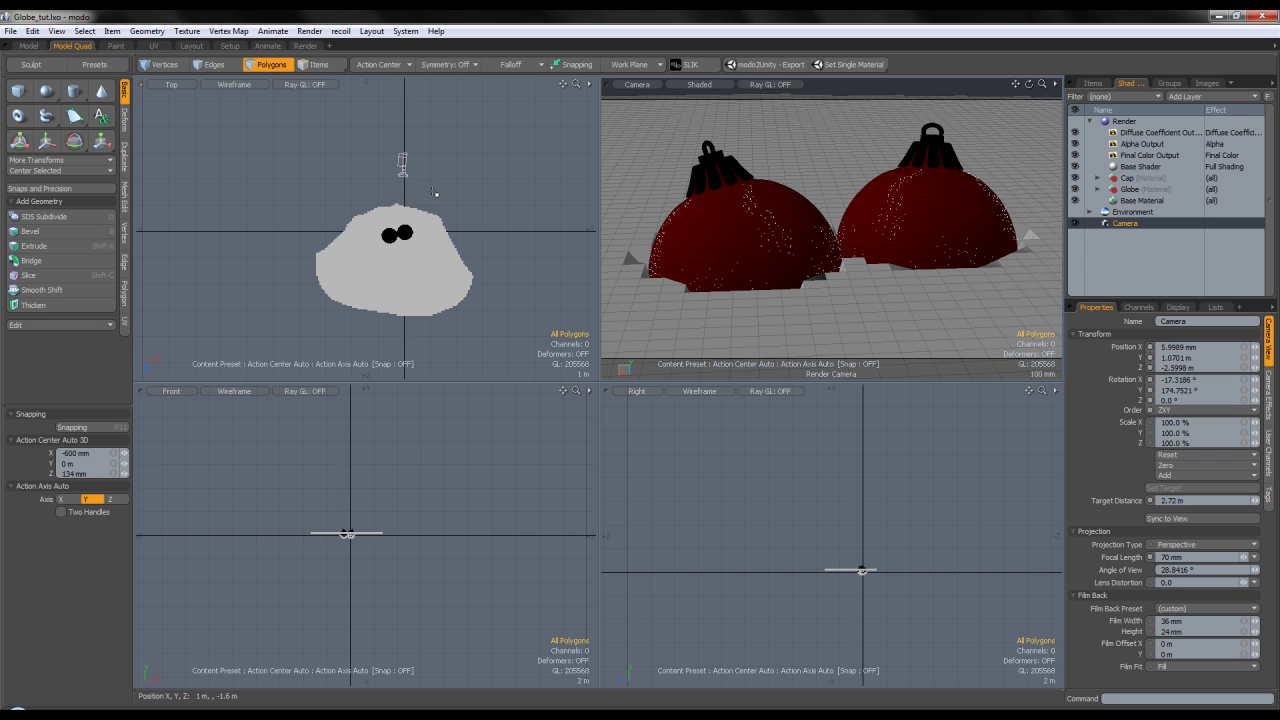
scroll(398, 210, up, 6)
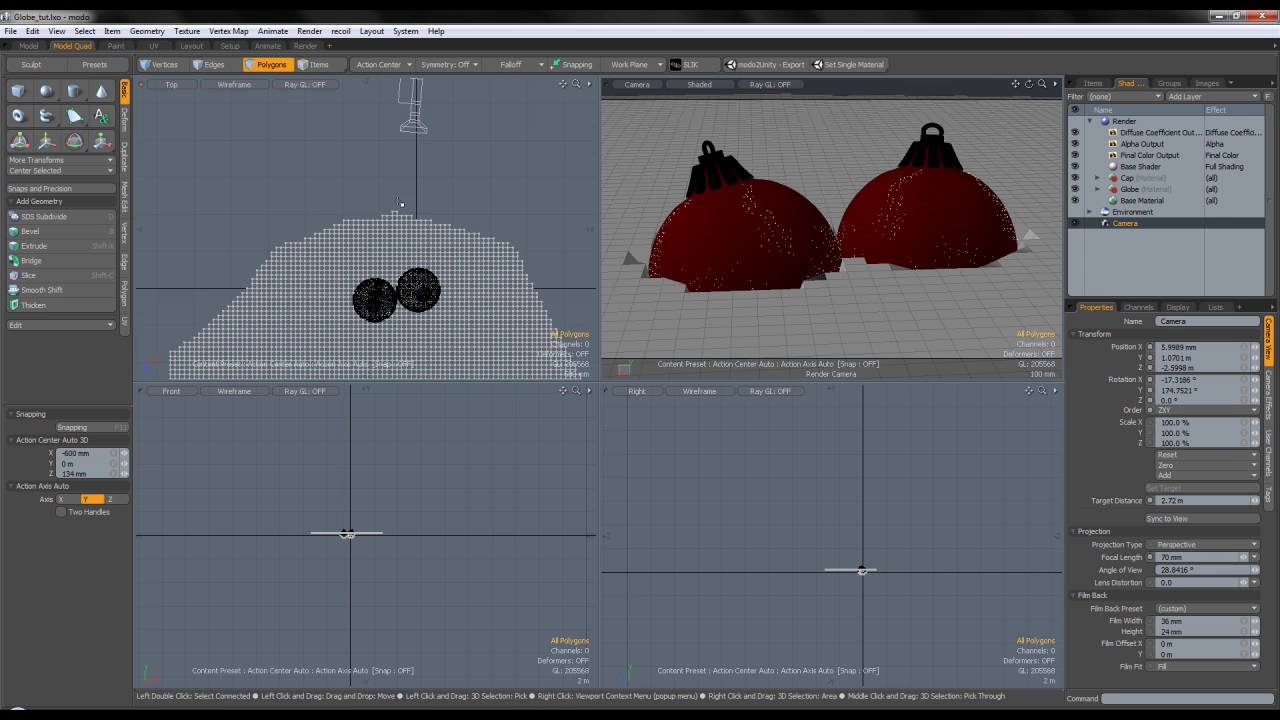
mouse_move(396, 222)
mouse_down()
mouse_move(345, 231)
mouse_move(405, 231)
mouse_up()
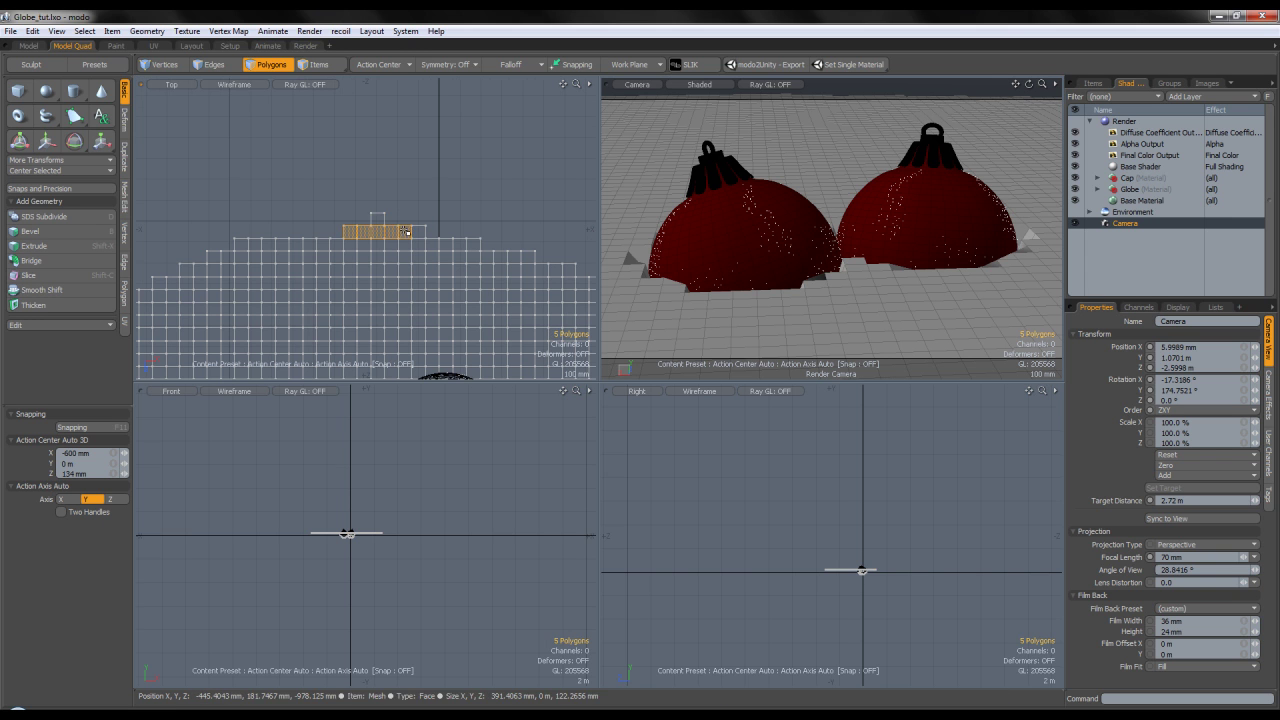
click(407, 206)
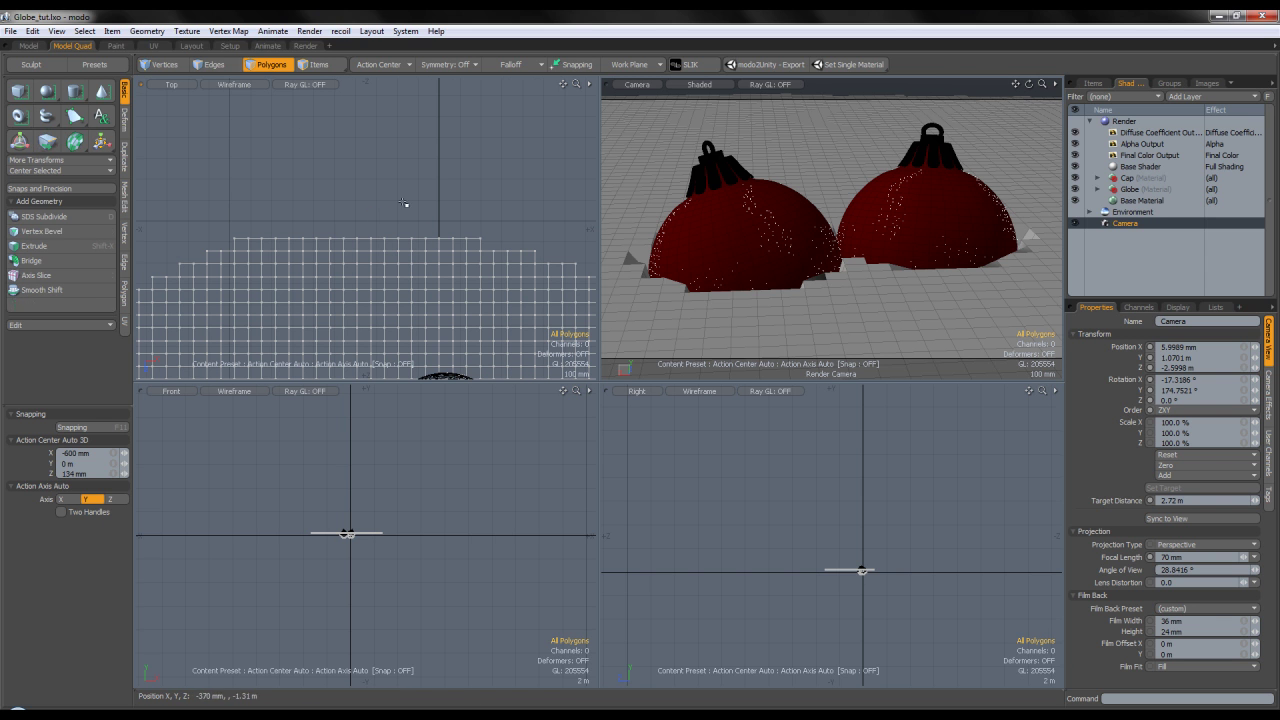
Switch to the Paint layout and make the ground Mesh a multiresolution subdivision surface with subdivision level 3
click(122, 47)
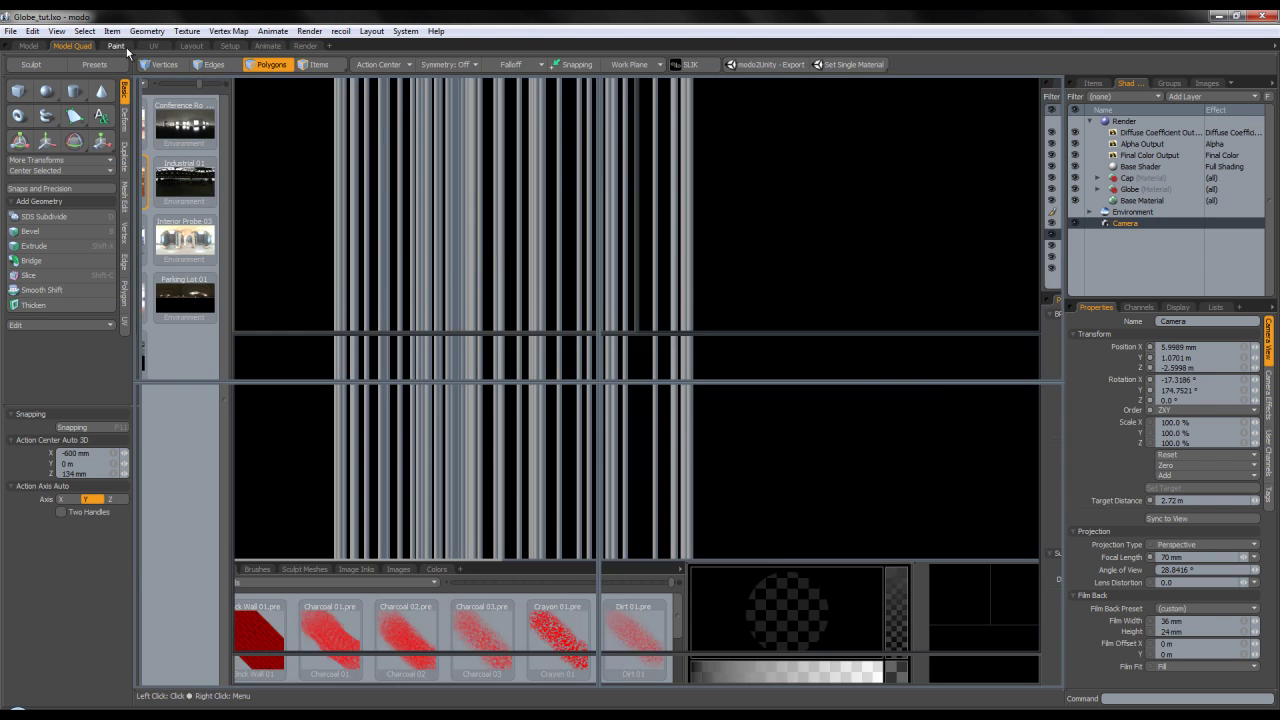
scroll(600, 380, down, 3)
mouse_move(580, 380)
alt+mouse_down()
mouse_move(543, 380)
mouse_move(659, 376)
alt+mouse_up()
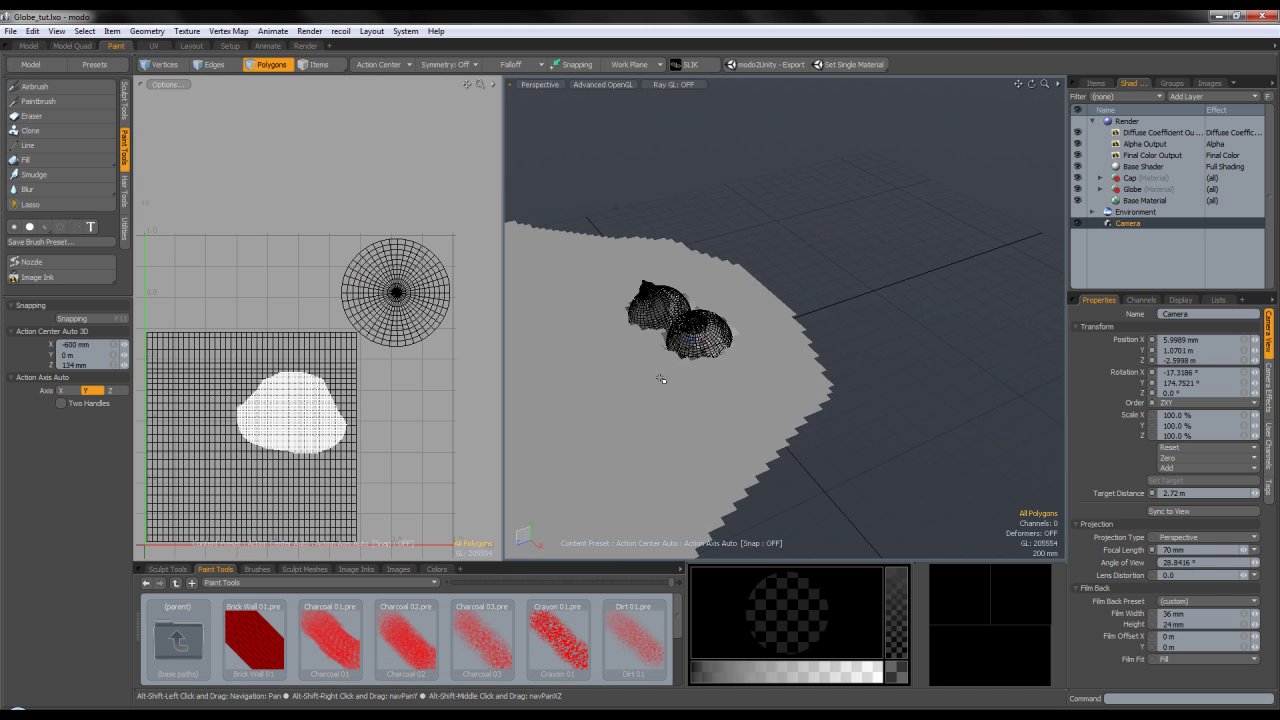
scroll(728, 358, down, 3)
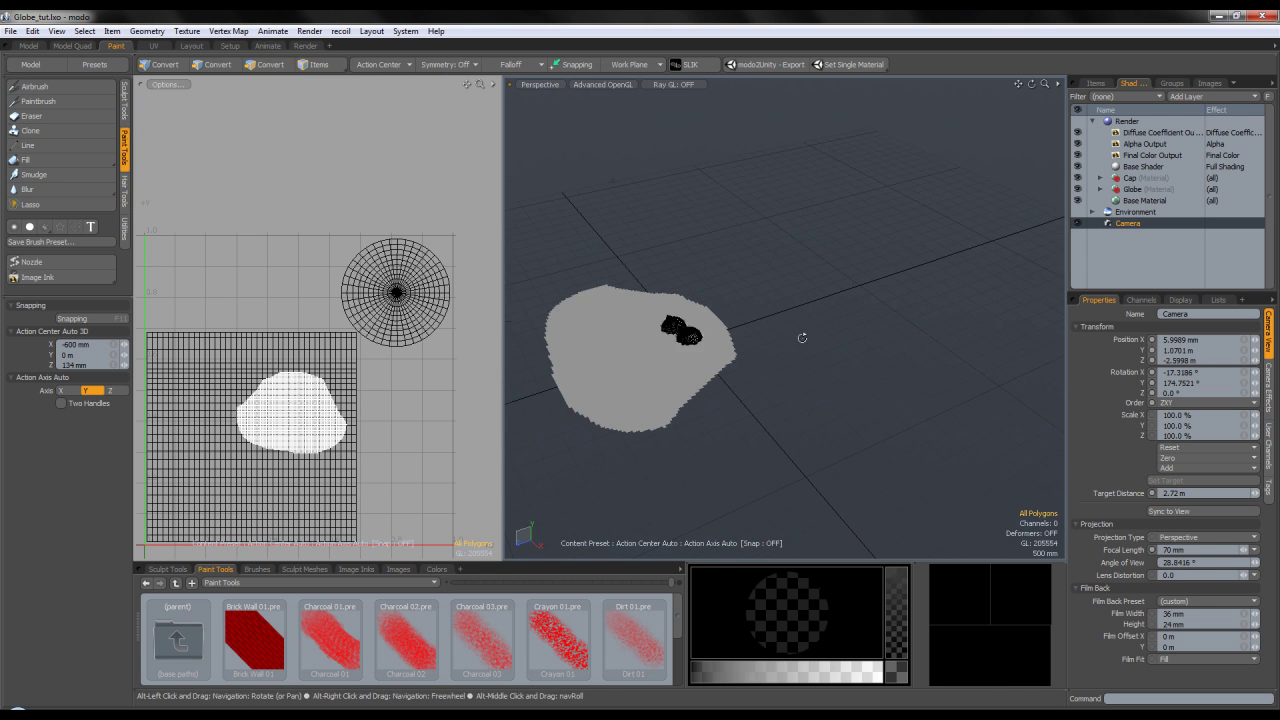
scroll(797, 339, up, 5)
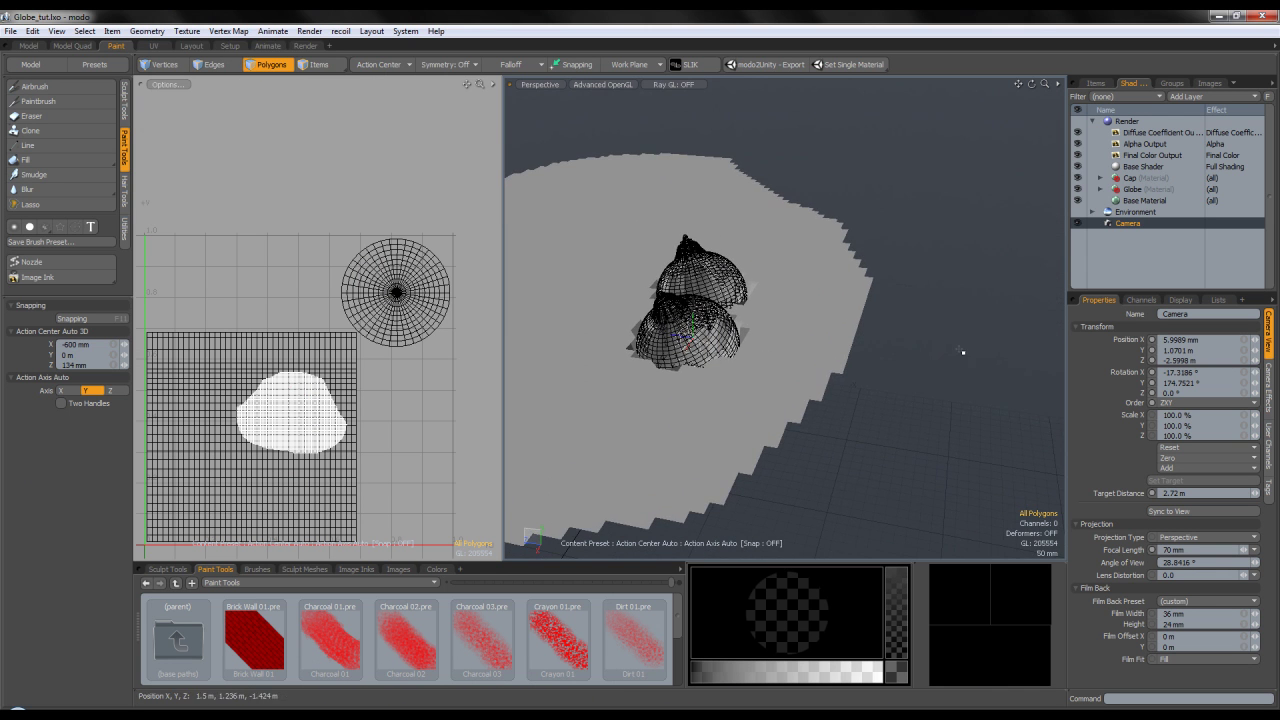
click(1096, 83)
click(1164, 155)
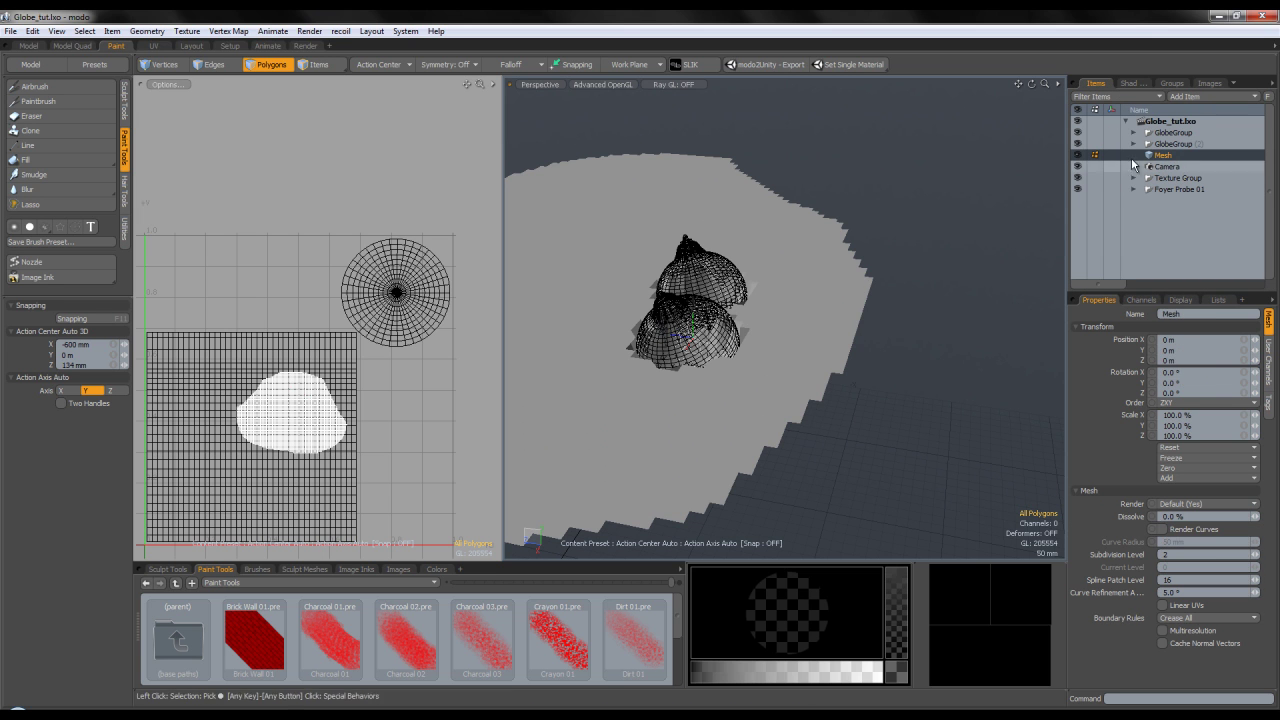
click(1163, 630)
click(661, 176)
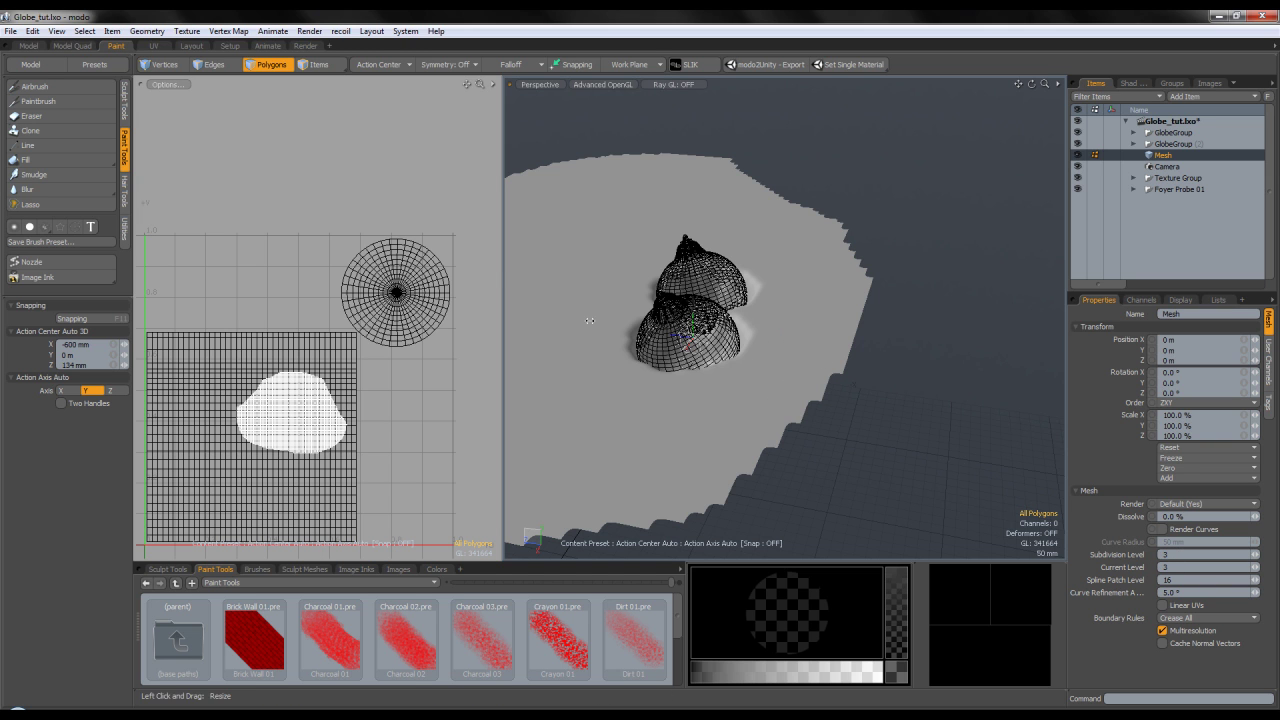
Widen the 3D view and activate the Push sculpt tool with a smooth brush using the Smooth shape preset
drag(503, 265, 313, 263)
click(123, 92)
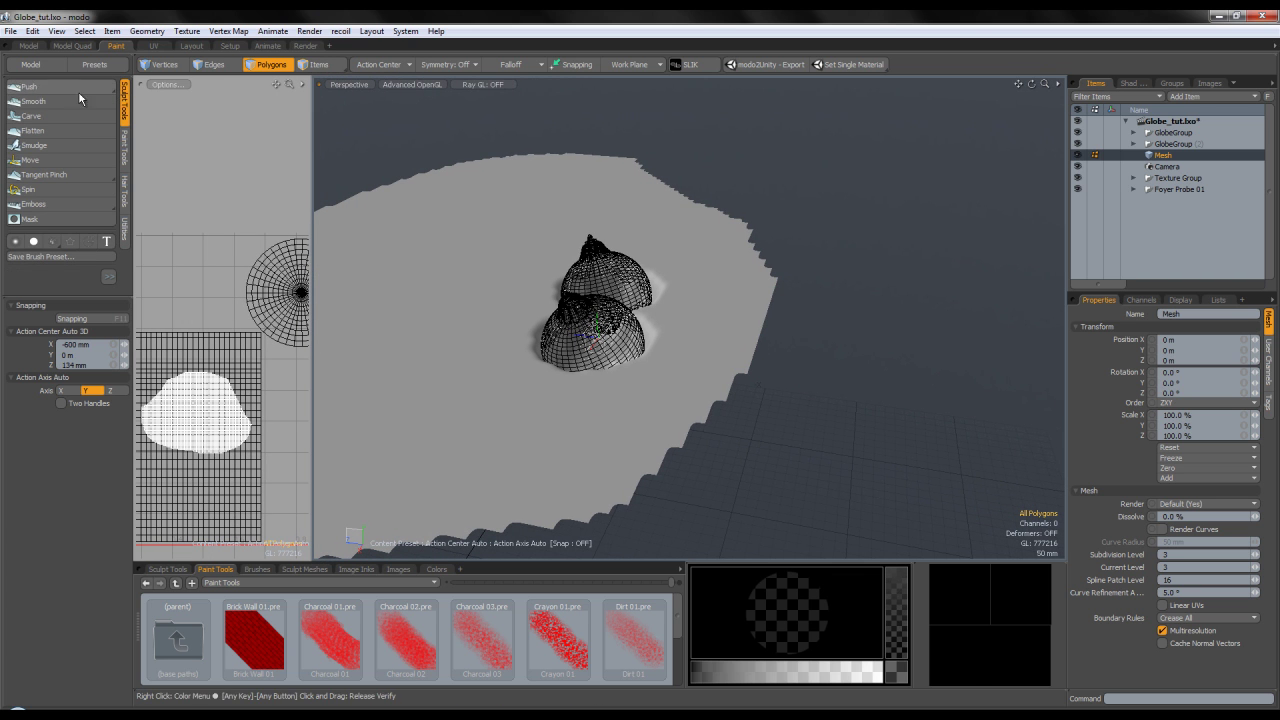
click(90, 87)
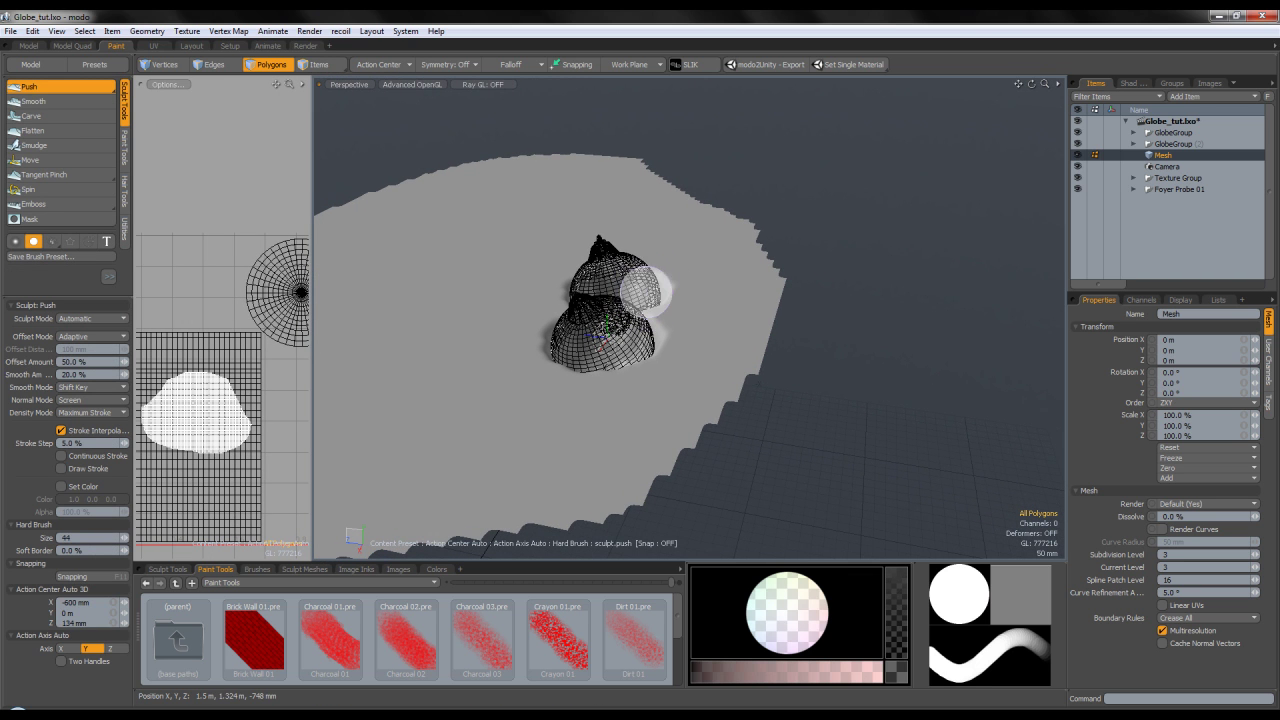
key(shift)
shift+right_drag(612, 287, 630, 287)
alt+drag(608, 288, 689, 326)
ctrl+alt+drag(520, 326, 565, 326)
click(124, 555)
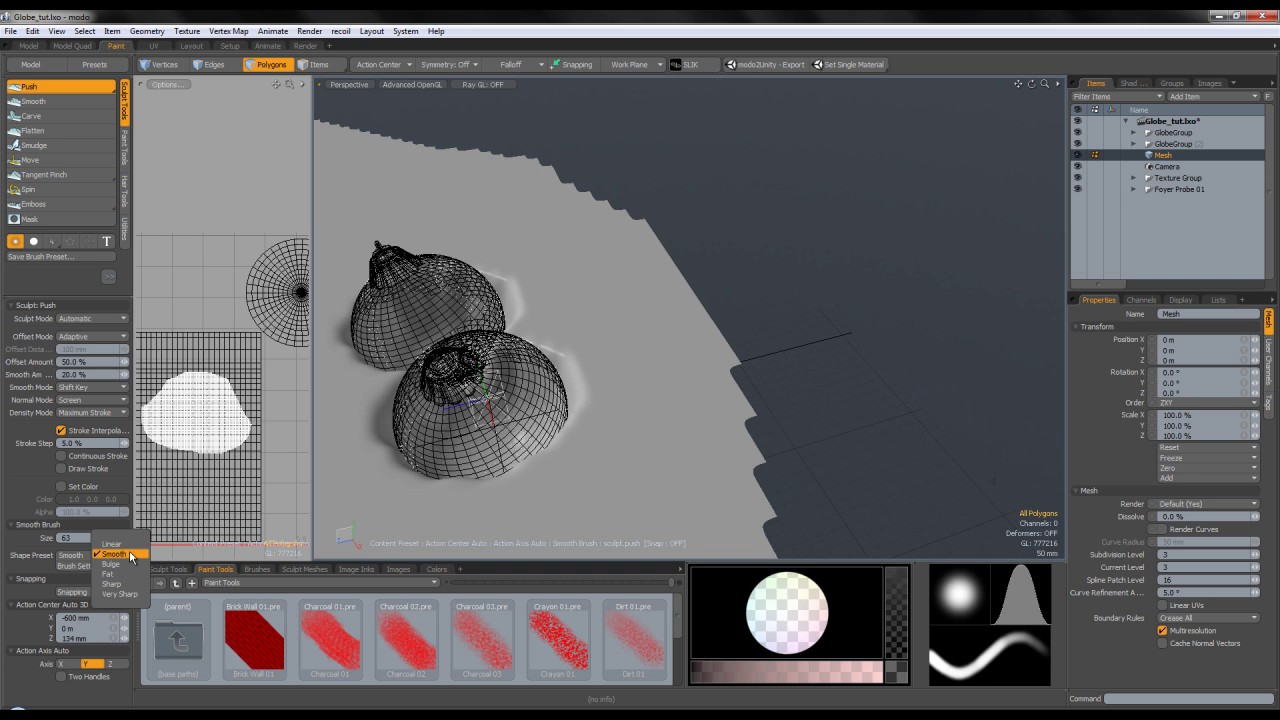
click(131, 554)
Add a tablet nozzle to the Push brush so that pen pressure controls its strength
alt+shift+drag(525, 345, 590, 345)
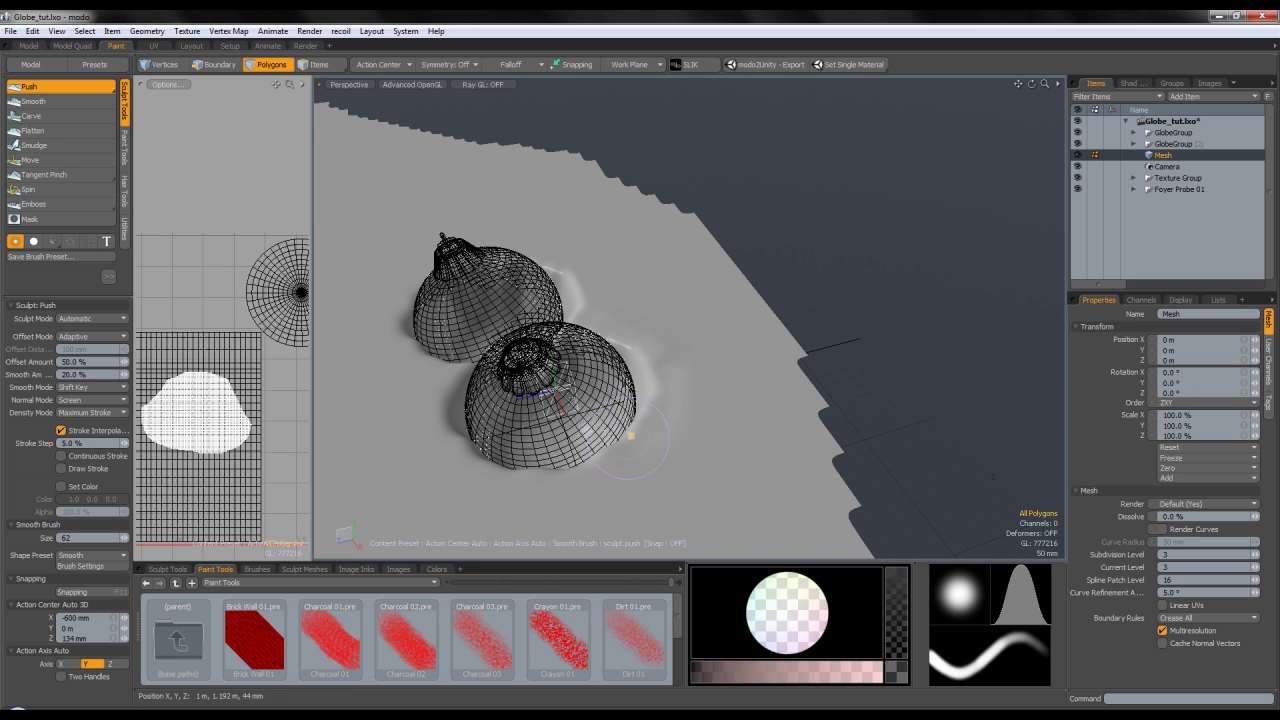
alt+drag(653, 389, 557, 366)
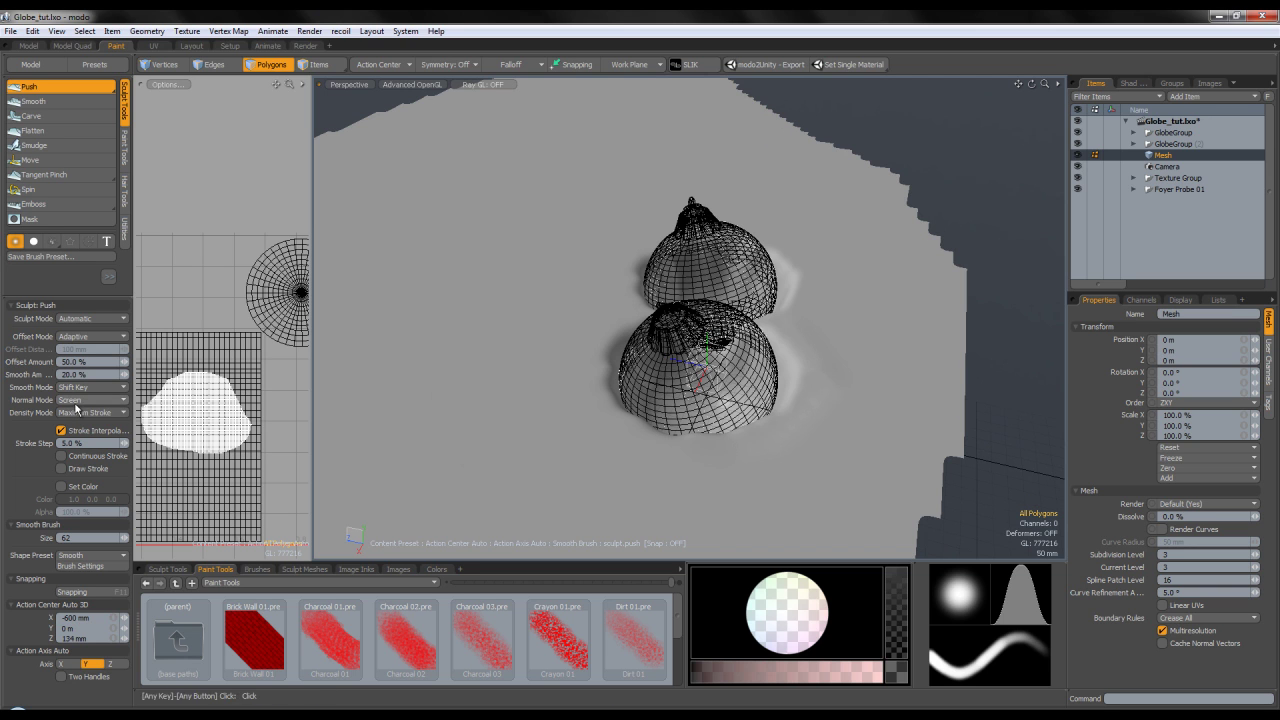
click(108, 276)
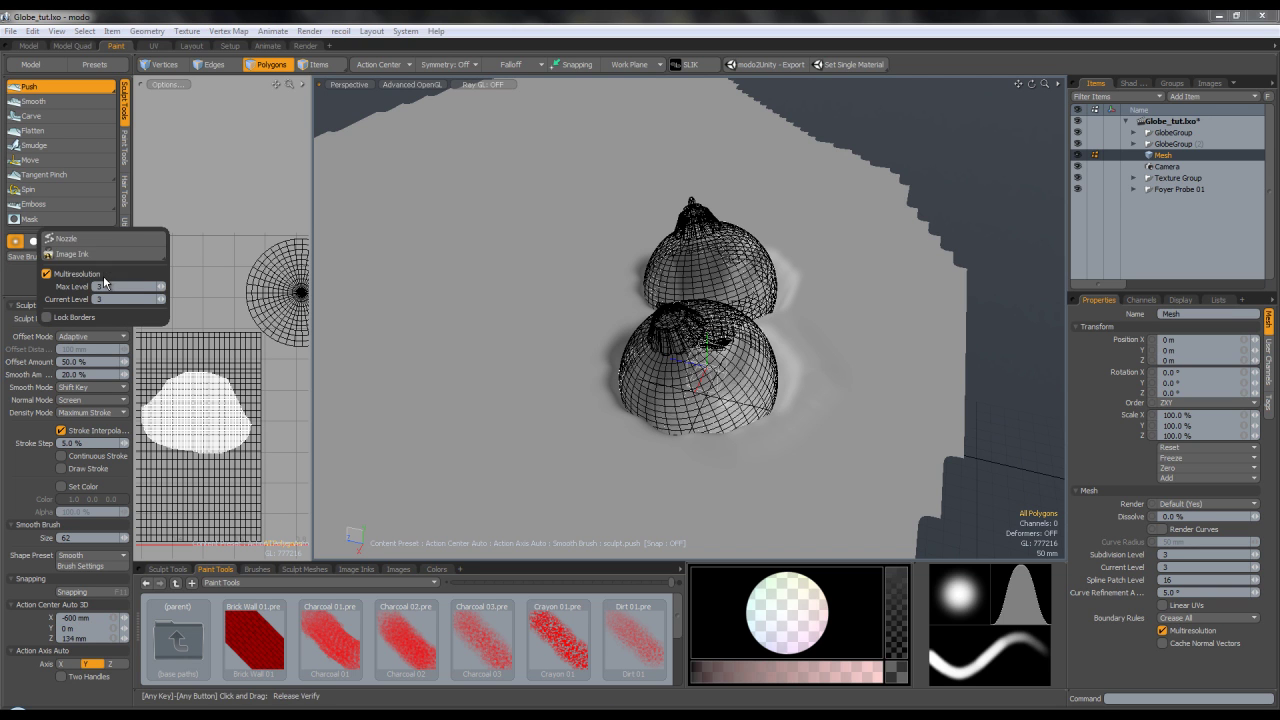
click(73, 240)
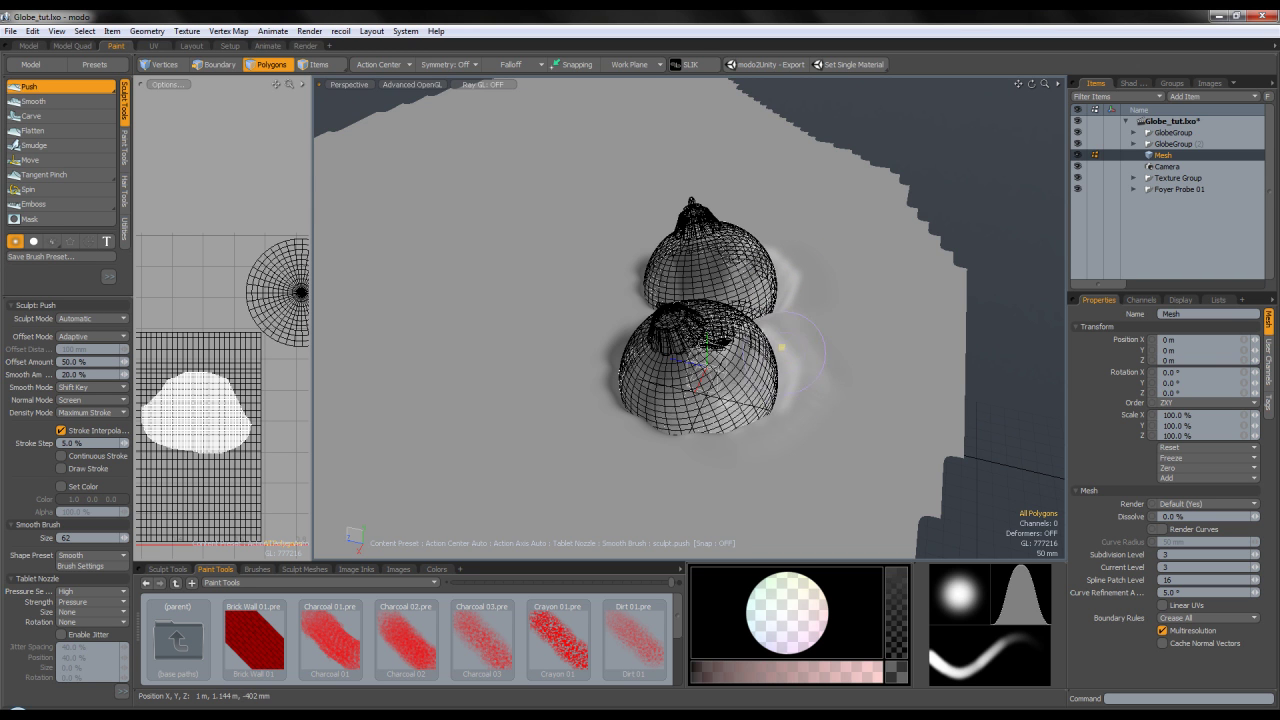
alt+drag(783, 381, 703, 363)
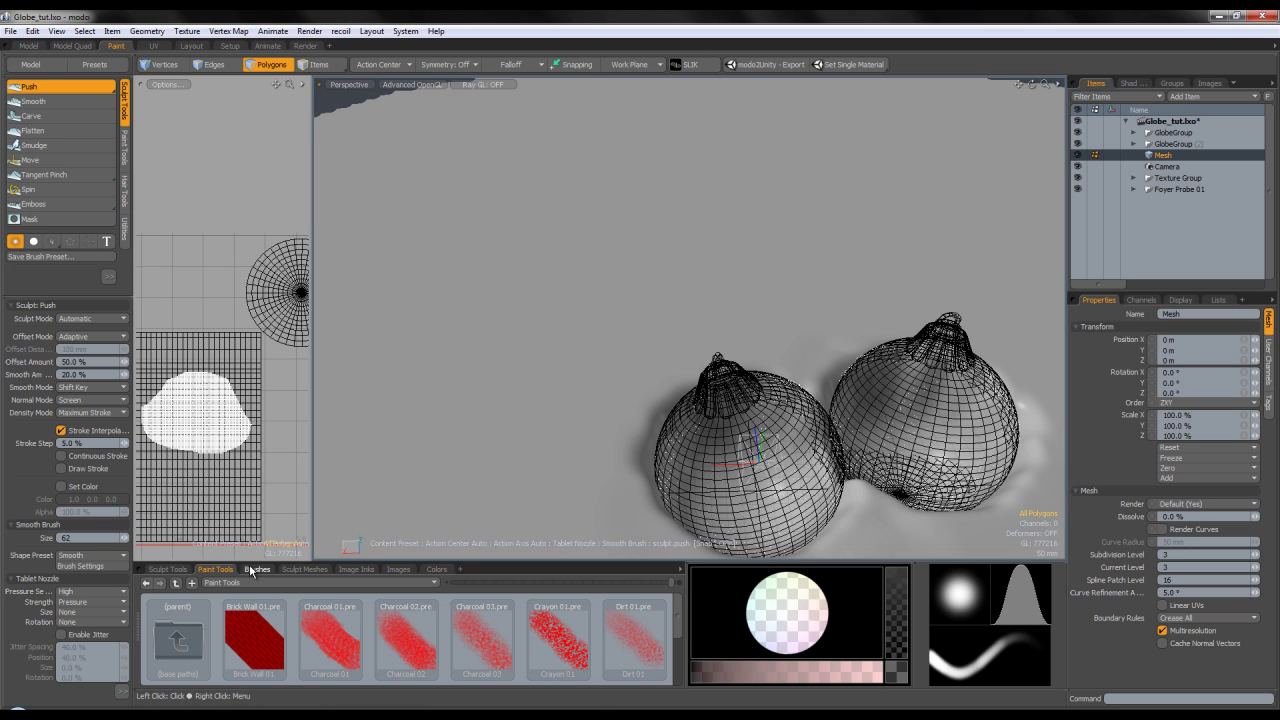
Try to load the blue color preset and a picked color, and bring up the sculpt tool presets
click(436, 569)
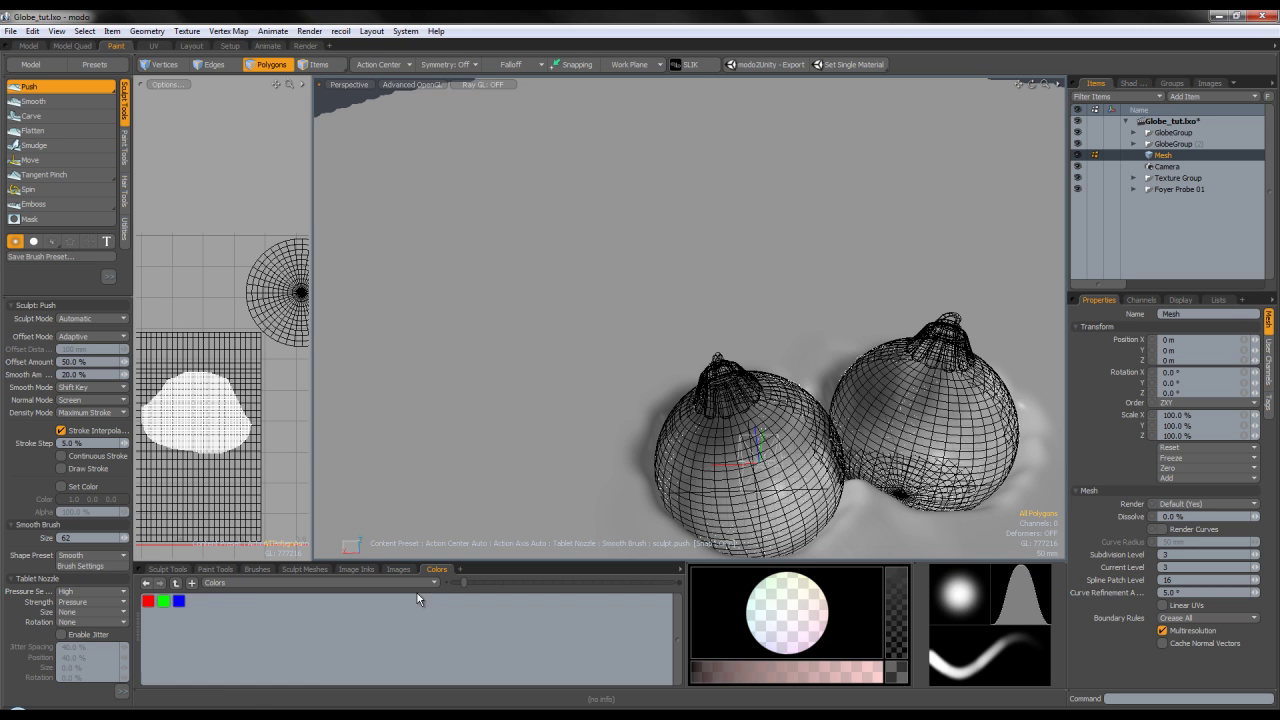
click(180, 602)
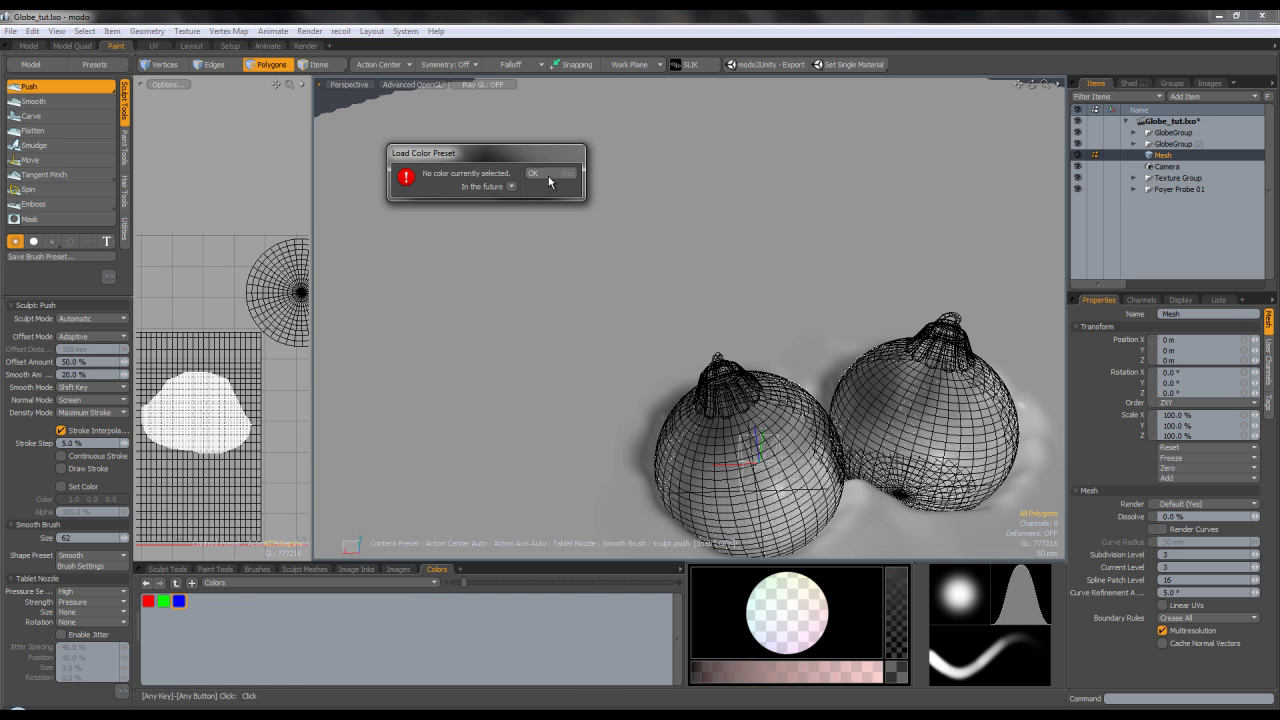
click(549, 174)
click(171, 570)
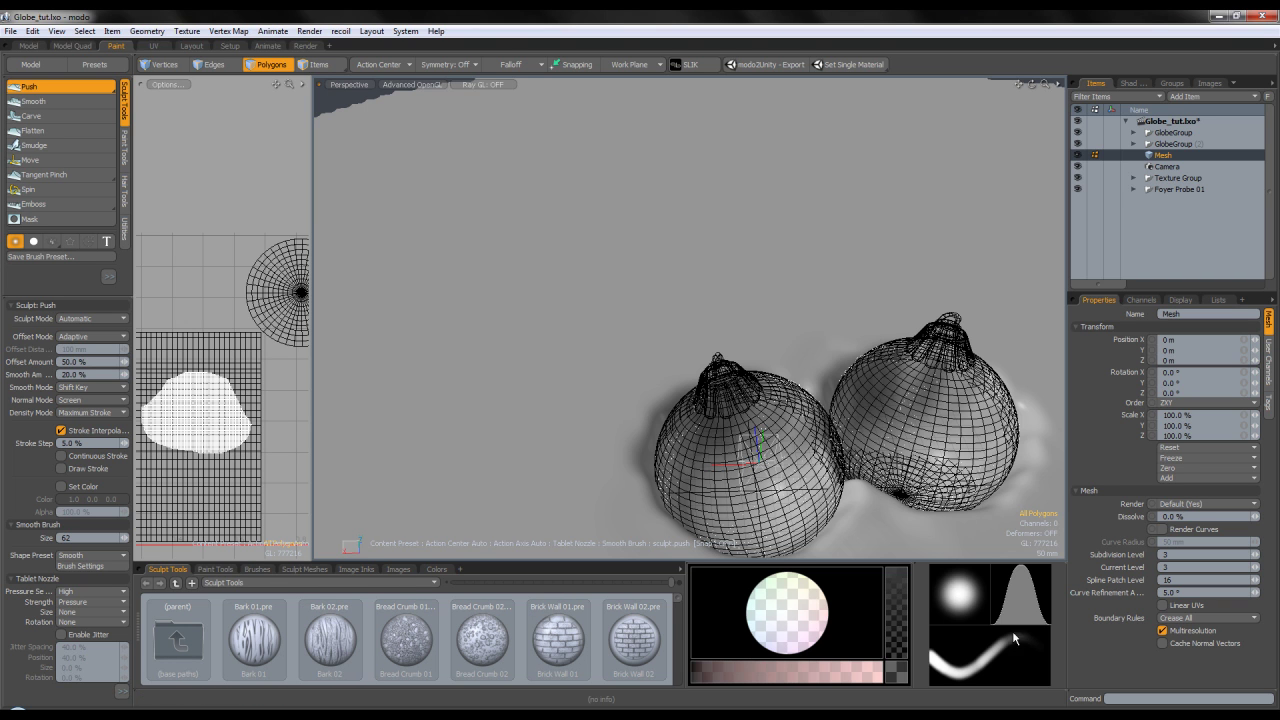
click(912, 672)
click(549, 174)
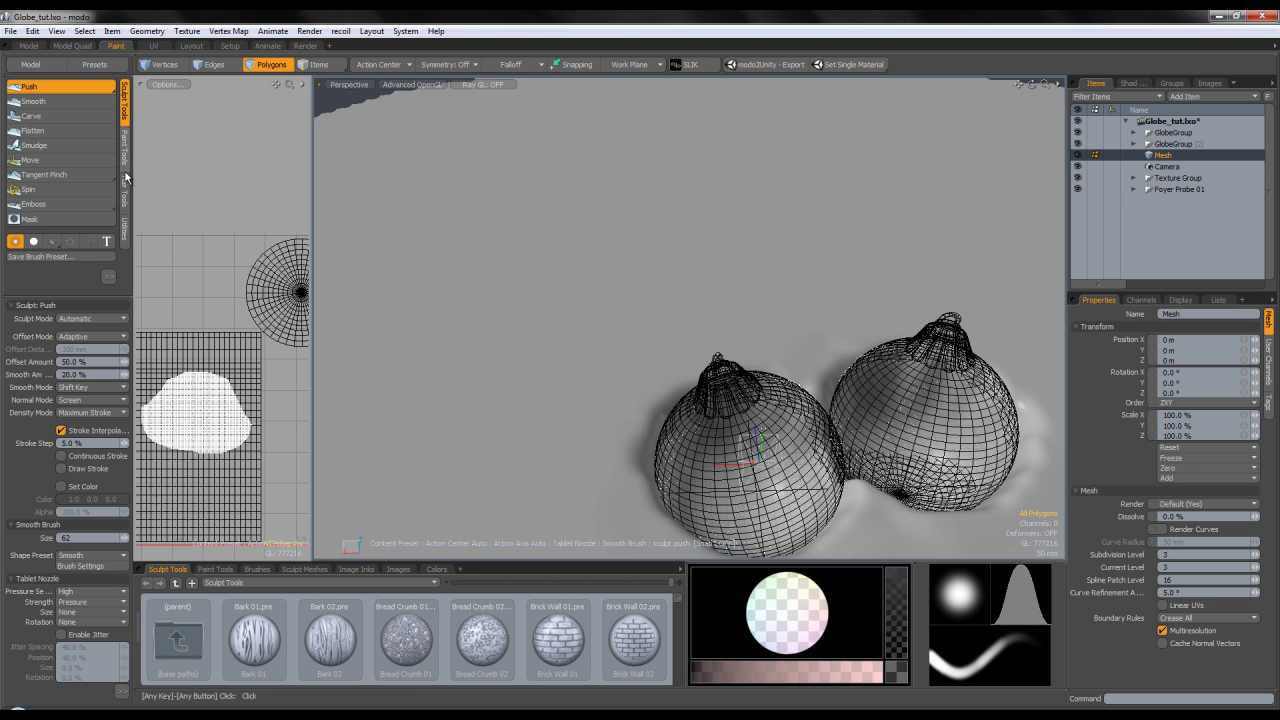
Sculpt soft unevenness into the ground around the base of both ornaments with the Push tool, varying the brush size
right_drag(628, 331, 746, 382)
mouse_move(746, 382)
alt+shift+mouse_down()
mouse_move(595, 252)
mouse_move(714, 386)
alt+shift+mouse_up()
scroll(595, 252, down, 2)
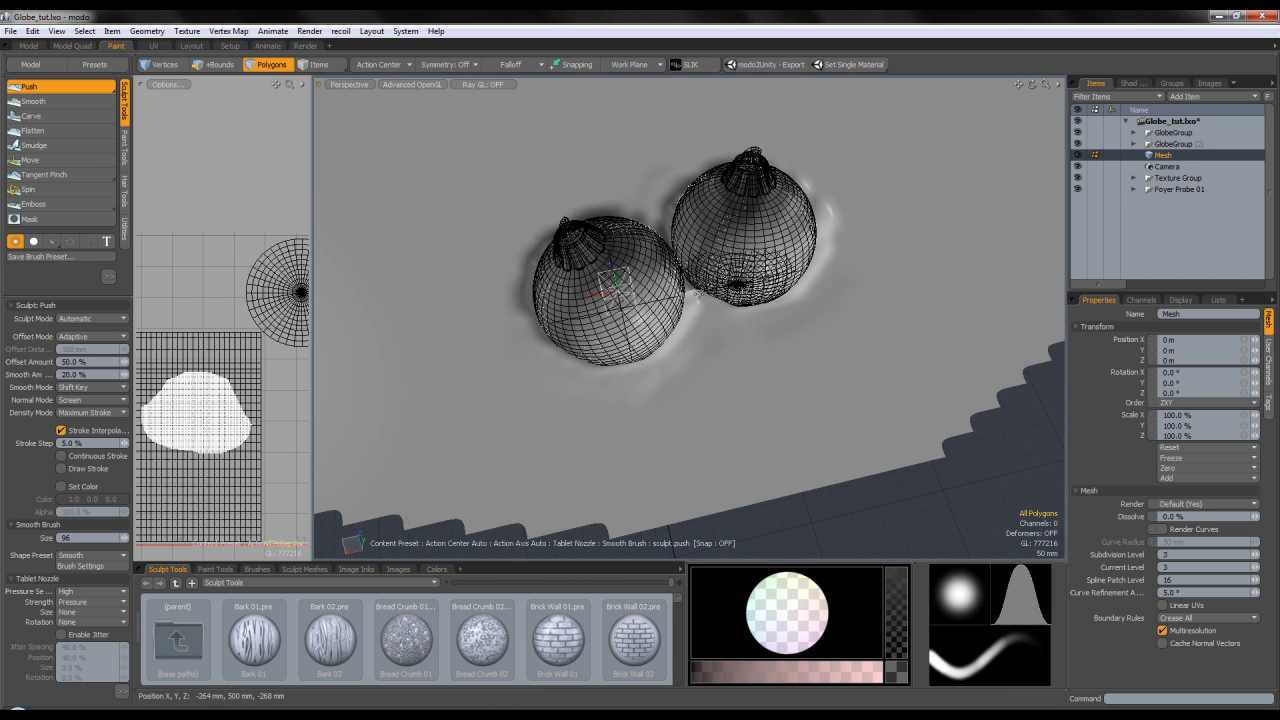
alt+drag(616, 370, 700, 338)
right_drag(700, 338, 702, 347)
Build a broad soft mound in the ground on the outer side of the second ornament with a larger Push brush
scroll(695, 318, up, 5)
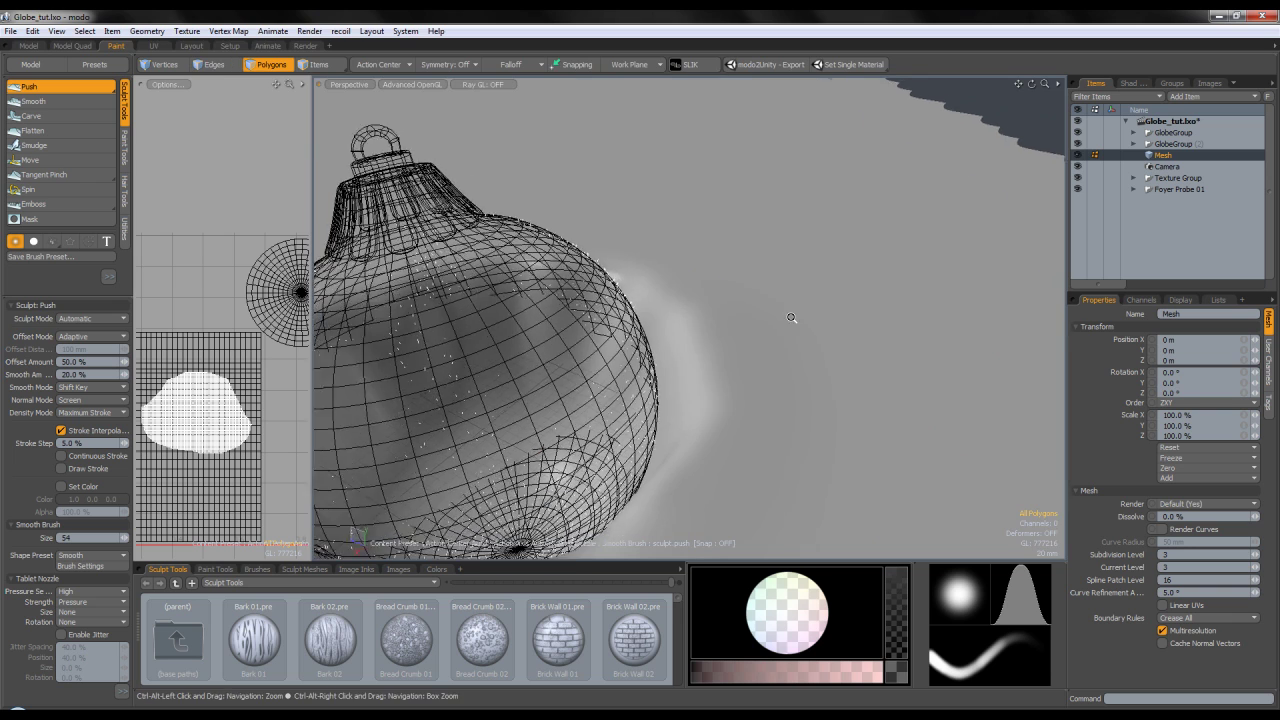
right_drag(682, 320, 622, 266)
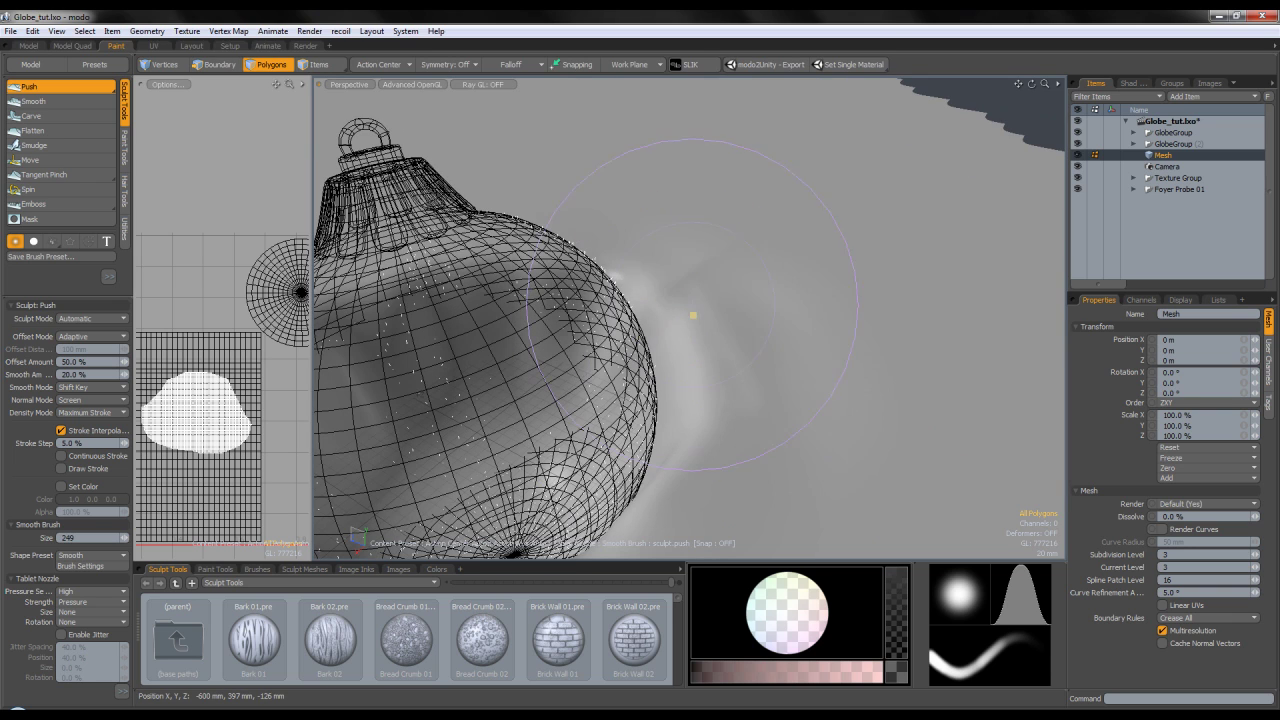
mouse_move(622, 266)
alt+mouse_down()
mouse_move(645, 262)
mouse_move(585, 270)
mouse_move(580, 332)
mouse_move(597, 354)
alt+mouse_up()
scroll(645, 262, down, 4)
right_drag(604, 306, 540, 308)
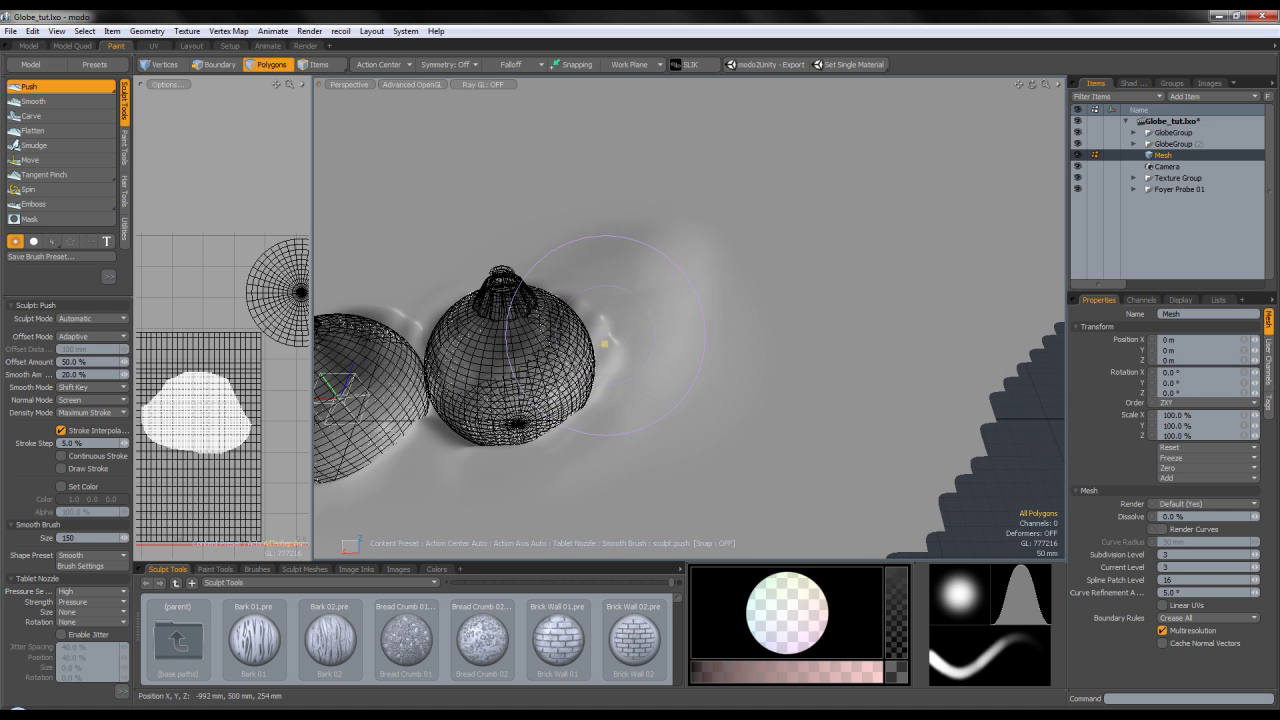
Push a narrow ridge into the ground running back from the gap between the ornaments and sharpen it with Tangent Pinch
alt+shift+drag(660, 286, 907, 314)
right_drag(706, 351, 666, 351)
drag(684, 326, 654, 285)
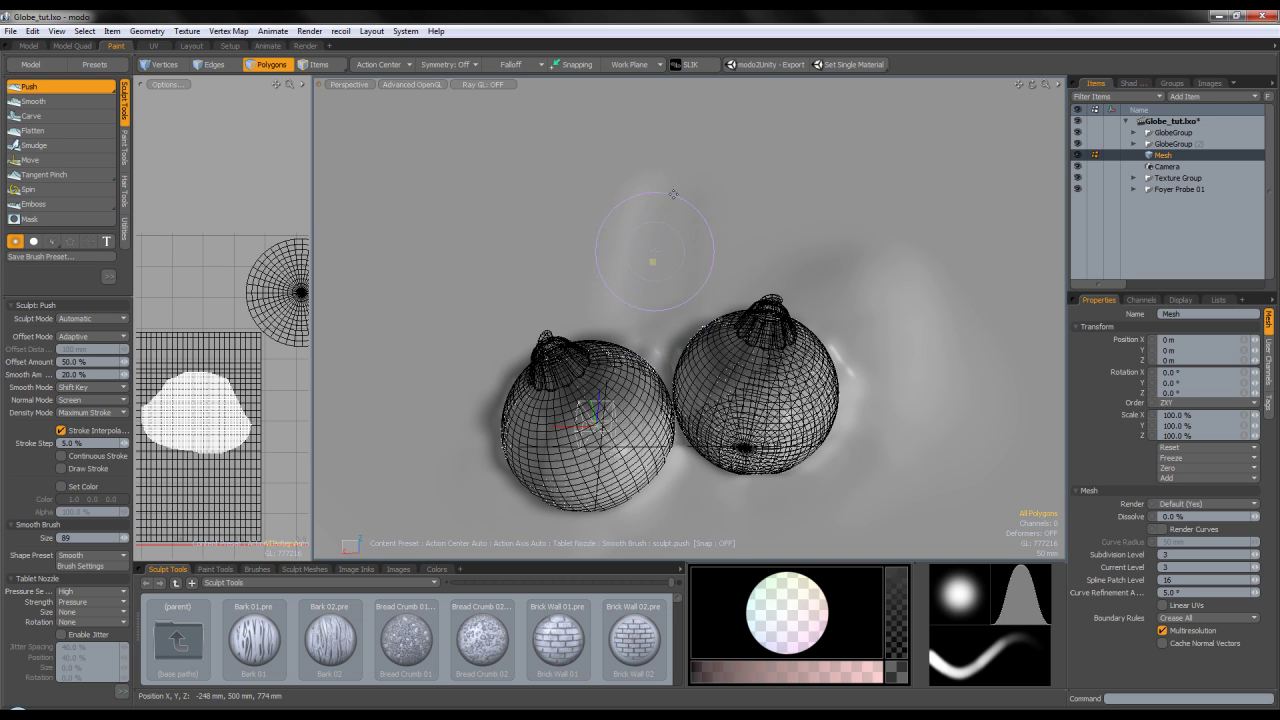
right_drag(663, 185, 640, 185)
drag(653, 190, 657, 307)
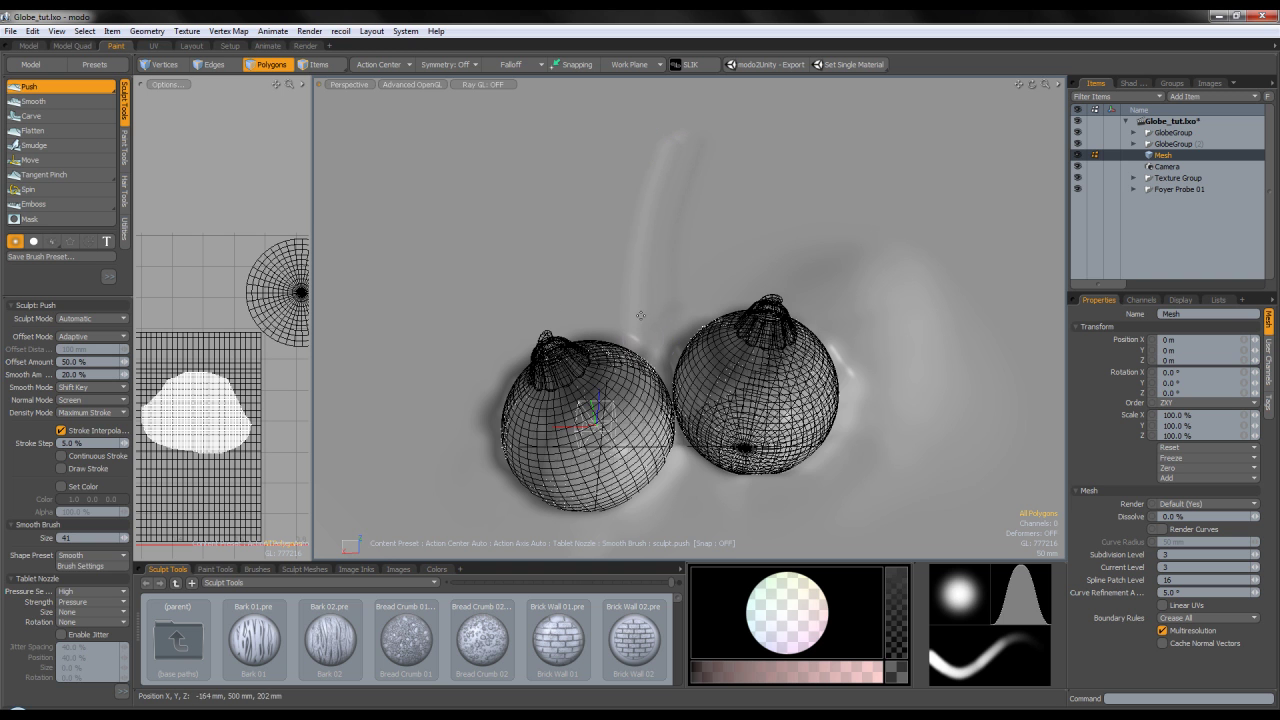
click(48, 174)
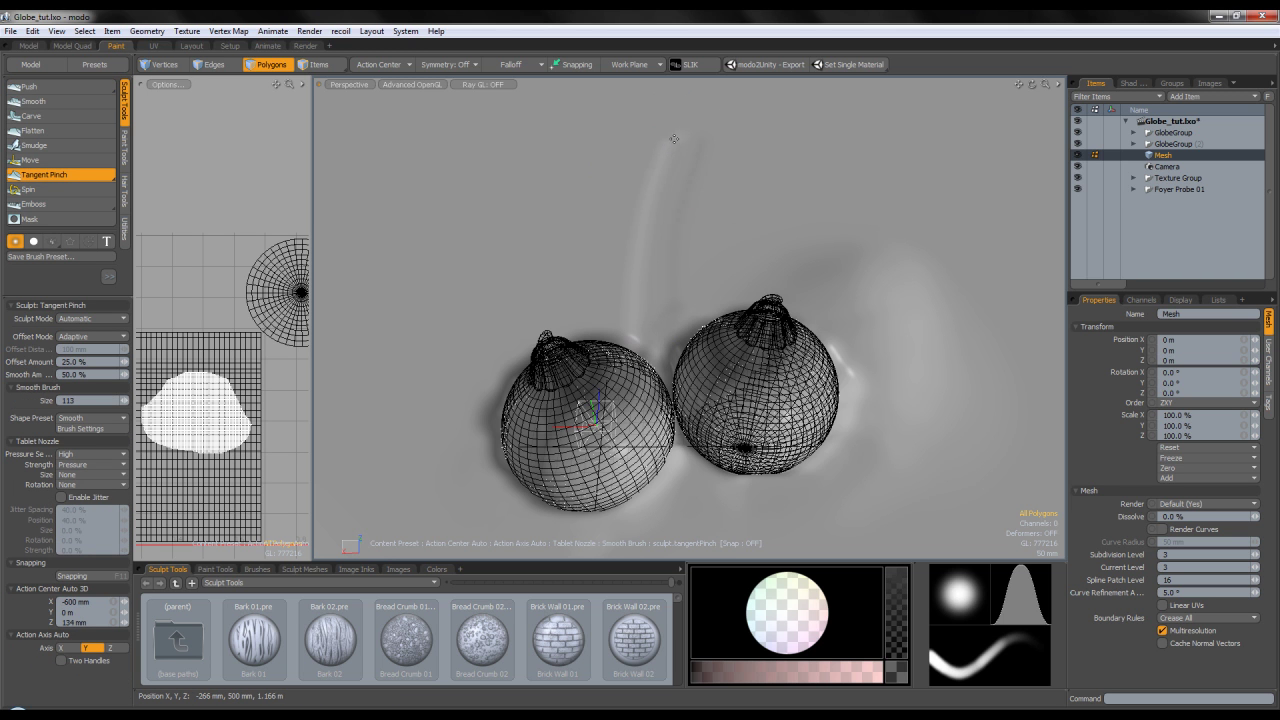
mouse_move(655, 340)
alt+mouse_down()
mouse_move(571, 206)
mouse_move(915, 305)
mouse_move(620, 260)
alt+mouse_up()
Pull the far stretch of the ridge behind the ornaments up into a hill with the Move sculpt tool
click(33, 160)
alt+shift+drag(692, 317, 655, 317)
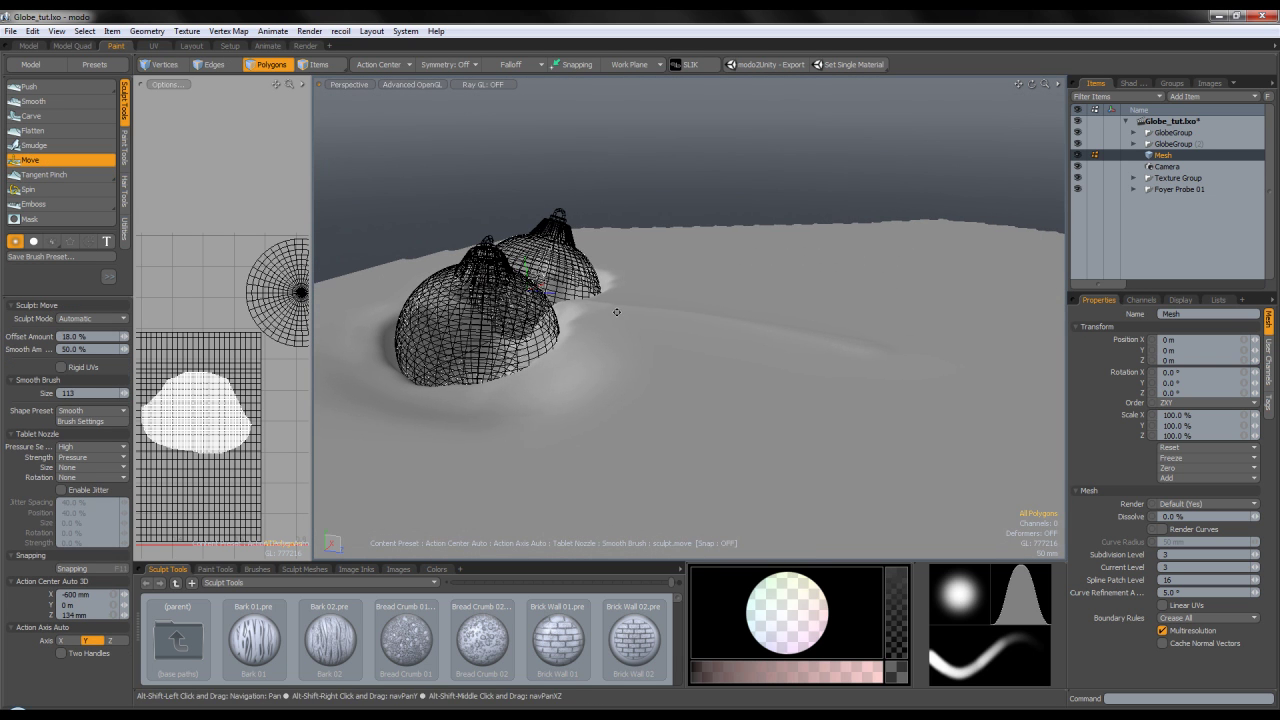
right_drag(655, 318, 650, 313)
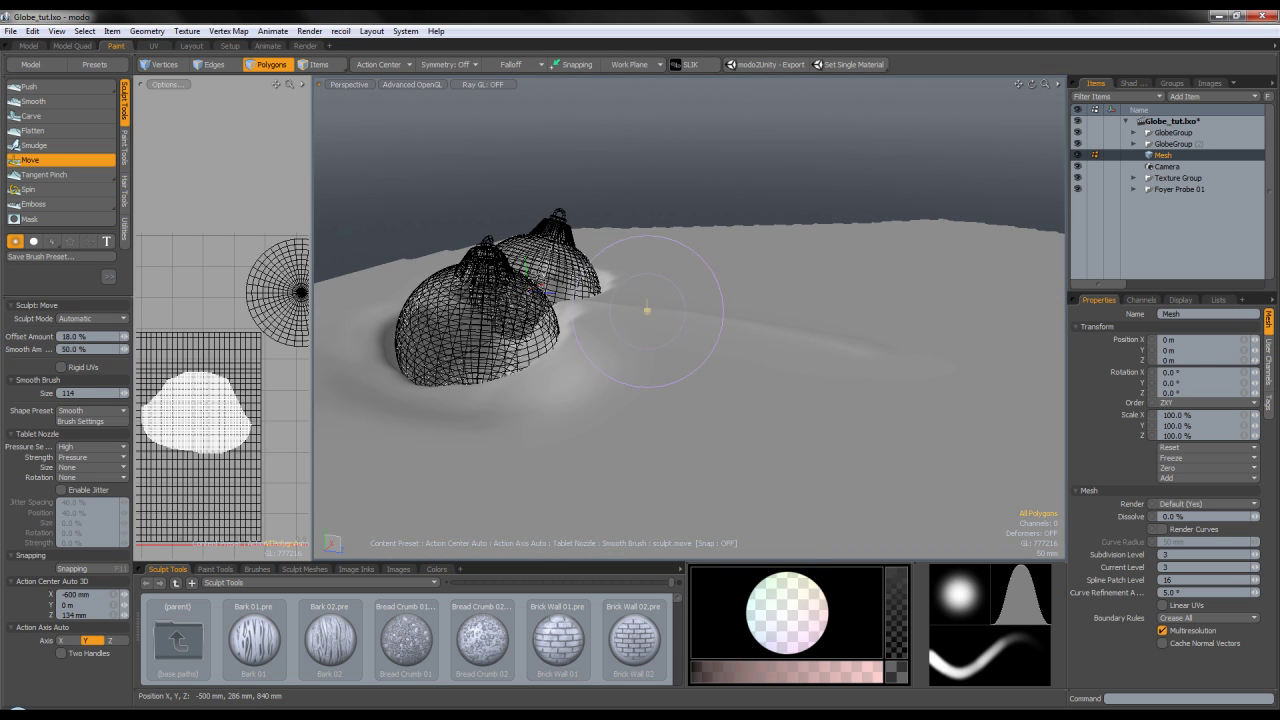
drag(712, 322, 700, 217)
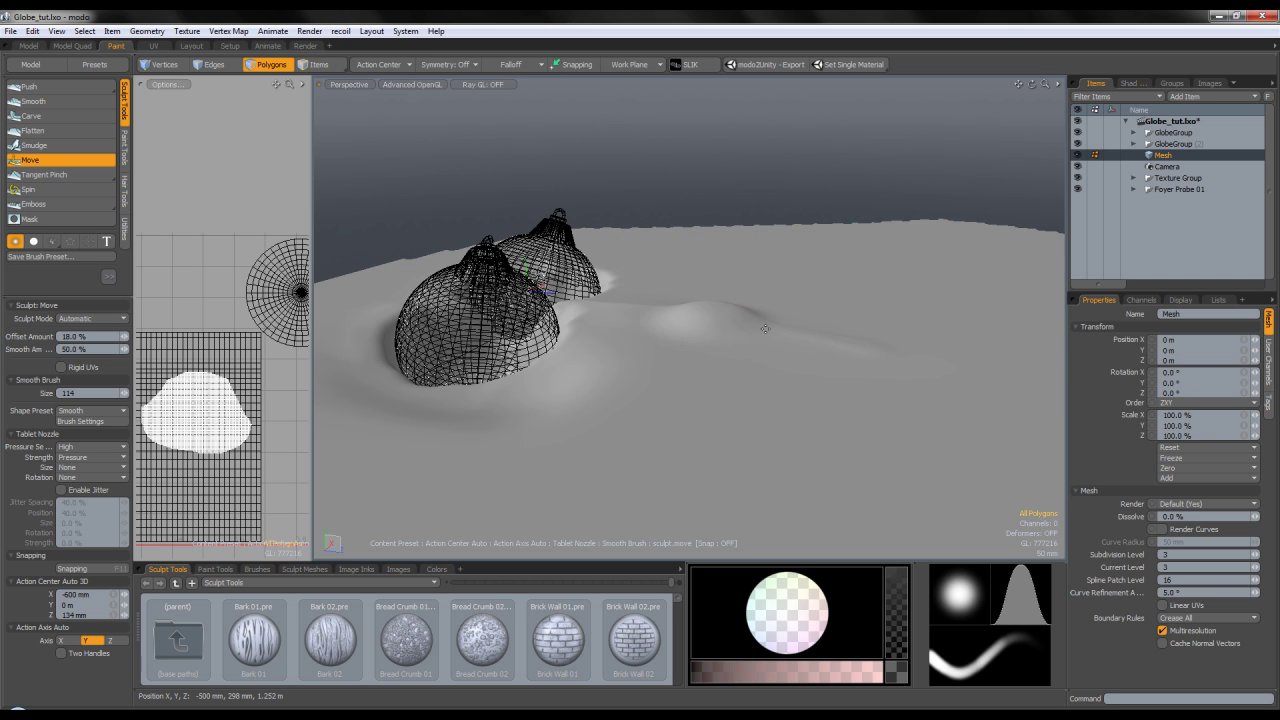
drag(762, 322, 766, 214)
mouse_move(786, 318)
alt+mouse_down()
mouse_move(623, 278)
mouse_move(700, 294)
mouse_move(709, 284)
alt+mouse_up()
right_drag(714, 286, 662, 274)
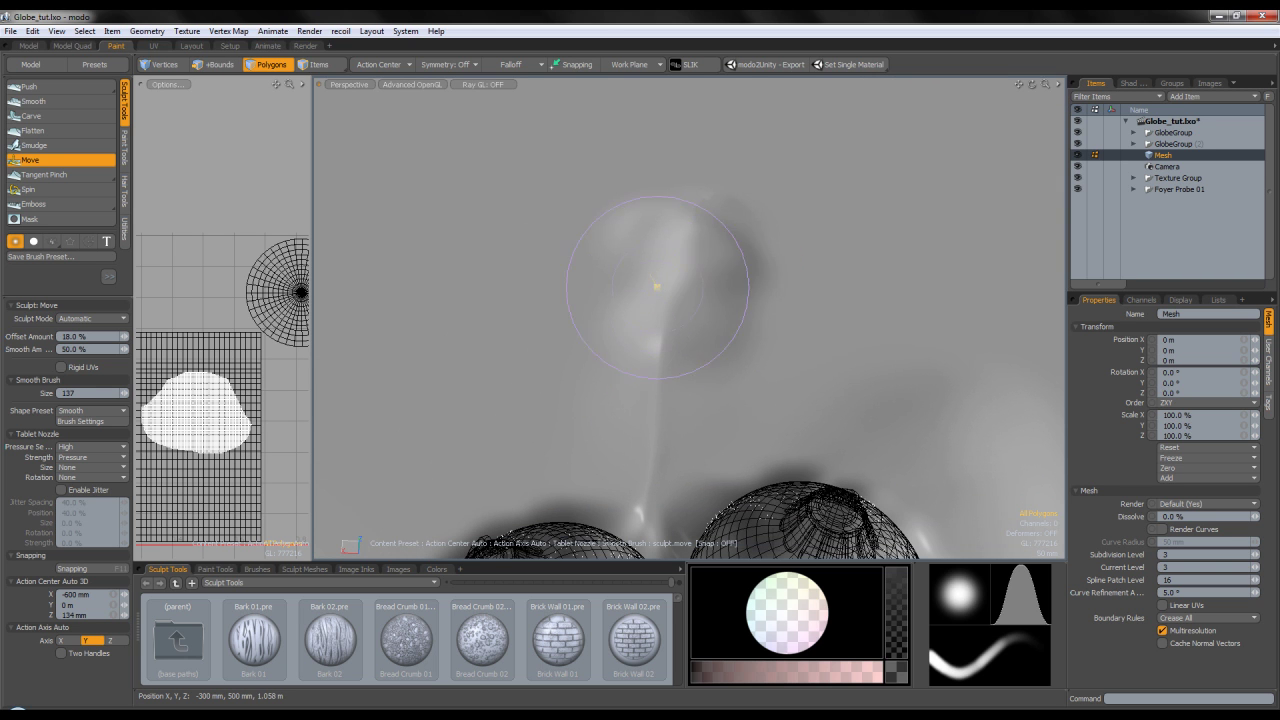
alt+drag(740, 270, 673, 285)
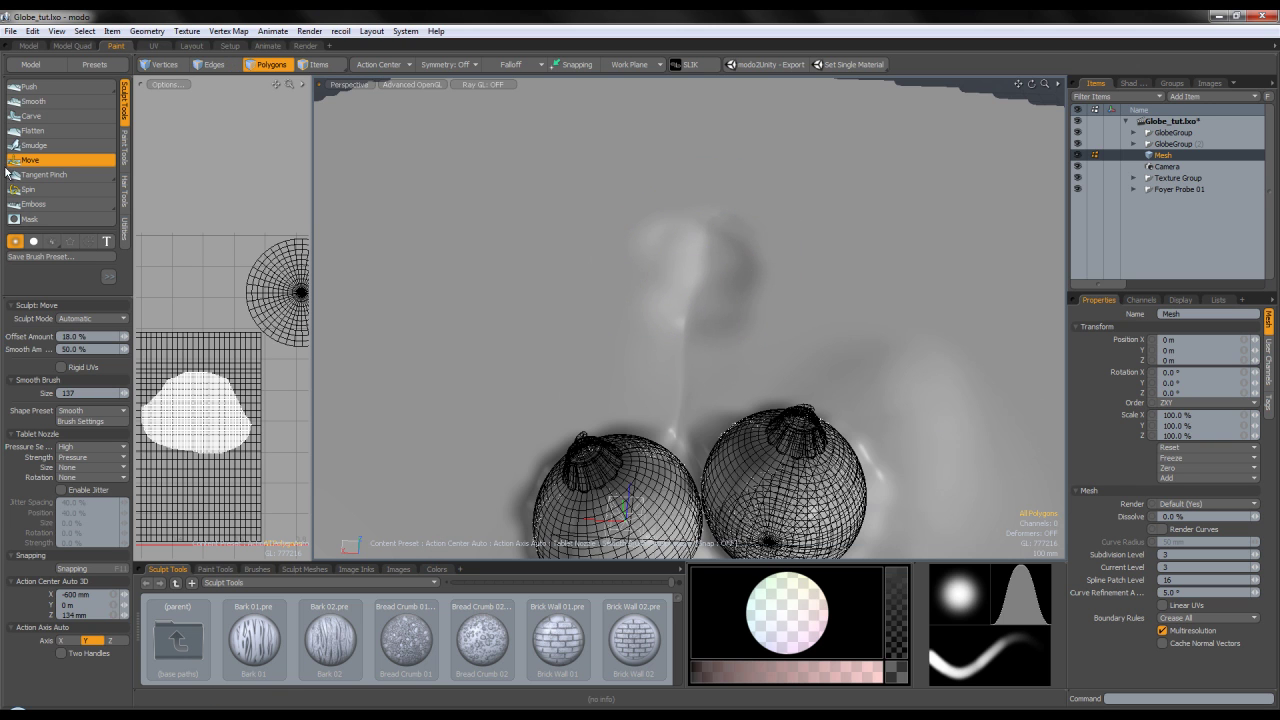
Reshape the hill behind the ornaments with Push strokes, using a brush of about size 47 and a broader one of about 138
click(30, 87)
drag(660, 320, 708, 218)
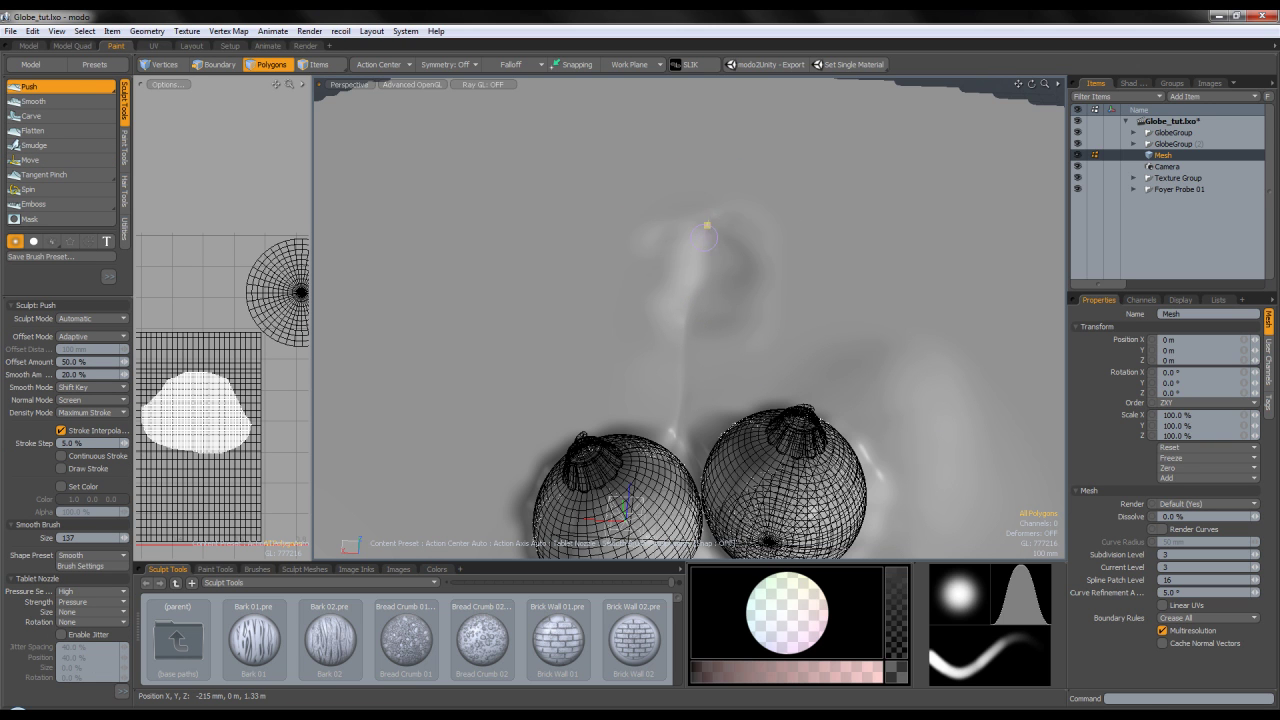
mouse_move(707, 241)
right_down()
mouse_move(773, 241)
mouse_move(705, 257)
right_up()
drag(727, 274, 730, 235)
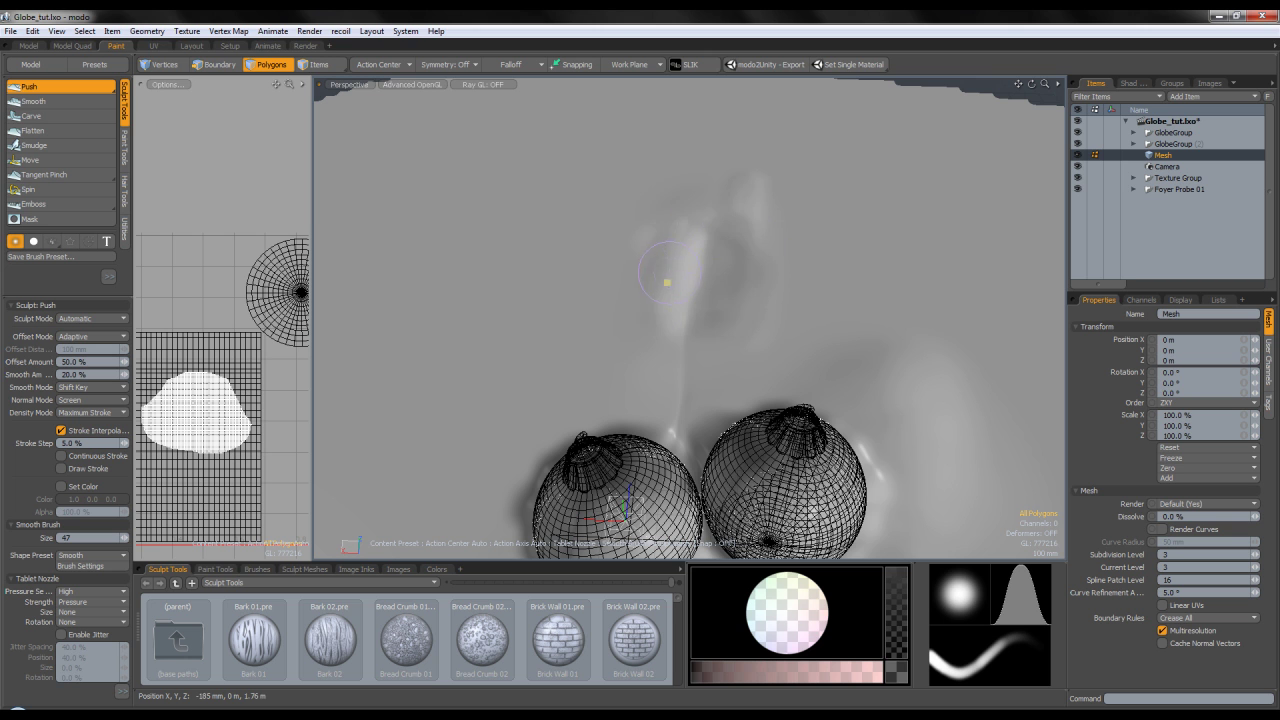
right_drag(690, 295, 780, 295)
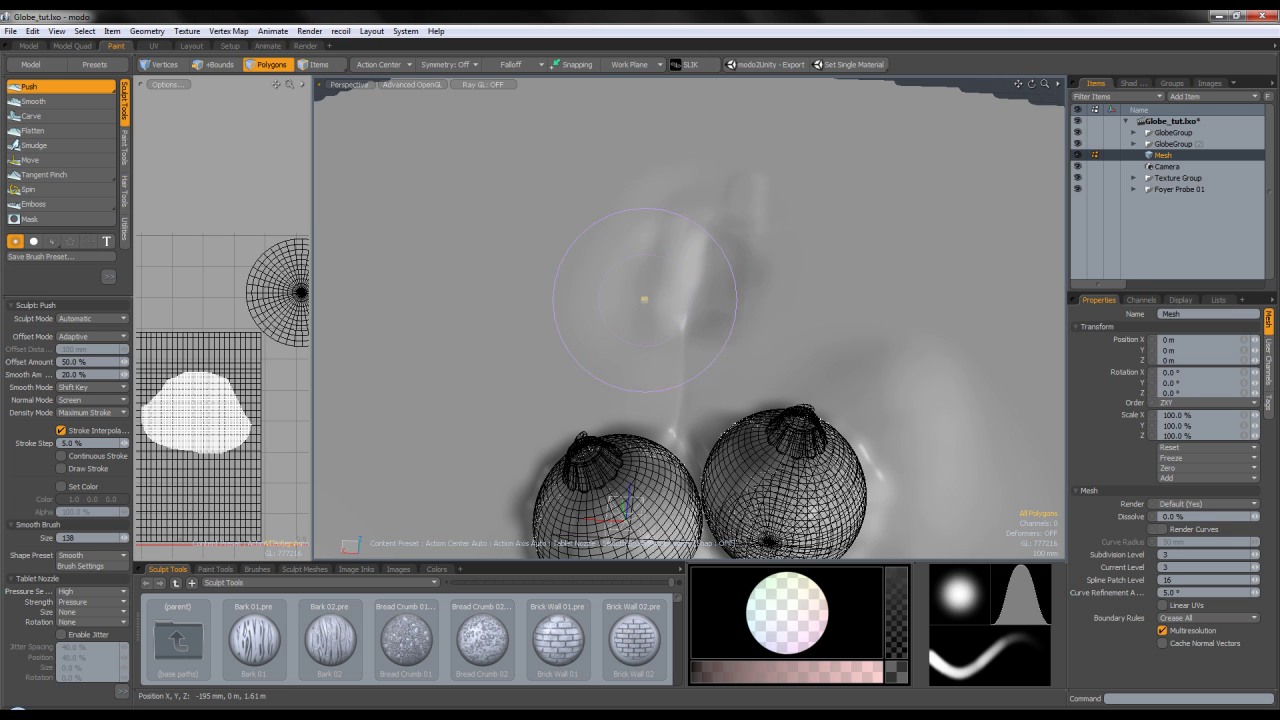
Refine the ground close around the first ornament with a Push brush of about size 83
mouse_move(707, 298)
alt+mouse_down()
mouse_move(697, 214)
mouse_move(704, 259)
mouse_move(674, 234)
mouse_move(700, 320)
alt+mouse_up()
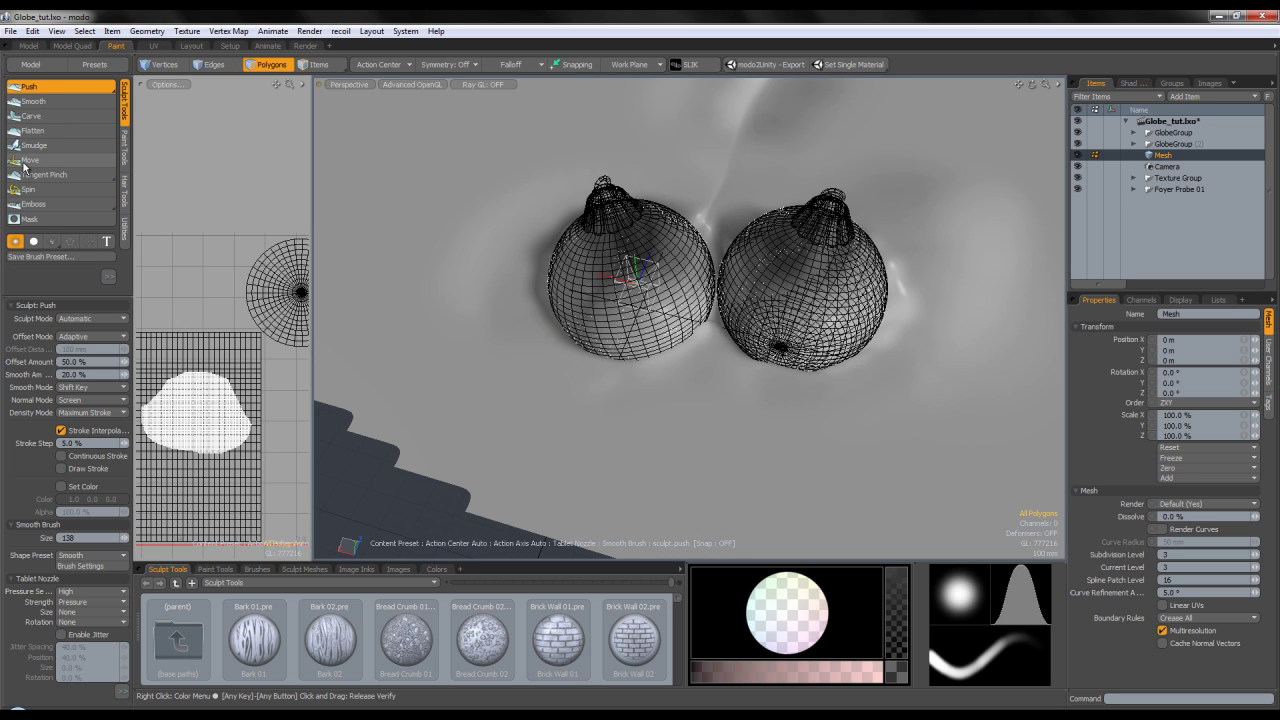
drag(560, 226, 522, 250)
right_drag(560, 245, 570, 240)
ctrl+drag(570, 236, 577, 230)
right_drag(575, 230, 540, 250)
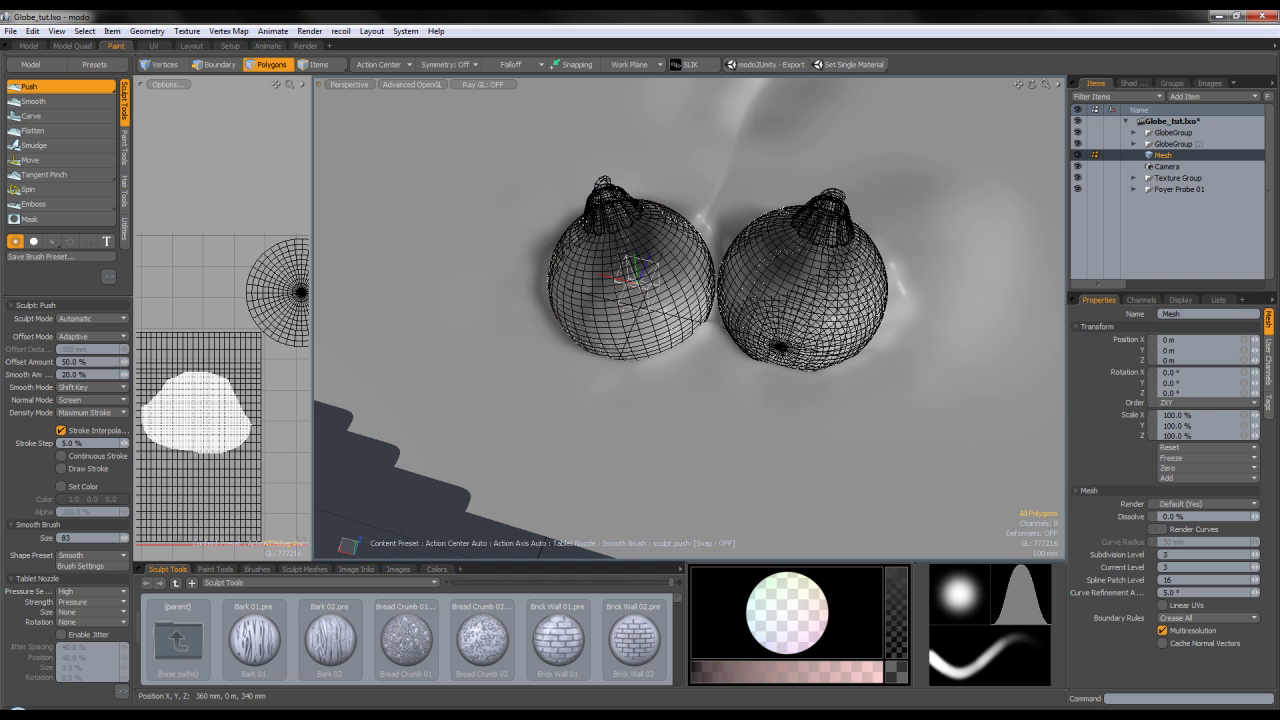
drag(640, 340, 656, 342)
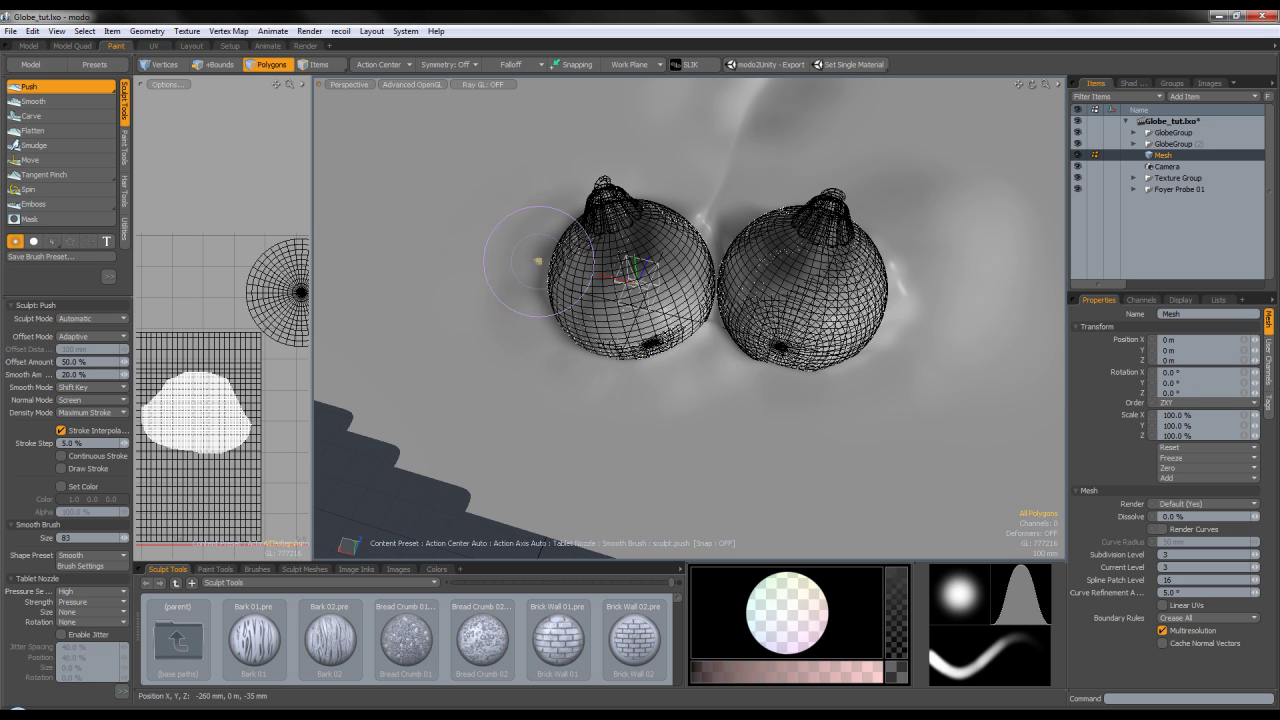
Check the sculpted ground in the render preview and in the Model layout's camera view, ending in the Render layout
click(305, 46)
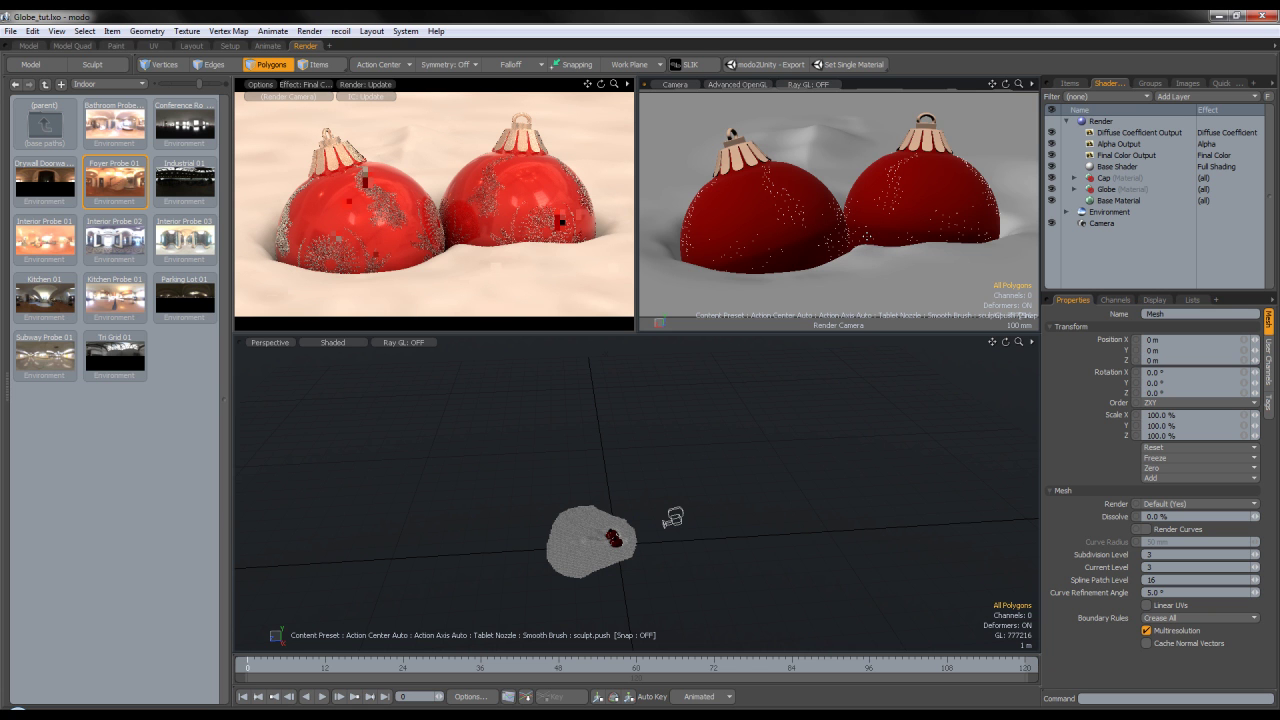
click(29, 46)
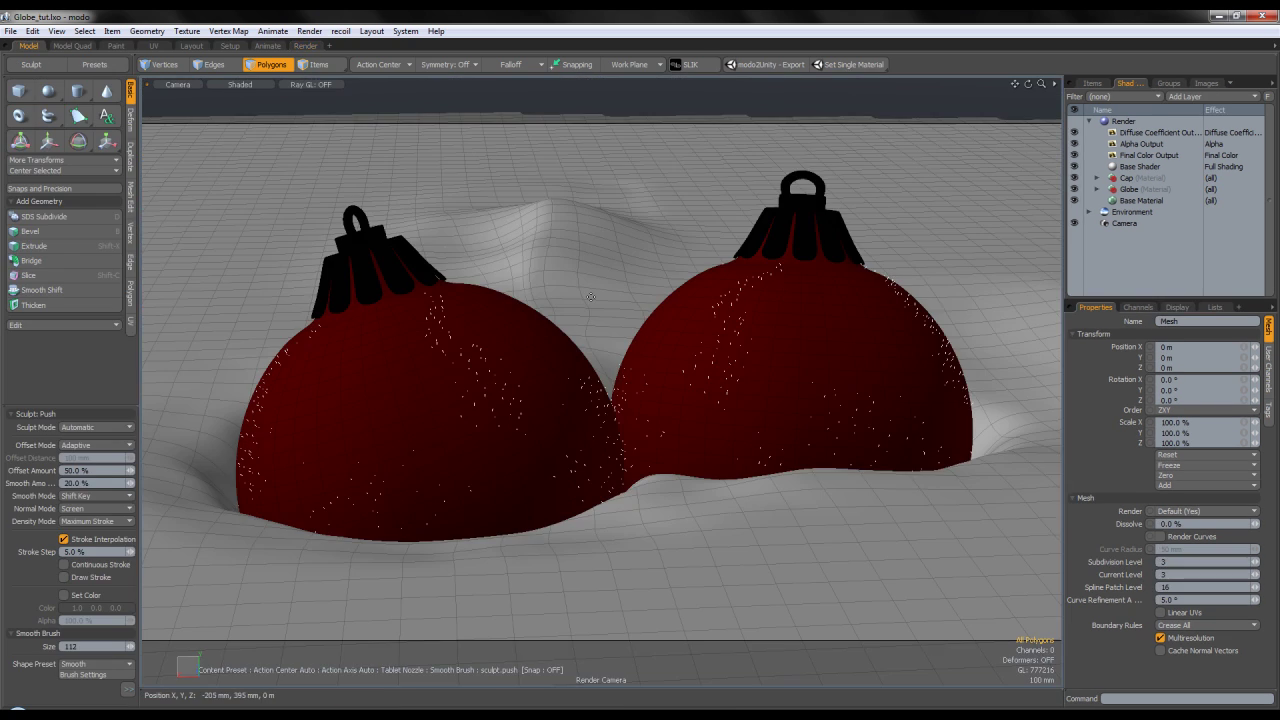
mouse_move(671, 481)
right_down()
mouse_move(700, 481)
mouse_move(706, 577)
right_up()
click(306, 46)
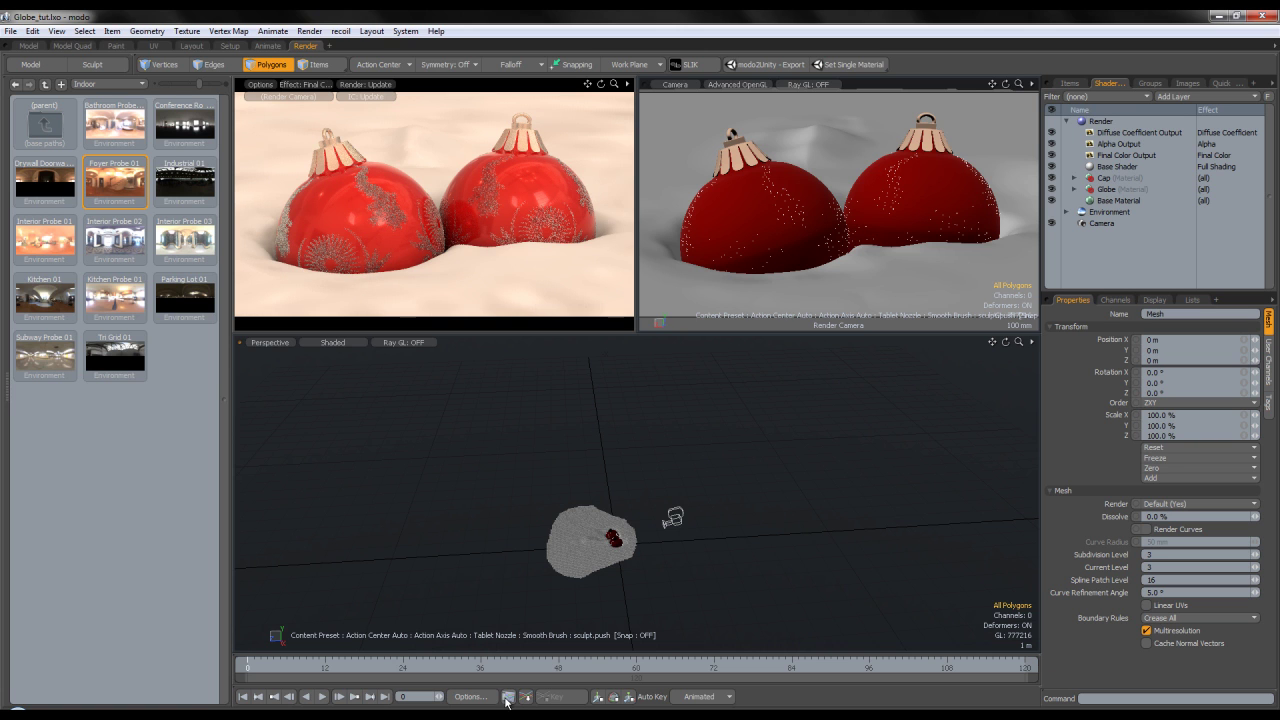
Assign a new material named Satin to the sculpted ground's polygons, leaving the ground deselected
click(1103, 179)
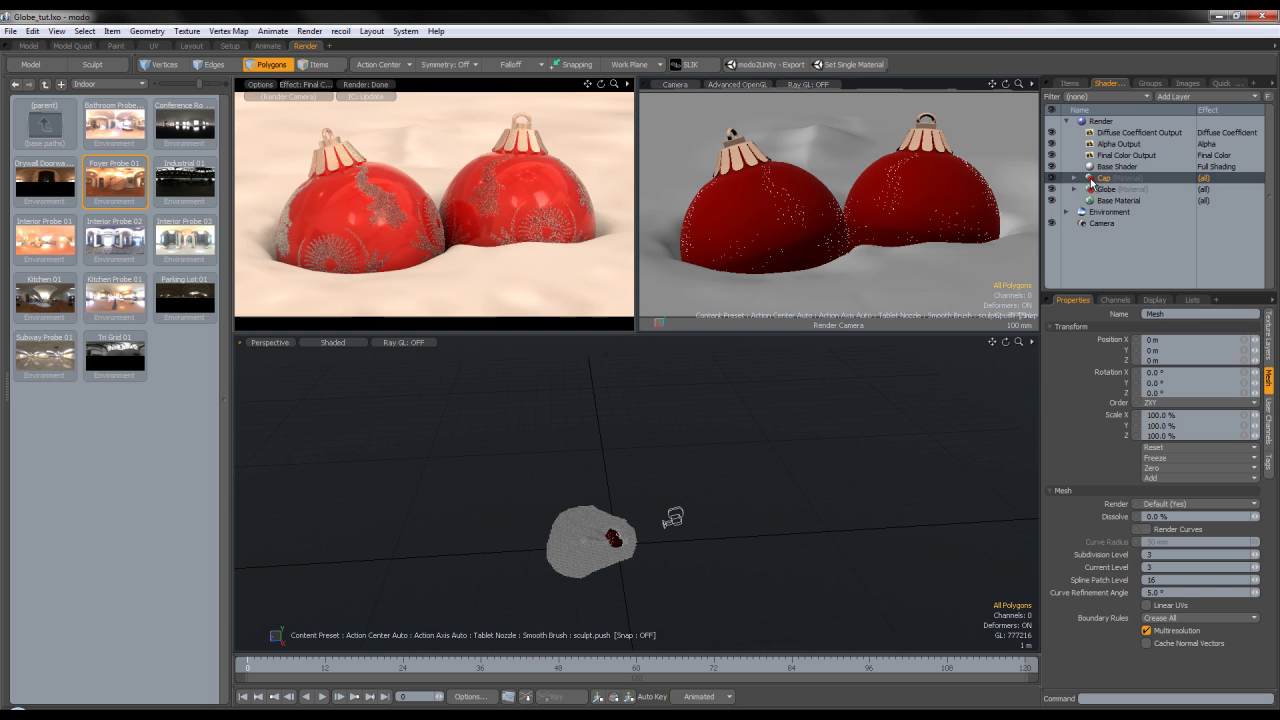
click(1098, 189)
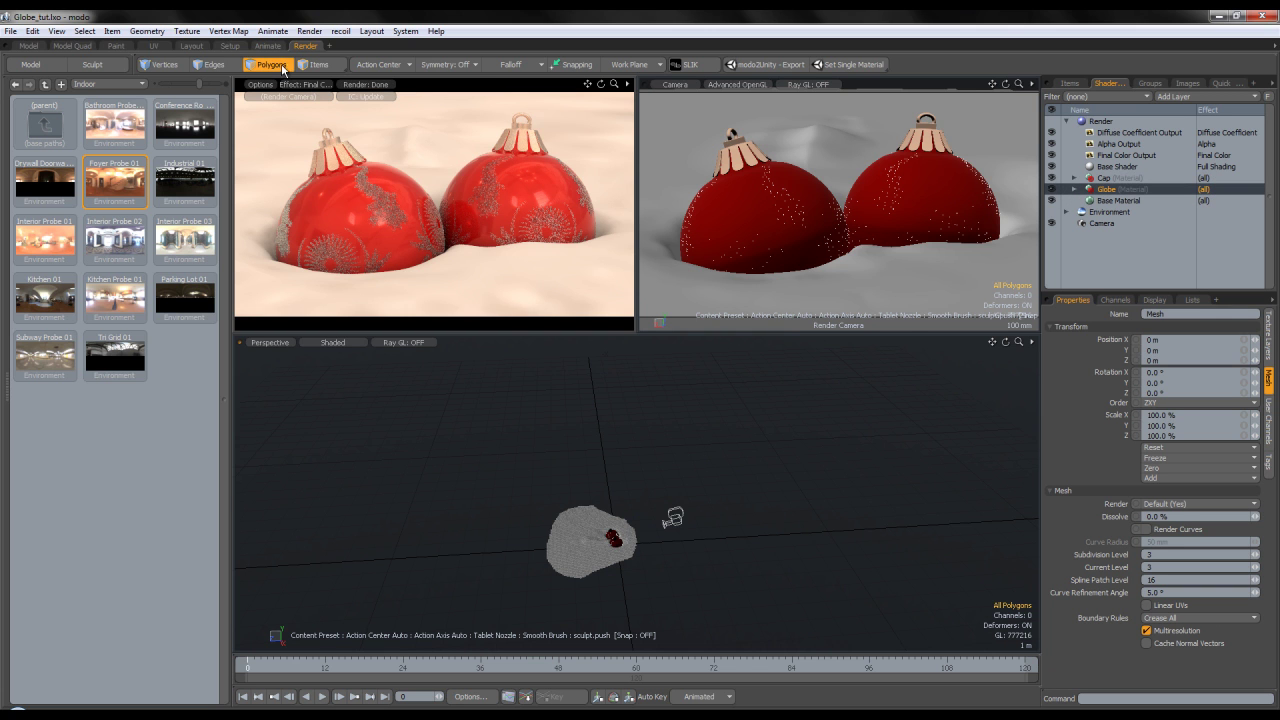
click(797, 297)
key(m)
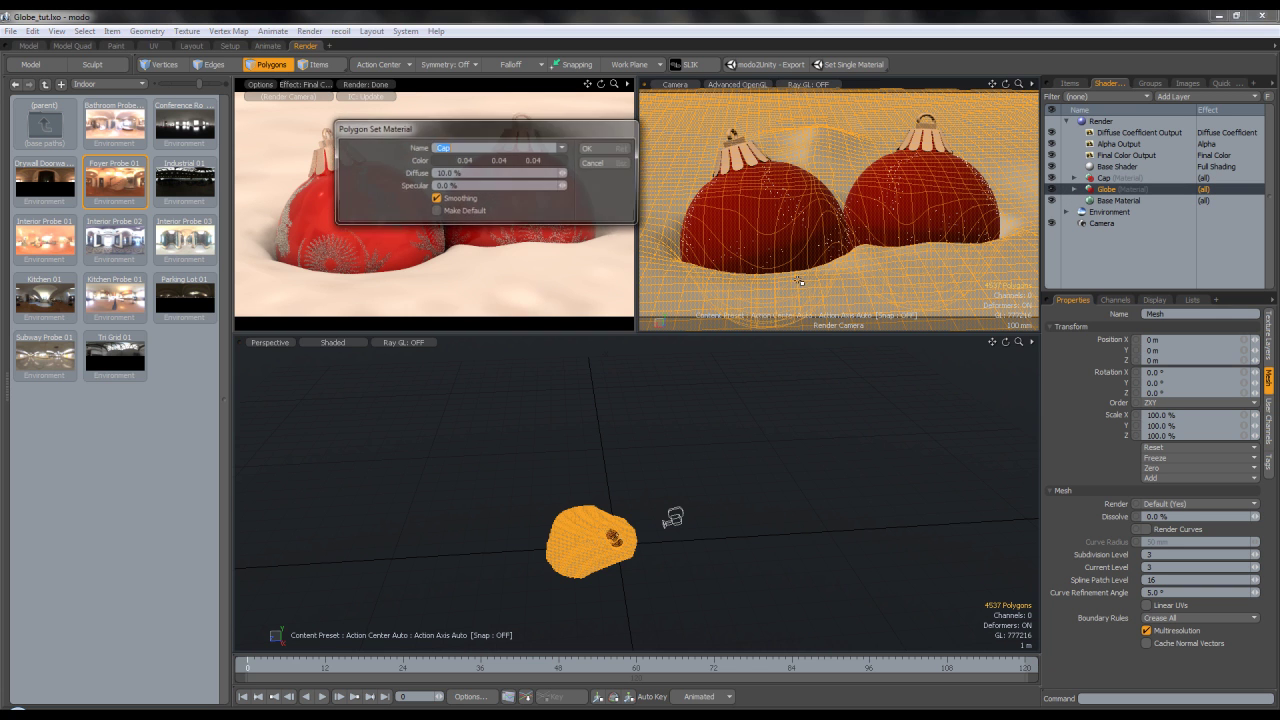
text(Satin)
key(Return)
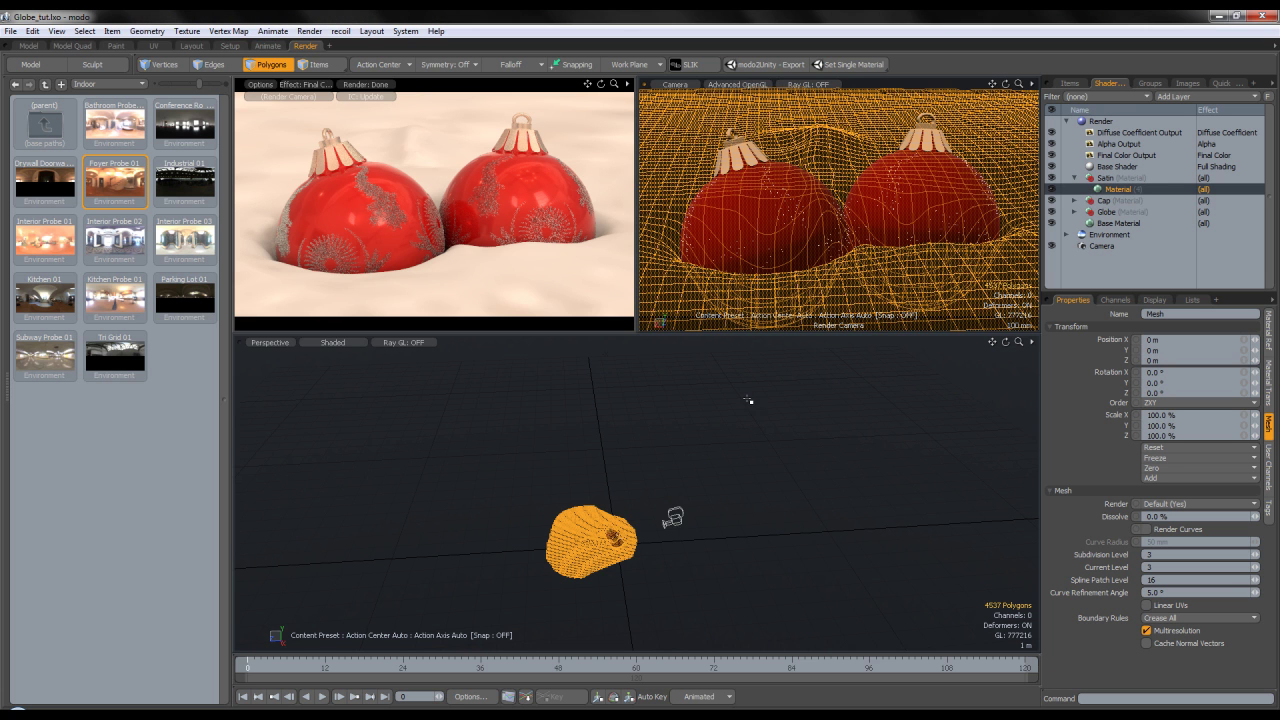
click(750, 401)
Hide the glitter fur group inside the Globe material so it is left out of the preview
click(1104, 200)
click(1074, 200)
click(1074, 200)
click(1074, 212)
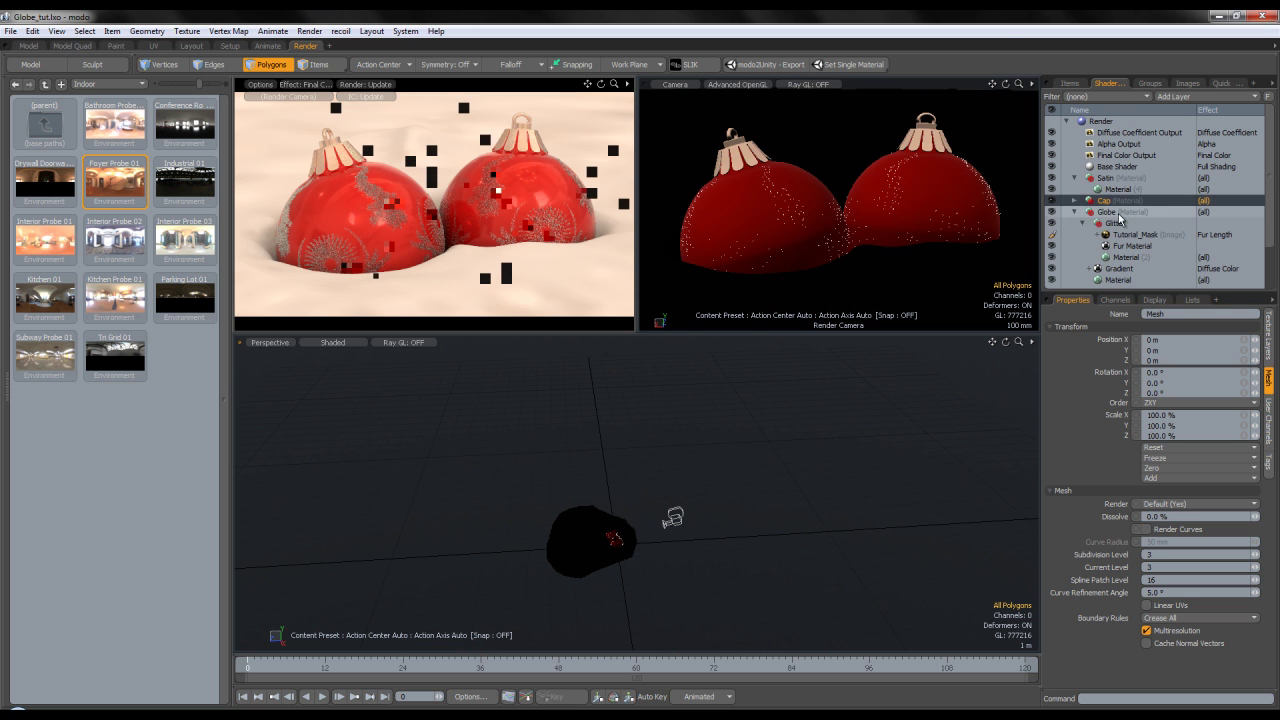
click(1118, 224)
click(1052, 223)
click(1074, 212)
click(1104, 202)
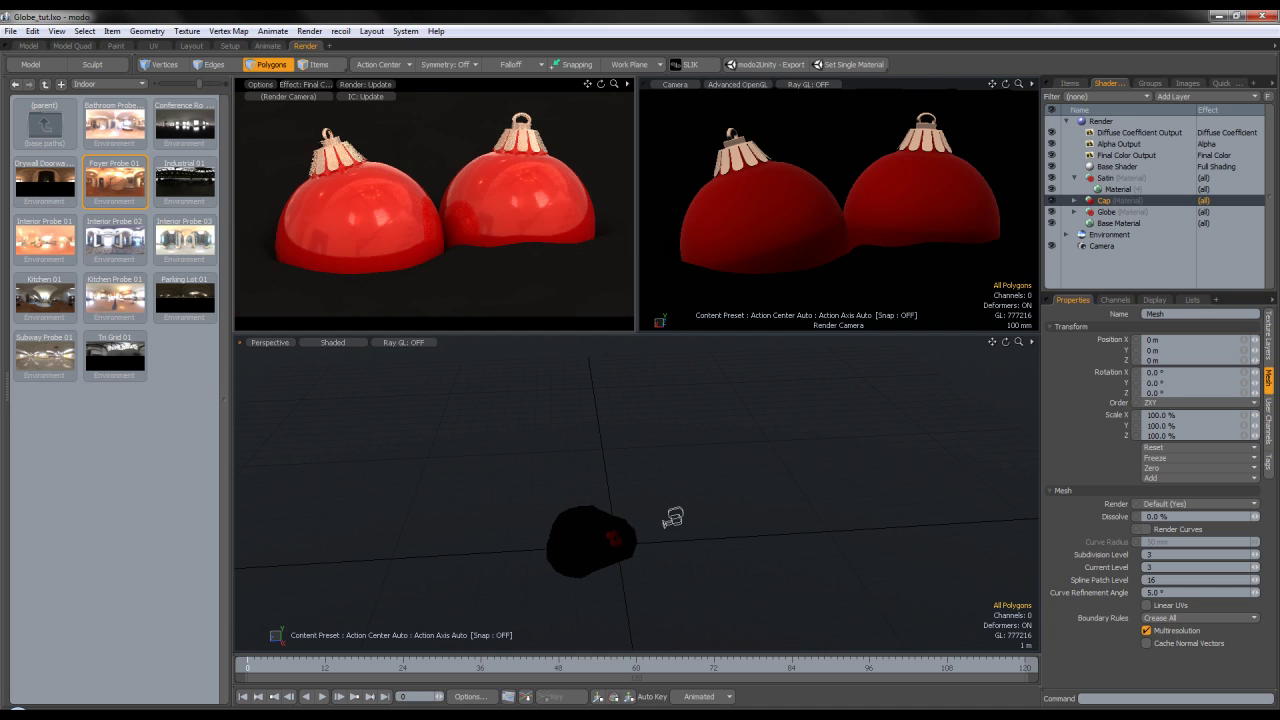
Add the Satin preset file to the ground's Satin material, relinking its missing Fabric_Jeans_B image from the Creating_a_Christmas_Globe folder
key(alt+Tab)
drag(513, 110, 1150, 200)
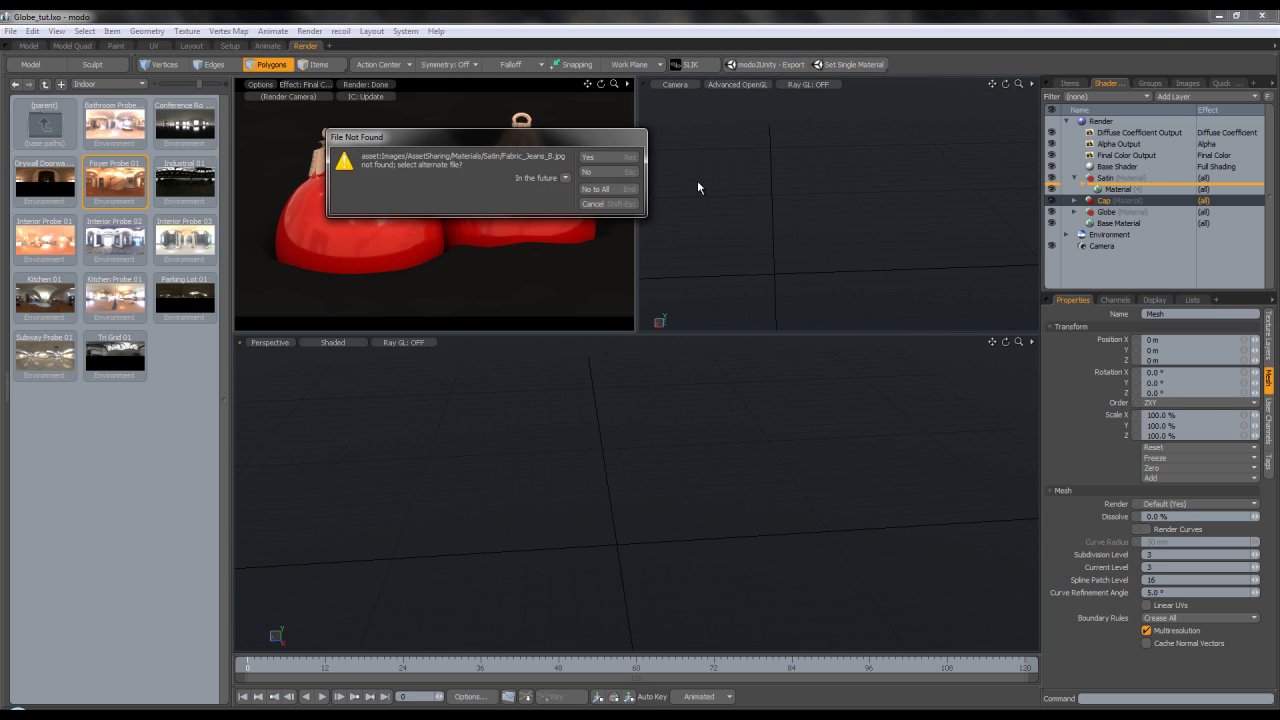
click(604, 160)
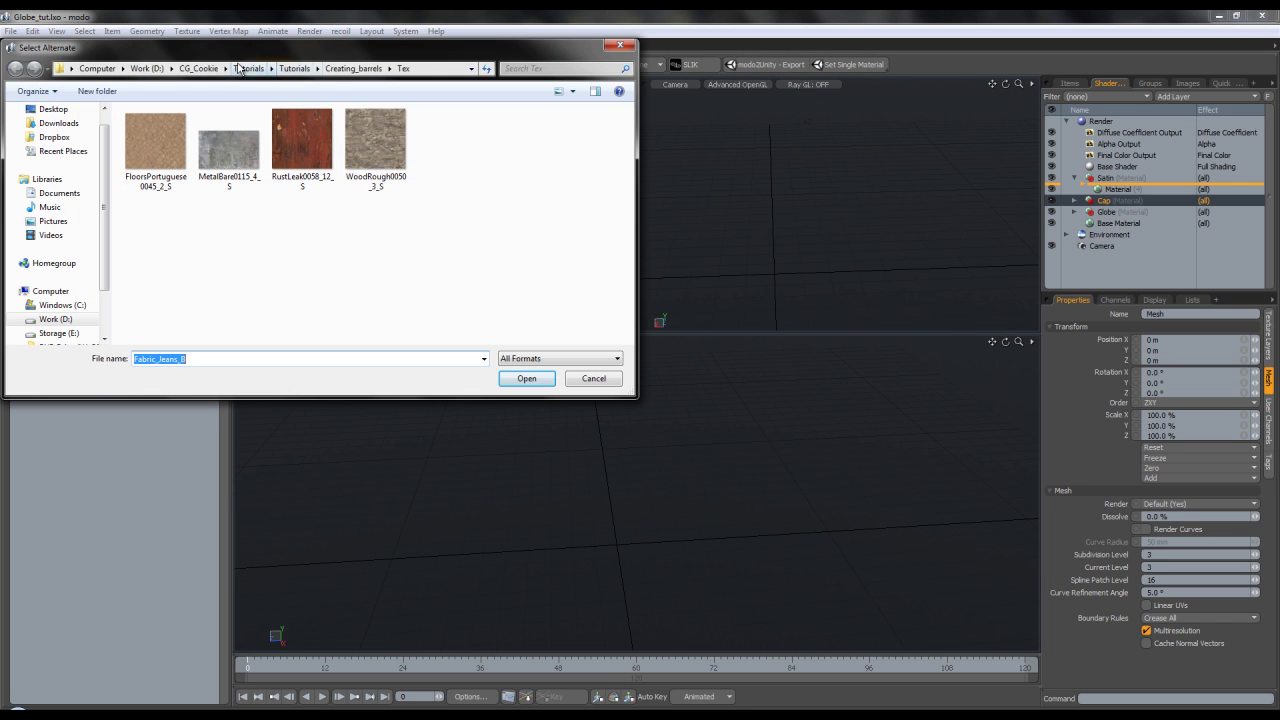
click(199, 68)
double_click(246, 126)
double_click(246, 125)
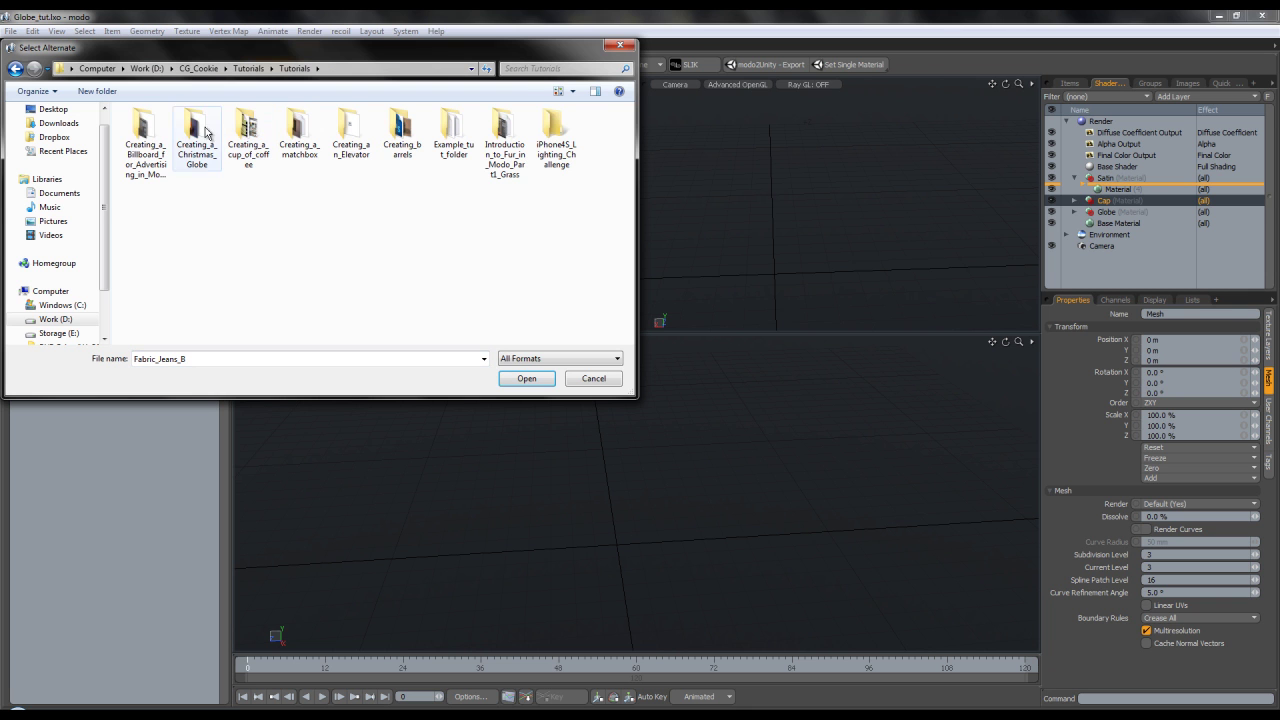
double_click(229, 131)
click(229, 140)
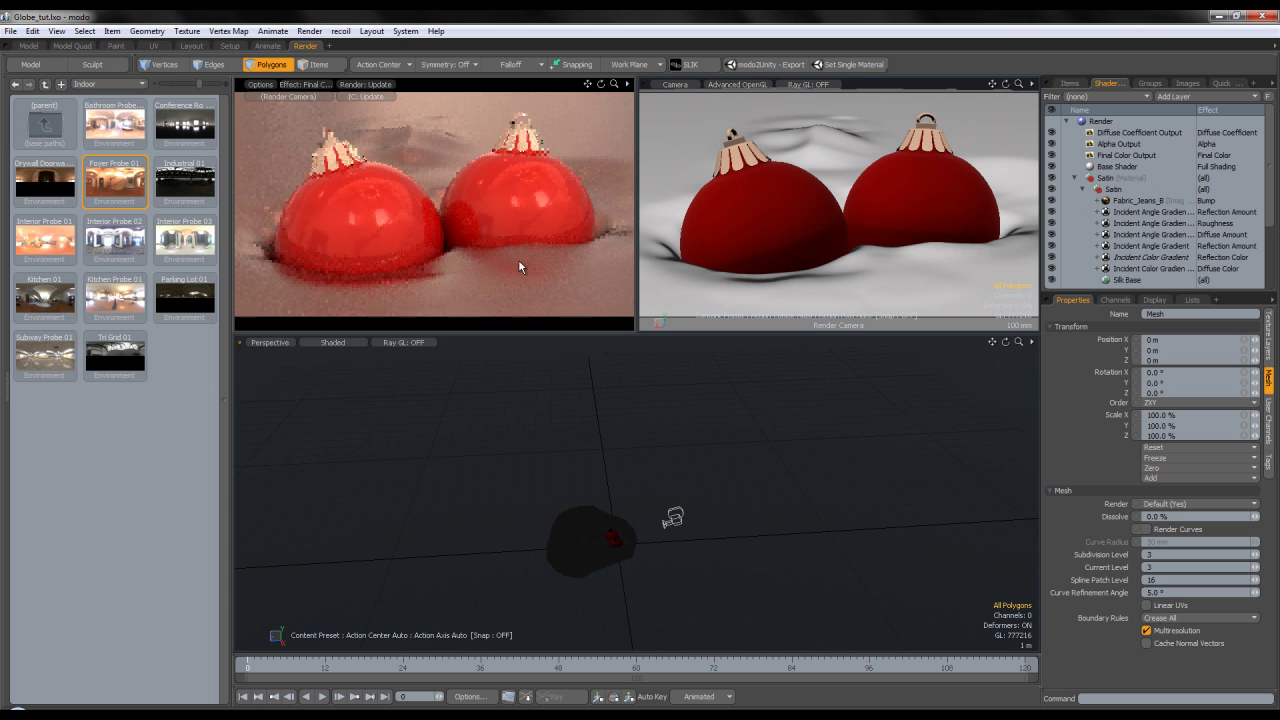
Recolour the Satin preset's Diffuse Color incidence gradient to blue, working on its 100% and 0% keys
scroll(1160, 215, down, 1)
click(1143, 244)
click(1268, 330)
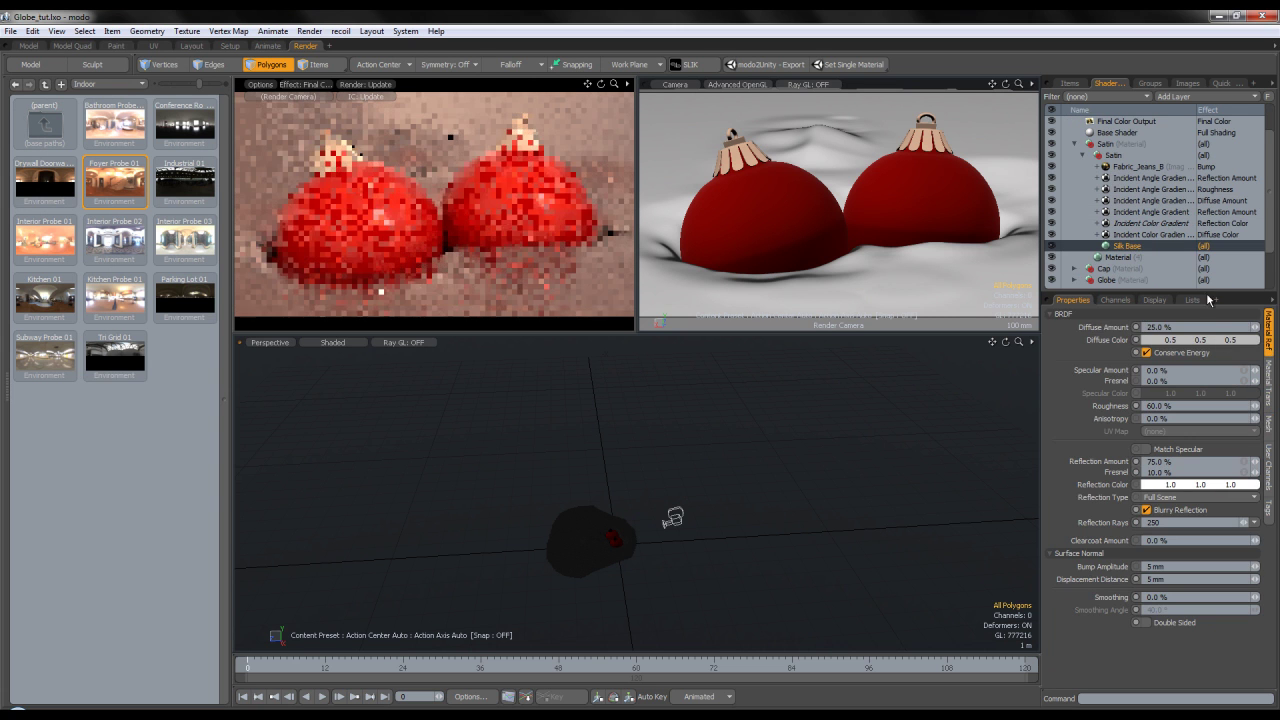
click(1156, 236)
click(1147, 246)
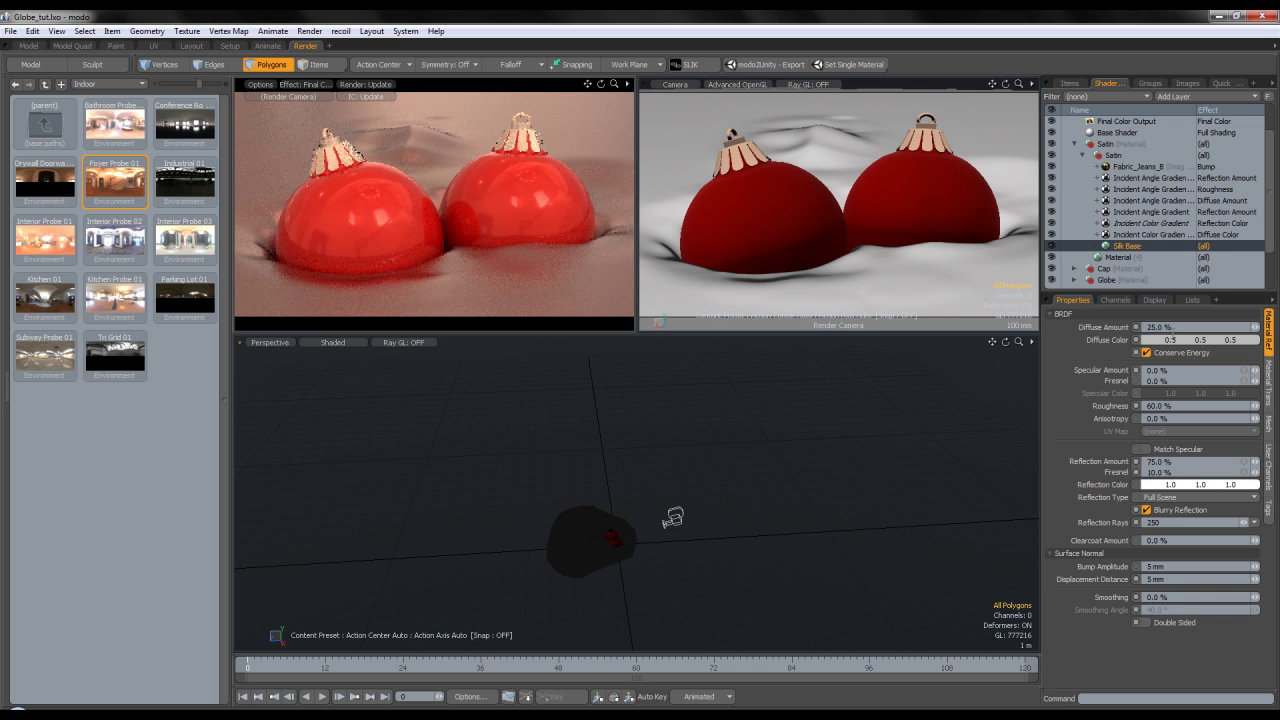
click(1173, 233)
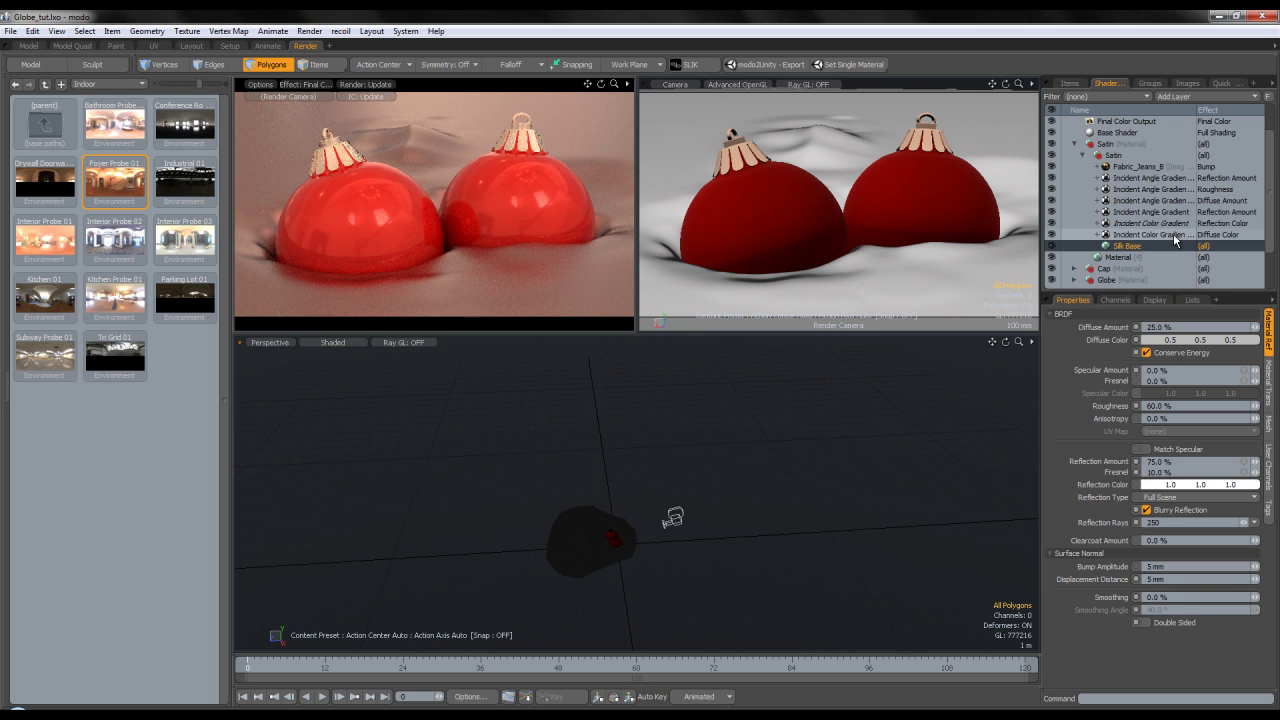
click(1173, 415)
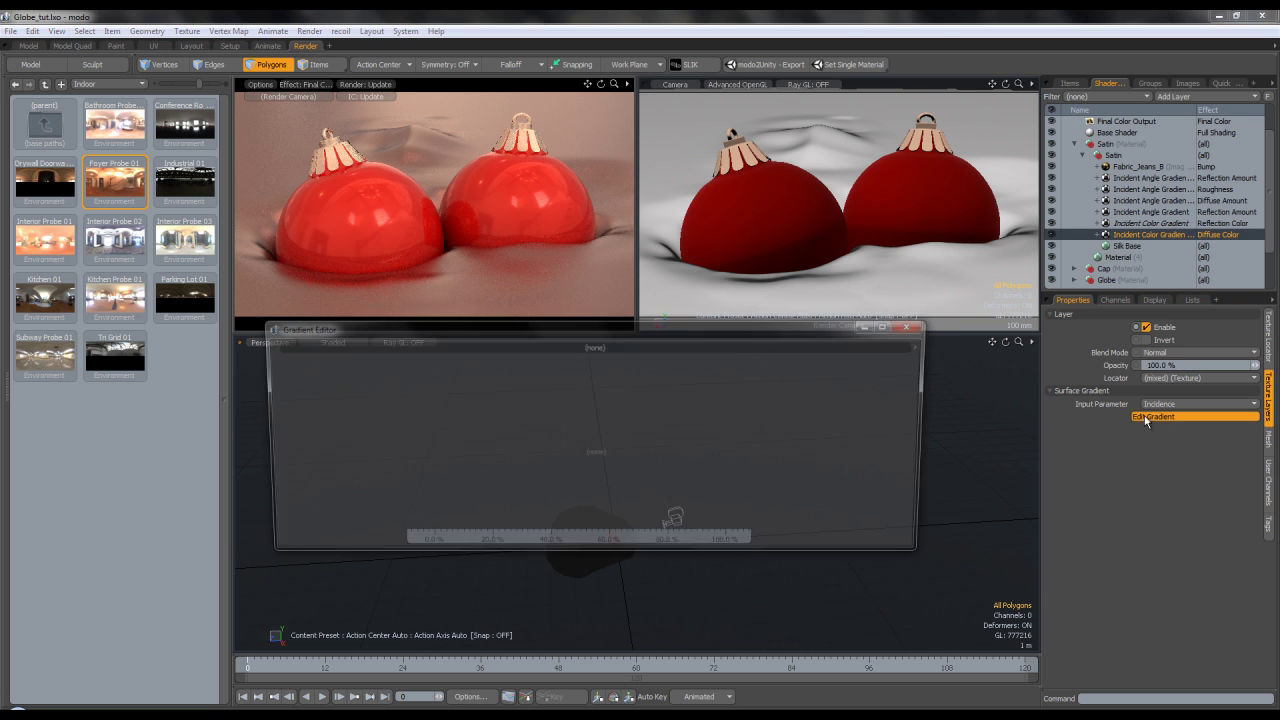
click(730, 528)
drag(845, 458, 801, 486)
click(425, 528)
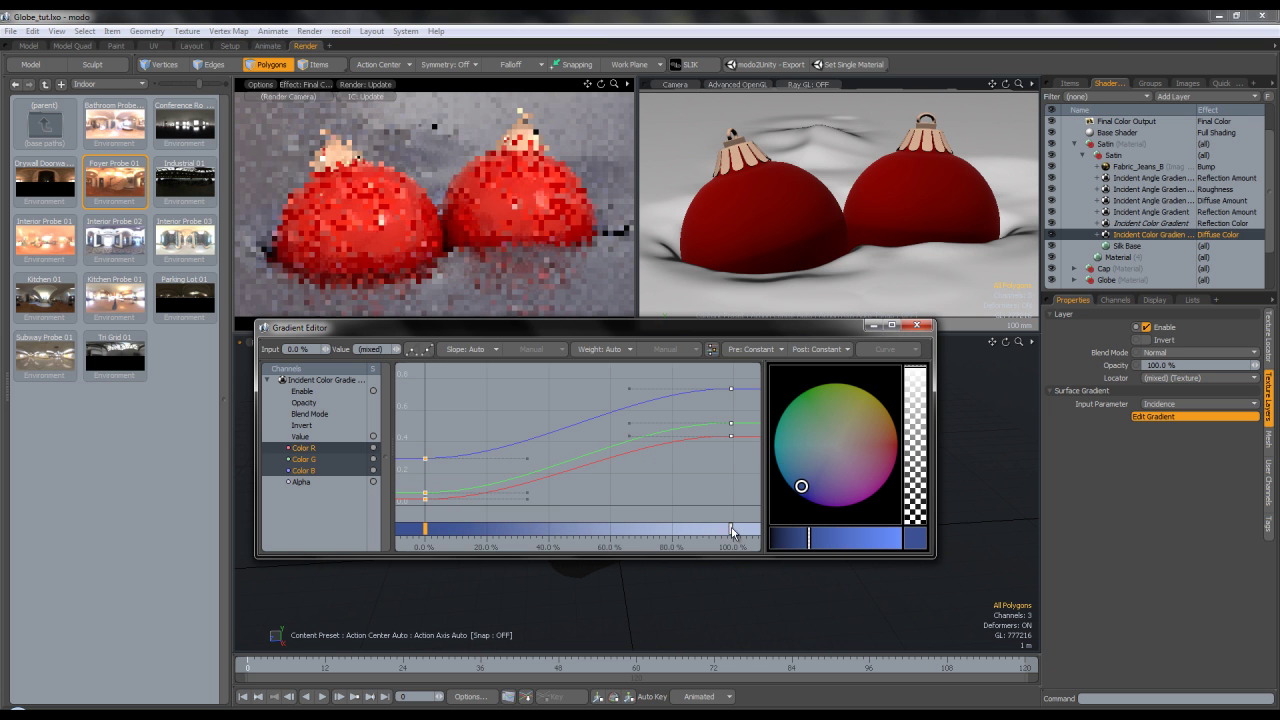
Fine-tune the blue of the Diffuse Color gradient's 100% key and close the Gradient Editor
click(731, 531)
drag(818, 477, 808, 472)
click(917, 325)
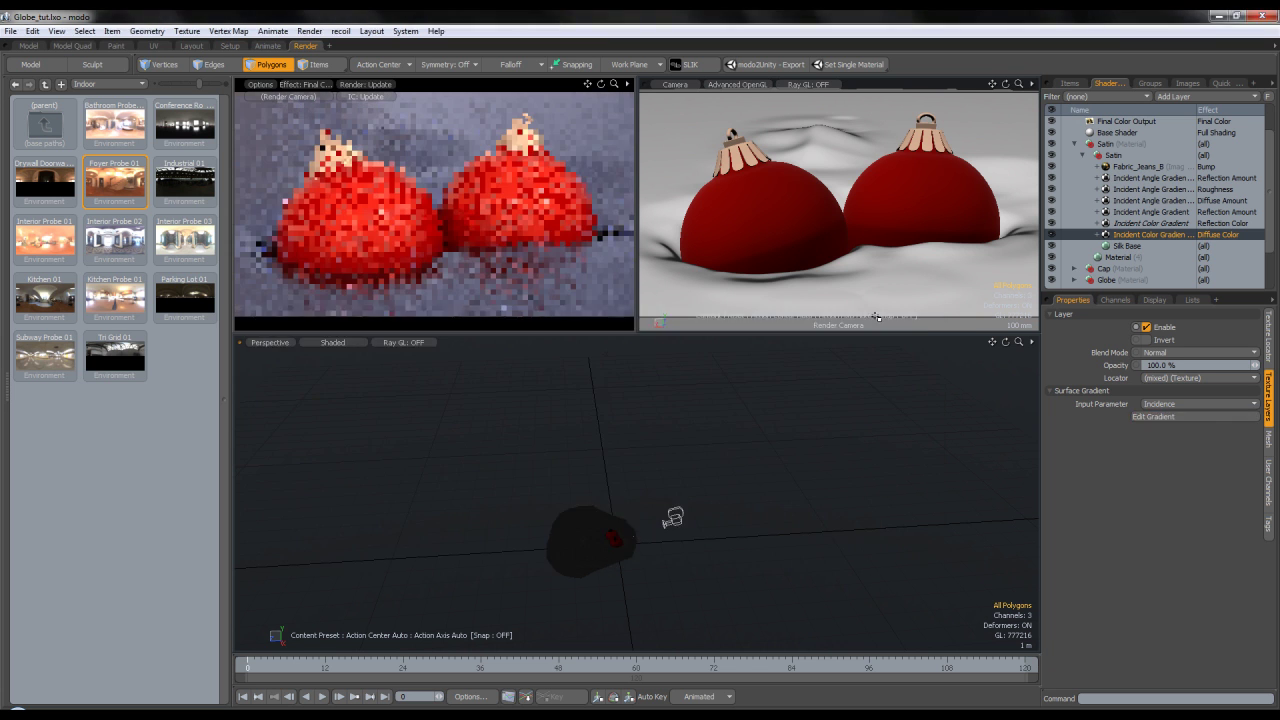
Set the Silk Base material's Reflection Amount to 50% and its Reflection Rays to 512
click(1186, 246)
click(1157, 234)
click(1133, 248)
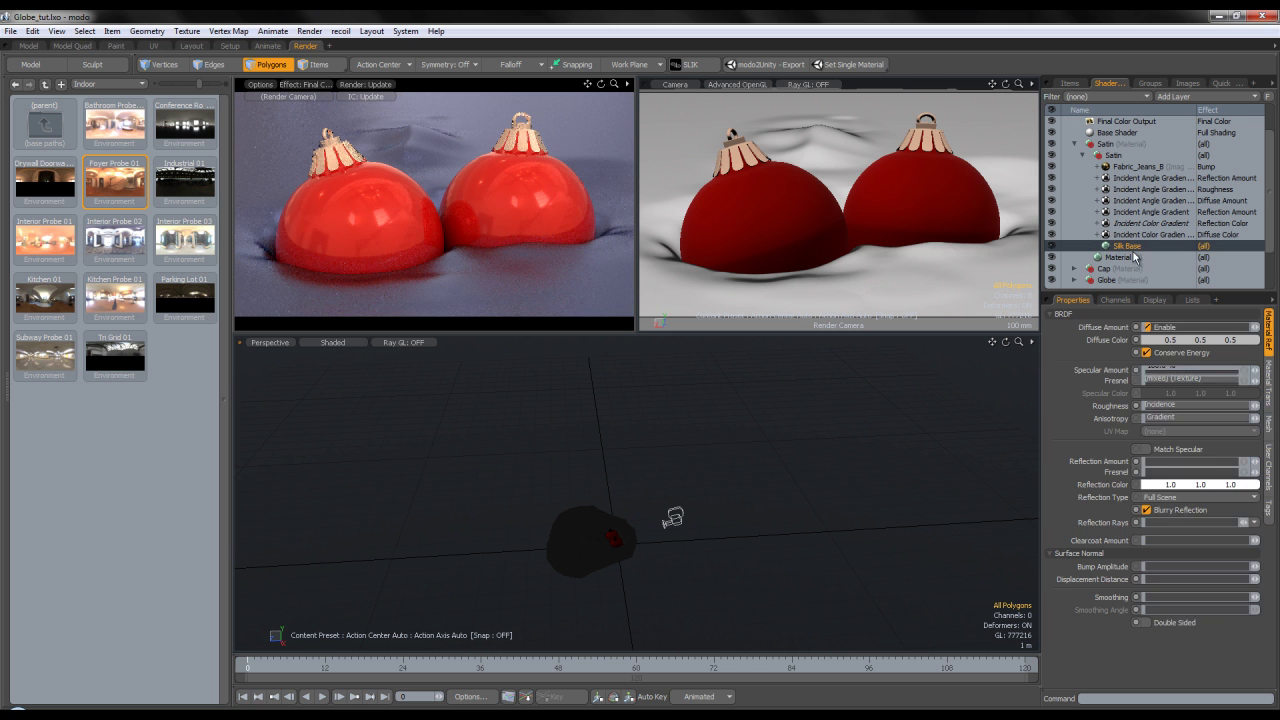
drag(1108, 462, 1163, 429)
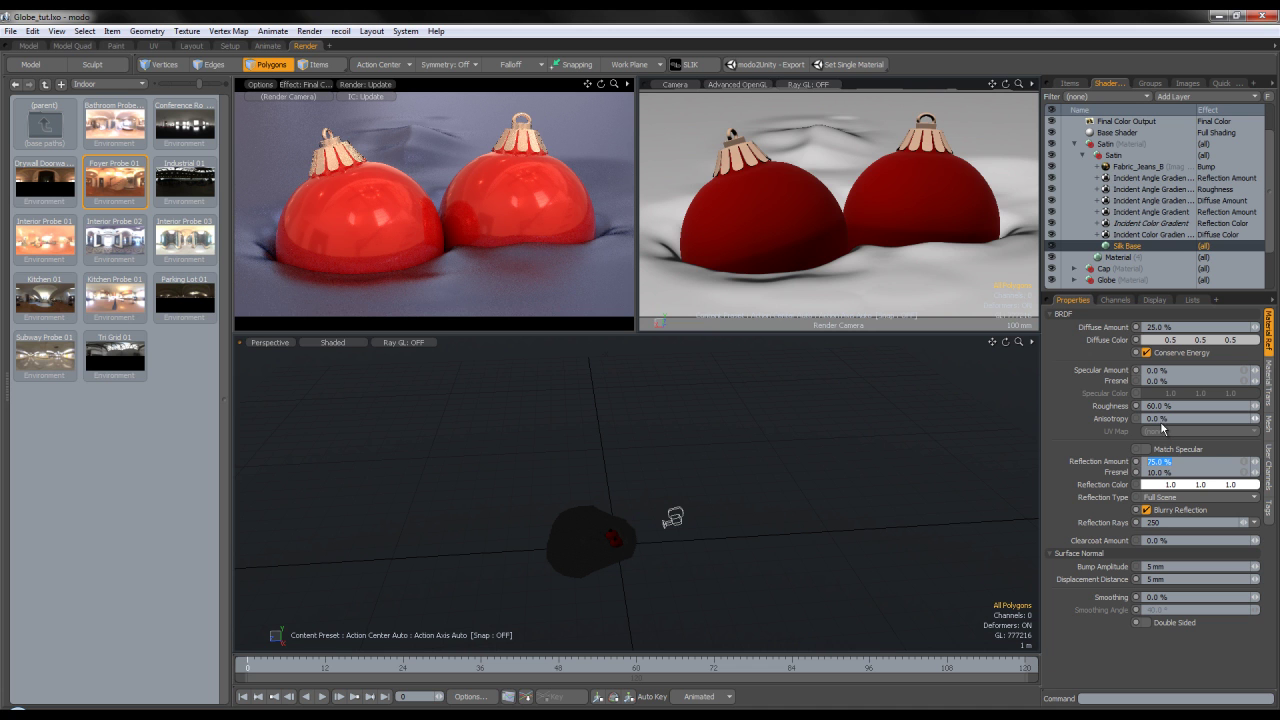
text(50)
key(Return)
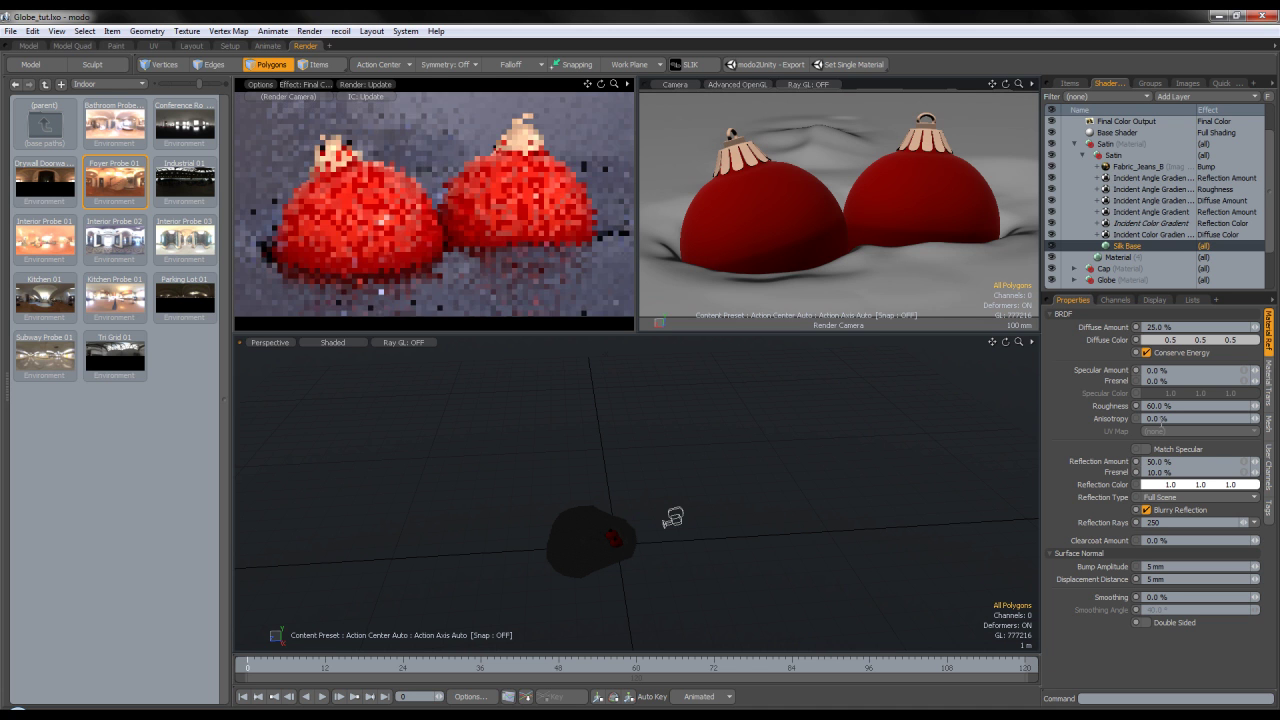
click(1160, 523)
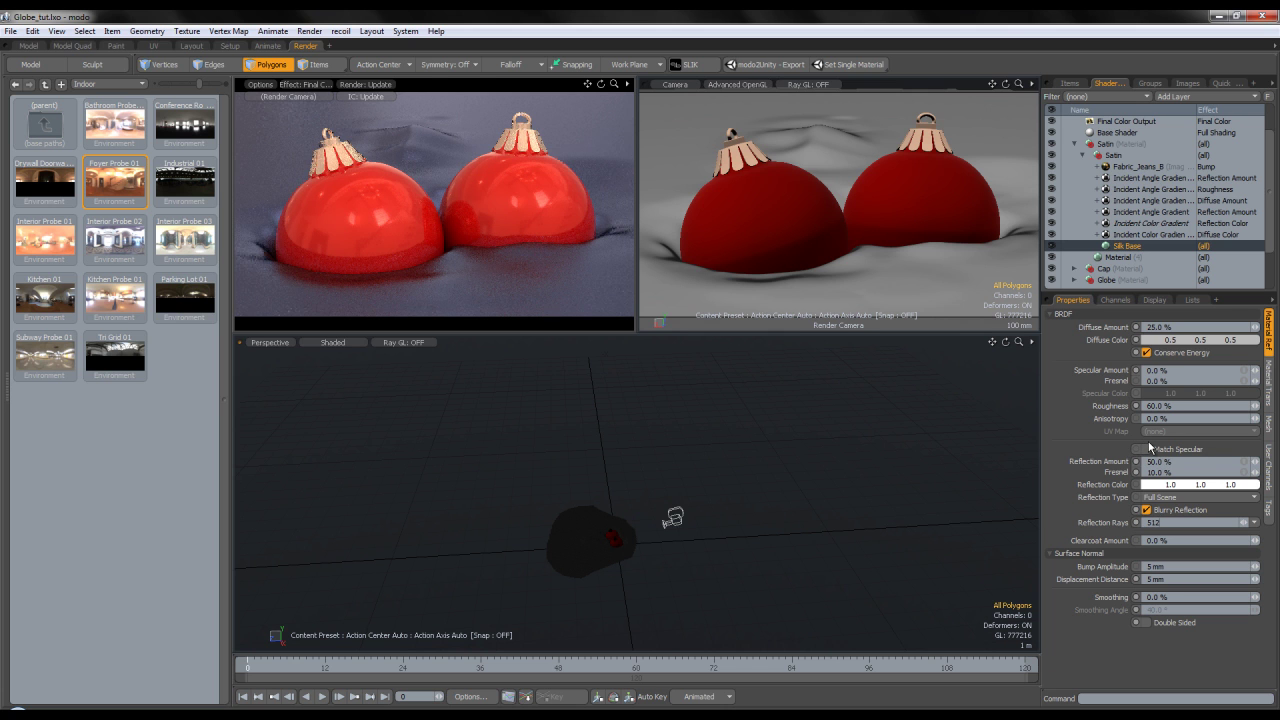
key(Return)
Set the Base Shader's Shading Rate to 0.1 pixels
click(1150, 146)
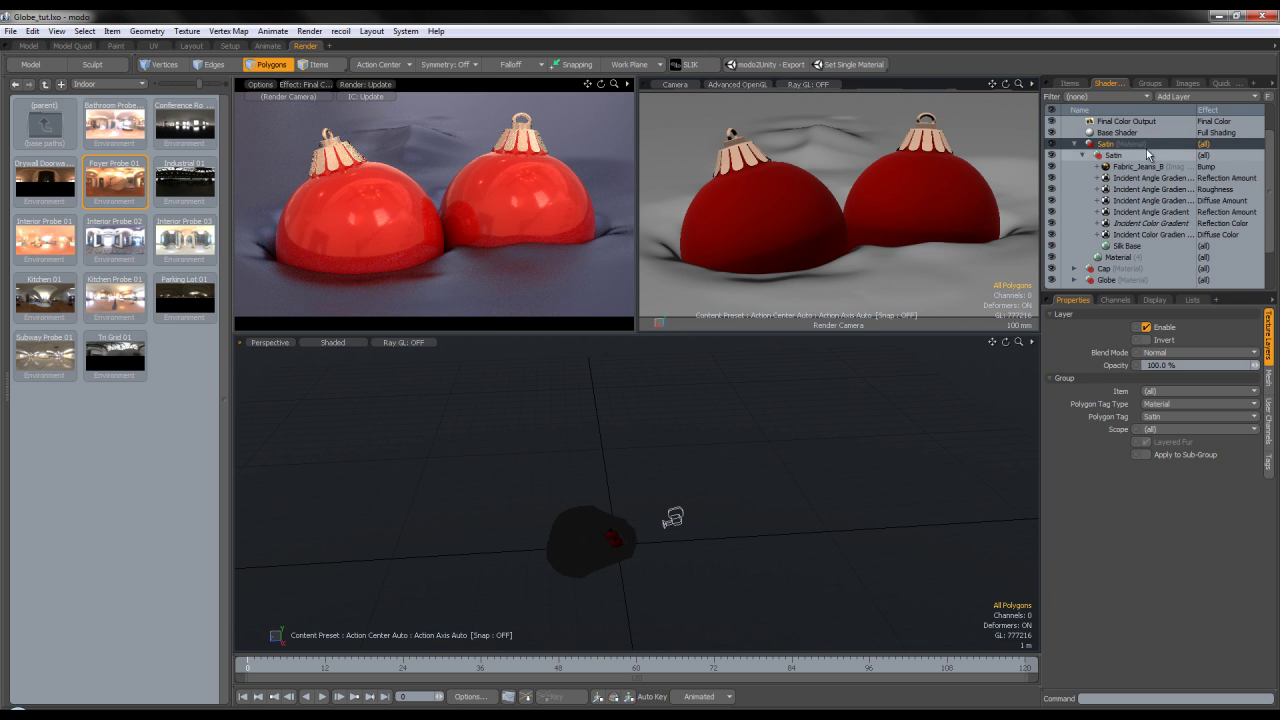
scroll(1152, 140, up, 1)
click(1115, 166)
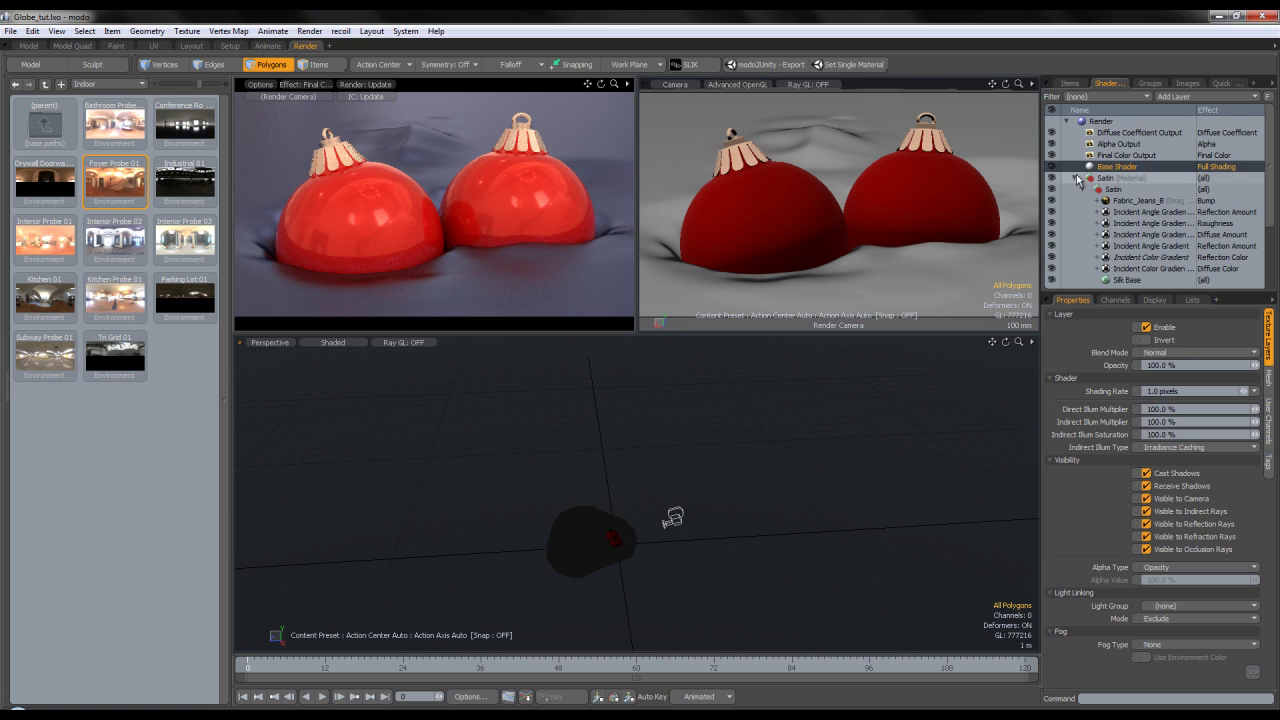
click(1076, 178)
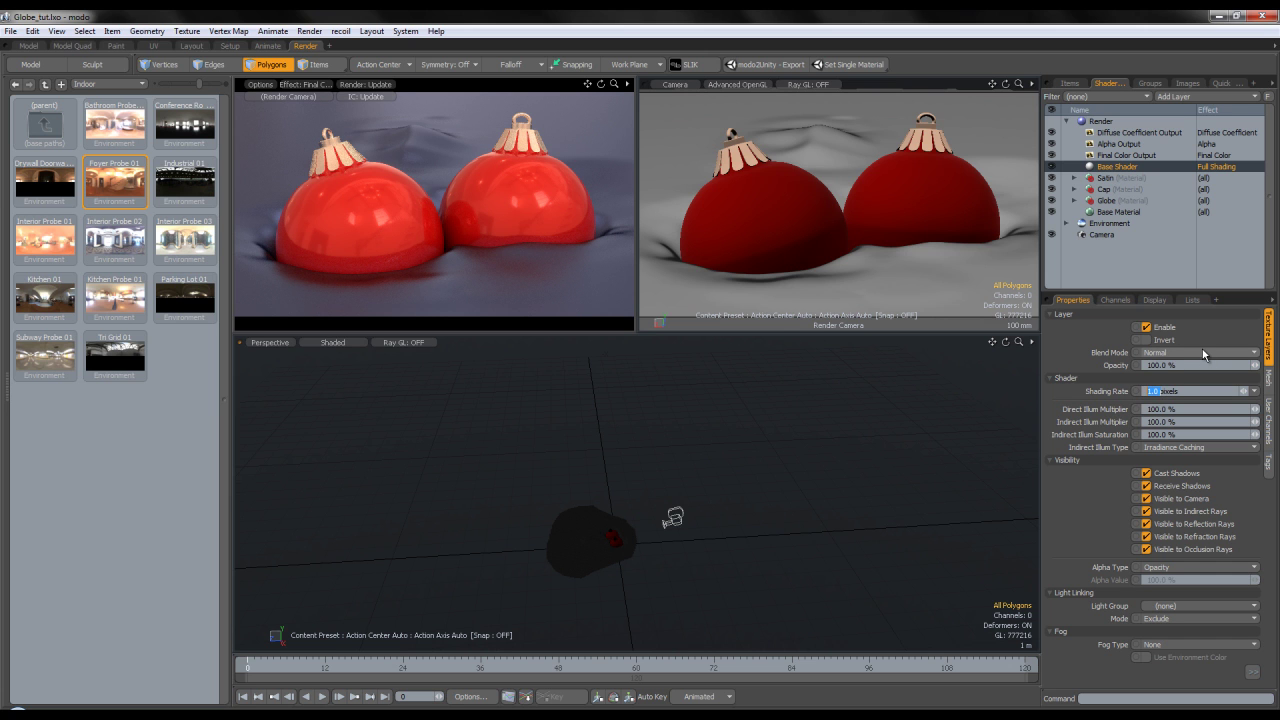
key(Return)
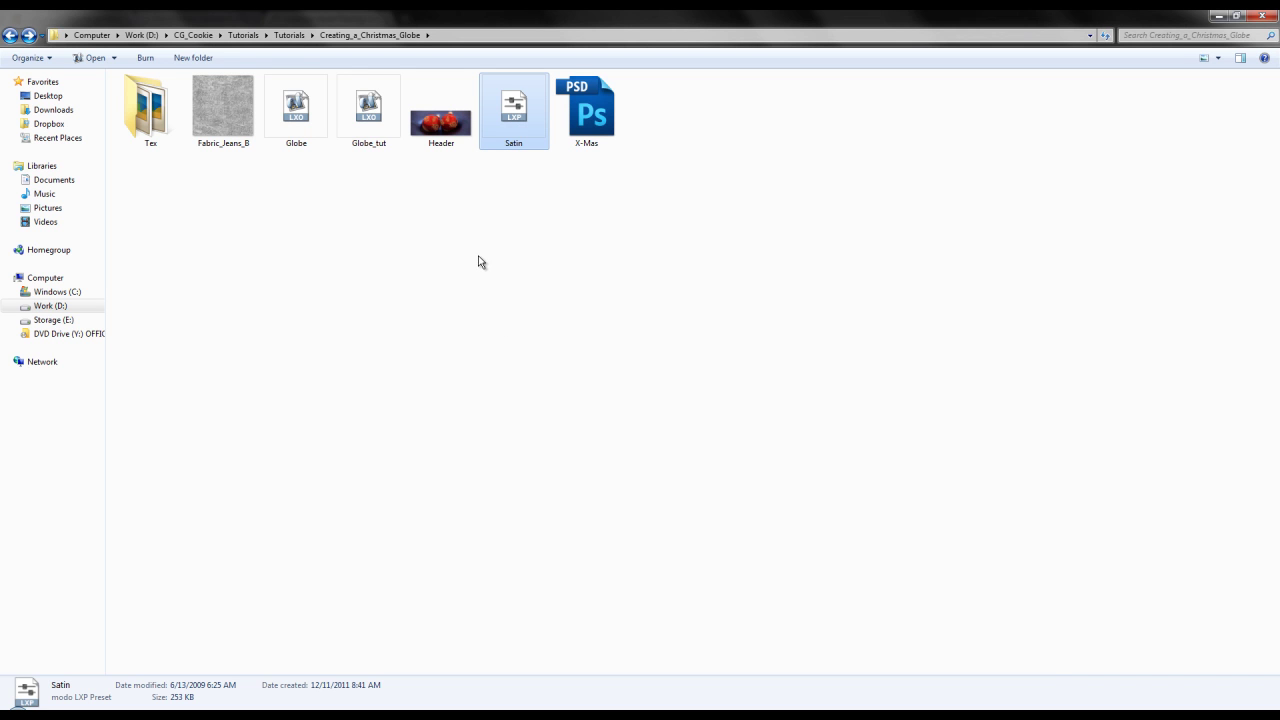
View the Header reference image from the Creating_a_Christmas_Globe folder and return to modo
double_click(457, 130)
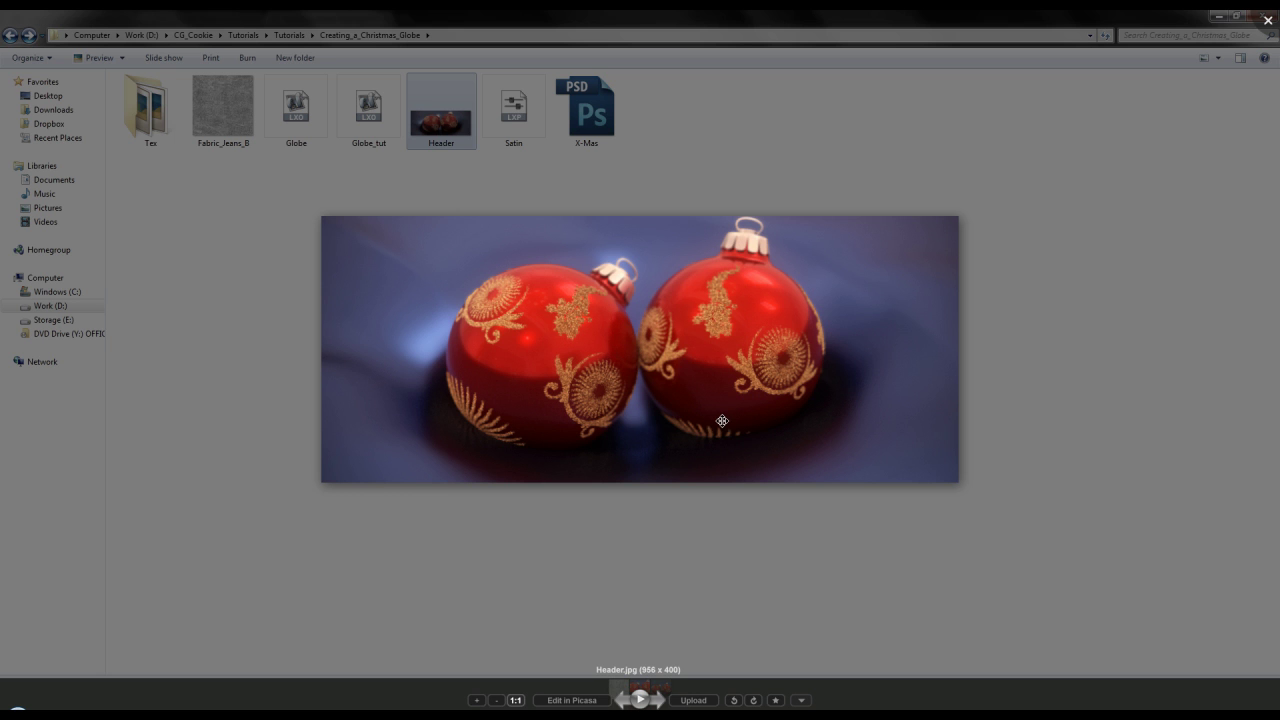
click(766, 534)
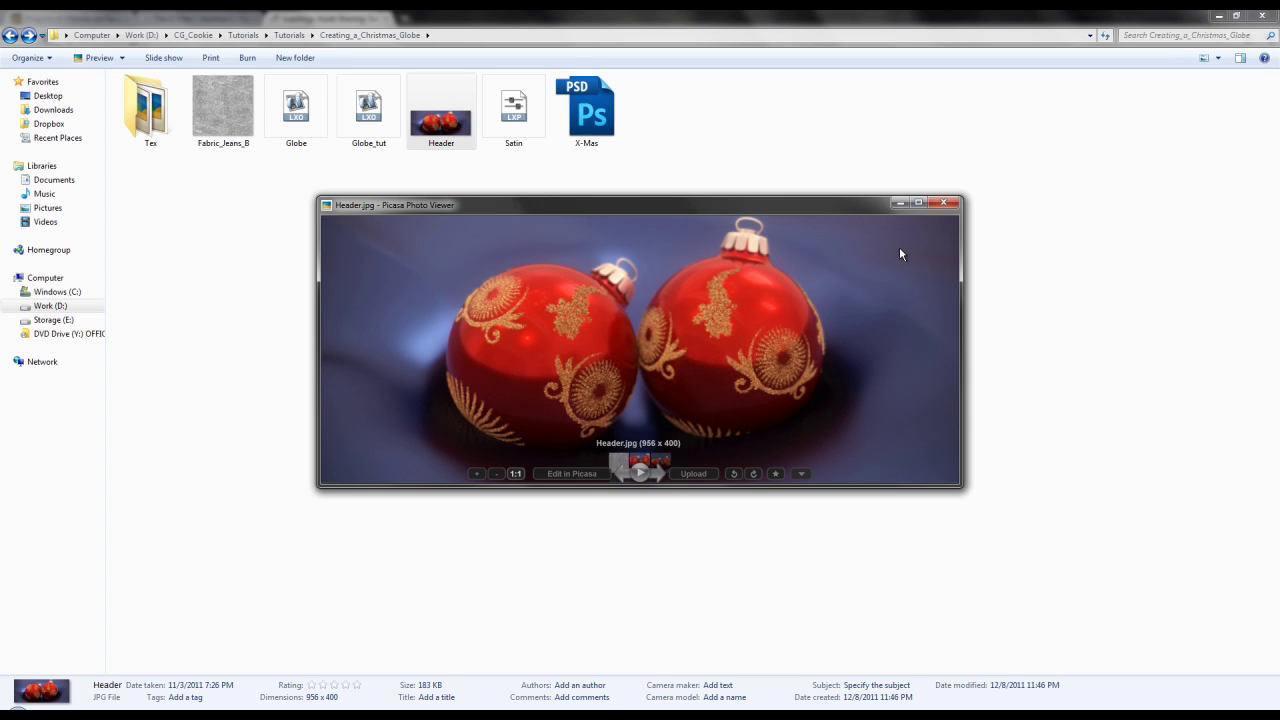
click(943, 203)
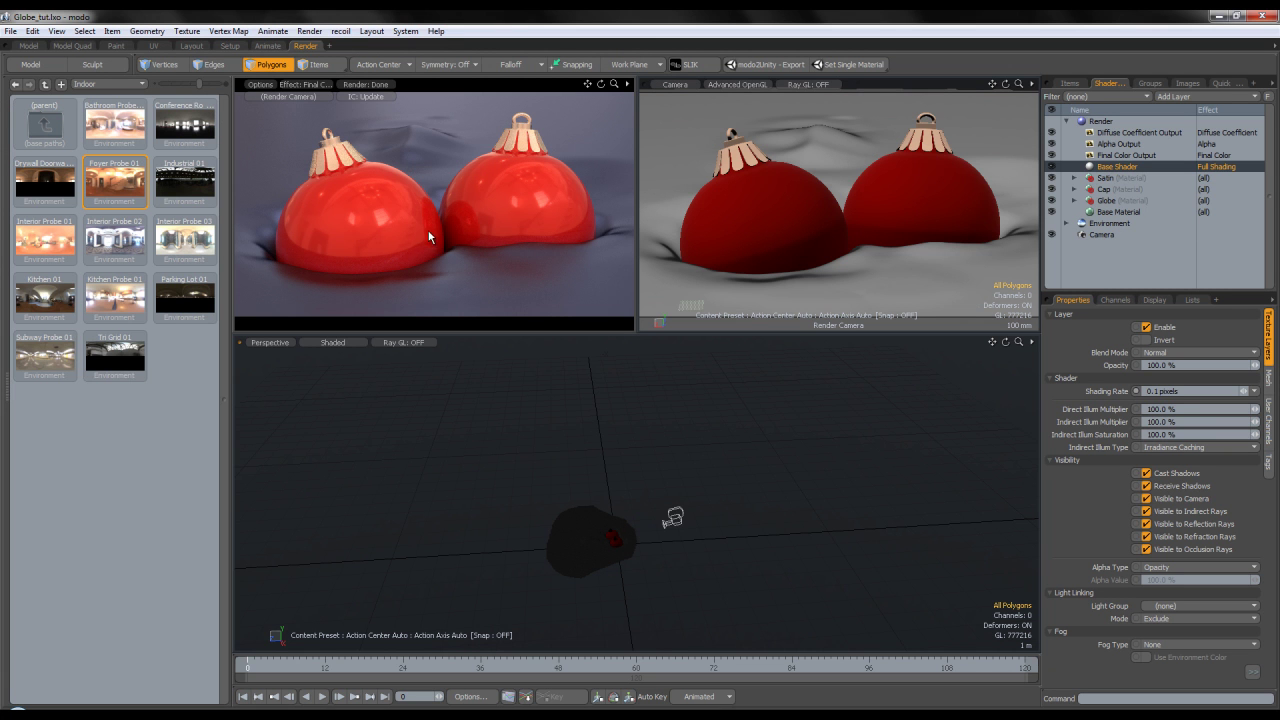
Set the Silk Base material's Reflection Amount to 60%
click(1112, 190)
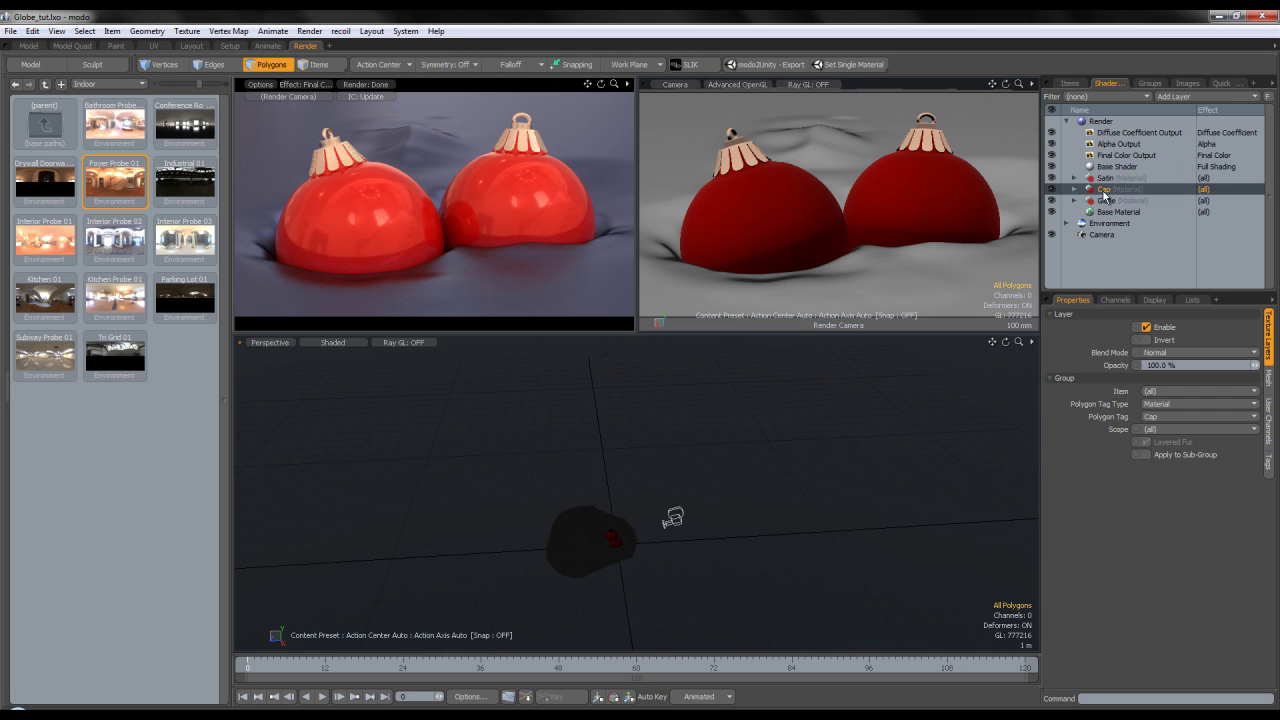
click(1074, 178)
click(1125, 268)
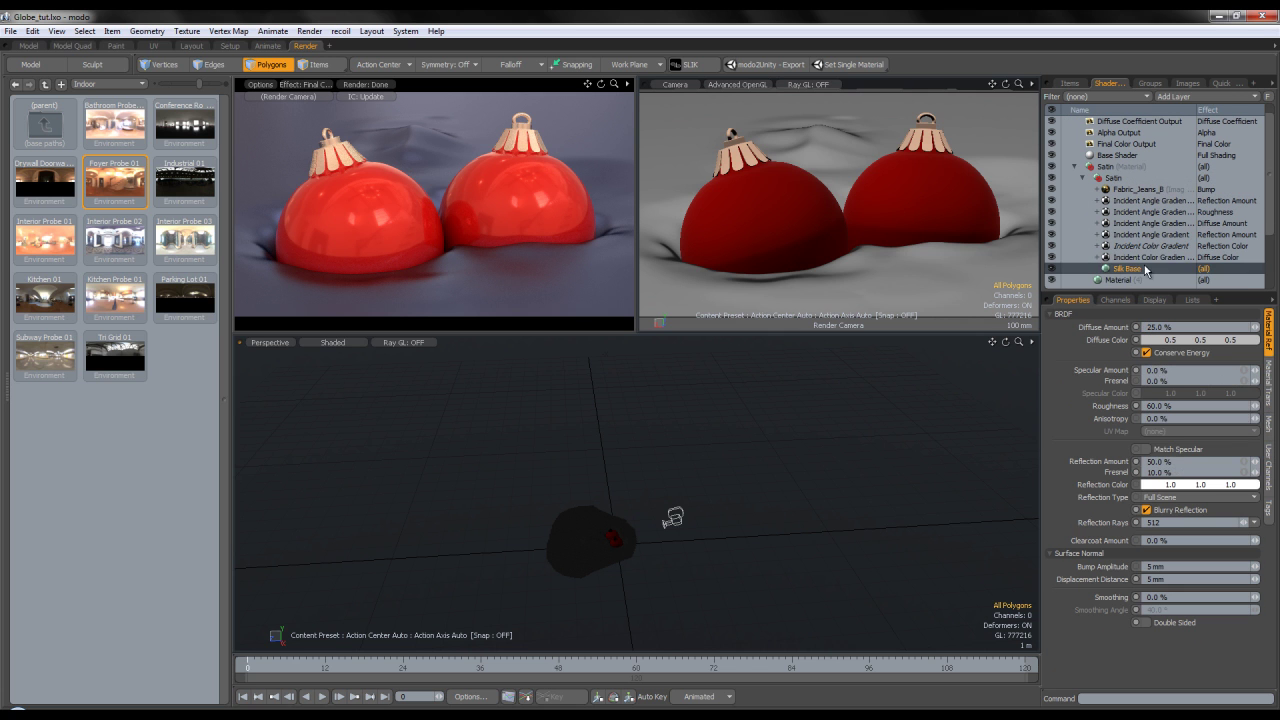
drag(1177, 462, 1112, 463)
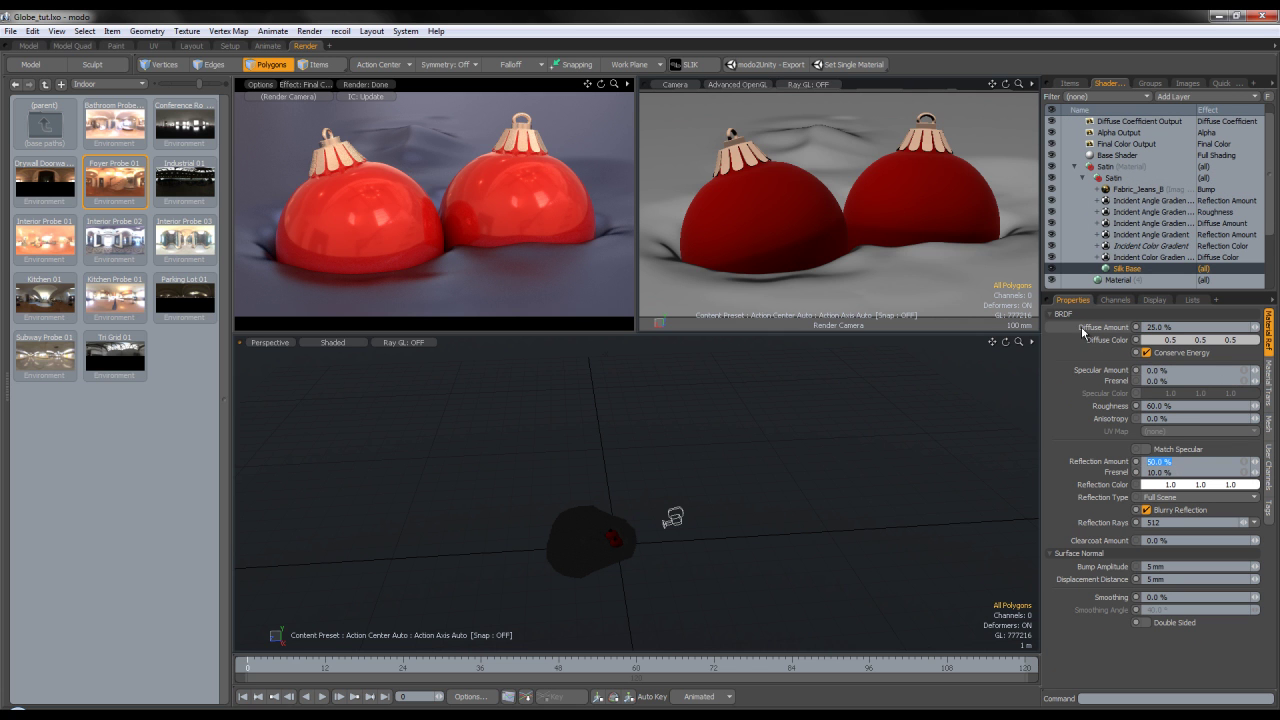
text(60)
key(Return)
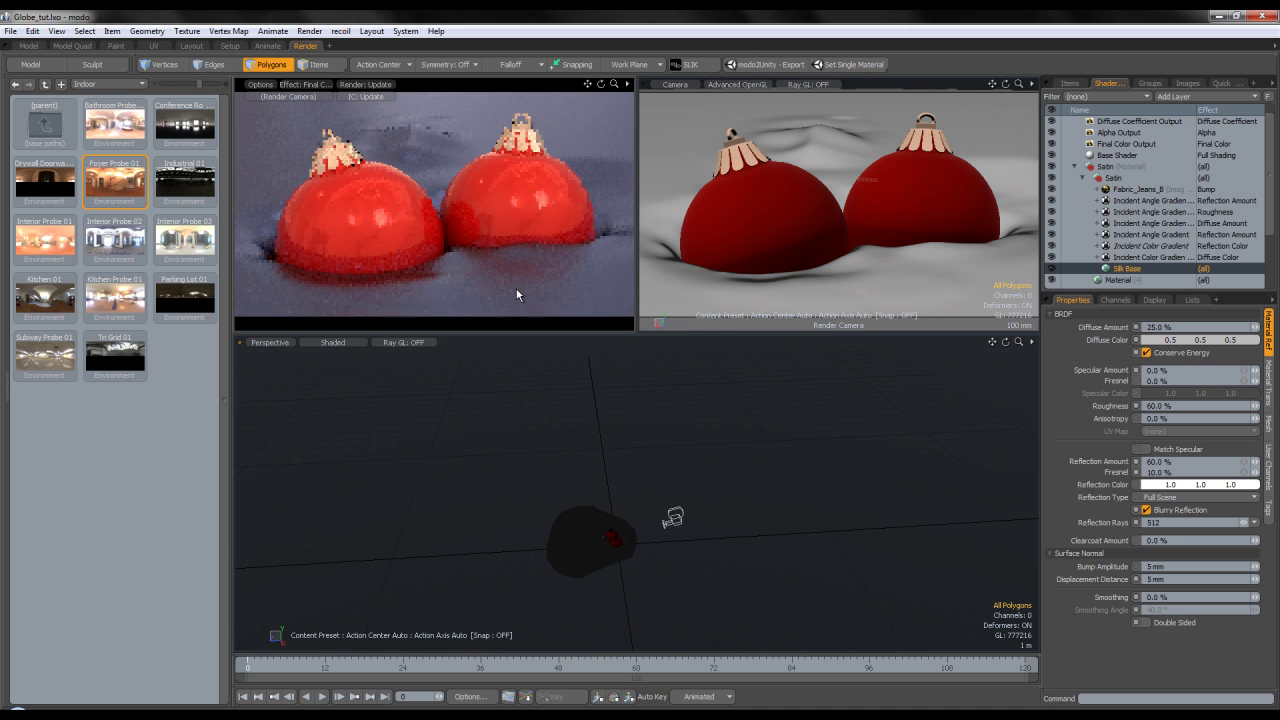
Set the Silk Base material's Roughness to 30%
click(1140, 212)
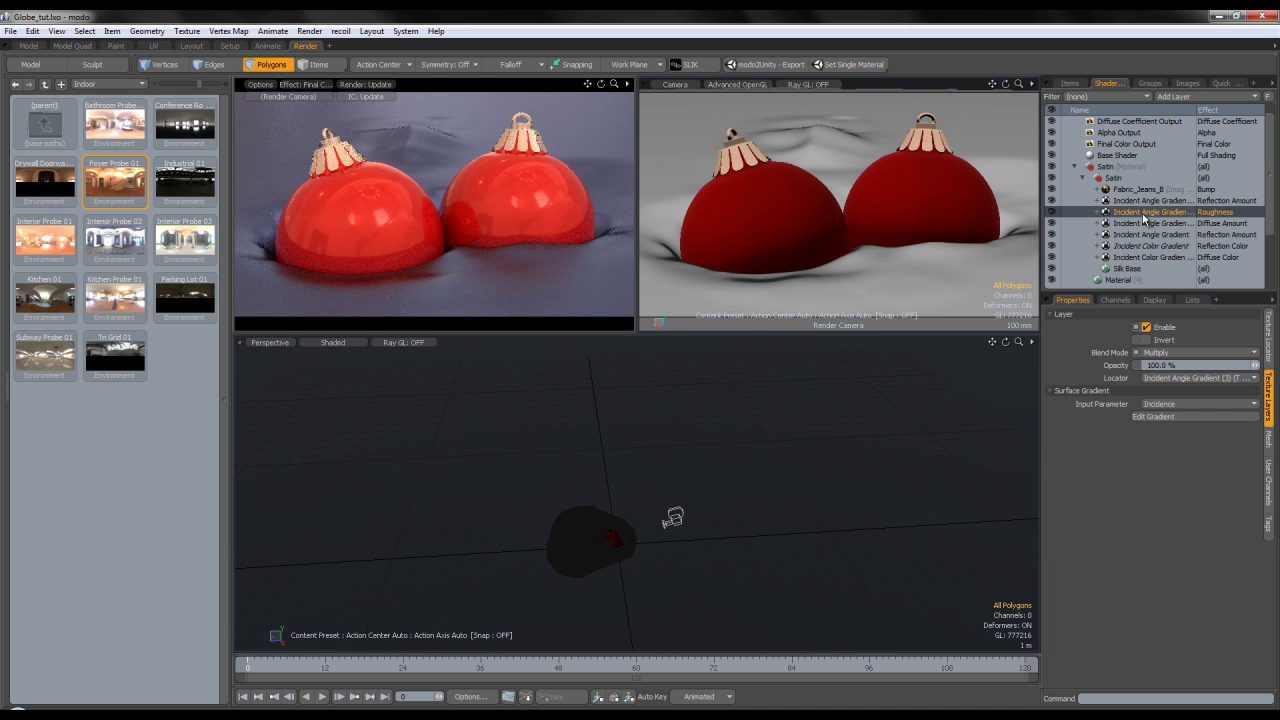
click(1128, 268)
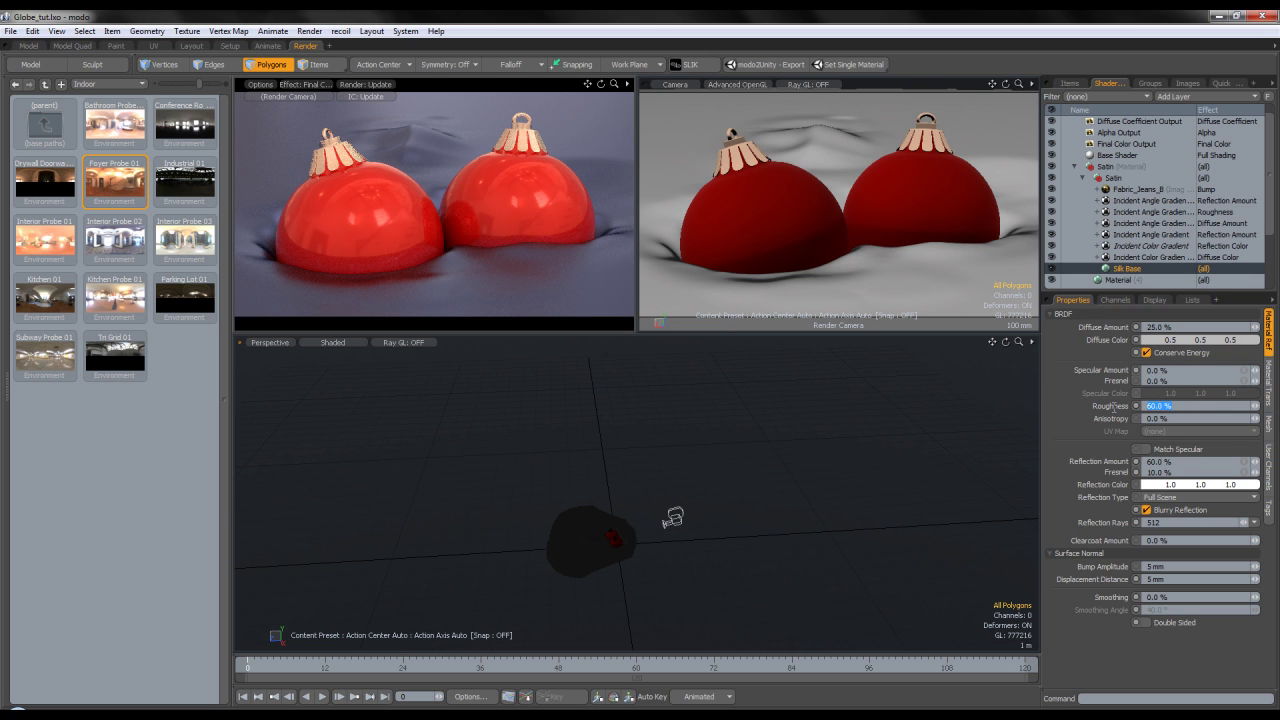
drag(1113, 405, 1119, 390)
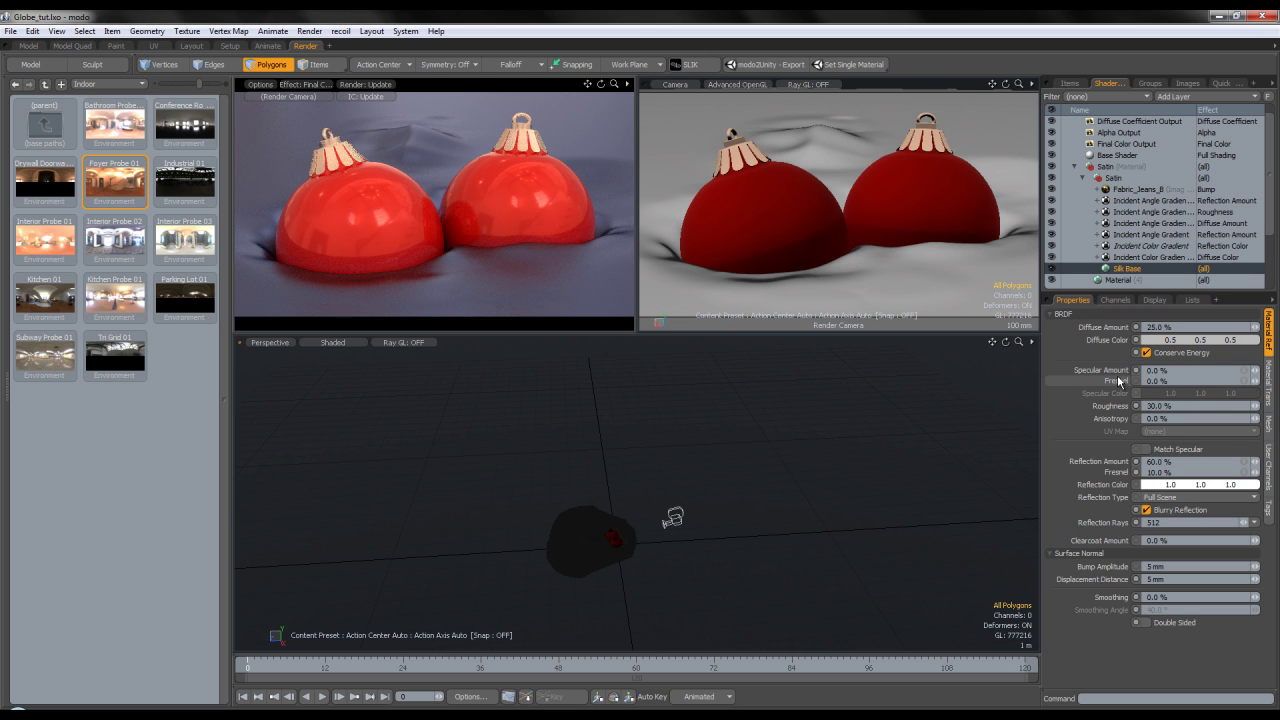
key(Return)
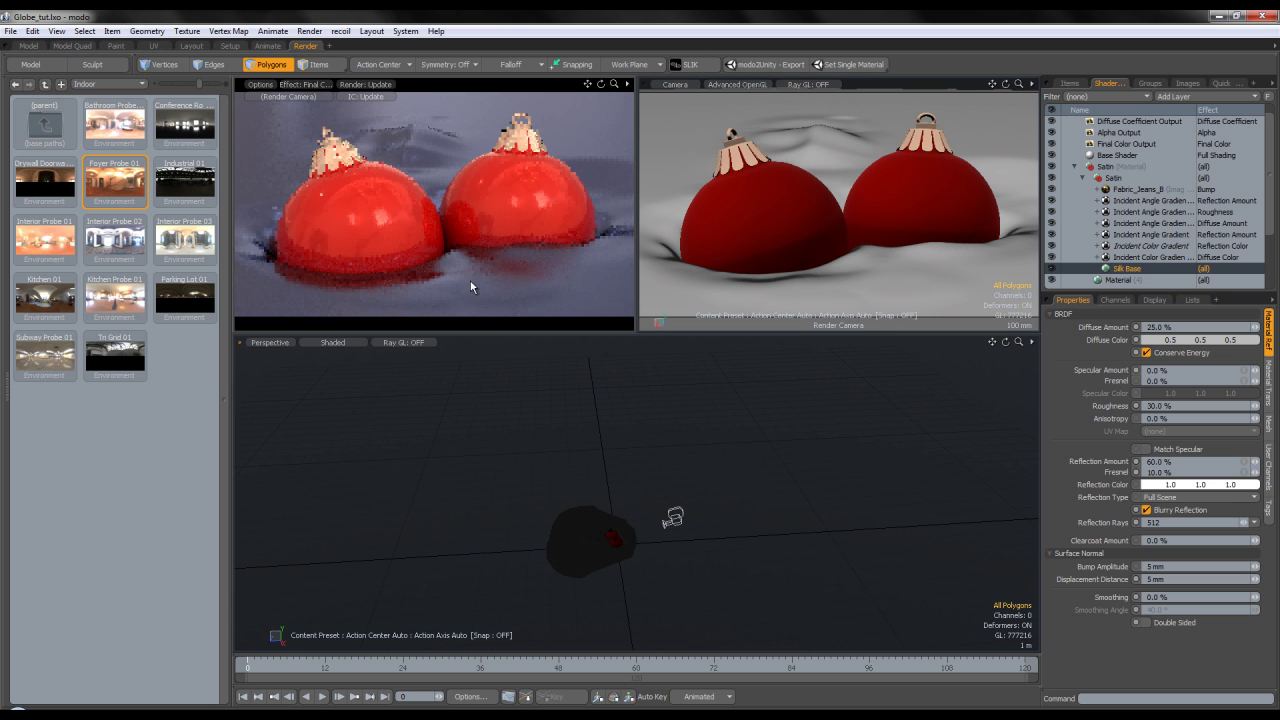
Check the satin's Roughness gradient curve and set the Silk Base material's Roughness to 40%
click(1140, 211)
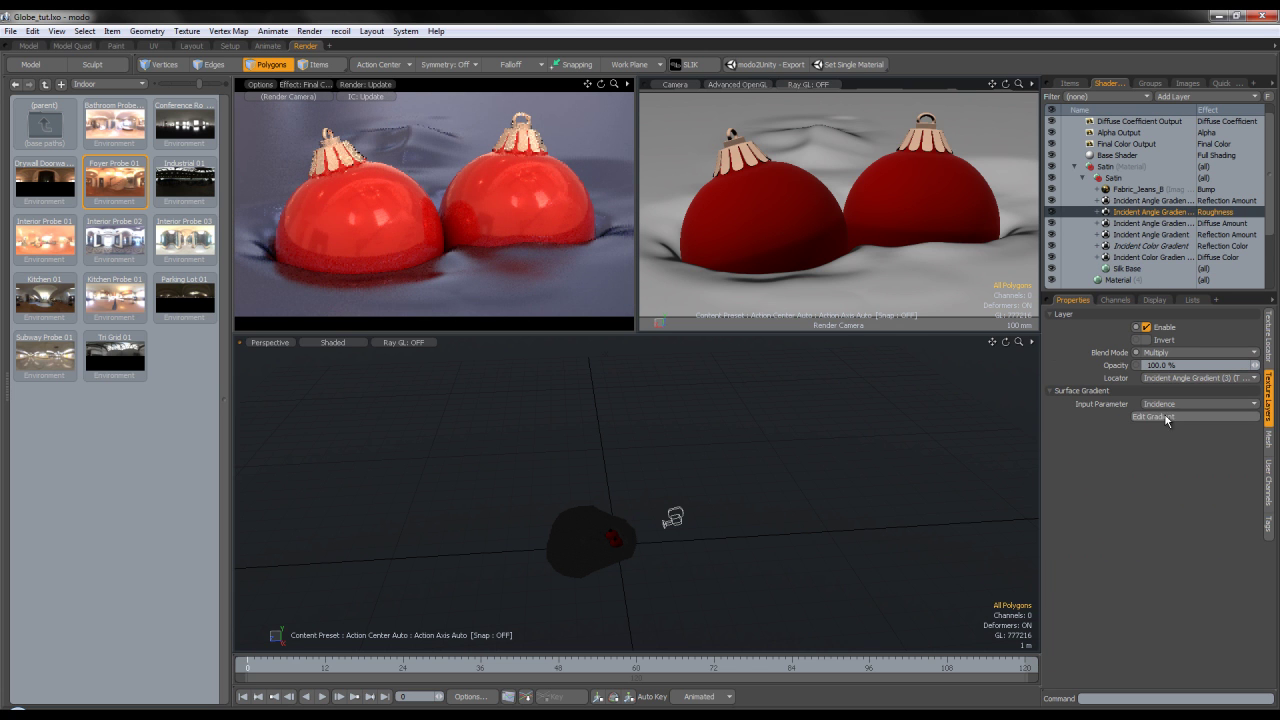
click(1163, 416)
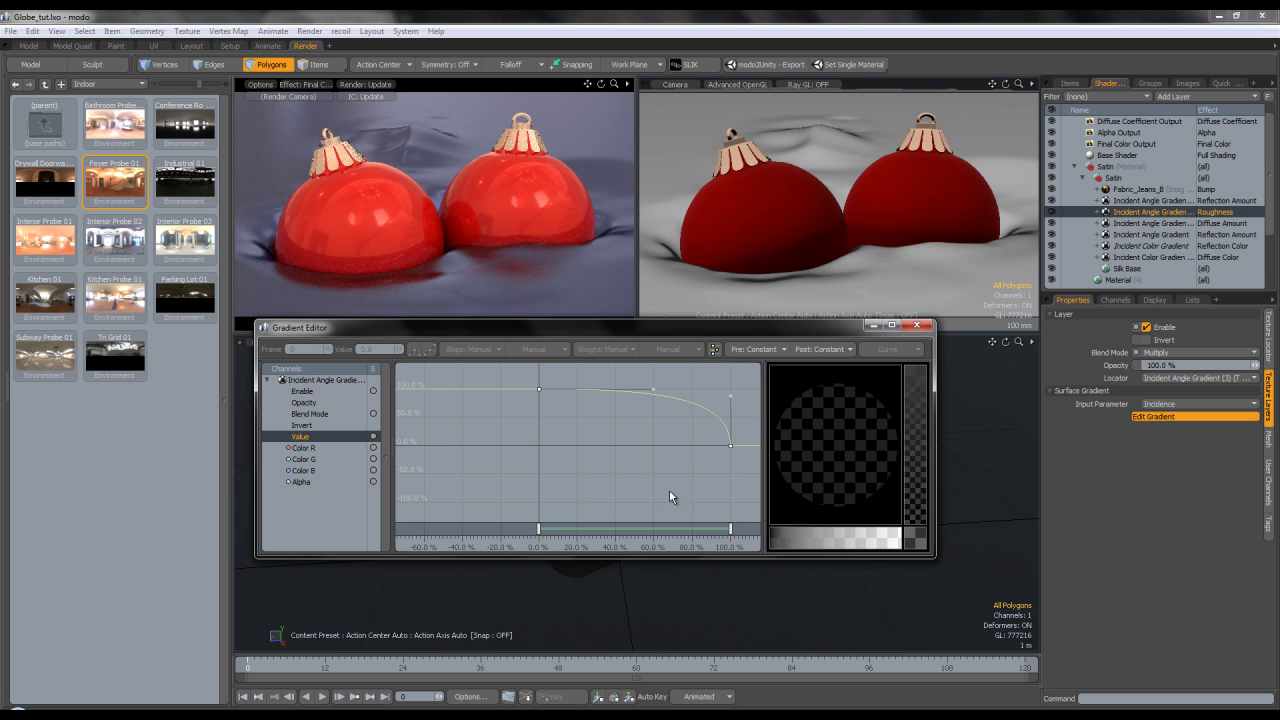
click(917, 325)
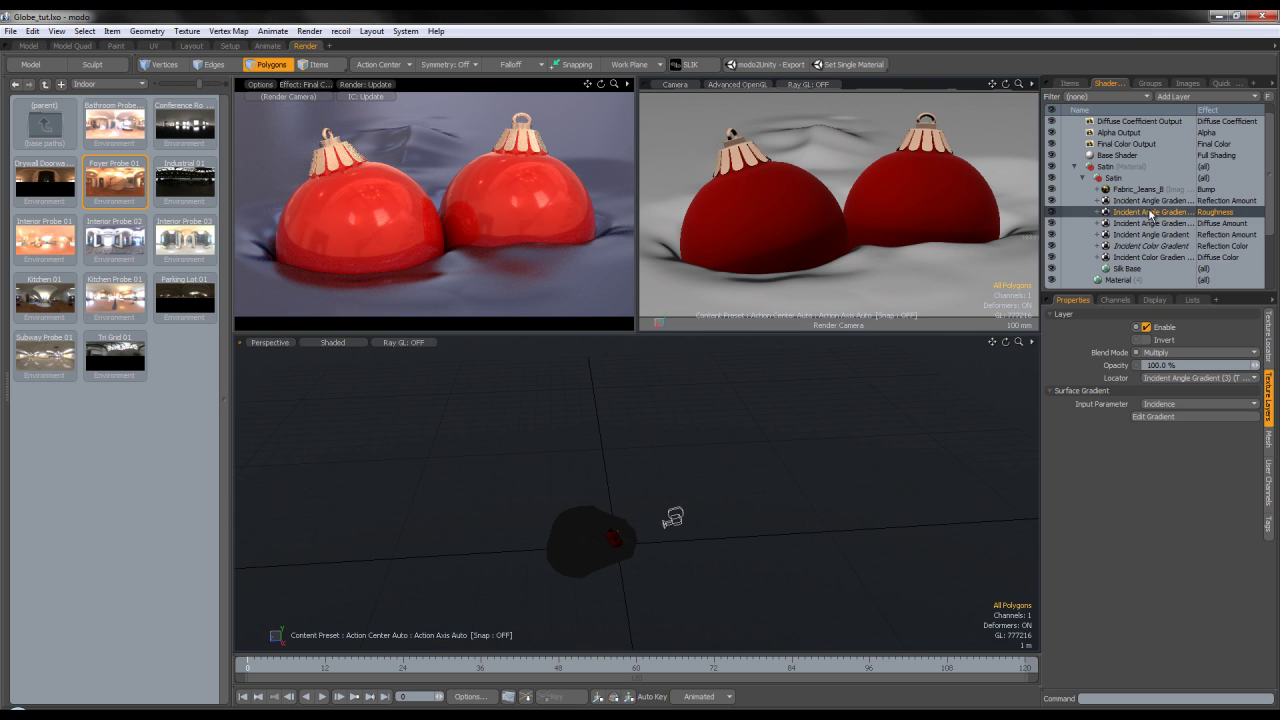
click(1127, 268)
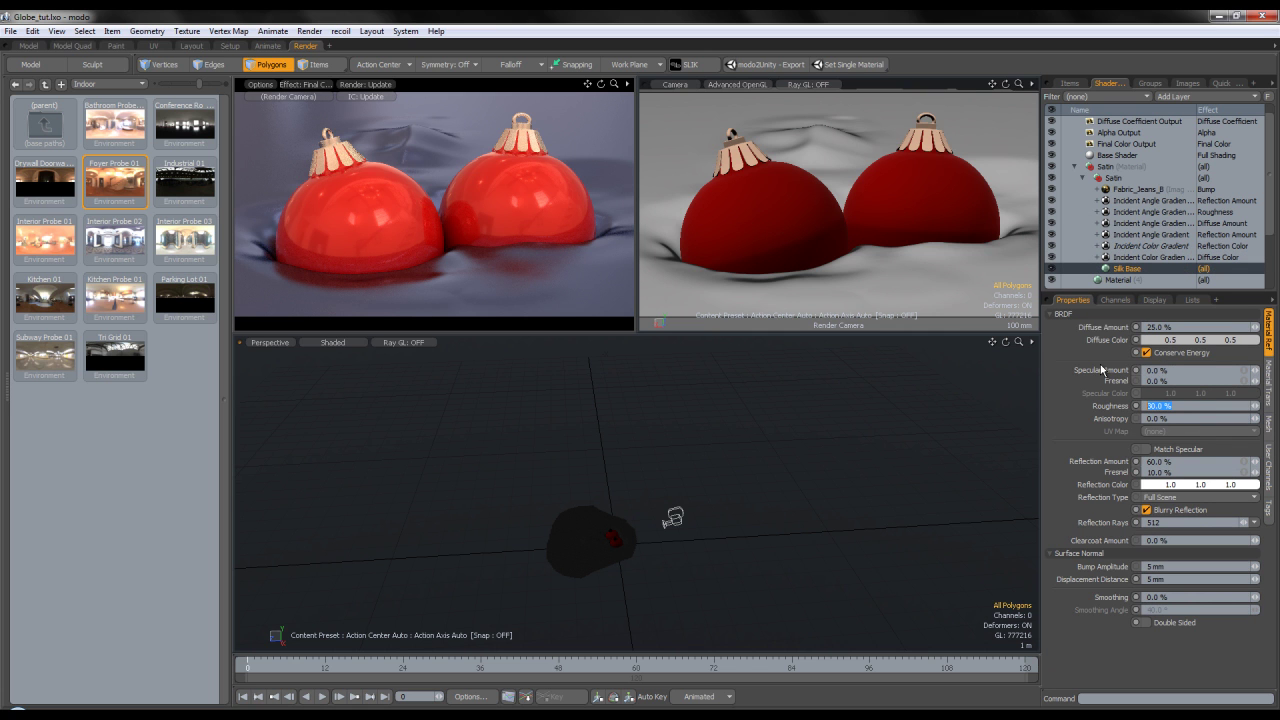
key(Return)
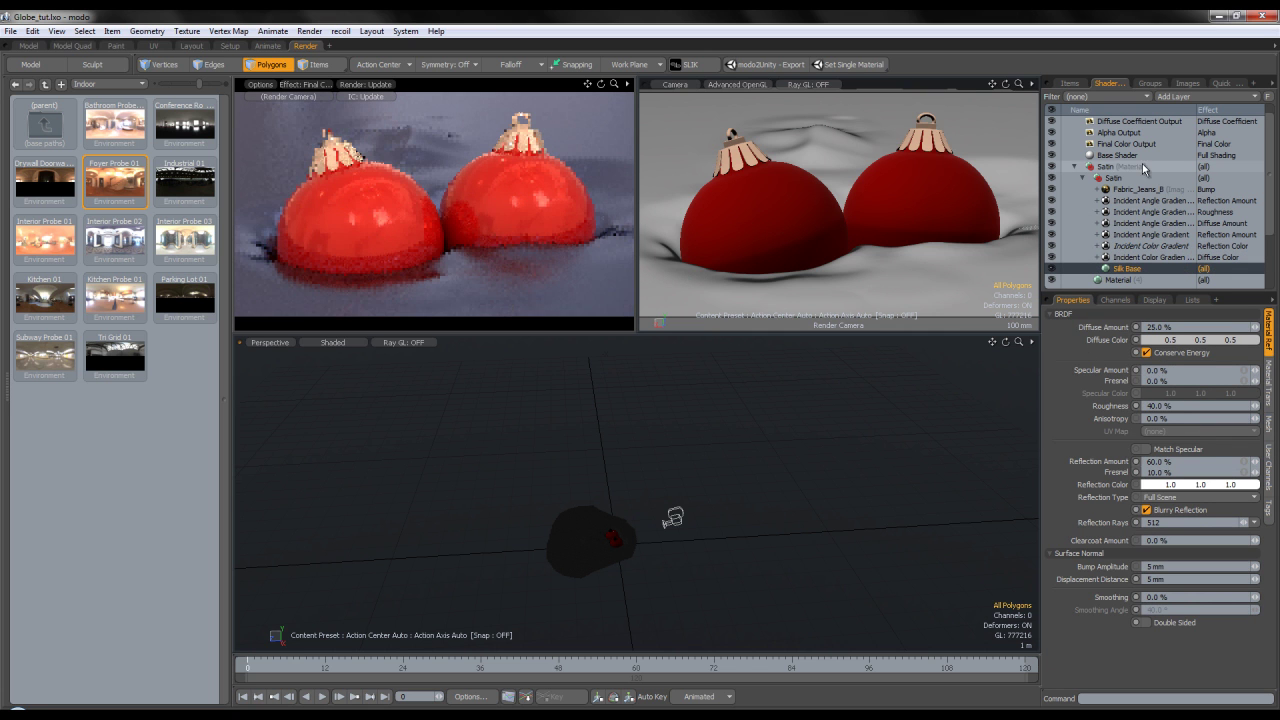
Set the render's antialiasing to 16 samples/pixel with the Mitchell-Netravali filter, and its Ray Threshold to 0.05%
click(1074, 166)
click(1100, 121)
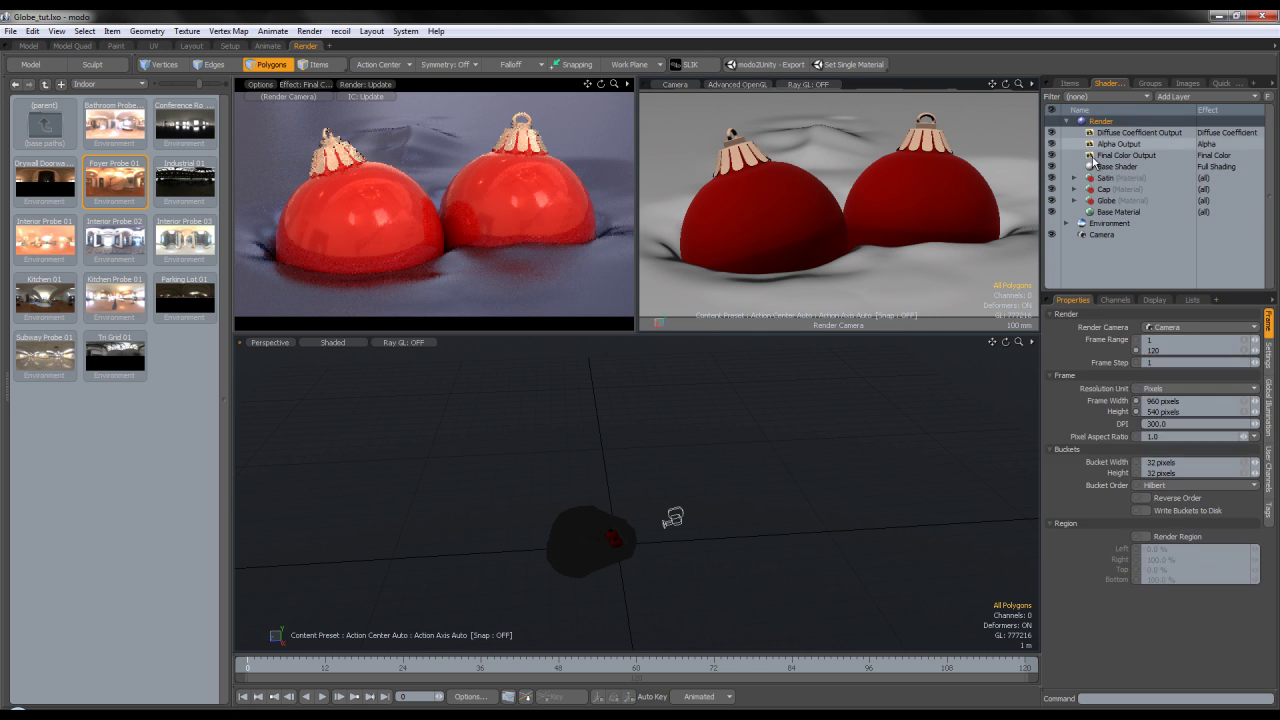
click(1268, 356)
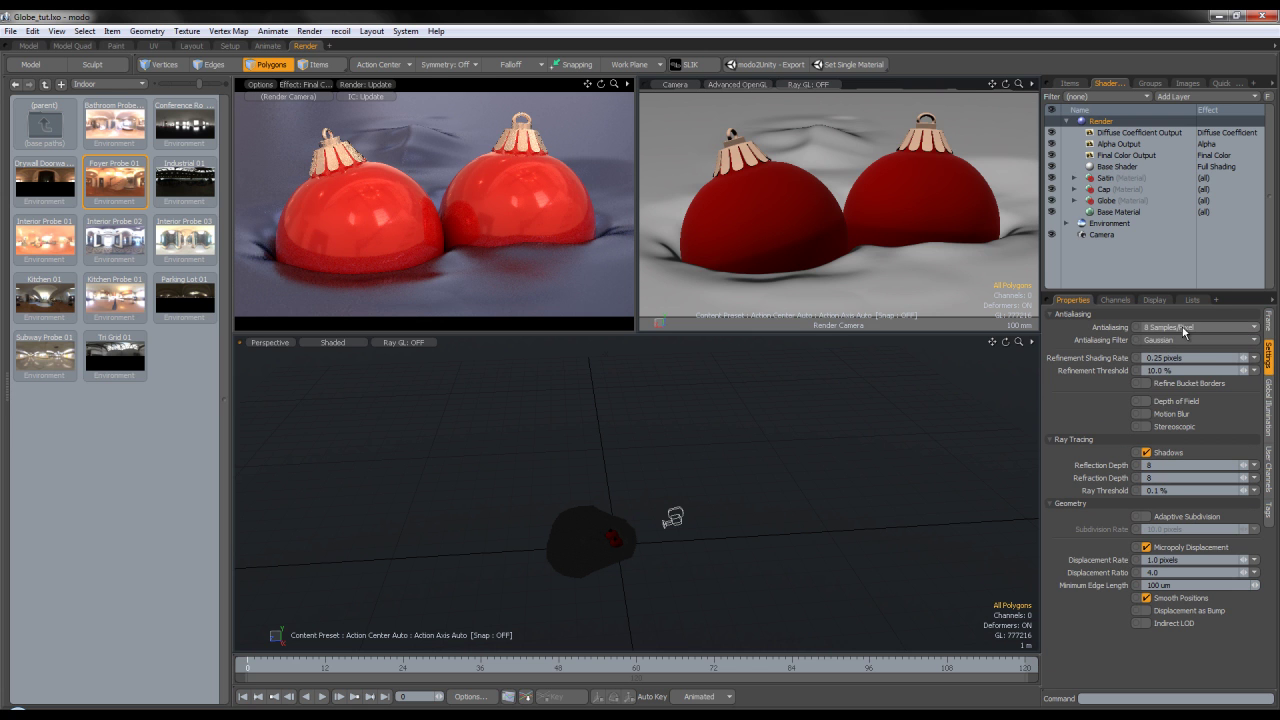
click(1135, 327)
click(1180, 336)
click(1184, 340)
click(1168, 356)
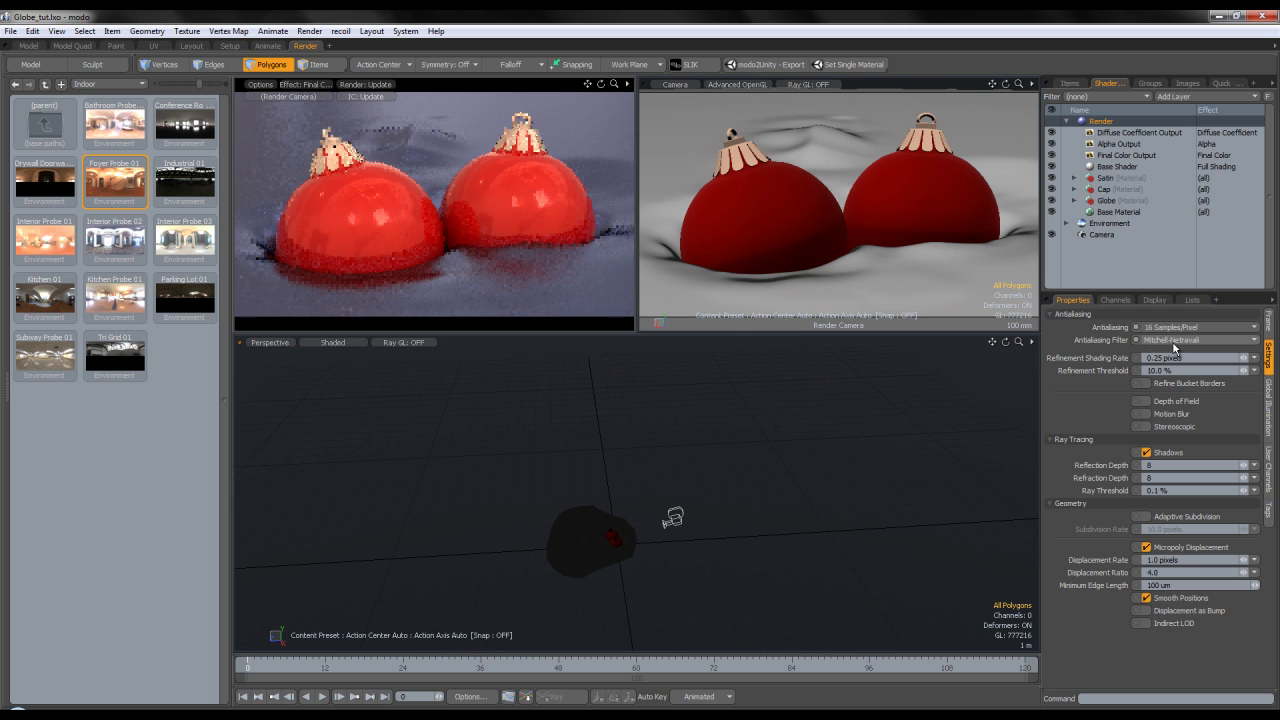
click(1160, 489)
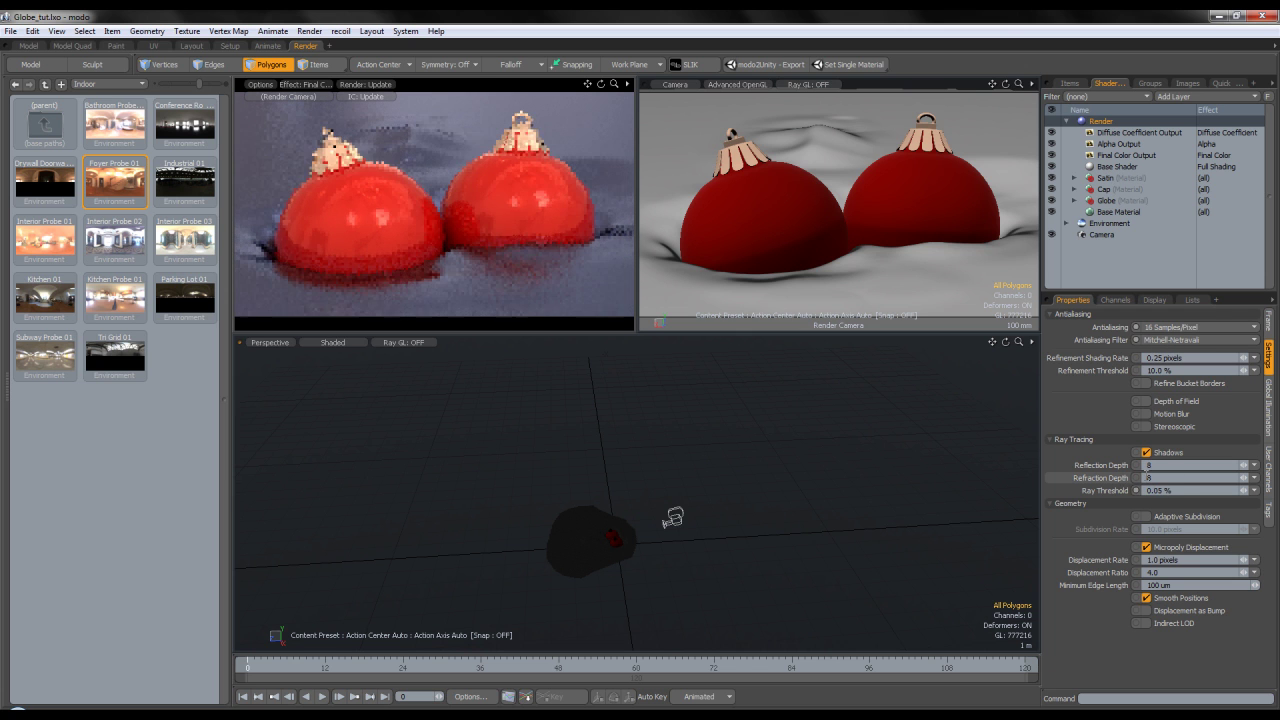
click(1271, 408)
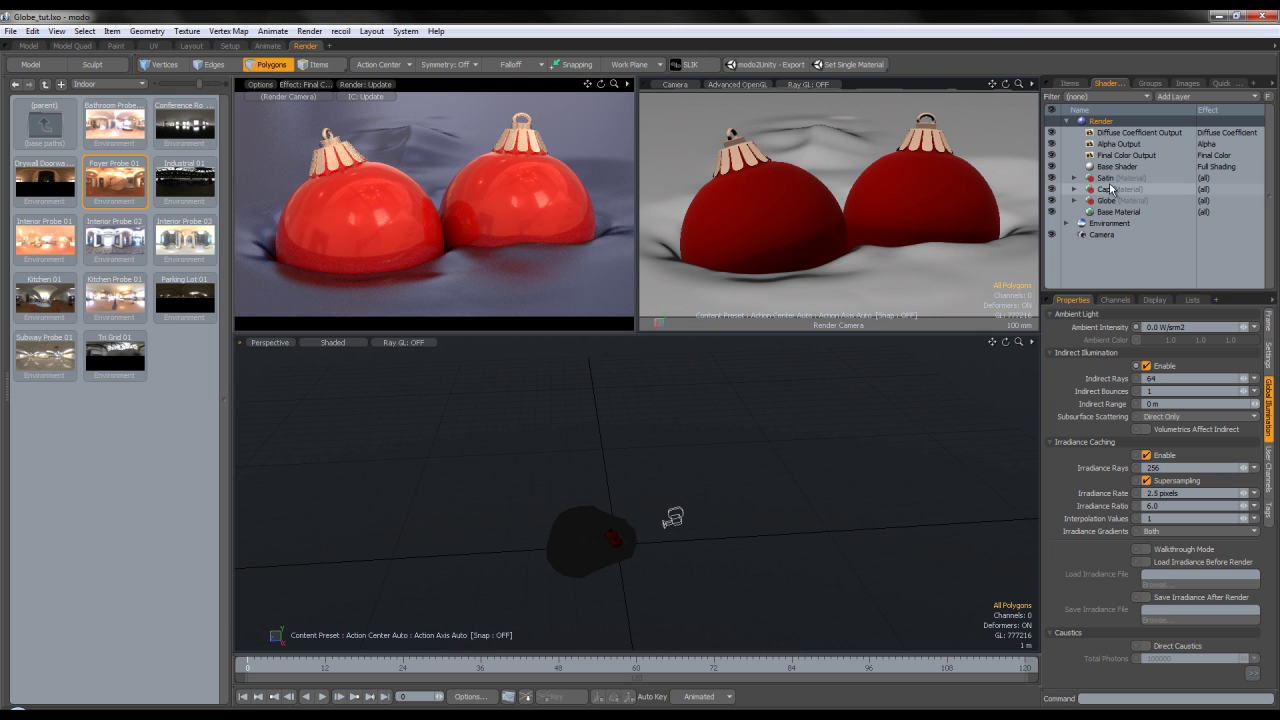
Change the effect of the Diffuse Coefficient render output to Ambient Occlusion
click(1122, 155)
click(1126, 133)
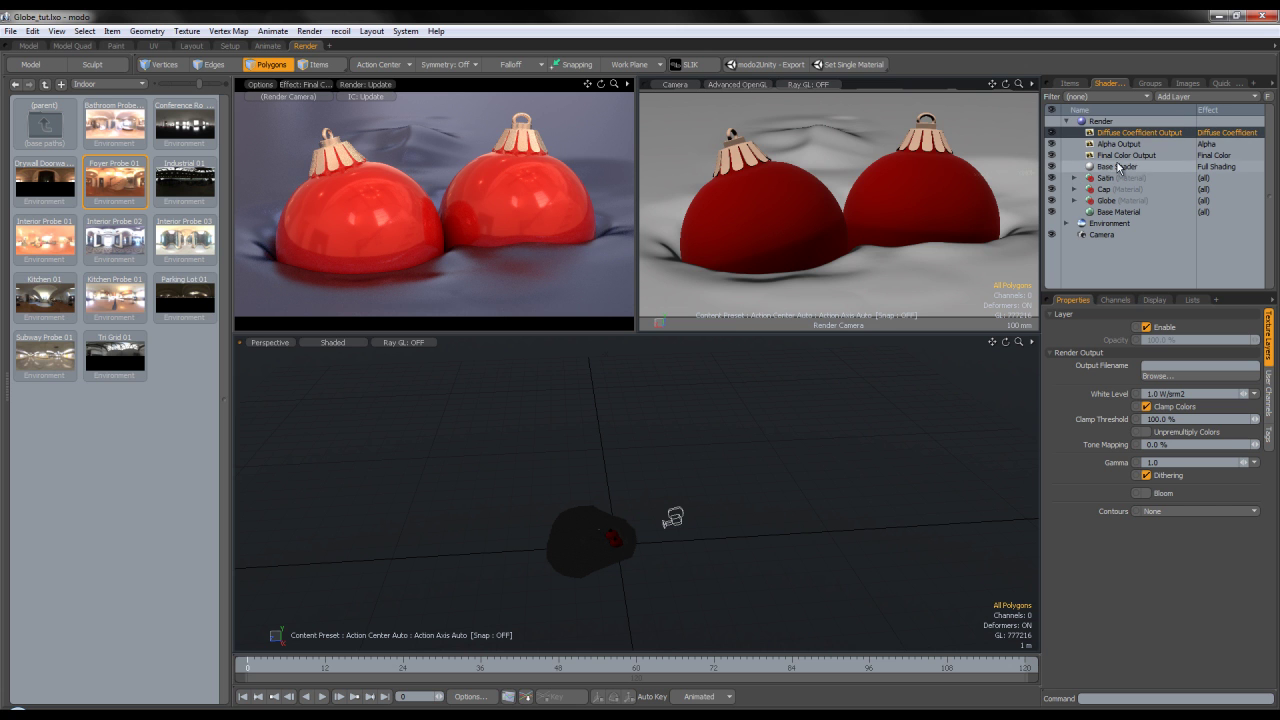
click(1213, 132)
click(1177, 152)
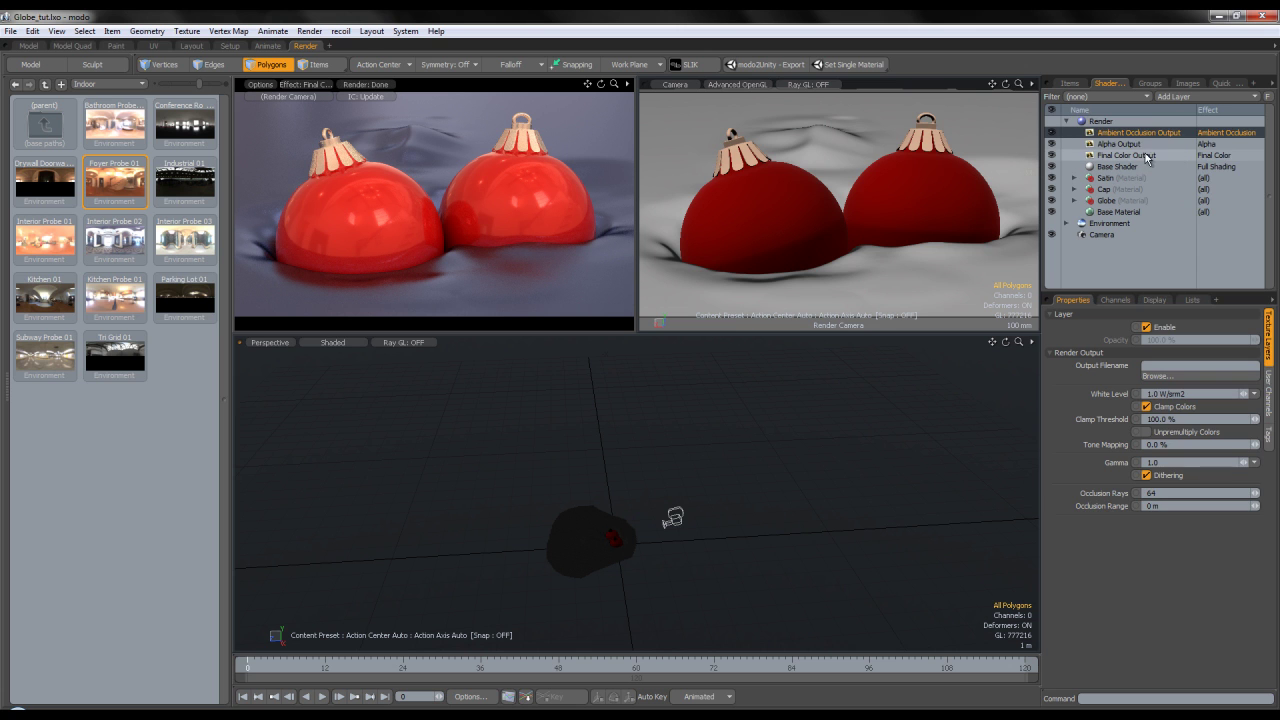
Duplicate the Alpha Output and set the copy's effect to Depth
right_click(1100, 143)
click(1134, 167)
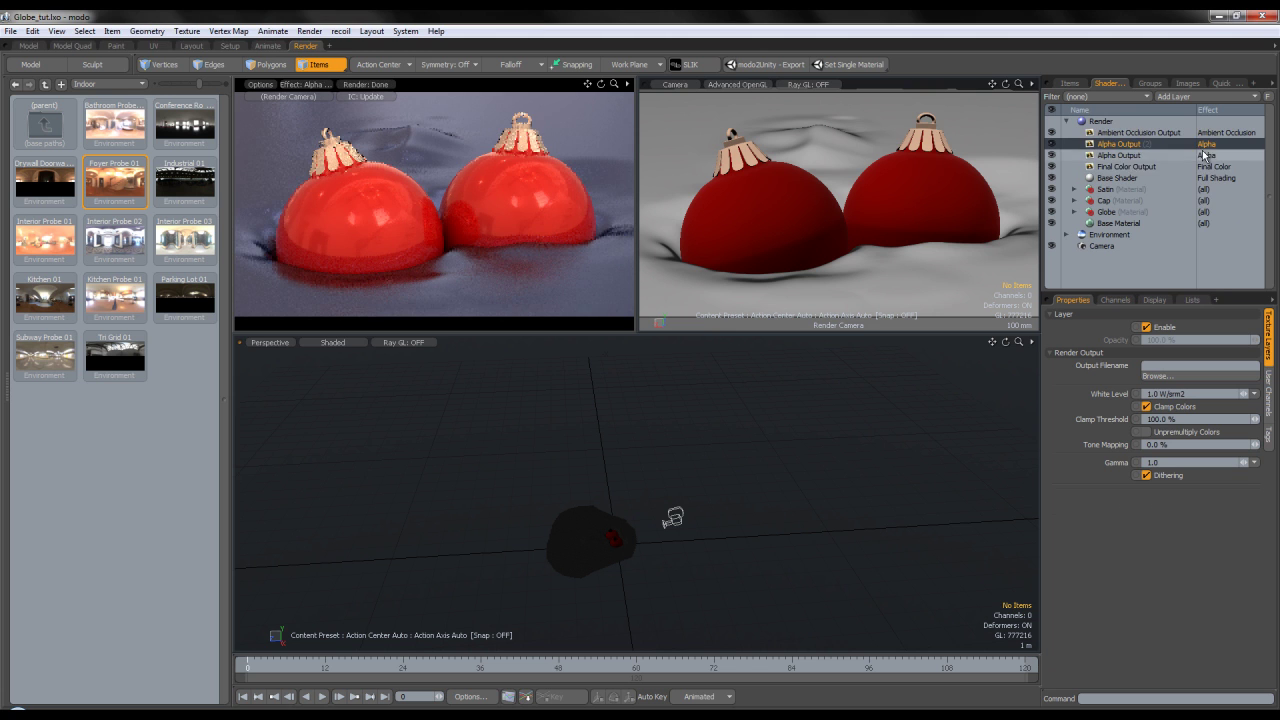
click(1217, 145)
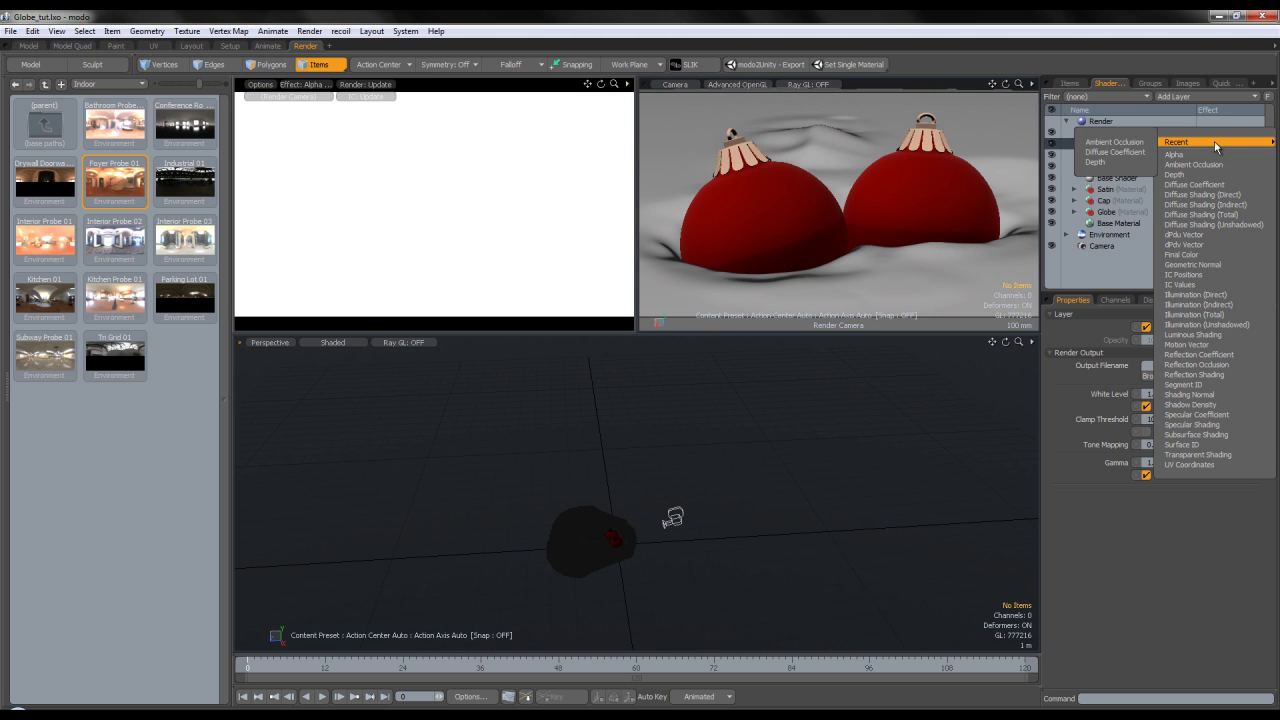
click(1097, 161)
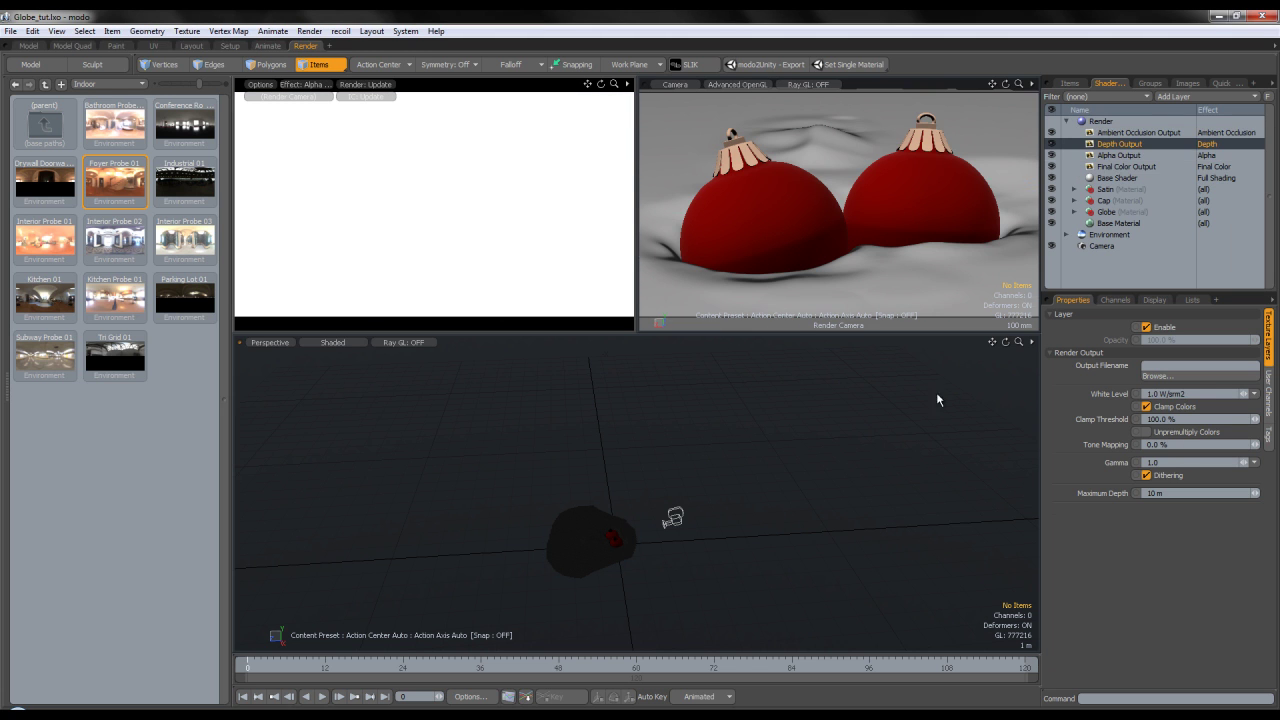
Show the Depth Output in the render preview, try a Maximum Depth of 15 m and settle on 12 m
click(318, 85)
click(298, 112)
click(1155, 493)
text(15)
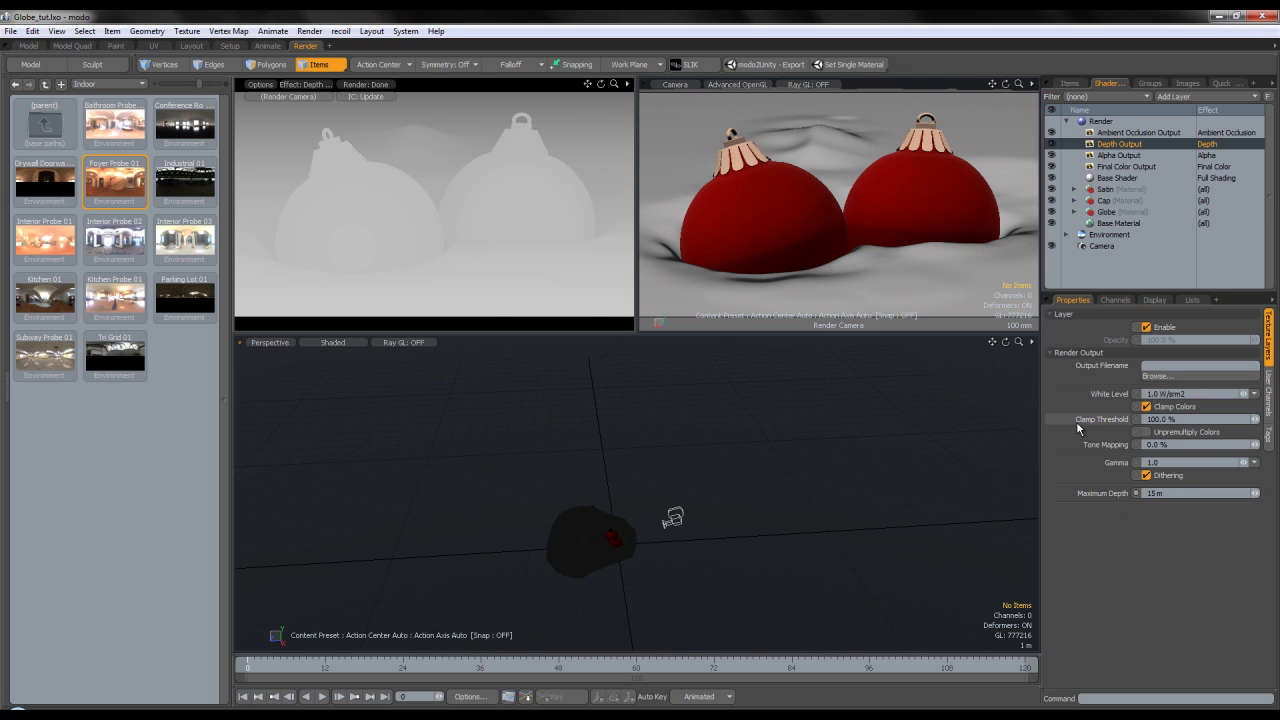
key(Return)
drag(1164, 494, 1099, 502)
text(12)
key(Return)
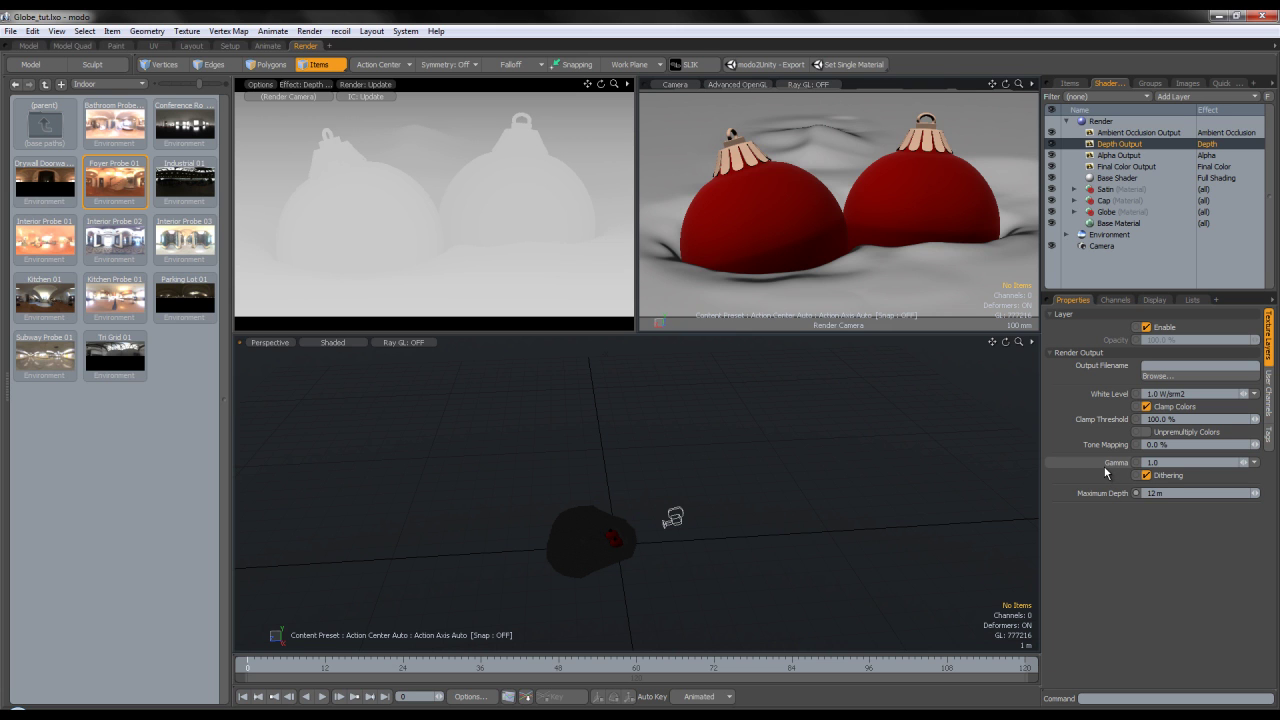
Show the Ambient Occlusion Output in the render preview and set its Occlusion Rays to 256
click(1146, 133)
click(304, 84)
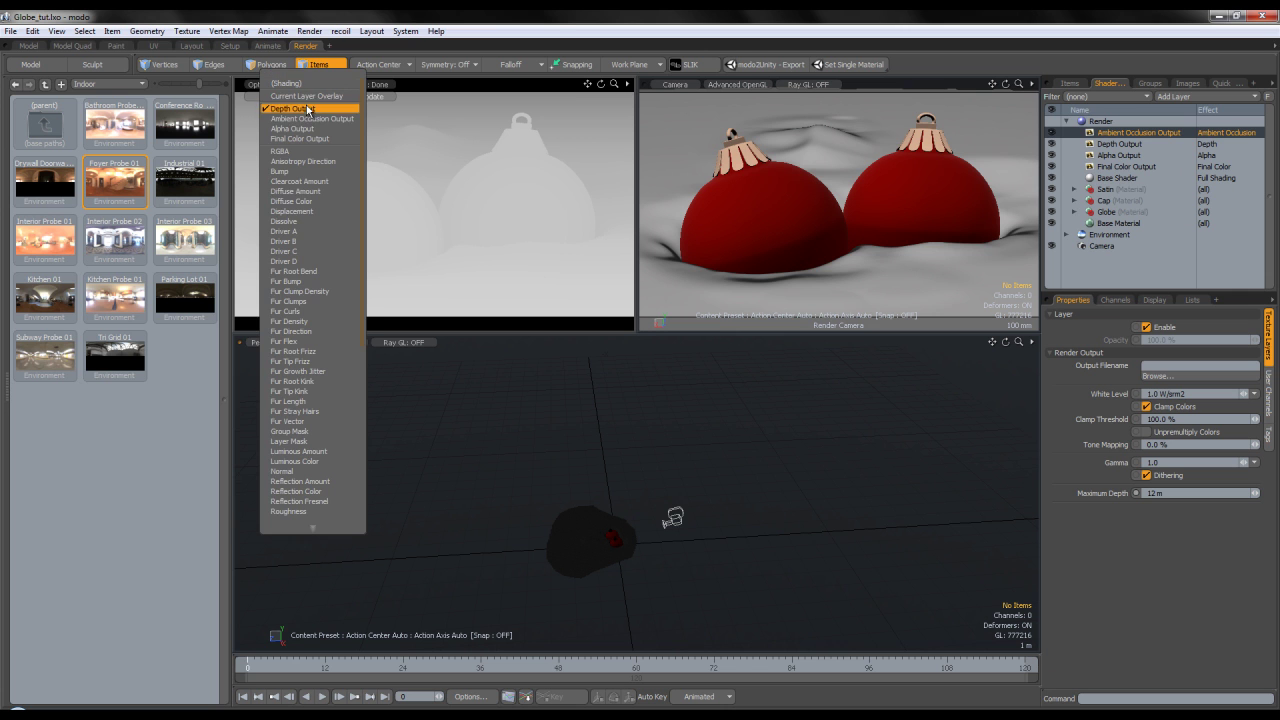
click(312, 116)
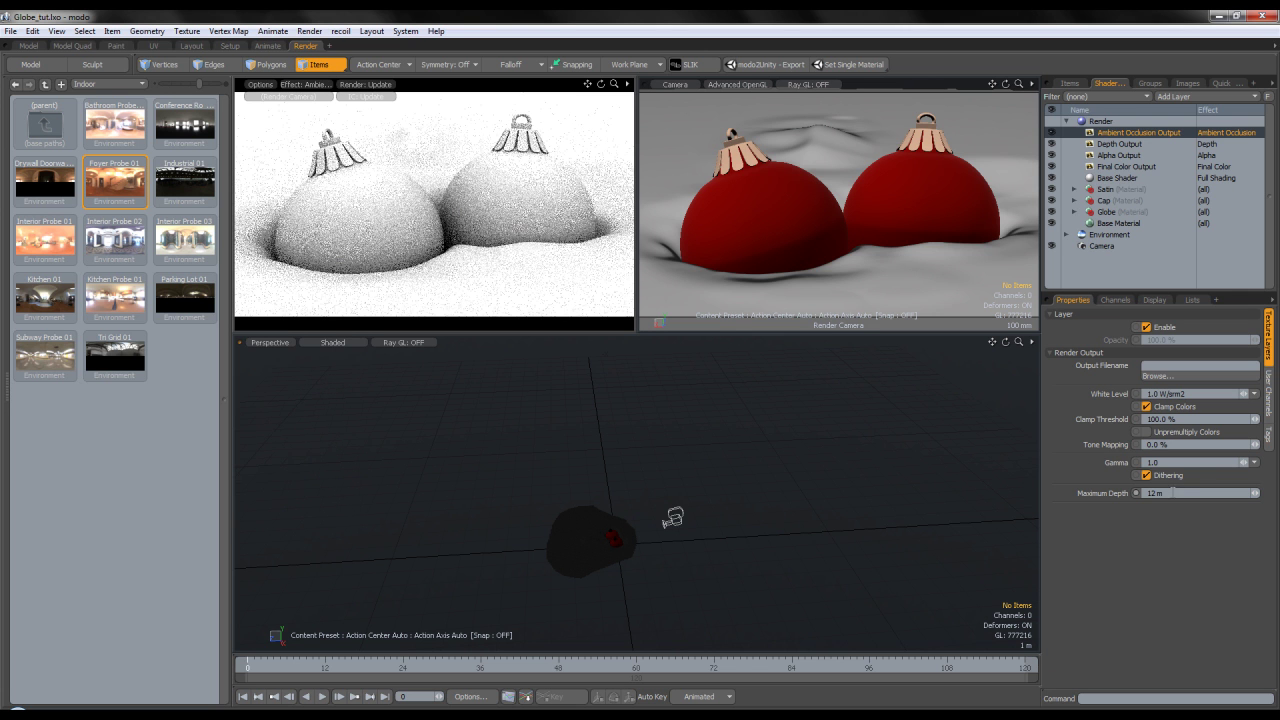
click(1117, 179)
click(1122, 132)
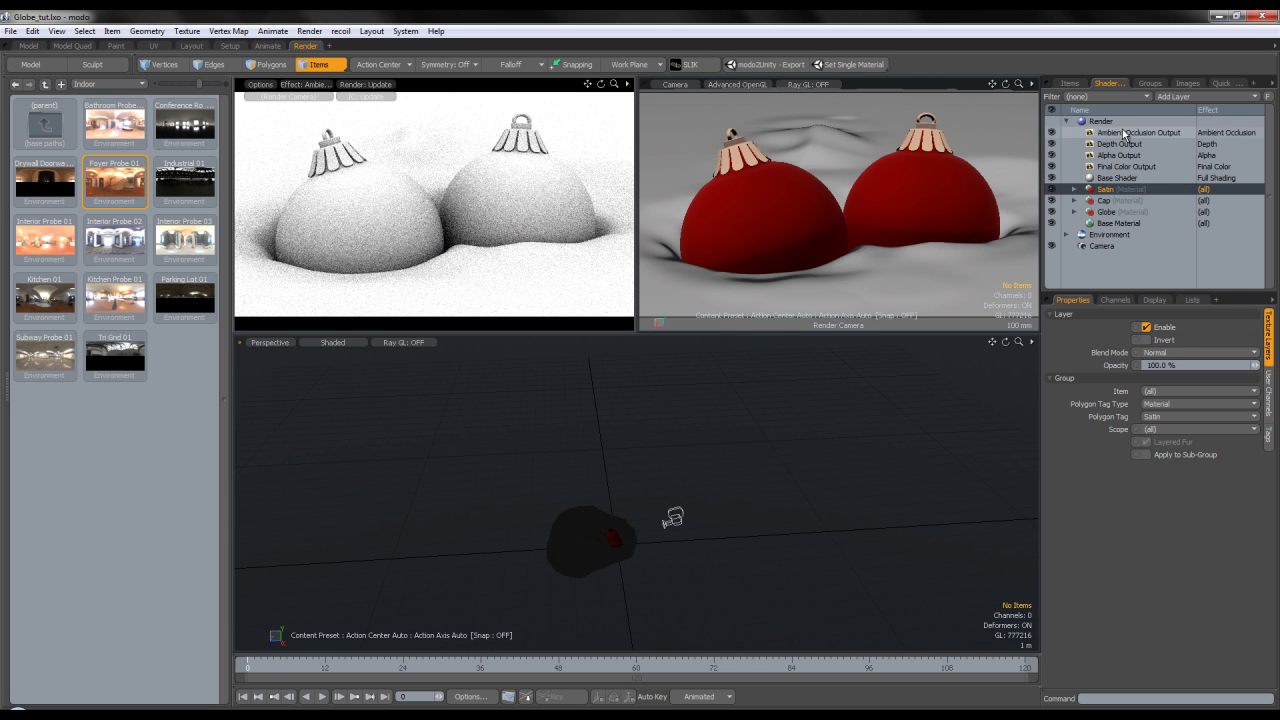
text(256)
key(Return)
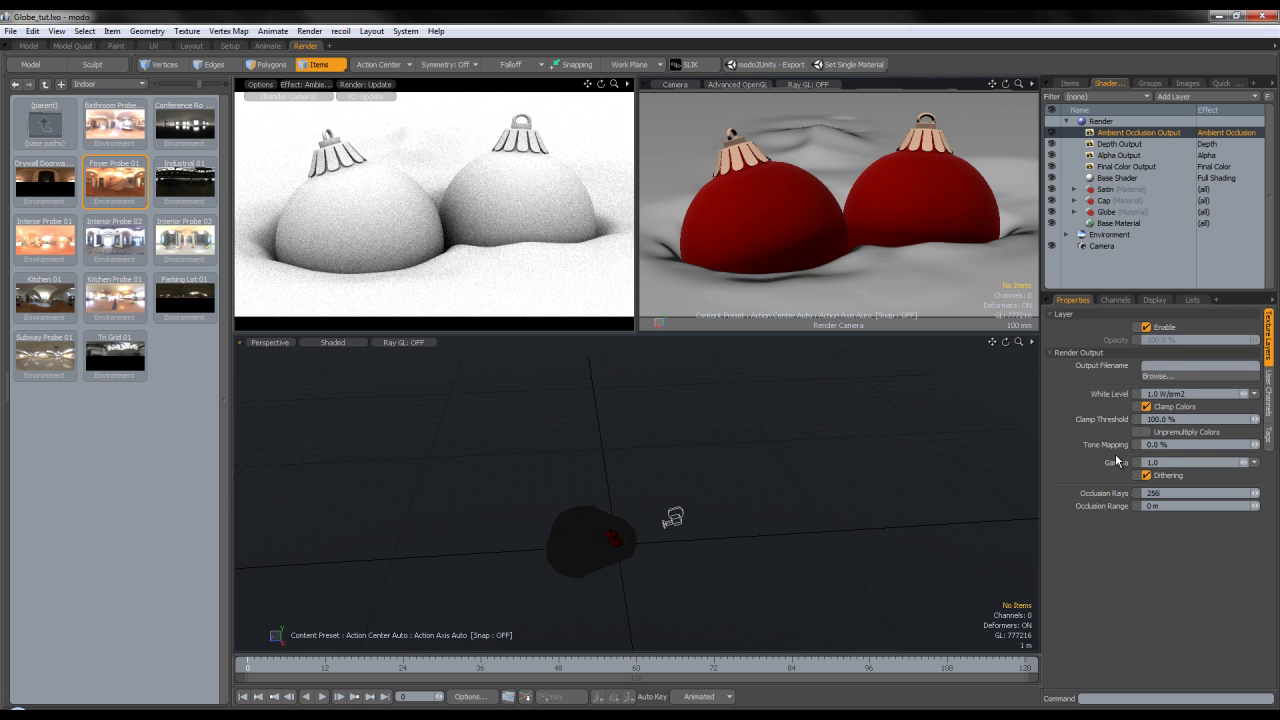
Try an Occlusion Range of 500 mm for the Ambient Occlusion Output and settle on 250 mm
click(1150, 506)
text(.)
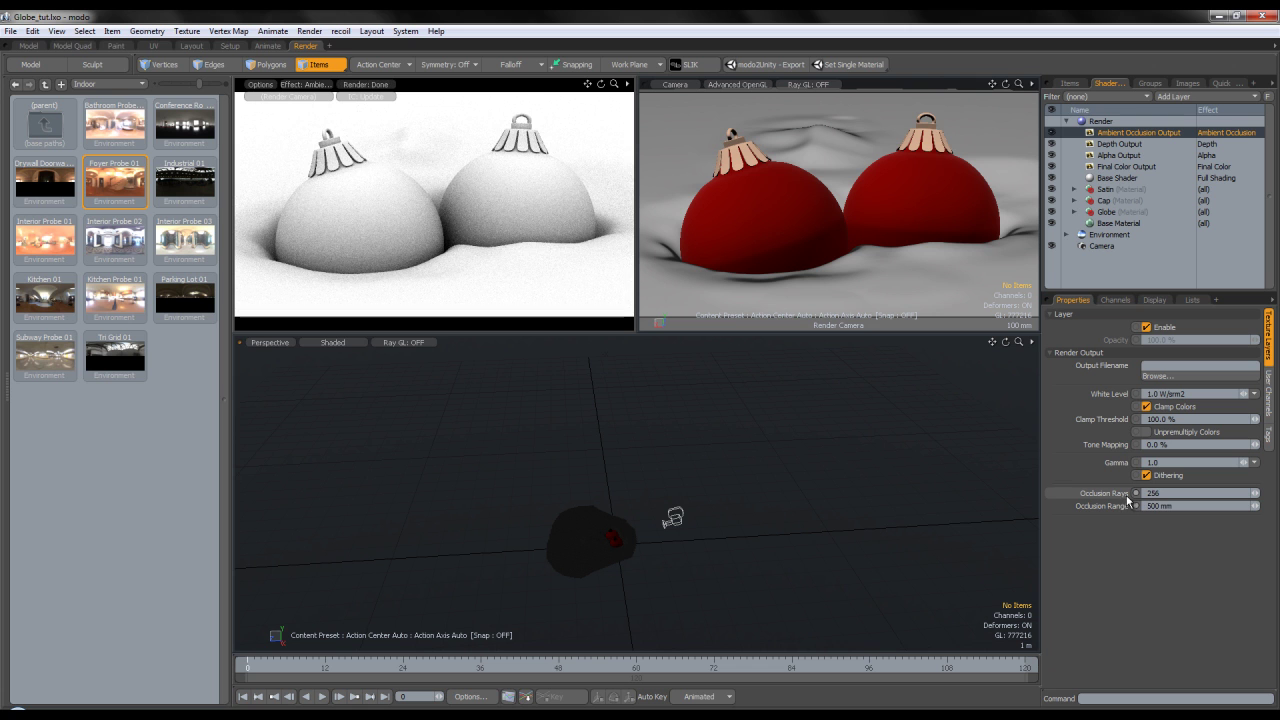
text(5)
key(Return)
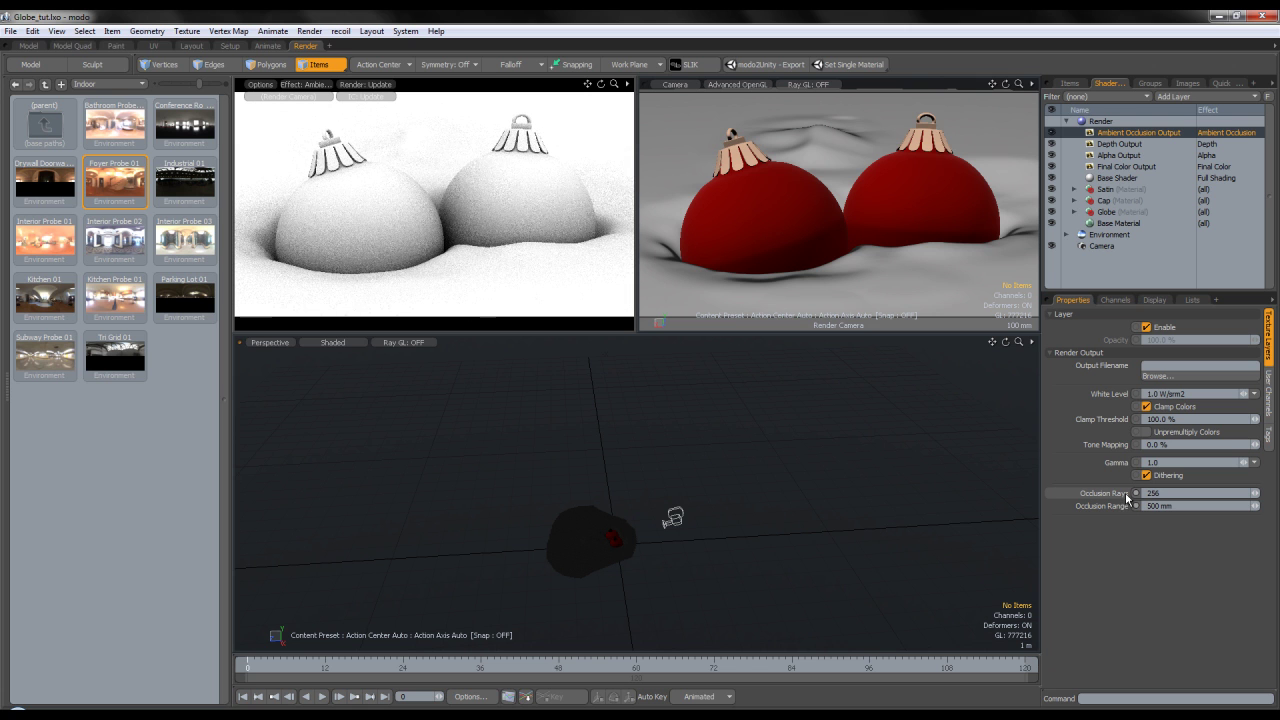
click(1160, 506)
text(.25)
key(Return)
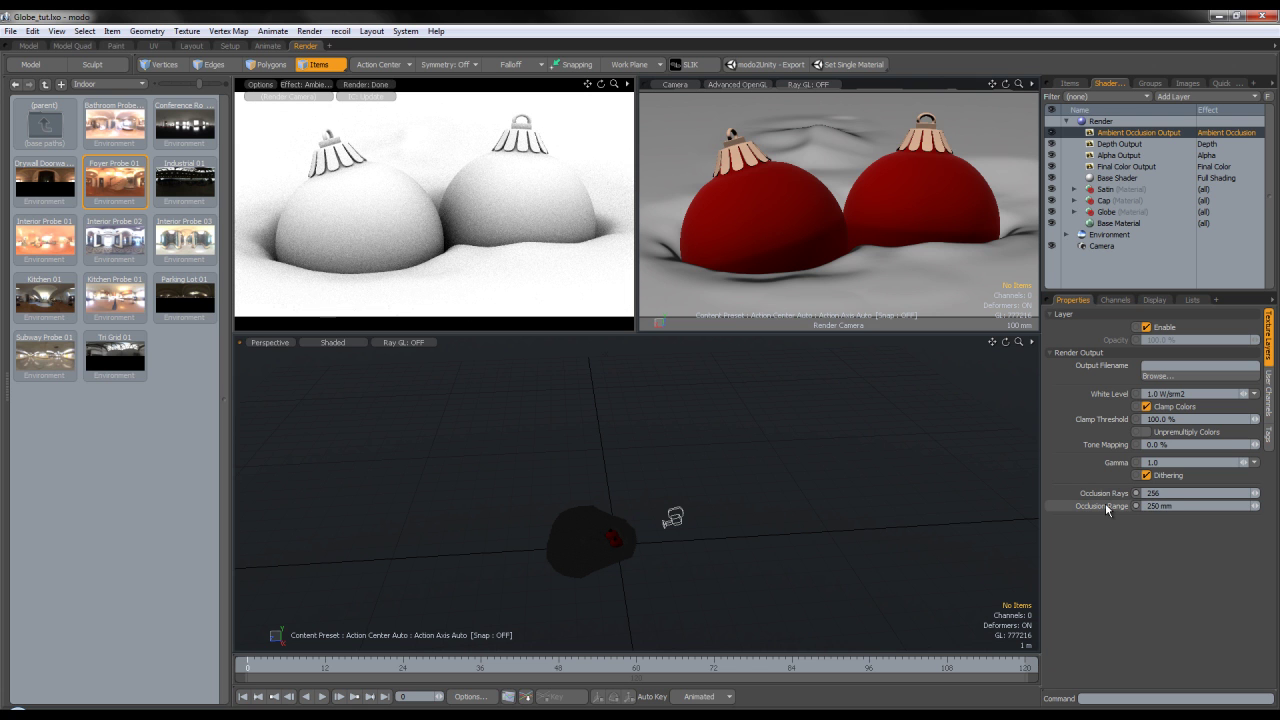